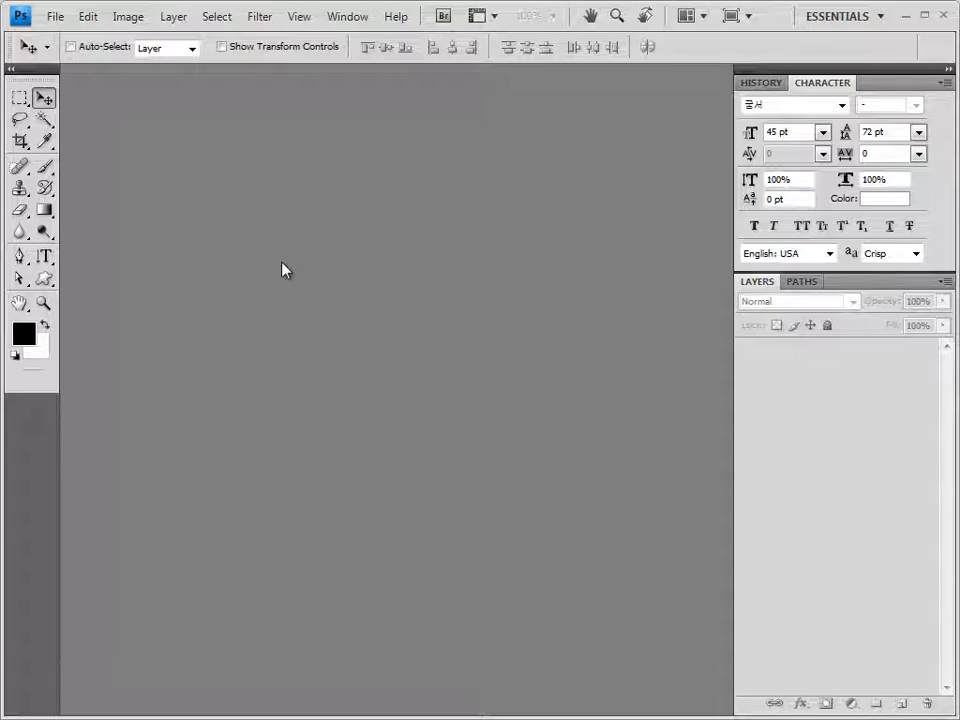
Create a new 600 by 400 pixel document with a white background and show the grid over it.
key(ctrl+n)
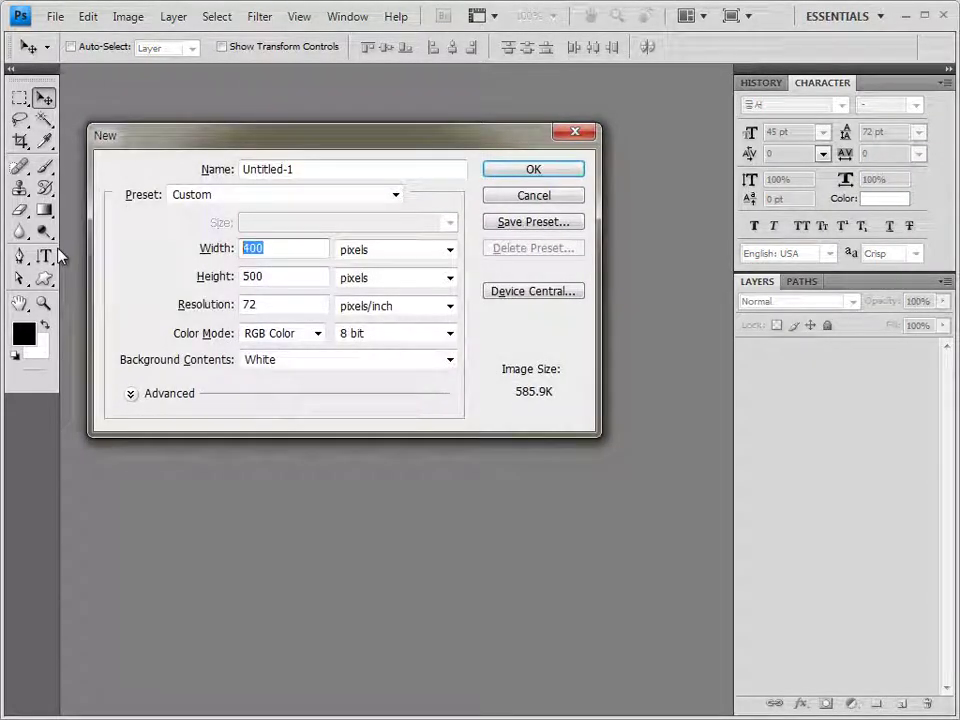
text(600)
key(Tab)
text(400)
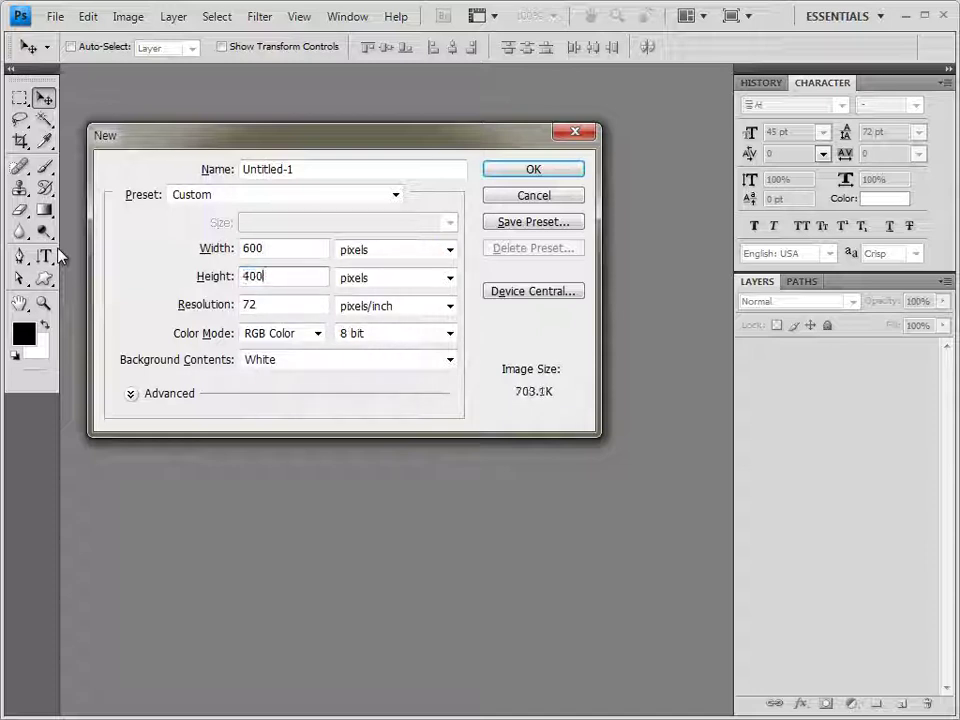
key(Return)
drag(145, 77, 191, 141)
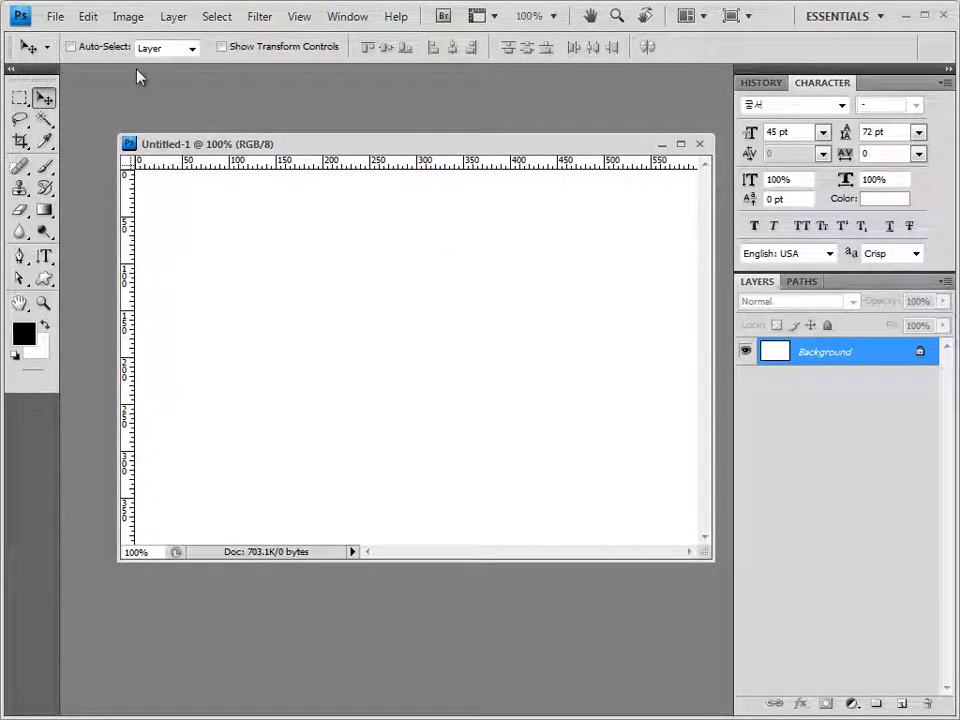
key(ctrl+apostrophe)
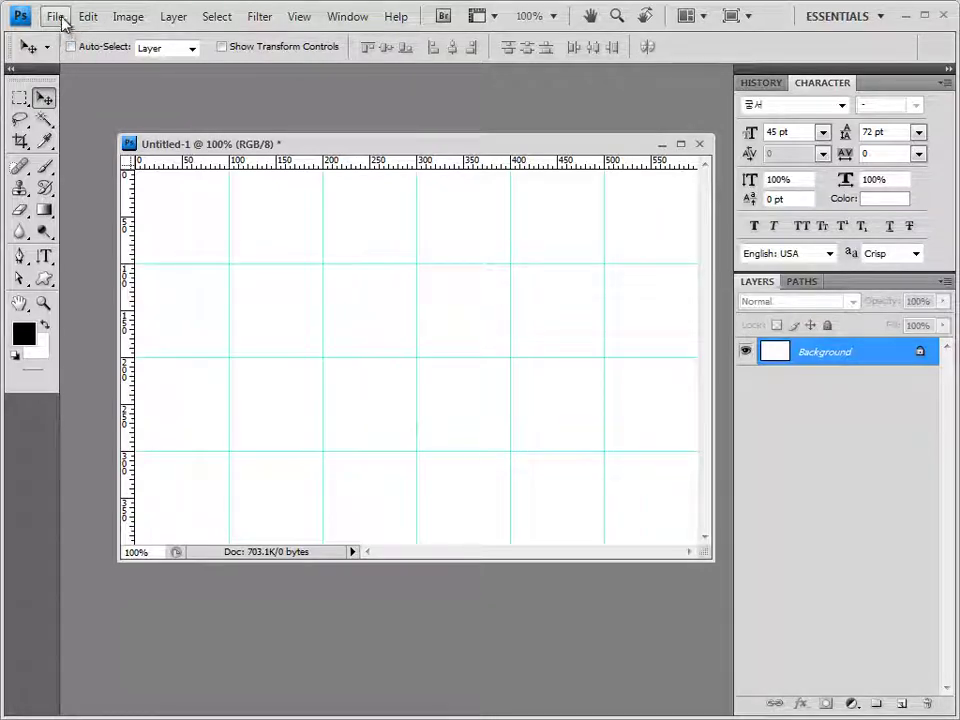
Save the document in Photoshop format in the GTQ folder under the file name 3.
click(58, 18)
click(103, 268)
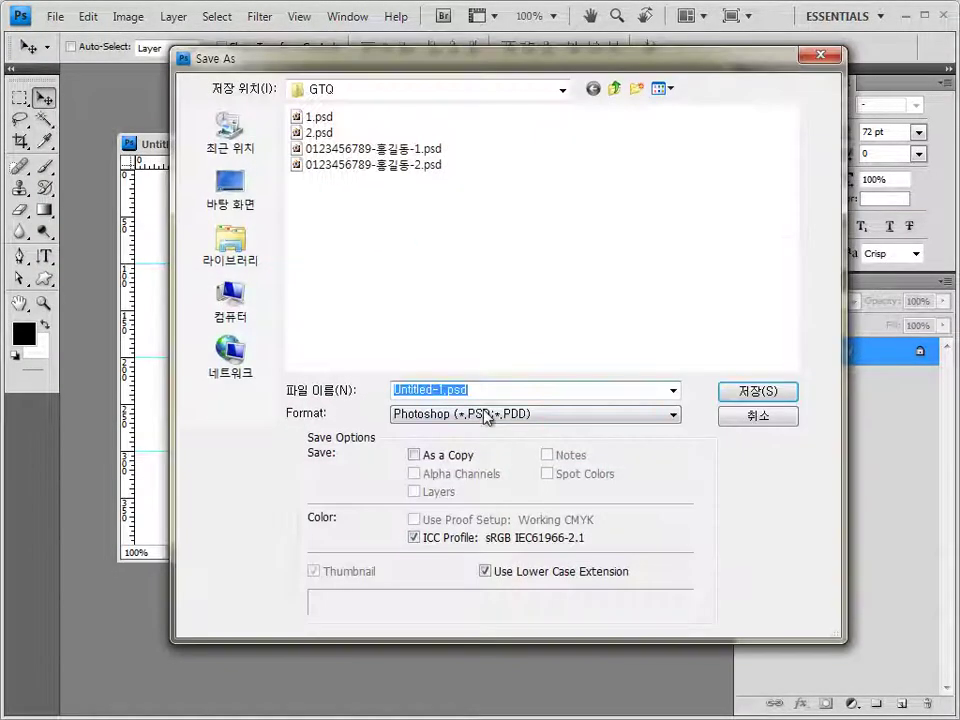
text(3)
key(Return)
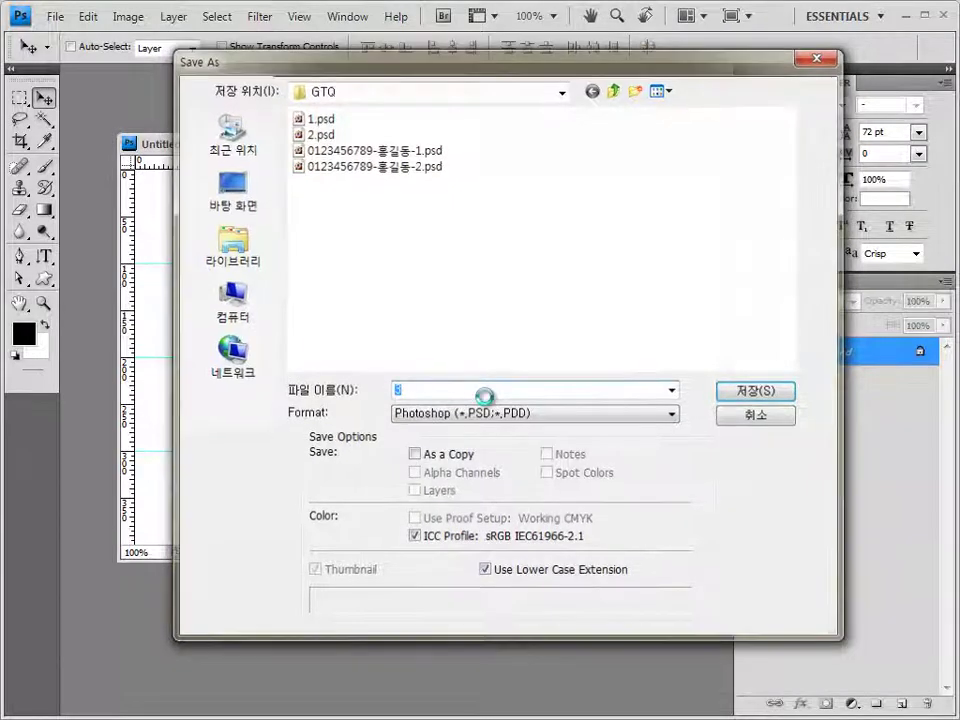
drag(590, 150, 554, 150)
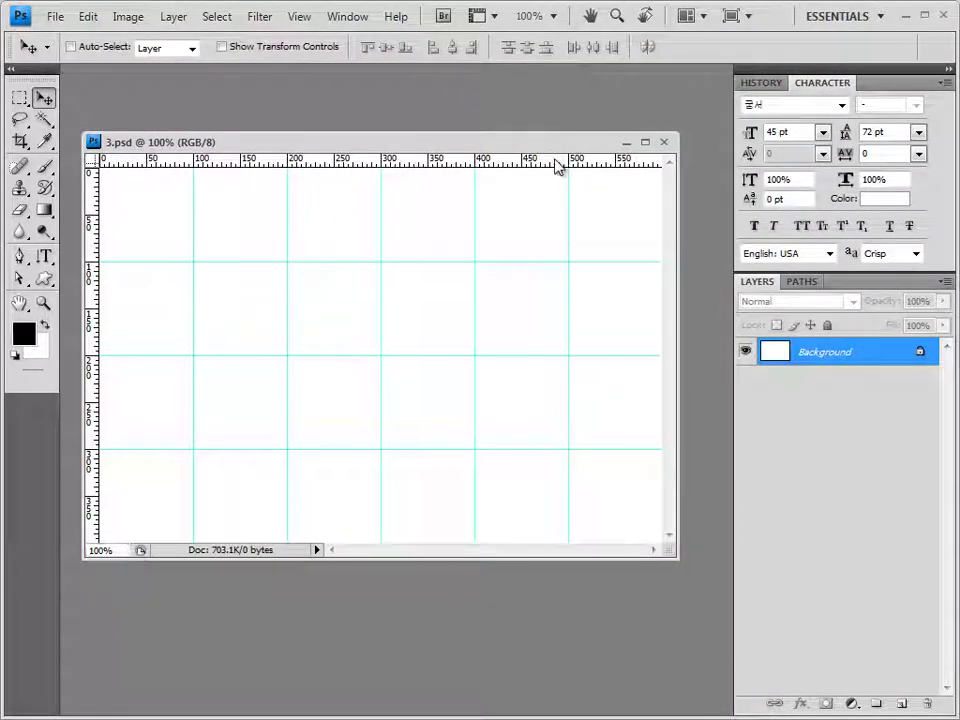
Set the foreground color to #fff32d and fill the Background layer with it.
click(23, 336)
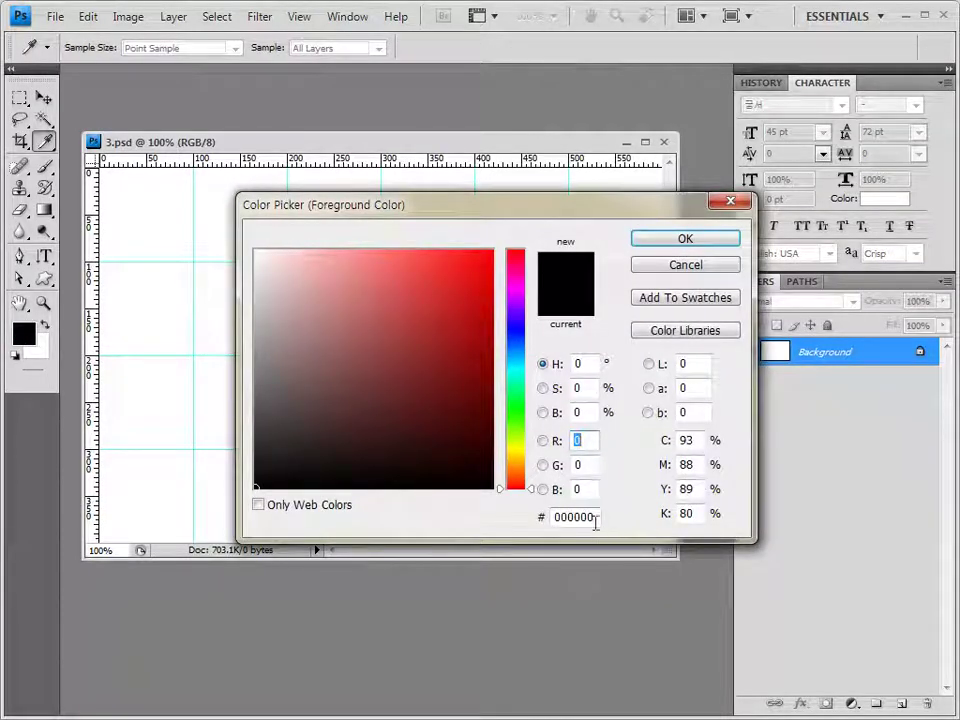
double_click(596, 520)
text(fff32d)
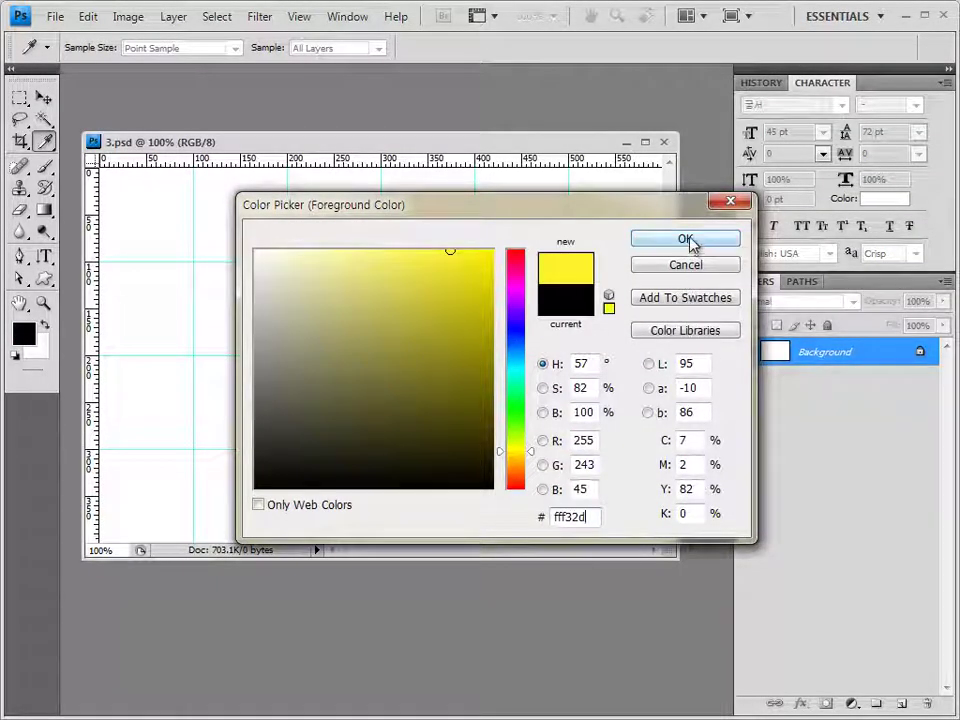
click(688, 241)
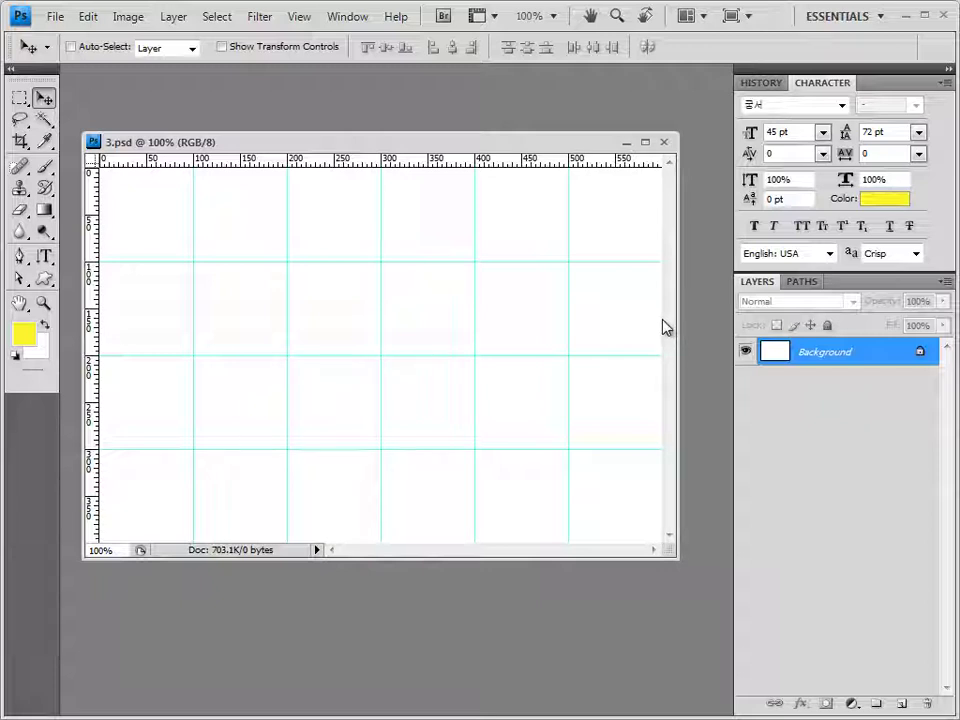
key(alt+BackSpace)
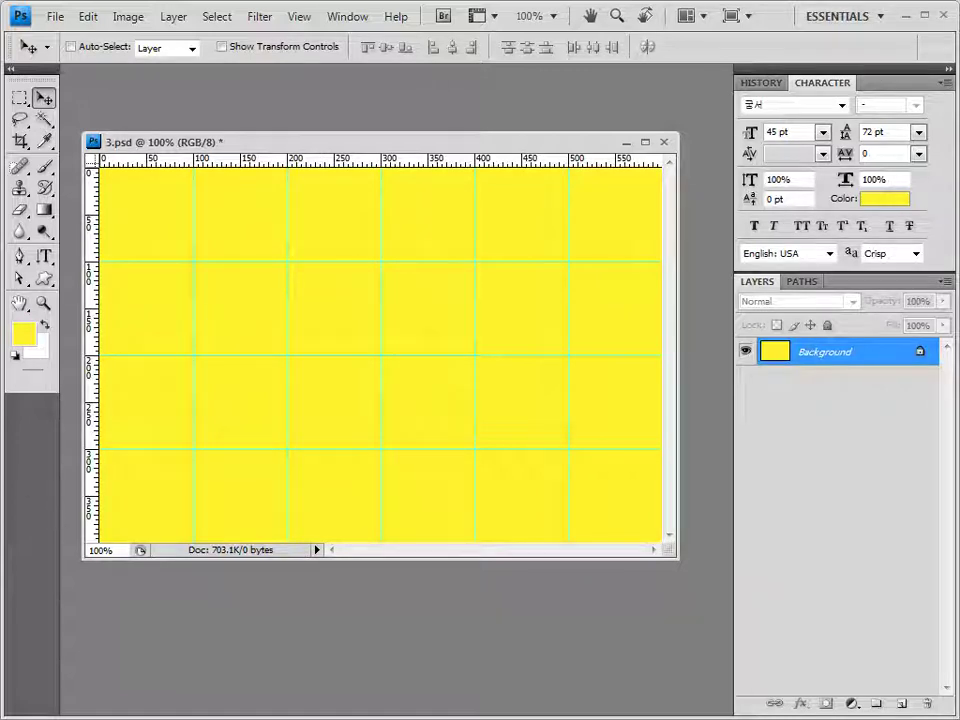
Open 1급-7.JPG from the 기출문제06 folder, copy the whole image into 3.psd as a new layer, and close the source.
key(alt+Tab)
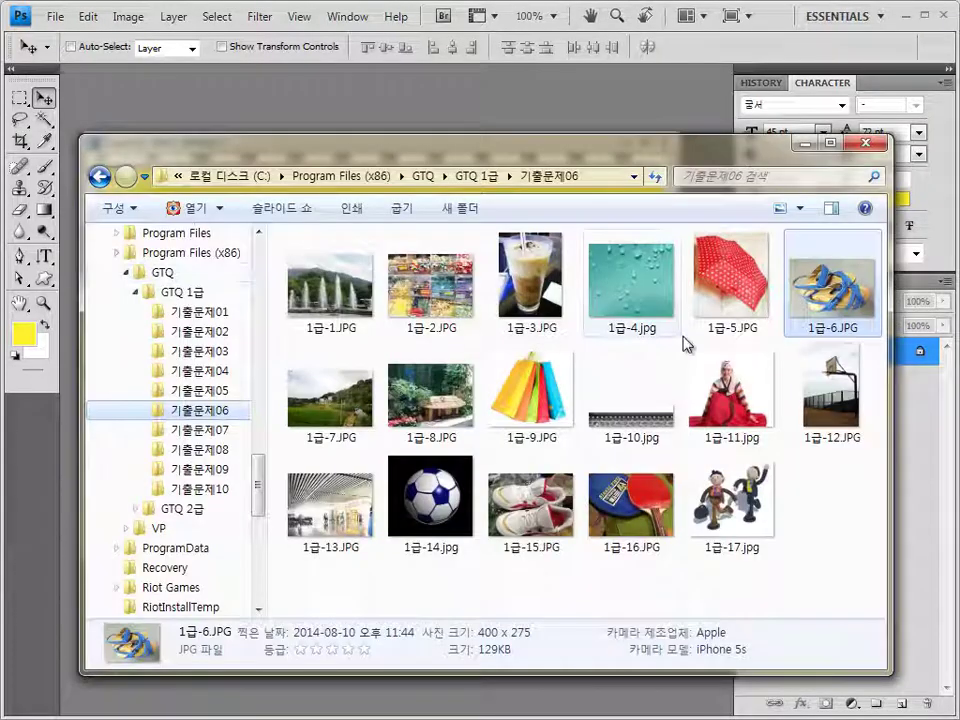
drag(330, 395, 279, 141)
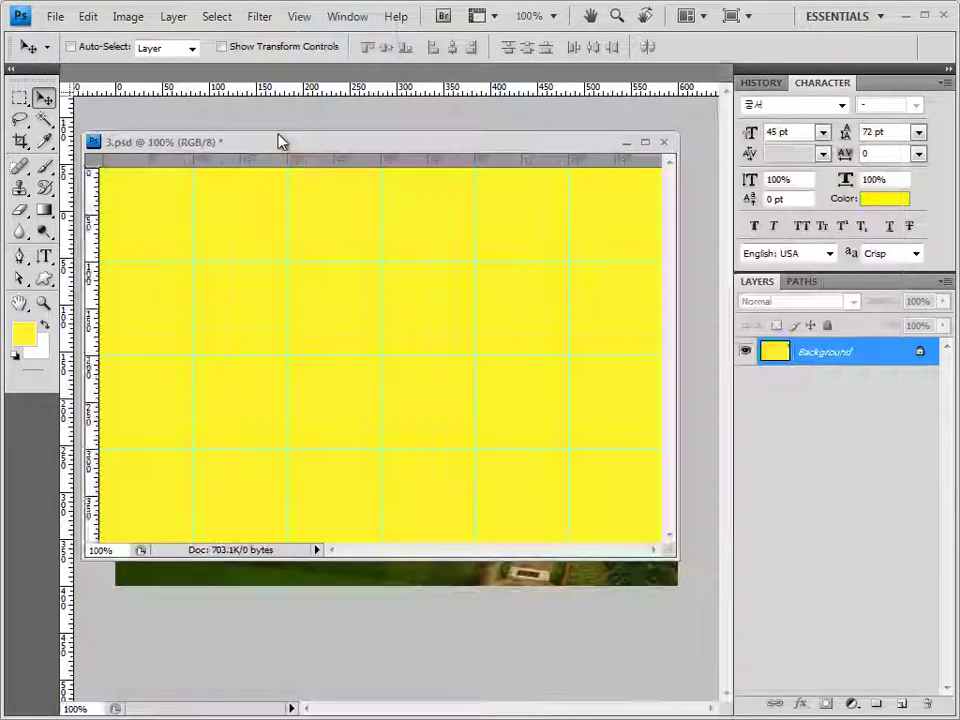
drag(150, 72, 358, 199)
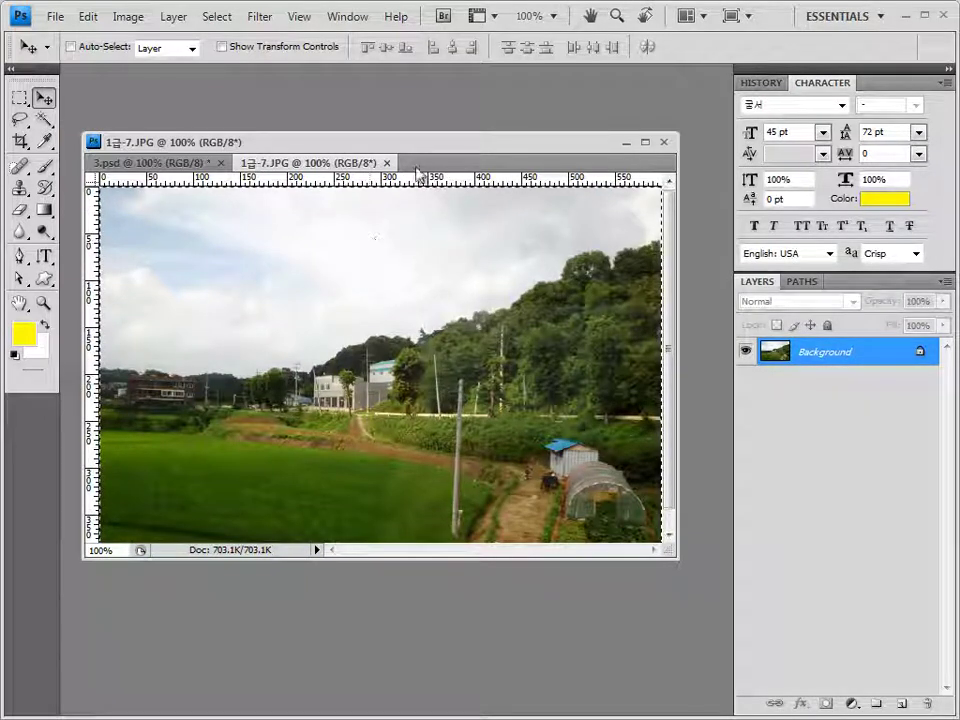
click(386, 163)
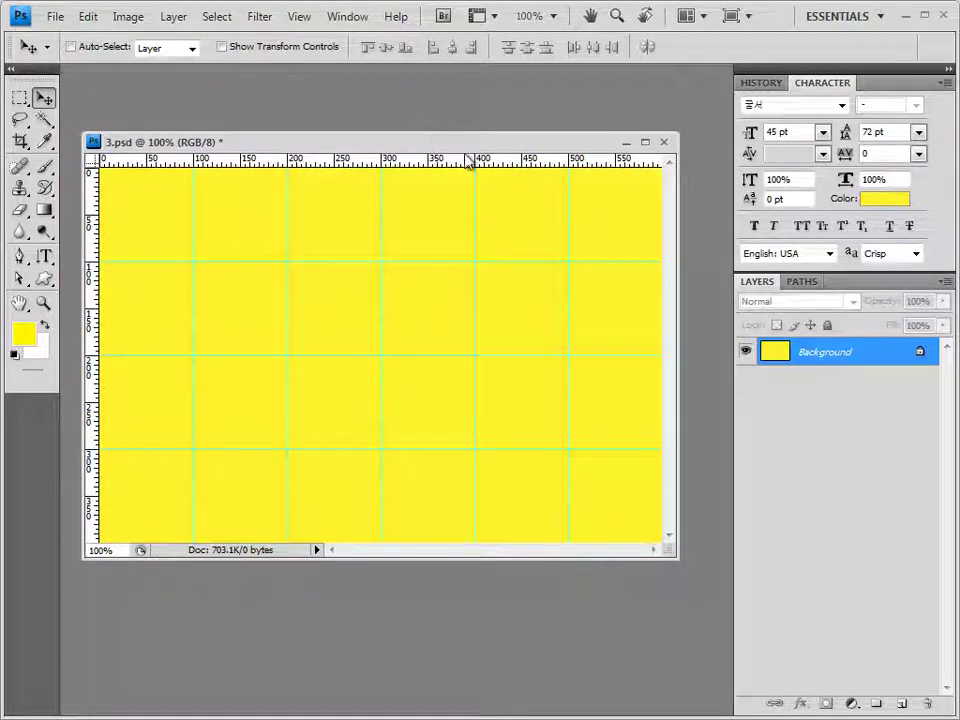
key(ctrl+v)
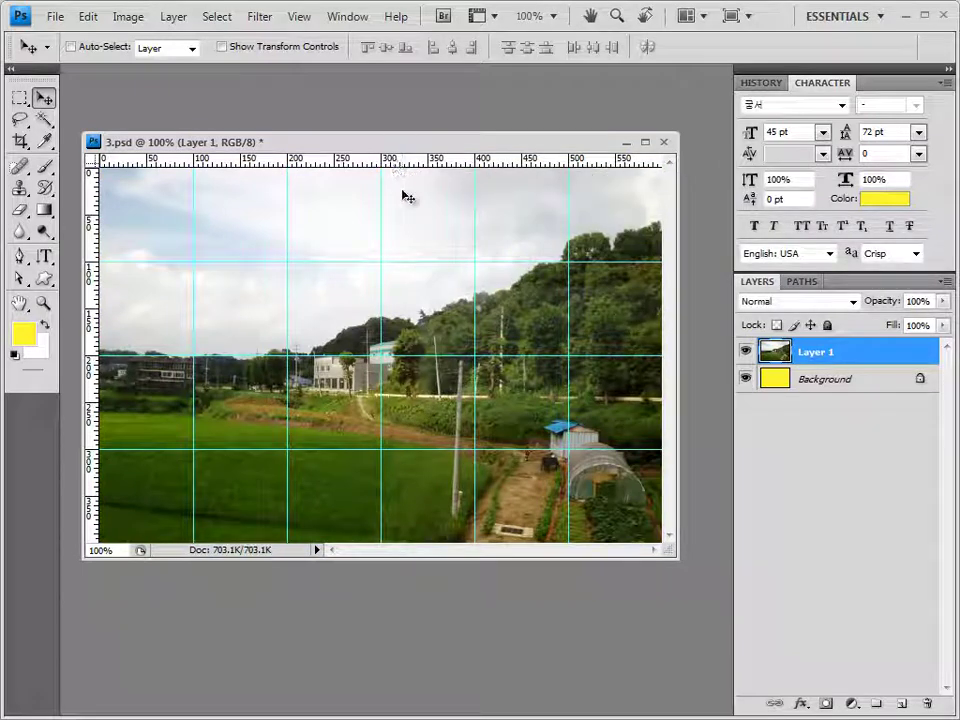
Set Layer 1's blending mode to Luminosity and its opacity to 80%.
click(853, 301)
key(p)
click(853, 302)
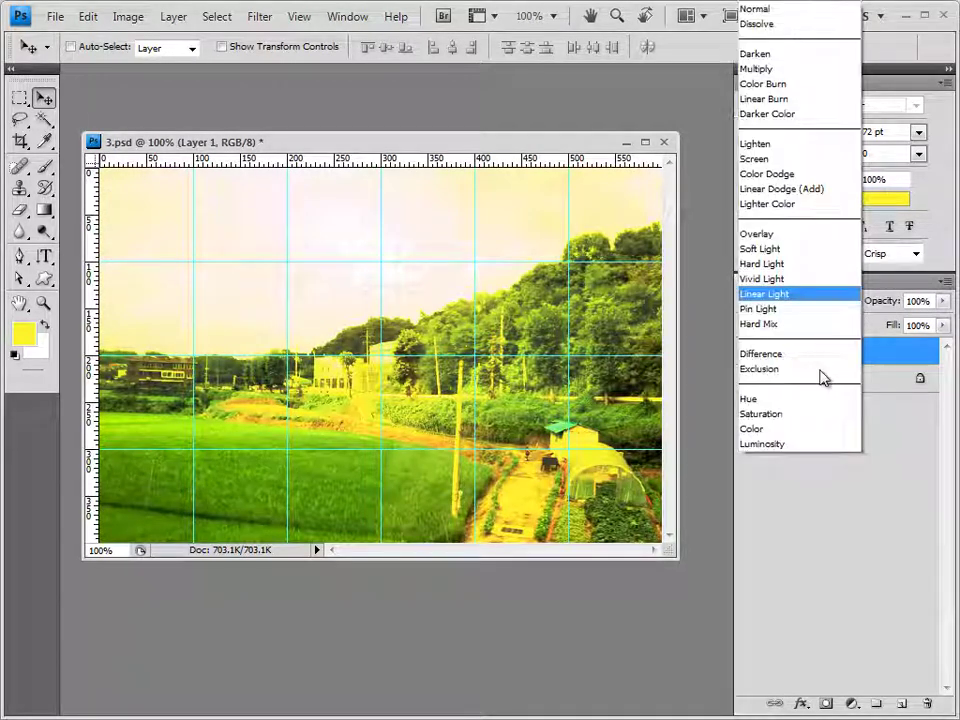
click(810, 447)
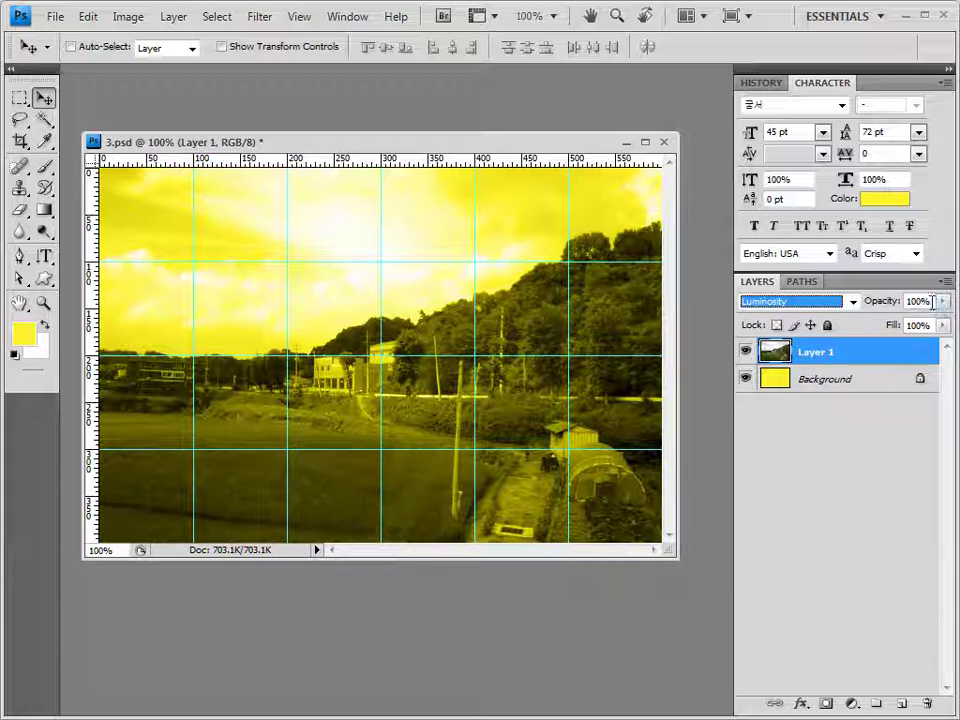
key(Tab)
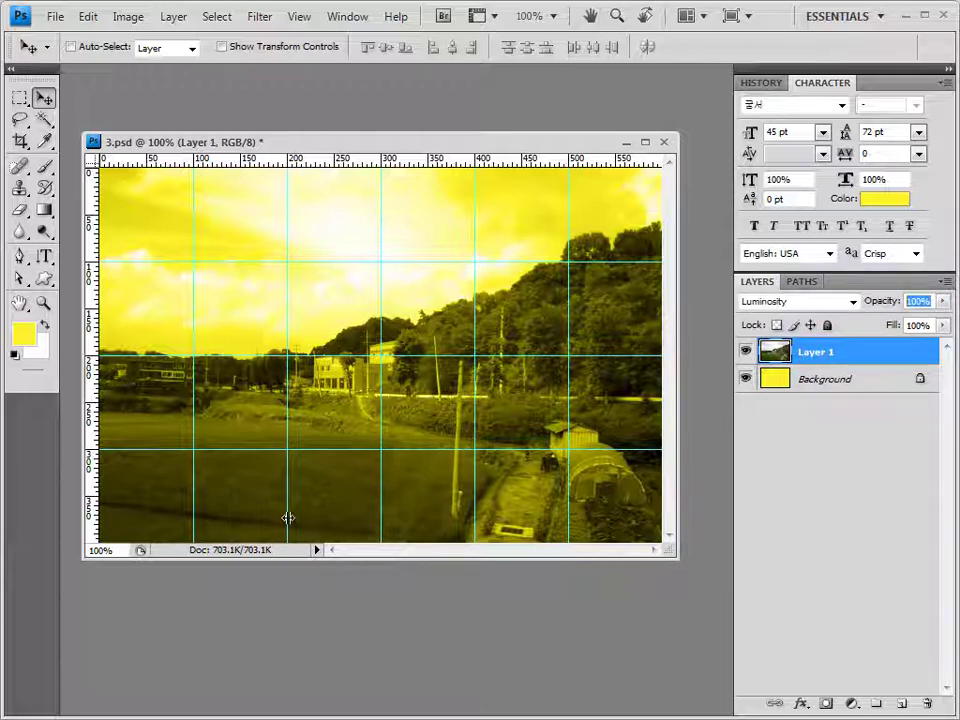
text(80)
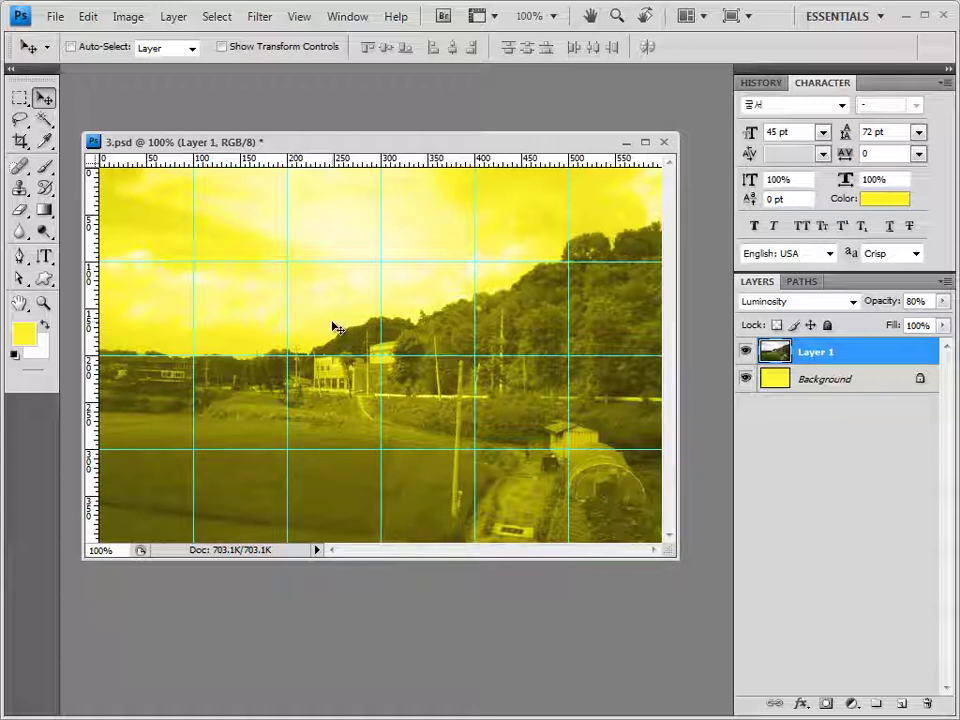
Open 1급-8.JPG from the image folder, copy the whole picture into 3.psd above Layer 1, and close the source.
key(alt+Tab)
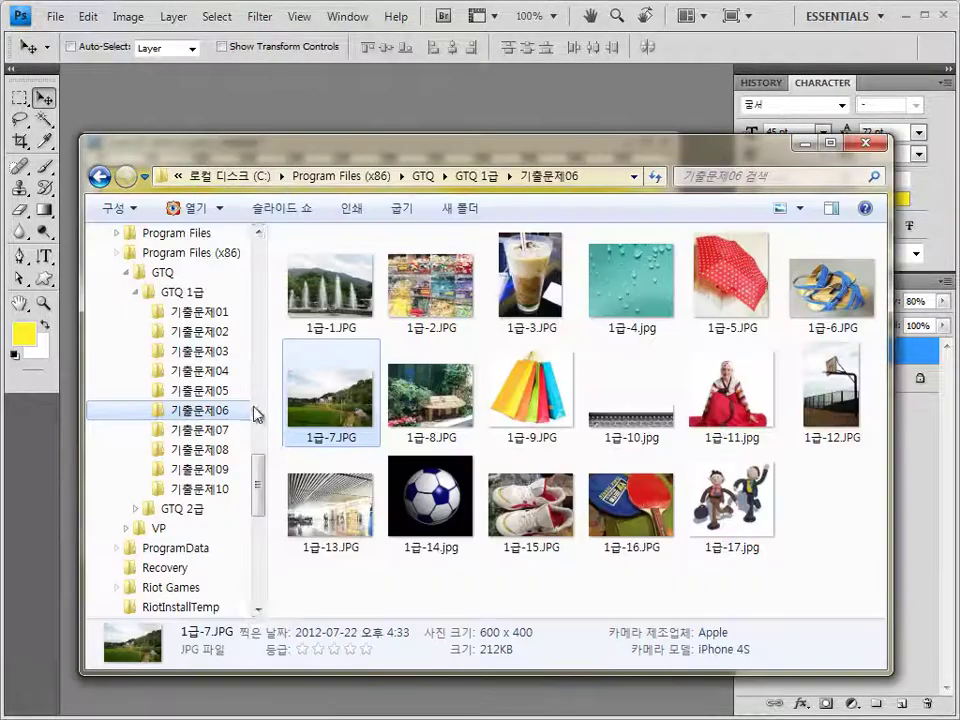
drag(470, 425, 336, 186)
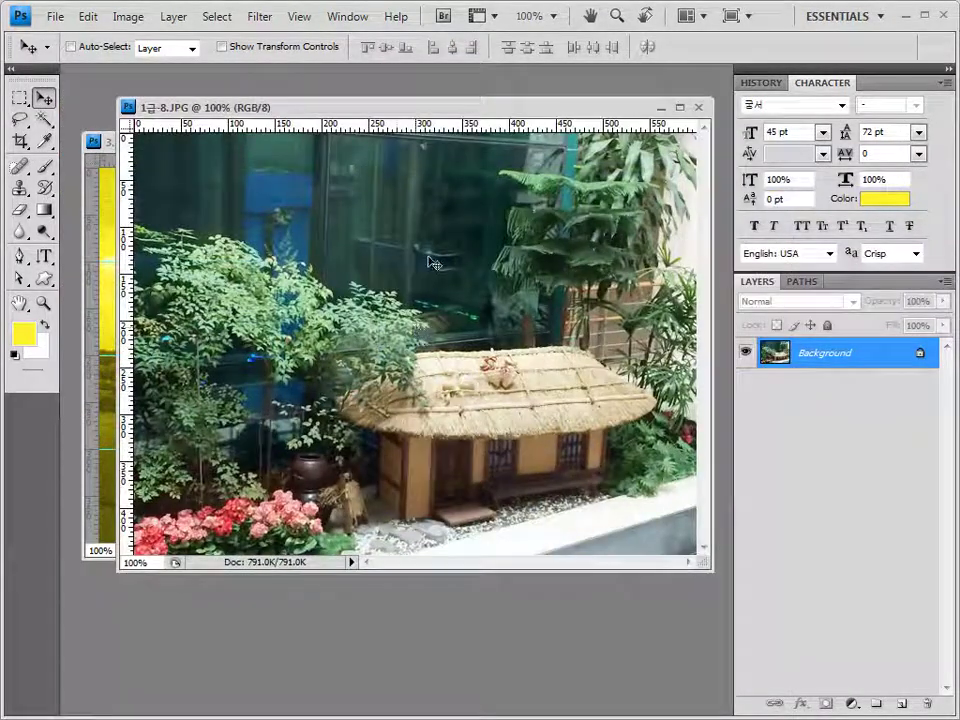
key(ctrl+a)
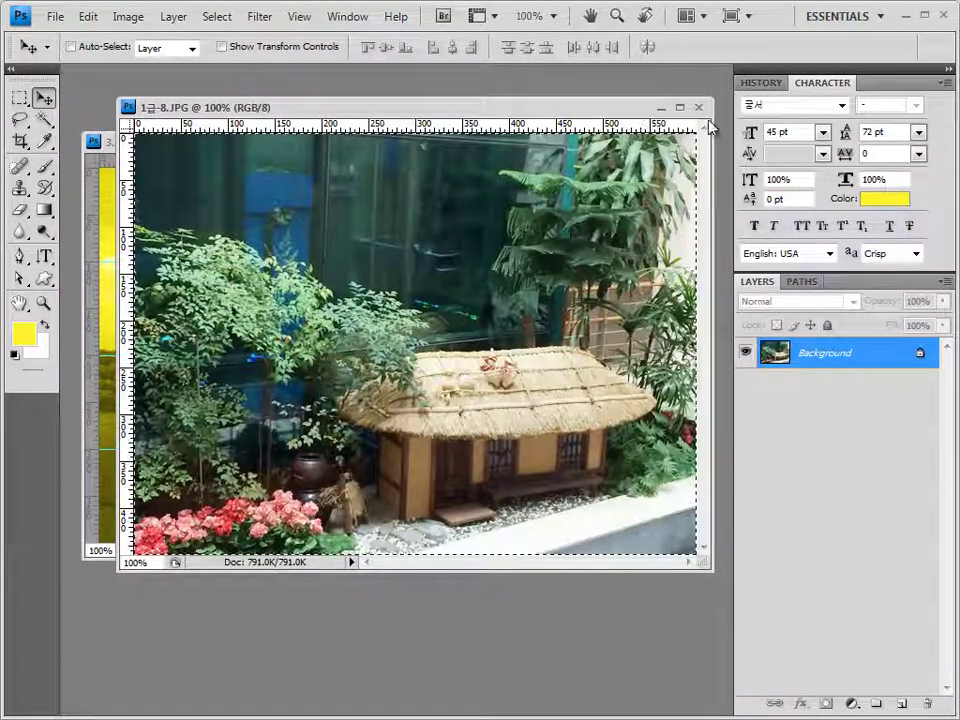
click(698, 107)
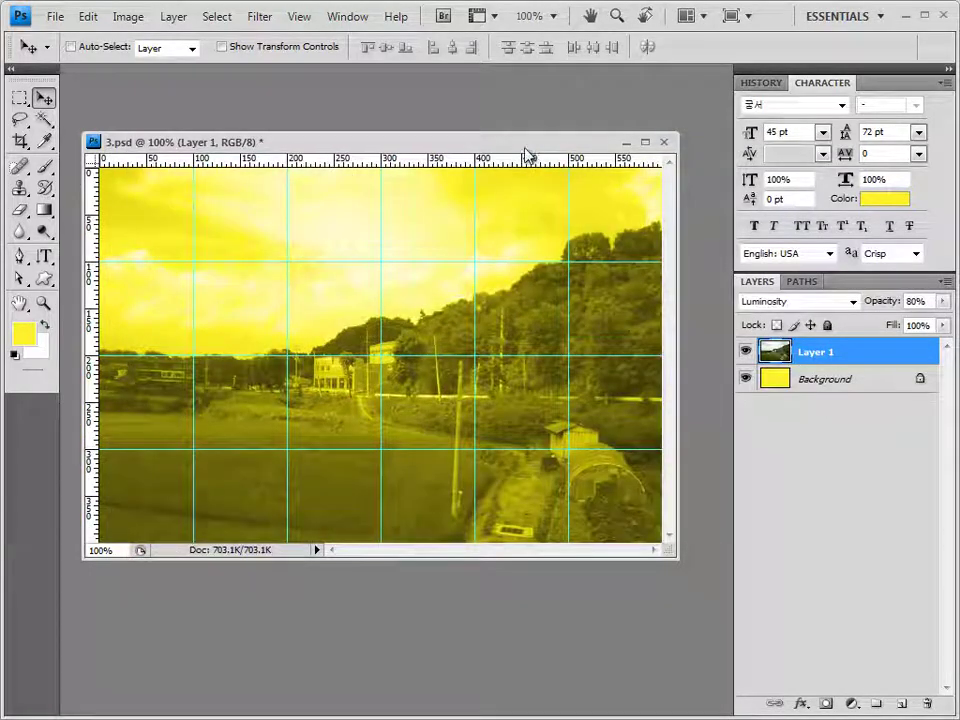
key(ctrl+v)
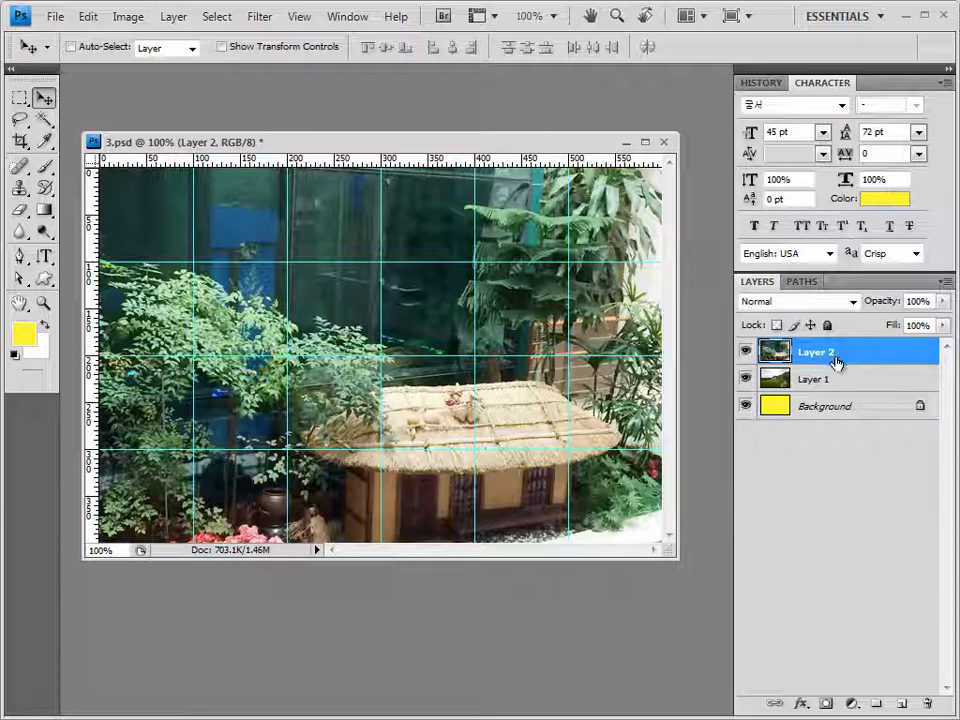
Add a layer mask to Layer 2 and set the Gradient tool to the Foreground to Background preset.
click(826, 705)
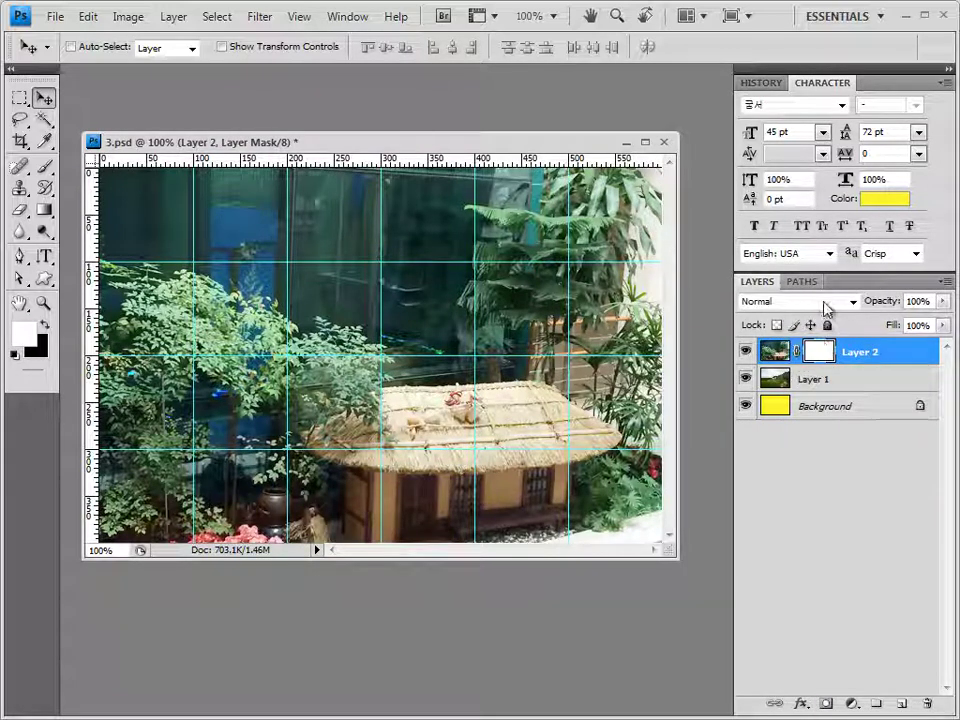
click(53, 212)
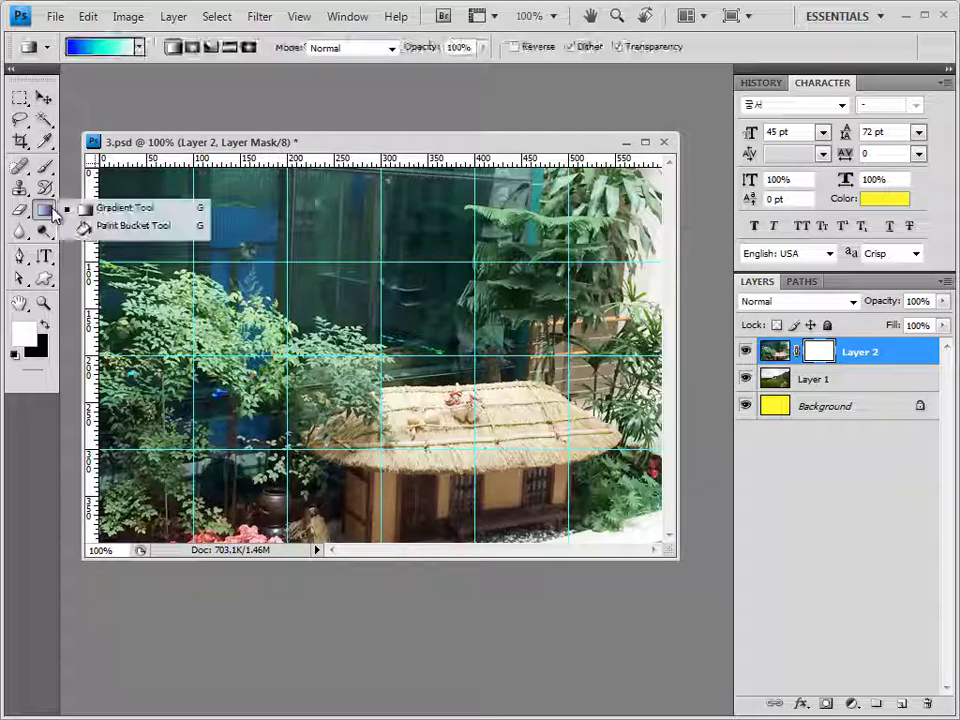
click(120, 207)
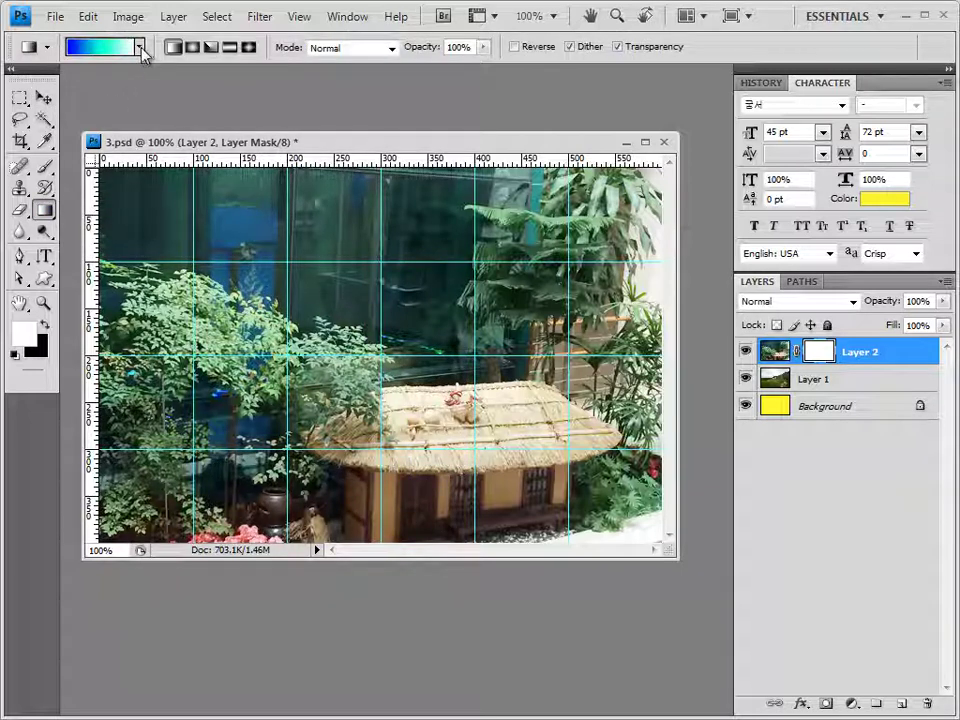
click(140, 47)
key(Escape)
click(117, 48)
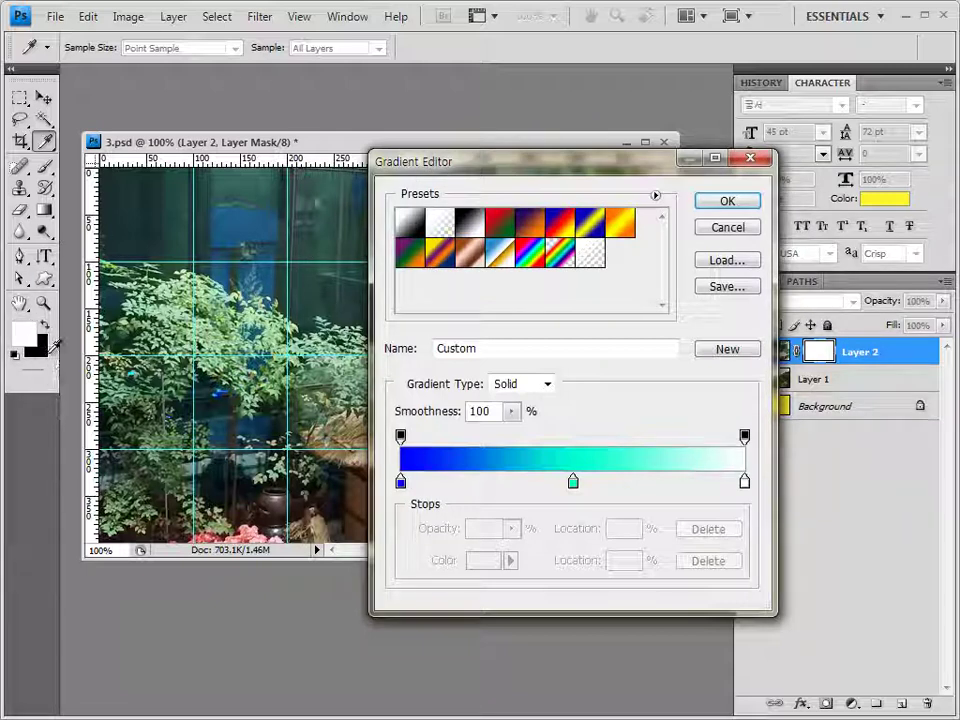
click(415, 233)
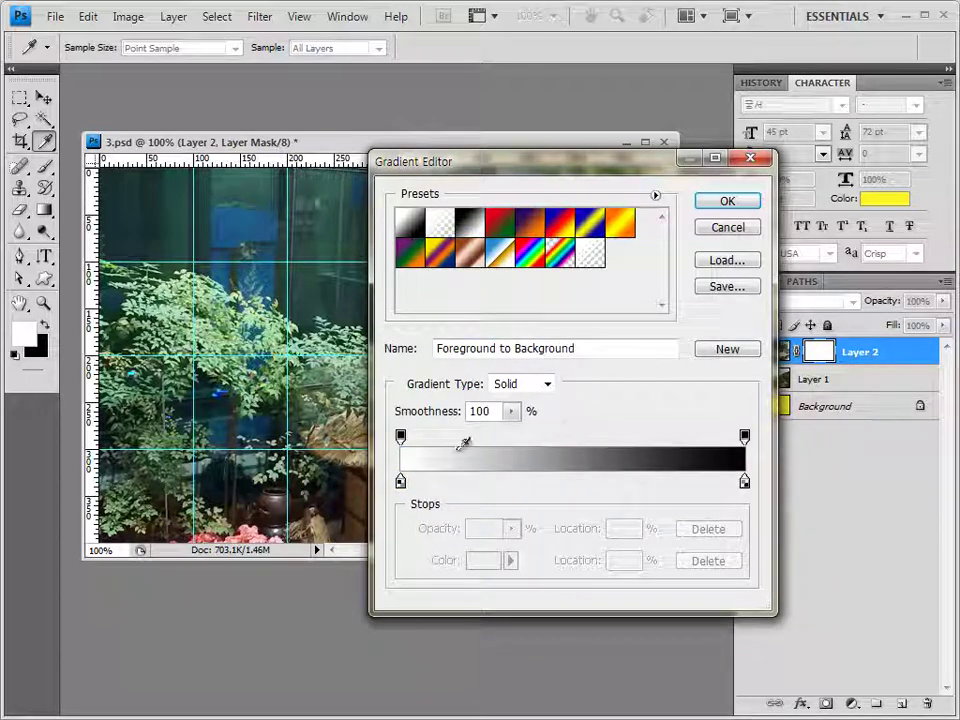
click(727, 201)
drag(461, 141, 473, 116)
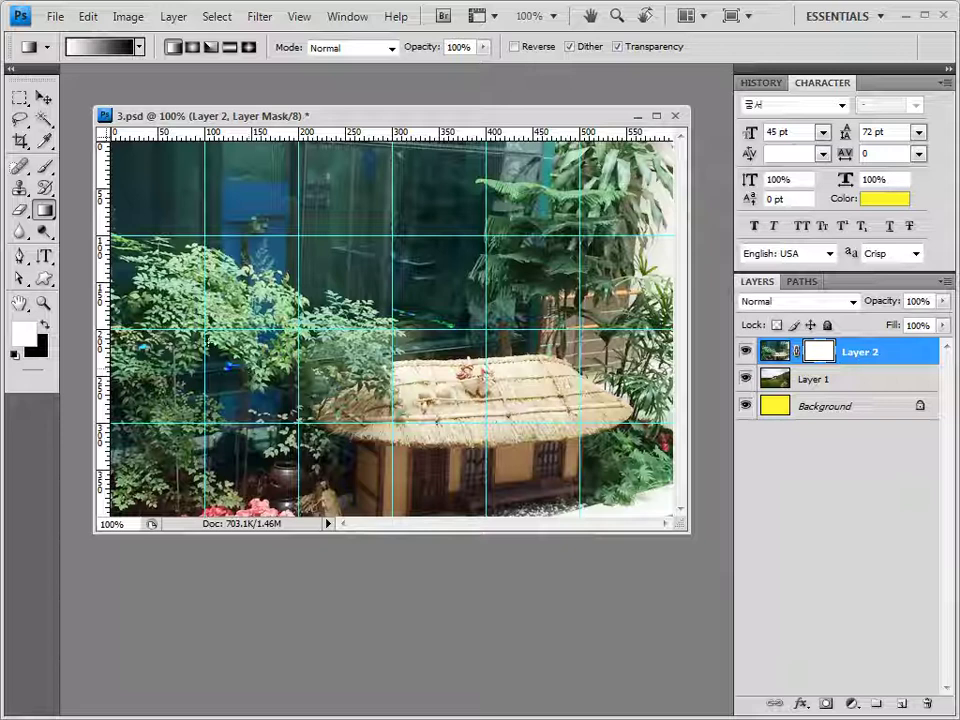
Draw a white-to-black radial gradient on Layer 2's mask, redrawing it diagonally until the garden photo fades outward from the middle.
click(193, 50)
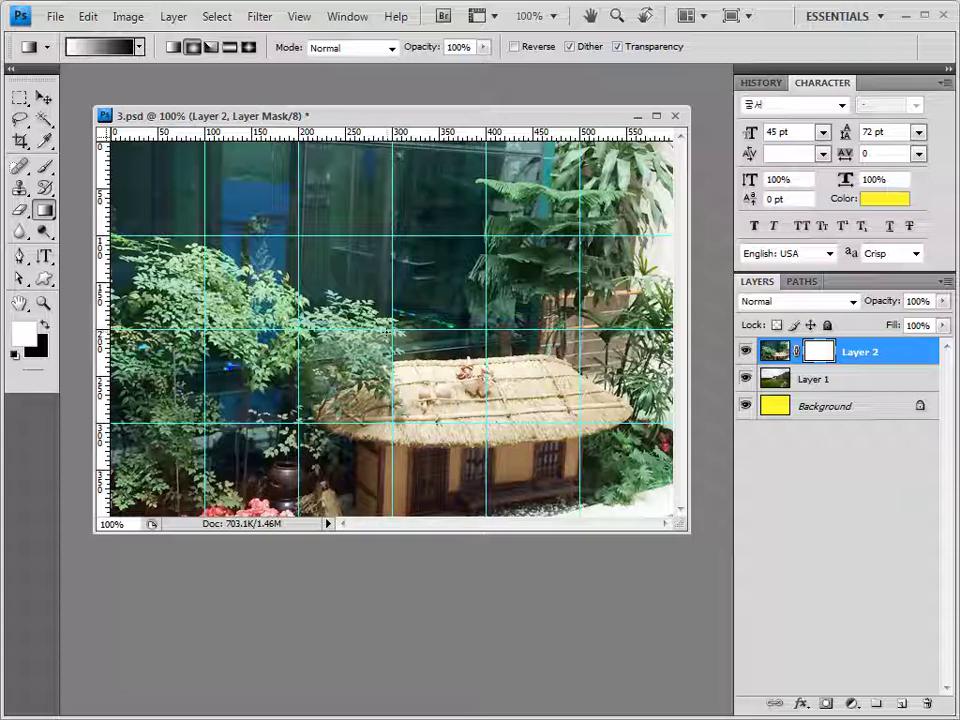
drag(335, 262, 460, 262)
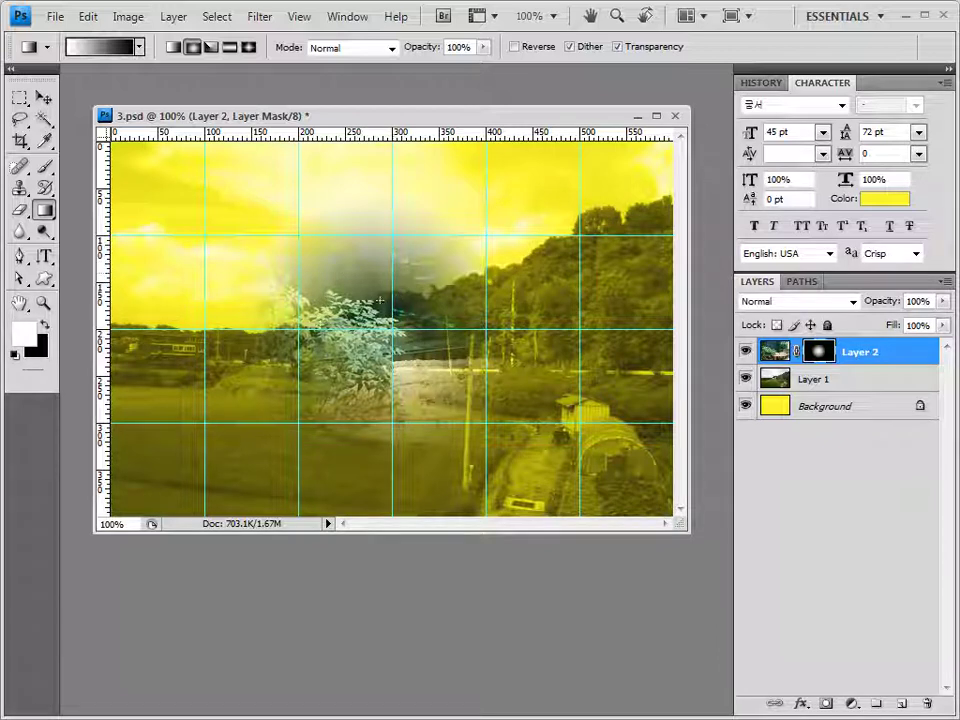
key(ctrl+z)
drag(359, 298, 483, 222)
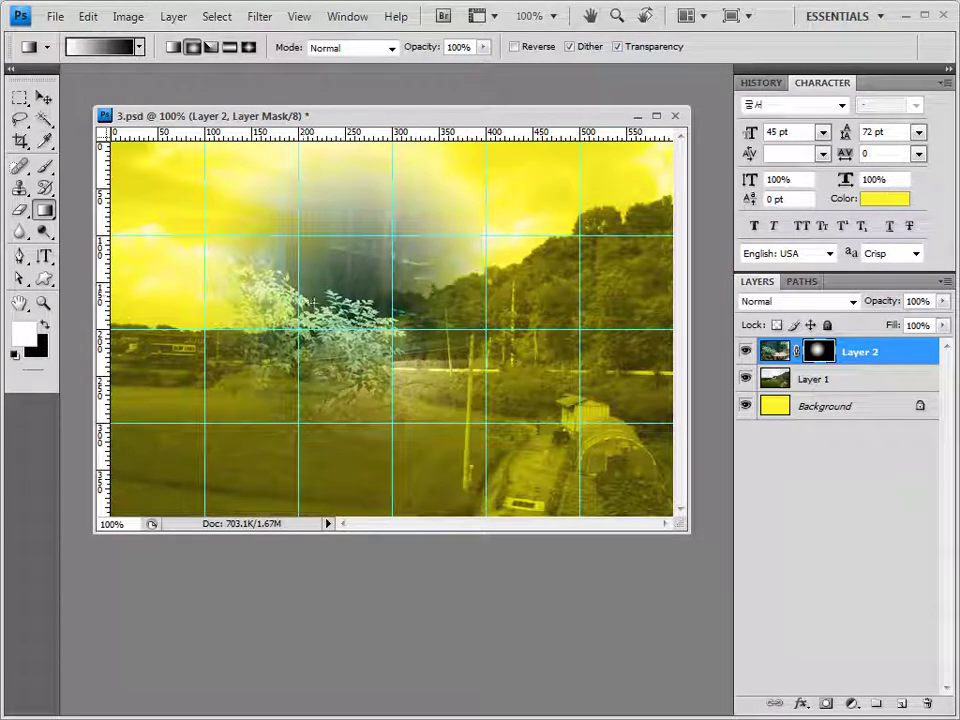
drag(314, 302, 481, 483)
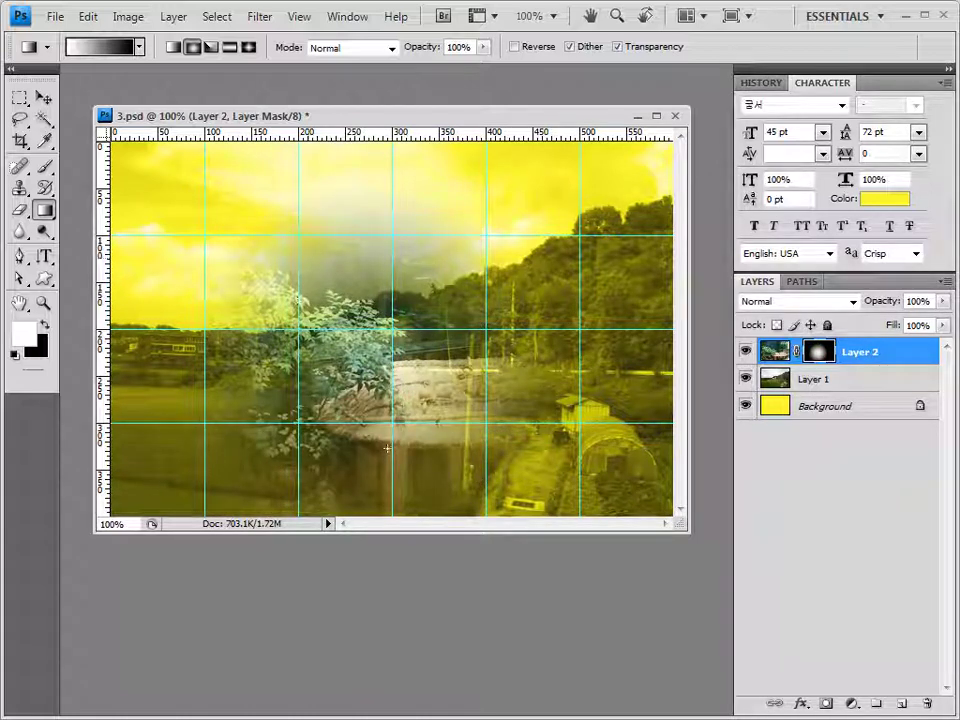
Open 1급-9.JPG from the image folder in its own floating window over 3.psd.
key(ctrl+z)
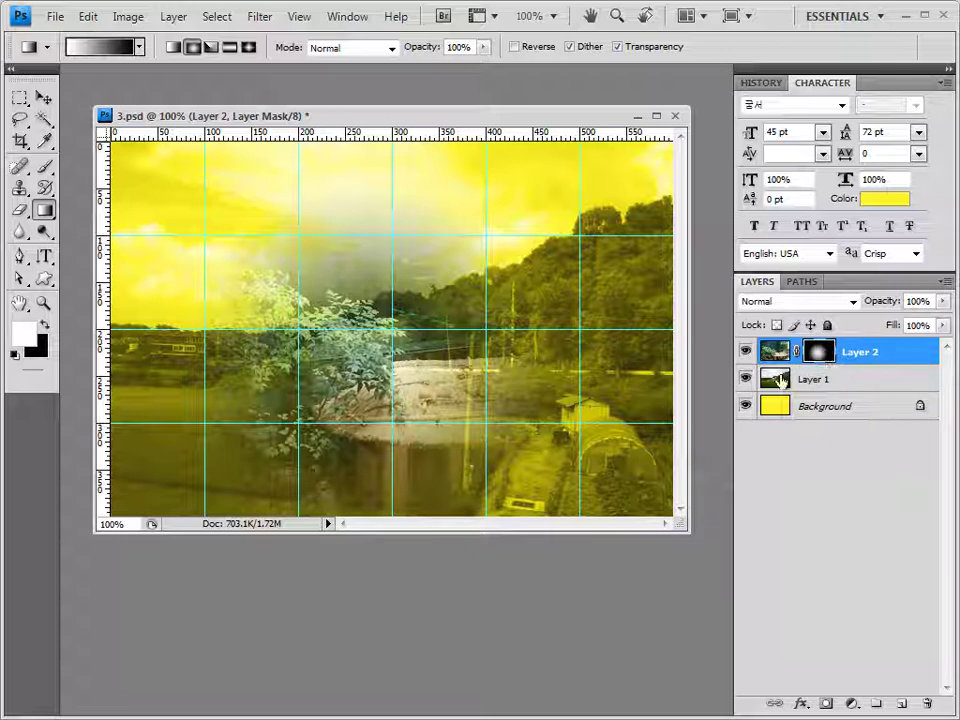
key(alt+Tab)
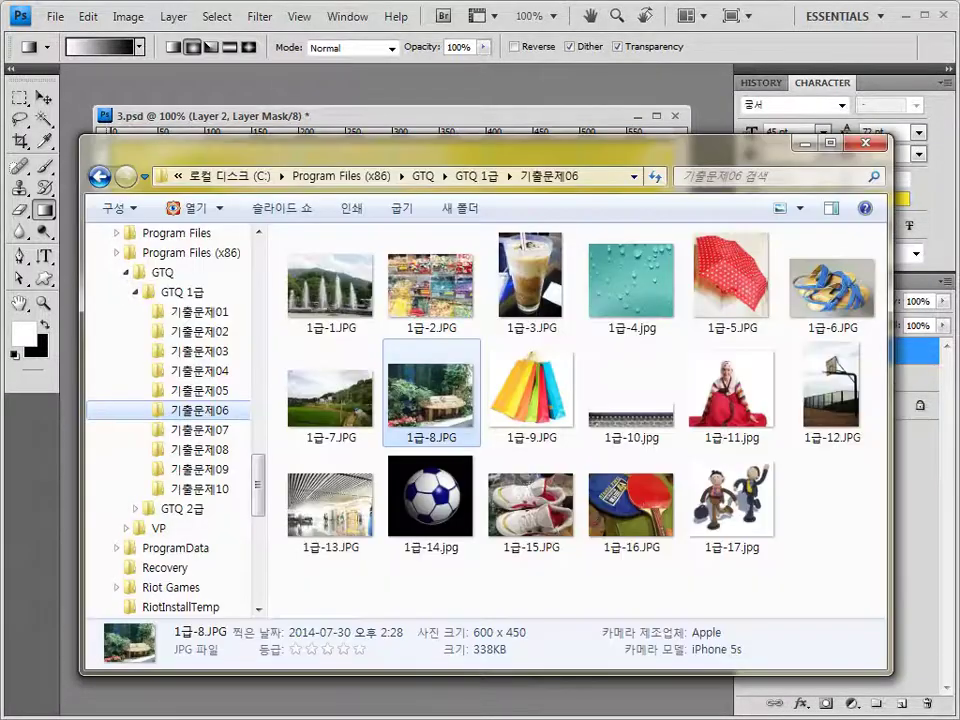
drag(530, 390, 456, 90)
alt+click(197, 146)
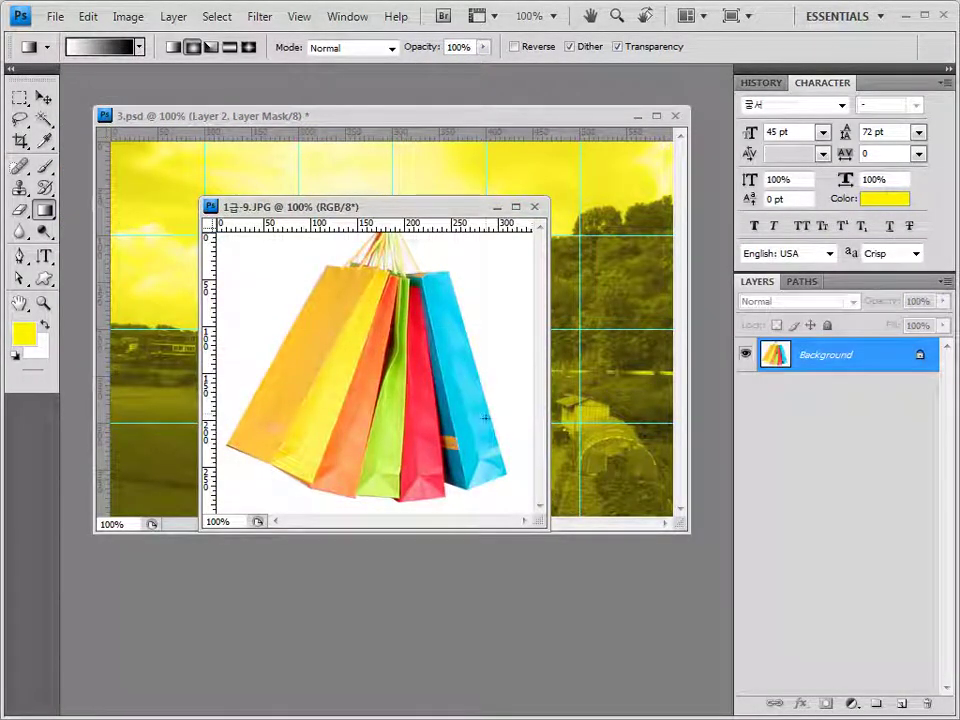
Select the shopping bags in 1급-9.JPG by picking the white background with the Magic Wand at tolerance 15 and inverting the selection.
drag(48, 120, 156, 135)
double_click(213, 46)
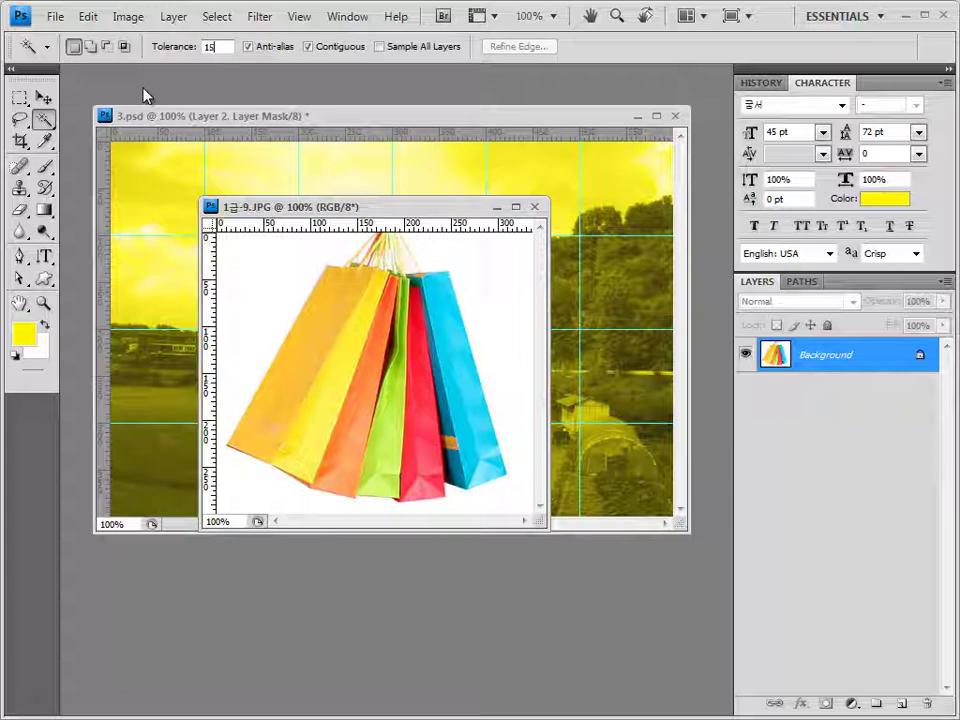
click(296, 268)
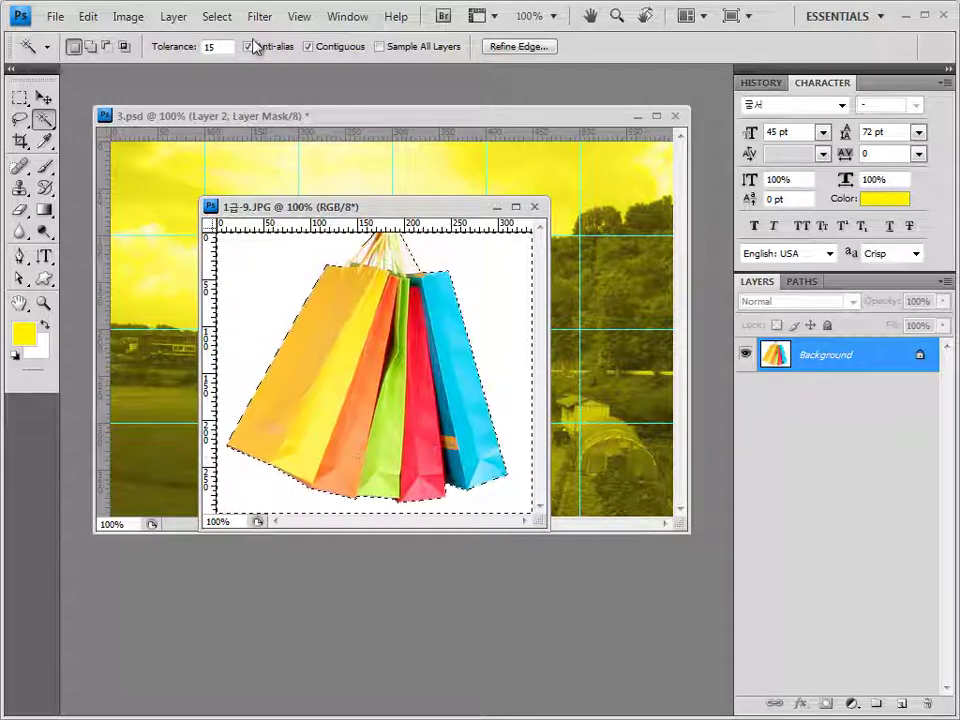
click(217, 17)
click(258, 92)
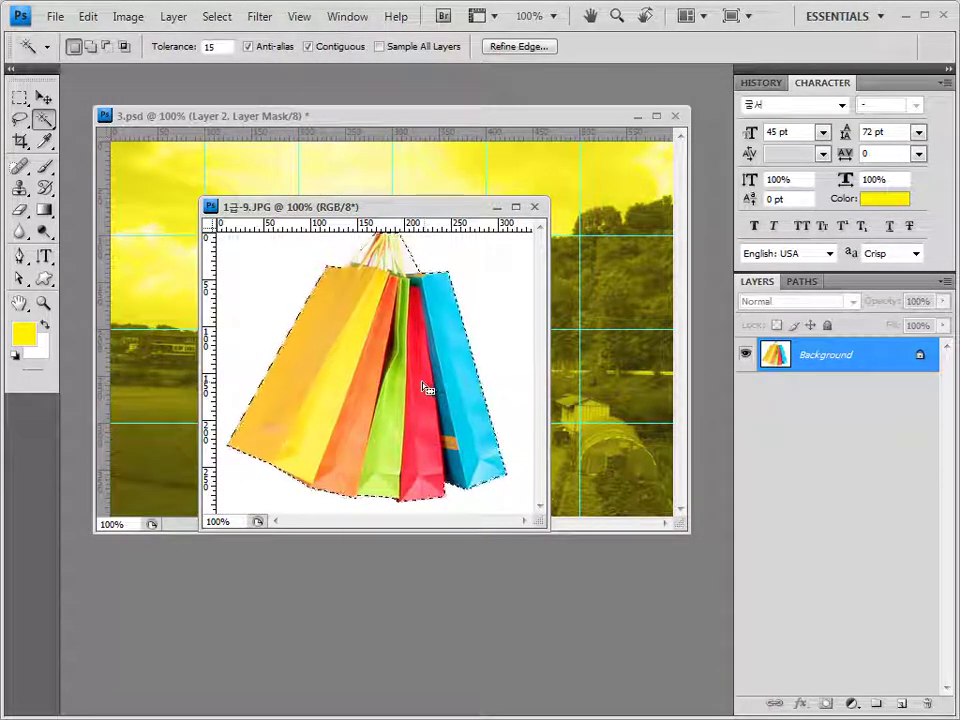
Copy the selected shopping bags into 3.psd above Layer 2 and close 1급-9.JPG.
click(534, 207)
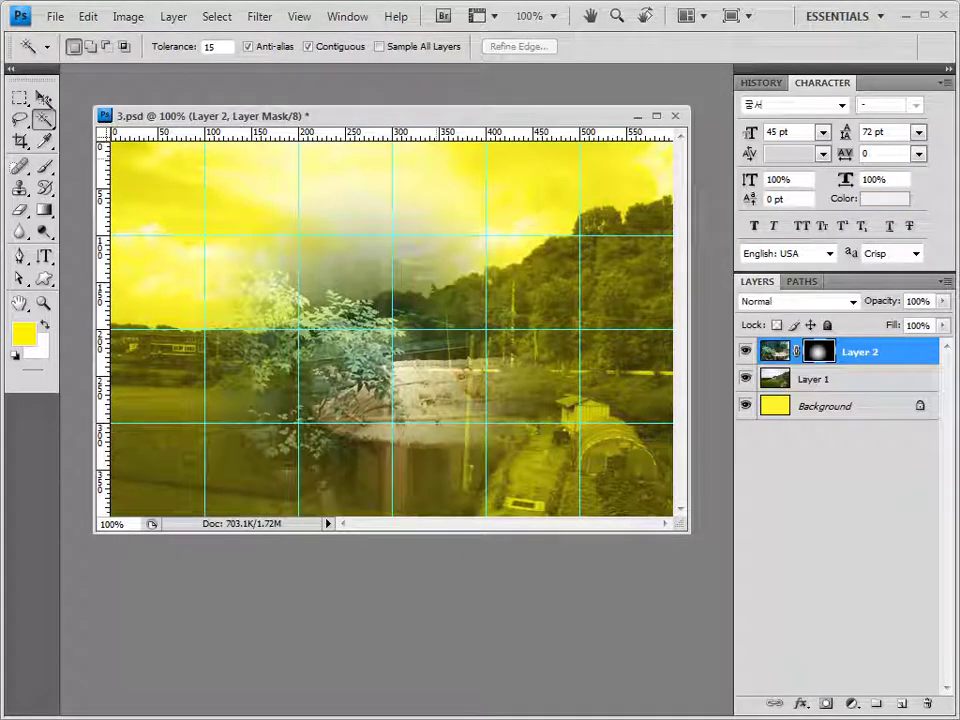
click(44, 97)
key(d)
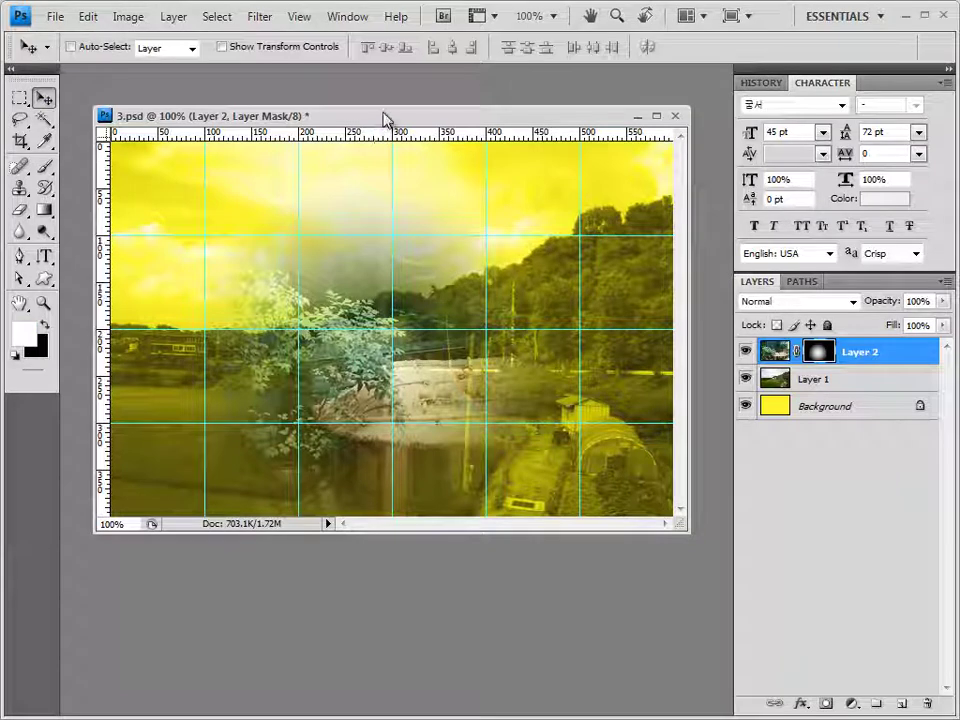
key(ctrl+v)
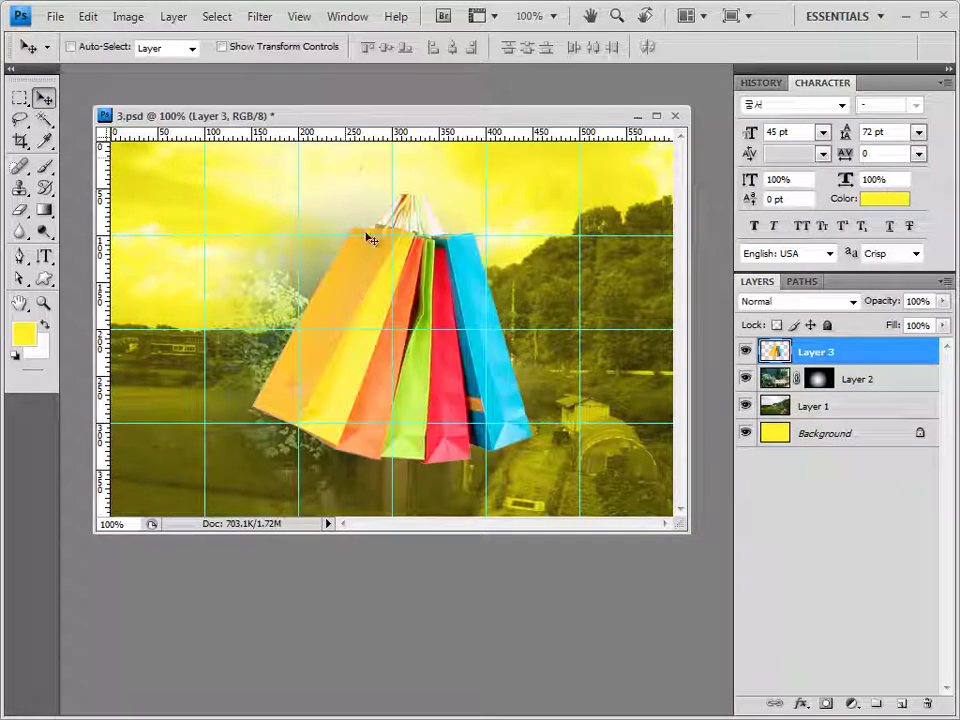
Scale the shopping bags to about 65%, rotate them to about -27°, and place them at the canvas's upper-right corner.
drag(460, 273, 530, 258)
key(ctrl+t)
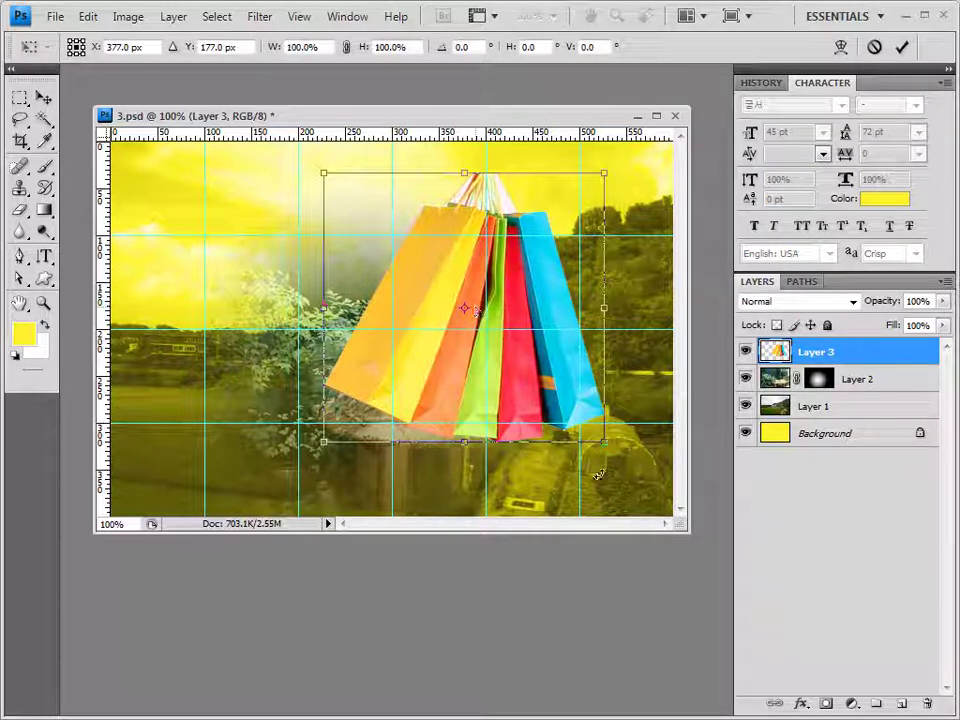
drag(594, 462, 636, 414)
drag(640, 410, 638, 404)
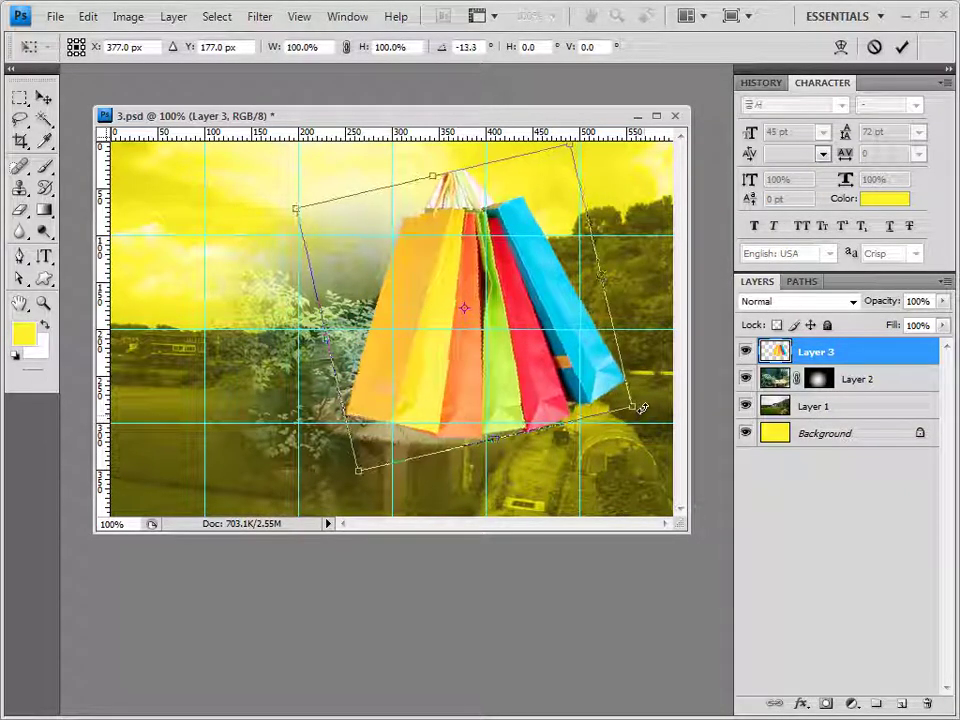
drag(364, 470, 374, 462)
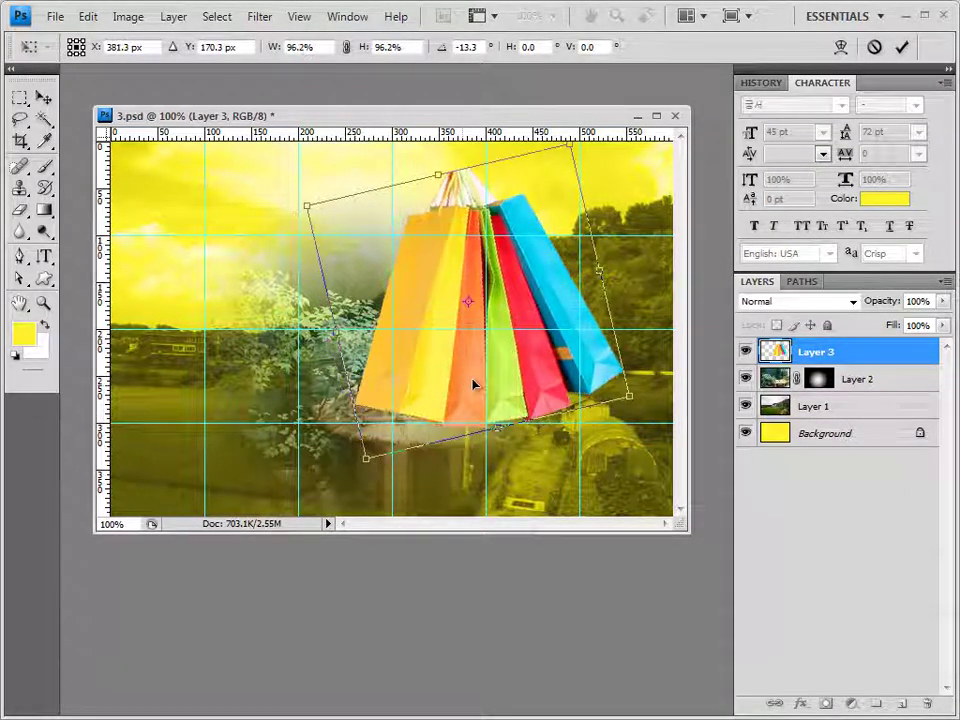
drag(508, 396, 538, 395)
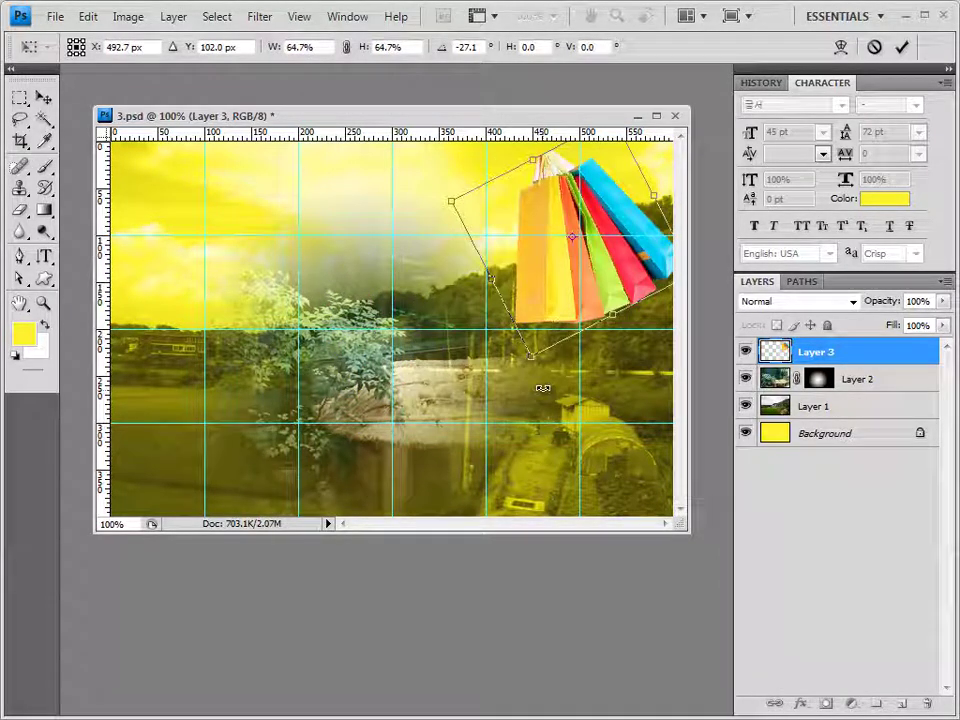
key(Return)
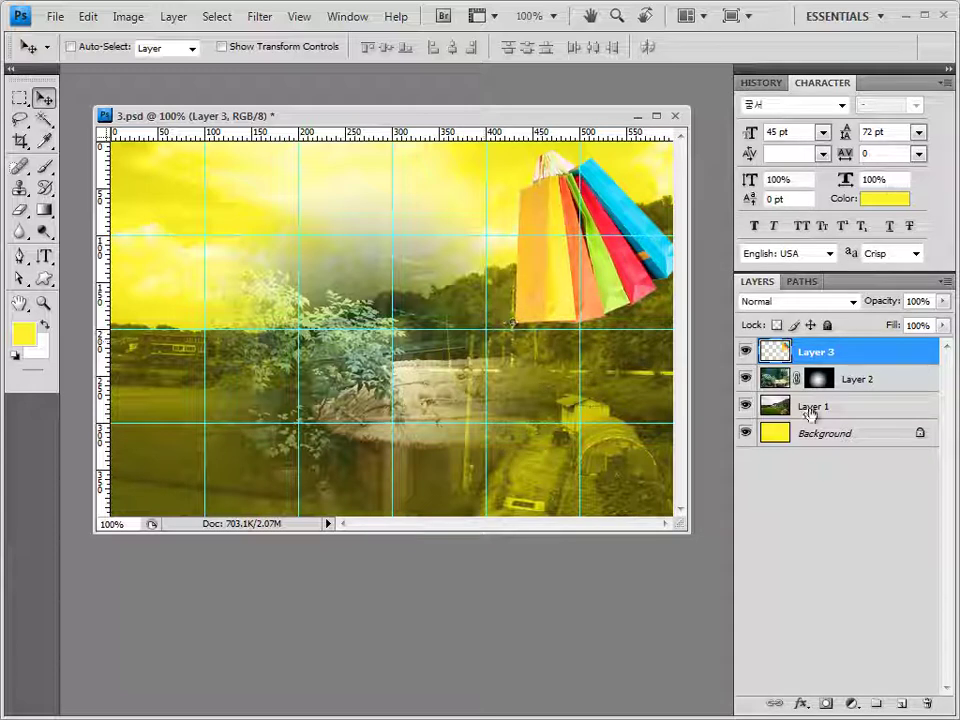
Set Layer 3's blending mode to Overlay and add Bevel and Emboss and Drop Shadow effects to it.
click(853, 303)
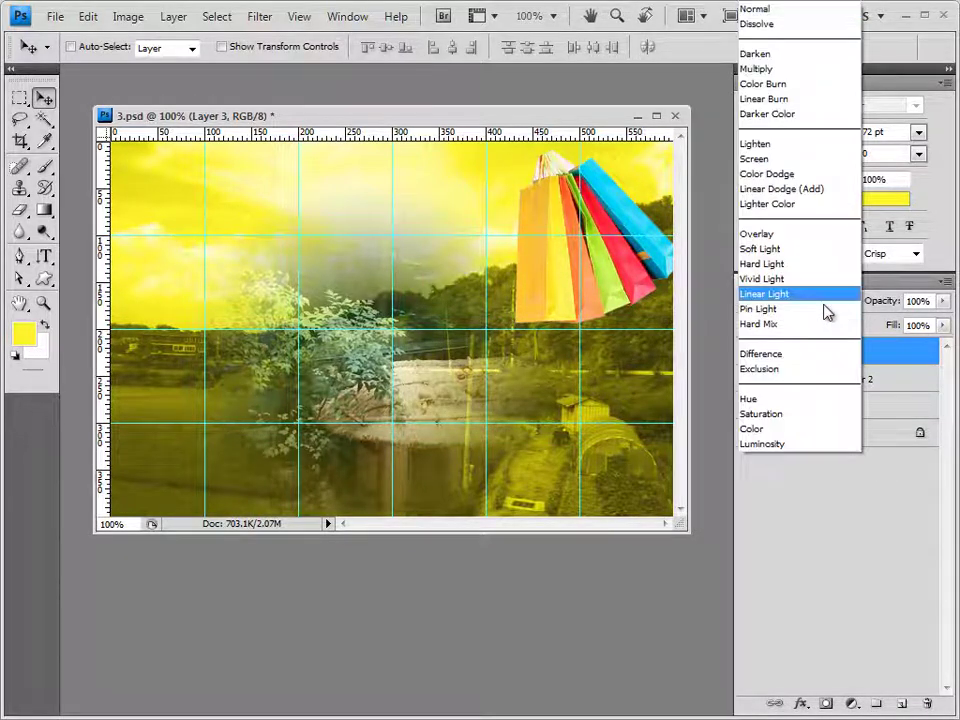
click(806, 236)
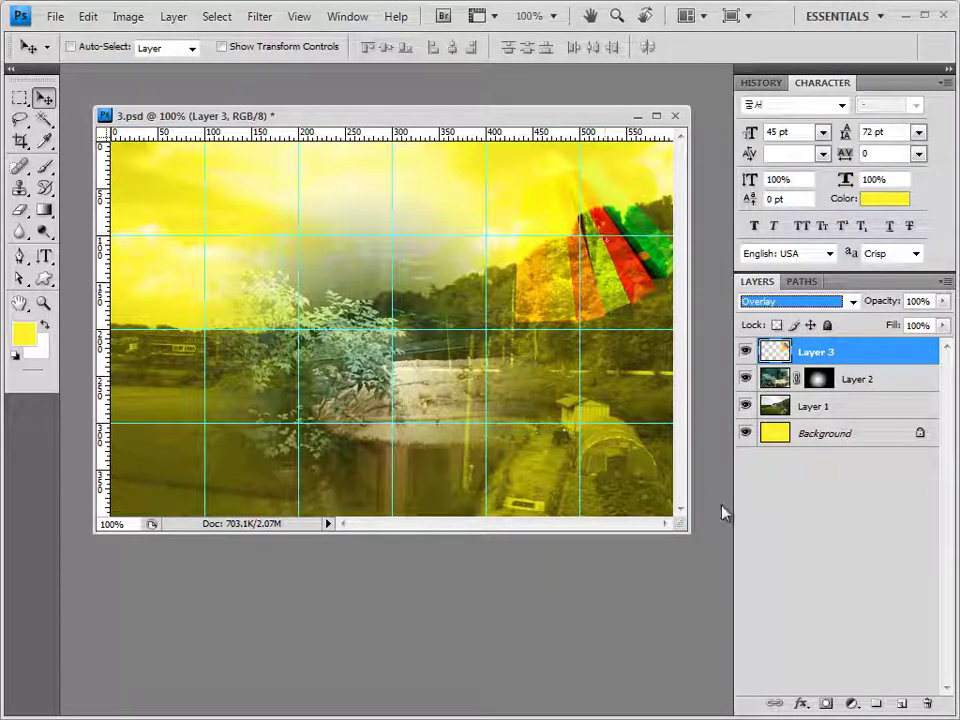
click(799, 704)
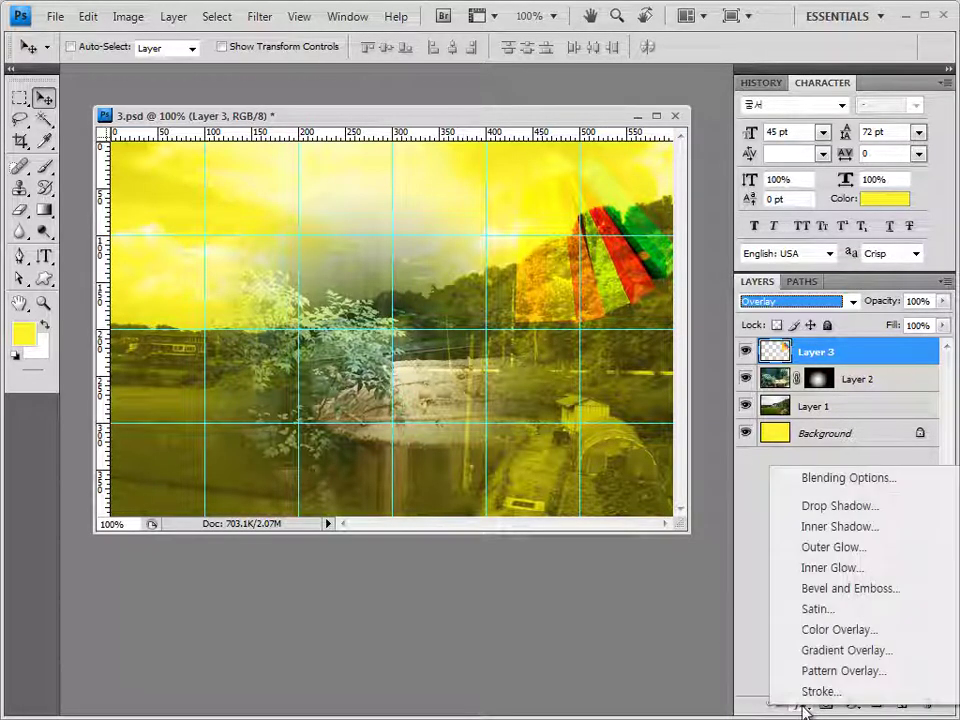
click(838, 591)
click(458, 141)
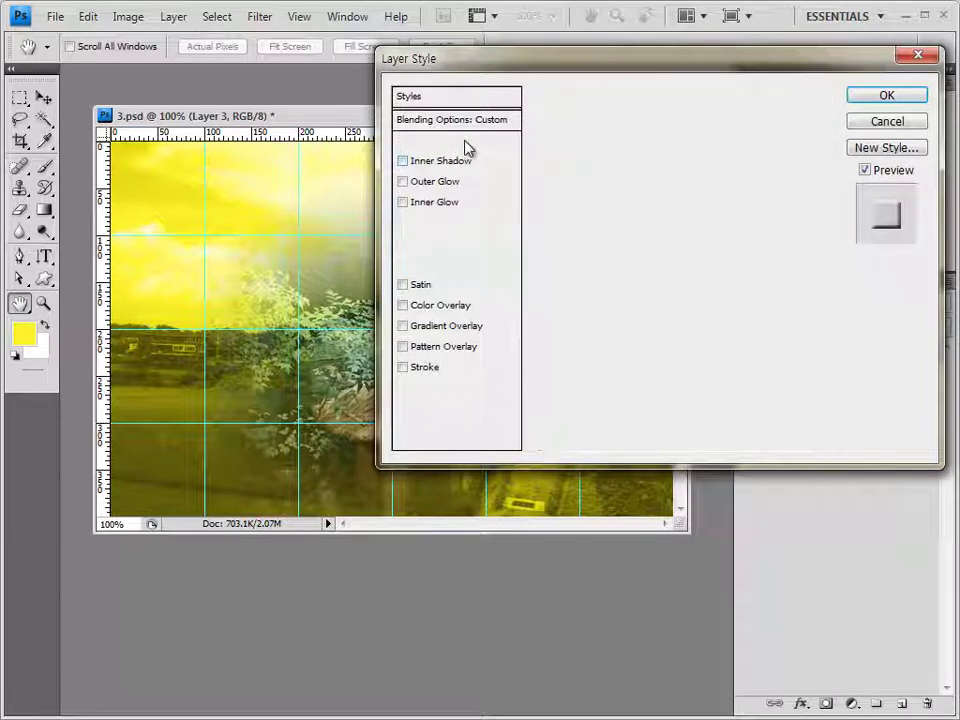
click(886, 97)
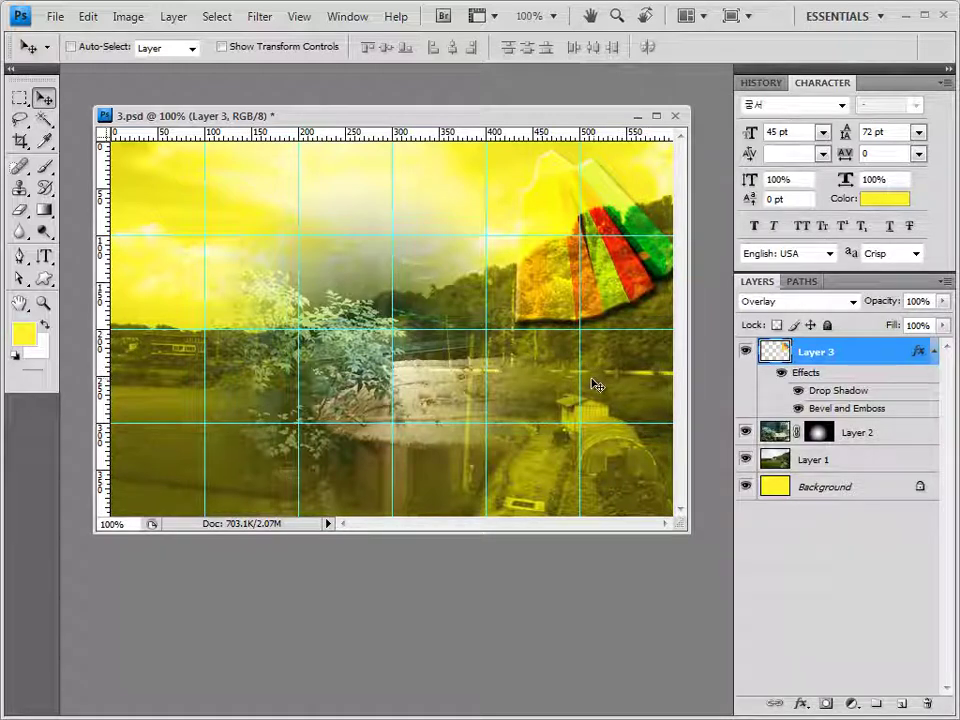
Open 1급-10.jpg from the image folder and float it in its own window over 3.psd.
key(alt+Tab)
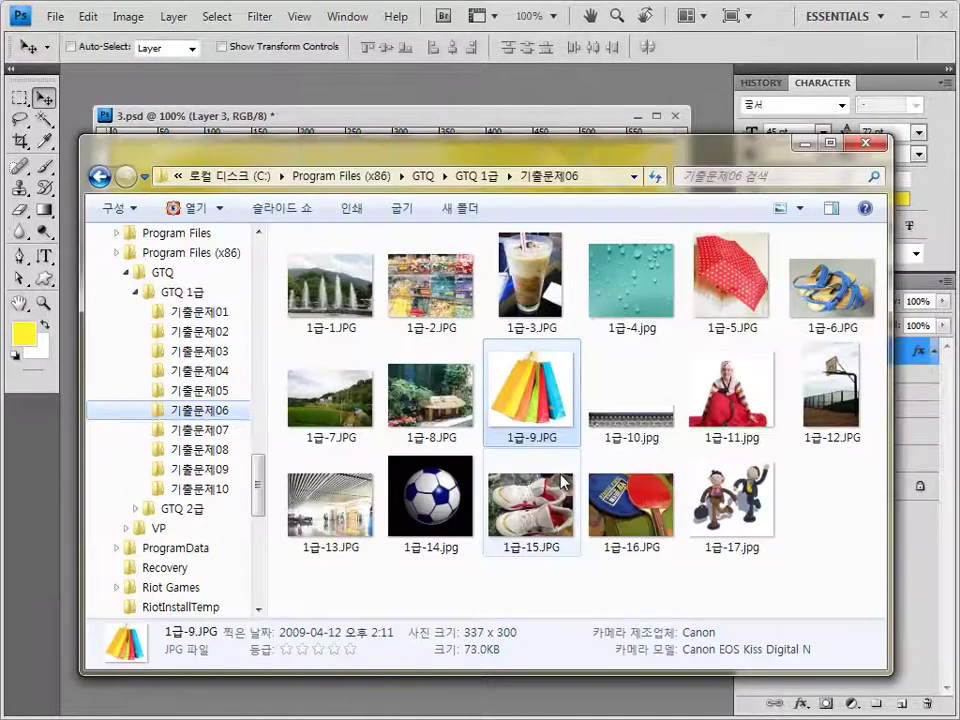
key(Right)
key(Return)
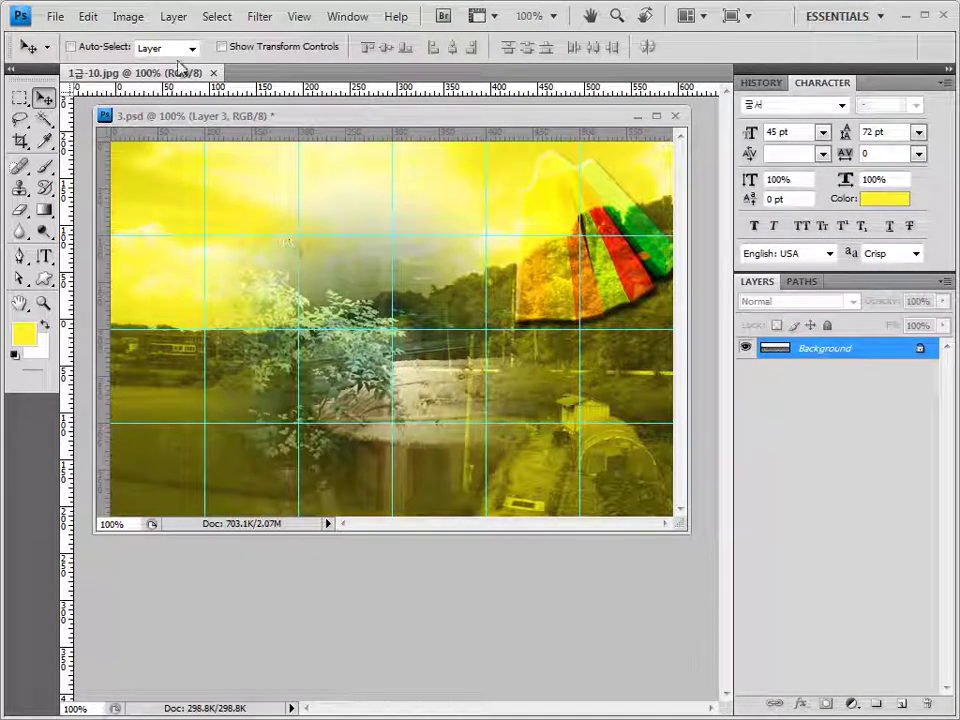
drag(138, 72, 481, 494)
drag(361, 302, 392, 287)
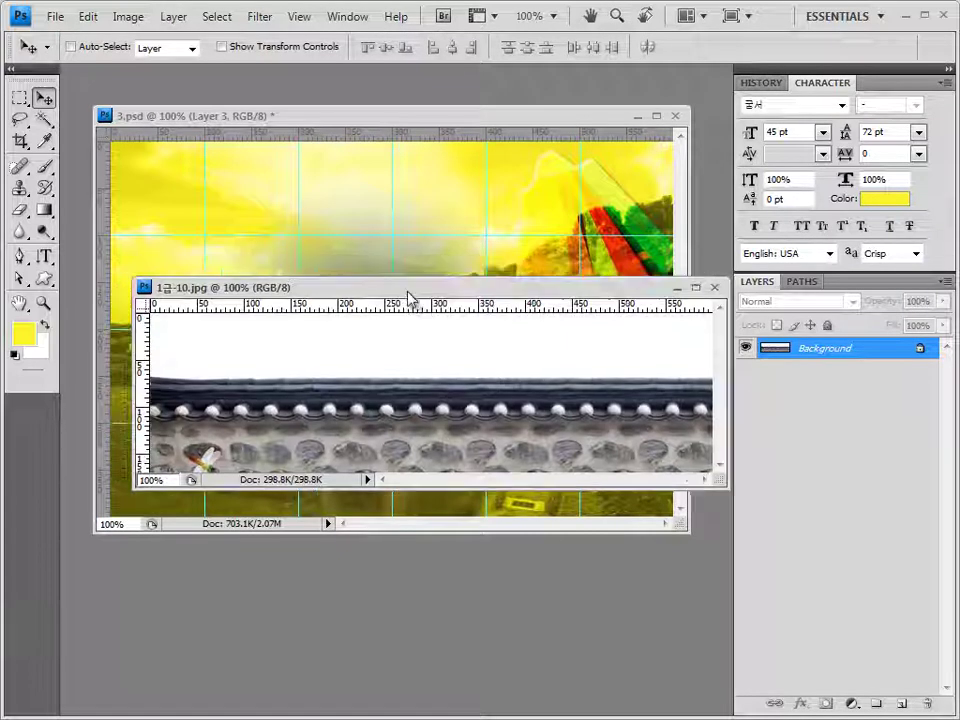
Select the stone wall in 1급-10.jpg by picking the white area with the Magic Wand at tolerance 15 and inverting the selection.
click(46, 120)
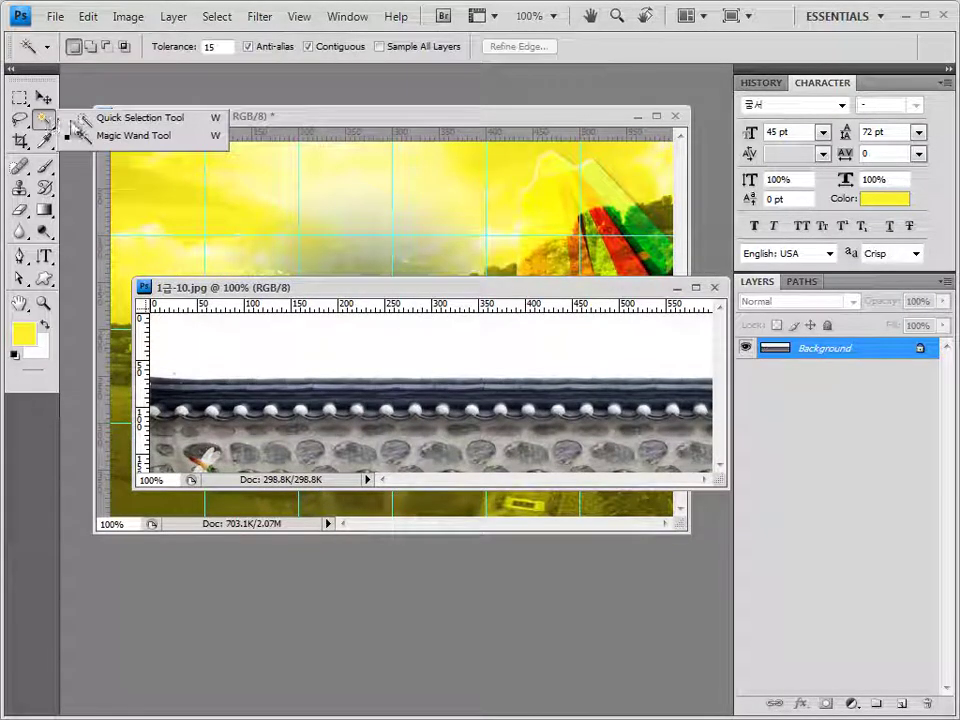
click(160, 135)
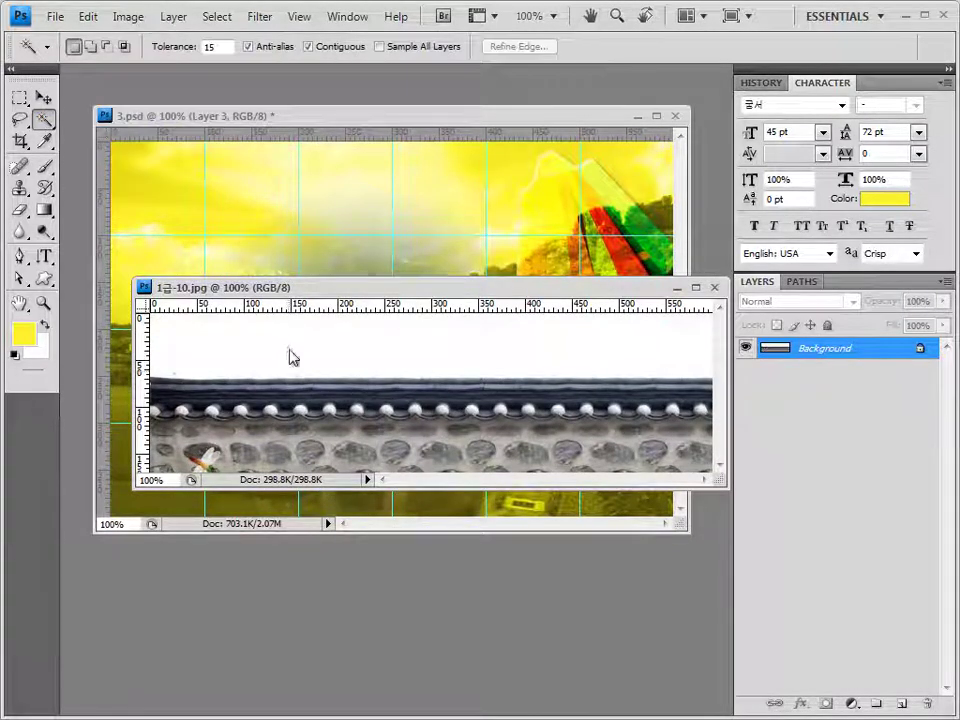
click(293, 357)
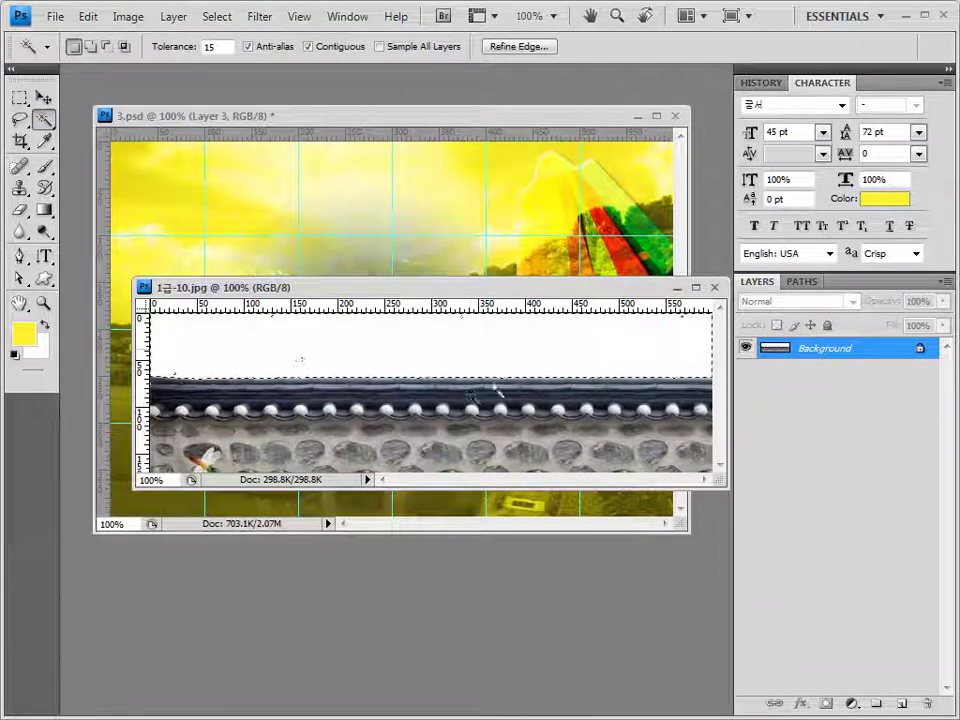
shift+click(236, 353)
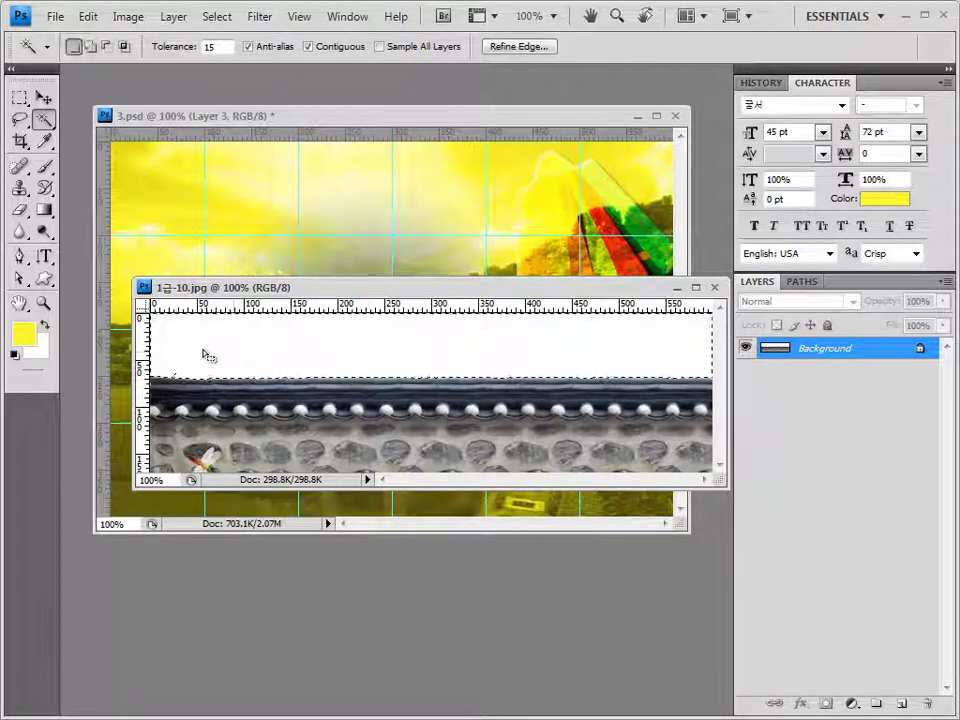
click(207, 17)
click(230, 90)
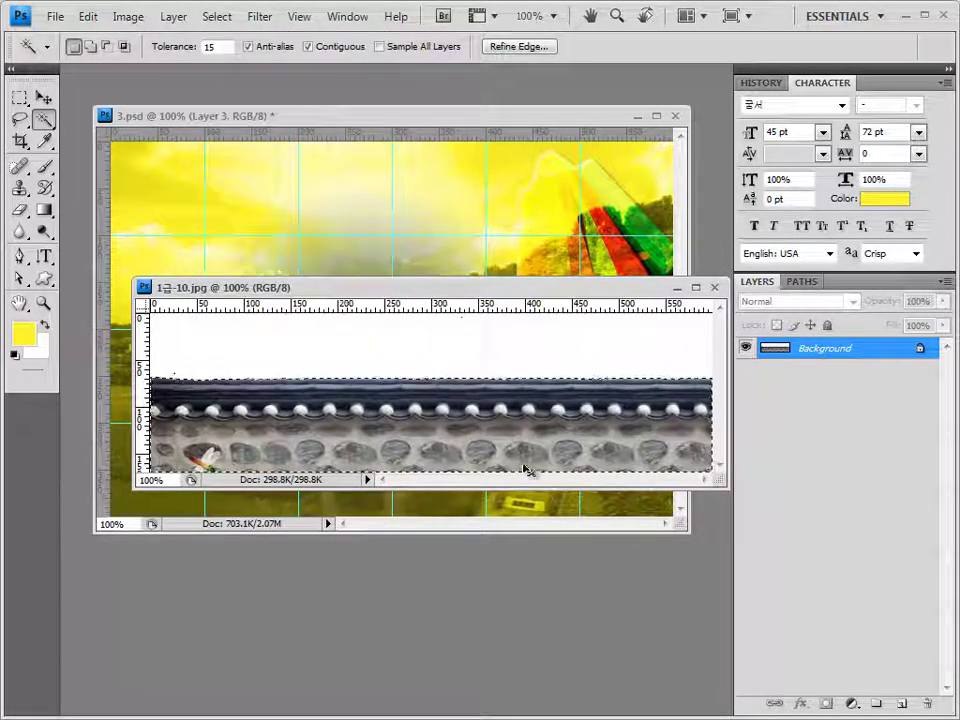
Copy the stone wall into 3.psd above Layer 3, close its source, and place it along the canvas's lower edge.
click(714, 288)
key(ctrl+v)
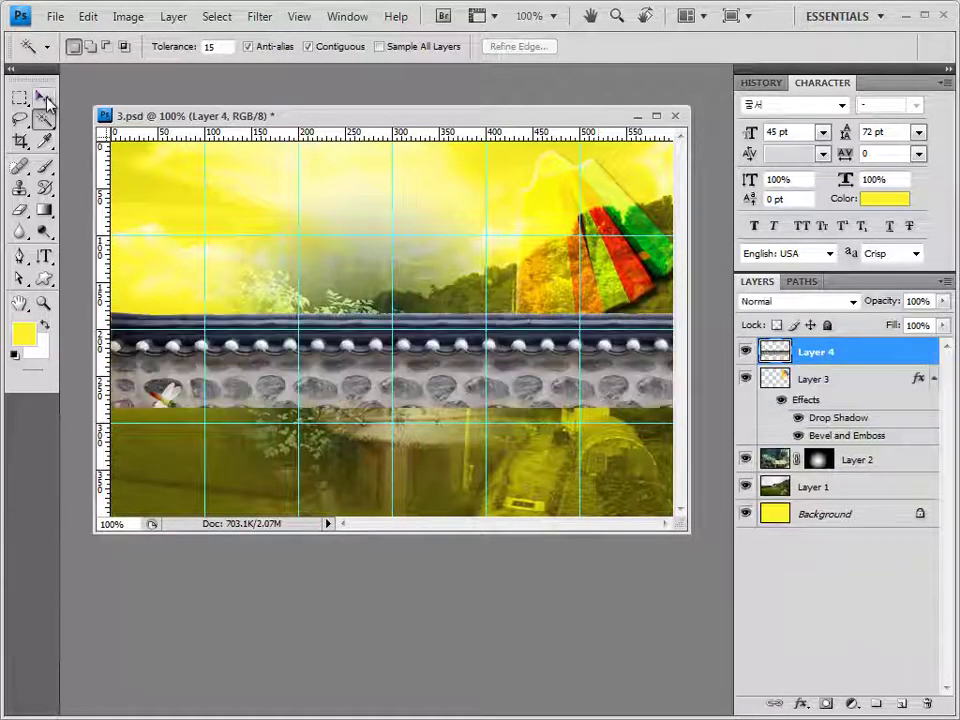
key(v)
drag(420, 340, 406, 455)
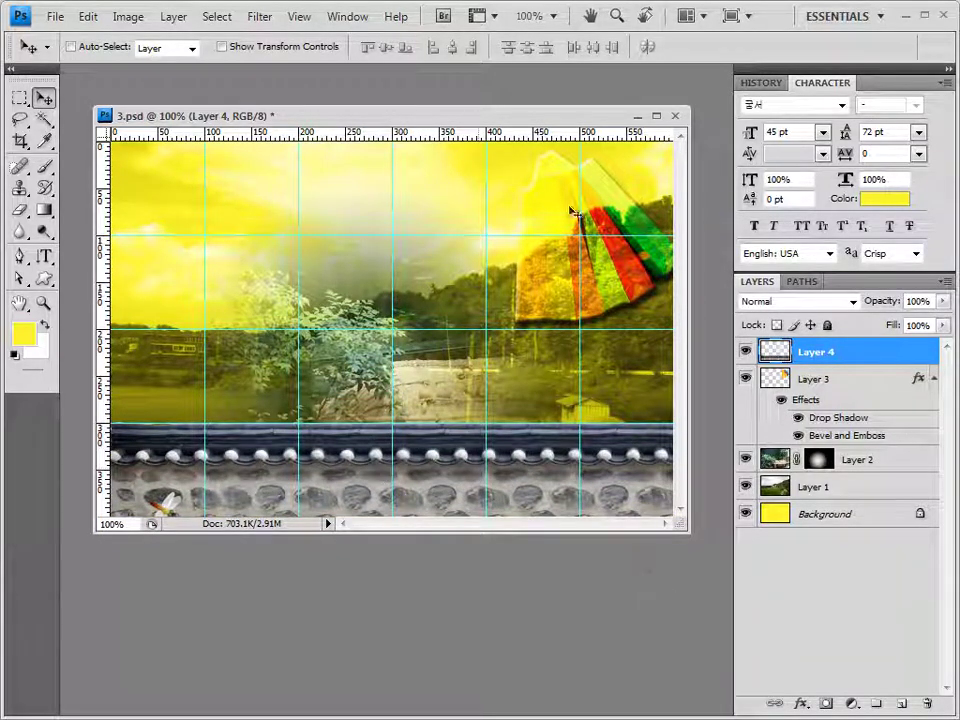
Apply the Facet filter to the stone wall on Layer 4.
click(265, 18)
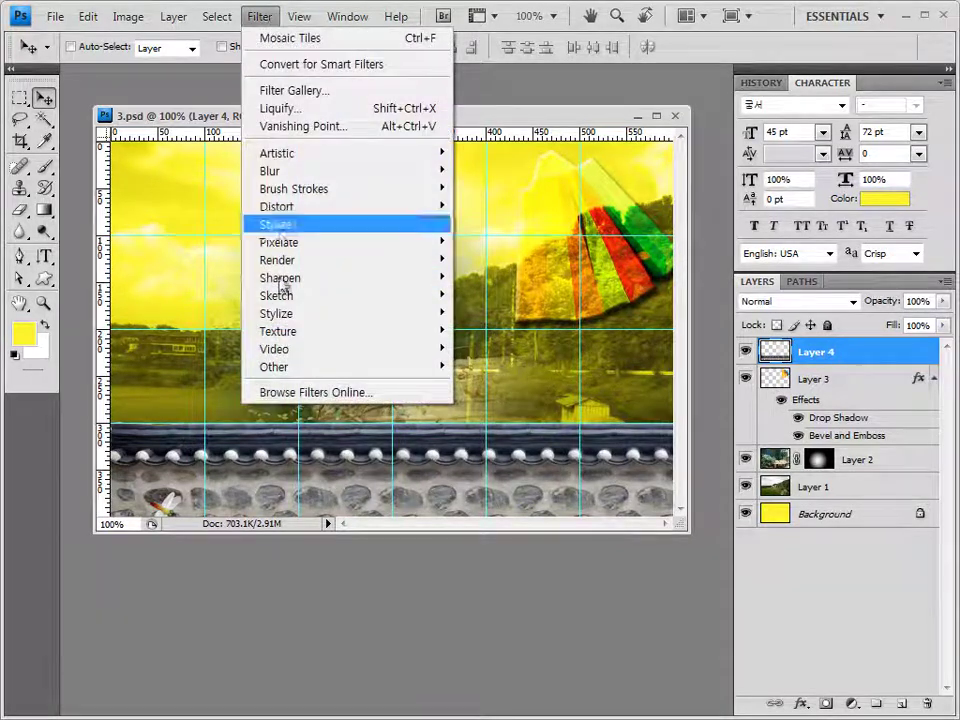
mouse_move(293, 287)
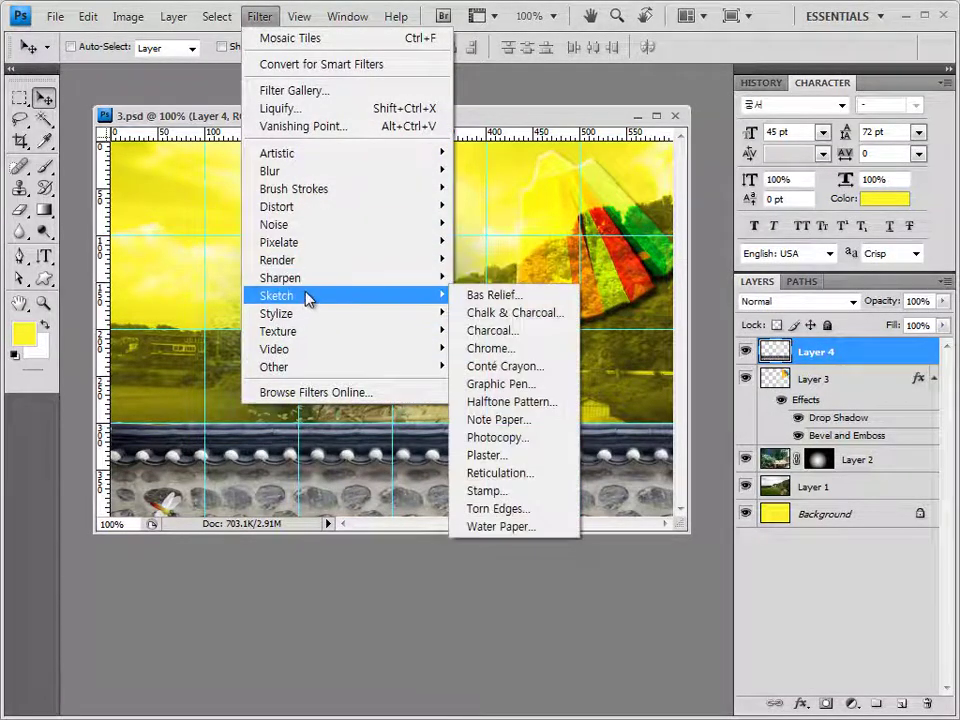
mouse_move(310, 245)
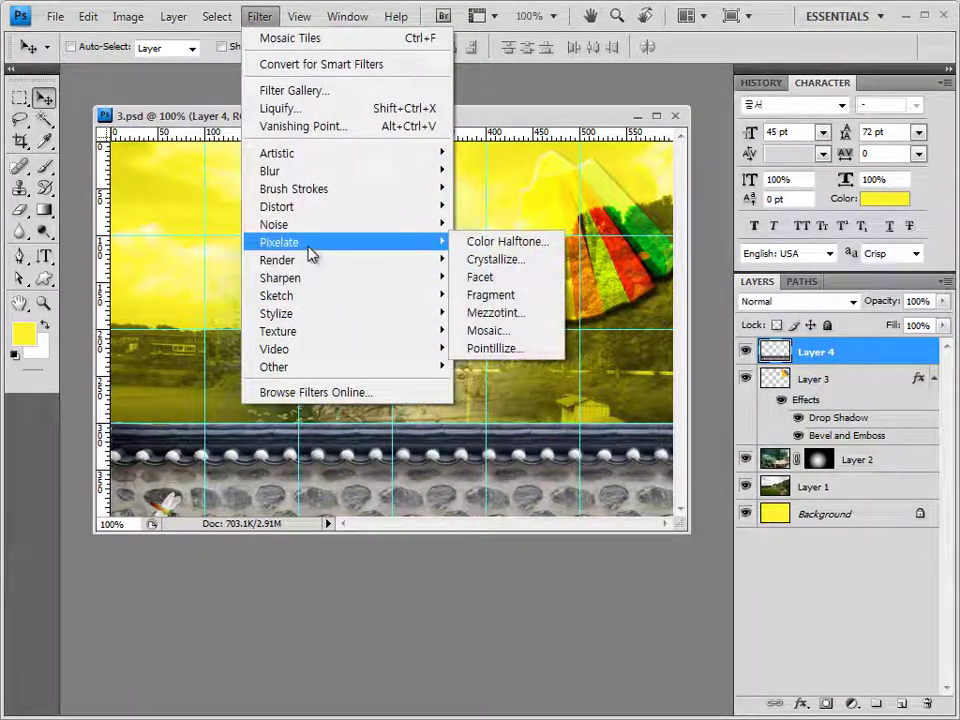
click(518, 282)
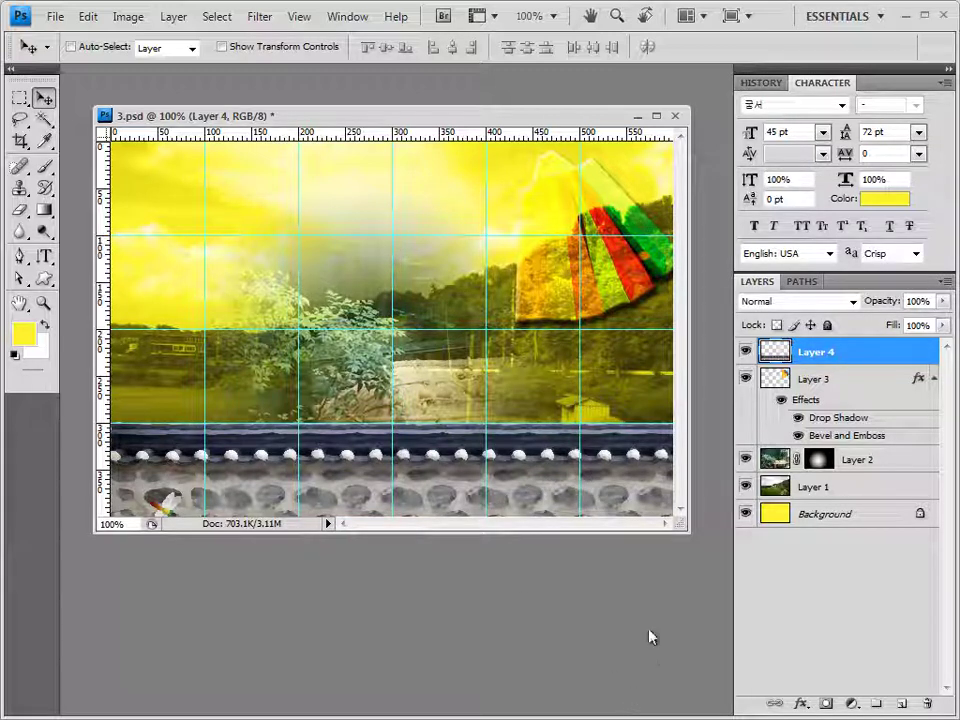
Add Inner Glow and Drop Shadow layer styles with default settings to the stone wall on Layer 4.
click(802, 706)
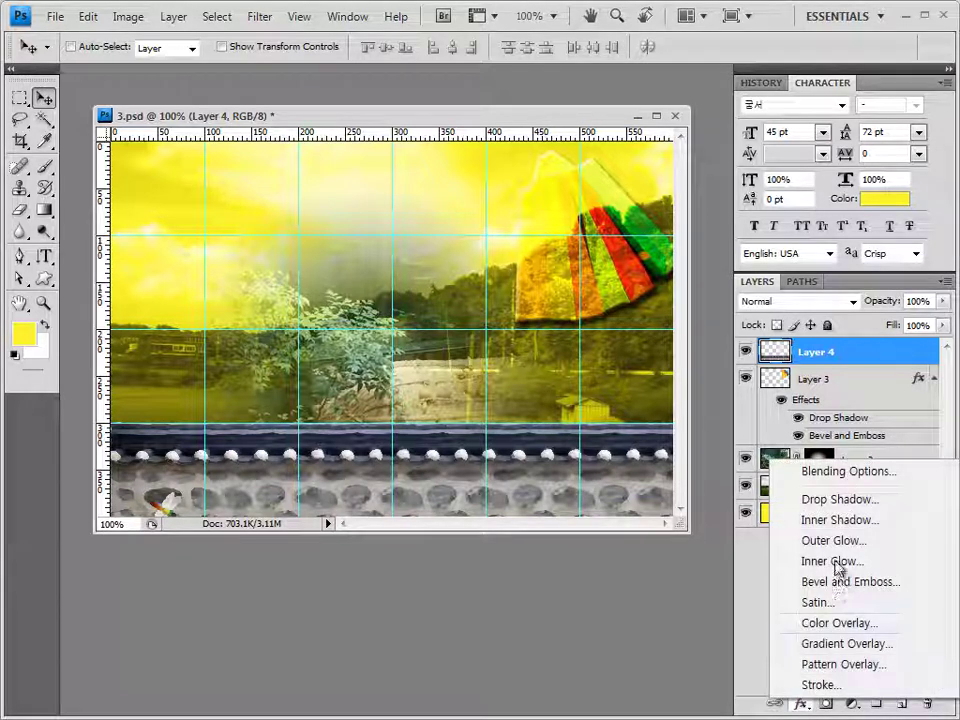
key(Escape)
key(space)
click(452, 141)
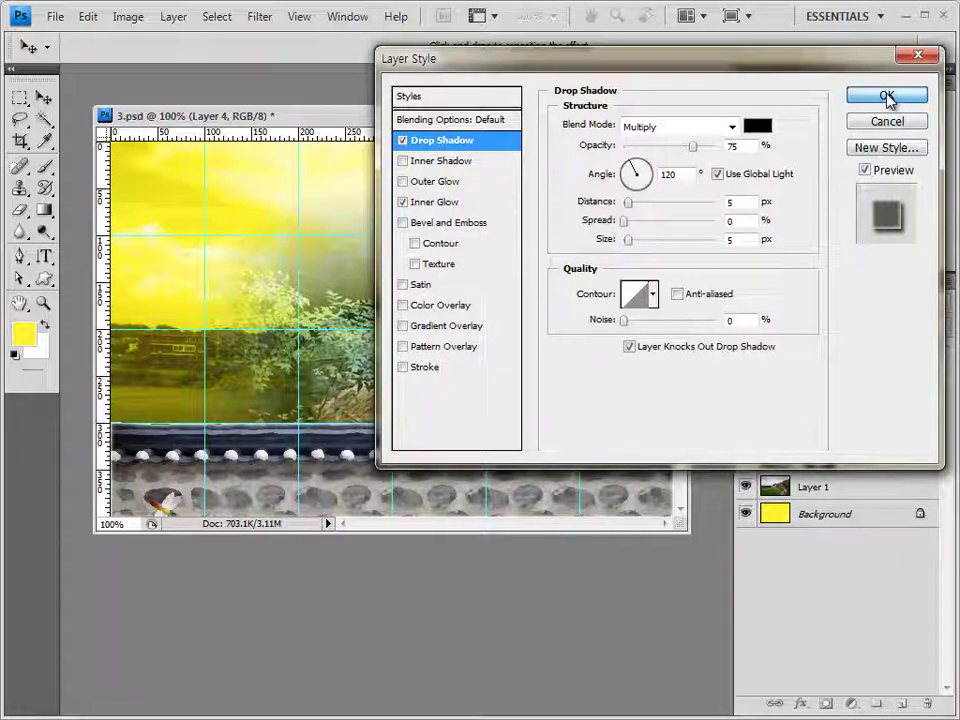
click(886, 96)
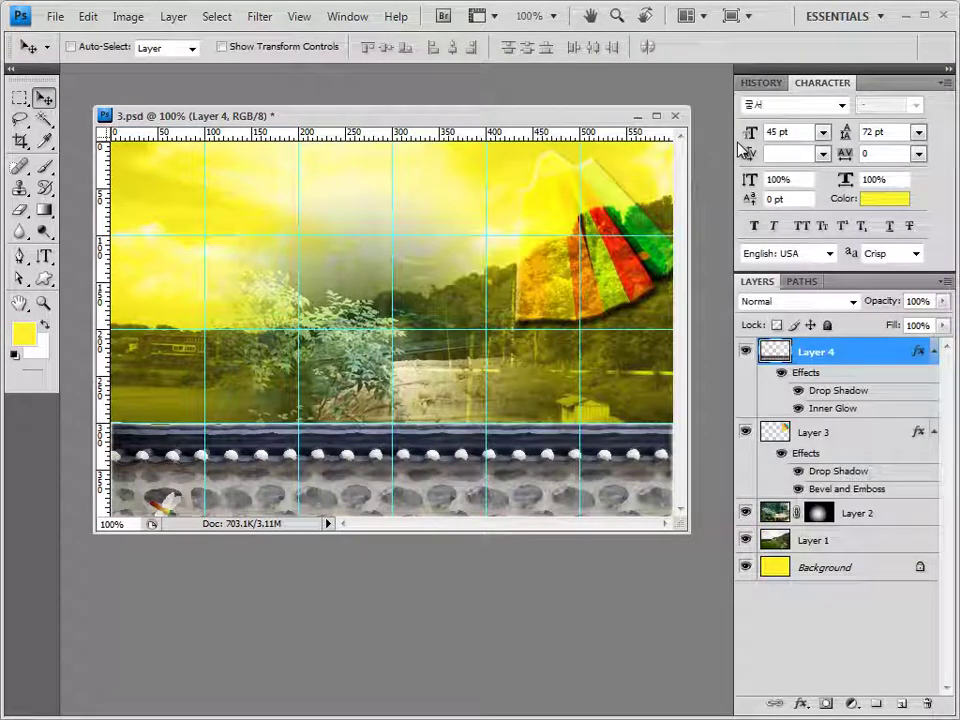
Open 1급-11.jpg from the image folder and float it in its own window over 3.psd.
key(alt+Tab)
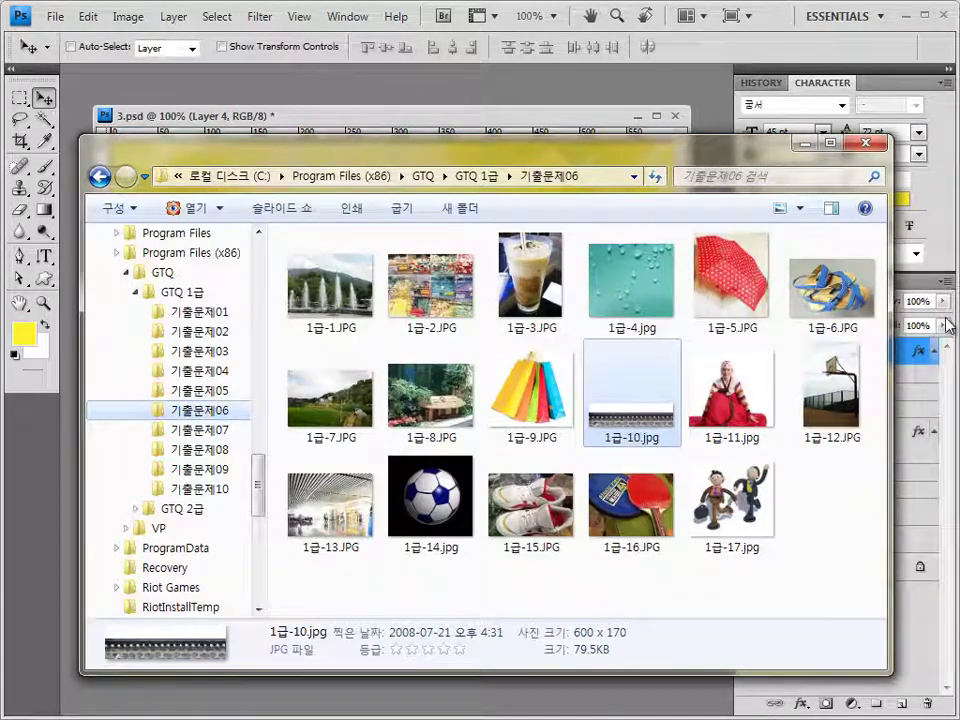
drag(740, 378, 712, 120)
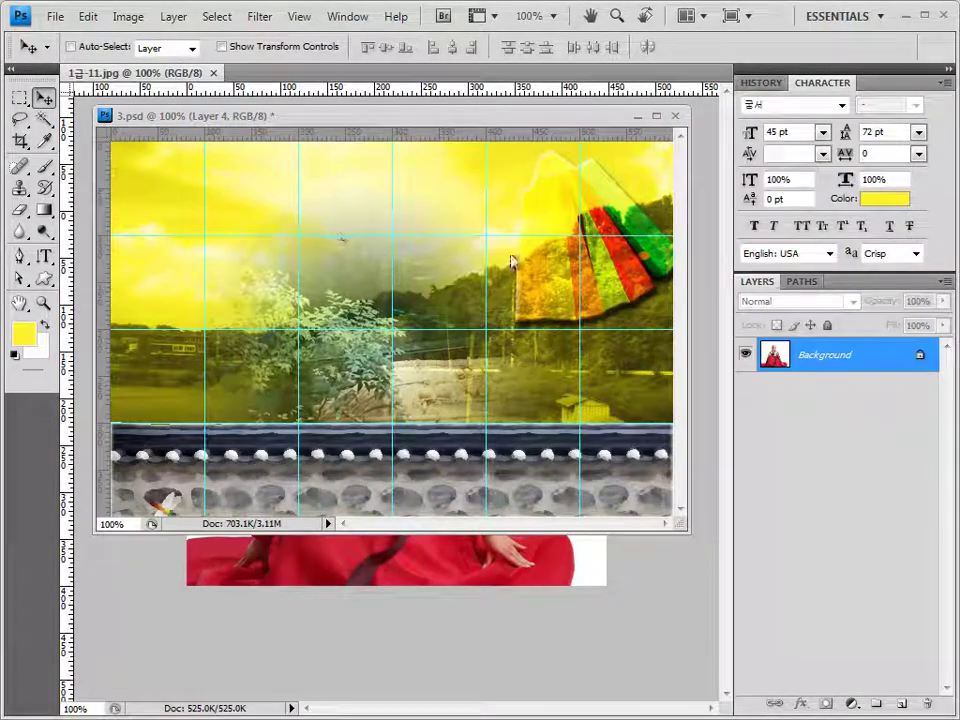
drag(253, 227, 338, 300)
drag(488, 318, 394, 343)
mouse_move(193, 52)
mouse_down()
mouse_move(359, 91)
mouse_move(383, 106)
mouse_up()
Select the woman in 1급-11.jpg by picking the white background with the Magic Wand at tolerance 15 and inverting the selection.
click(45, 121)
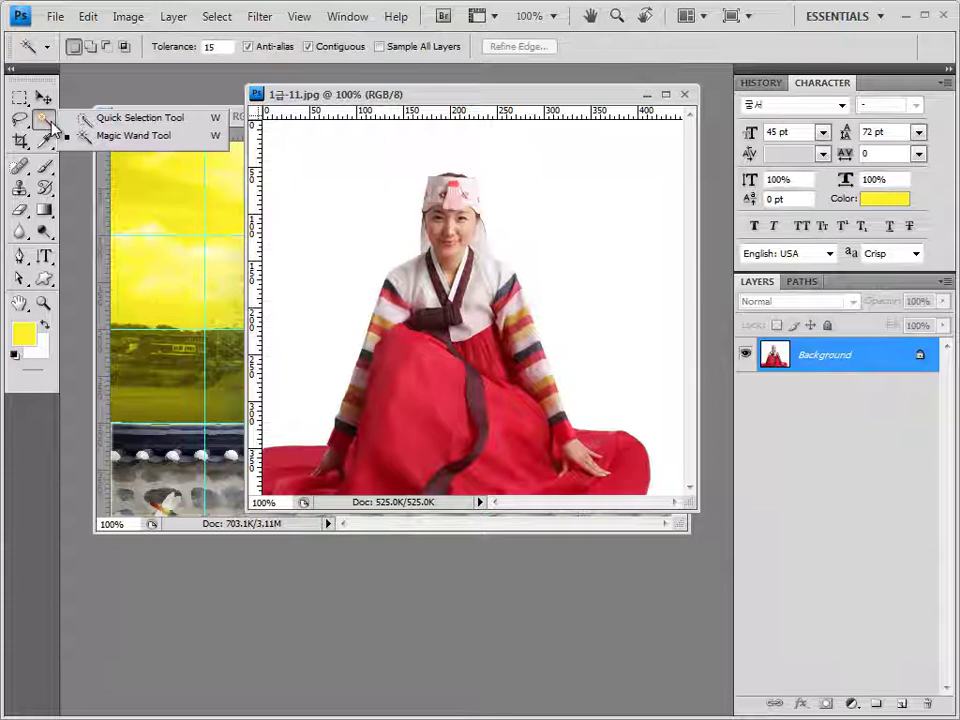
click(123, 138)
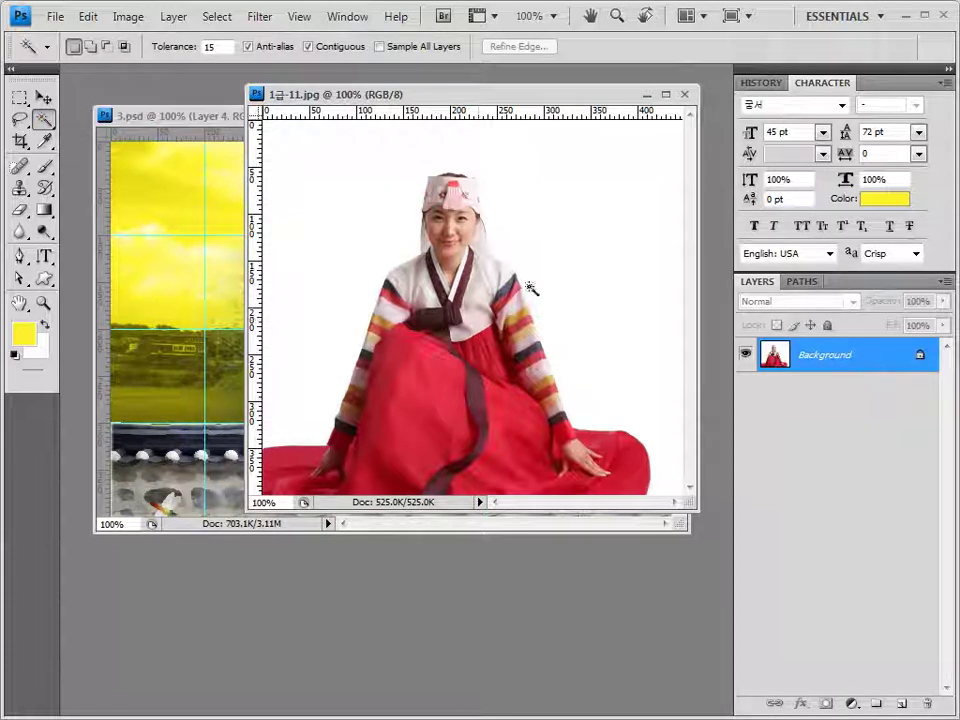
click(579, 241)
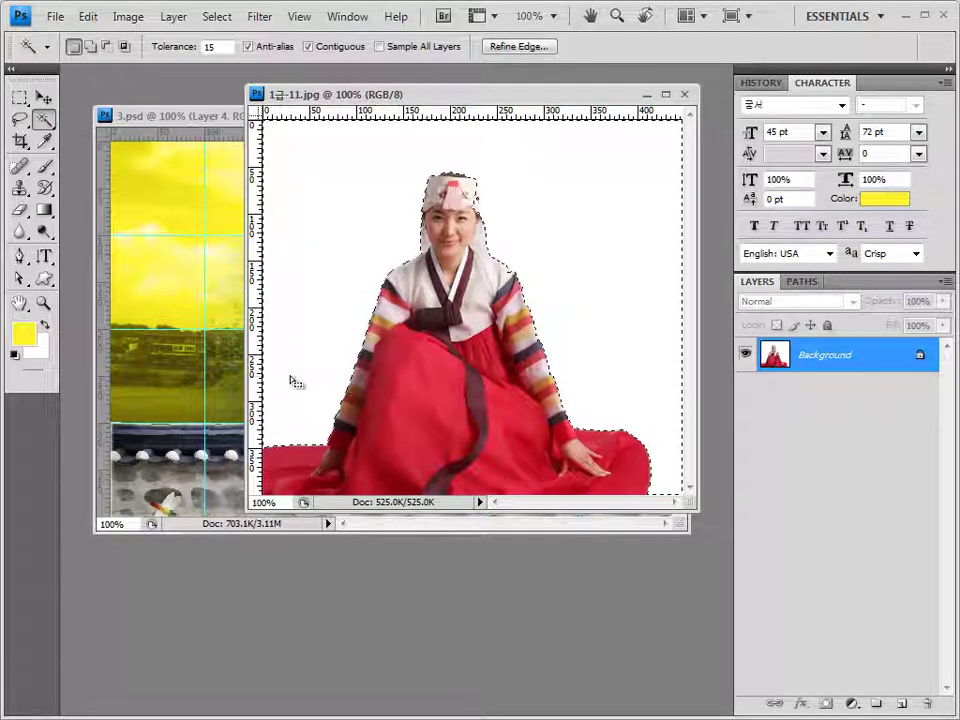
click(219, 20)
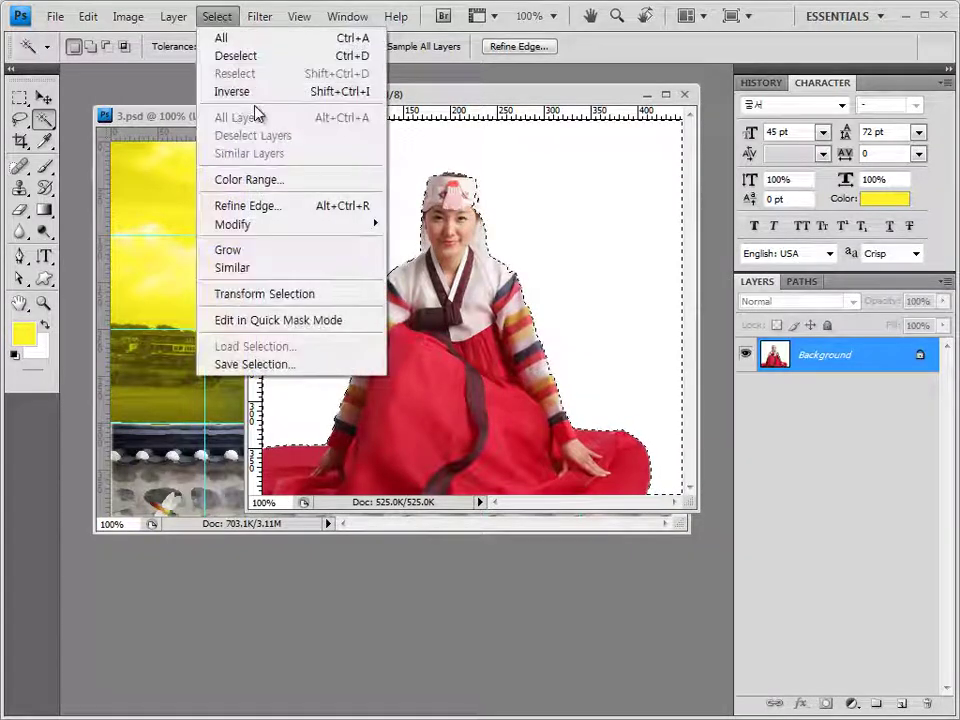
click(252, 92)
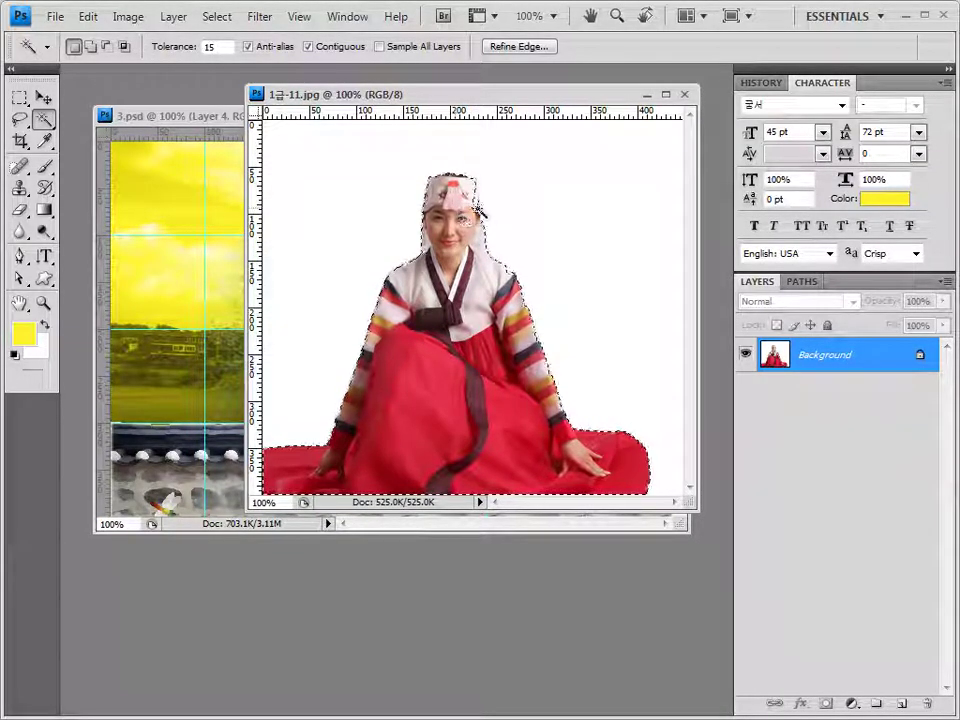
shift+click(479, 234)
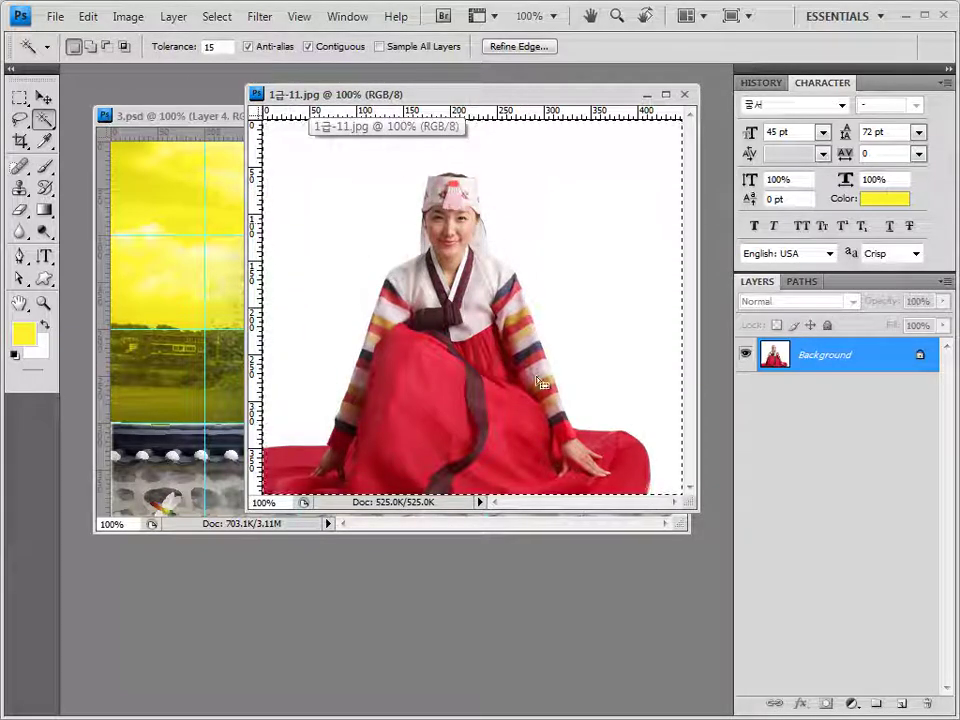
key(ctrl+shift+i)
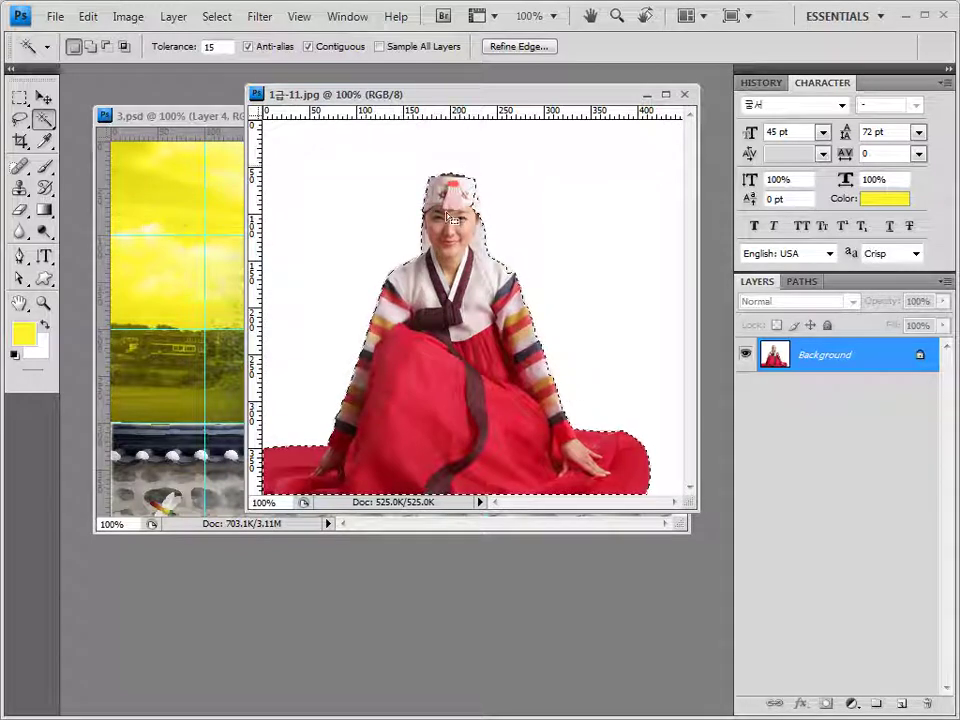
Add the missed edge areas along the woman's shoulder and headdress to the selection with the Lasso Tool.
click(24, 120)
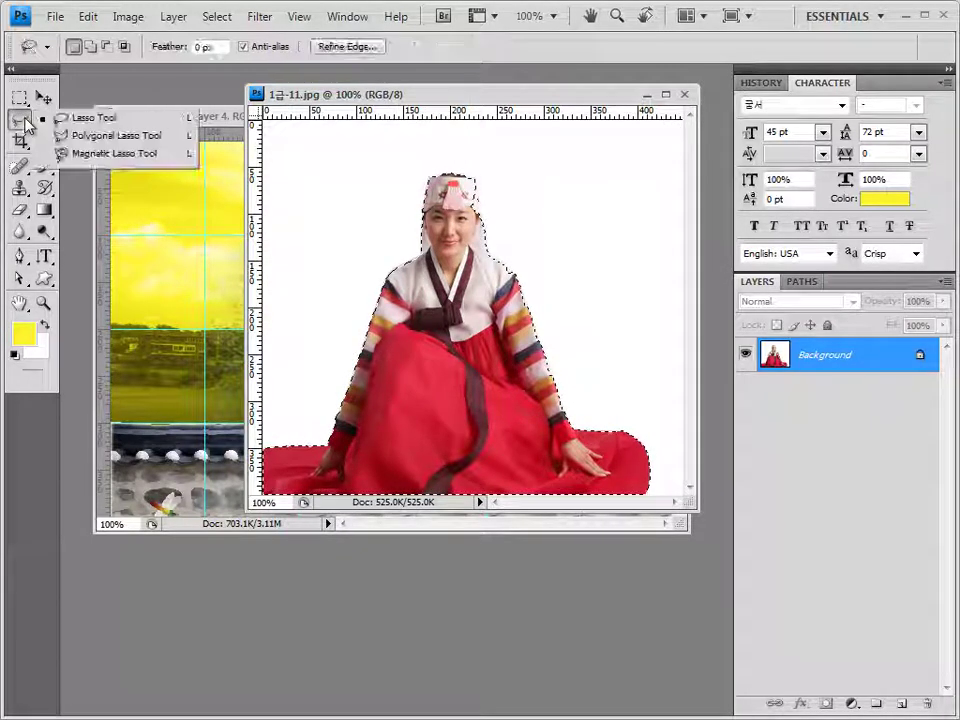
click(105, 119)
key(shift)
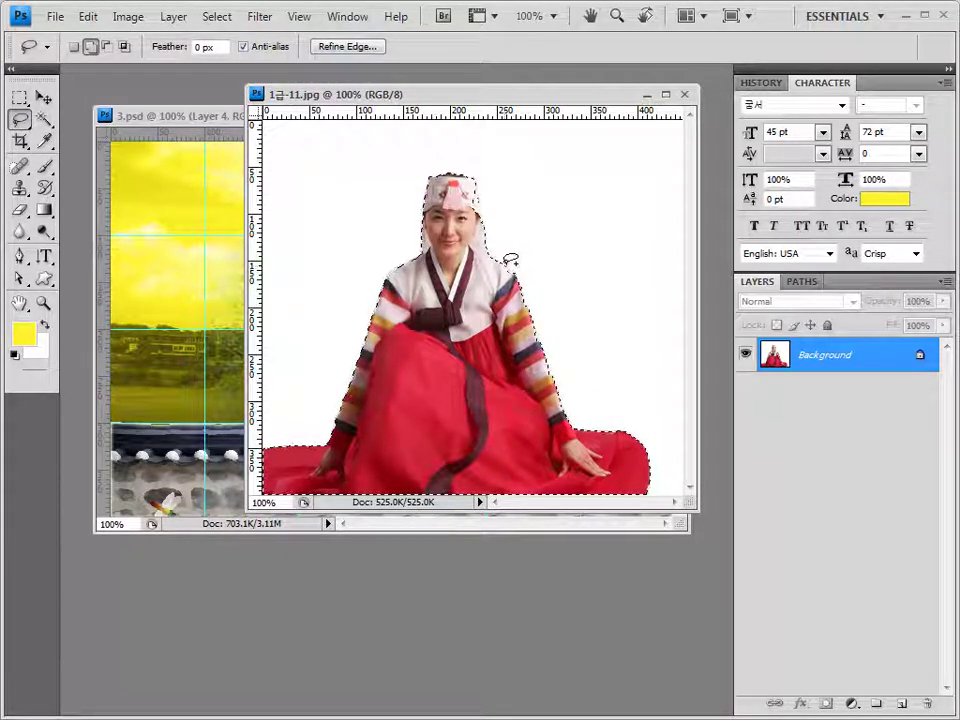
mouse_move(517, 268)
mouse_down()
mouse_move(499, 248)
mouse_move(484, 176)
mouse_move(481, 205)
mouse_move(482, 181)
mouse_up()
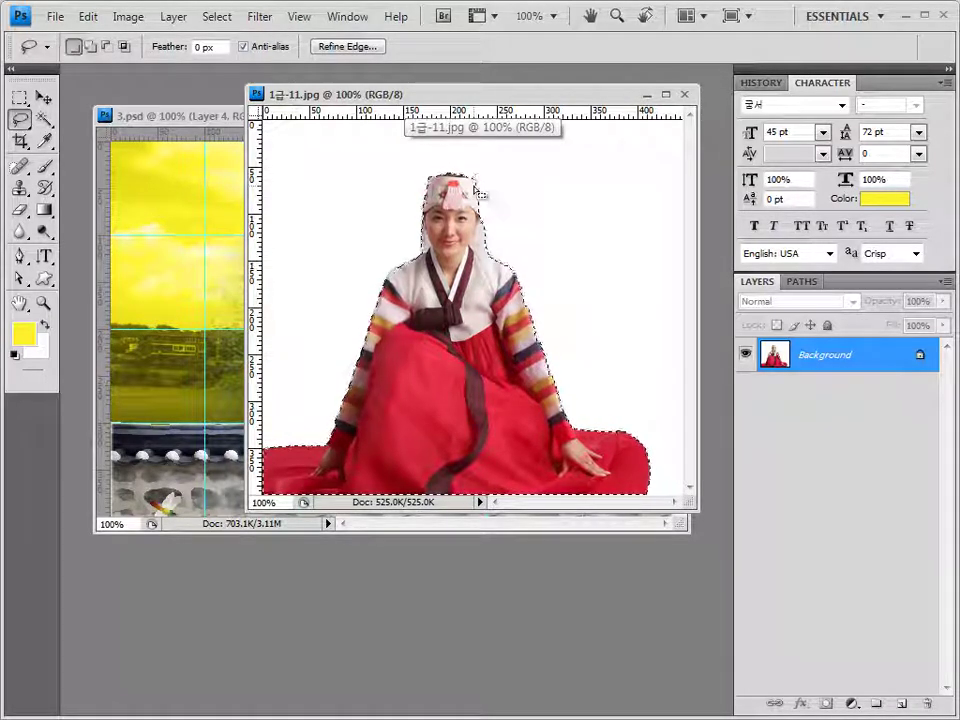
Copy the woman into 3.psd above Layer 4, closing 1급-11.jpg, and scale her to 76.3% in the canvas's lower-left corner.
click(685, 95)
key(ctrl+v)
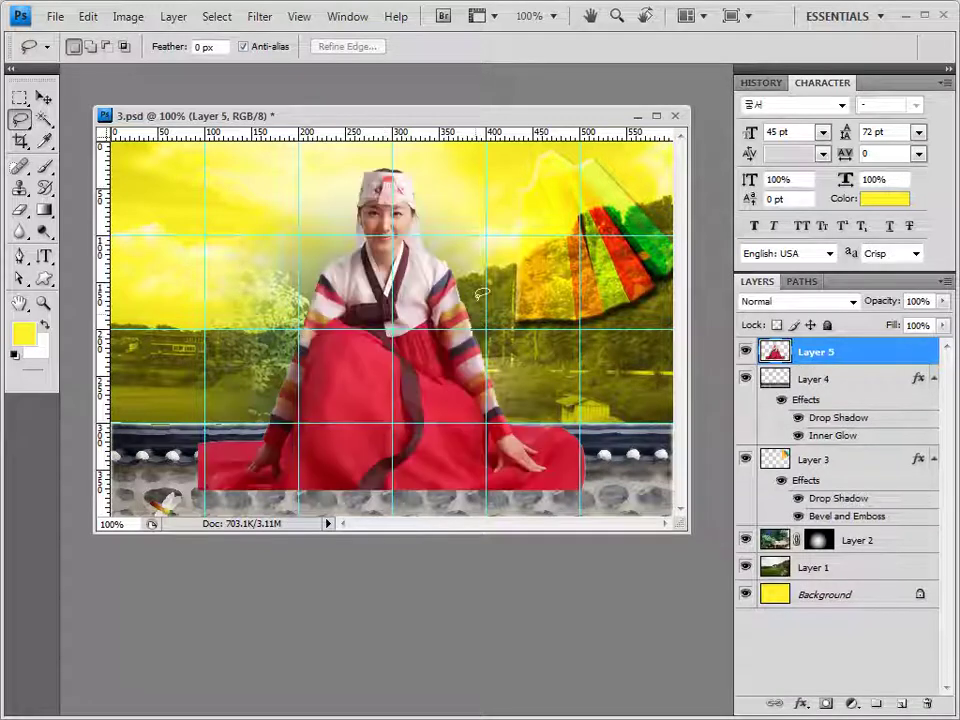
click(42, 96)
drag(426, 306, 311, 332)
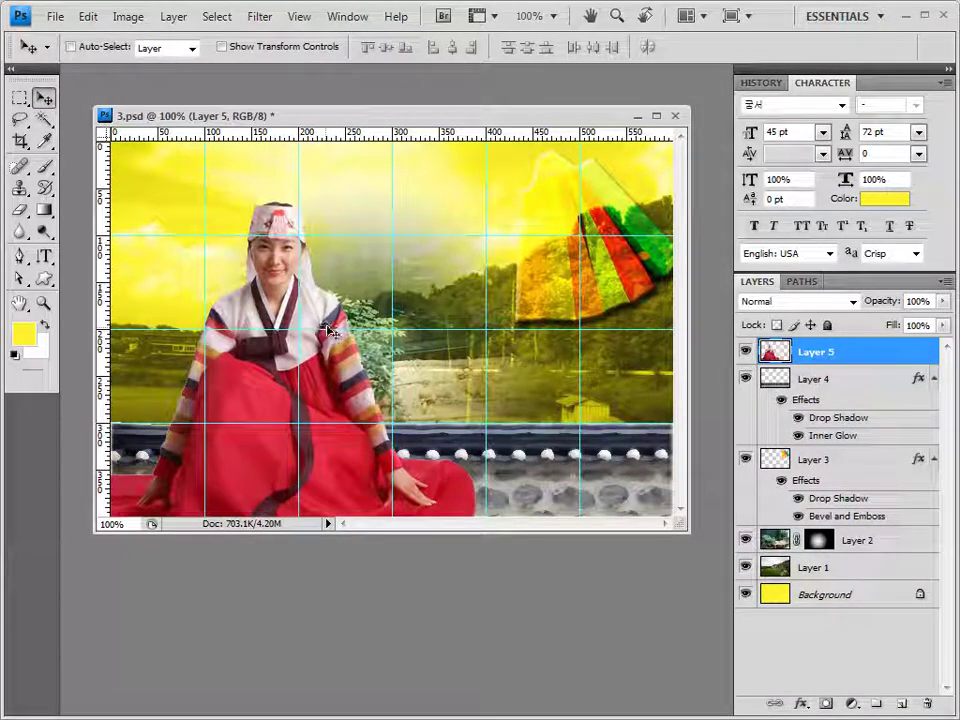
key(ctrl+t)
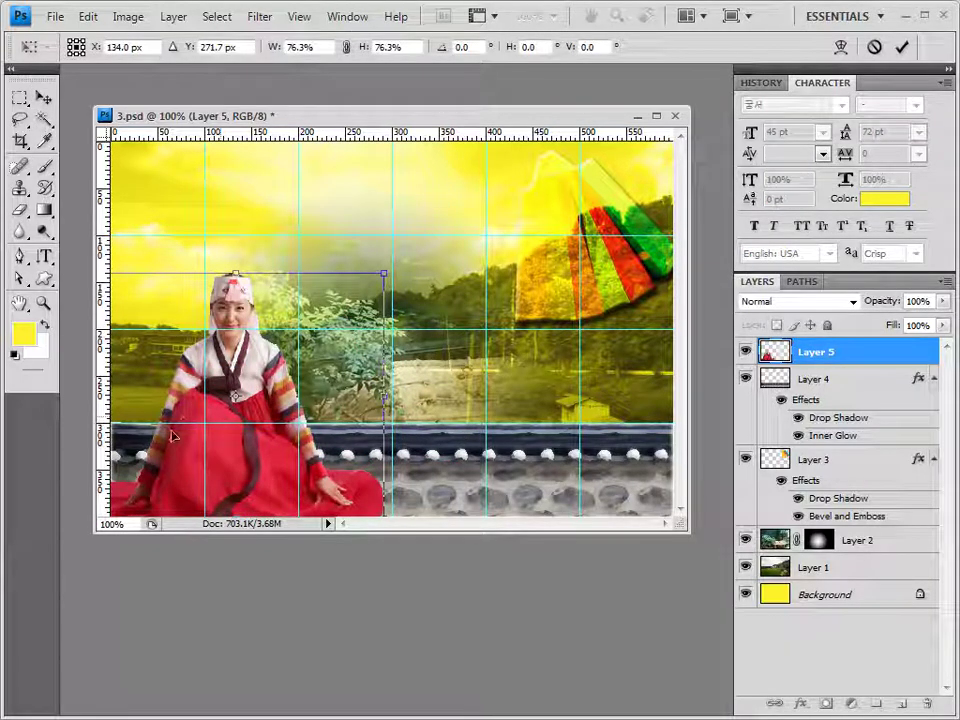
key(Return)
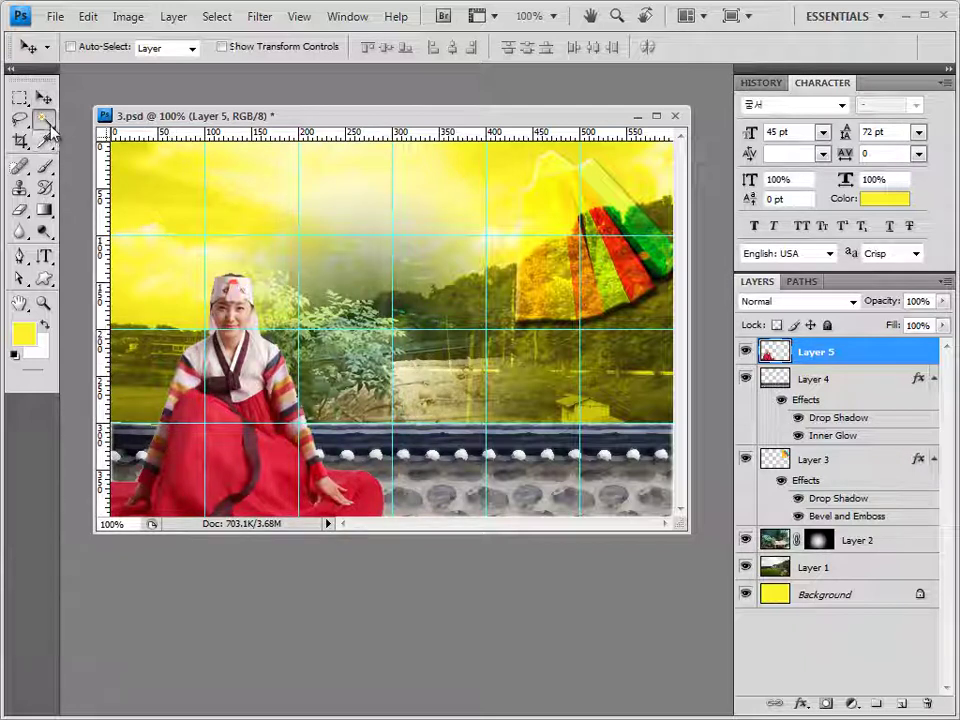
Select the woman's whole red skirt on Layer 5 with the Magic Wand, raising the tolerance to 30 and adding areas to the selection.
mouse_move(44, 119)
mouse_down()
mouse_move(80, 122)
mouse_move(88, 135)
mouse_up()
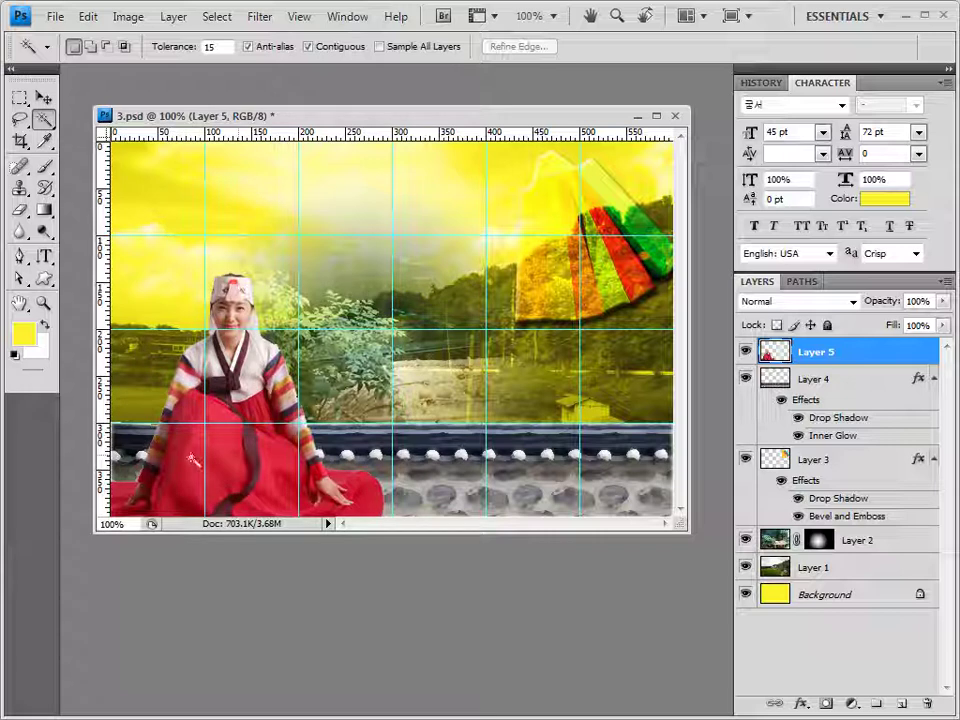
click(187, 487)
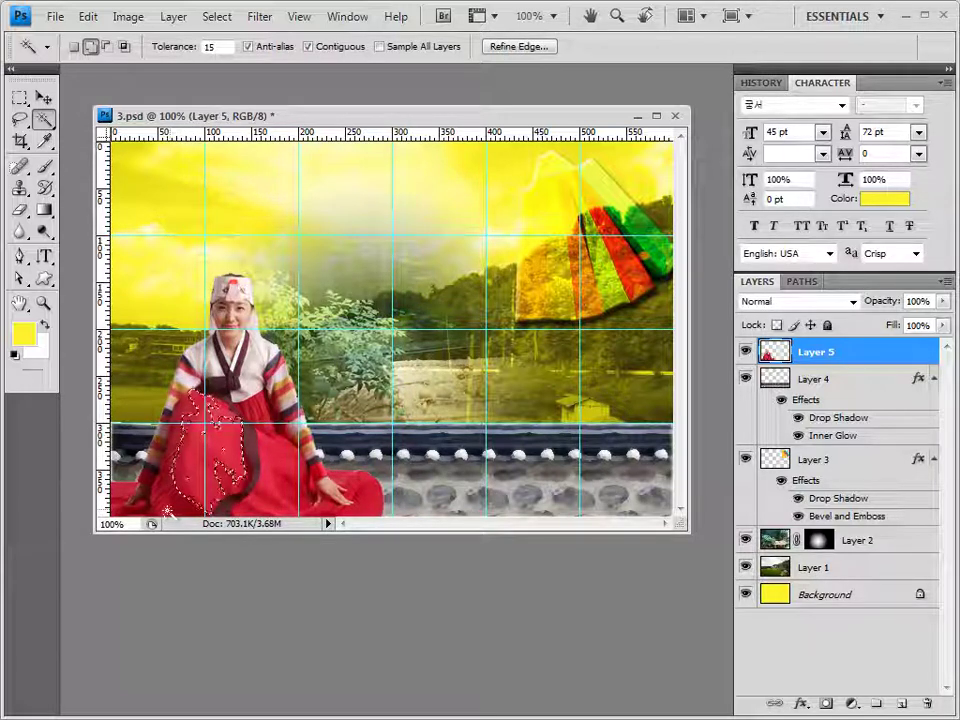
click(74, 46)
click(217, 46)
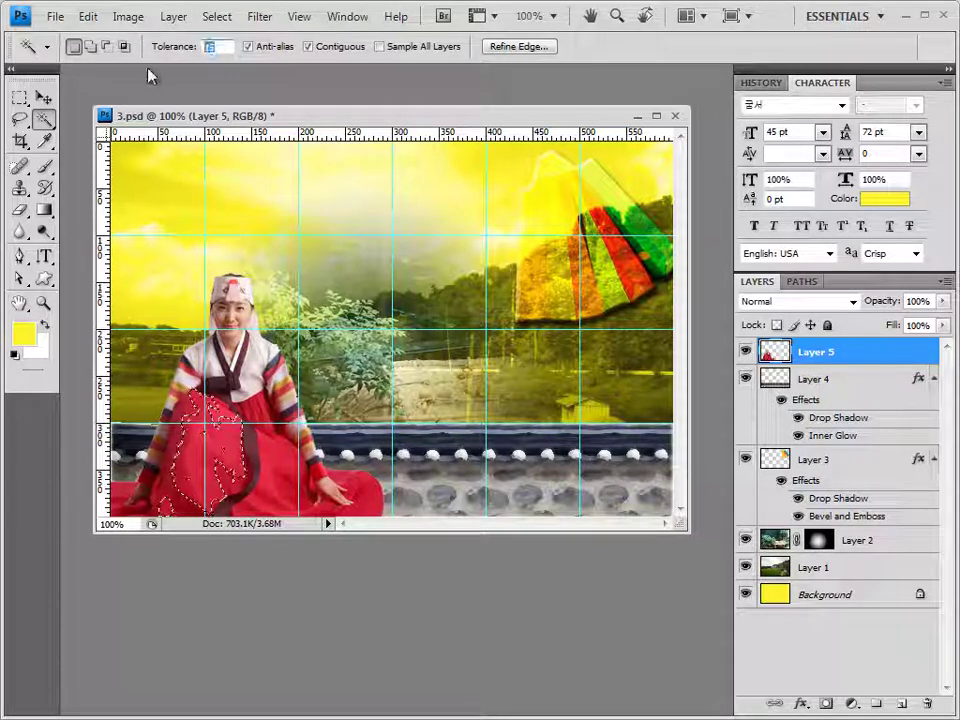
text(30)
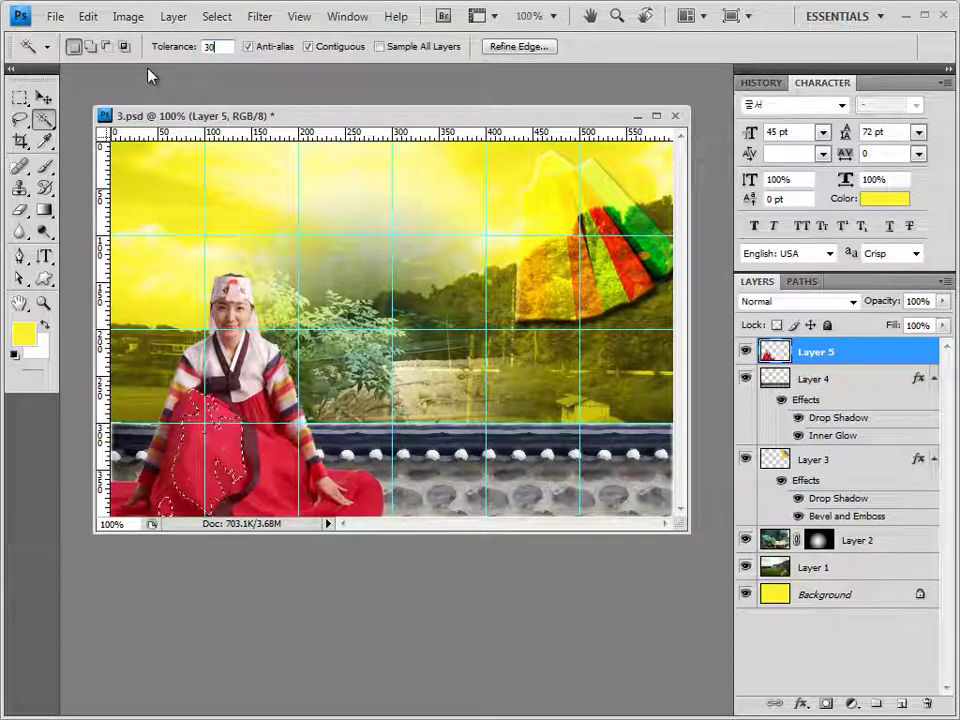
click(90, 46)
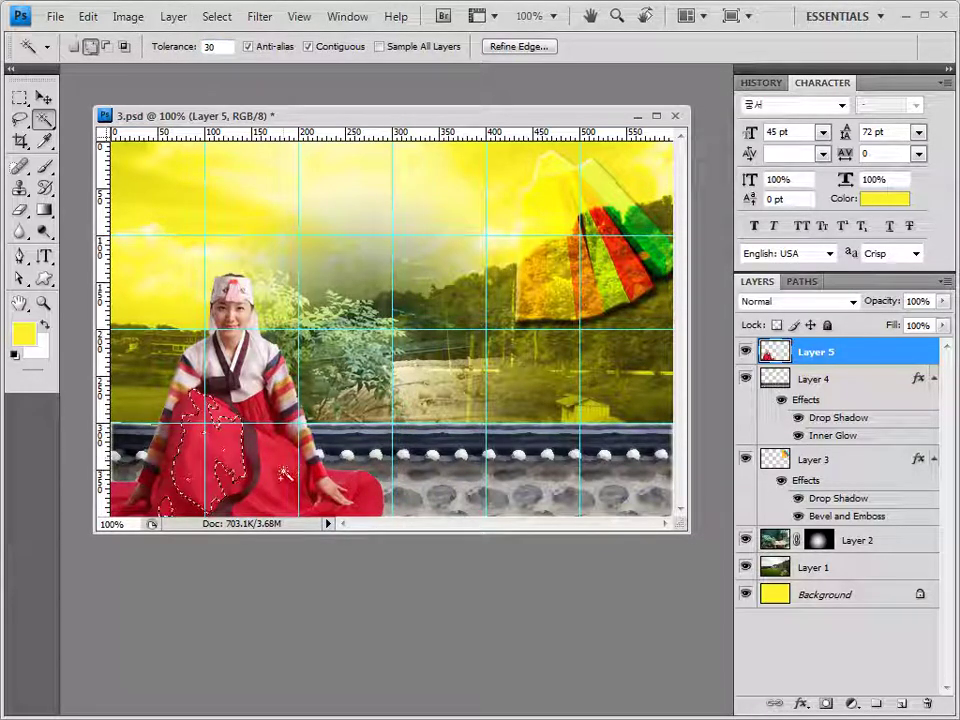
click(300, 480)
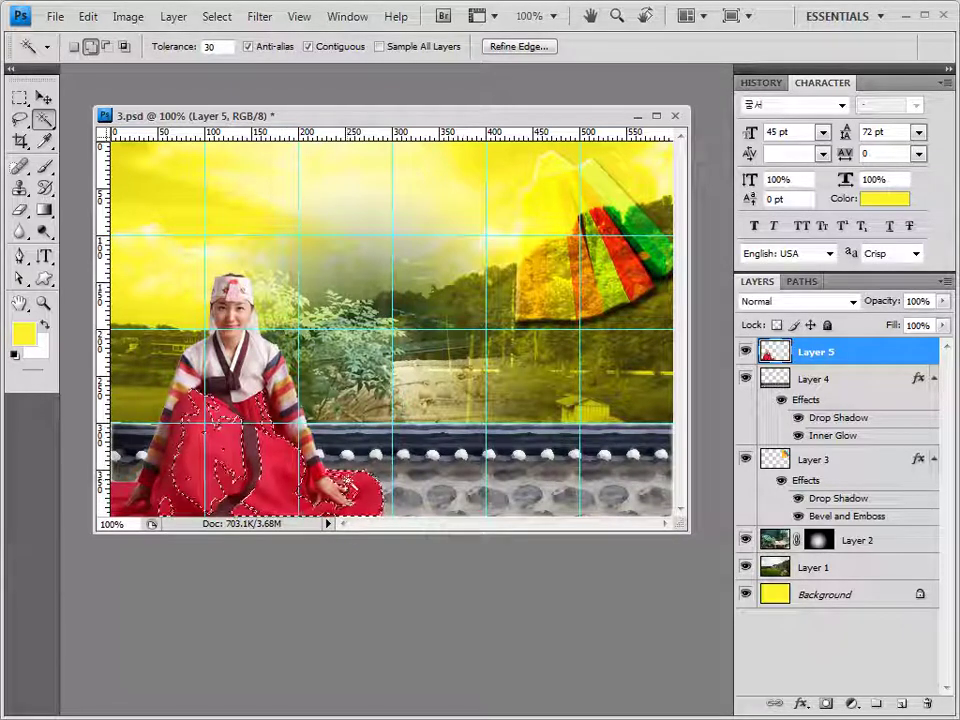
click(310, 488)
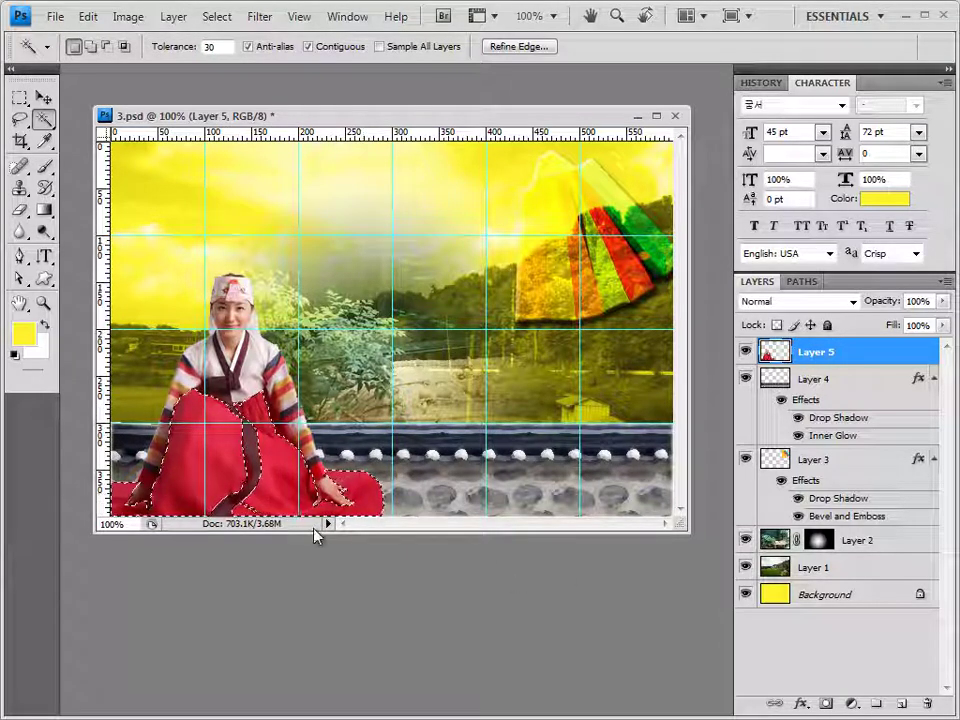
Add a Hue/Saturation adjustment layer to the selected skirt with Colorize enabled and the hue set to 200.
click(851, 704)
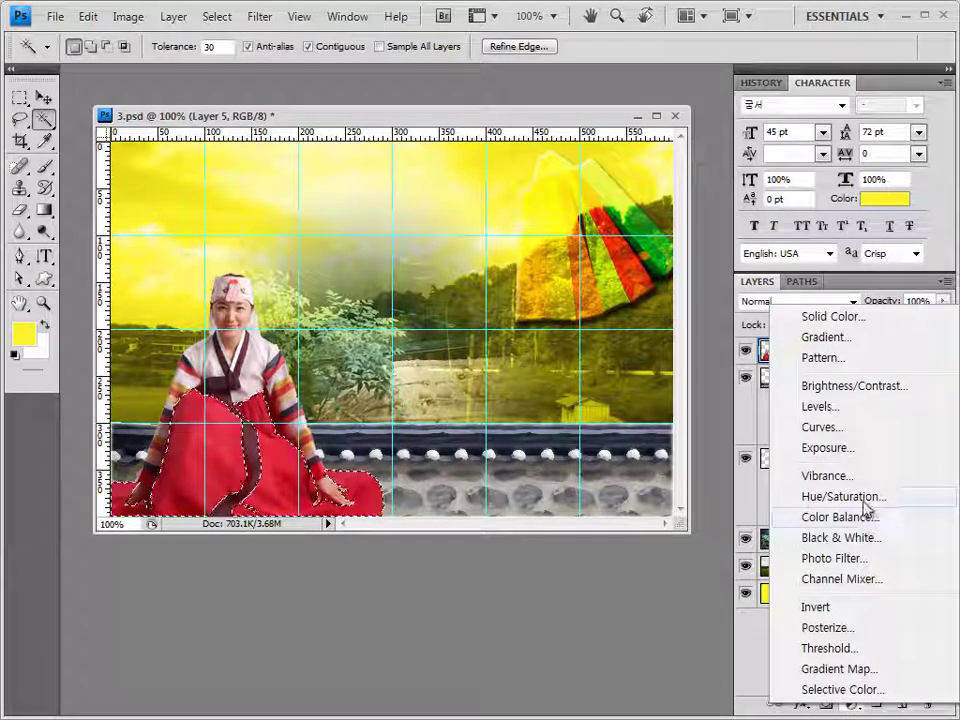
click(860, 497)
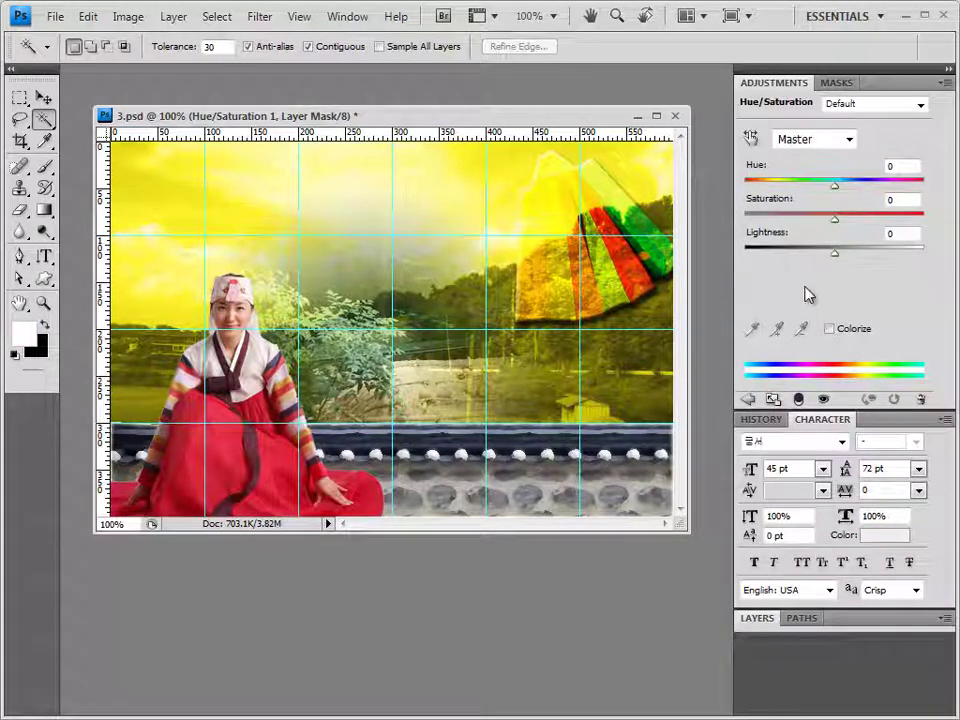
click(829, 329)
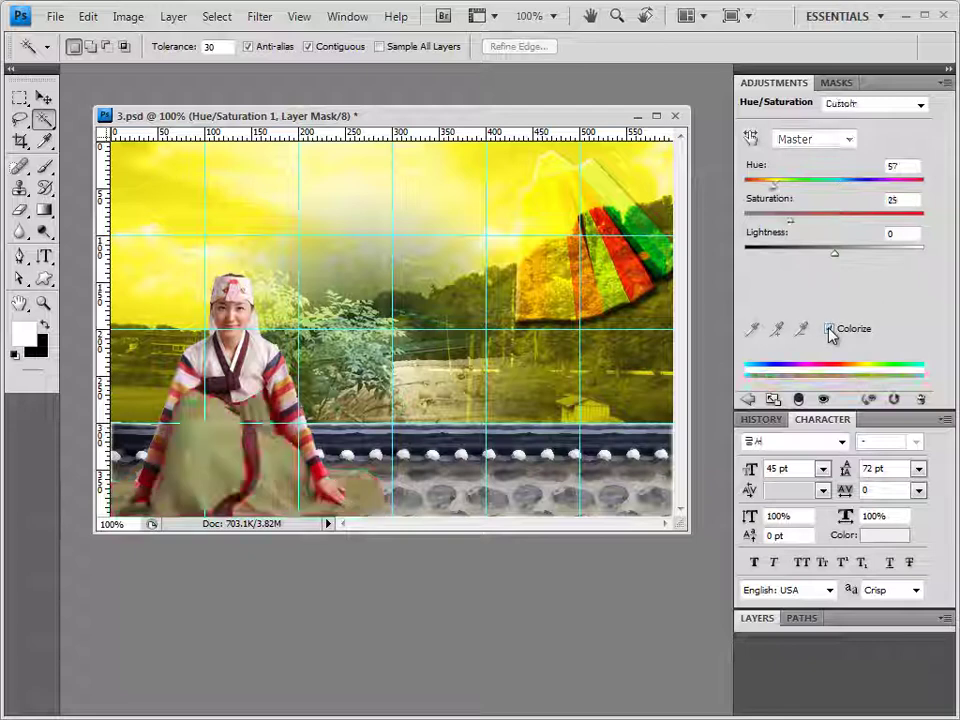
click(899, 186)
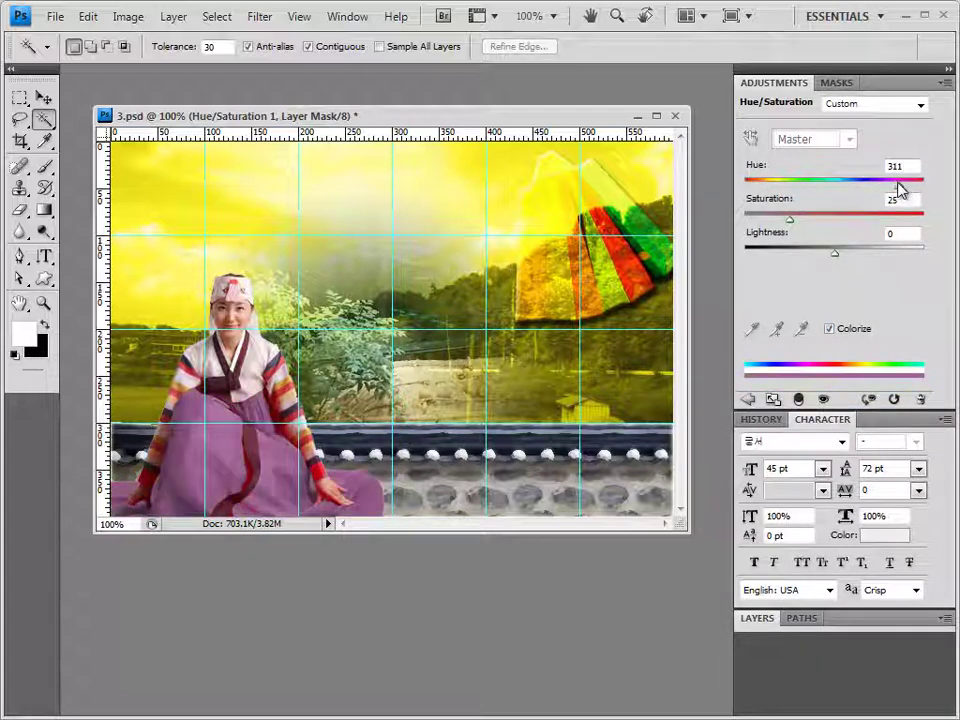
drag(898, 184, 842, 187)
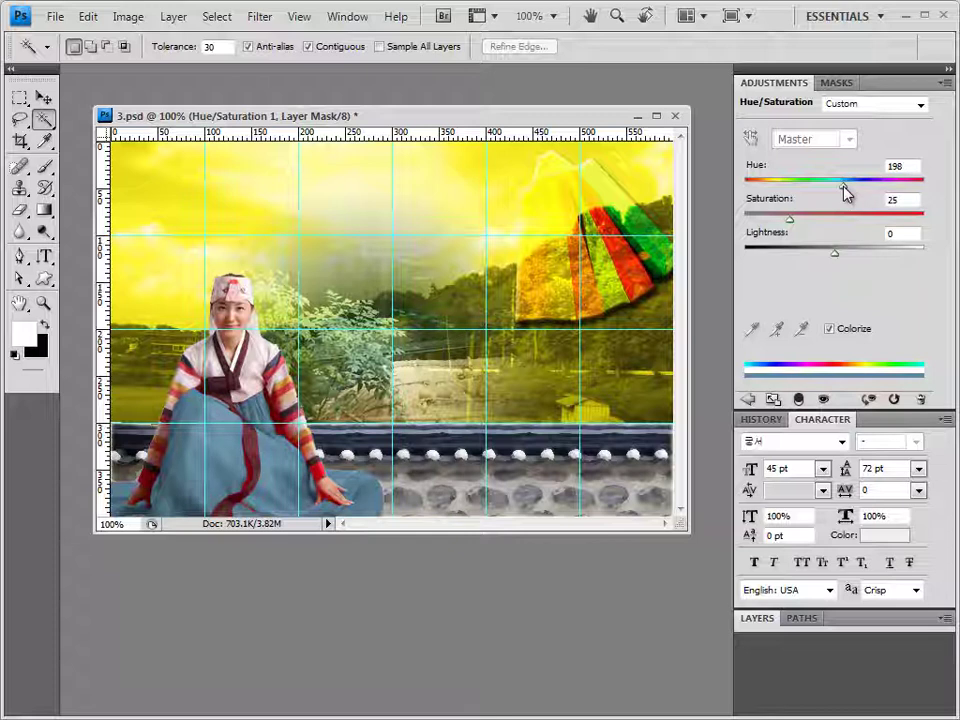
click(906, 167)
key(Up)
key(Up)
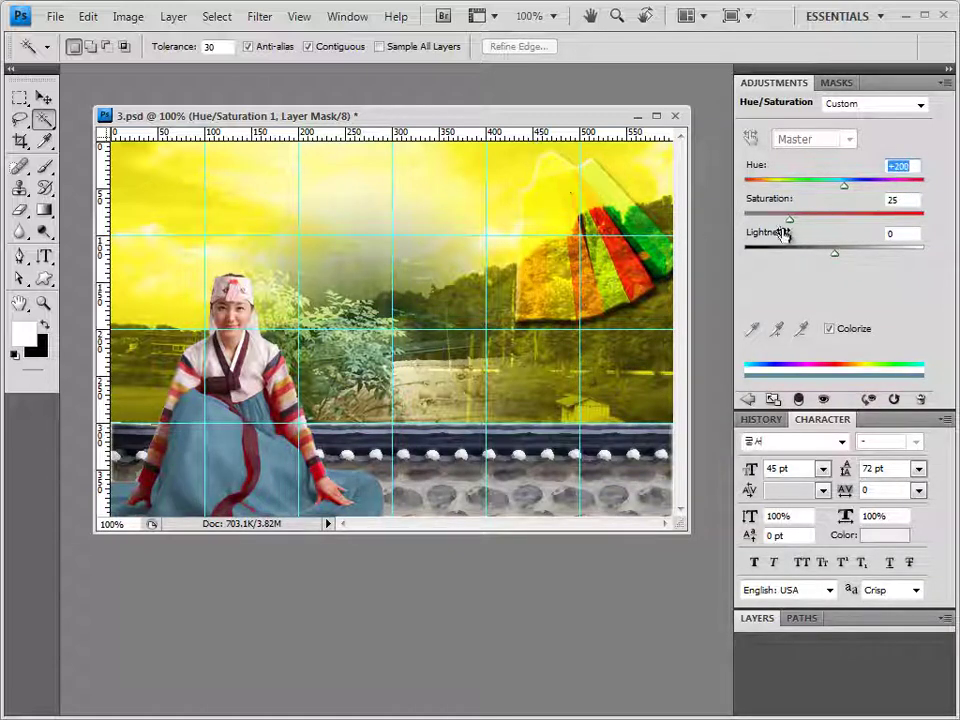
Raise the skirt adjustment's saturation to 70 and close the adjustment settings.
click(788, 219)
drag(791, 220, 861, 220)
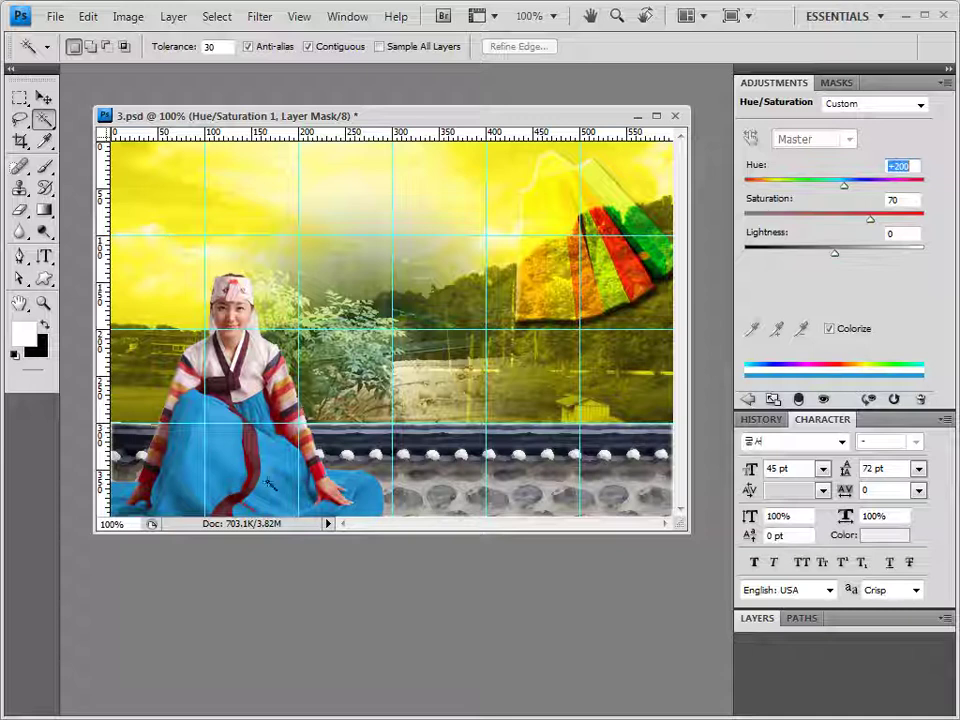
click(945, 87)
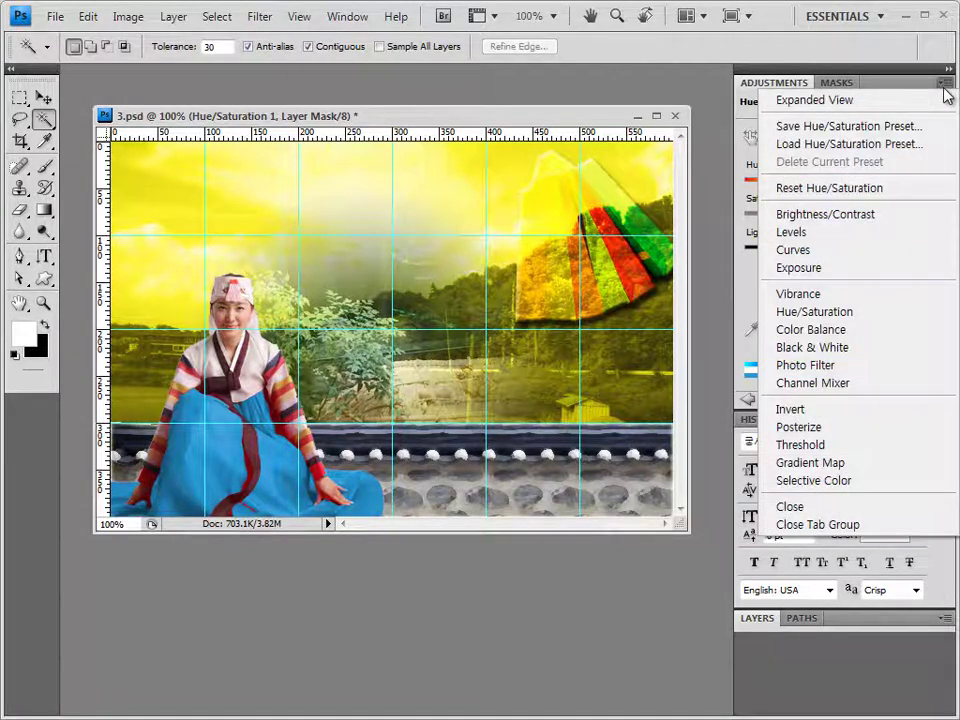
click(889, 525)
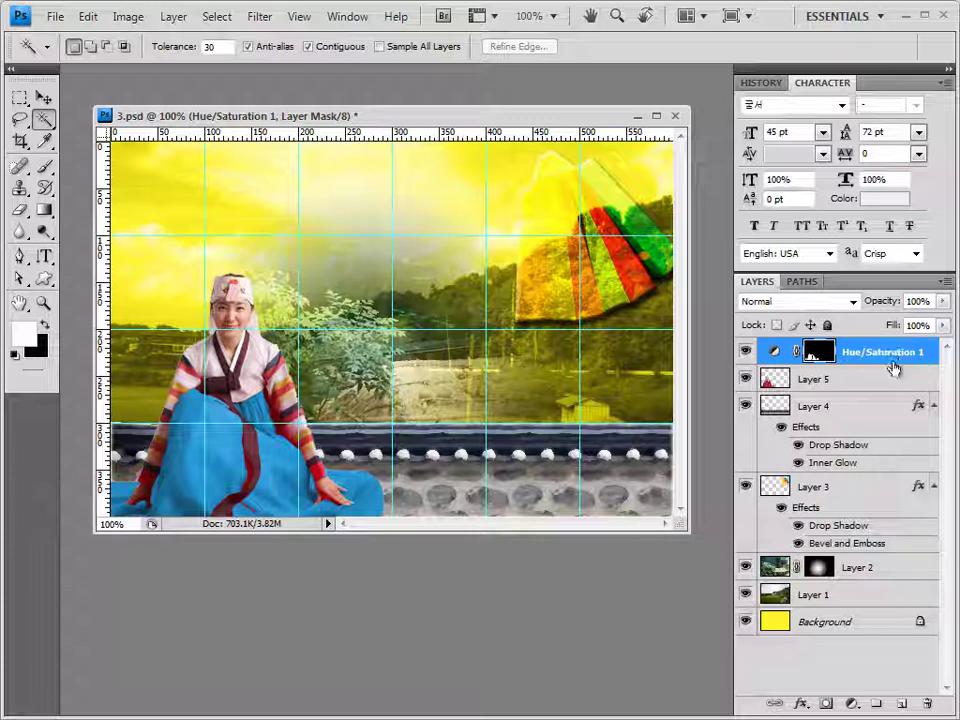
Apply Outer Glow and Drop Shadow effects with default settings to the woman on Layer 5.
click(820, 380)
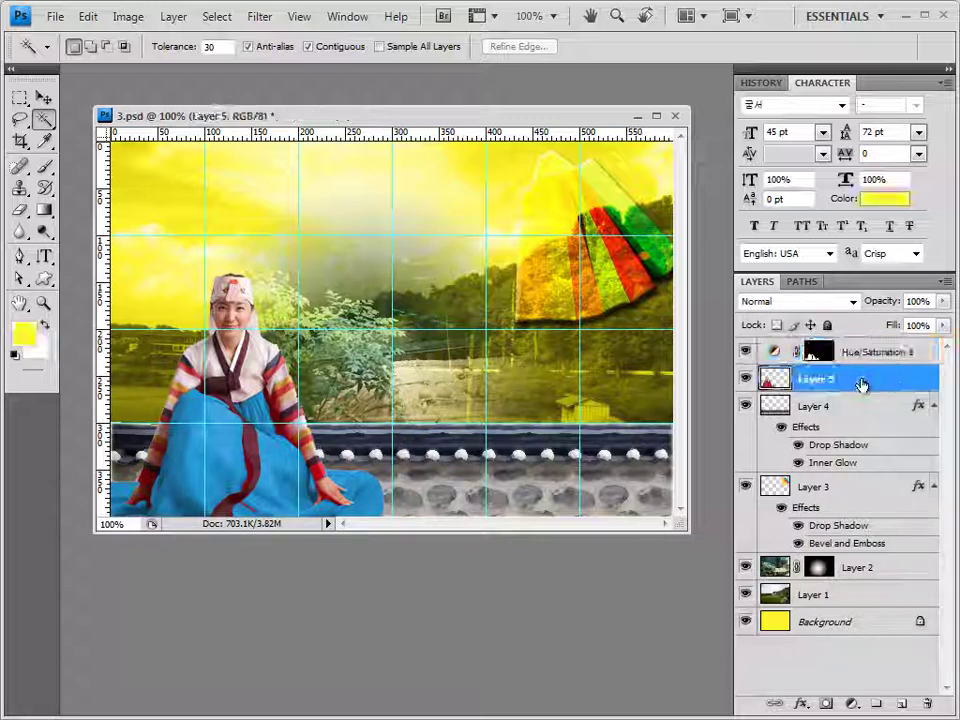
click(802, 703)
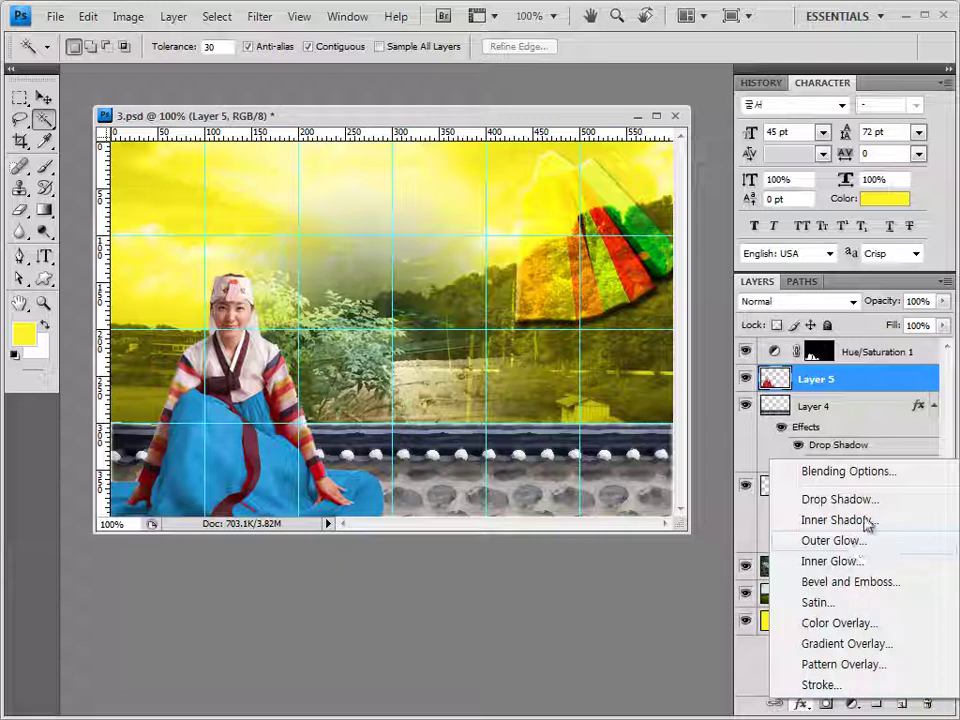
click(838, 541)
click(456, 142)
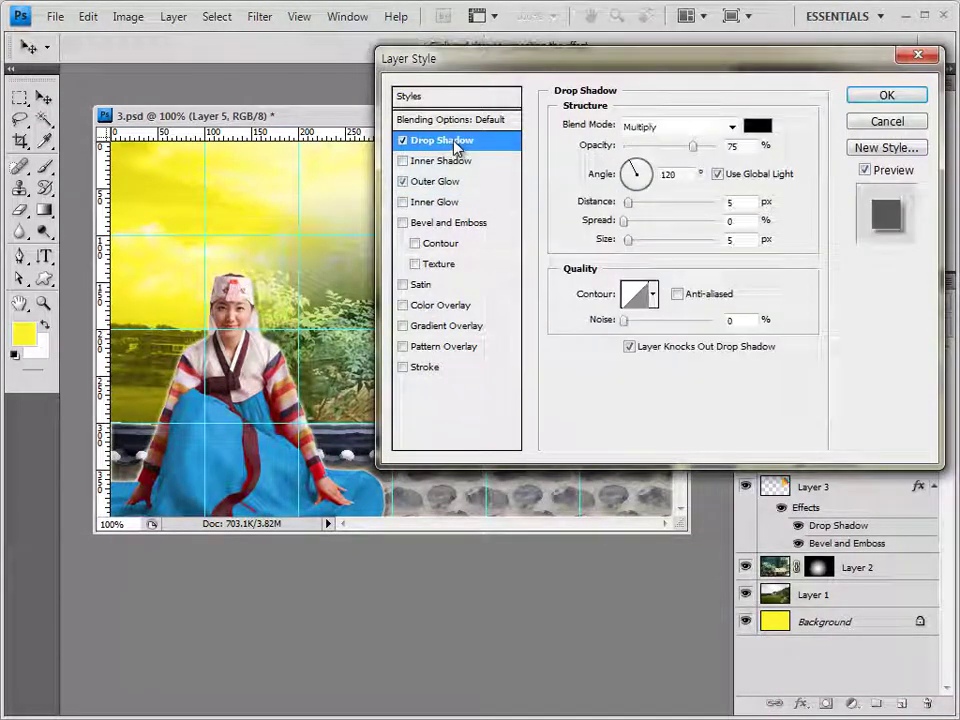
click(887, 96)
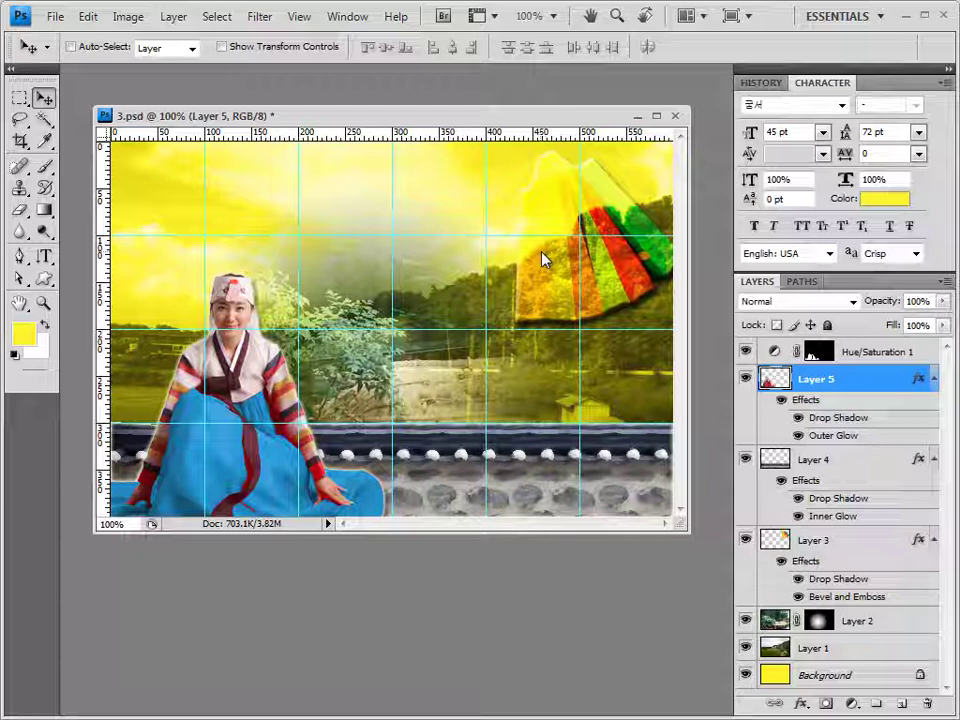
Replace the custom shapes with the Ornaments set and choose Hedera 1 for the Custom Shape tool.
click(43, 283)
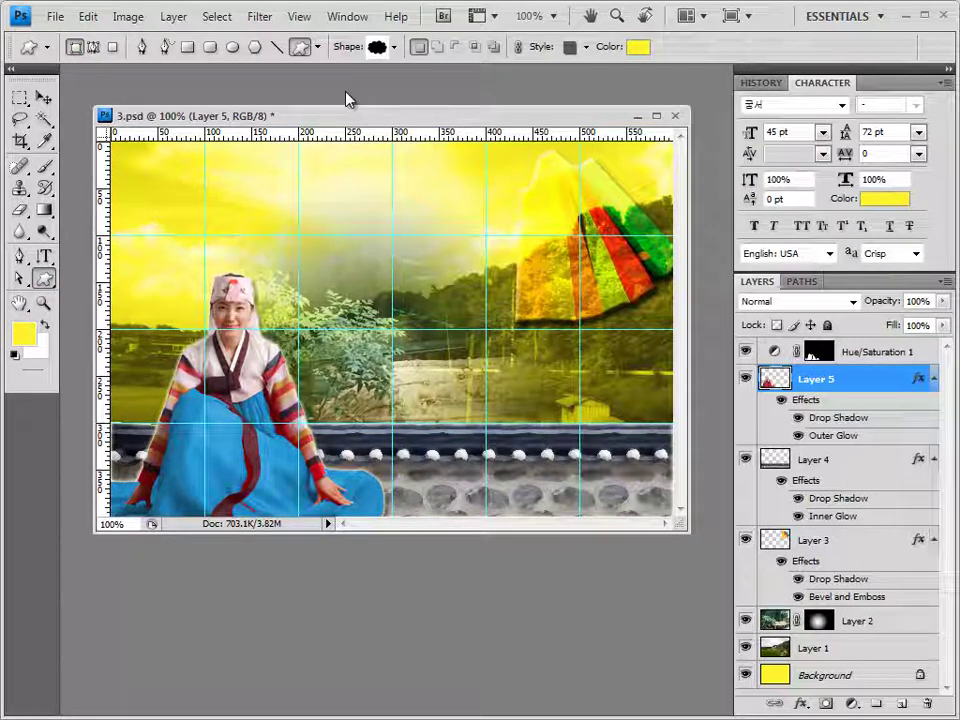
click(394, 48)
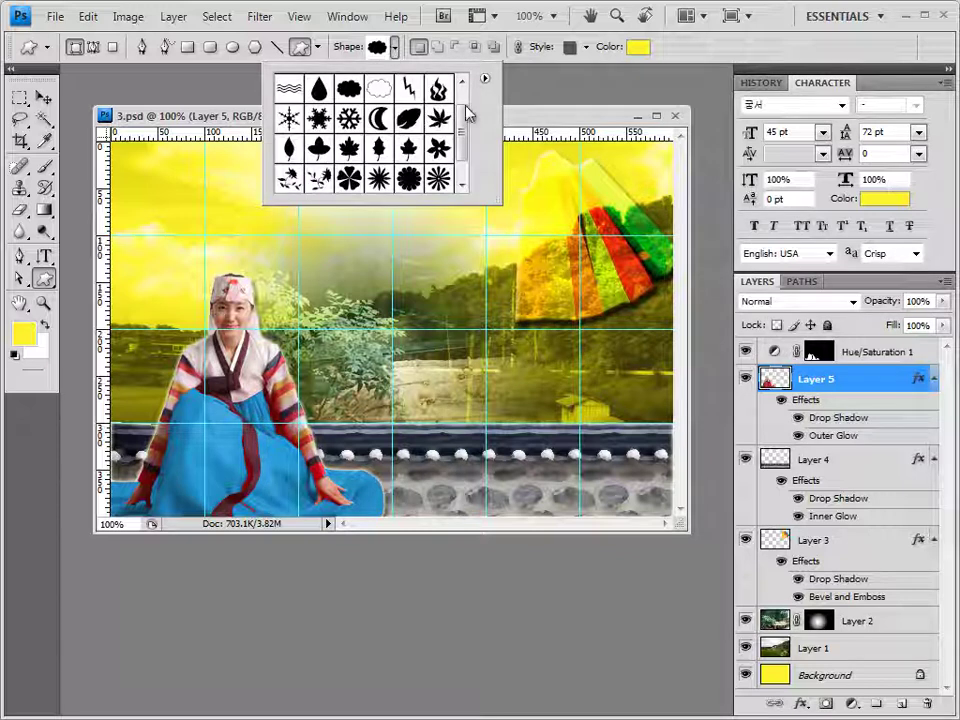
click(485, 79)
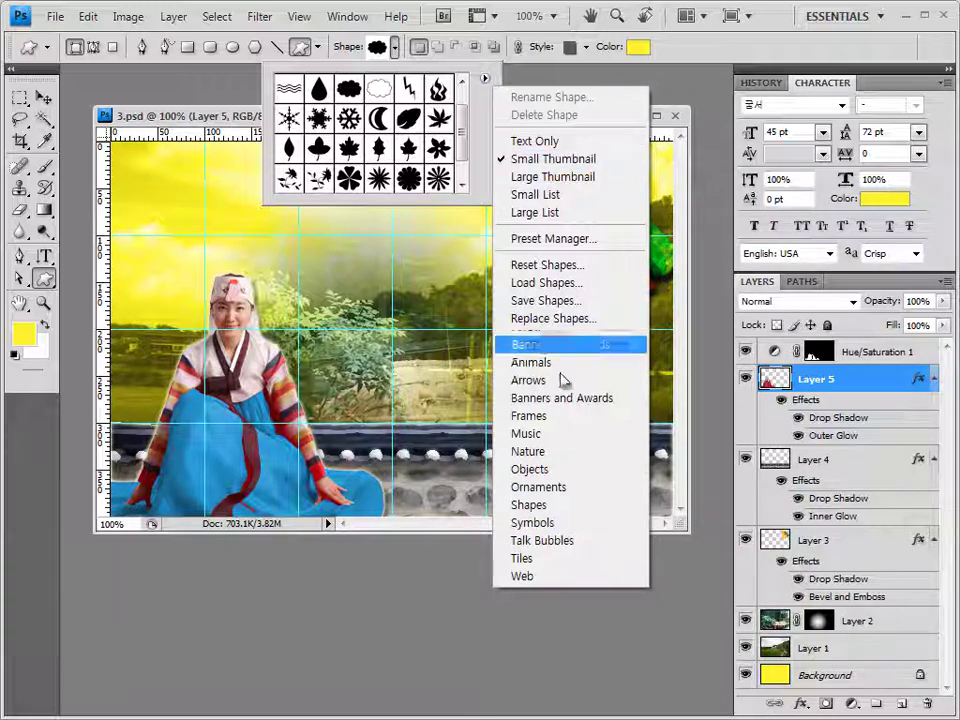
click(580, 488)
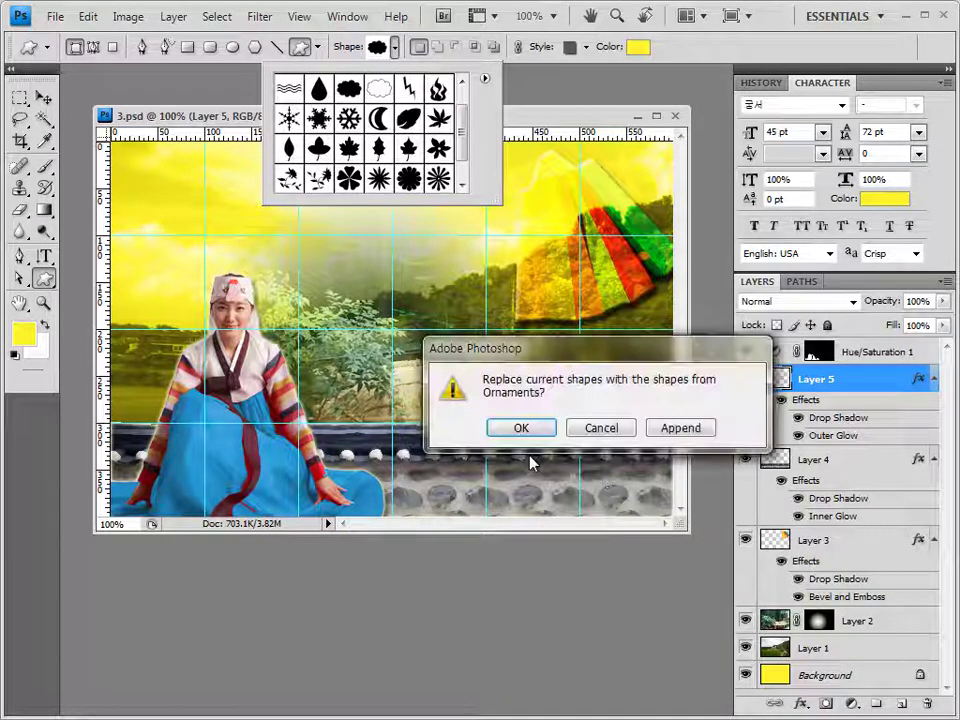
click(538, 431)
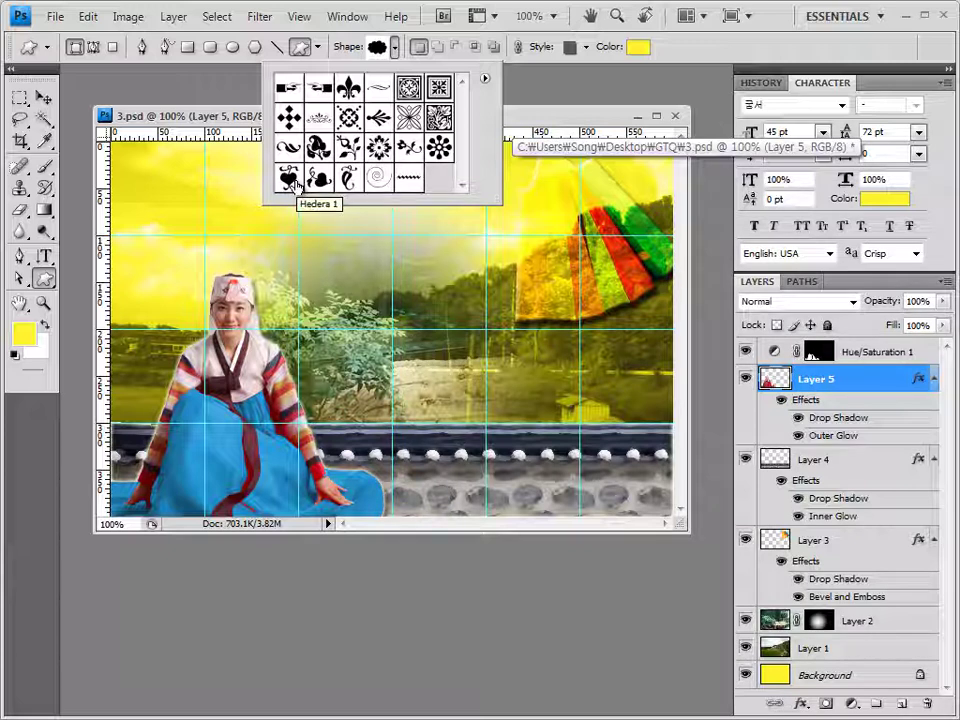
click(290, 179)
click(252, 117)
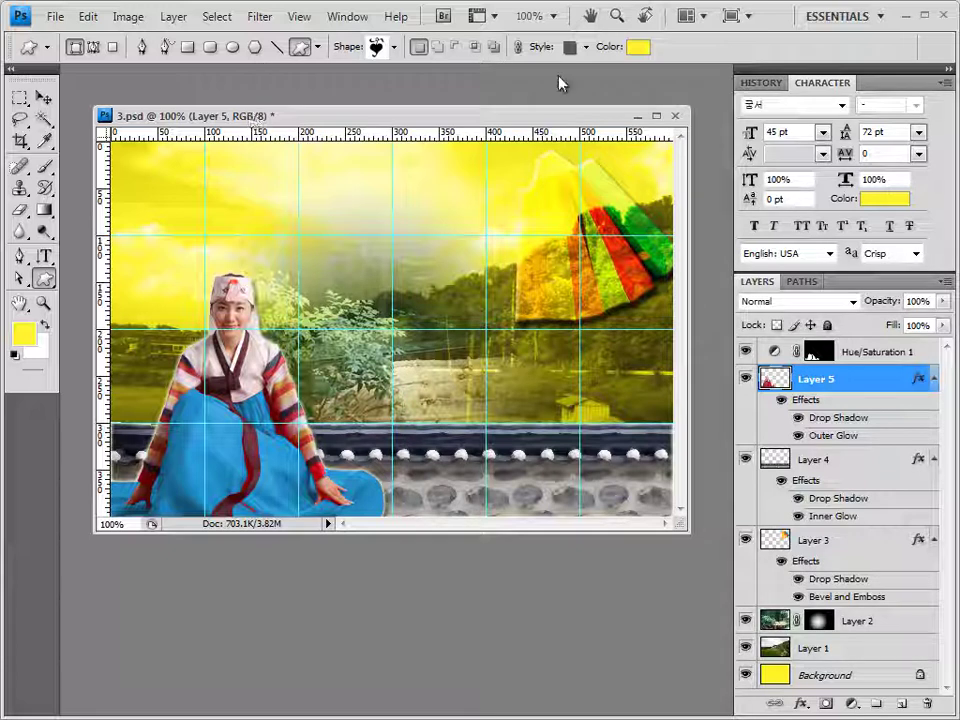
Draw a small Hedera 1 shape above Hue/Saturation 1, beside the woman's arm on the wall, with no preset style and color 66d800.
click(888, 352)
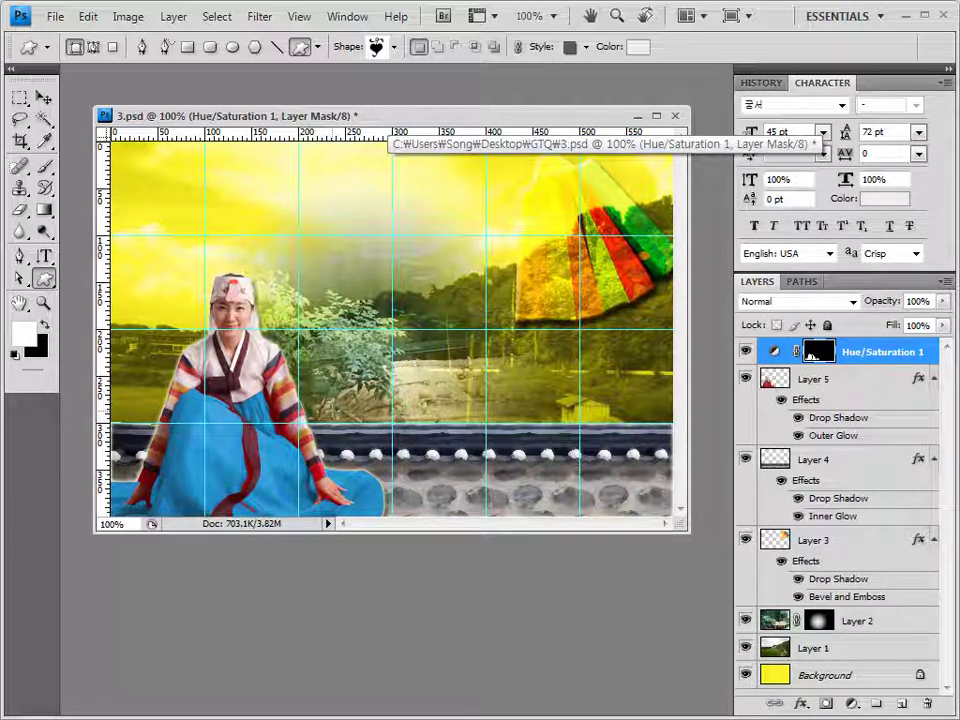
drag(336, 417, 360, 446)
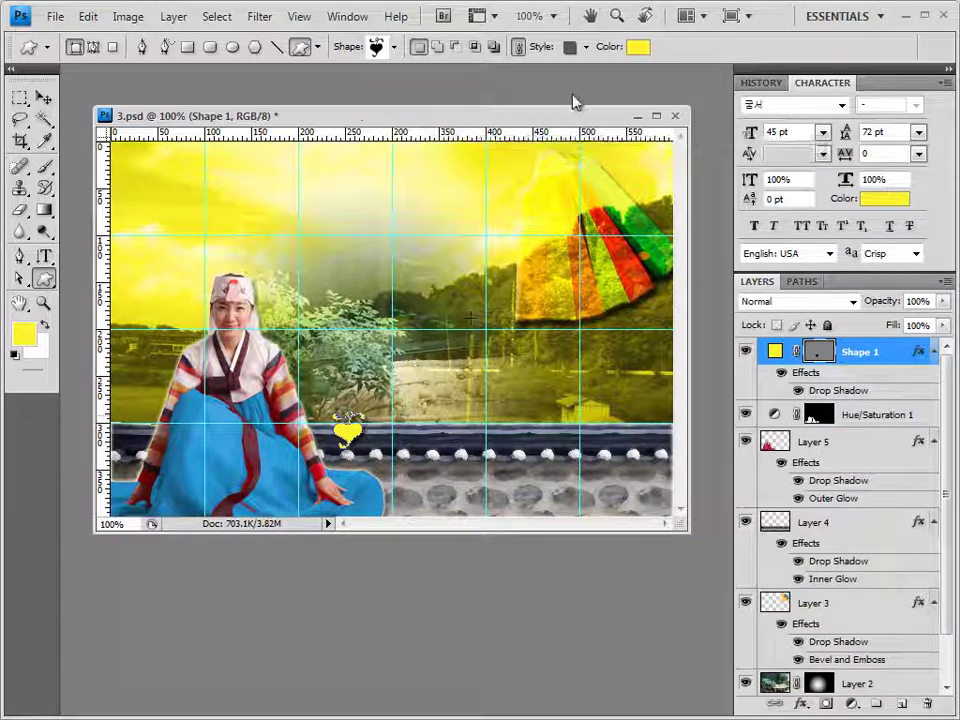
click(586, 47)
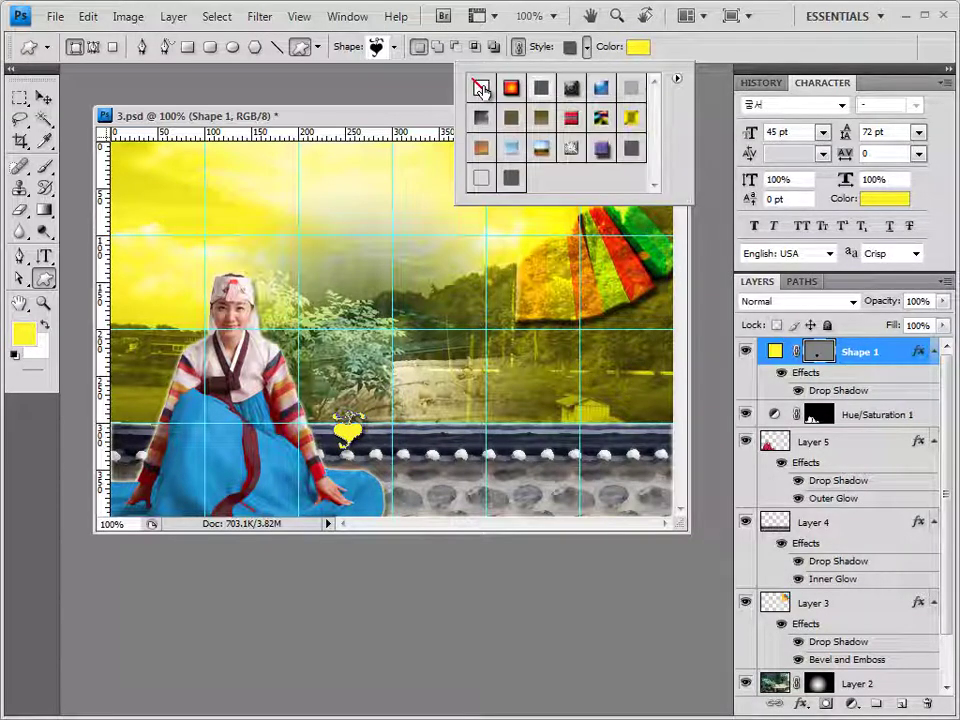
click(481, 90)
click(637, 47)
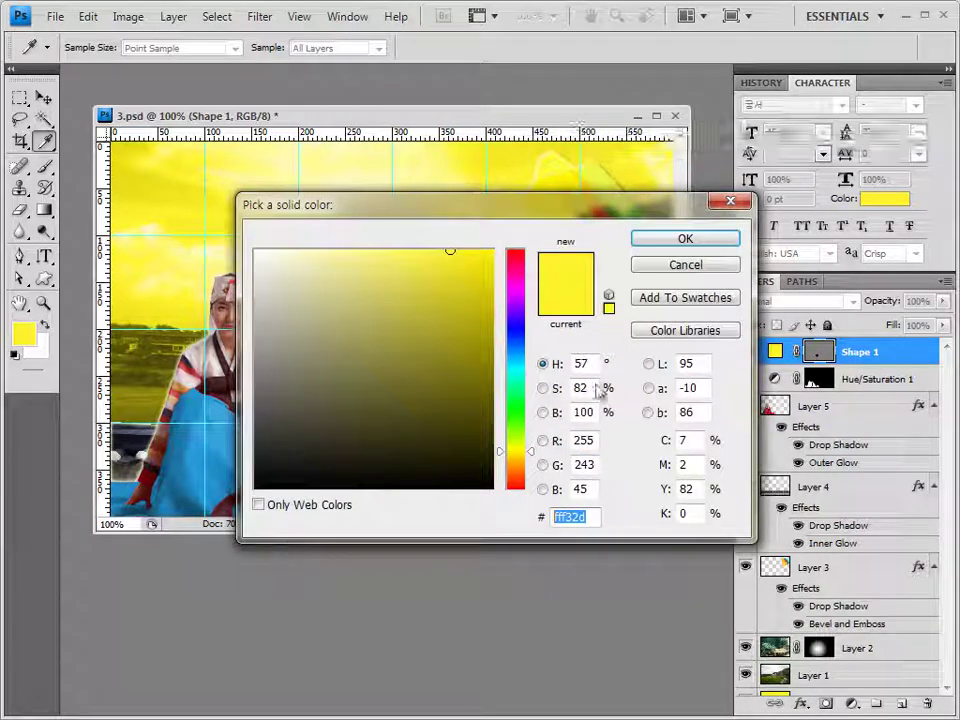
text(66d800)
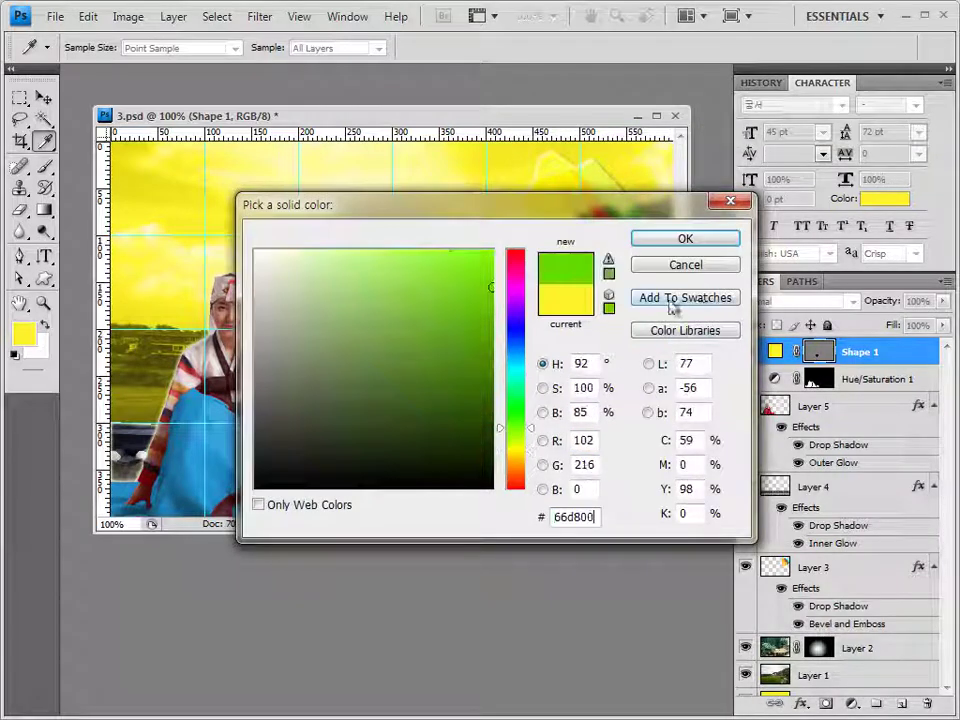
click(697, 240)
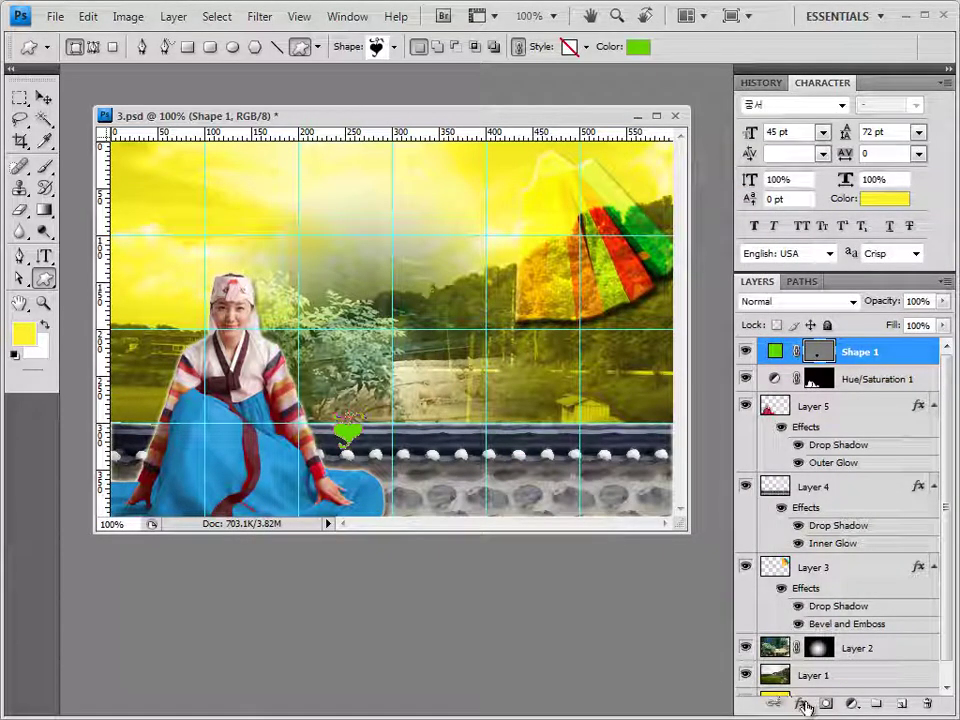
Add an Inner Glow effect with default settings to the light green ivy shape.
click(802, 705)
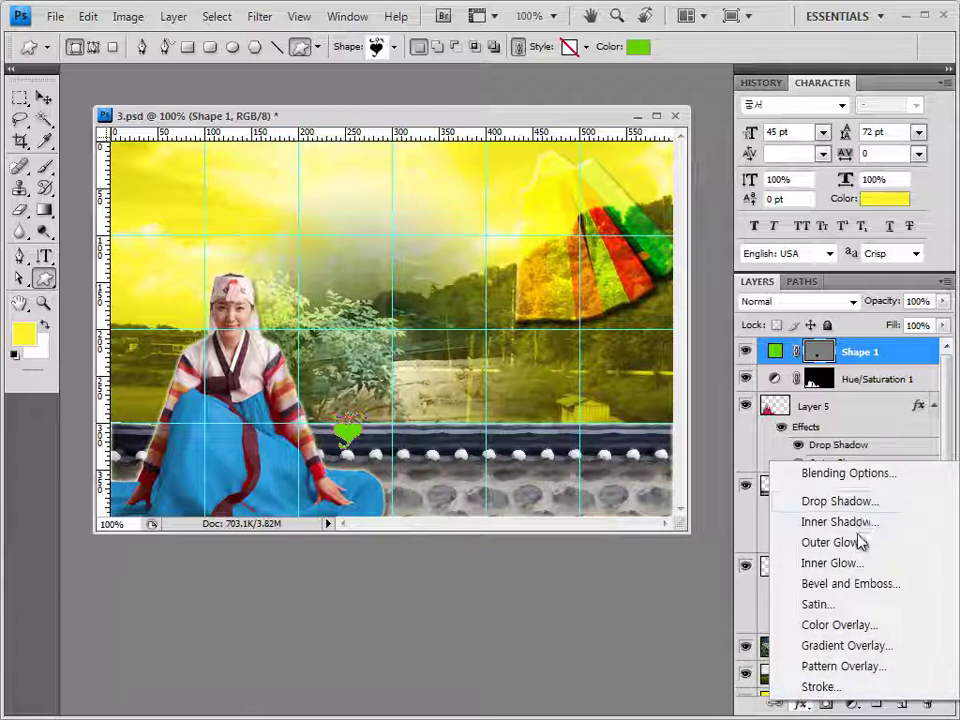
click(830, 563)
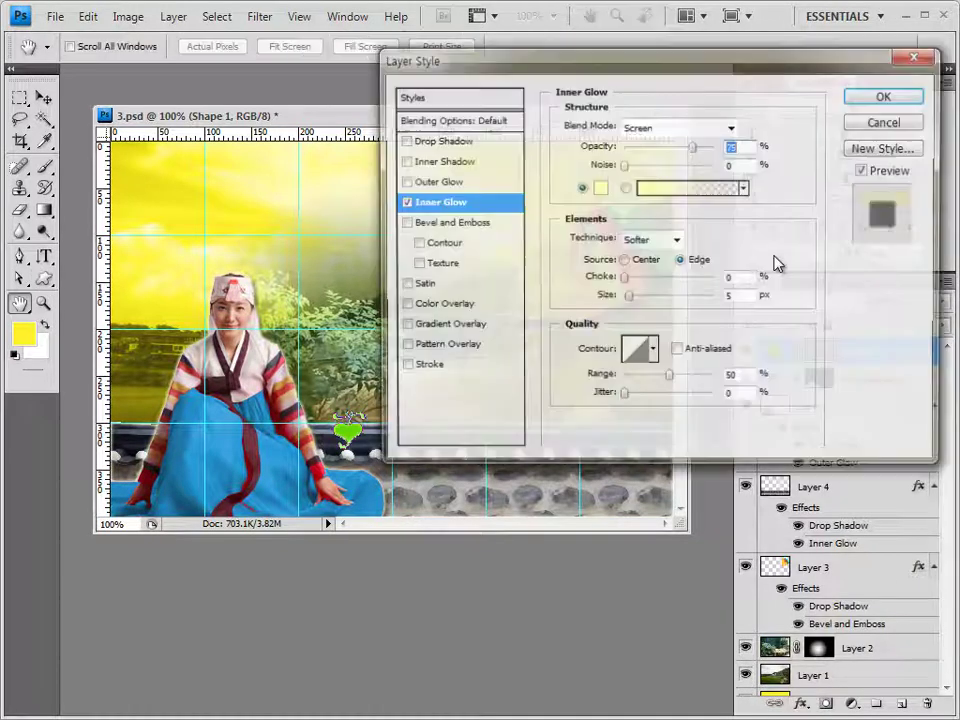
click(883, 96)
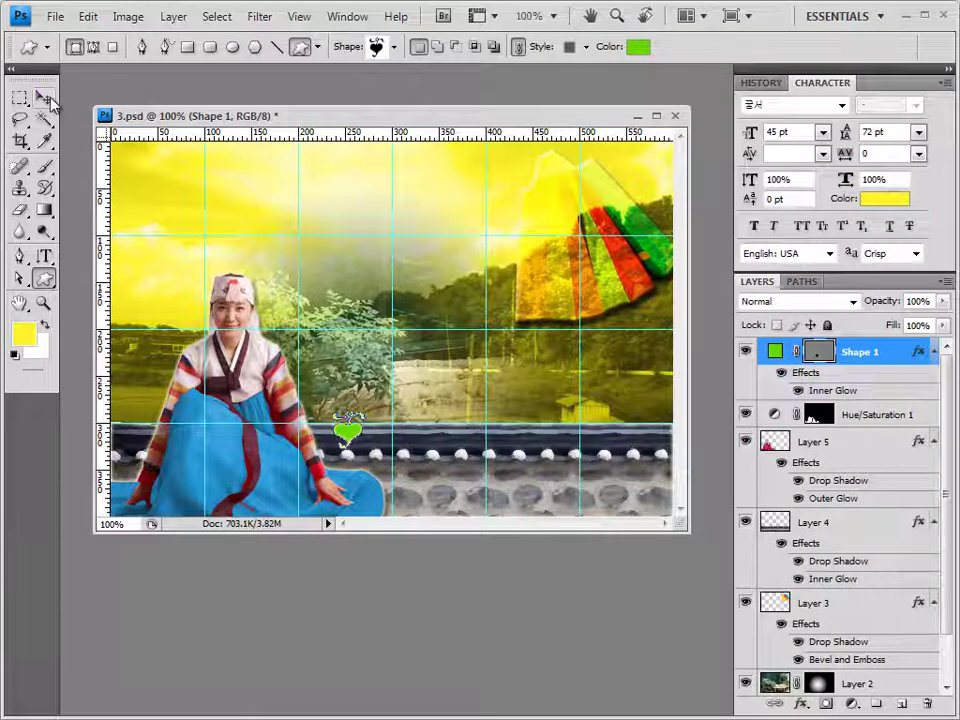
Scale the light green ivy shape to about 111% width and 139% height, rotating it about -35.5° and shifting it away from the woman.
key(ctrl+t)
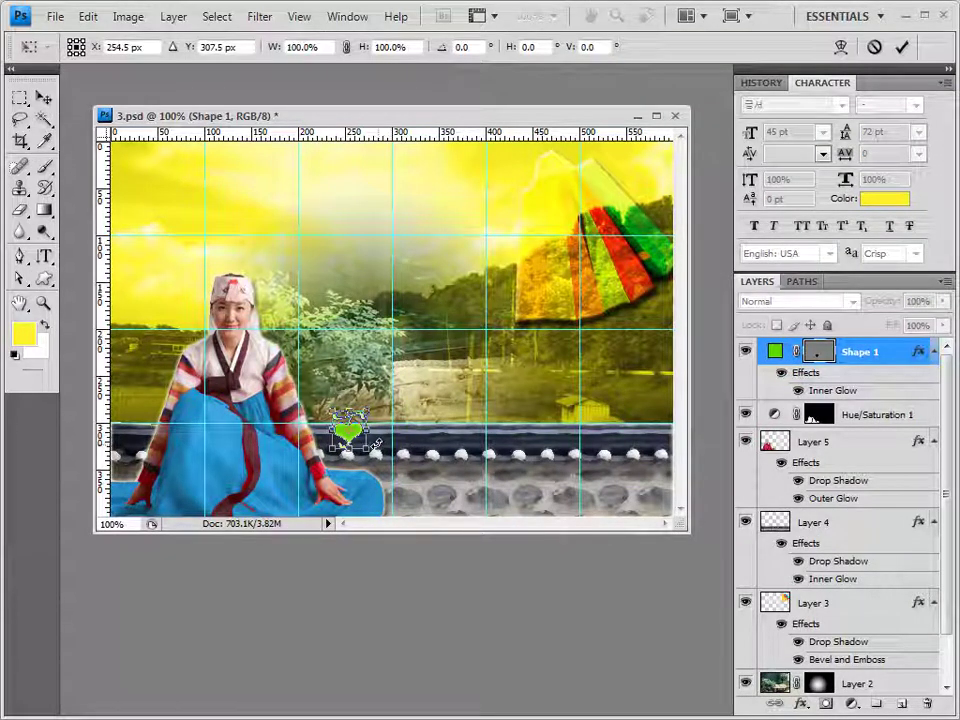
drag(376, 444, 381, 449)
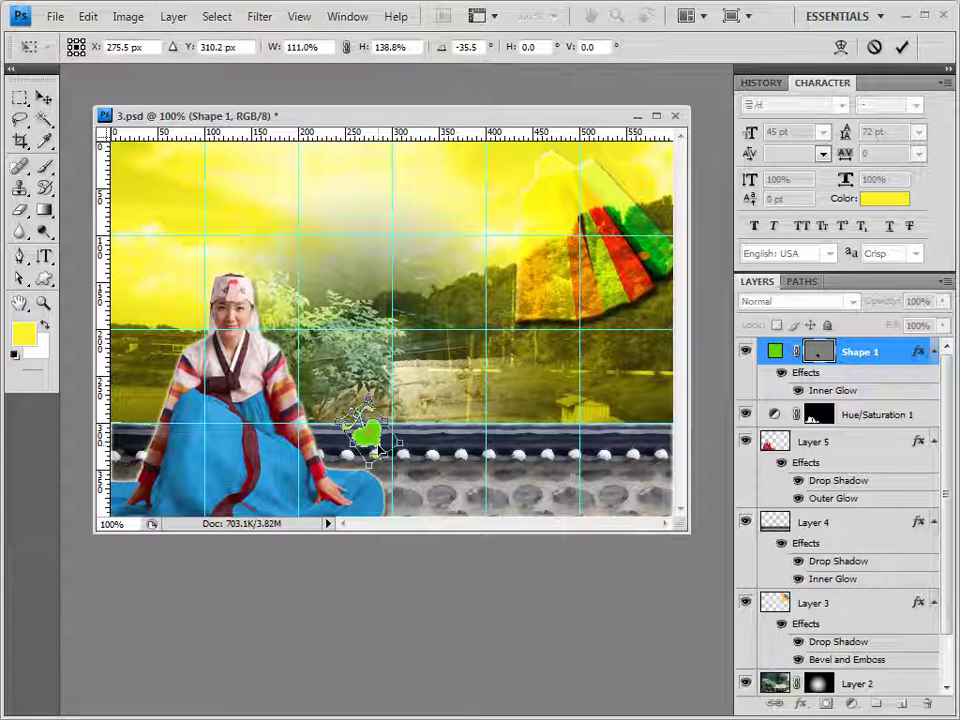
key(Return)
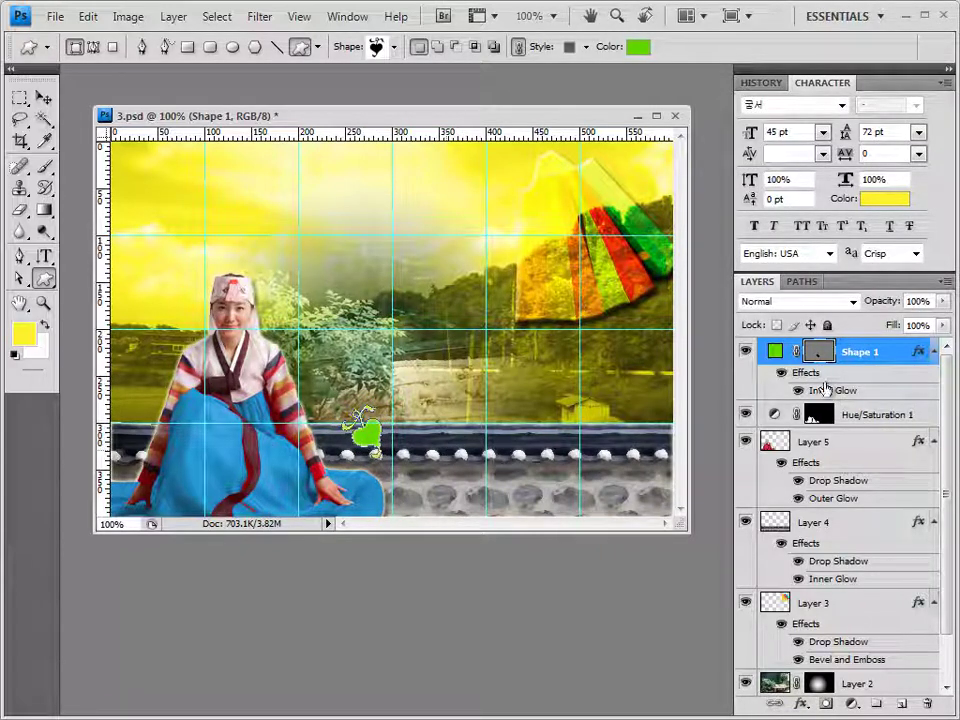
Duplicate the Shape 1 layer and set the copy's fill color to 408900.
key(ctrl+j)
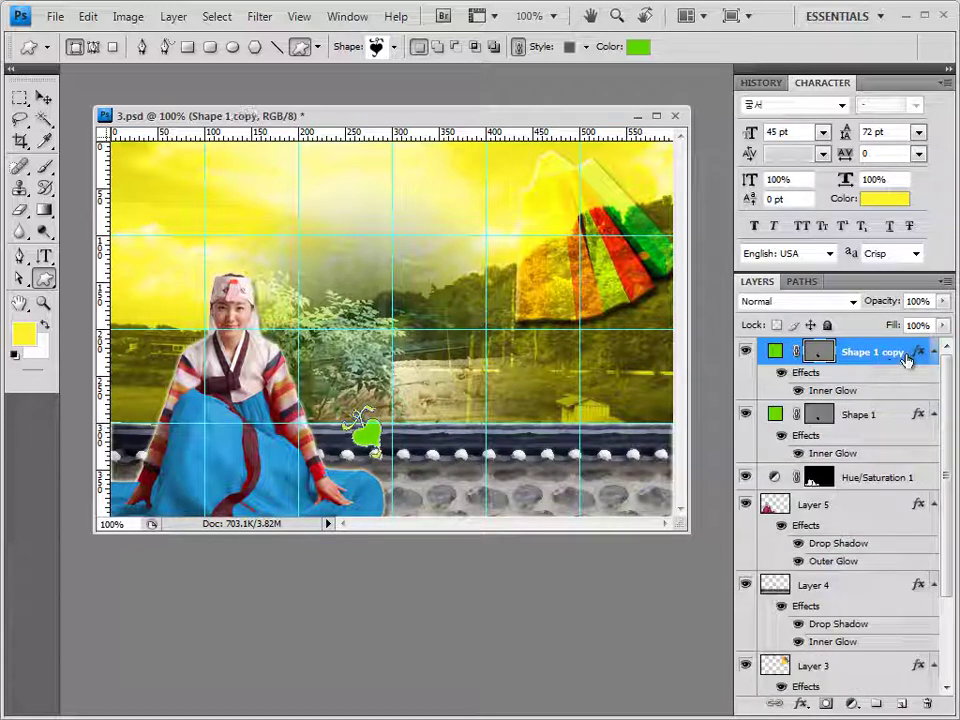
double_click(777, 352)
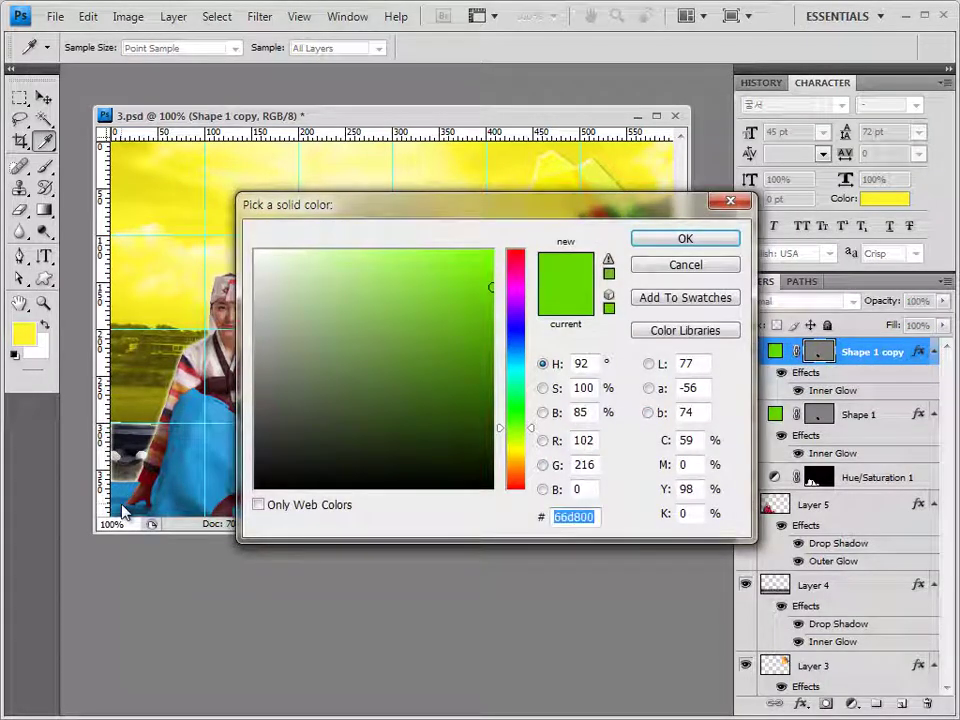
text(408900)
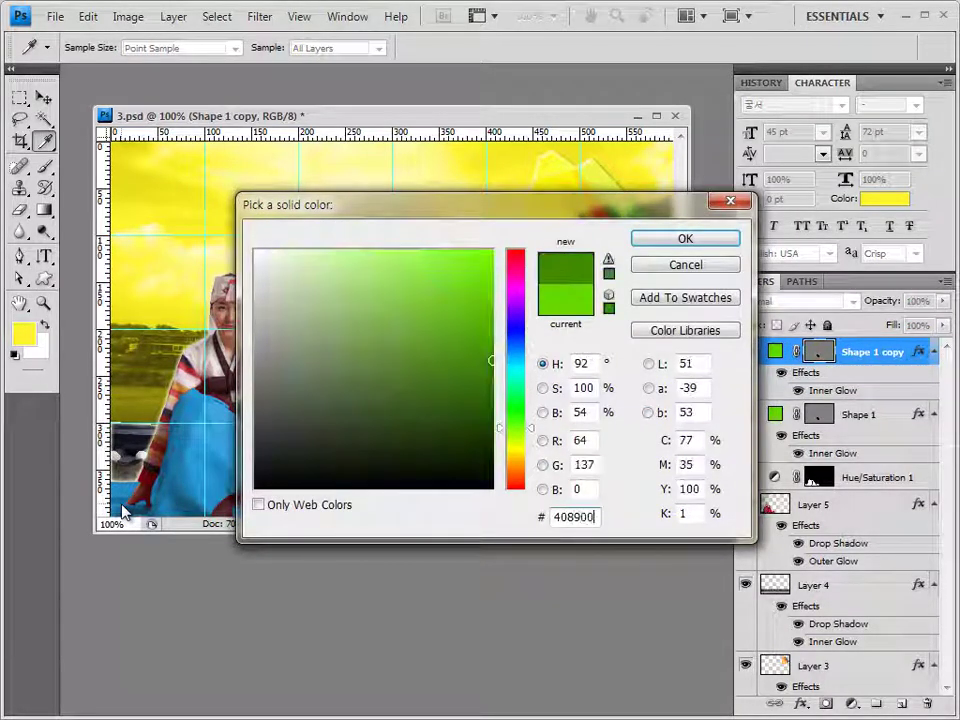
click(716, 242)
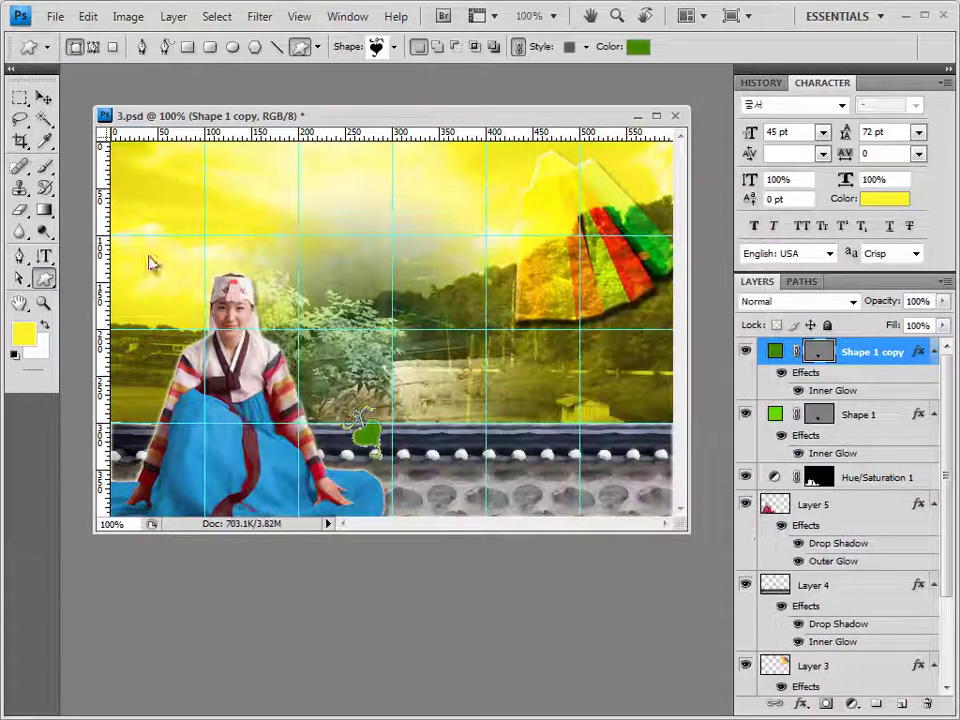
Move the dark green ivy copy closer to the woman's hand, scale it to about 124% and rotate it about 68.3°.
click(43, 97)
drag(372, 443, 350, 456)
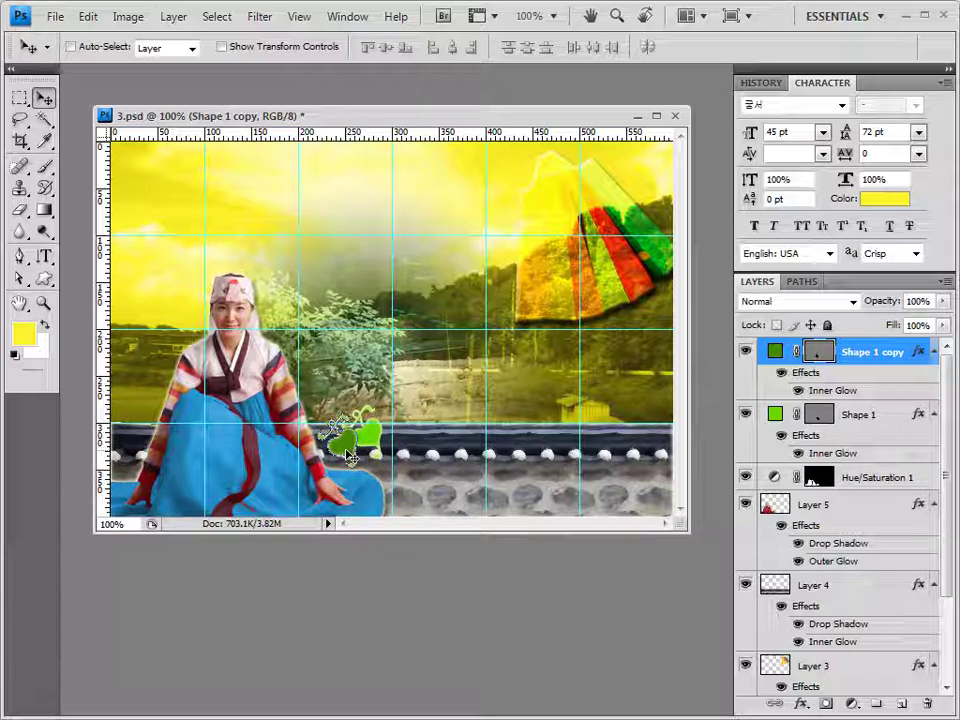
key(ctrl+t)
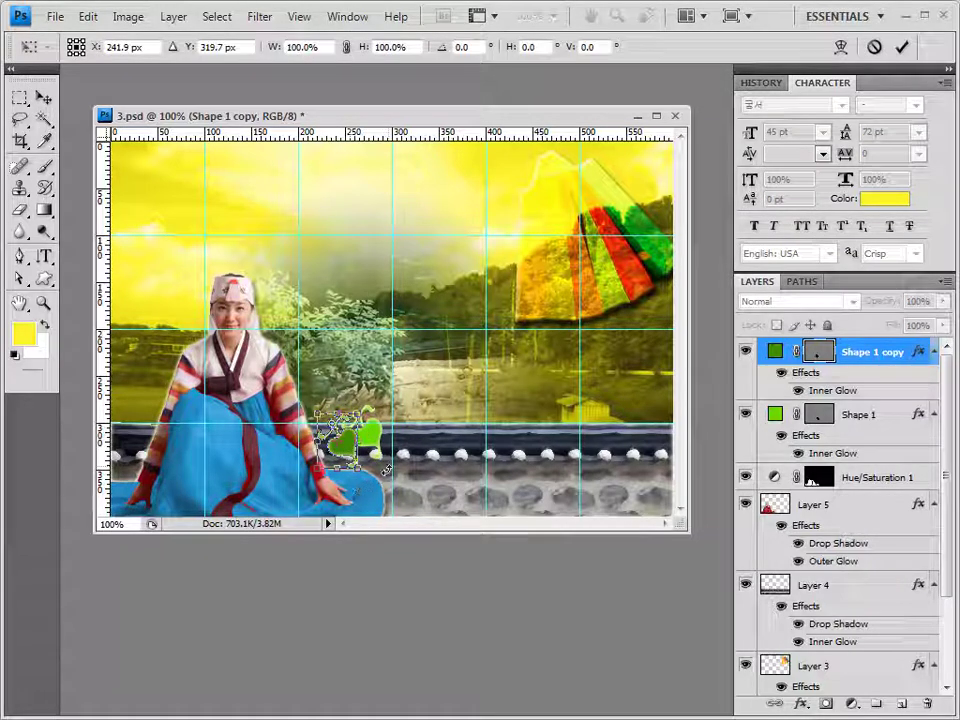
drag(352, 488, 388, 497)
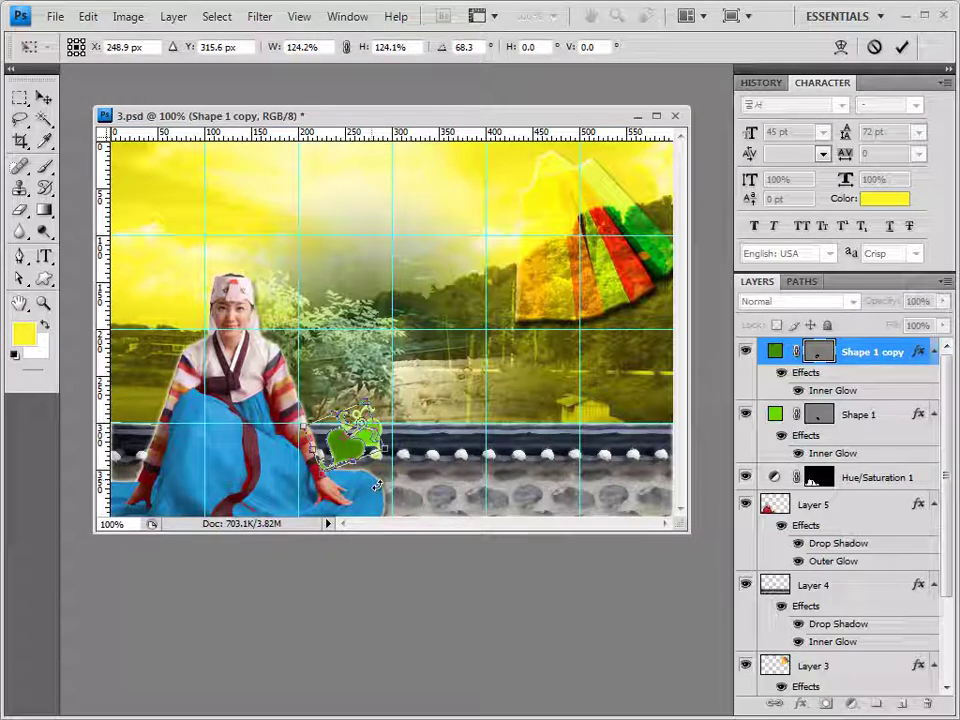
key(Return)
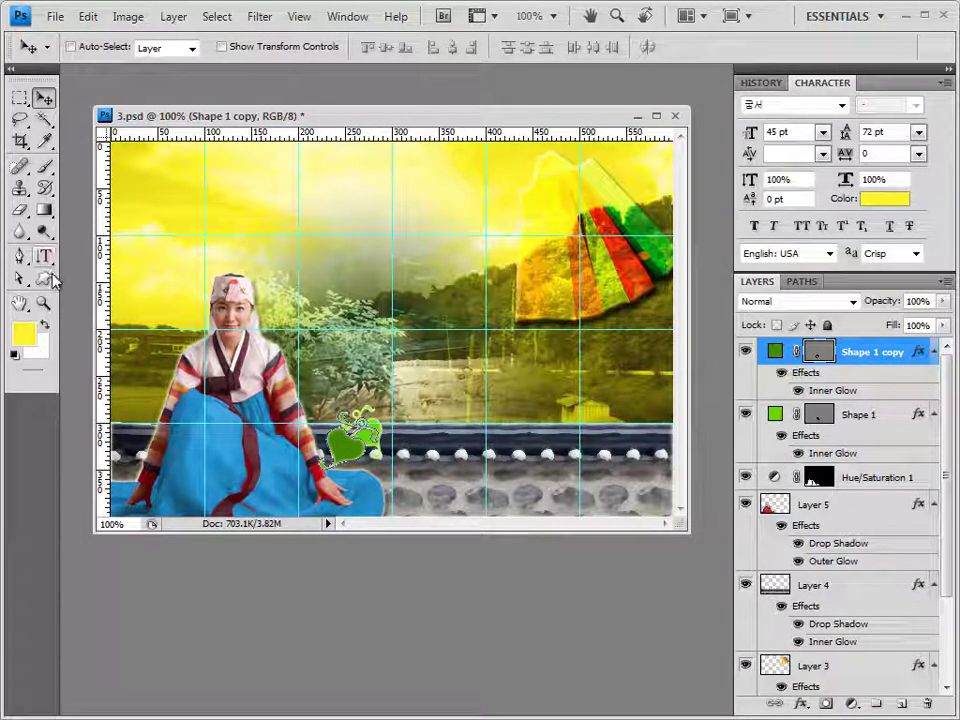
Replace the custom shapes with the Nature set and choose the pointed, multi-lobed leaf for the Custom Shape tool.
click(45, 280)
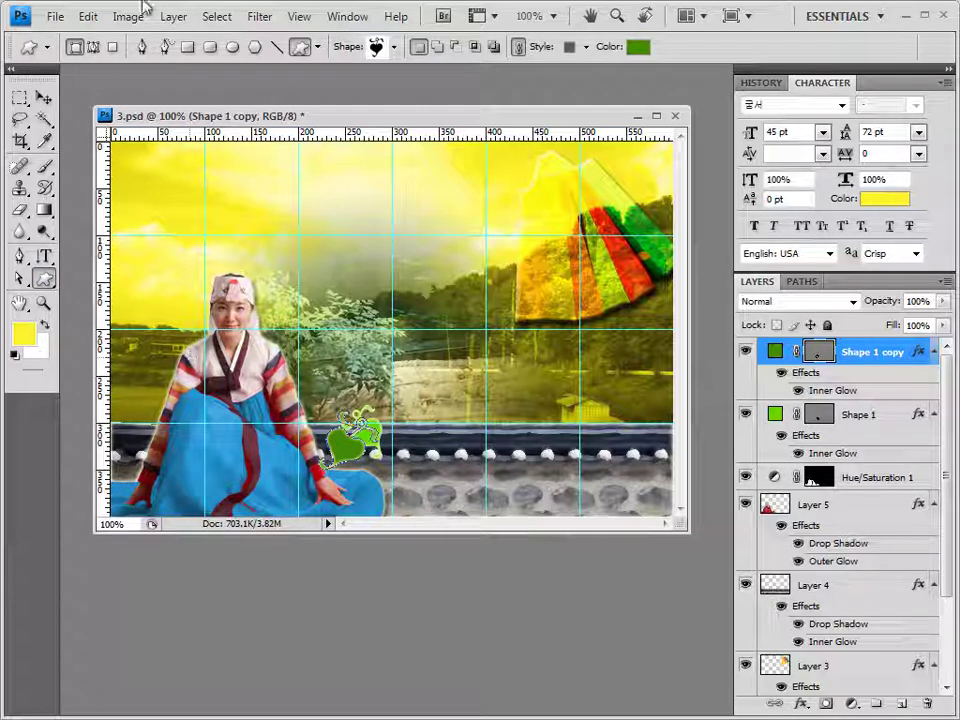
click(395, 47)
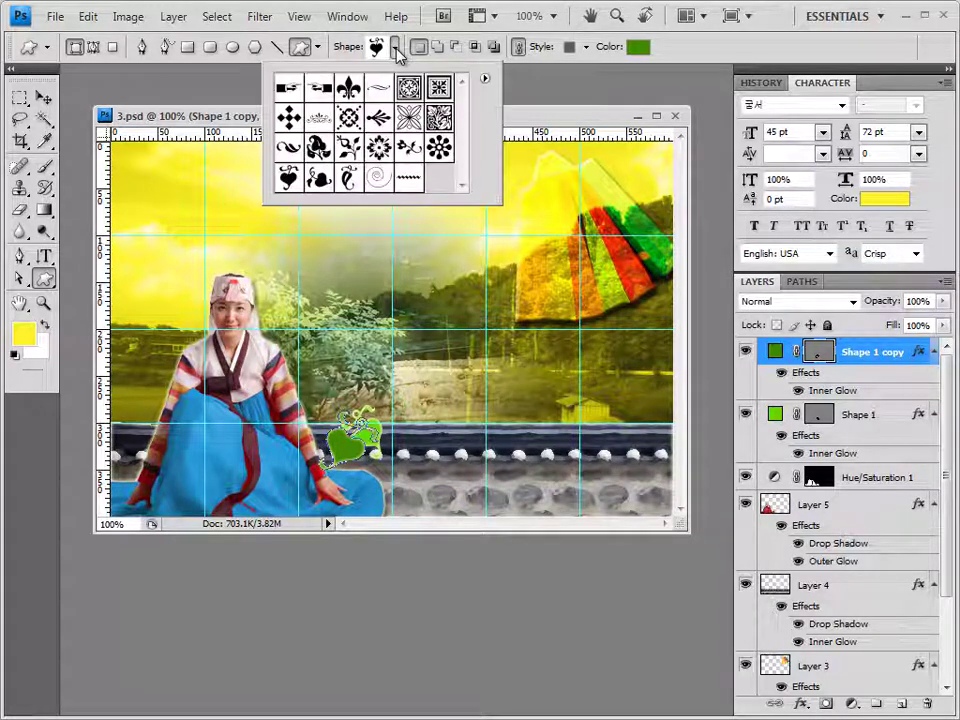
click(484, 78)
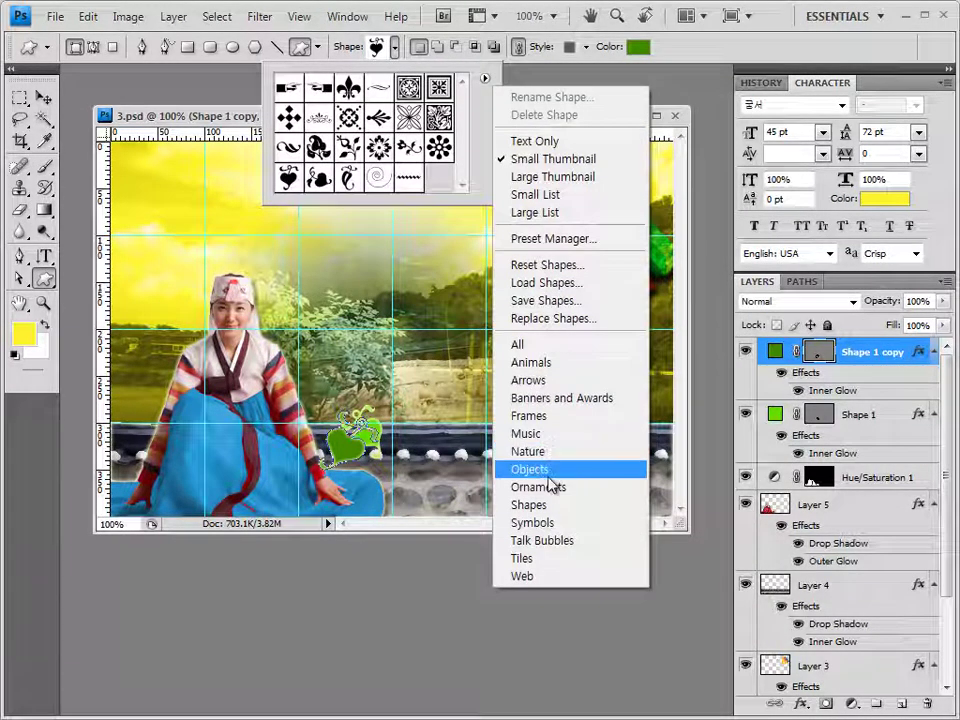
click(551, 455)
key(Return)
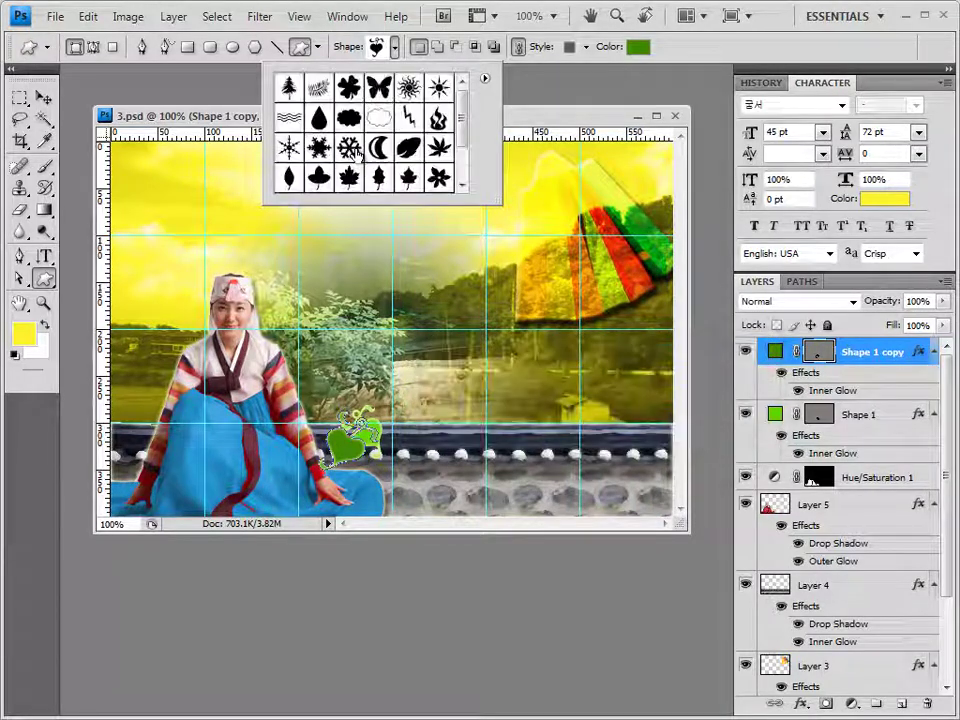
click(440, 150)
key(Return)
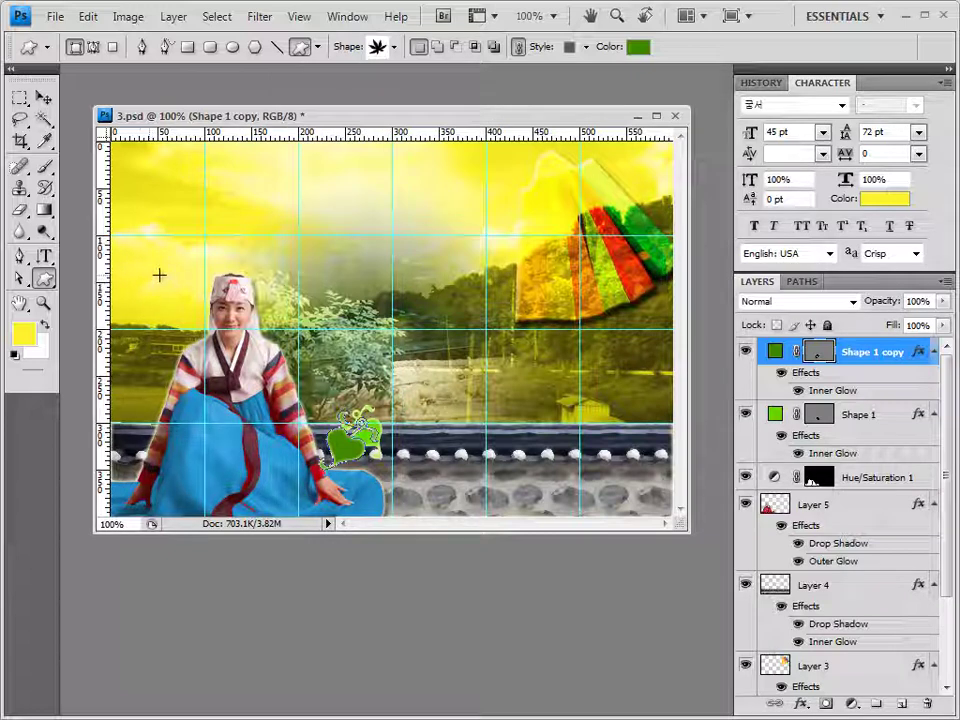
Draw the multi-lobed leaf shape, about 45 px across, beside the woman's head and clear its layer style.
drag(160, 275, 201, 318)
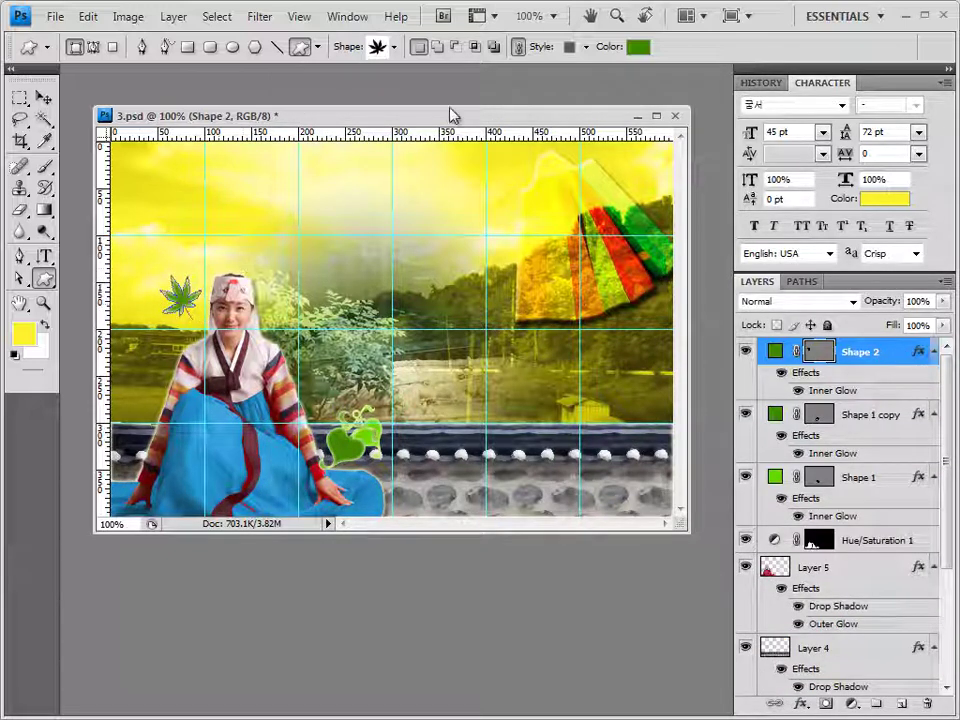
click(586, 47)
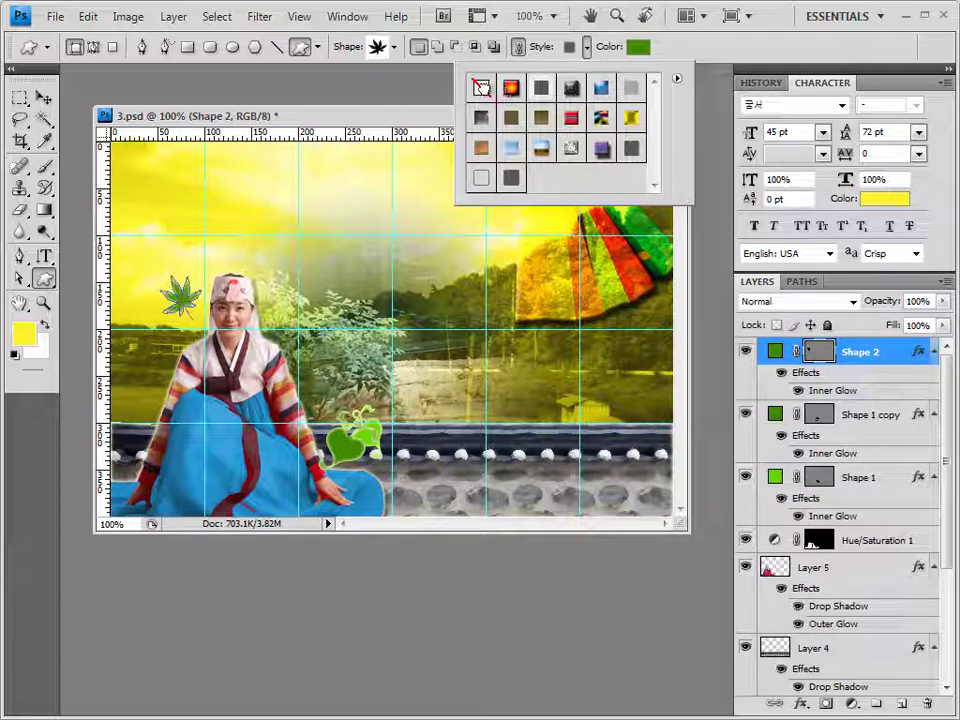
click(481, 87)
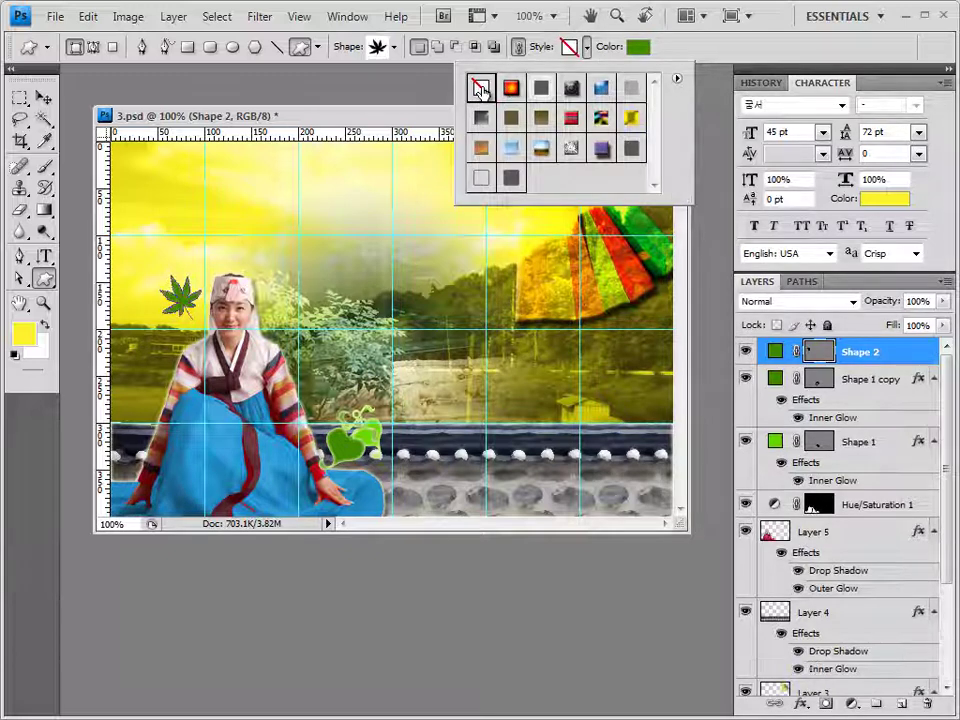
Set the new leaf shape's fill color to ff7800.
click(640, 47)
drag(594, 517, 375, 553)
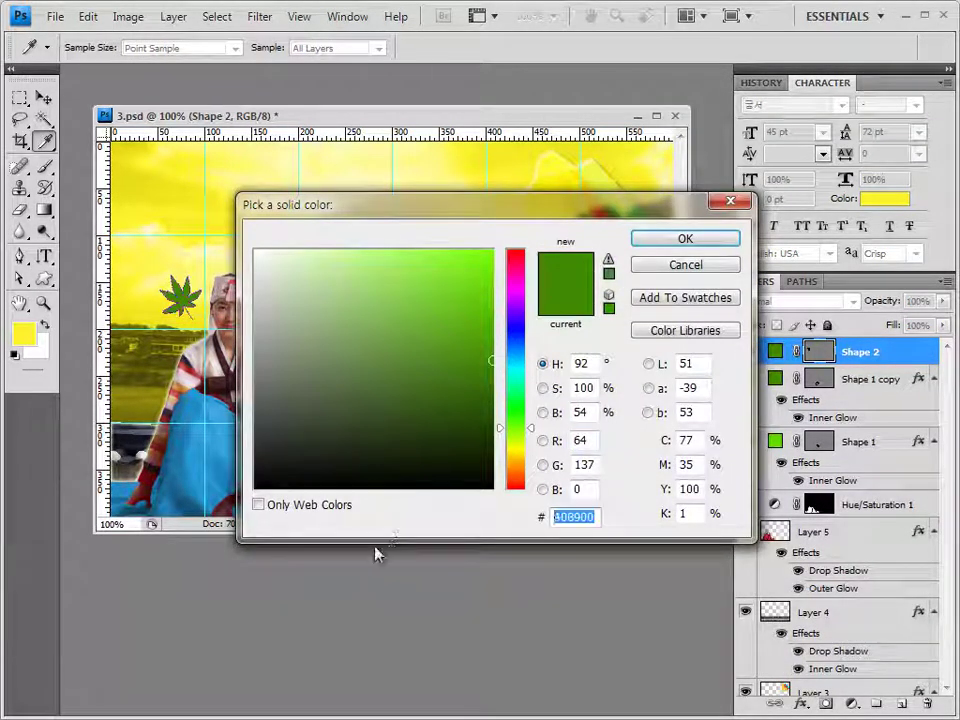
text(ff78)
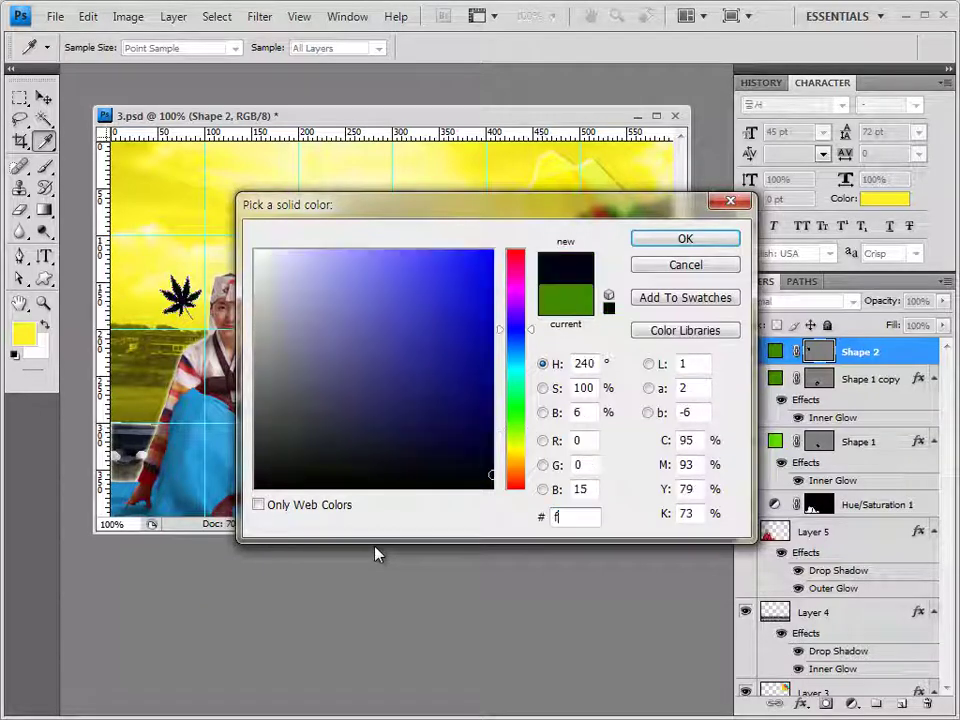
key(Return)
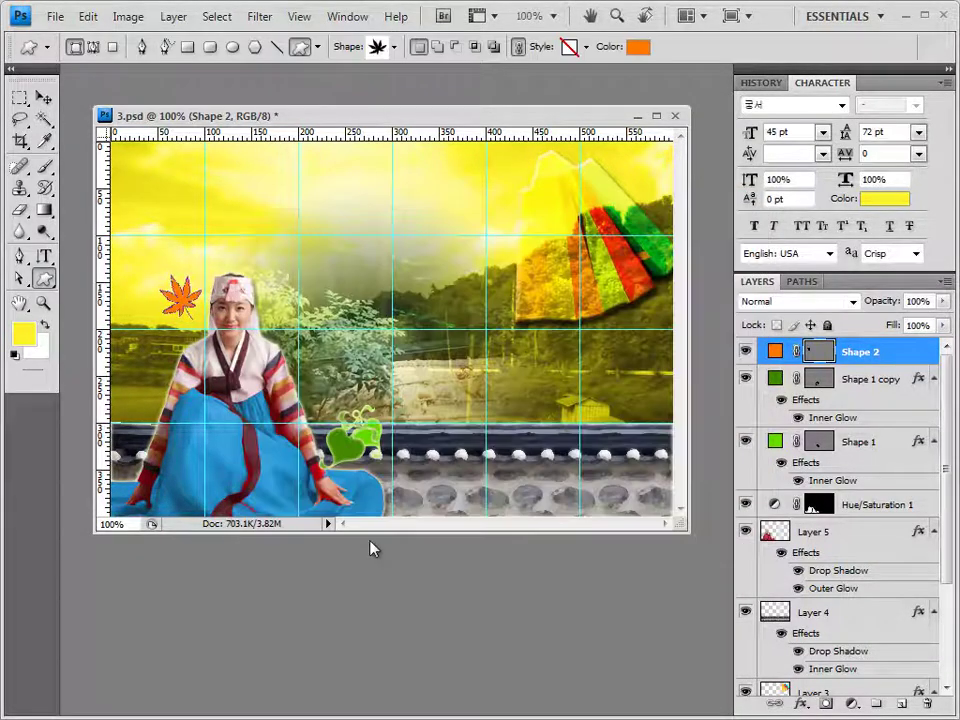
Add a default Outer Glow to the orange leaf and place it slightly smaller and rotated, farther up and away from the woman's head.
click(801, 704)
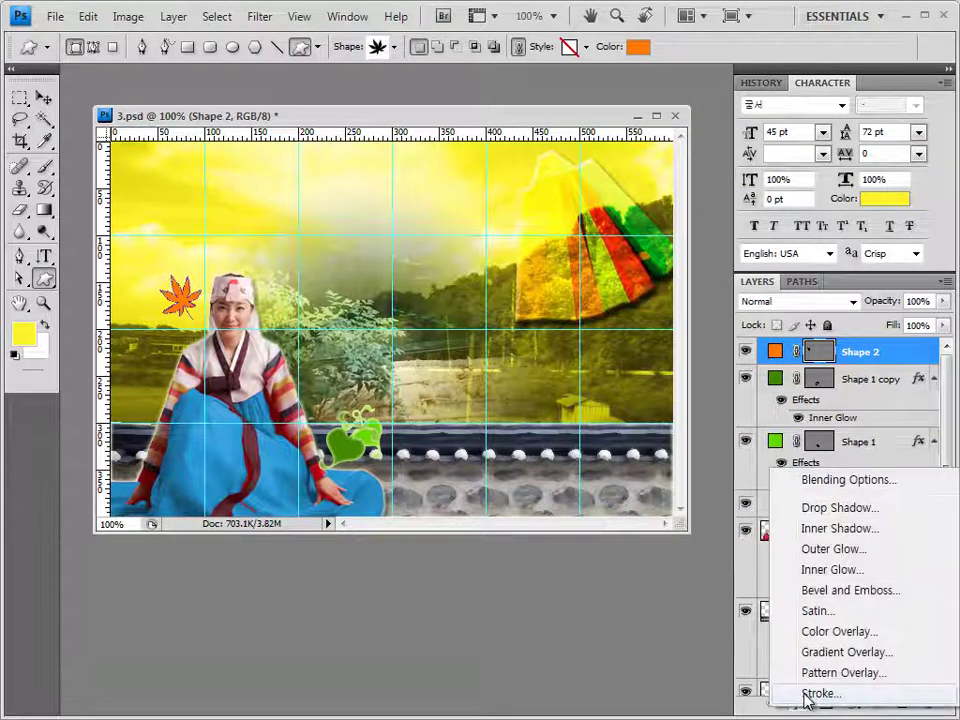
click(834, 549)
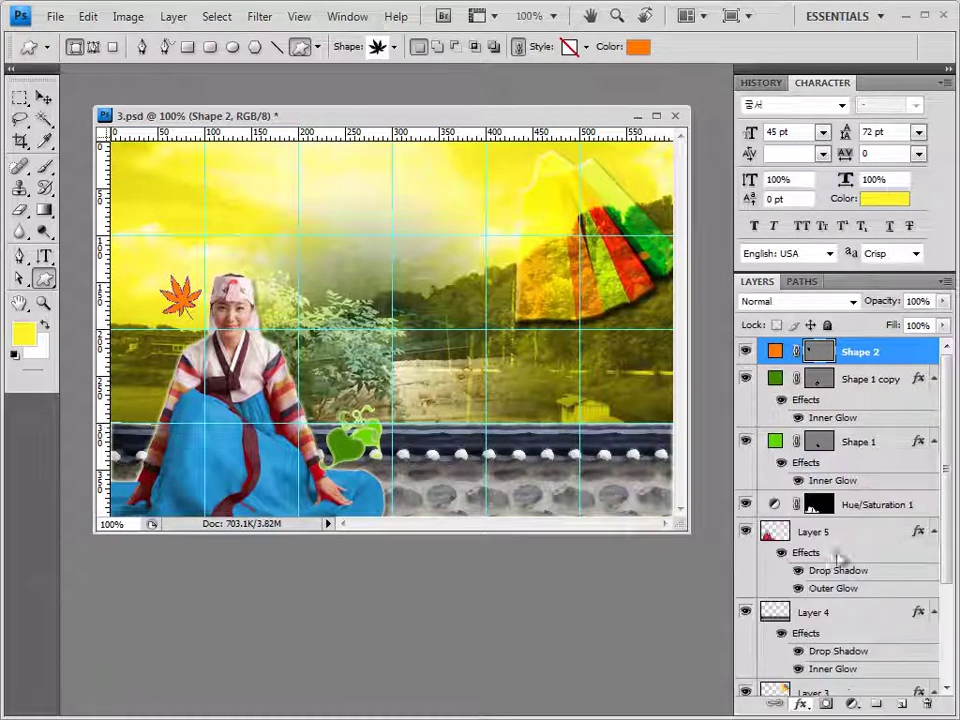
click(908, 100)
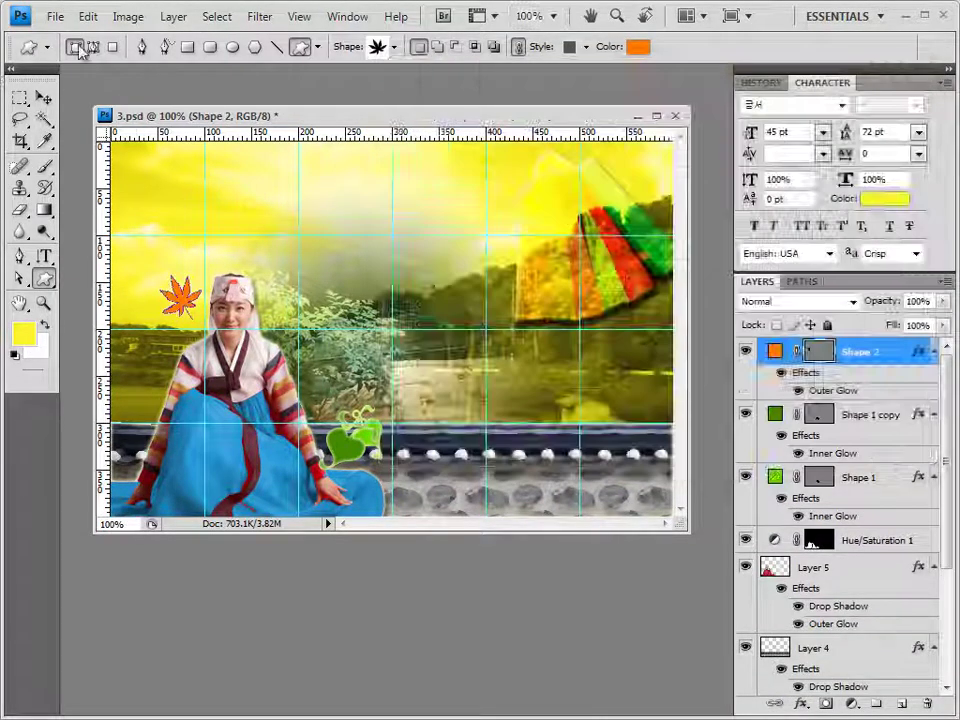
click(43, 96)
drag(199, 307, 190, 316)
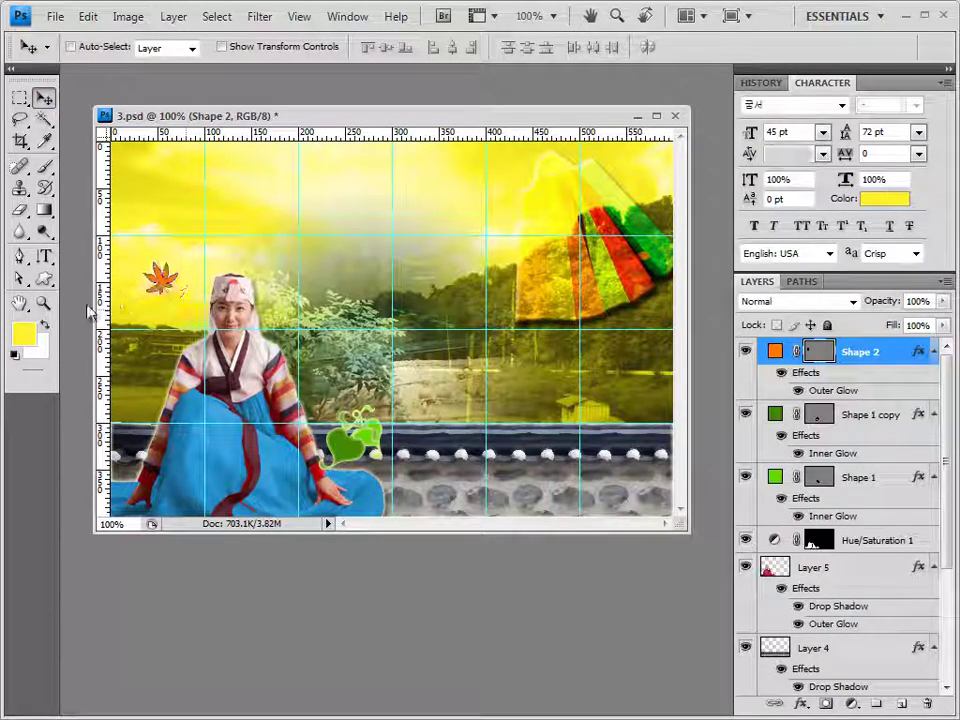
Draw an ellipse shape about 145 px wide and 180 px tall in the upper middle of the canvas, without a layer style.
click(43, 280)
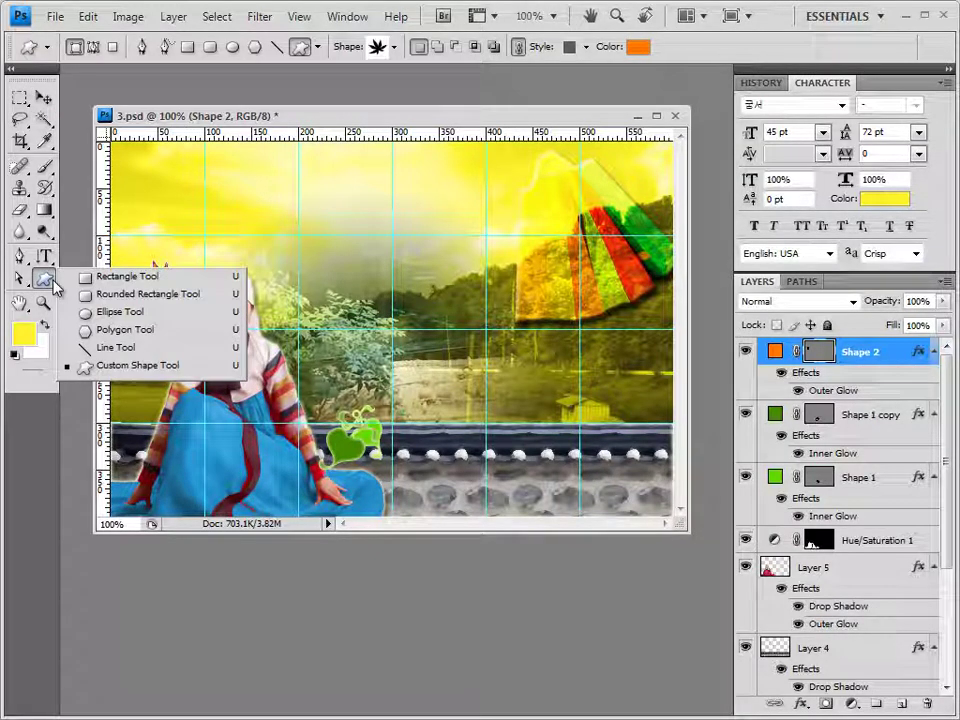
click(106, 312)
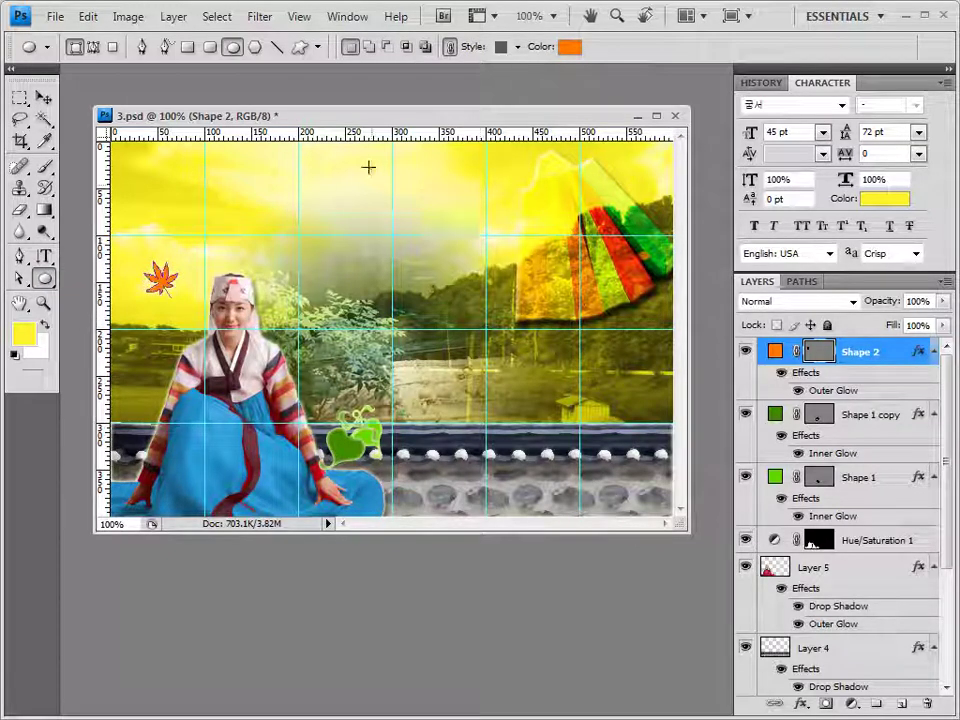
drag(334, 155, 472, 326)
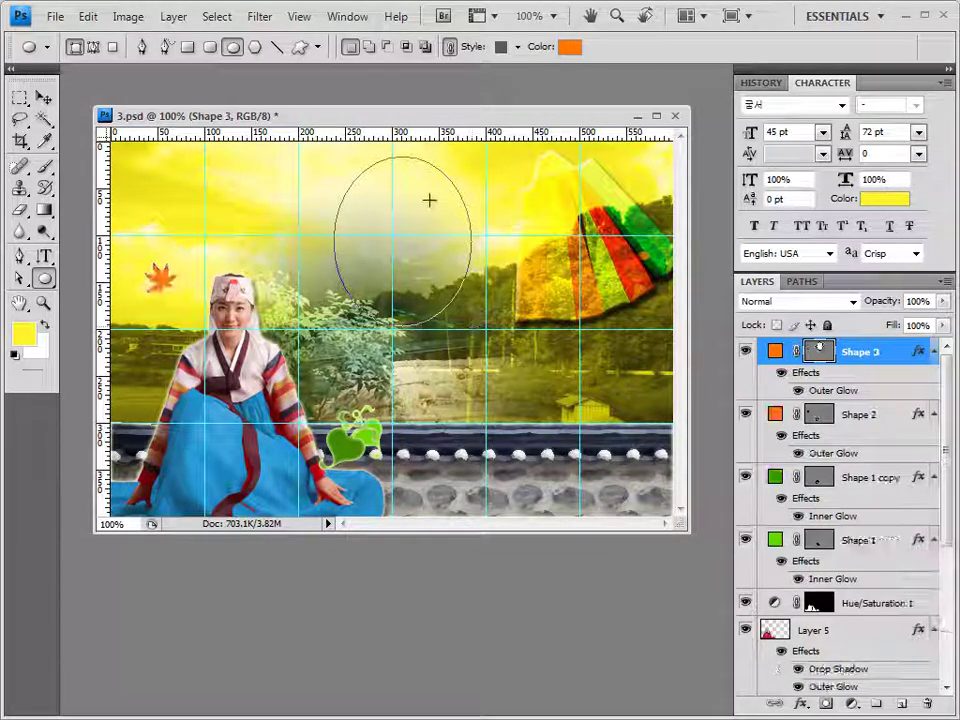
click(518, 47)
click(412, 88)
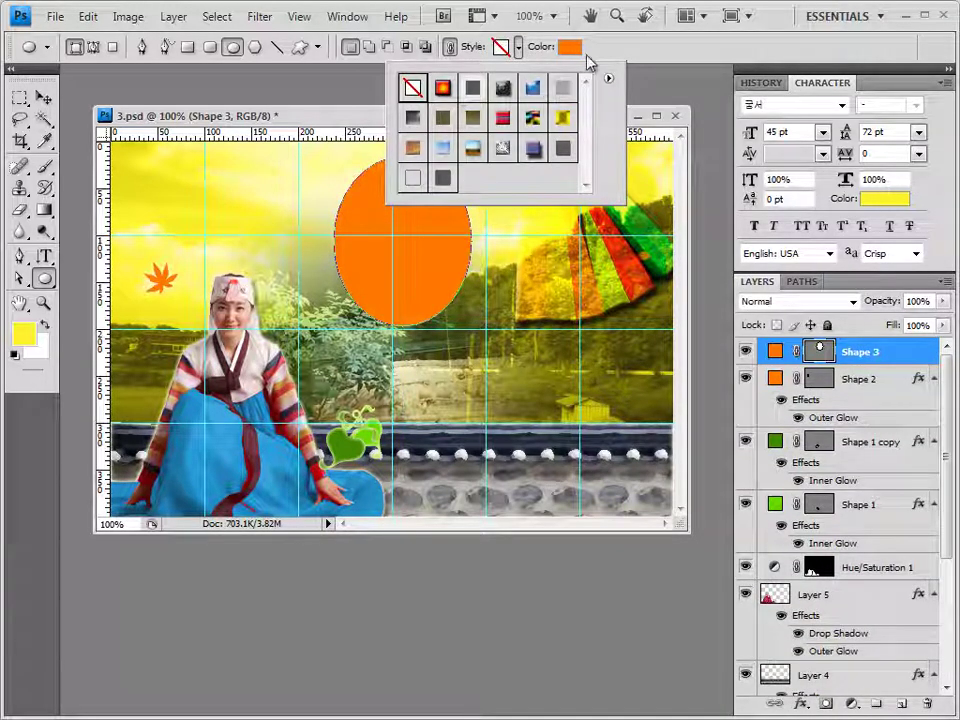
Set the ellipse's fill color to white, ffffff.
click(569, 47)
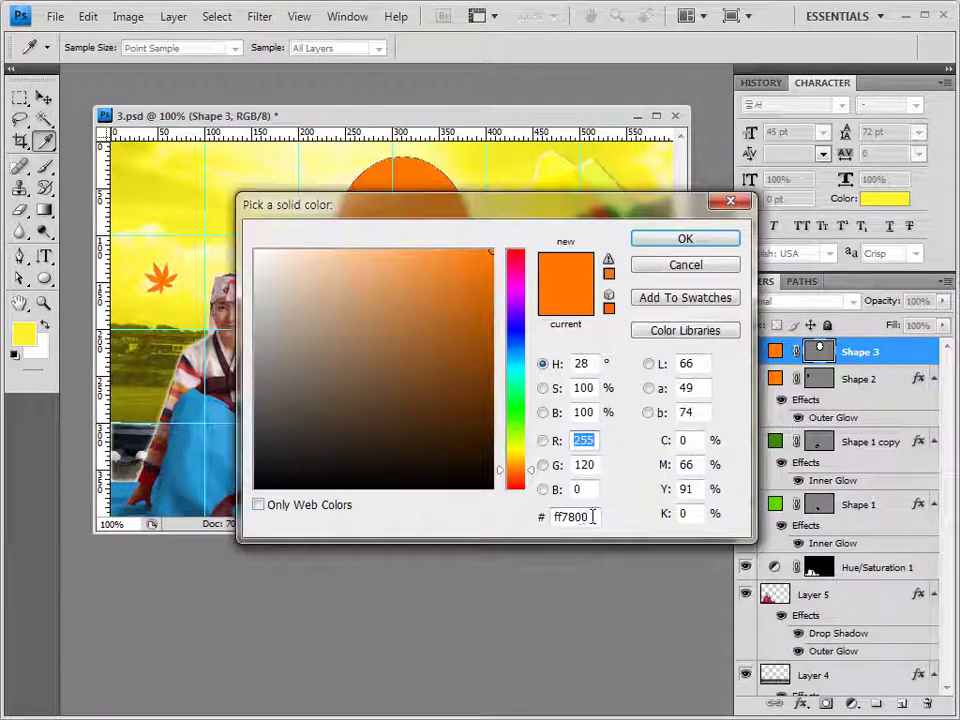
drag(581, 516, 413, 531)
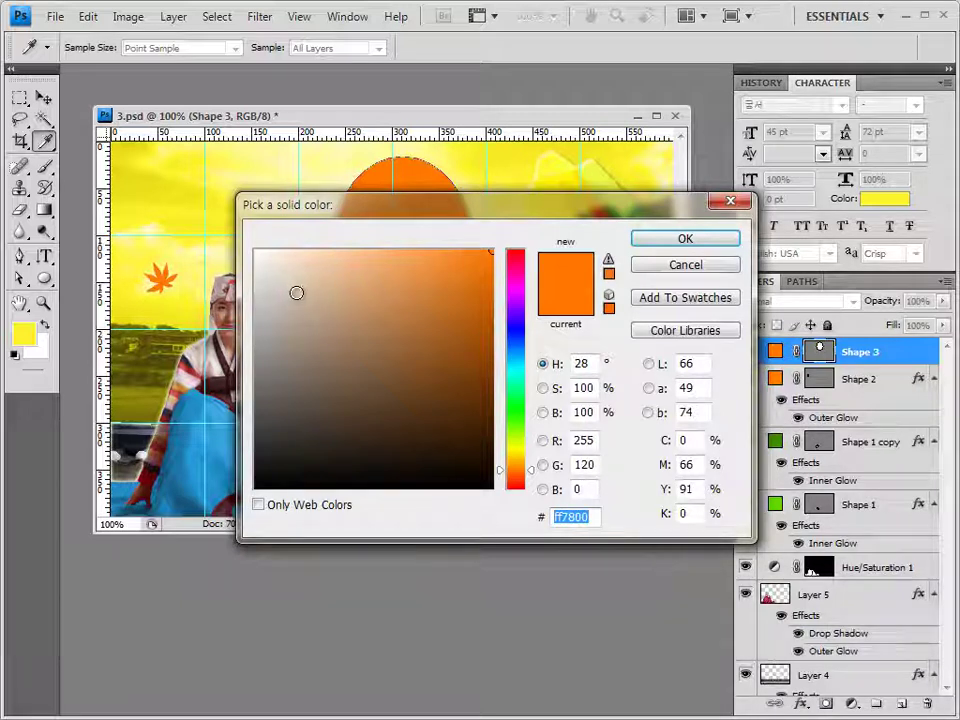
text(ffffff)
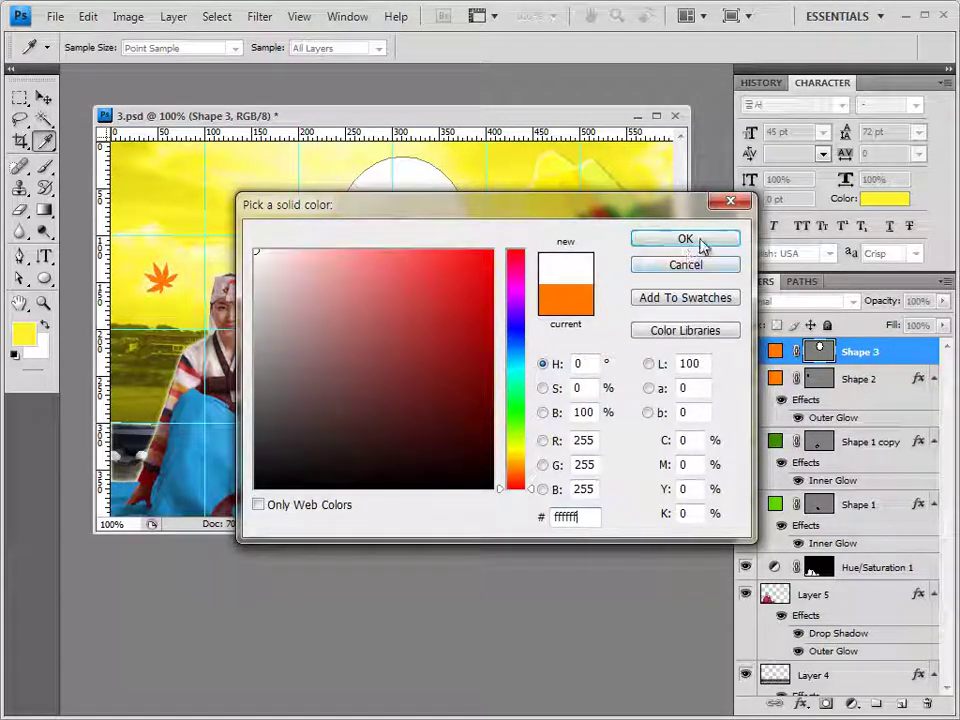
click(701, 244)
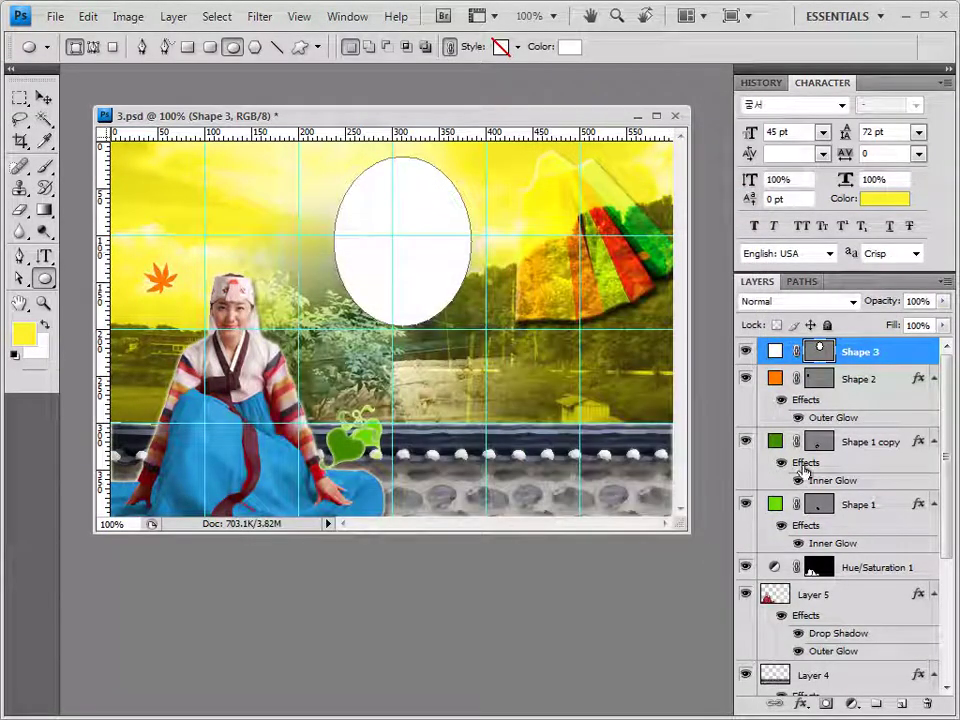
Add a default Outer Glow to the white ellipse and set its layer opacity to 70%.
click(800, 704)
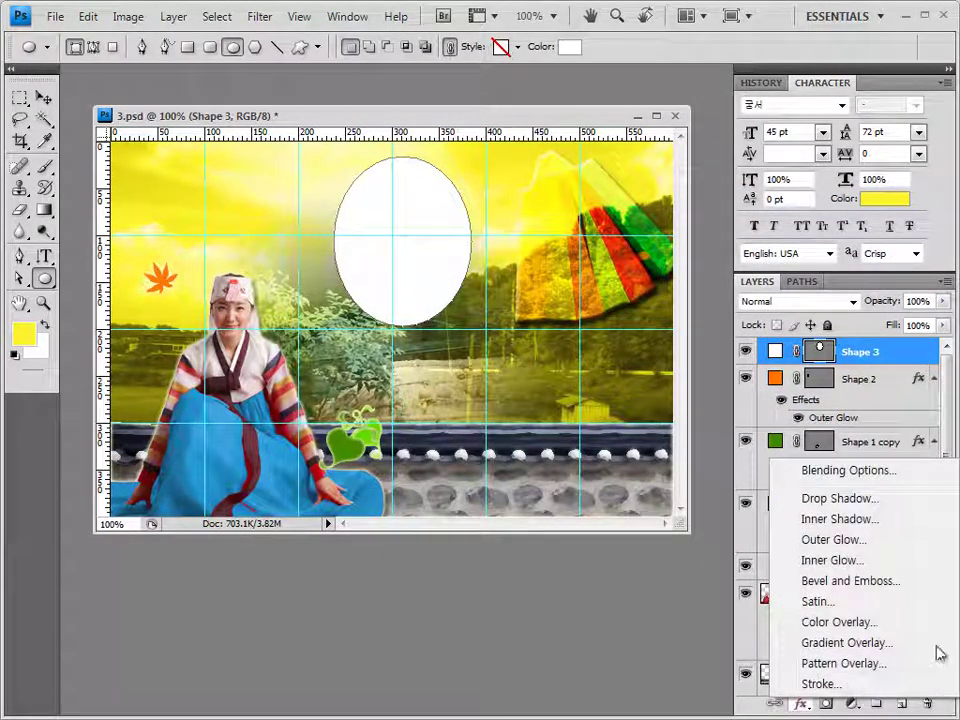
click(861, 543)
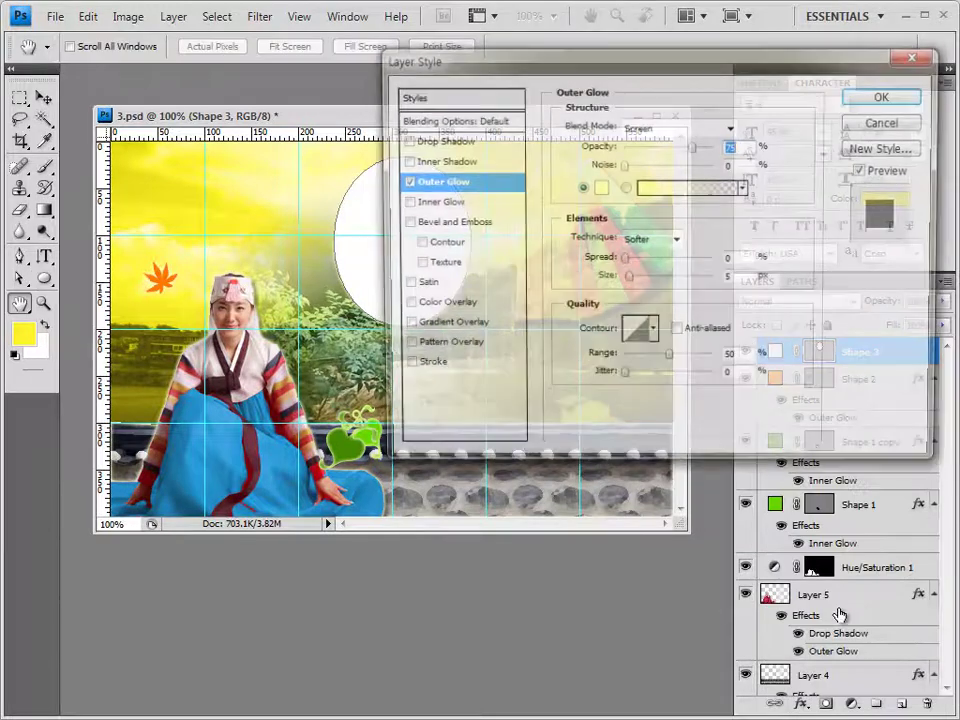
click(886, 95)
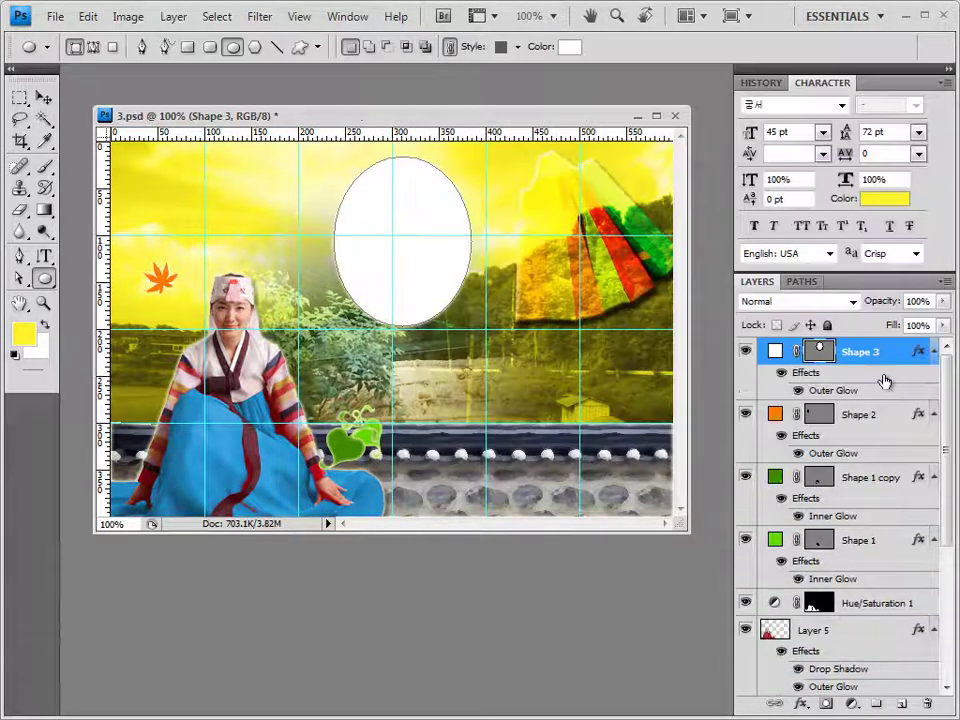
text(7)
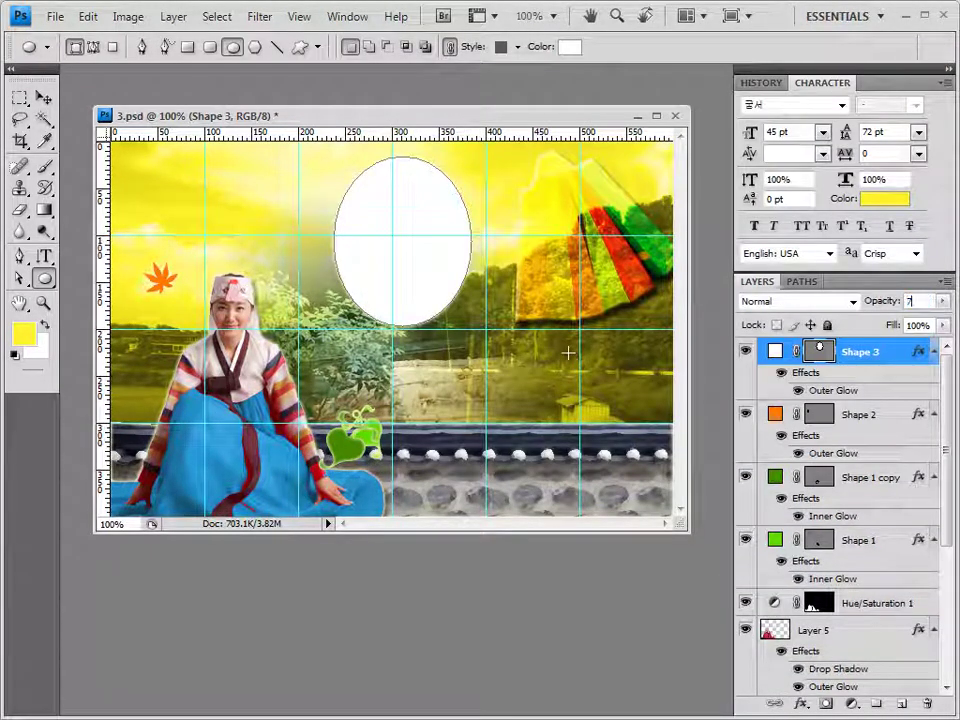
text(0)
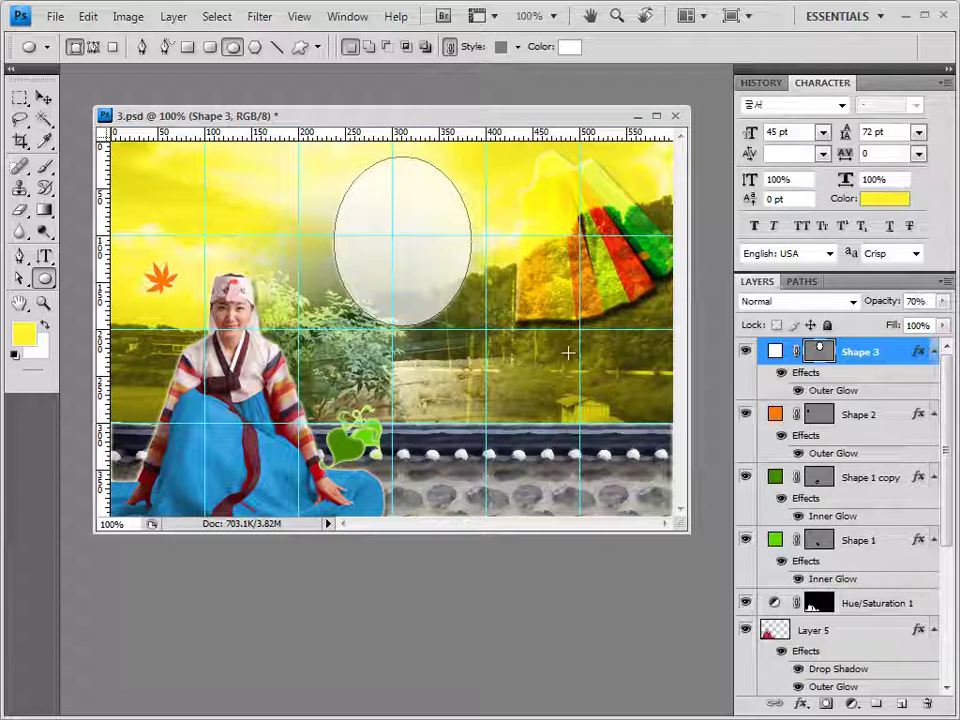
Scale the white ellipse to about 169% width and 182% height and move it so it extends past the canvas's top edge.
click(43, 97)
drag(407, 279, 375, 272)
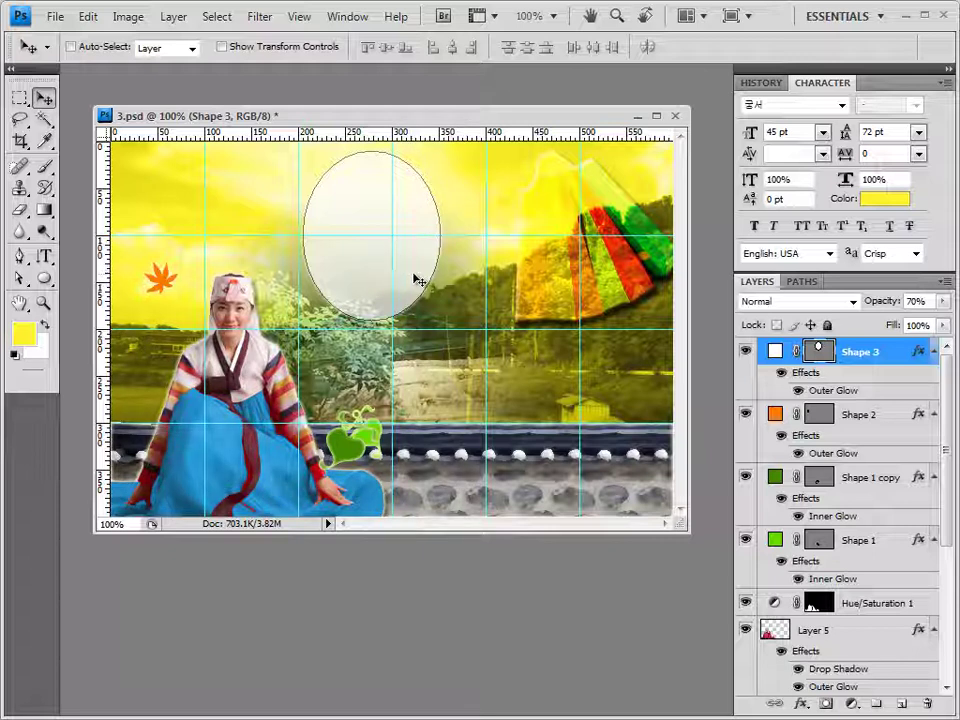
key(ctrl+t)
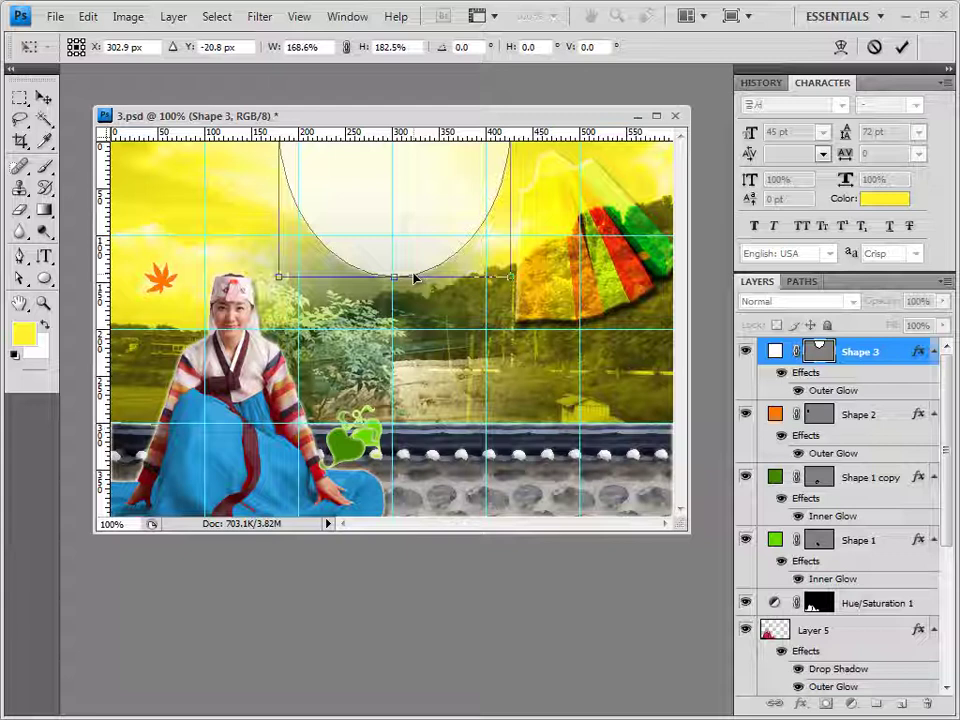
key(Return)
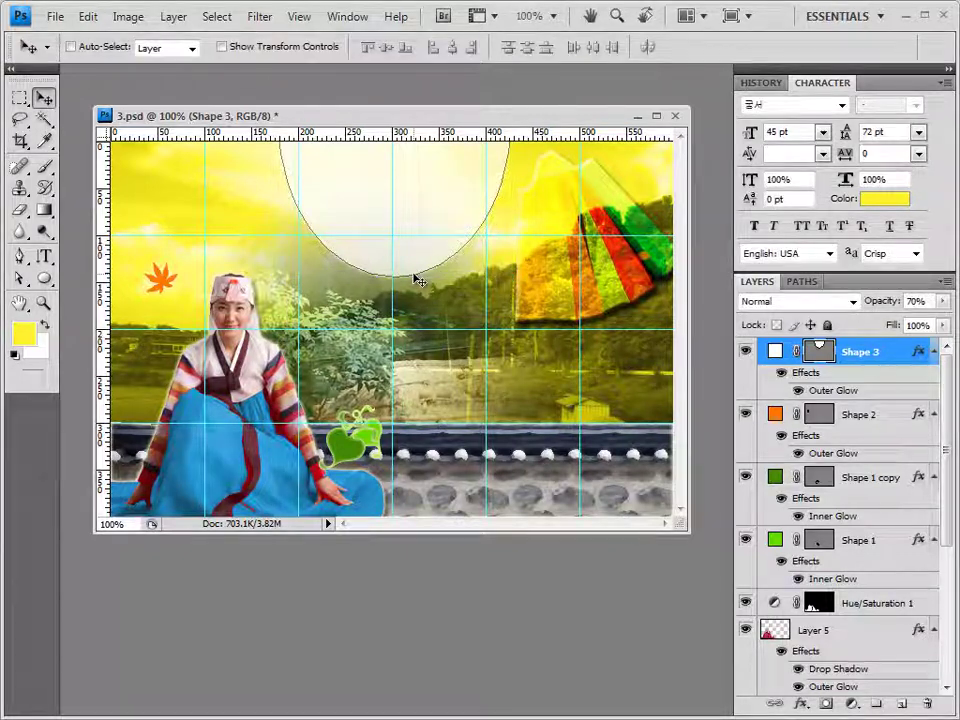
Set the size of the white ellipse's Outer Glow to 15 px.
double_click(851, 392)
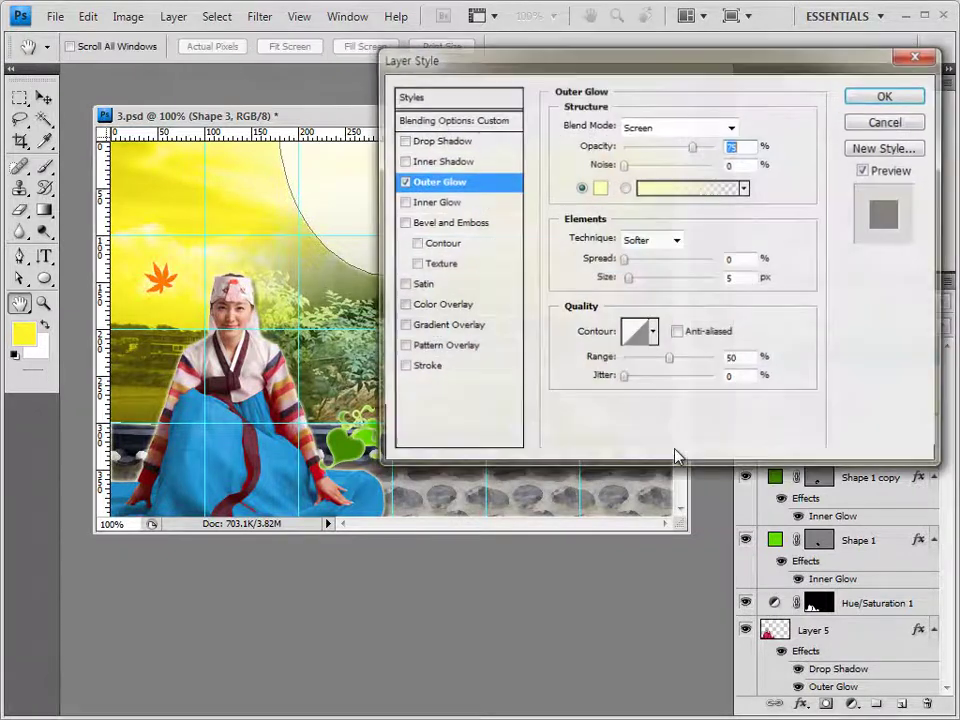
double_click(731, 277)
text(15)
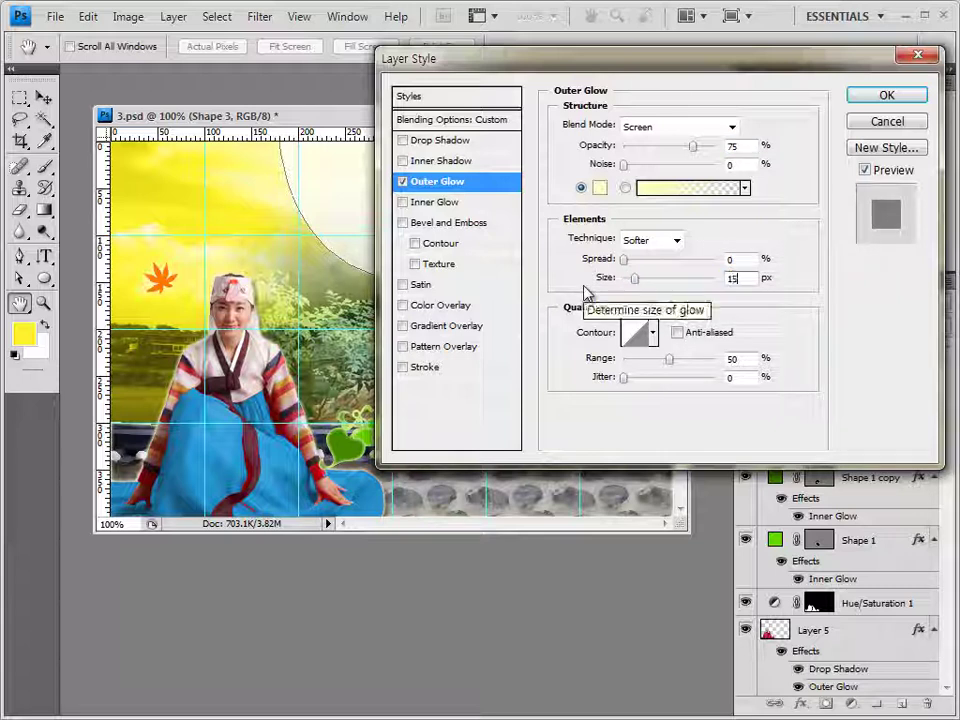
drag(478, 68, 531, 71)
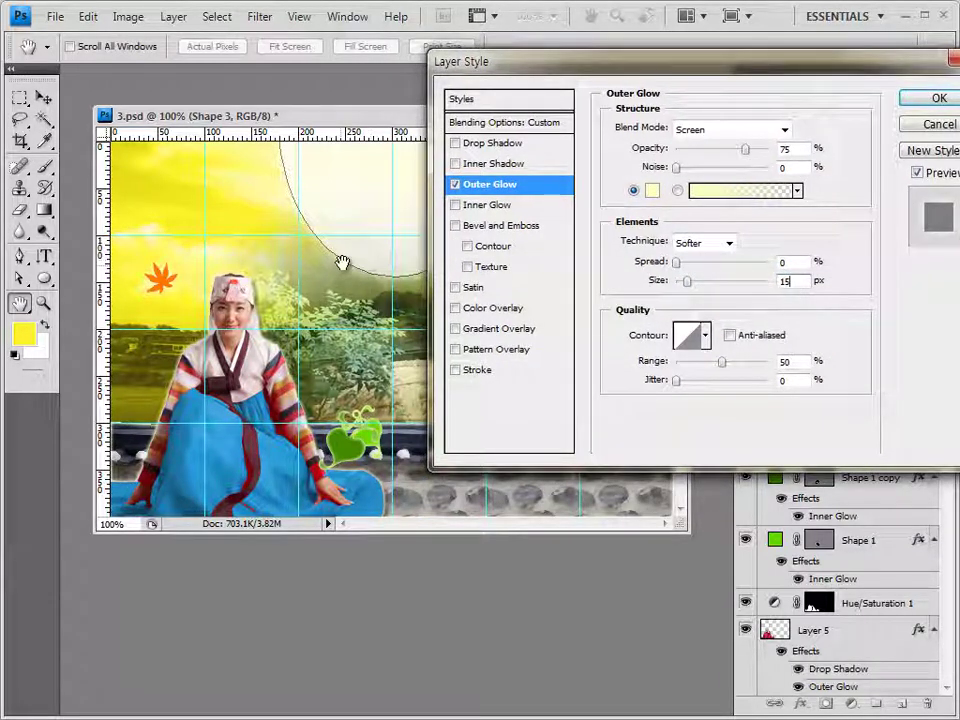
click(939, 98)
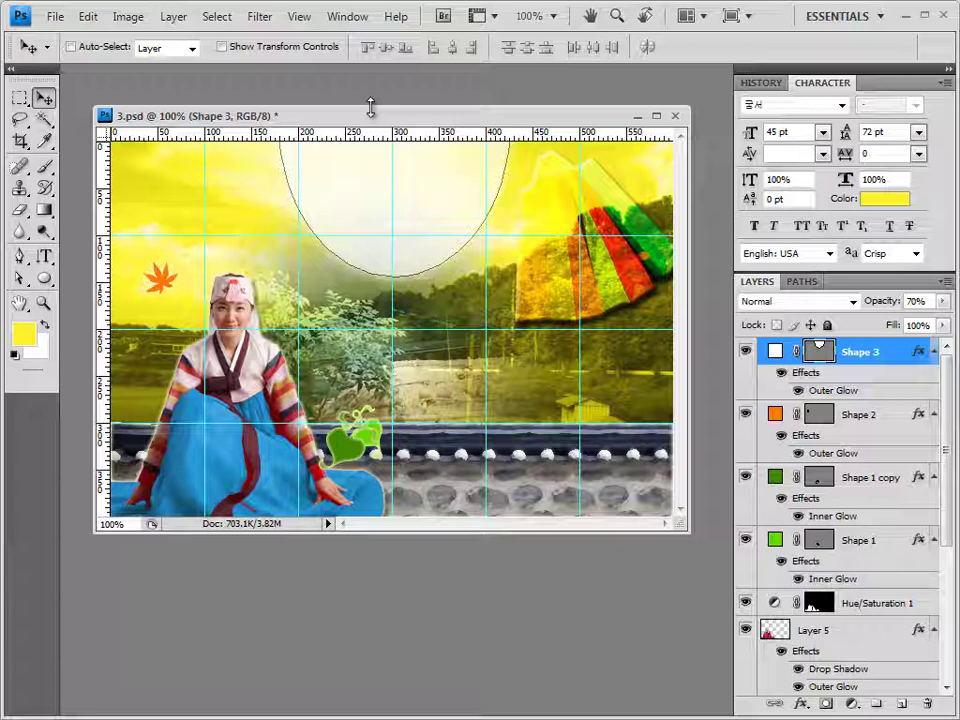
Add the horizontal text "즐거운 한가위 되세요" on two lines in the 궁서 font at 36 pt.
click(43, 256)
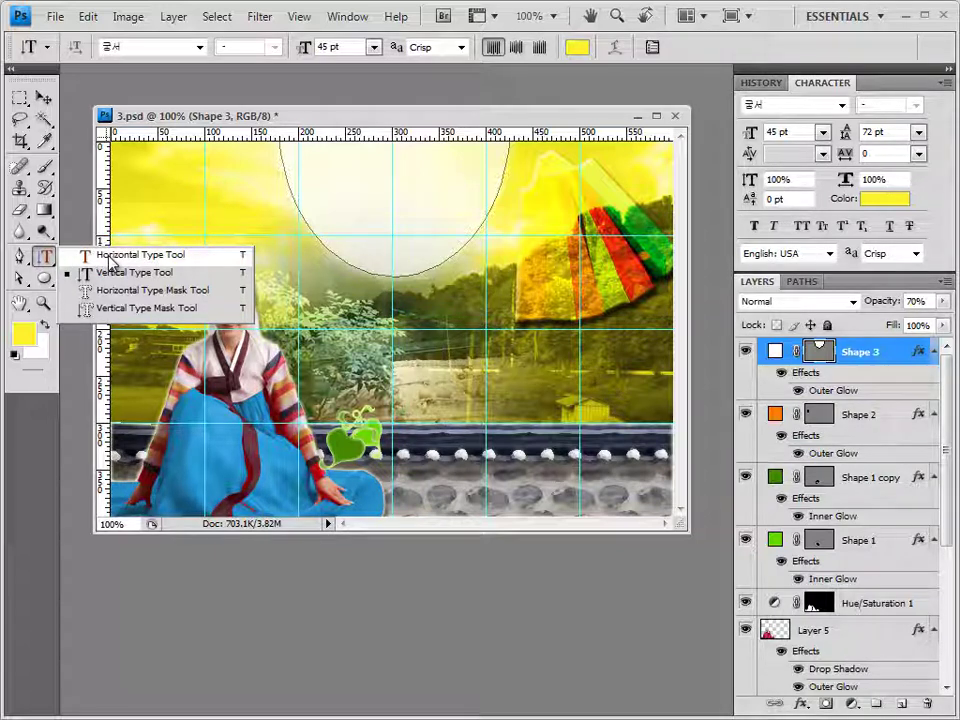
click(130, 256)
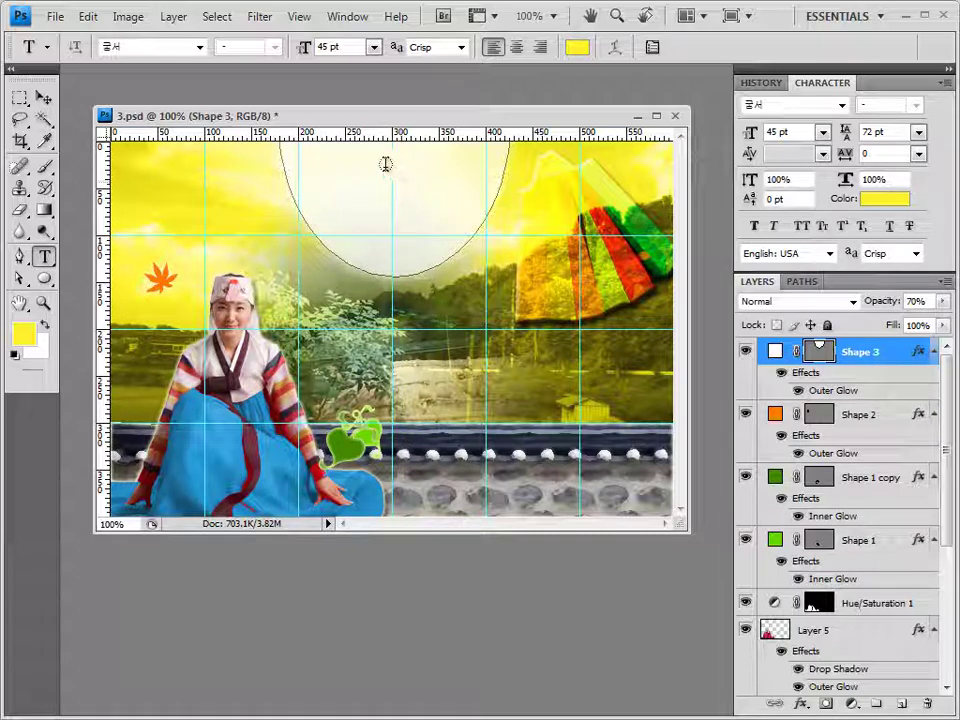
click(320, 318)
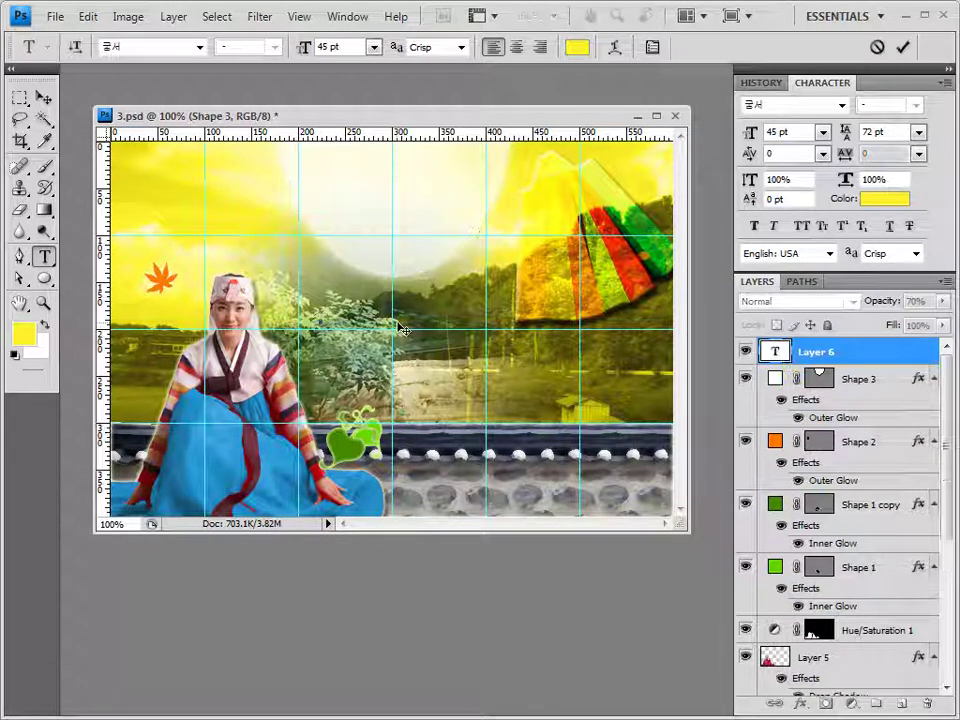
click(199, 47)
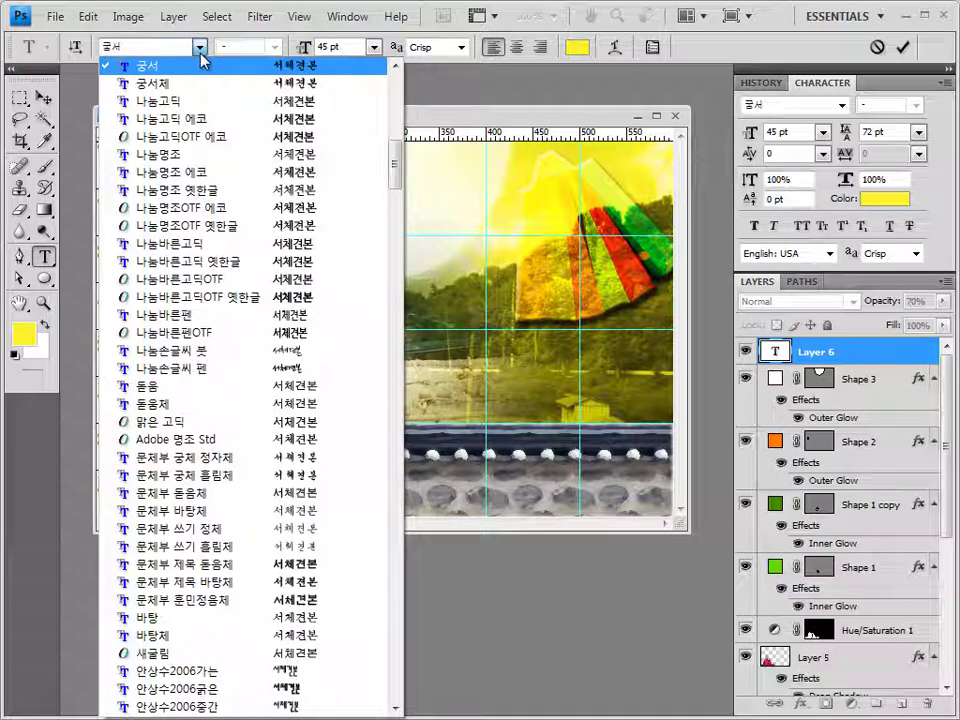
click(200, 58)
key(Tab)
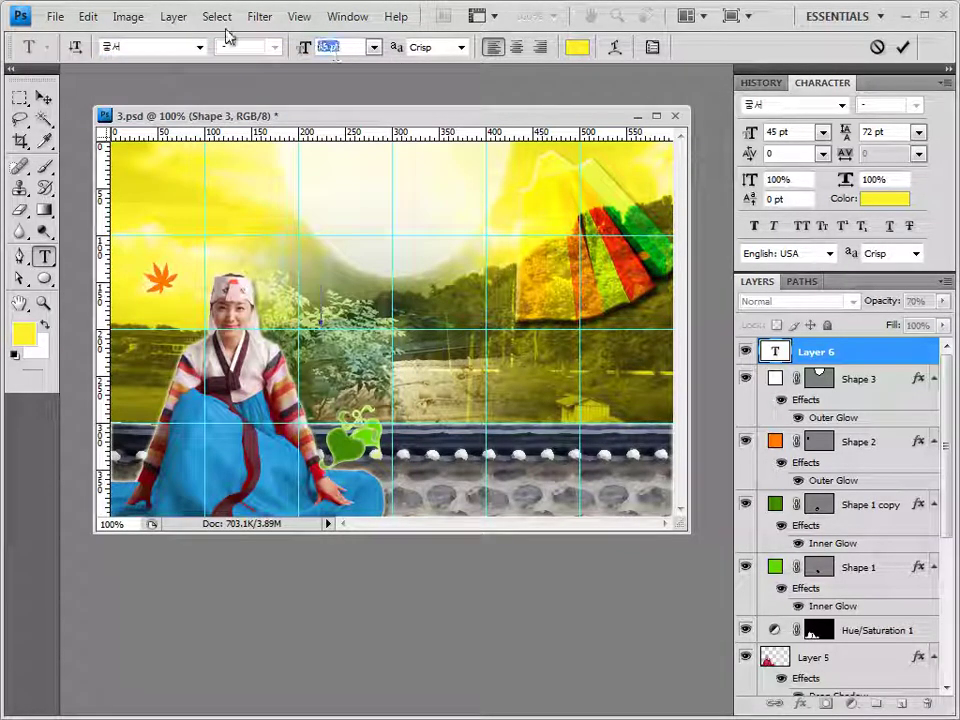
text(36)
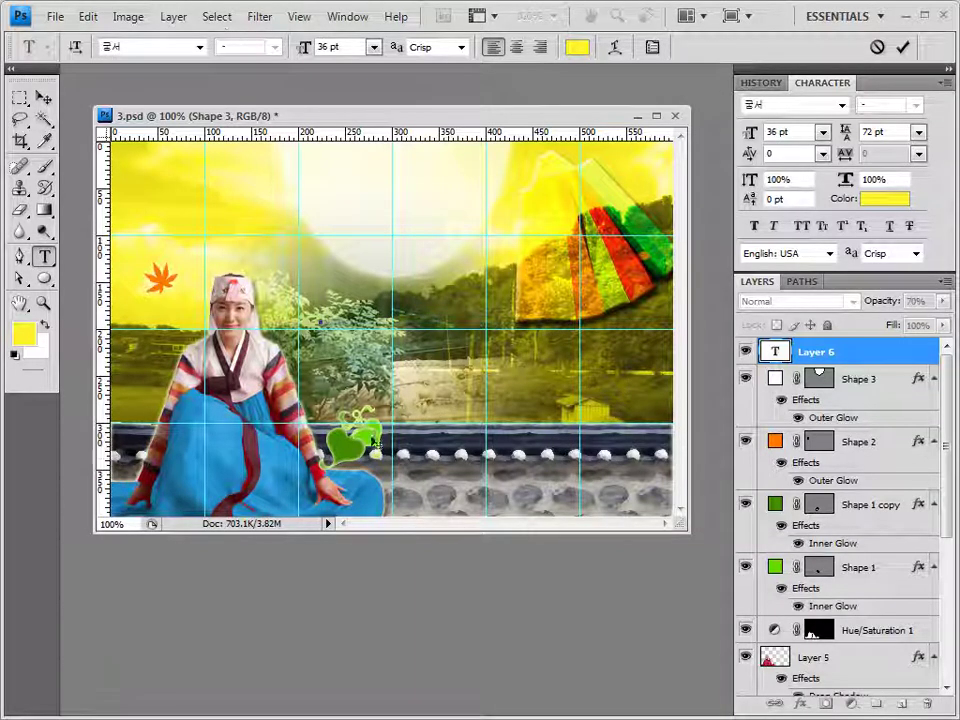
text(즐거운 한가위 되세요)
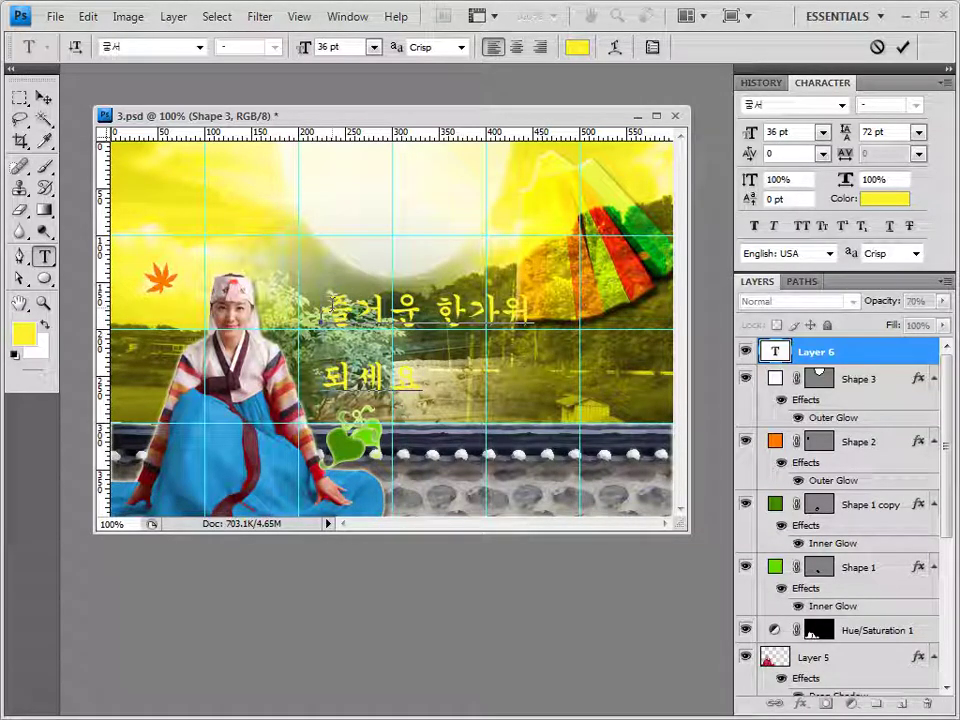
Center-align both lines of the greeting text and set their leading to 48 pt.
drag(332, 306, 420, 385)
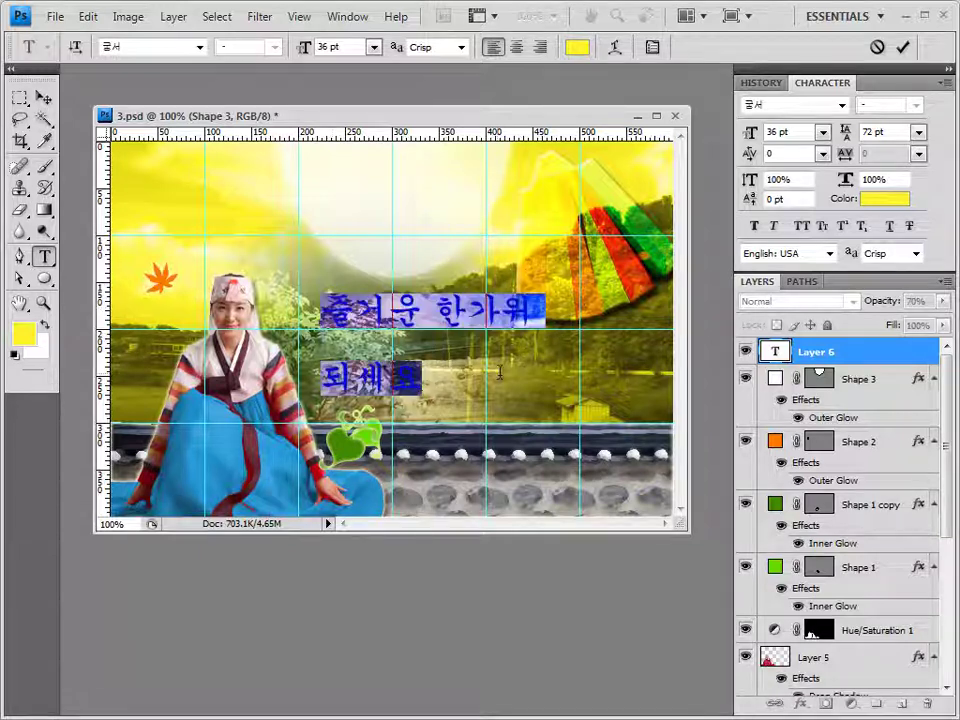
click(518, 47)
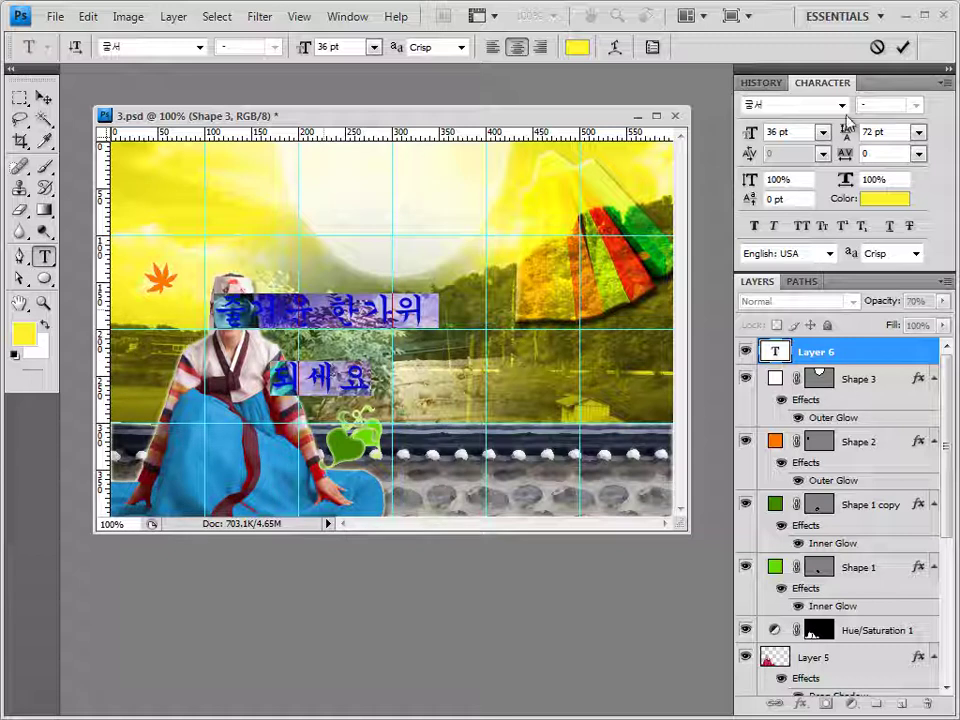
click(918, 132)
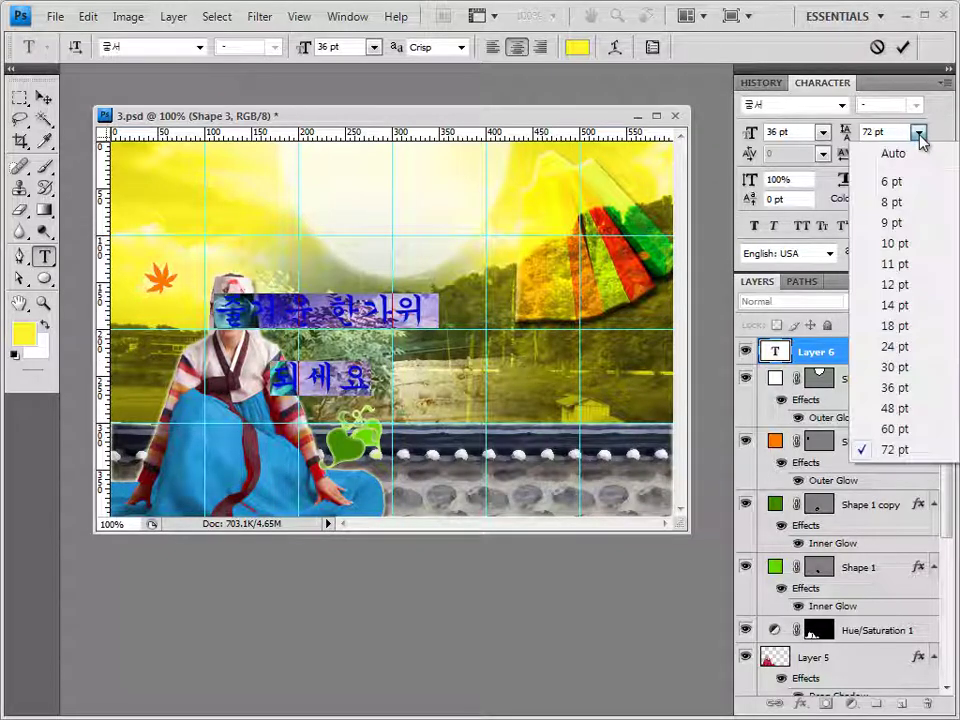
click(900, 409)
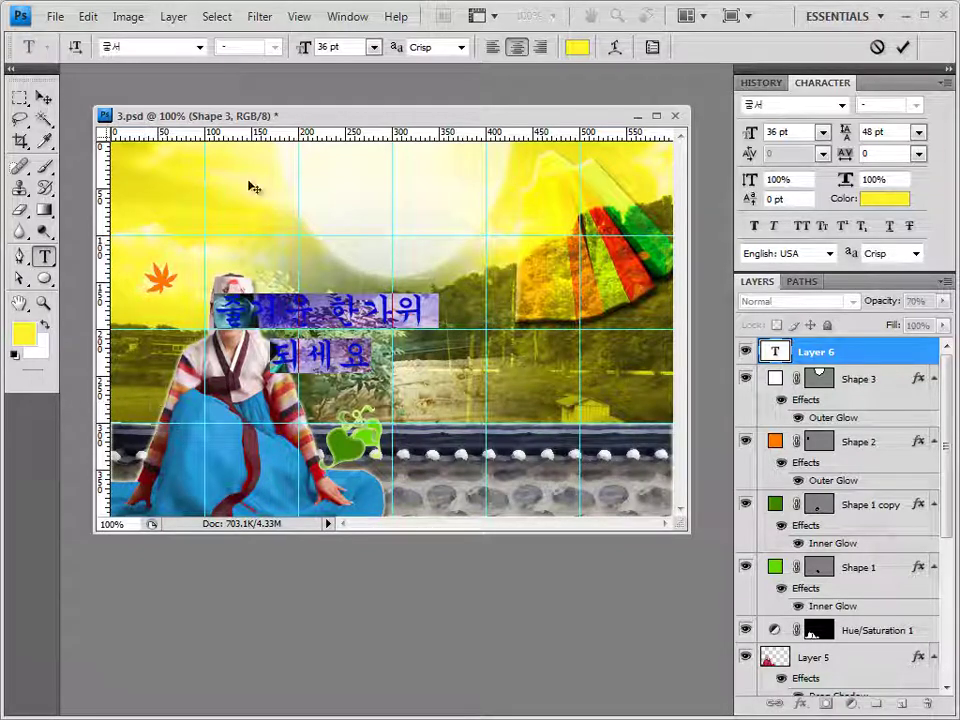
double_click(803, 352)
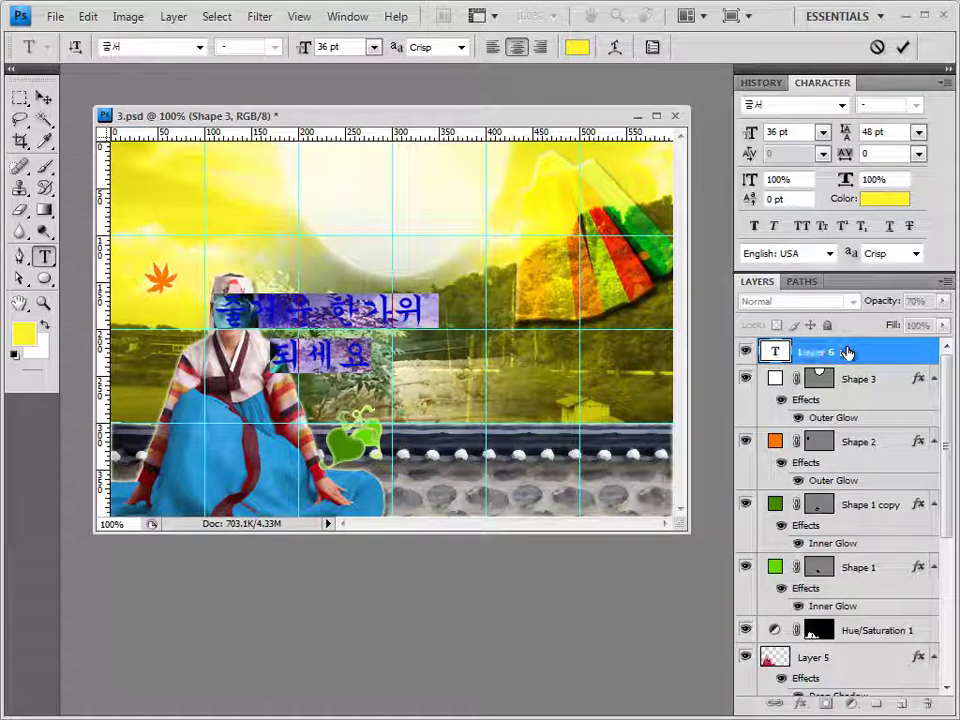
click(847, 352)
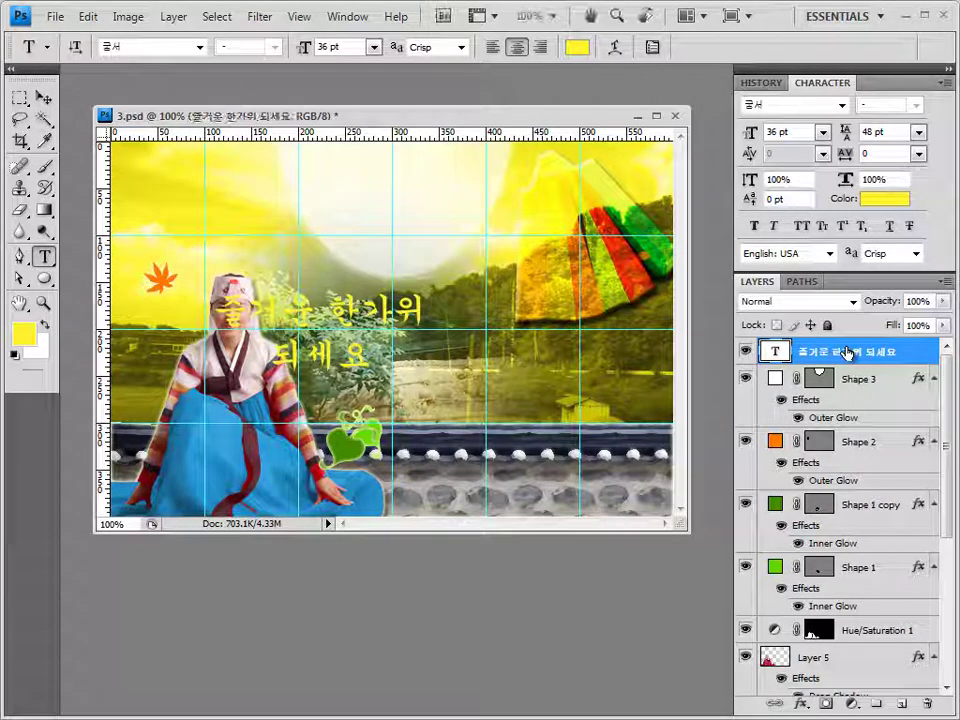
Add a Gradient Overlay to the greeting text and set the gradient's starting color stop to ffe400.
click(801, 705)
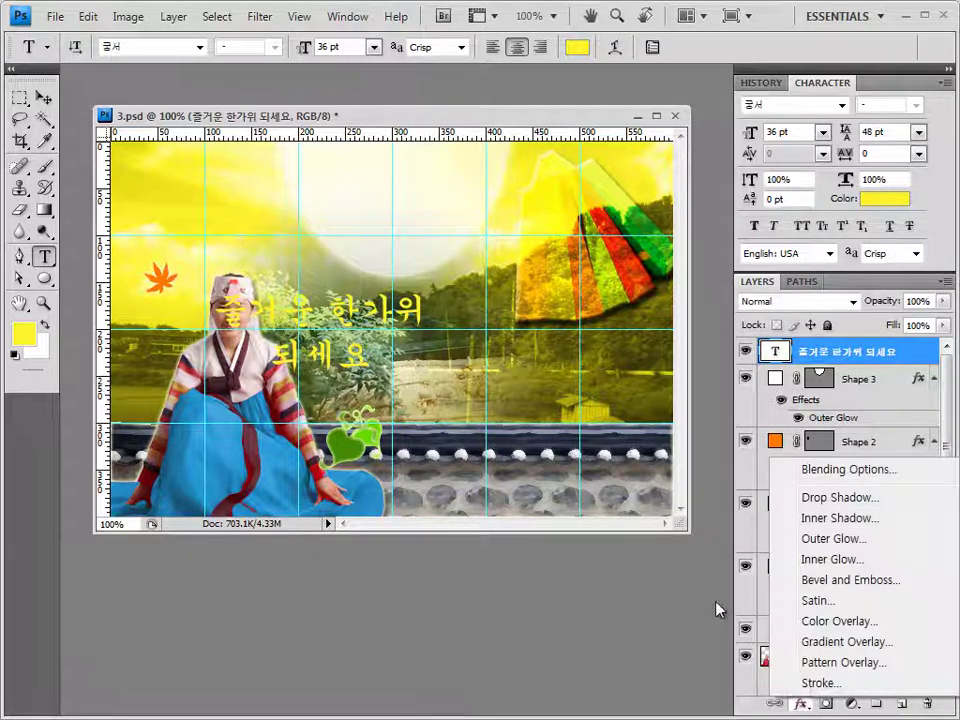
click(848, 641)
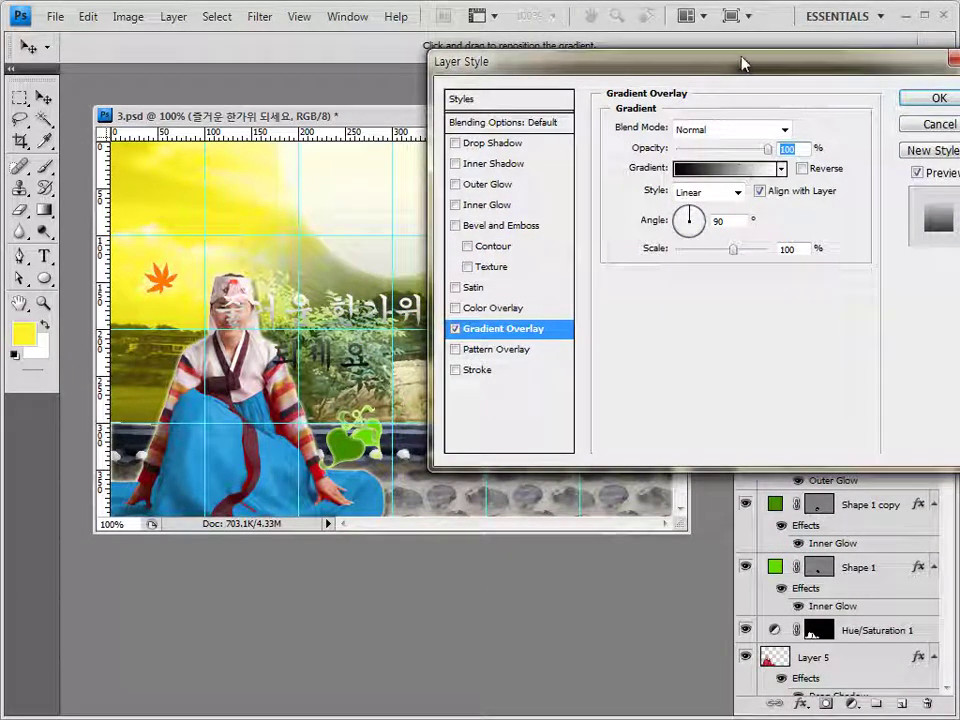
drag(556, 61, 449, 149)
click(603, 258)
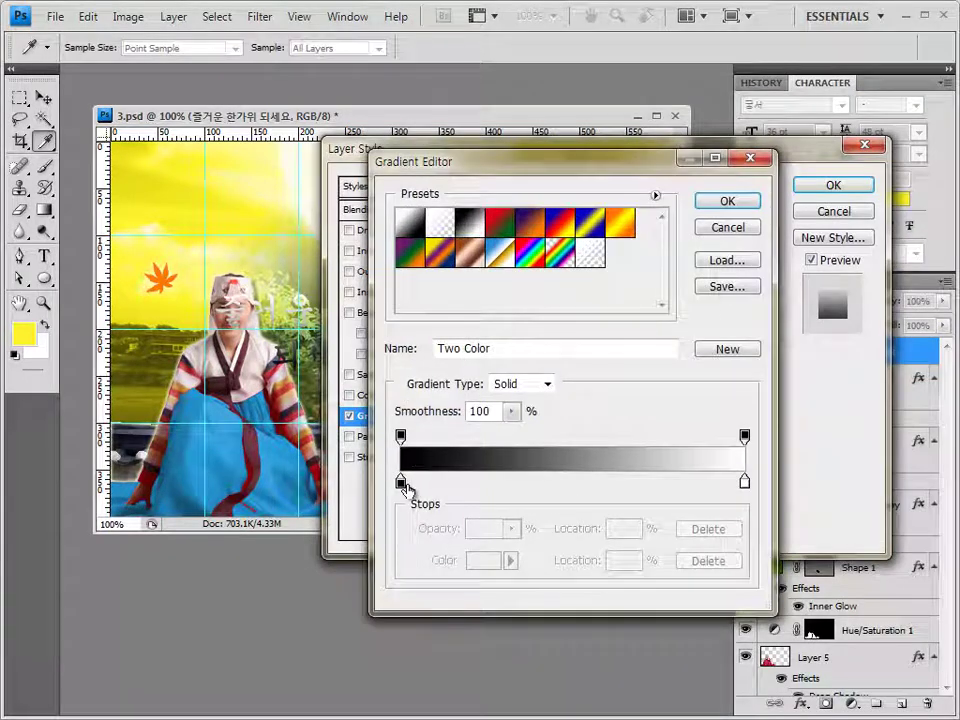
click(400, 482)
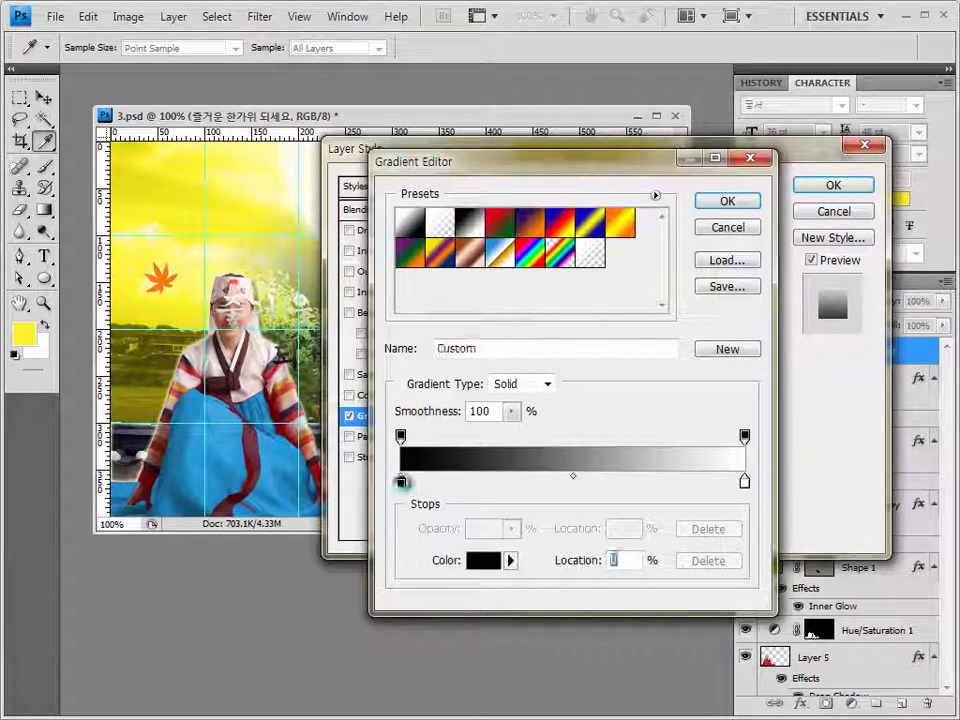
double_click(400, 482)
drag(557, 516, 594, 516)
text(ffe400)
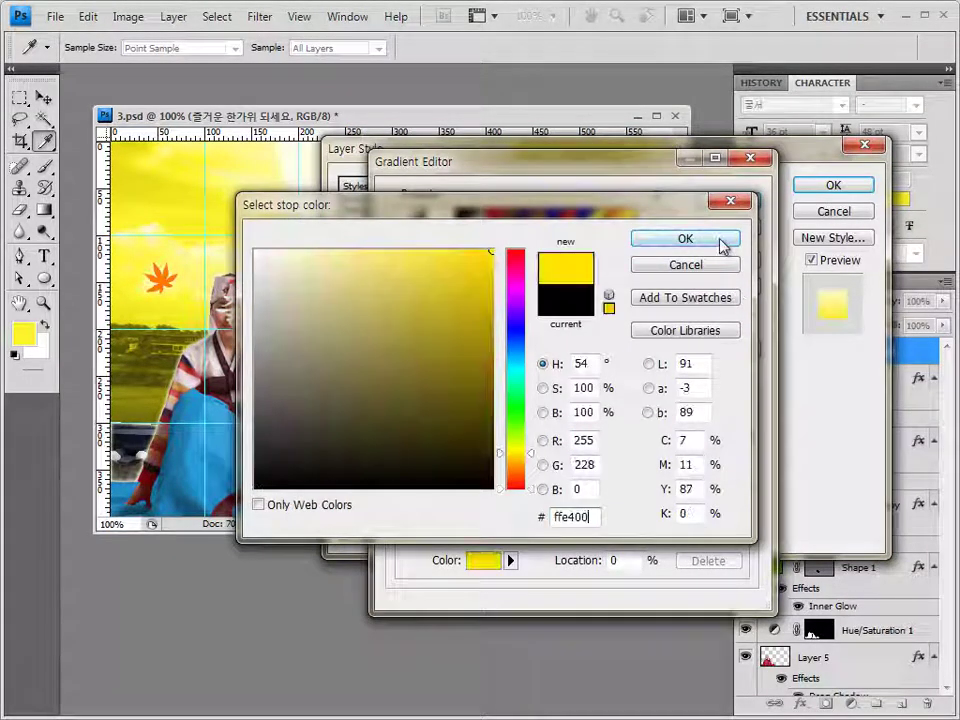
click(685, 238)
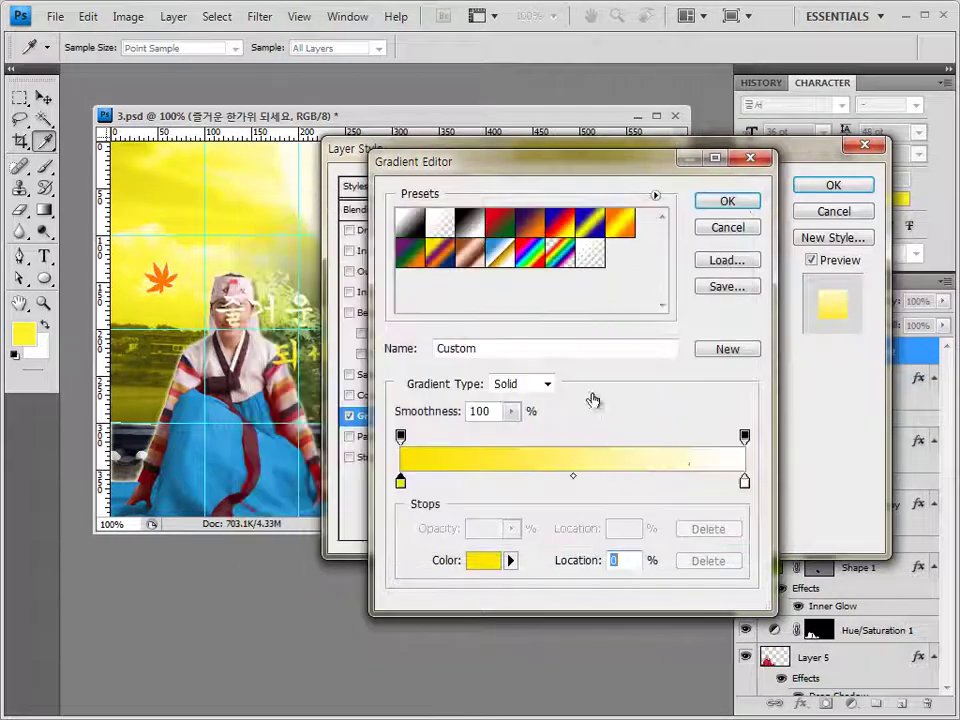
Set the ending color stop of the text's gradient to ef8d31 and accept the gradient.
double_click(745, 485)
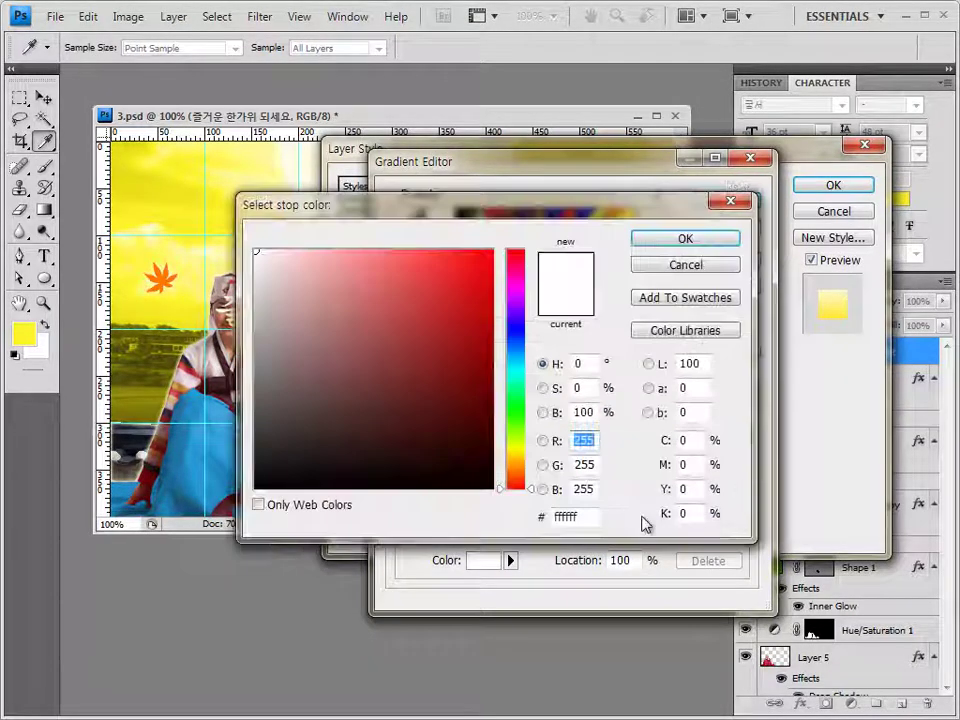
double_click(589, 518)
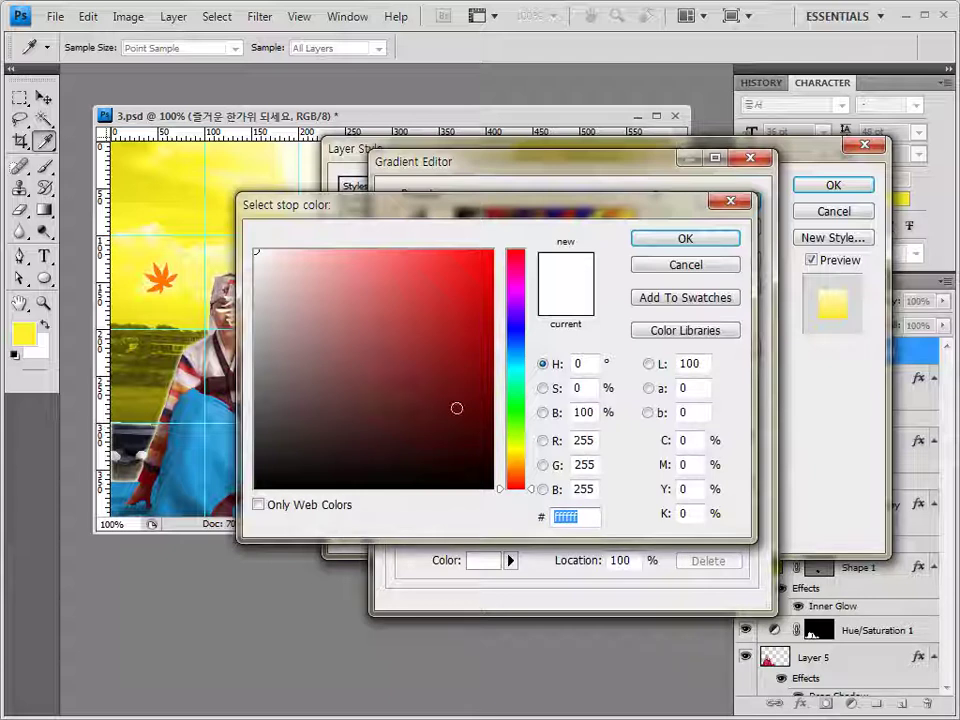
text(ef8d31)
click(685, 239)
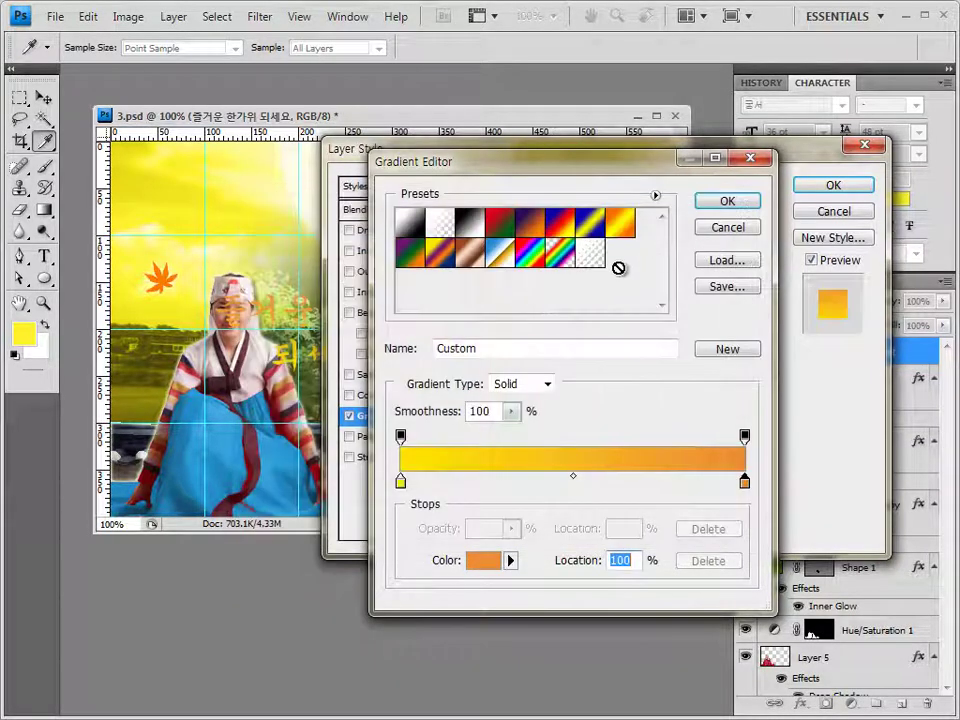
click(743, 204)
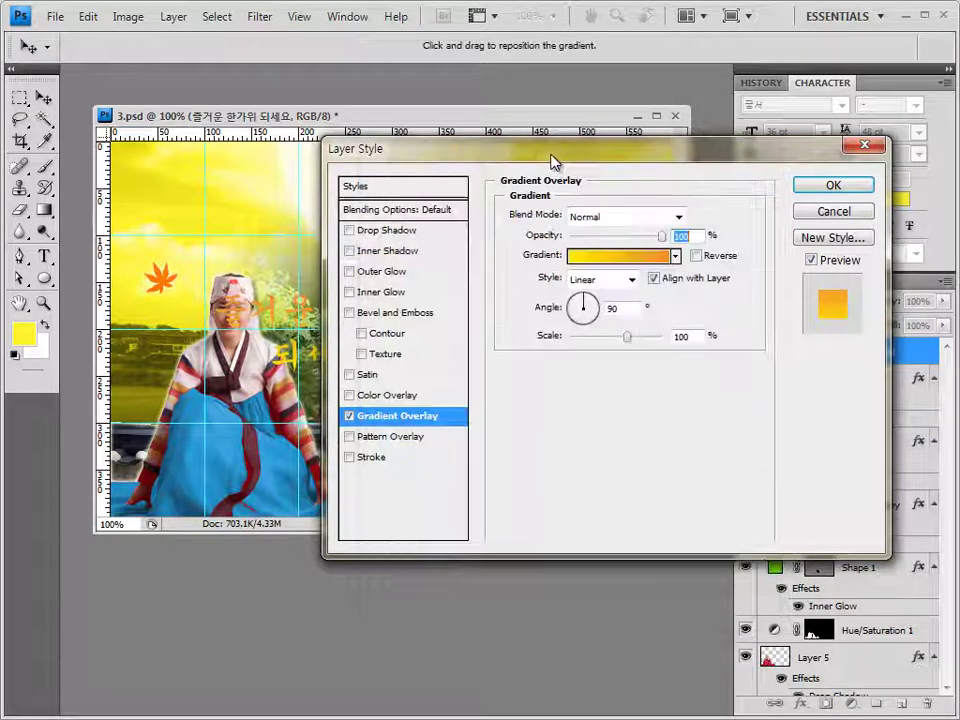
Add a default Drop Shadow to the greeting text and apply the layer style.
drag(597, 163, 612, 274)
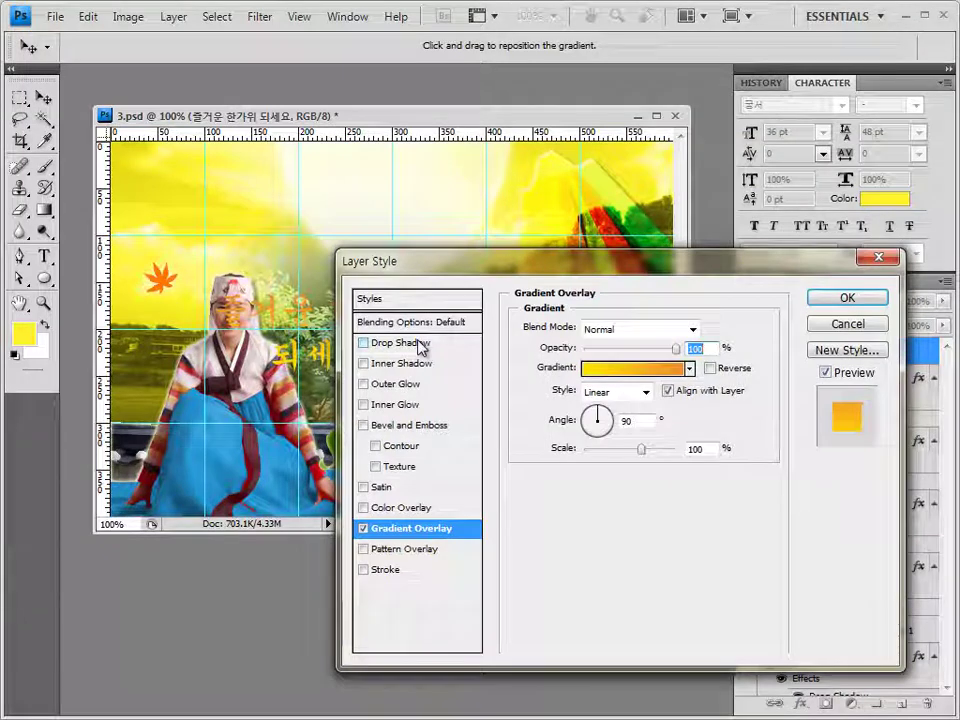
click(420, 345)
click(849, 299)
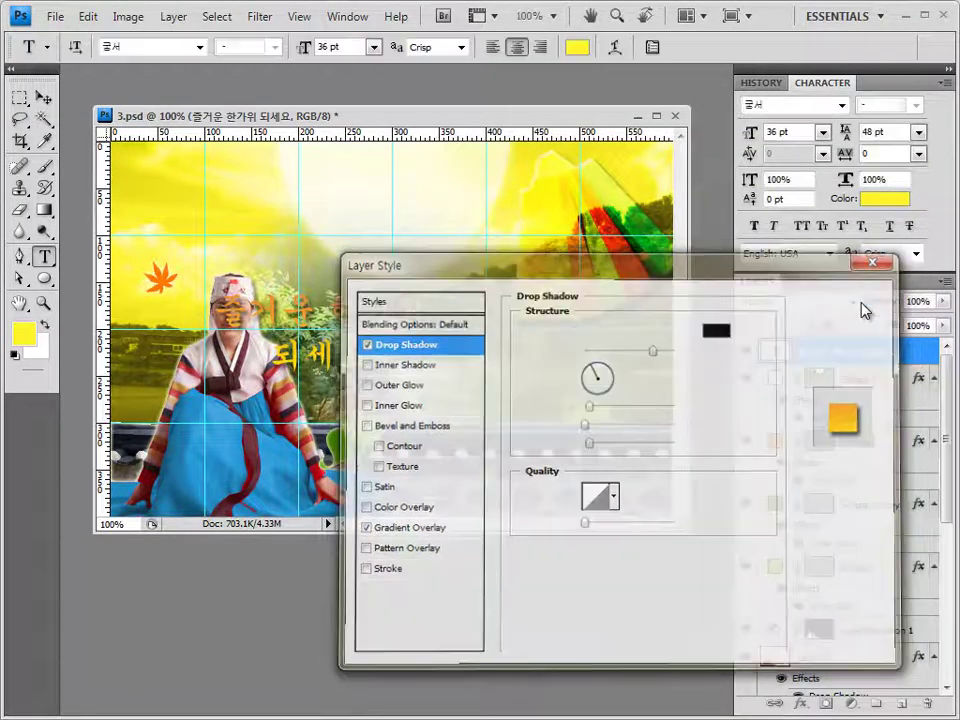
Move the greeting text onto the white ellipse and nudge it down to sit inside it.
key(v)
drag(367, 373, 439, 229)
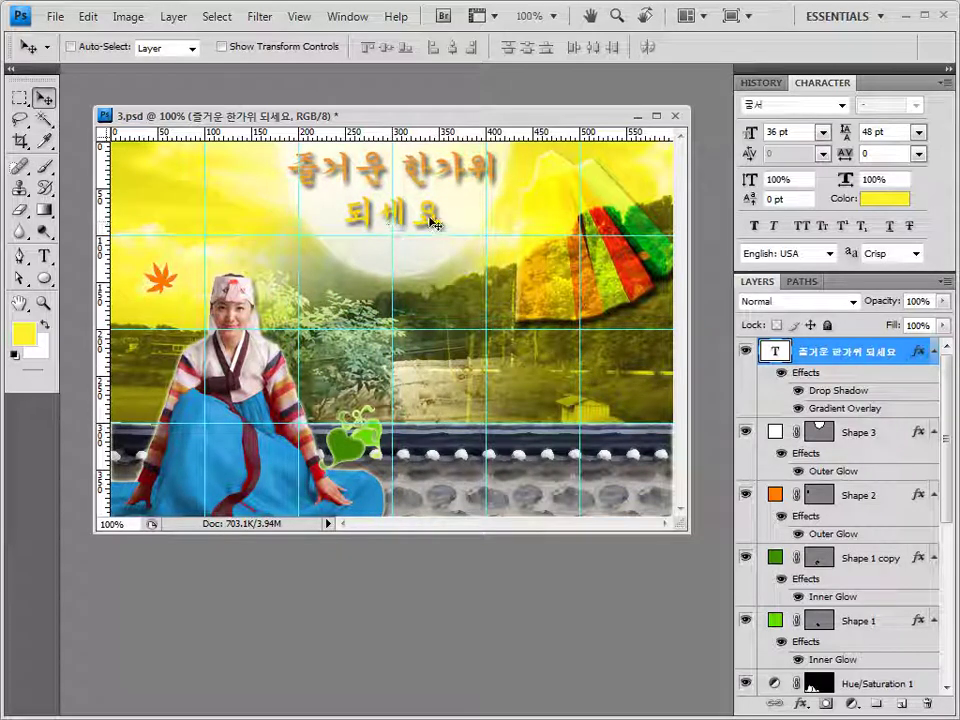
key(Down)
key(Down)
key(Down)
key(Down)
key(Down)
key(Down)
key(Down)
key(Down)
key(Down)
key(Down)
key(Down)
key(Down)
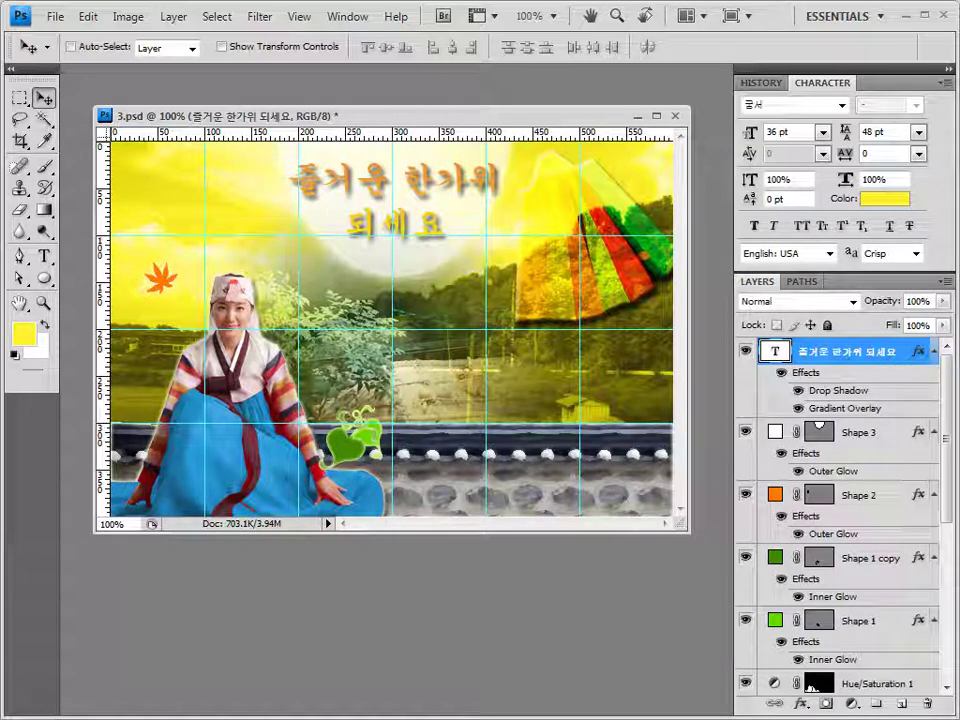
Warp the greeting text with the horizontal Bulge style and a 20% bend.
click(44, 256)
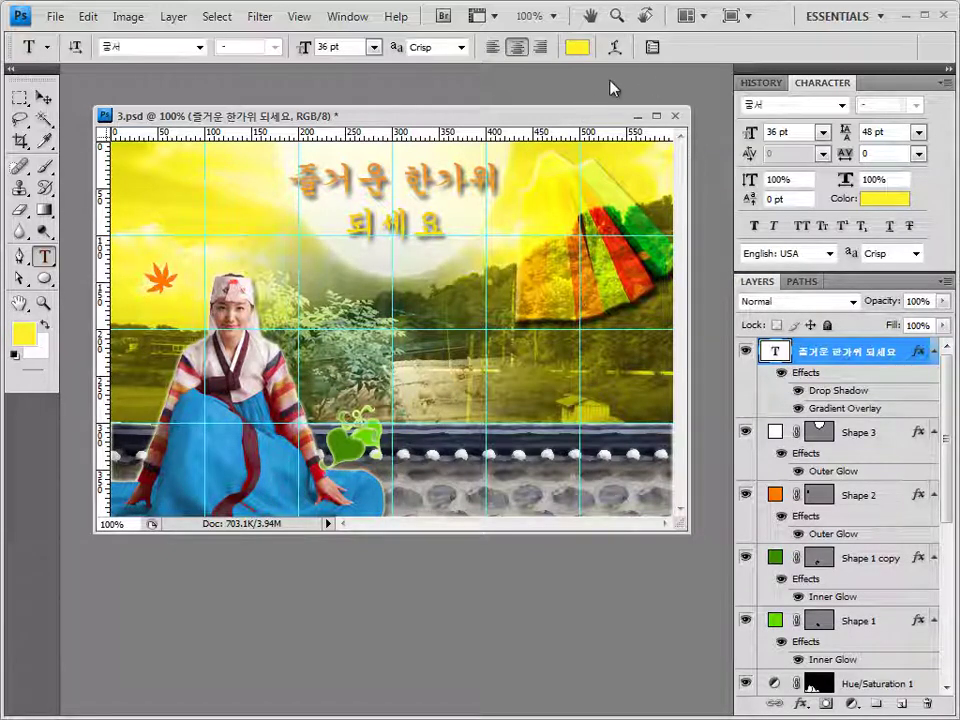
click(617, 52)
drag(673, 163, 612, 188)
click(598, 226)
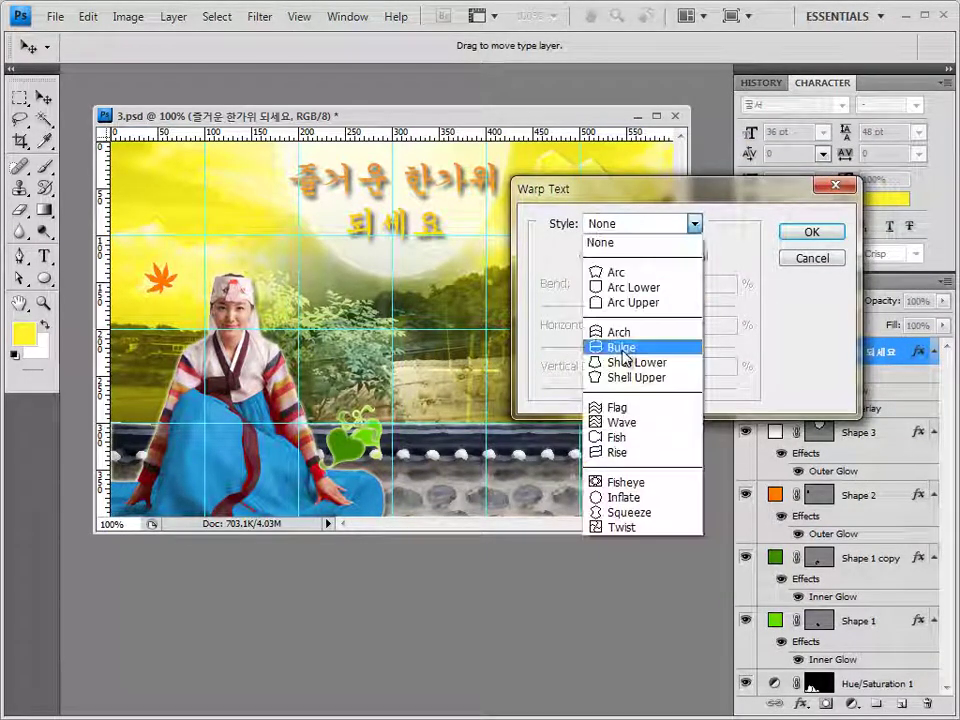
click(626, 347)
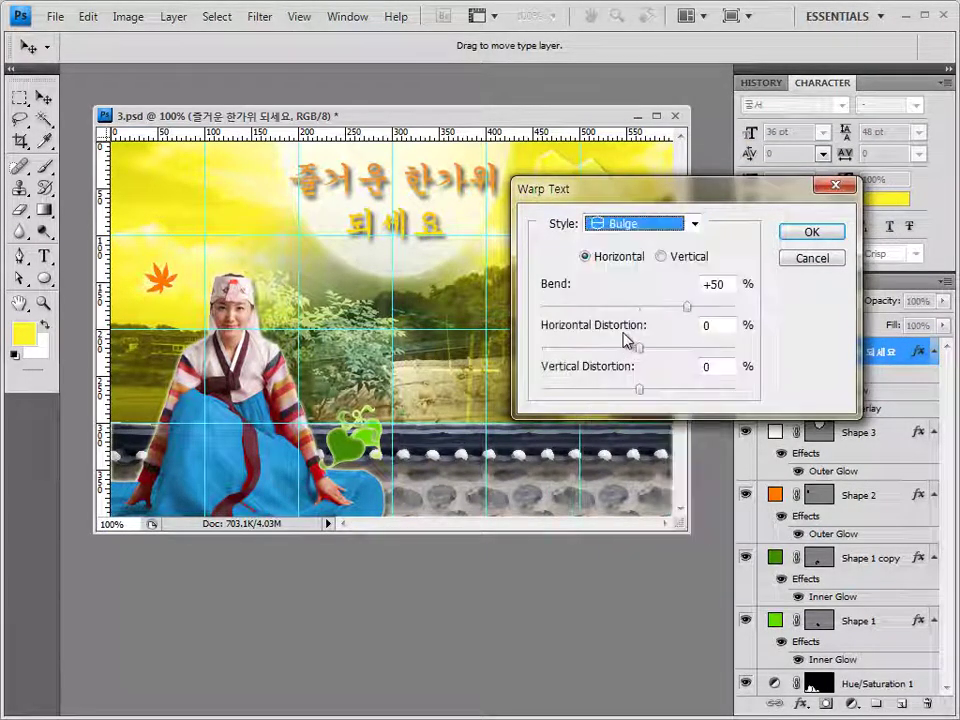
click(731, 284)
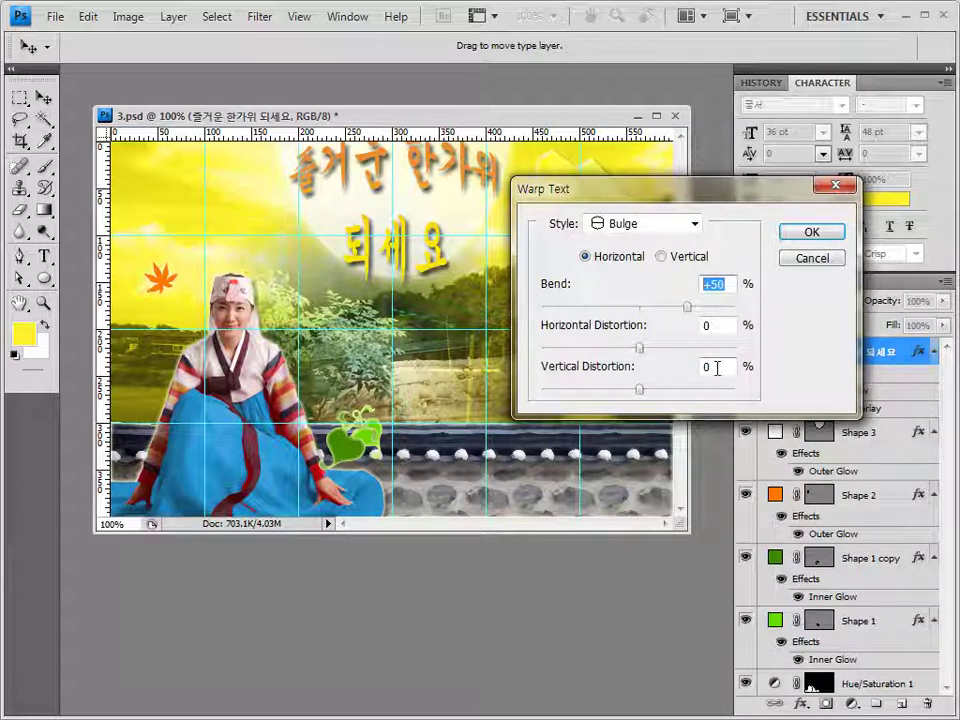
text(20)
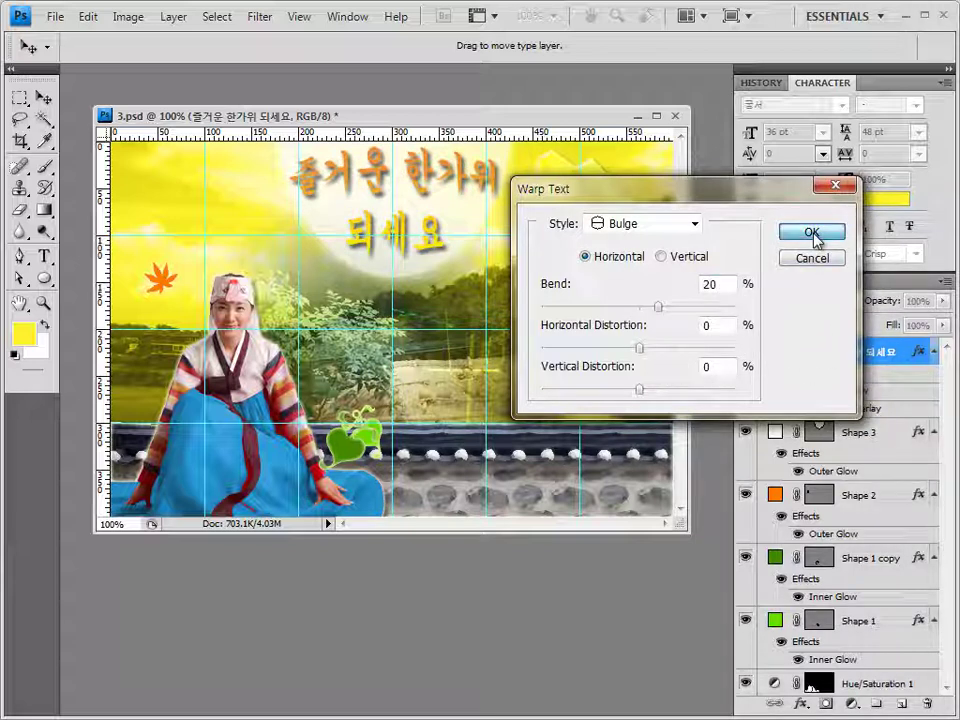
click(812, 236)
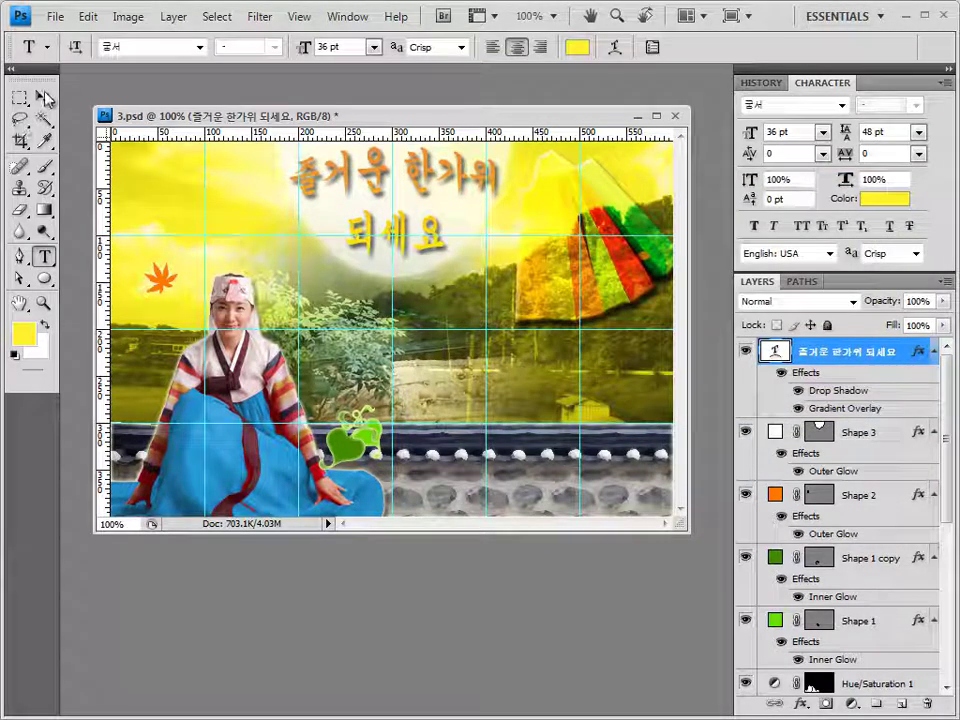
Start a new text line on the lower stone wall, set in Arial Bold at 25 pt.
click(43, 97)
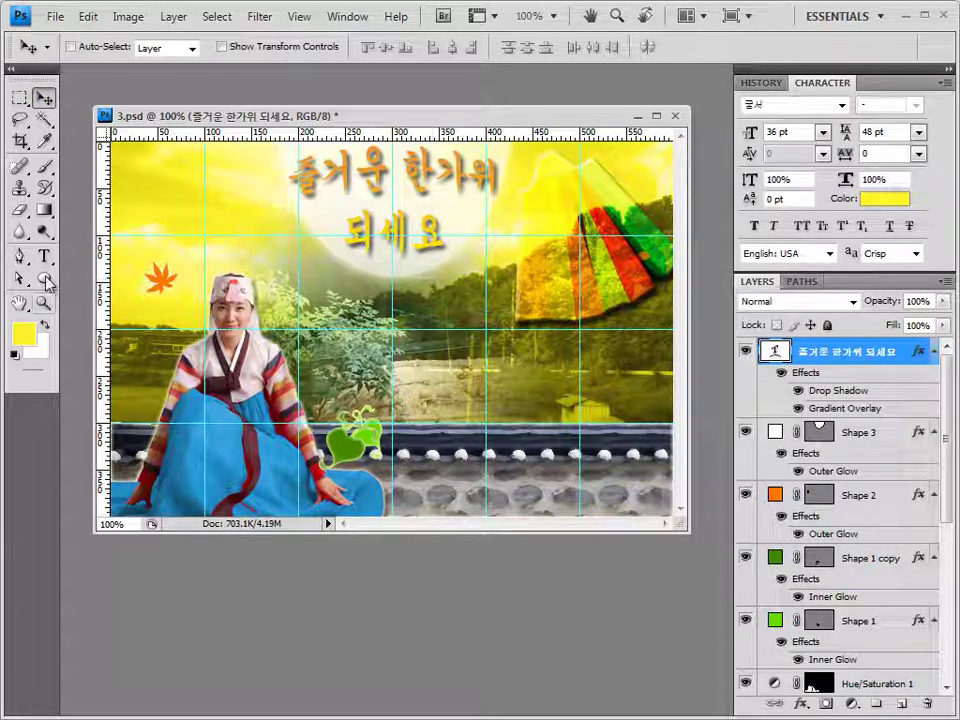
click(45, 259)
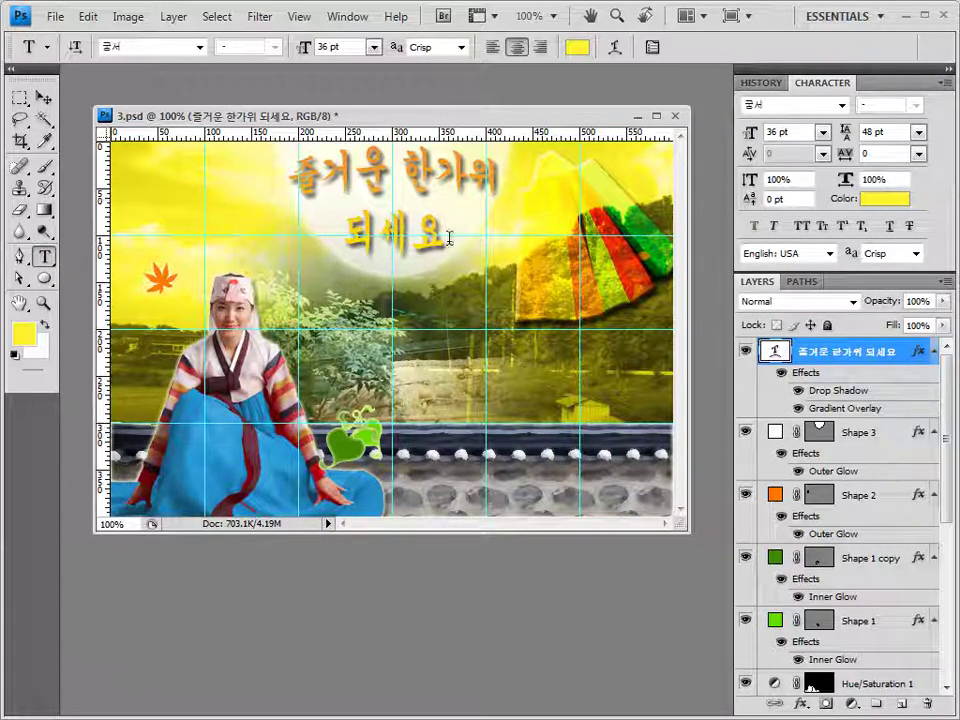
click(424, 503)
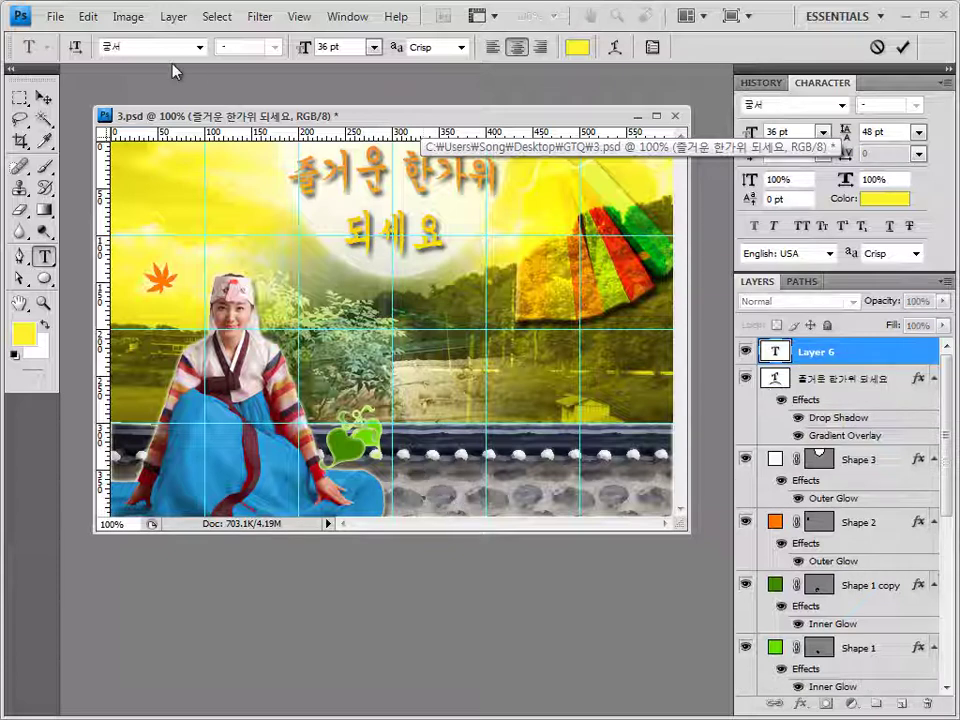
click(200, 47)
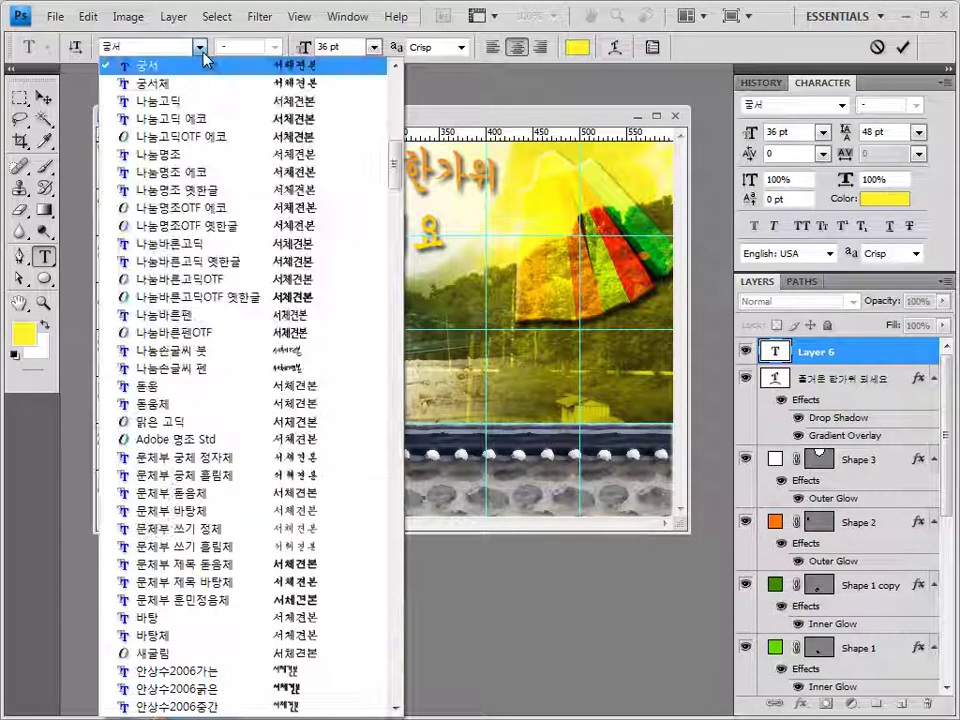
drag(400, 160, 371, 302)
click(154, 332)
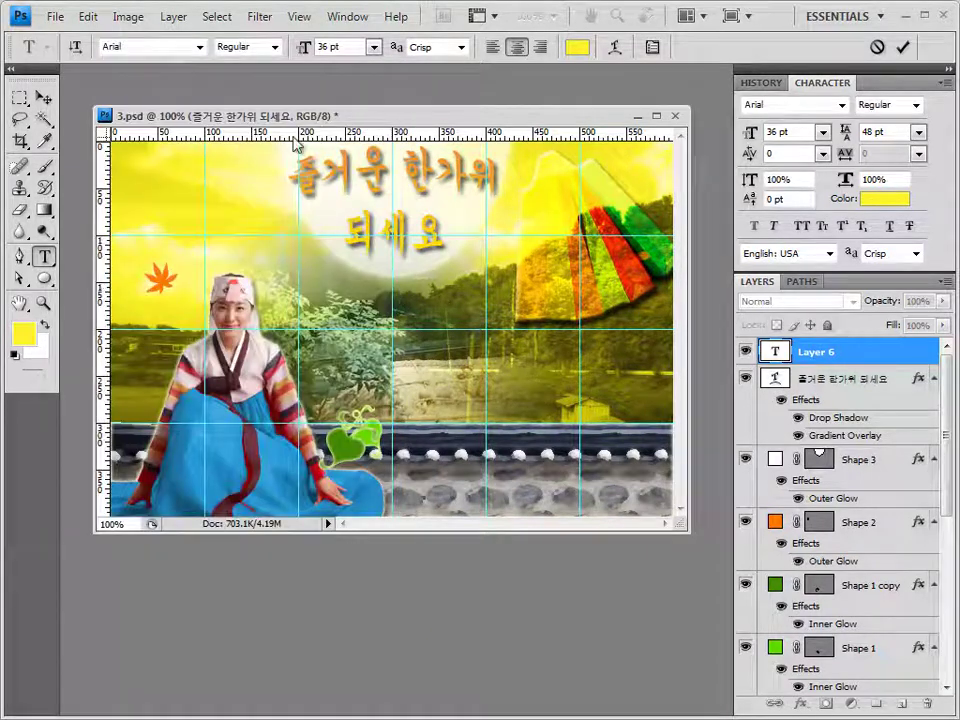
click(274, 46)
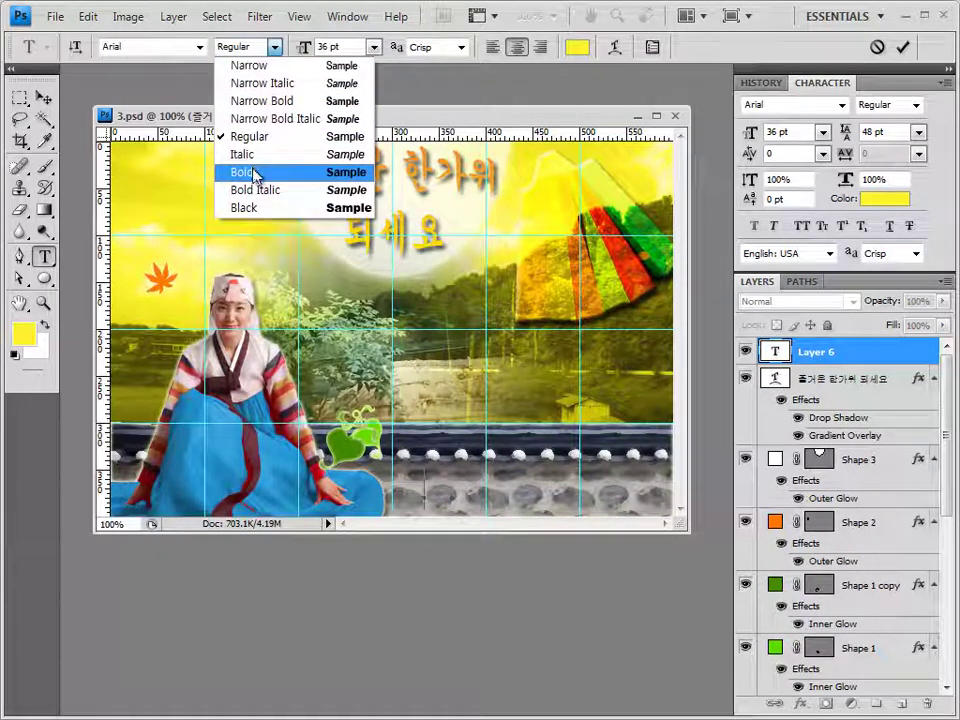
click(253, 171)
click(359, 50)
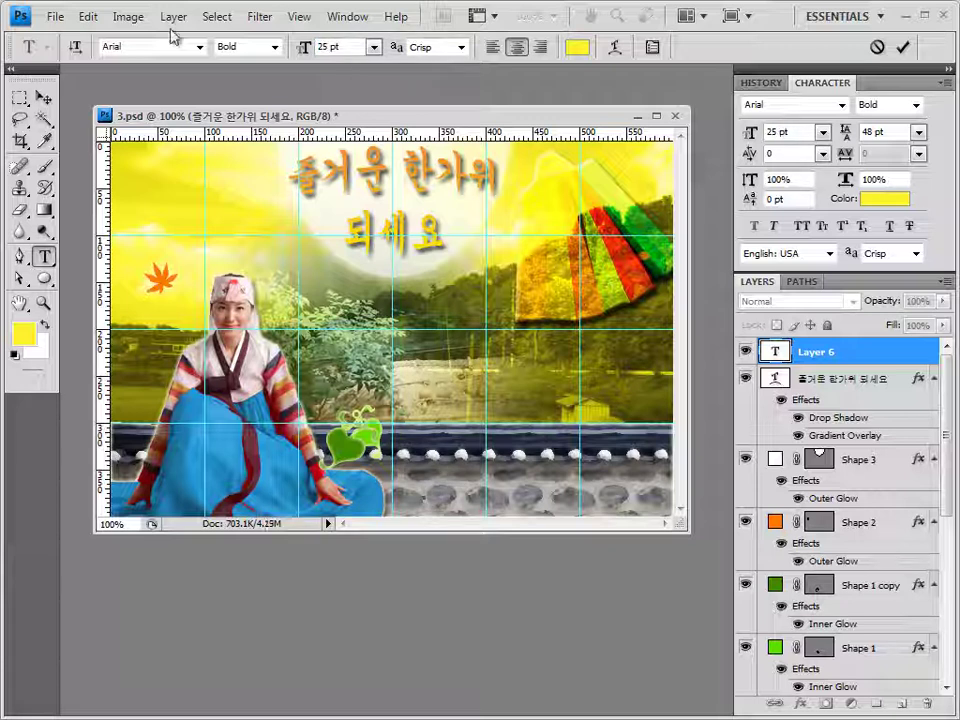
Set the text color to fffd4f, align it left, and enter "Happy Thanksgiving Day".
click(577, 47)
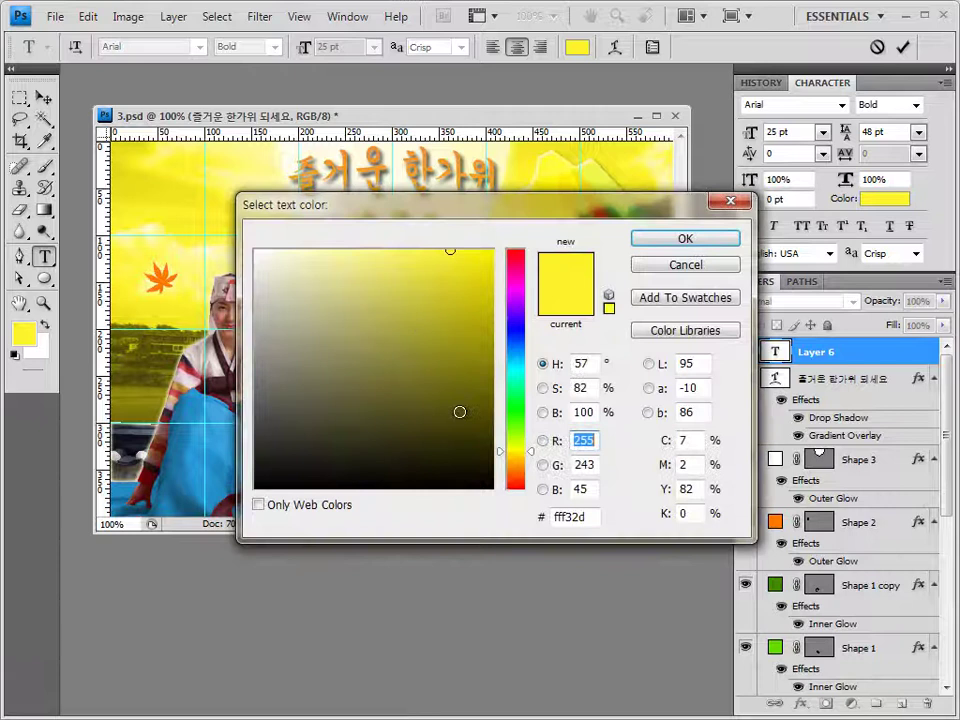
double_click(570, 517)
text(fffd4f)
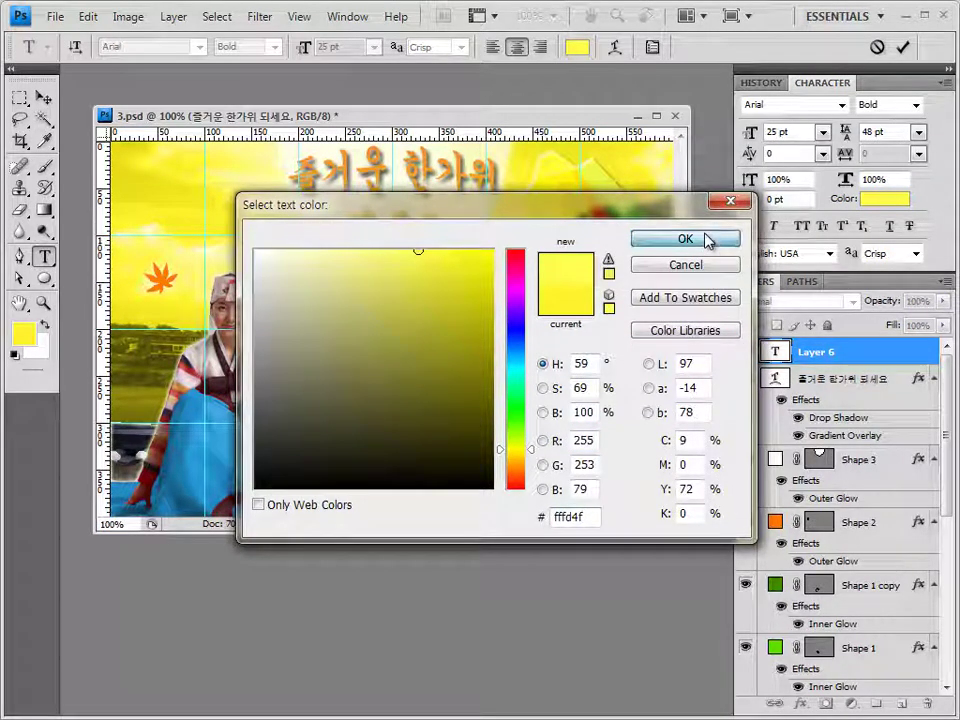
click(706, 239)
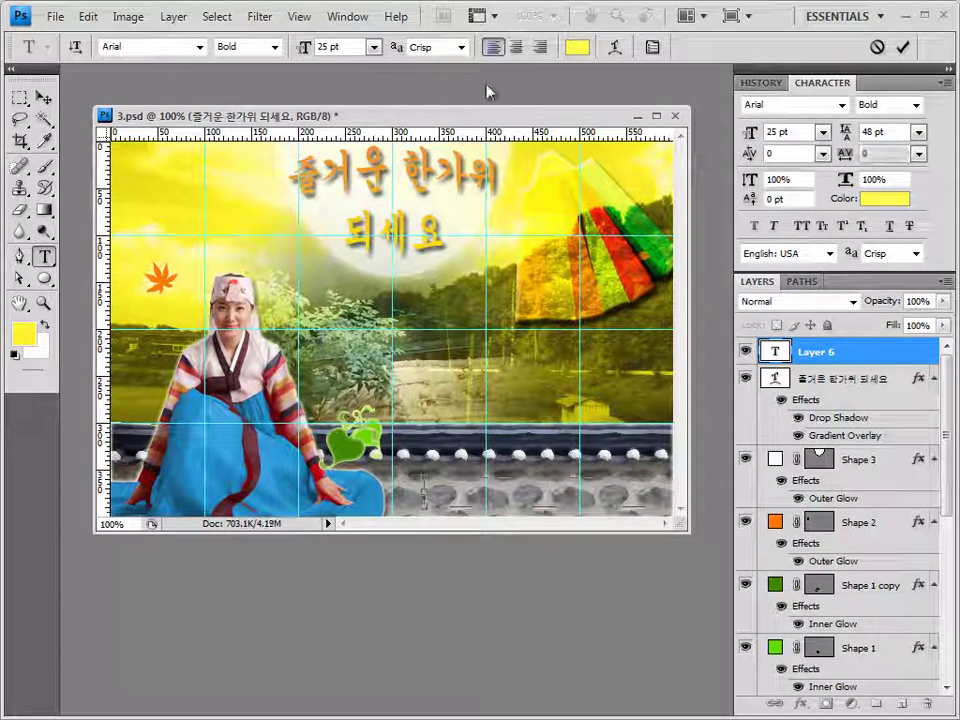
text(Happy Thanksgiving D)
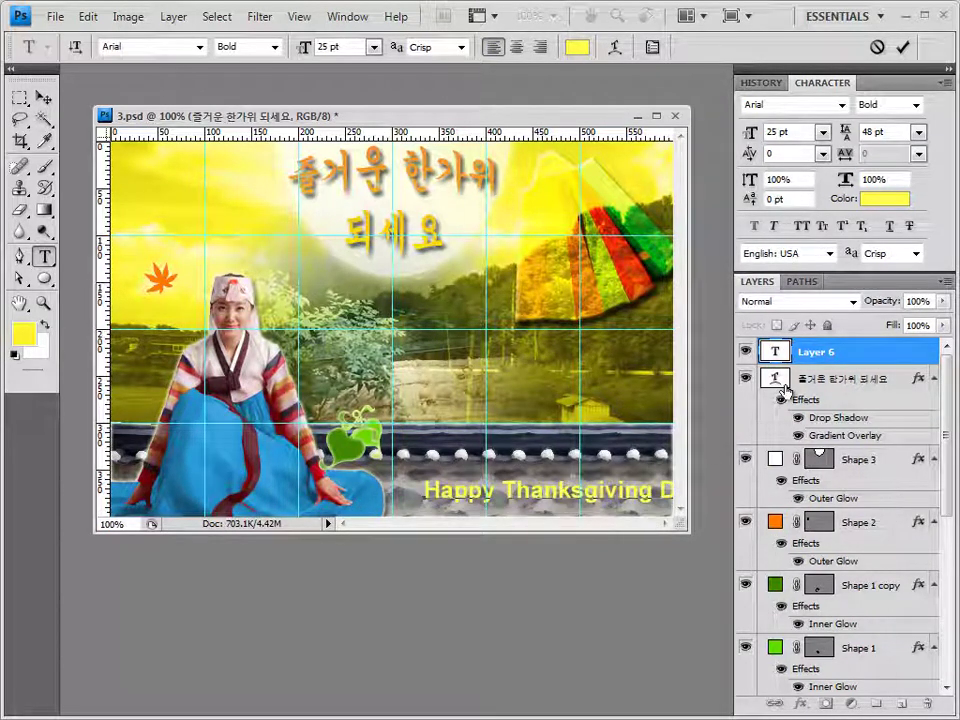
click(802, 707)
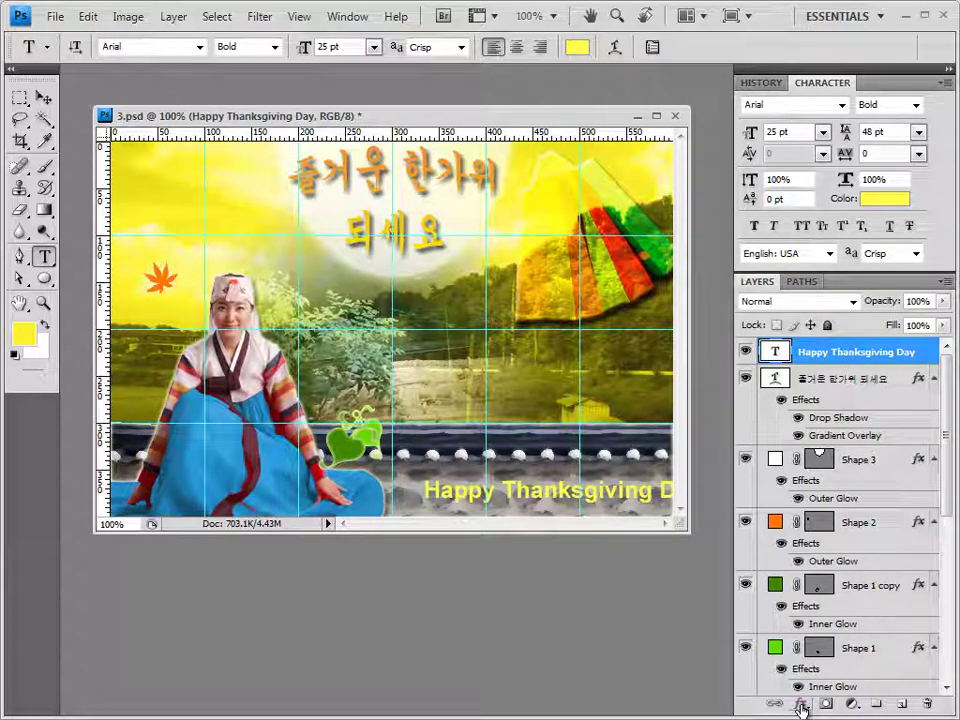
Add a 1 px black outside Stroke to the Happy Thanksgiving Day text.
click(802, 707)
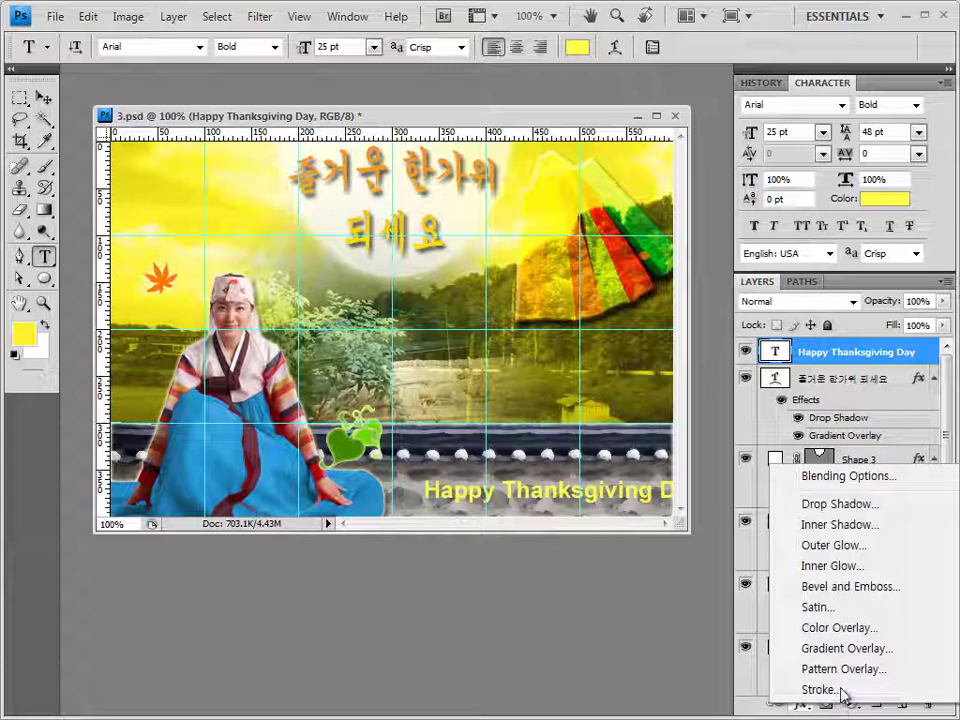
click(810, 689)
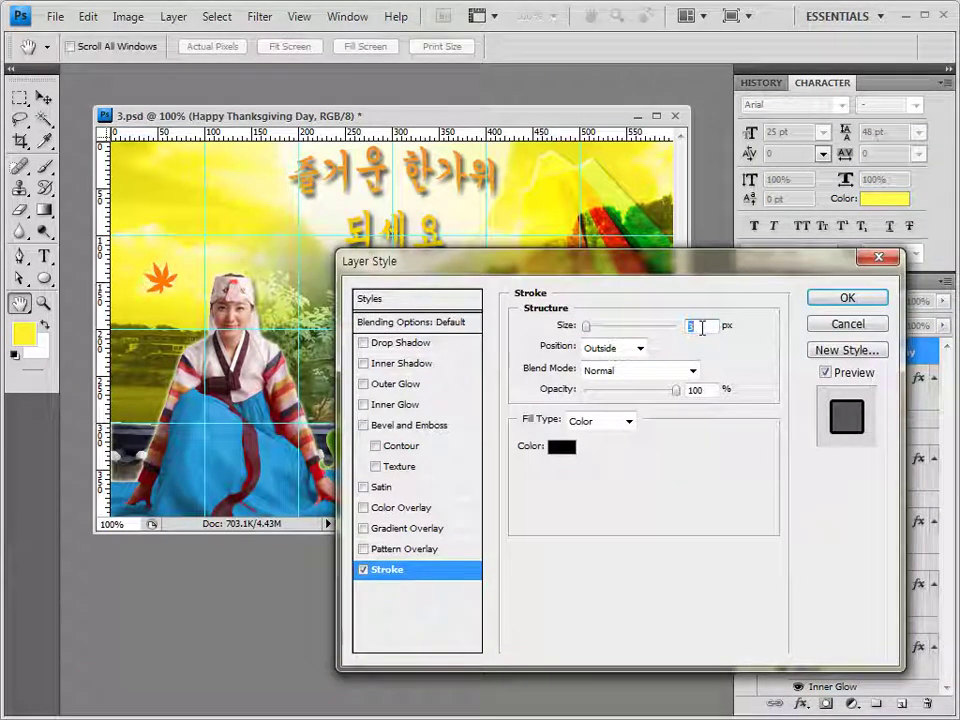
text(1)
click(562, 447)
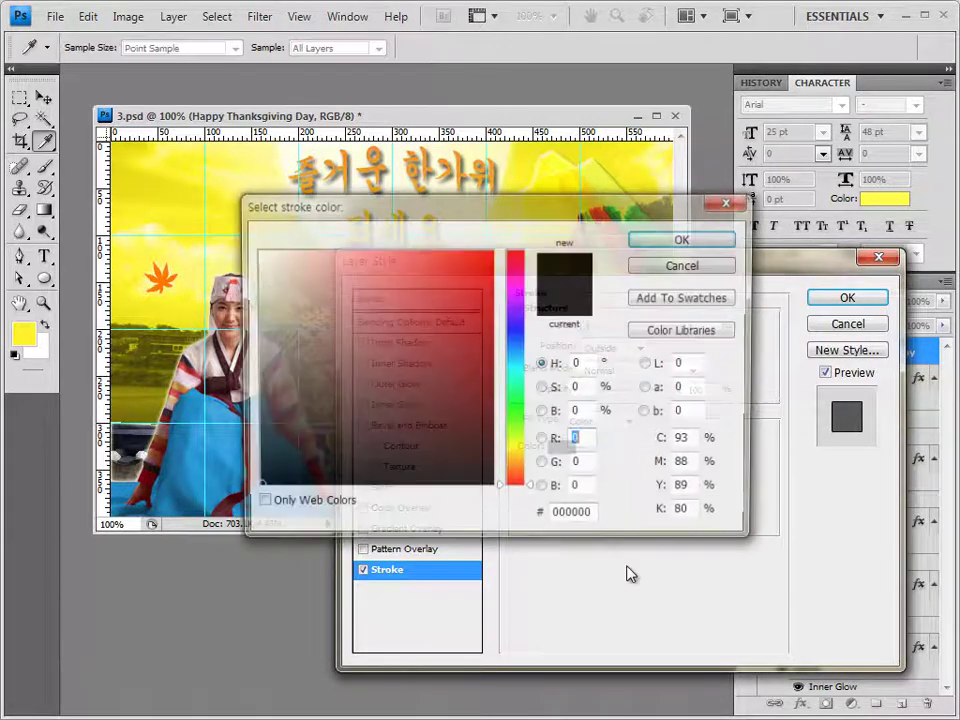
click(719, 246)
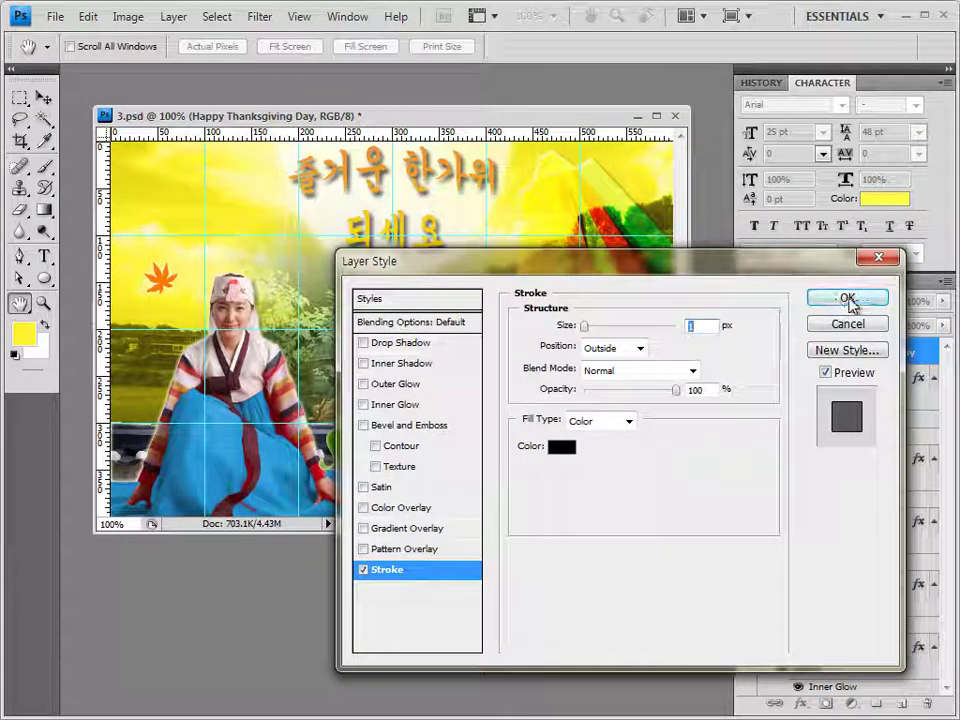
click(812, 300)
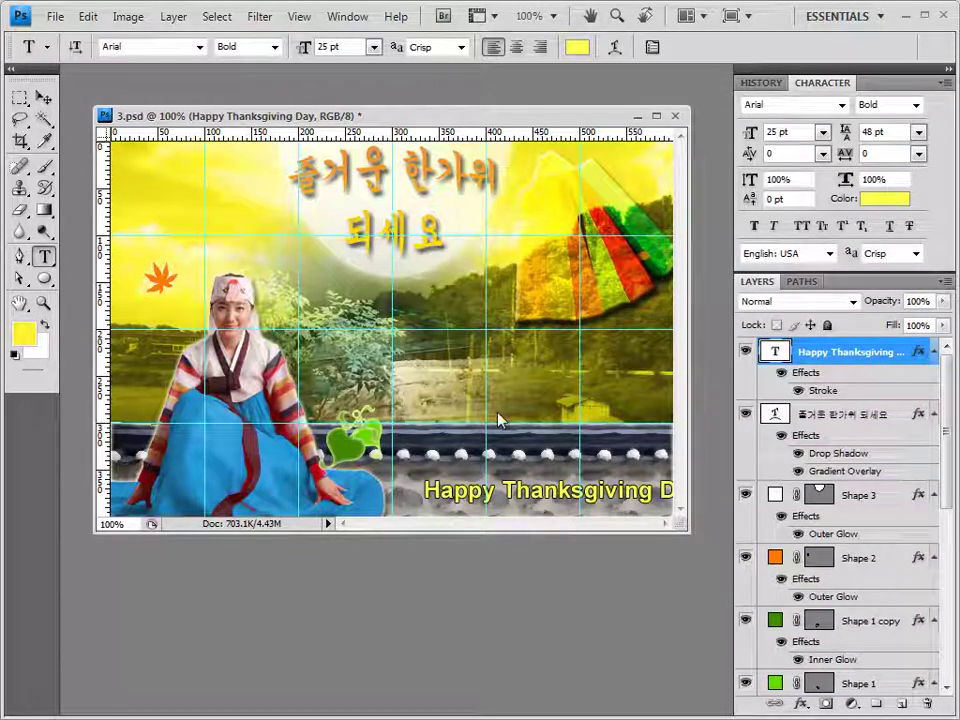
Move the Happy Thanksgiving Day text left along the wall so the whole line fits inside the canvas.
click(44, 97)
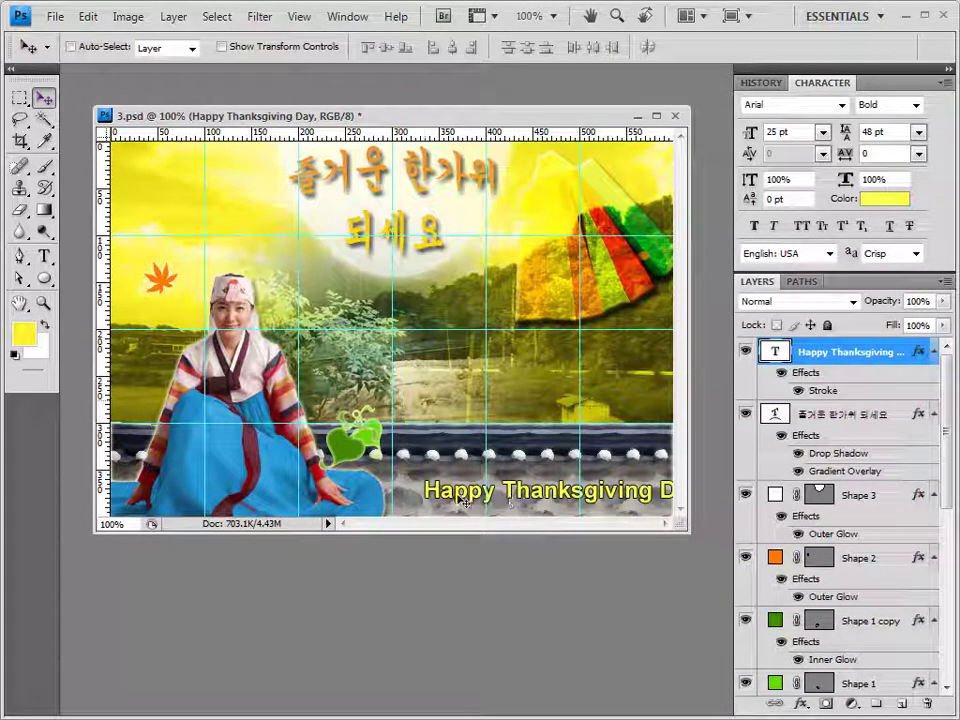
drag(456, 500, 430, 500)
key(Left)
key(Left)
key(Left)
key(Left)
key(Left)
key(Left)
key(Left)
key(Left)
key(Left)
key(Left)
key(Left)
key(Left)
key(Left)
key(Left)
key(Left)
key(Left)
key(Right)
key(Right)
key(Right)
key(Right)
key(Right)
key(Right)
key(Right)
key(Right)
key(Right)
key(Right)
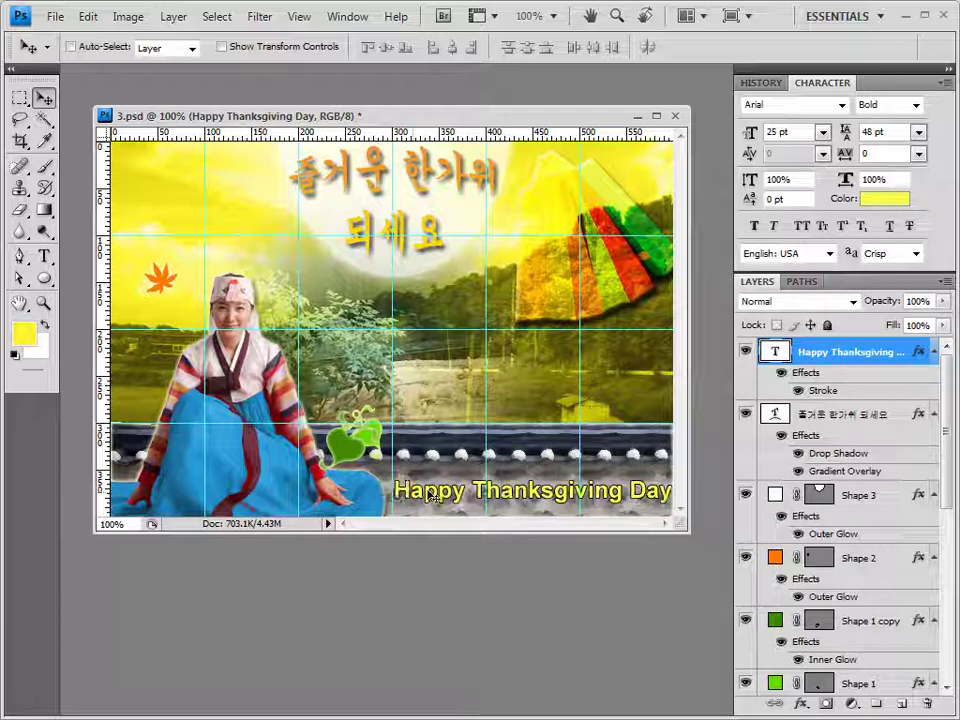
key(Left)
key(Left)
key(Left)
key(Left)
key(Left)
key(Left)
key(Left)
key(Left)
key(Left)
key(Left)
key(Left)
key(Left)
key(Left)
key(Left)
key(Left)
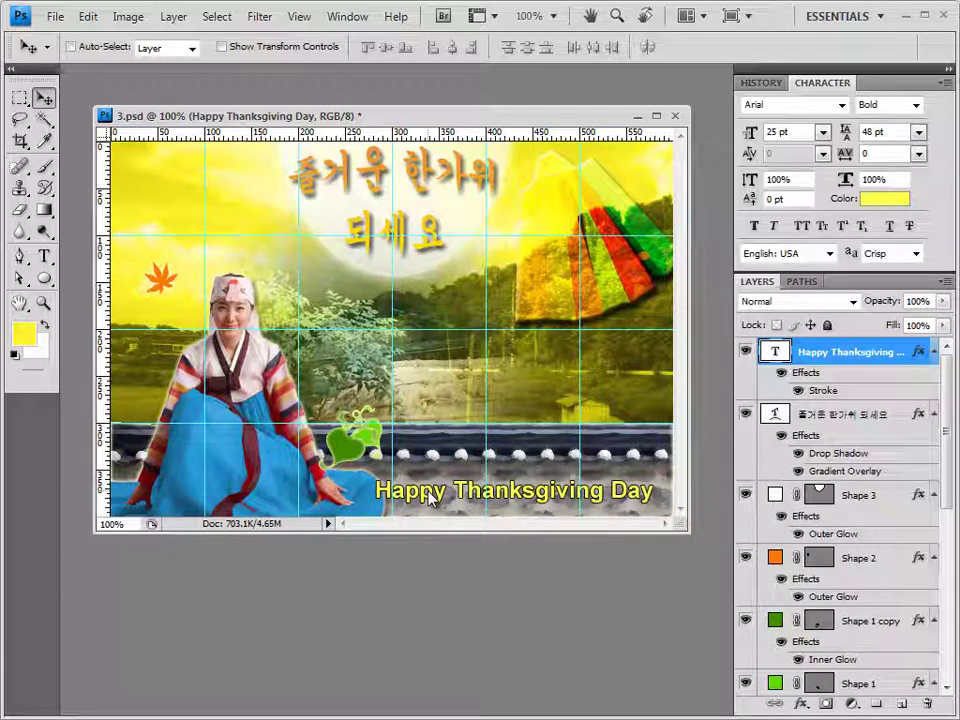
Start another text line below the colorful fan, using the 궁서체 font at 40 pt.
click(46, 262)
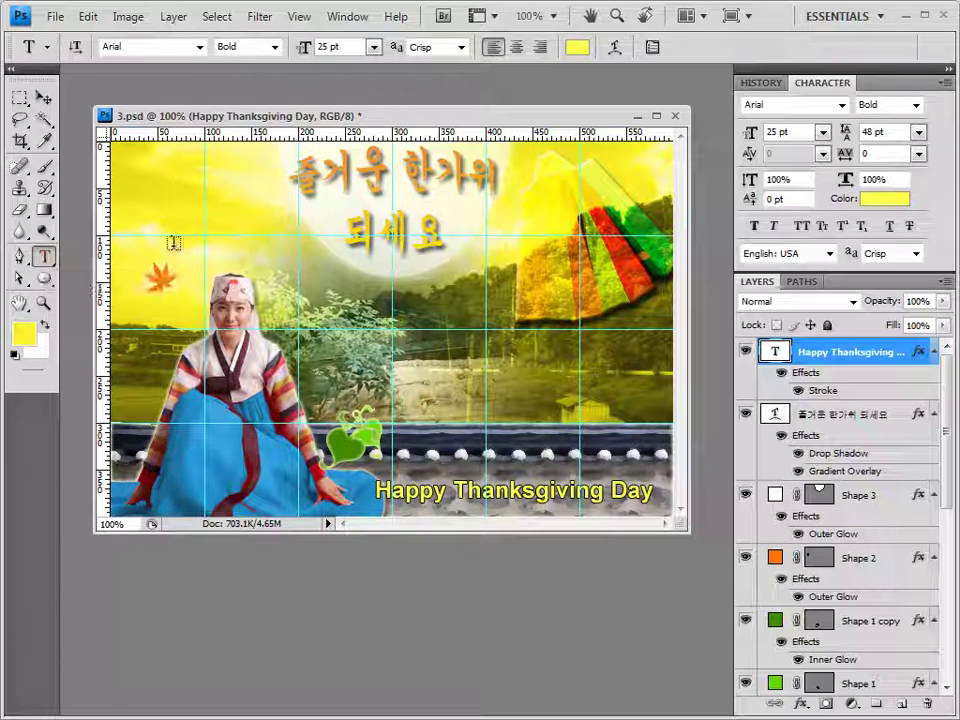
click(567, 345)
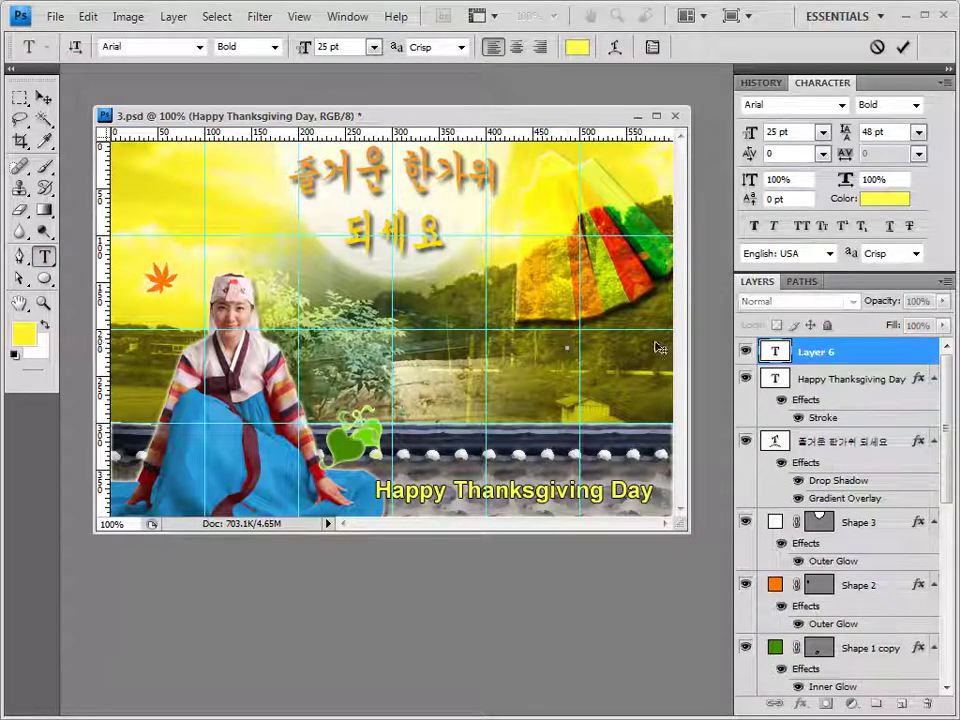
click(200, 50)
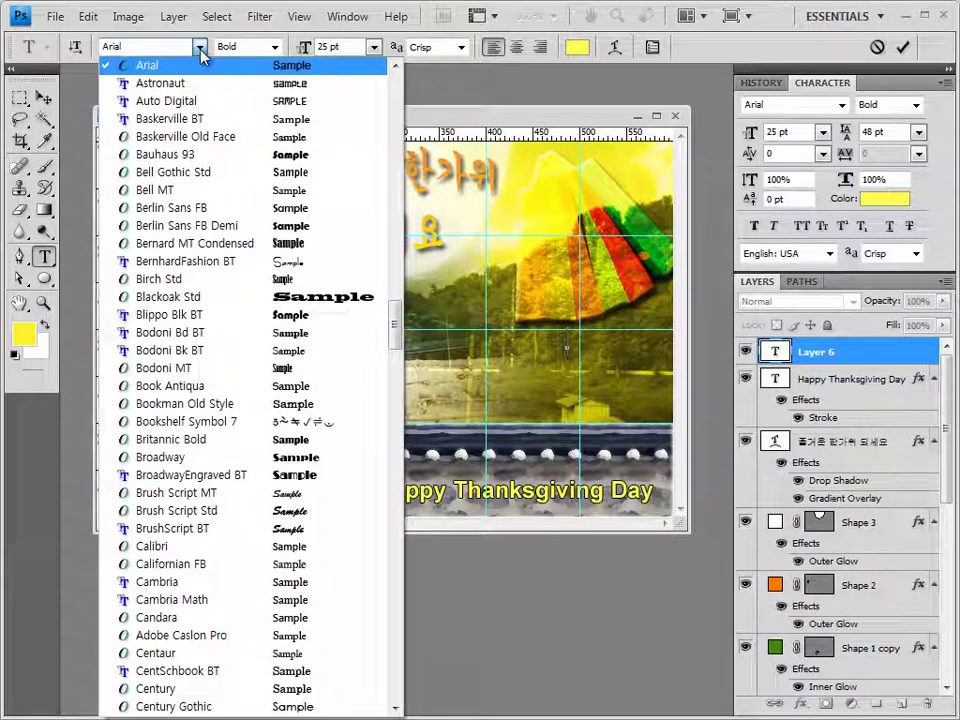
scroll(418, 233, up, 15)
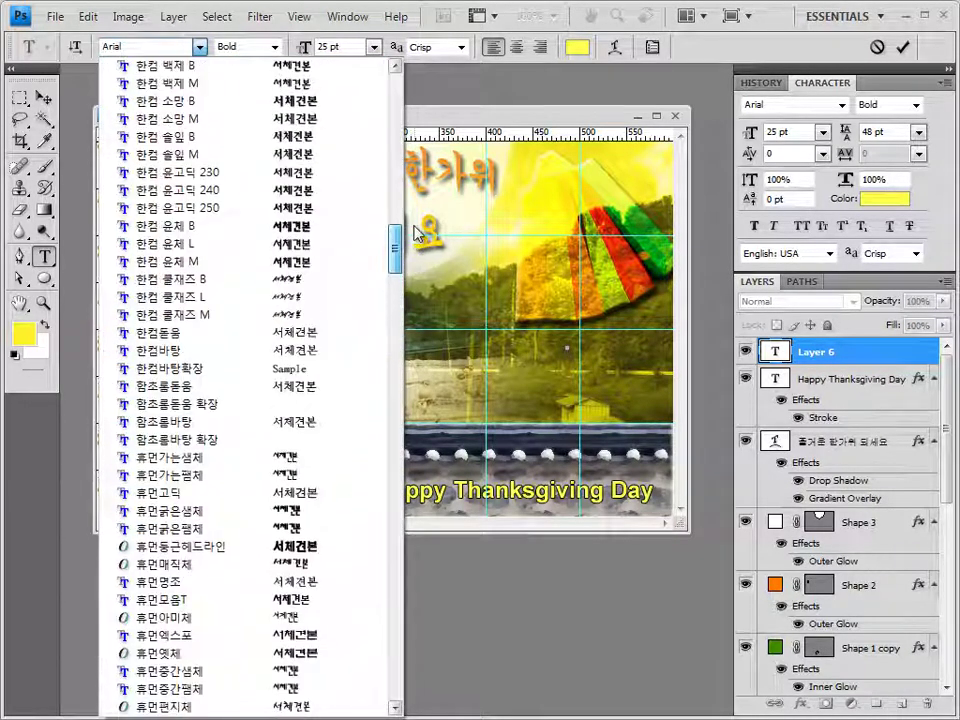
scroll(418, 233, up, 20)
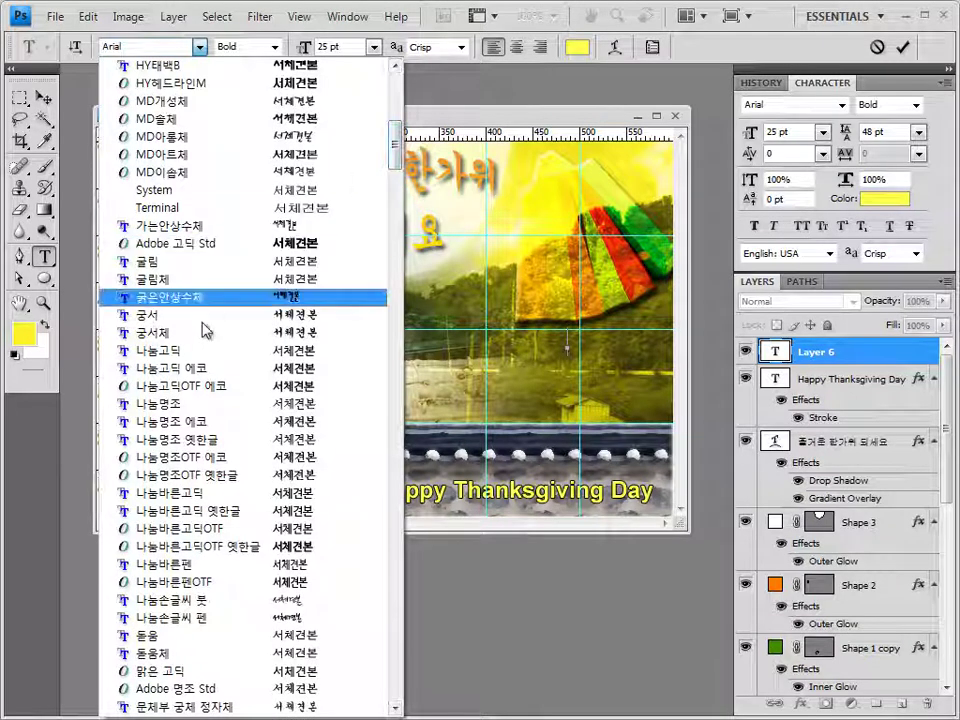
click(205, 331)
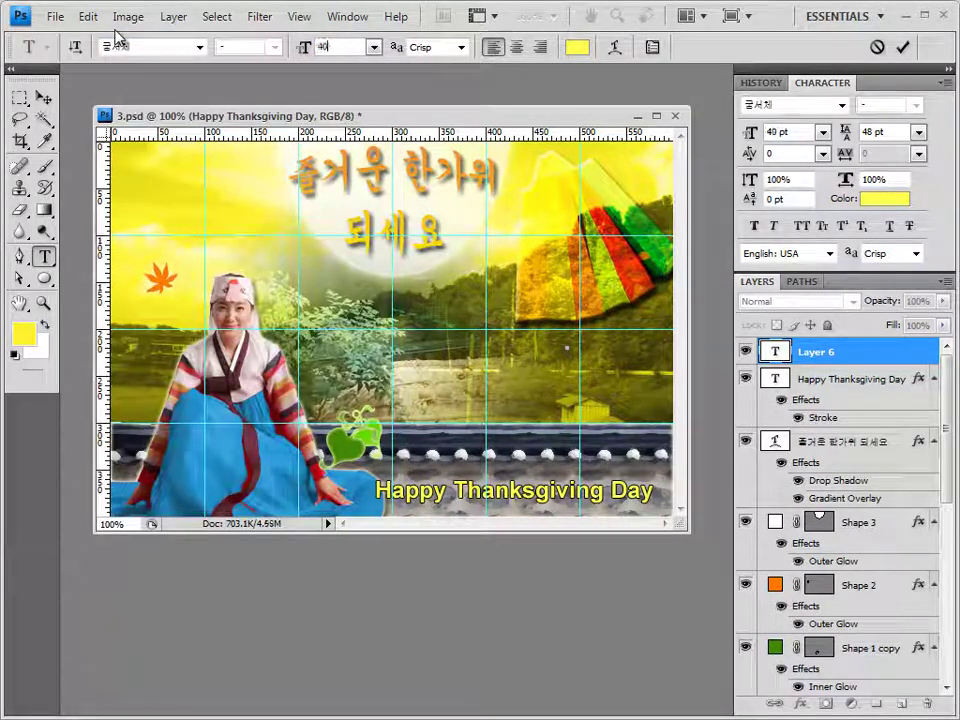
Set the text color to white (ffffff) and enter "한가위".
click(577, 47)
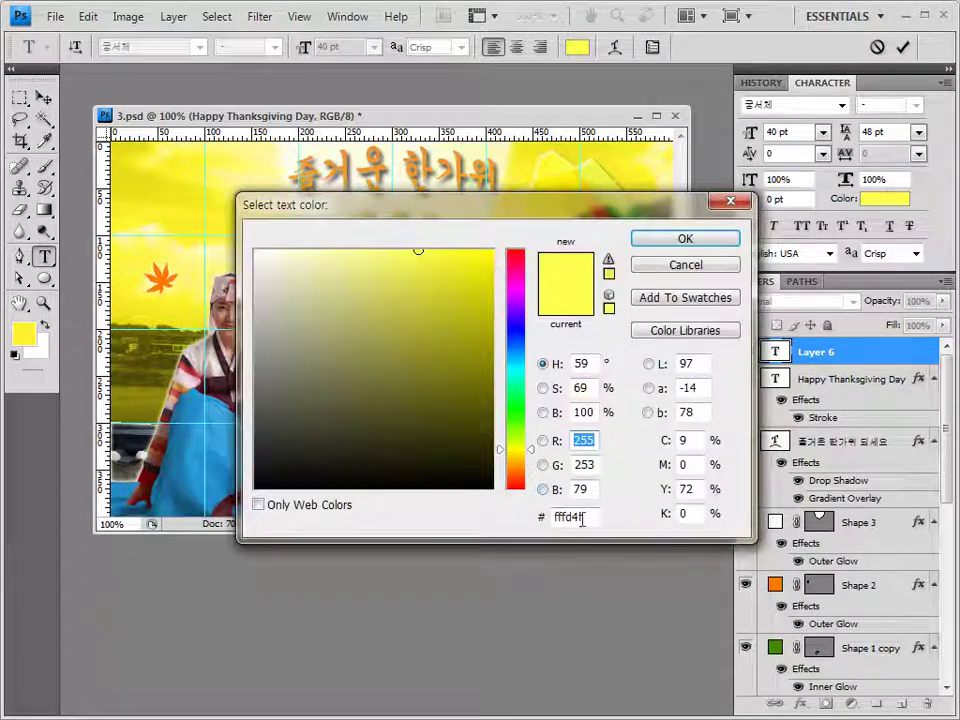
drag(284, 236, 252, 246)
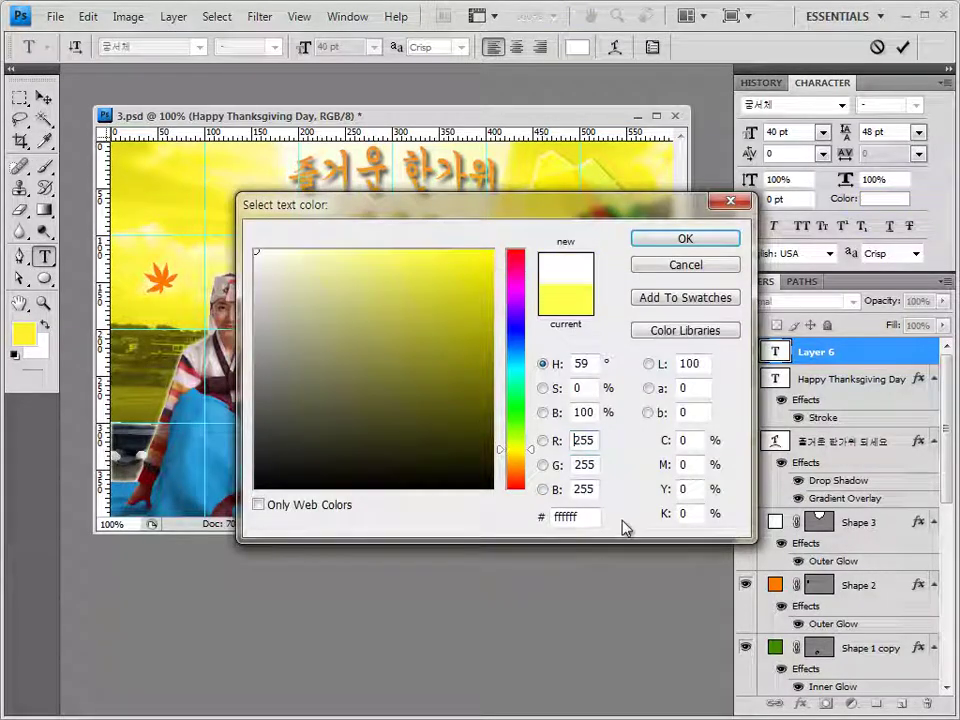
click(716, 242)
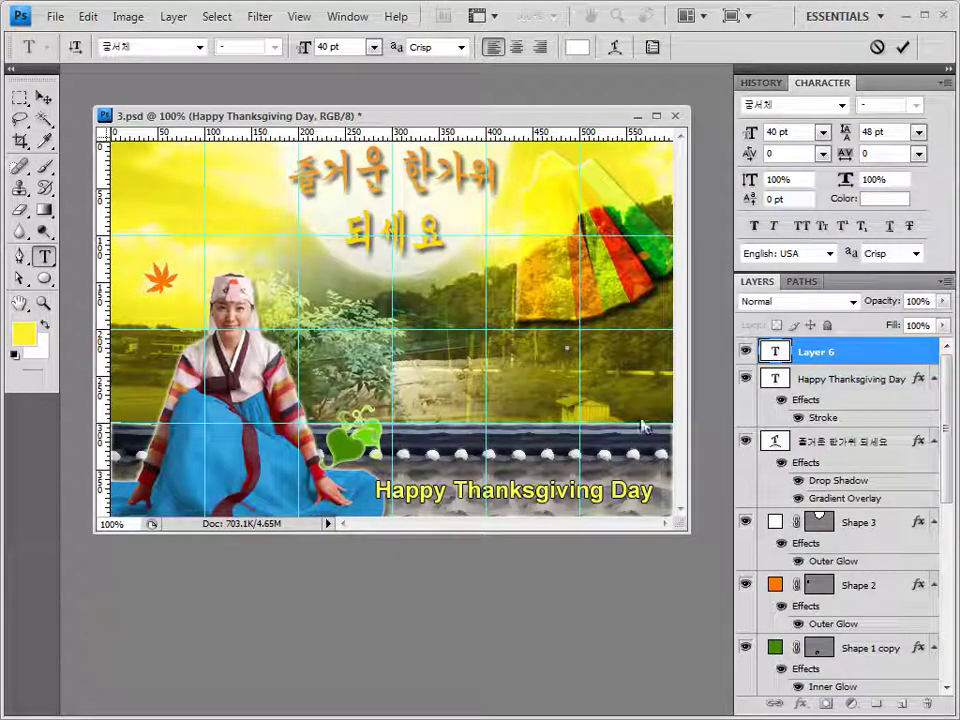
text(한가위)
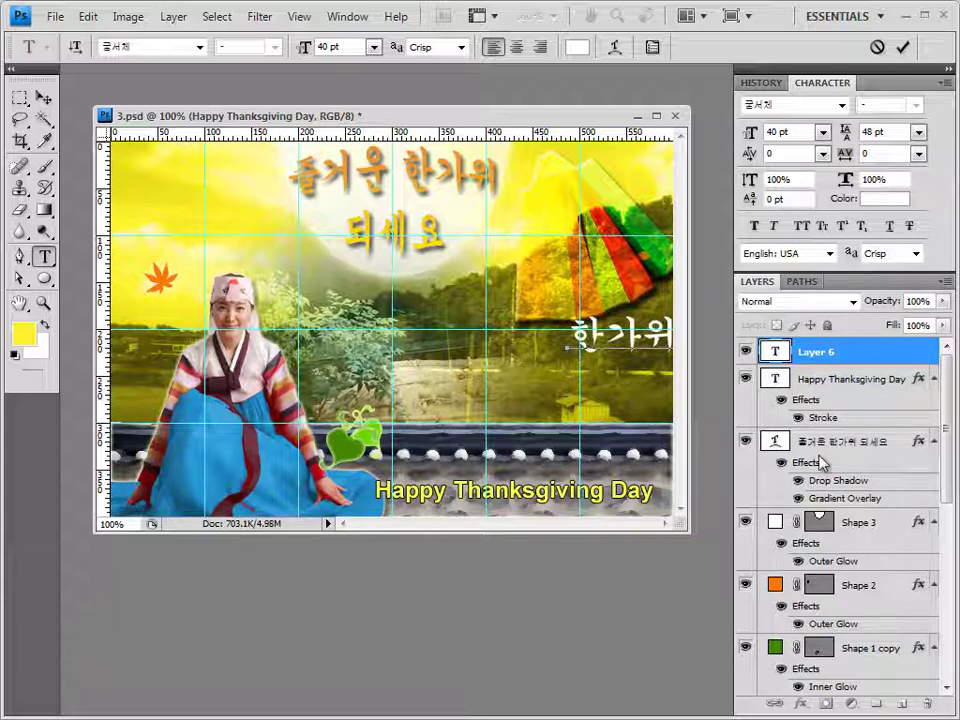
click(836, 350)
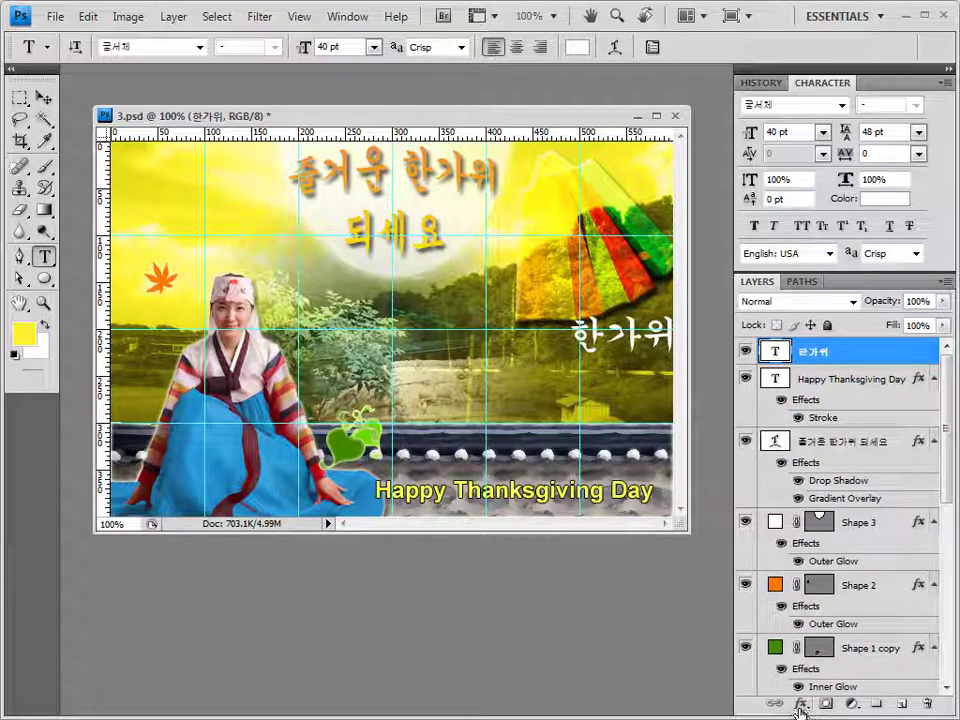
Add a 2 px outside Stroke to the 한가위 text and set its fill type to Gradient.
click(800, 705)
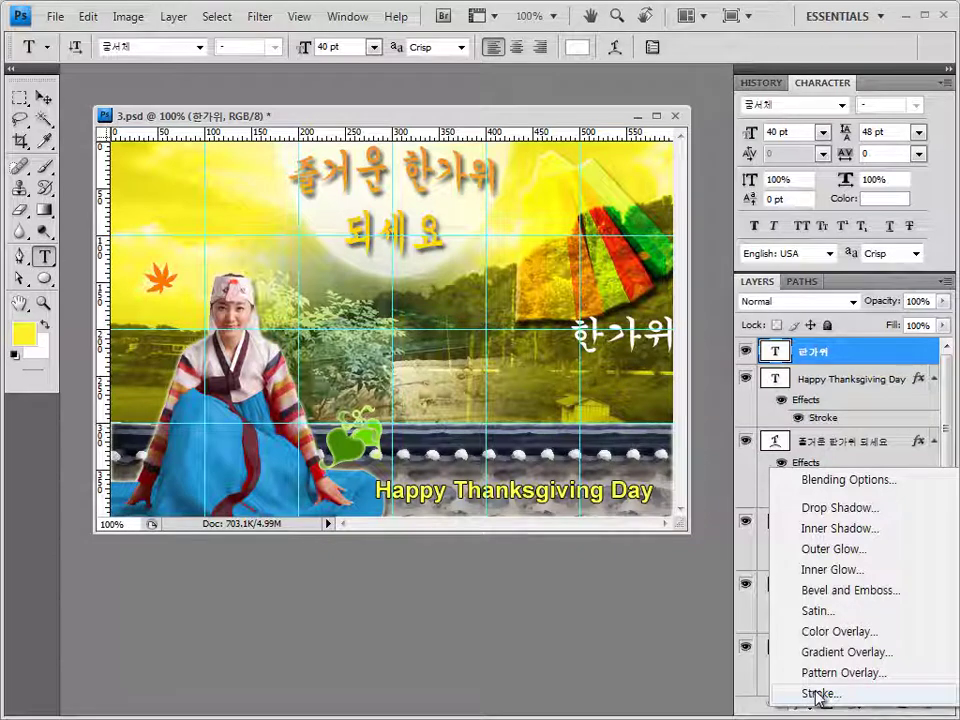
click(817, 694)
click(564, 447)
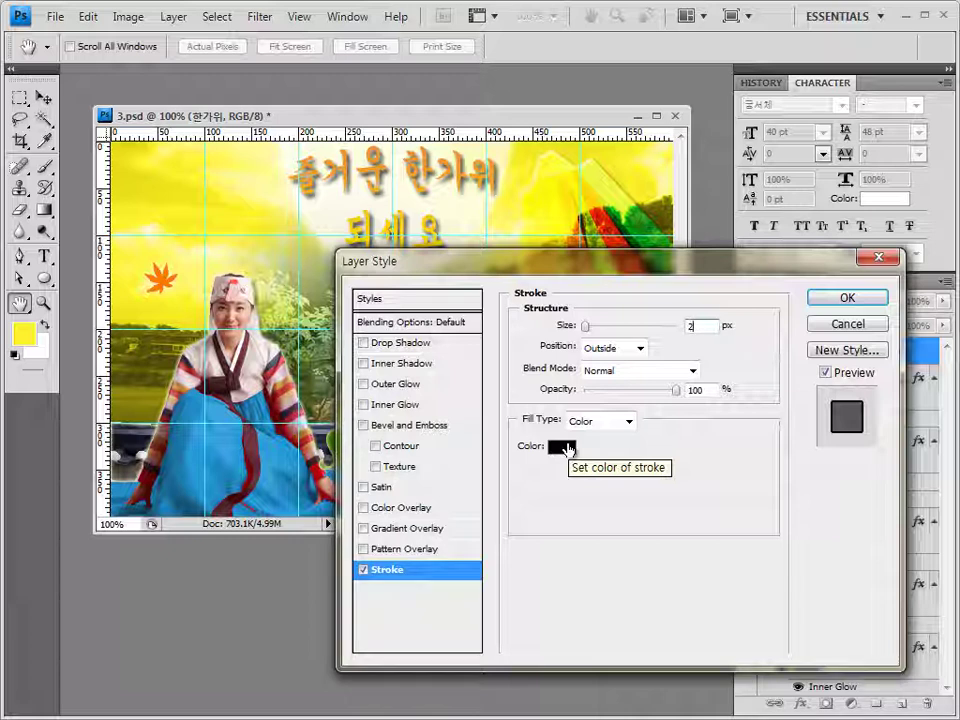
click(563, 447)
click(686, 265)
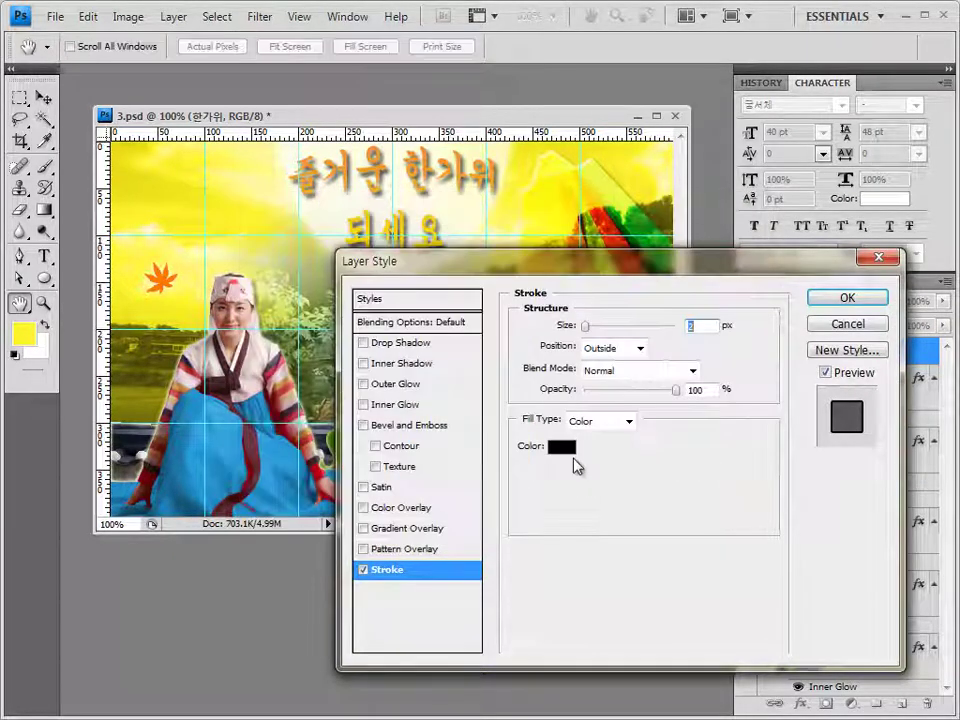
click(628, 421)
click(599, 452)
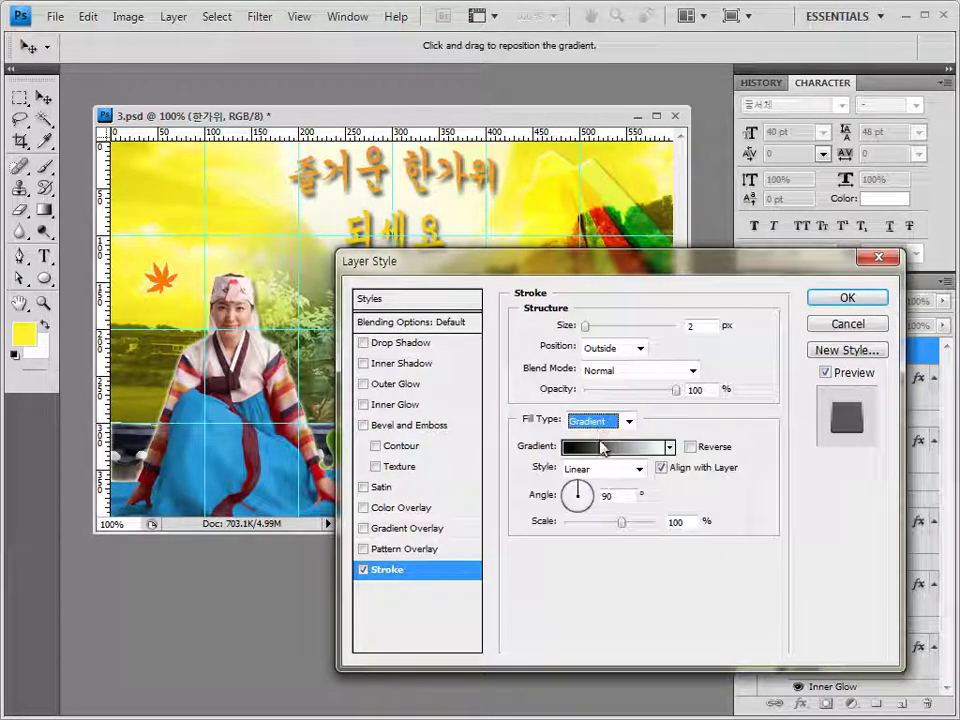
Set the starting color stop of the 한가위 text's stroke gradient to deff00.
click(601, 447)
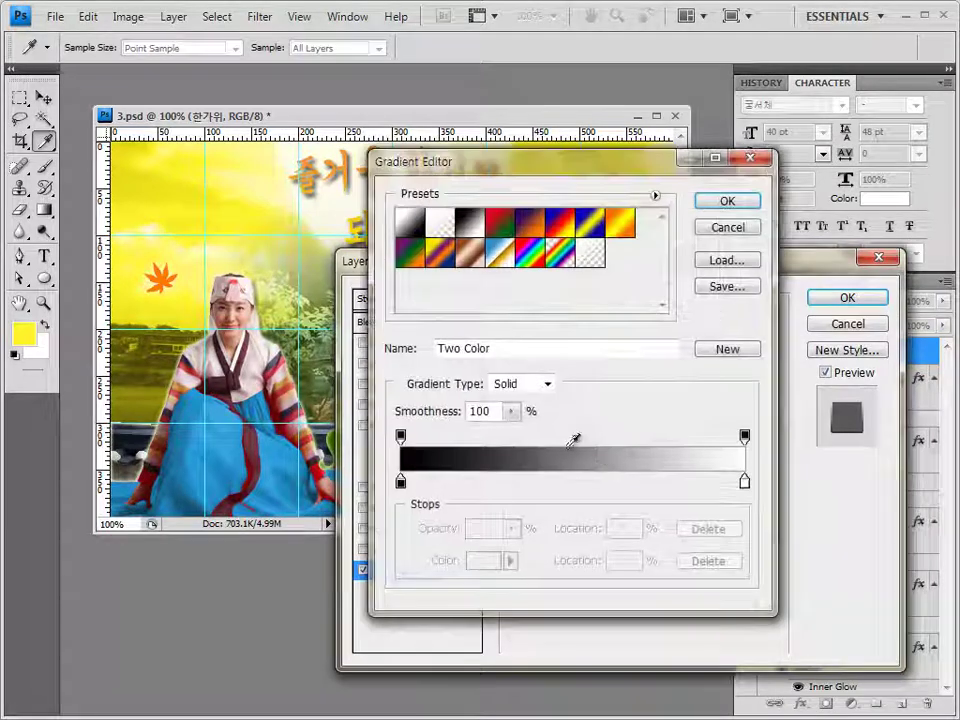
click(401, 482)
double_click(402, 482)
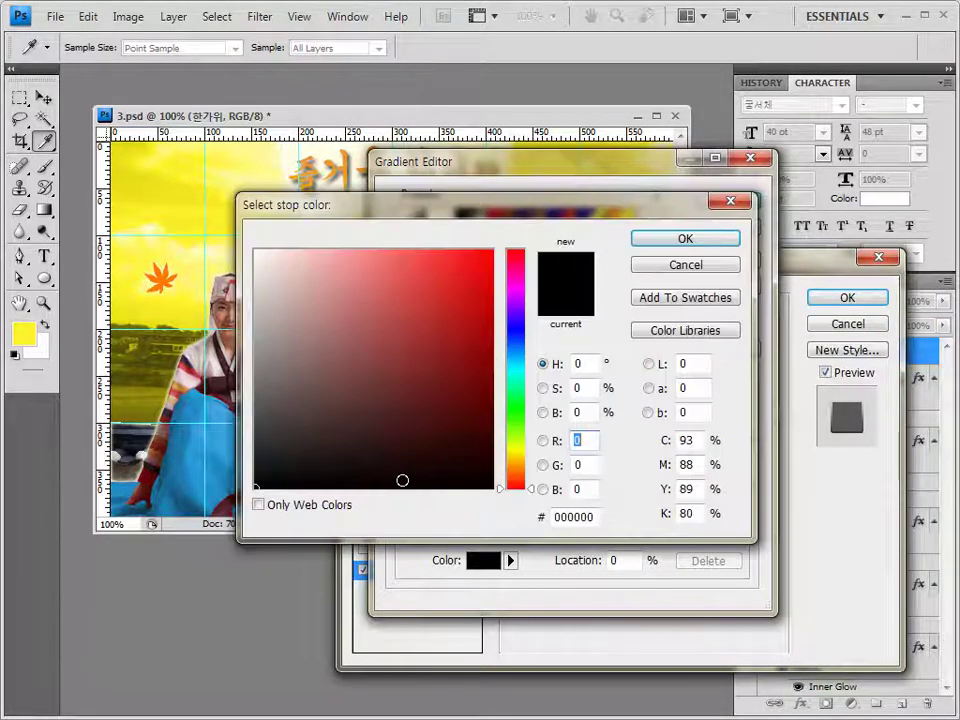
click(597, 520)
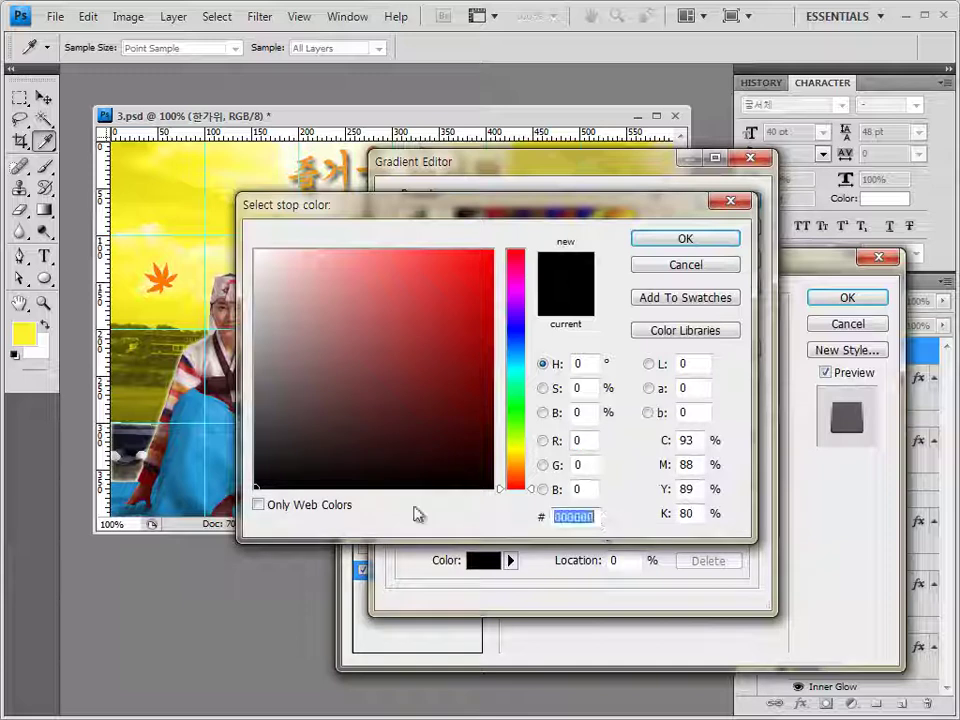
text(deff00)
click(686, 240)
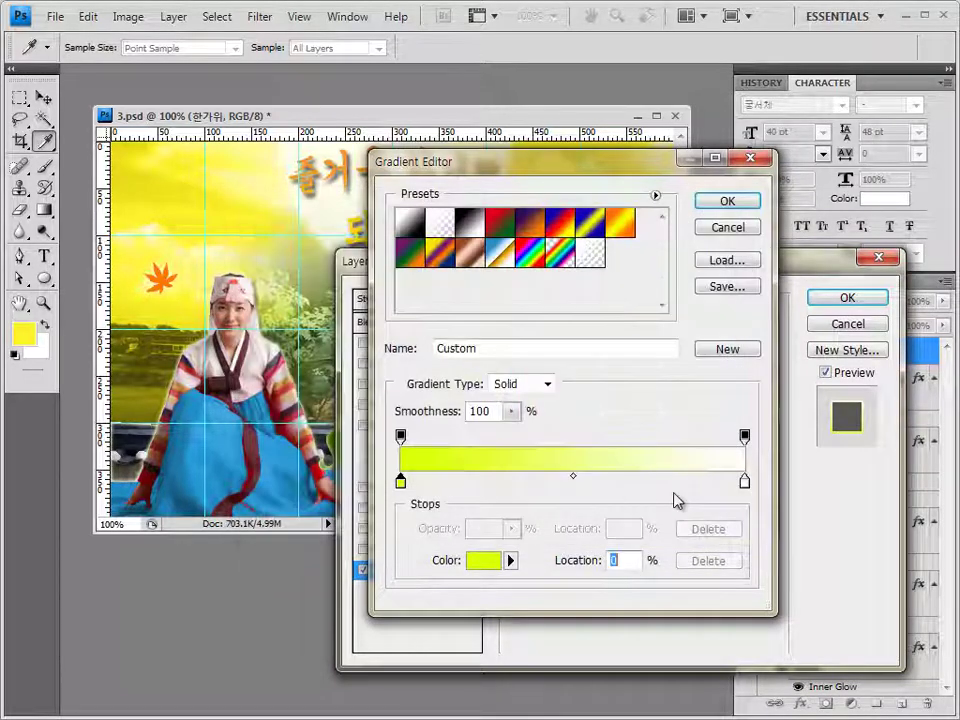
Set the ending color stop of the stroke gradient to eb2e2e and accept the gradient.
double_click(744, 484)
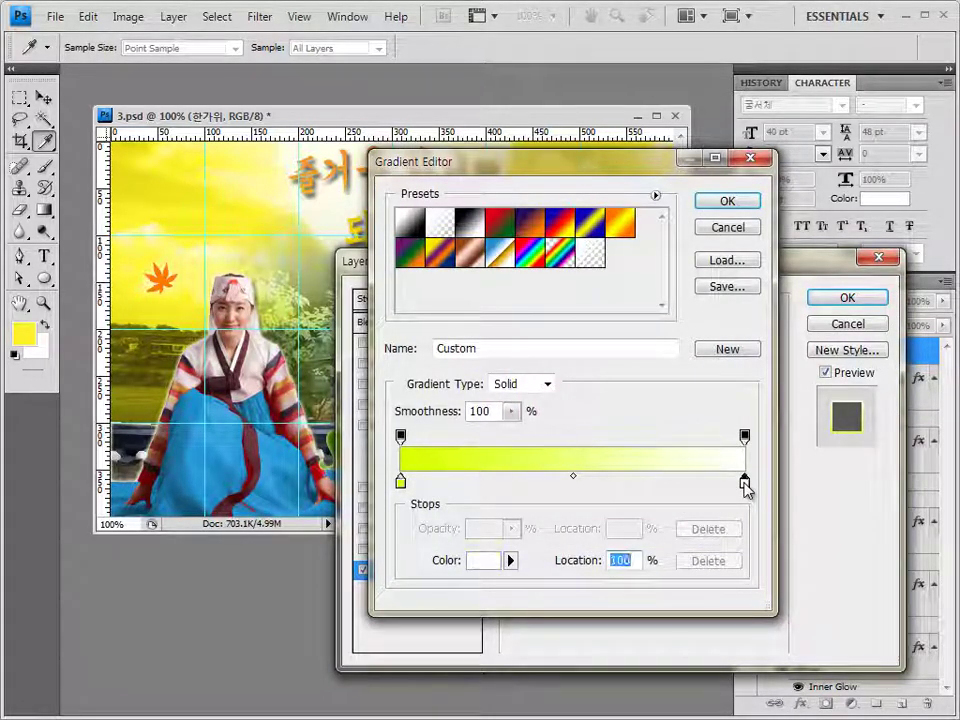
click(589, 519)
text(eb2e2e)
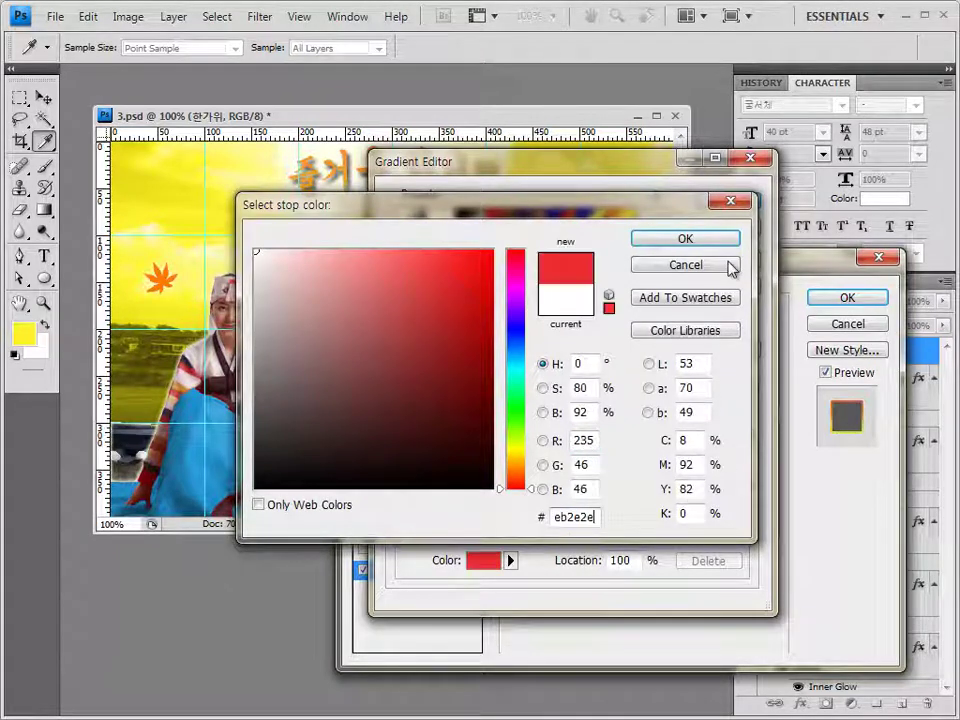
click(684, 239)
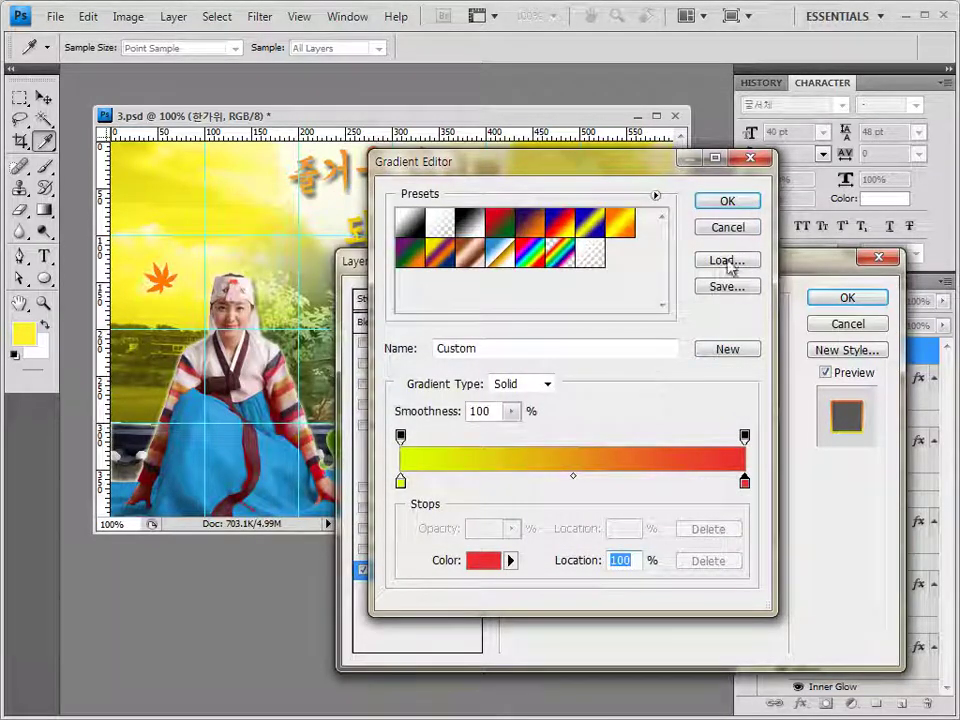
click(740, 205)
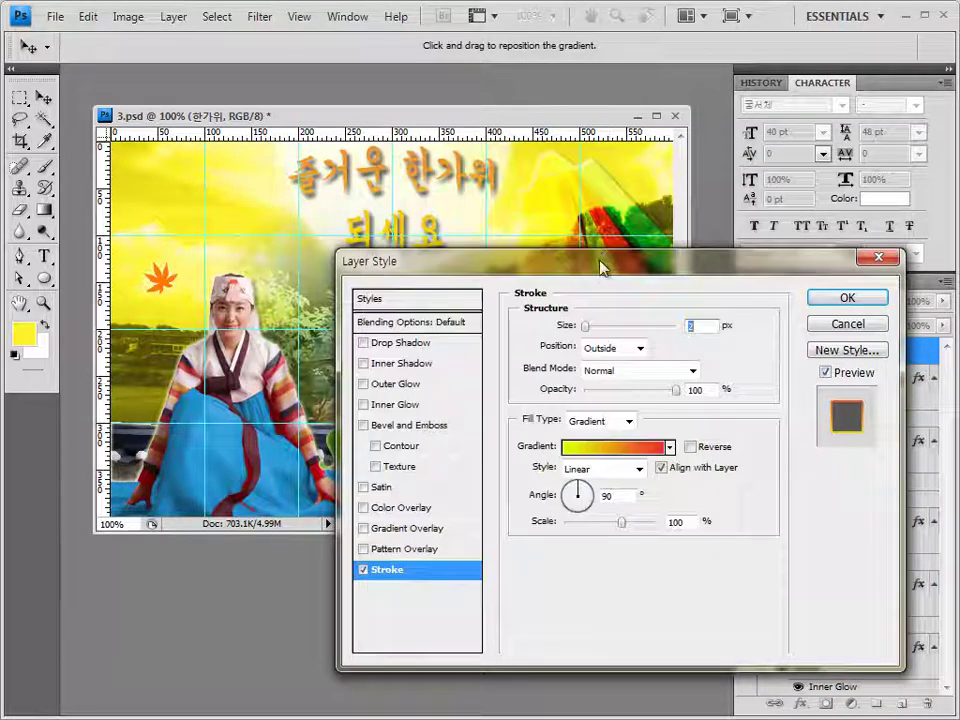
Apply the gradient stroke and move the 한가위 text down and left so it fits inside the canvas below the fan.
drag(603, 268, 603, 410)
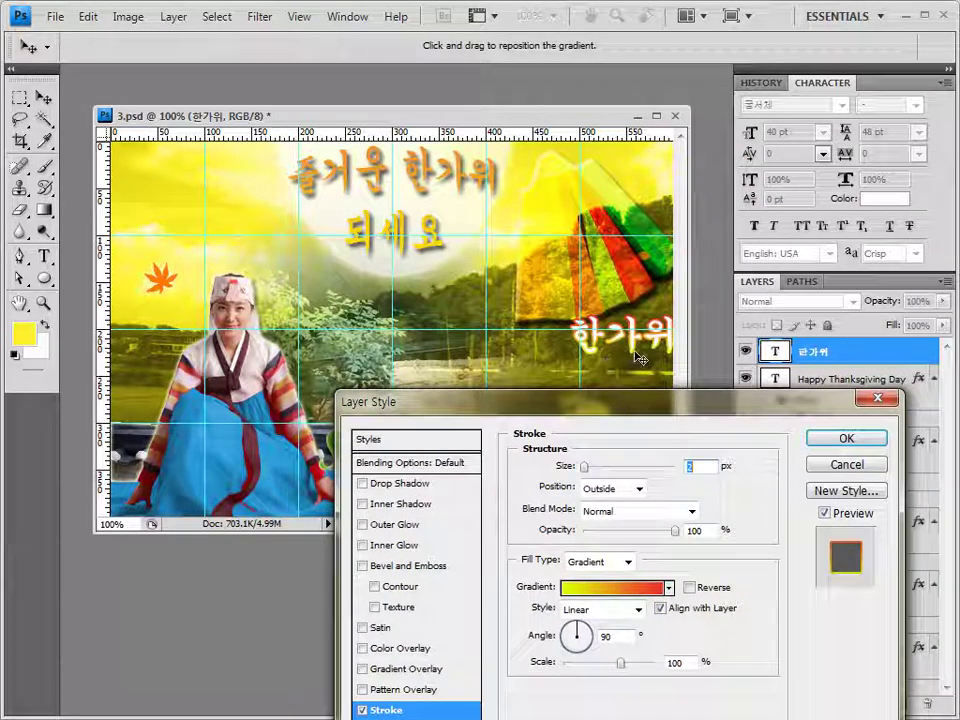
drag(540, 401, 472, 236)
click(797, 278)
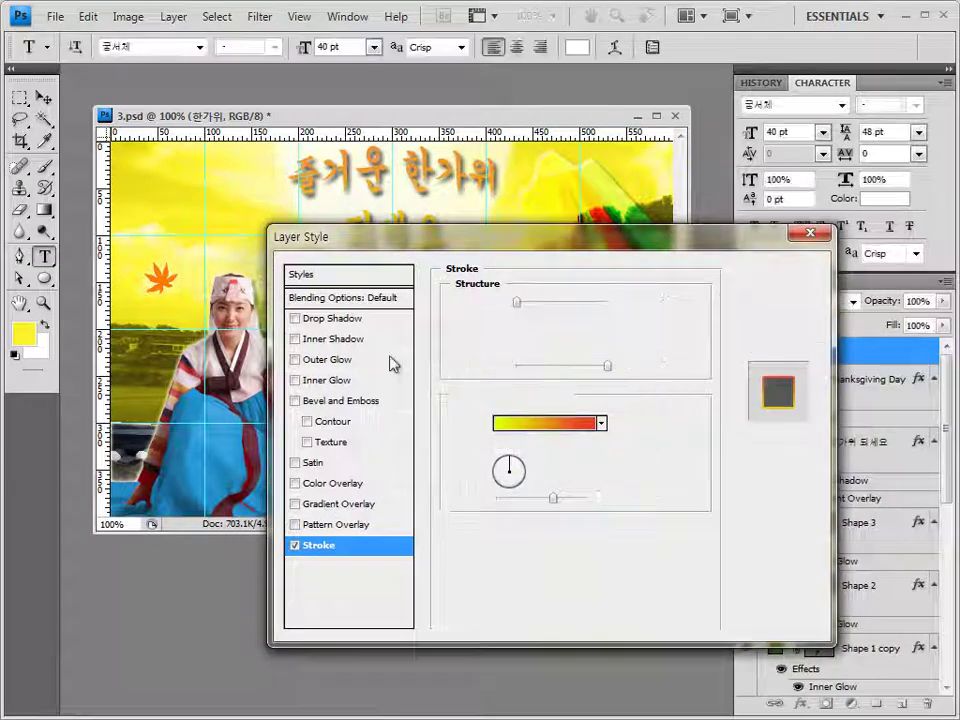
key(v)
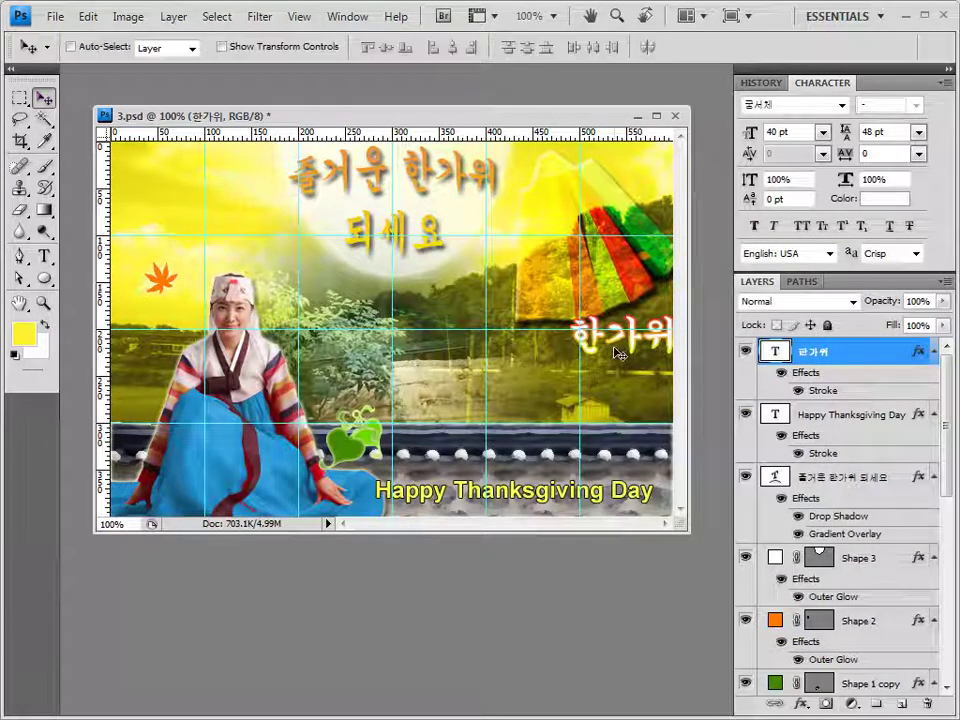
drag(612, 340, 597, 368)
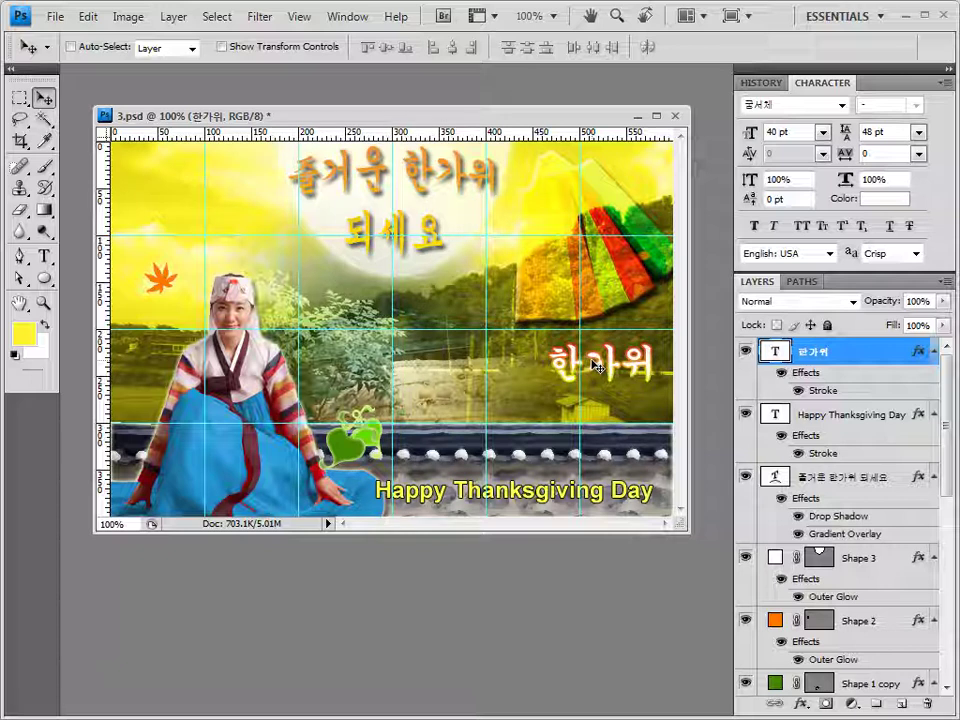
Start another text line beside the woman, using the 바탕 font at 24 pt.
click(44, 256)
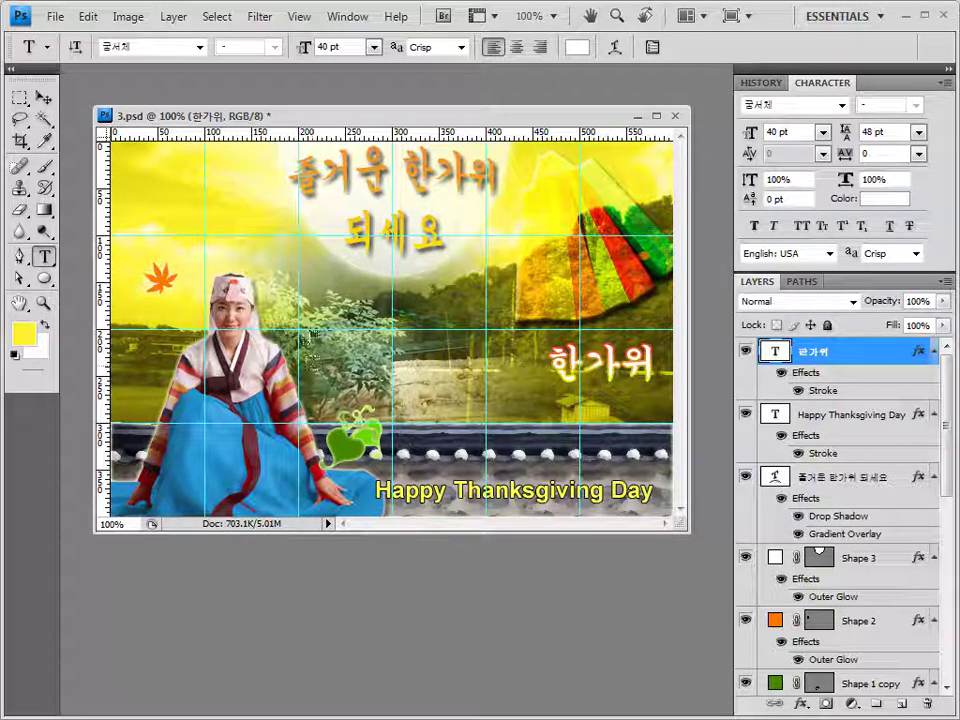
click(266, 272)
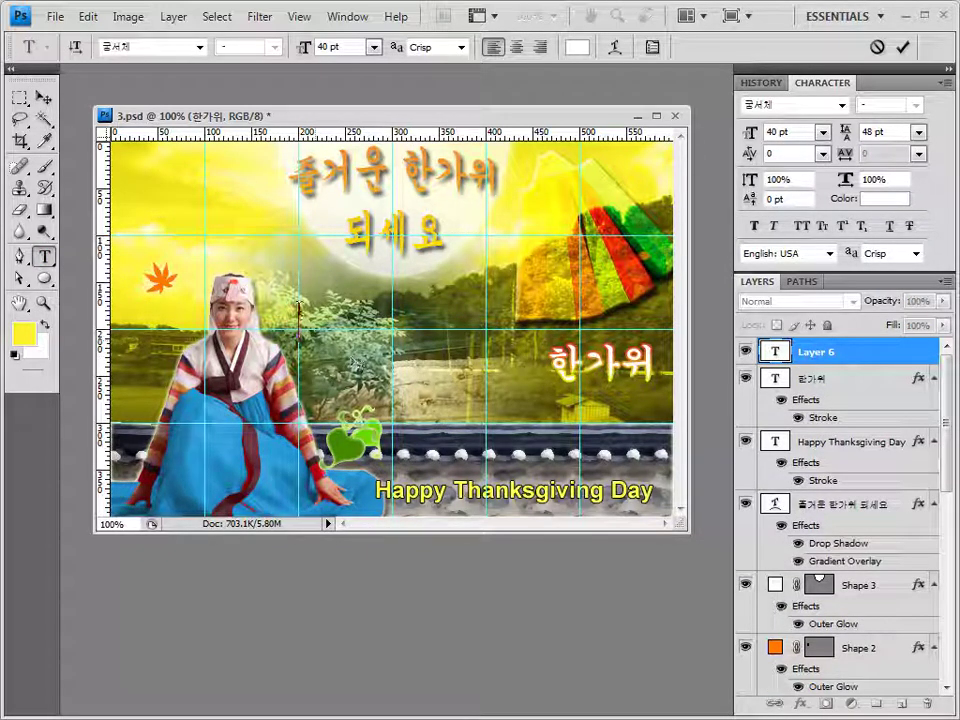
click(199, 48)
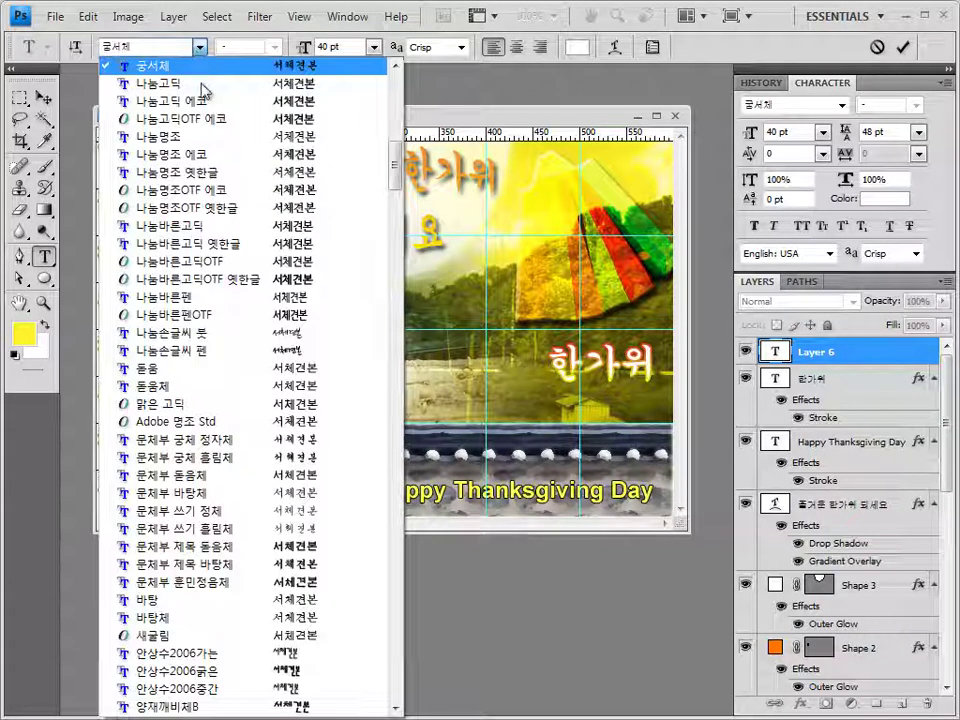
click(245, 600)
click(340, 48)
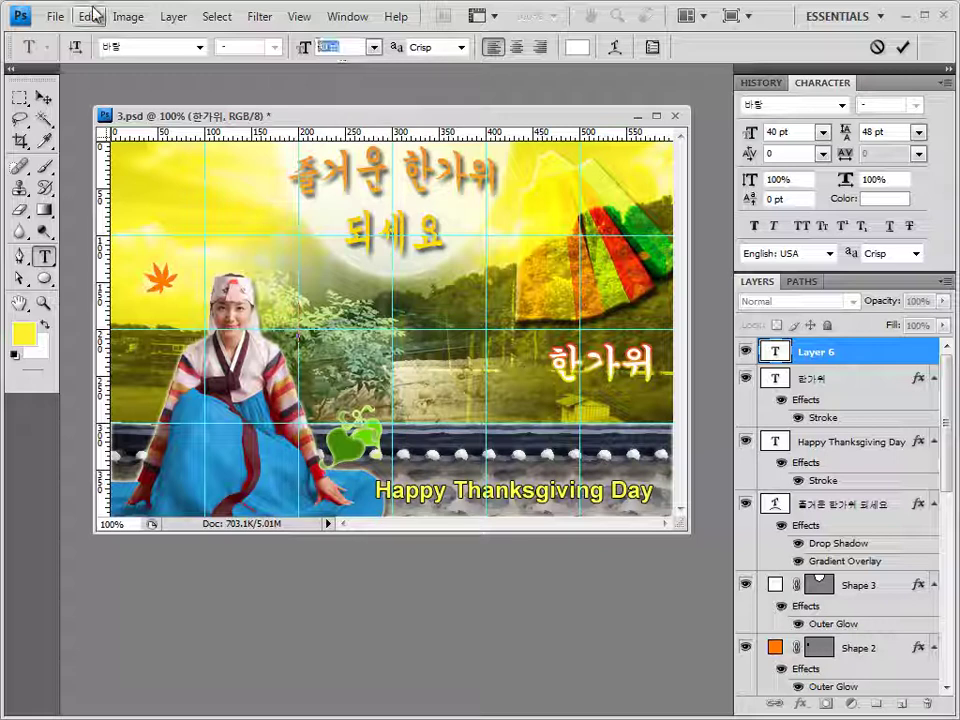
text(24)
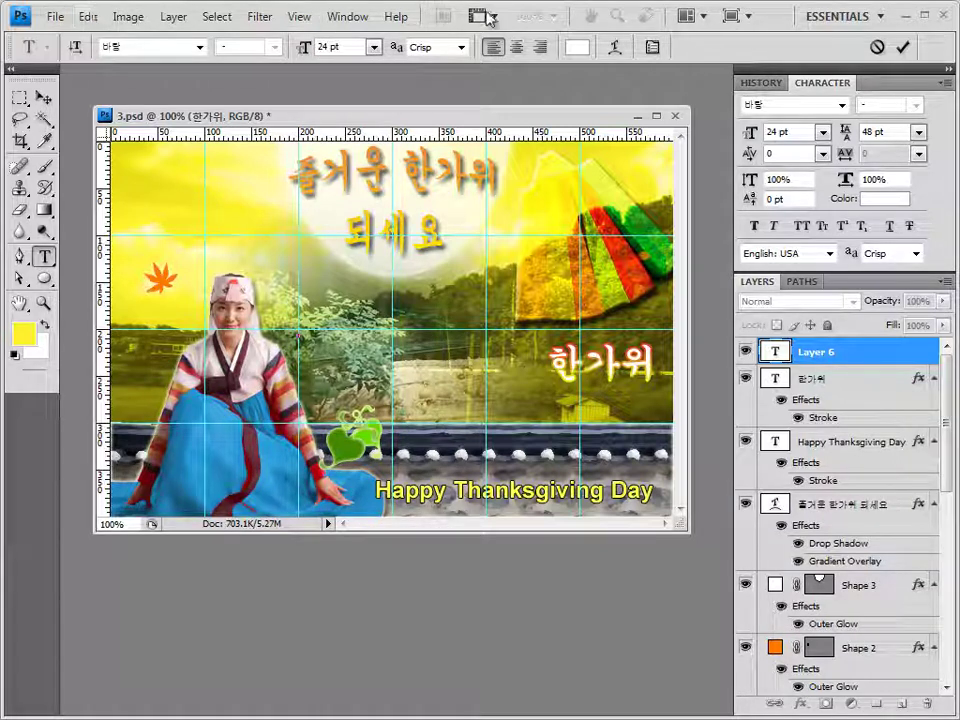
Keep the text white (ffffff), center-align it and enter "추석에는 마음의 선물을" and "주고 받아요" on two lines.
click(577, 47)
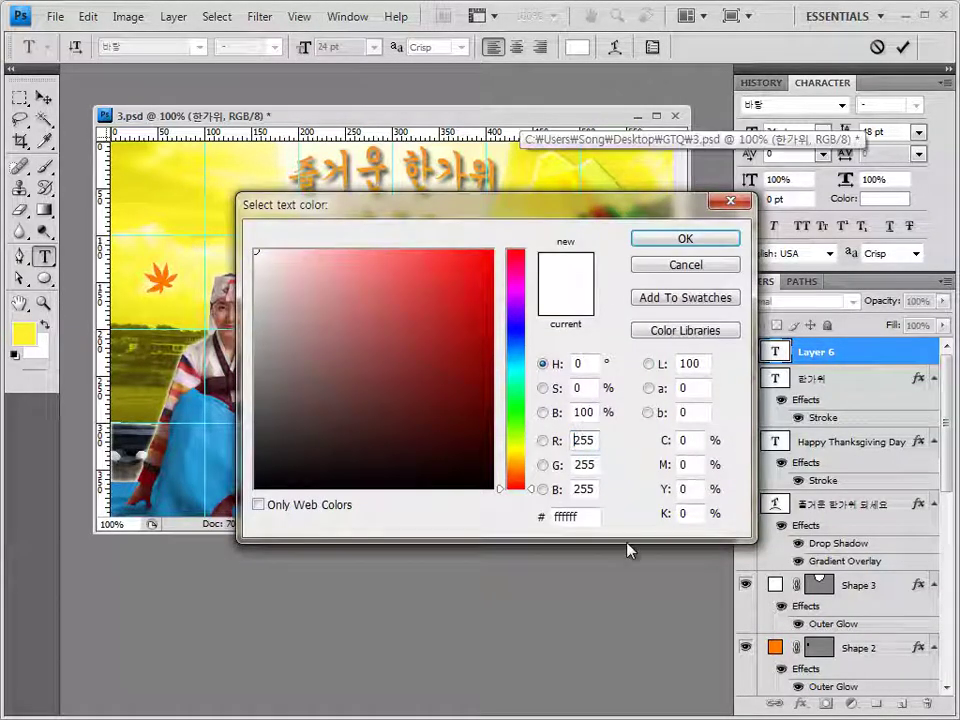
click(700, 240)
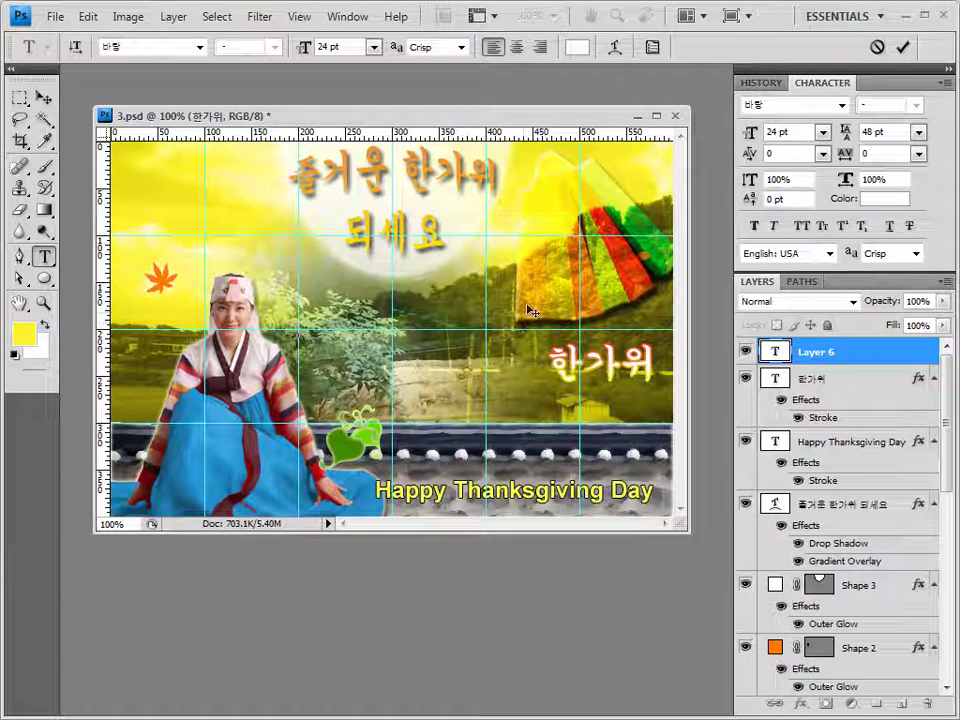
click(518, 48)
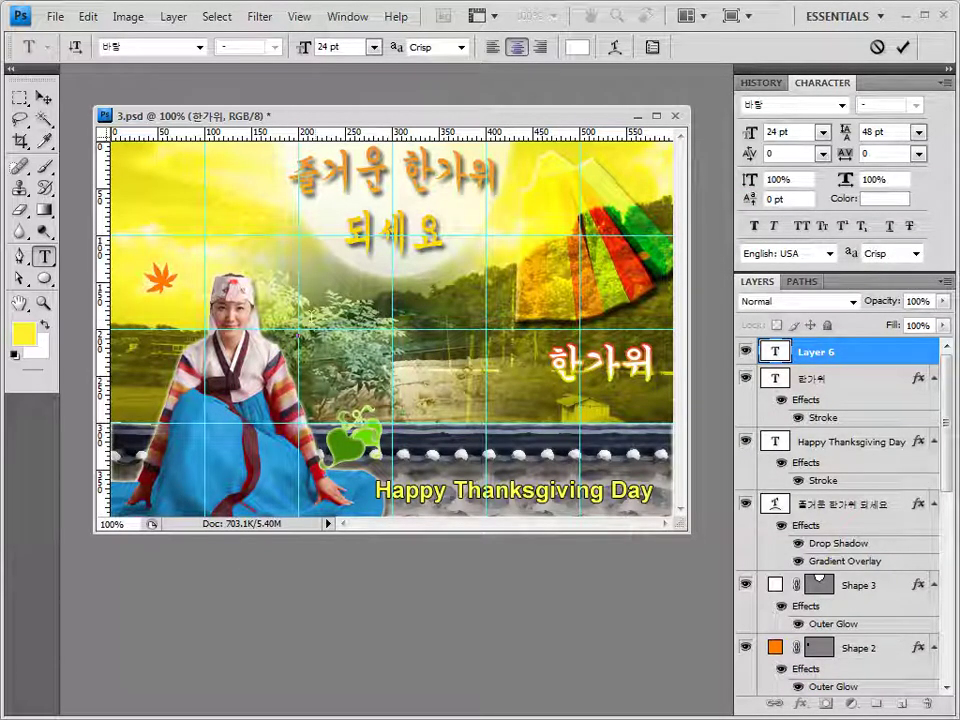
text(추석에 따뜻한 마음의 선물을 주고 받아요)
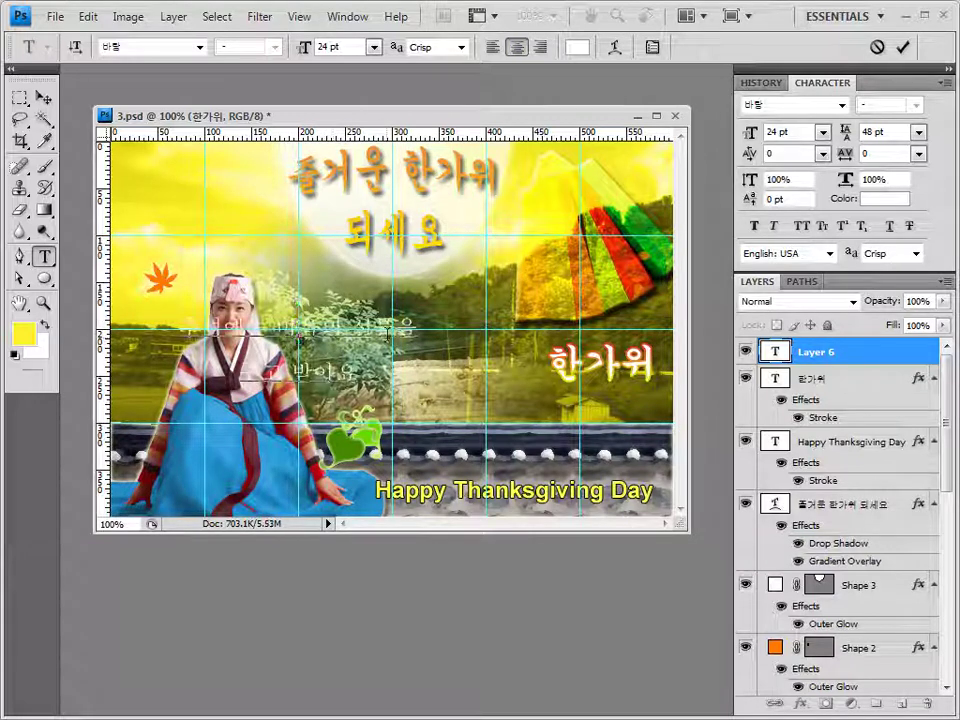
click(838, 358)
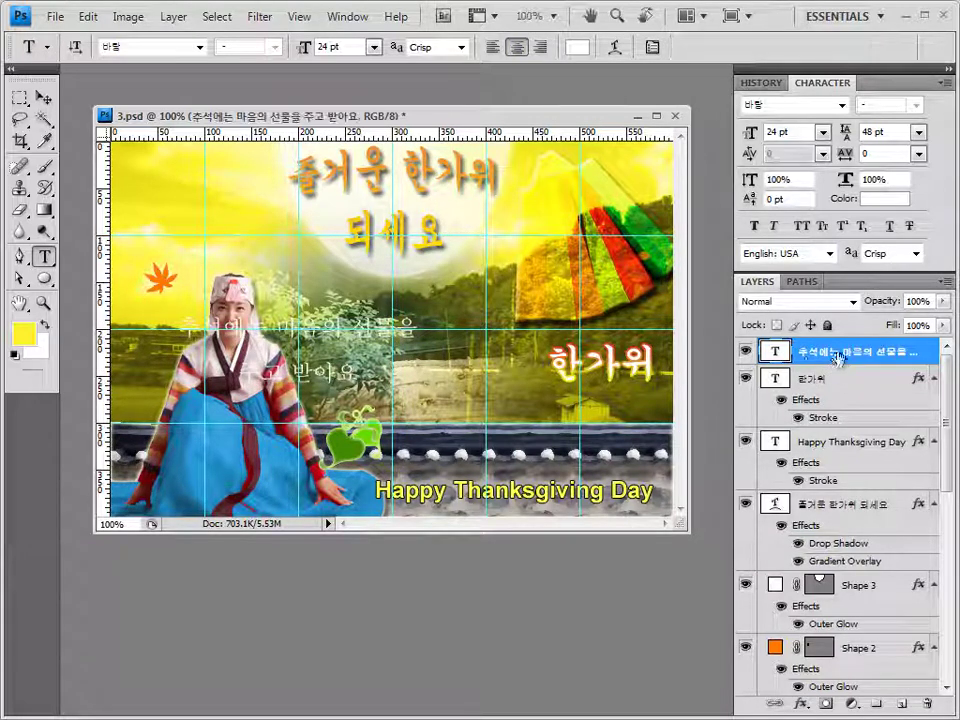
Add a 2 px outside Stroke in green (00cc00) to the 추석에는 마음의 선물을 주고 받아요 text.
click(801, 706)
click(855, 689)
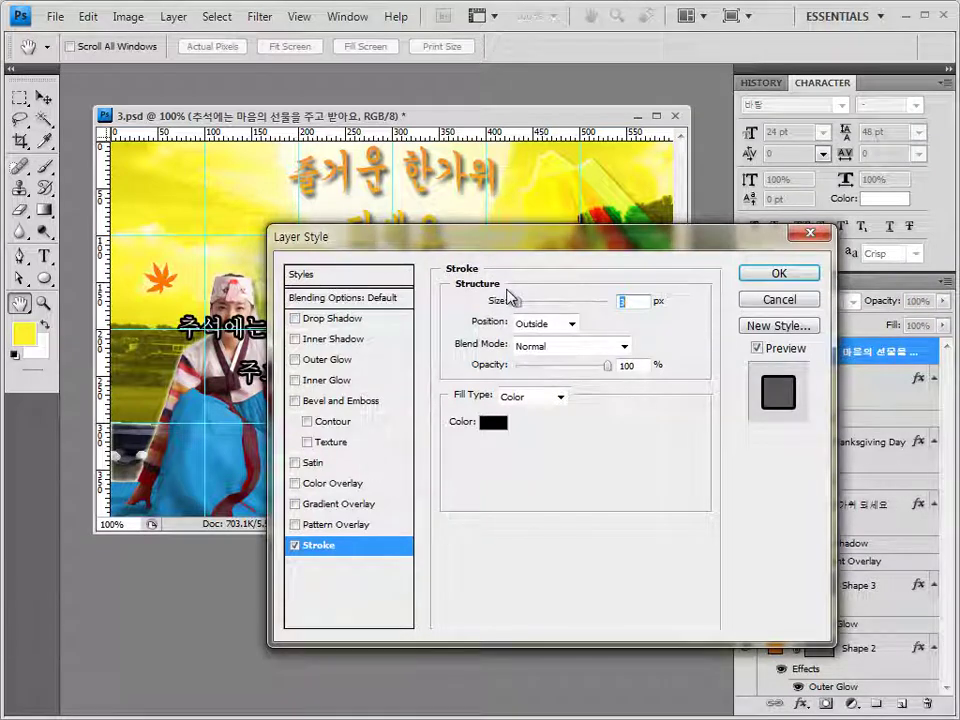
text(2)
click(494, 422)
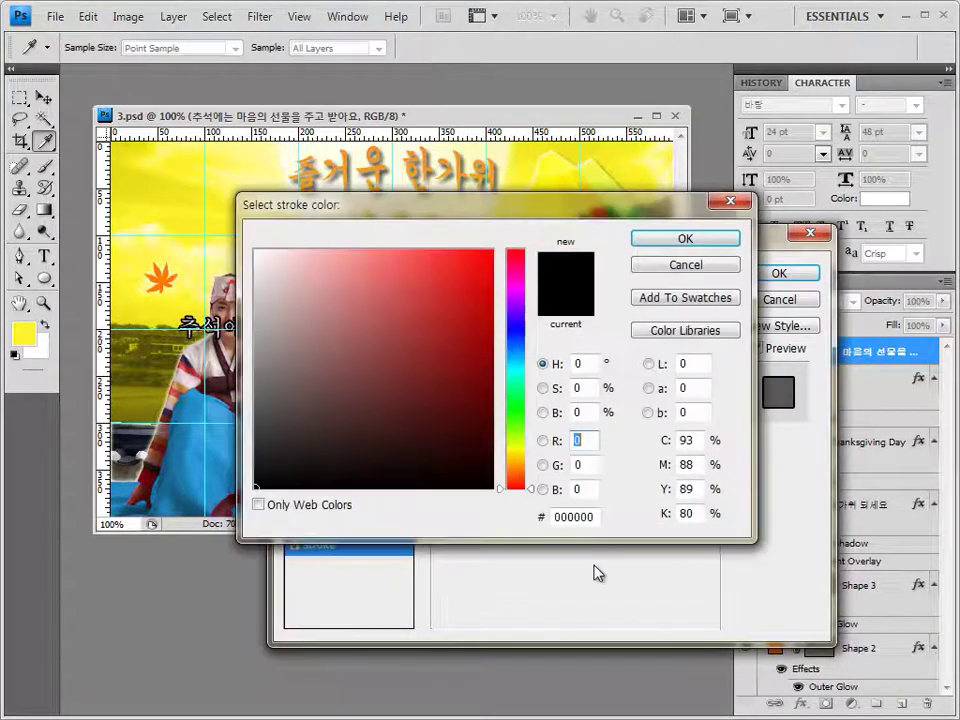
text(00)
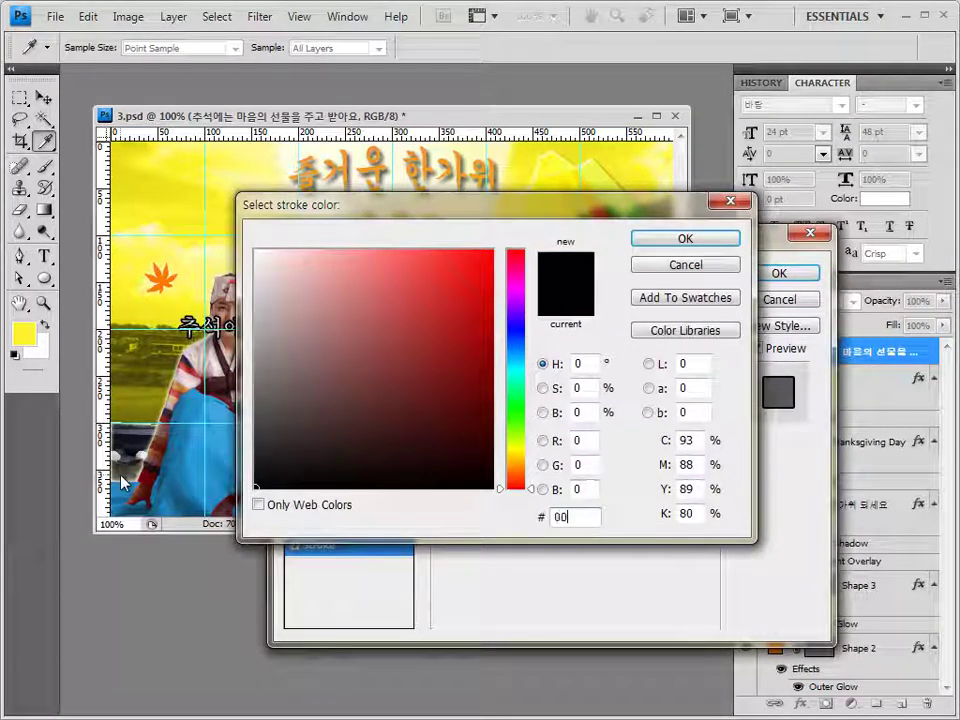
text(cc00)
key(Return)
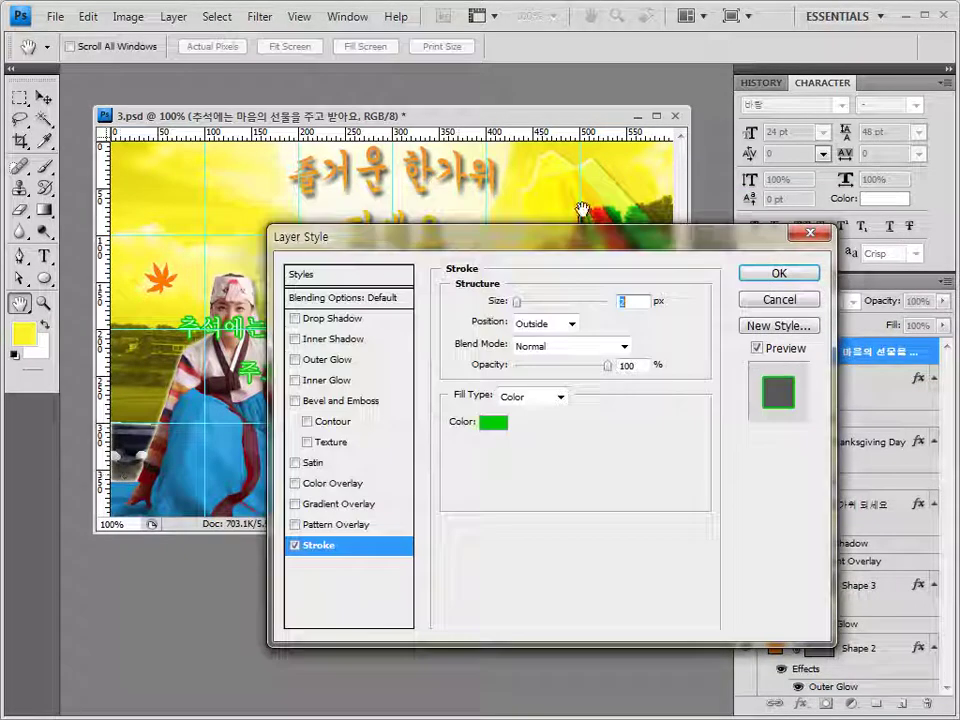
click(782, 273)
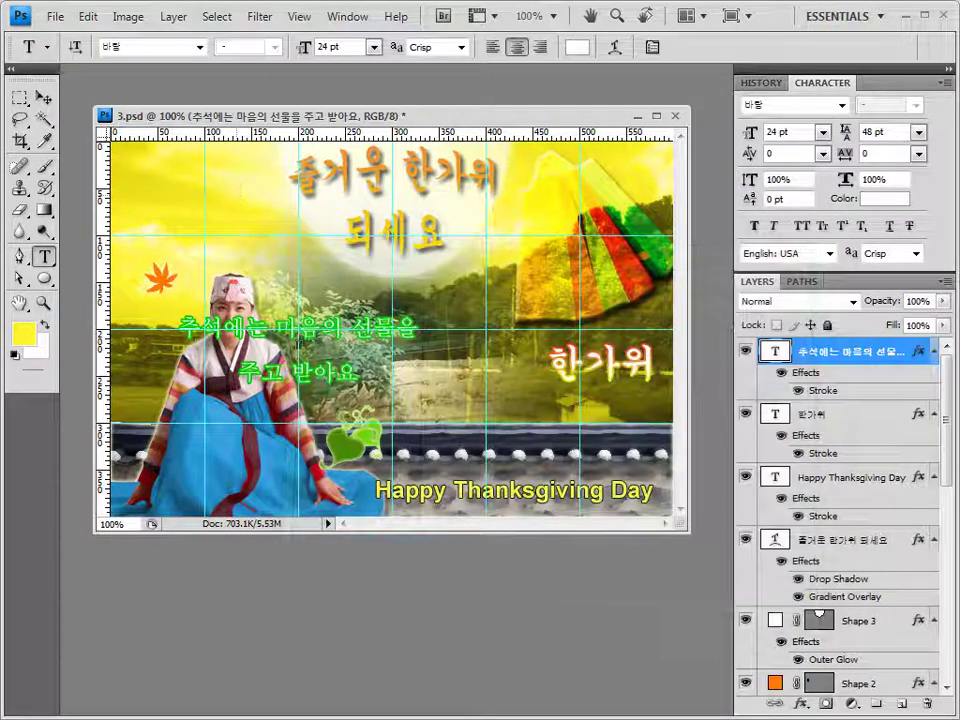
Move the two-line green-outlined text right, between the woman and the fan, and set its leading to 36 pt.
click(44, 97)
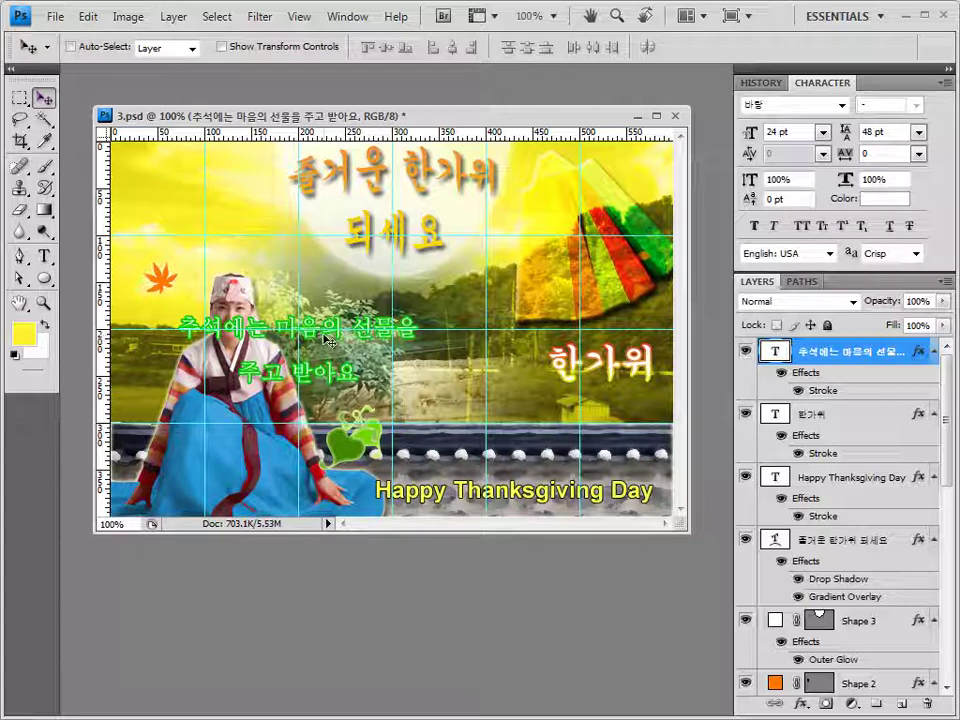
drag(328, 340, 412, 323)
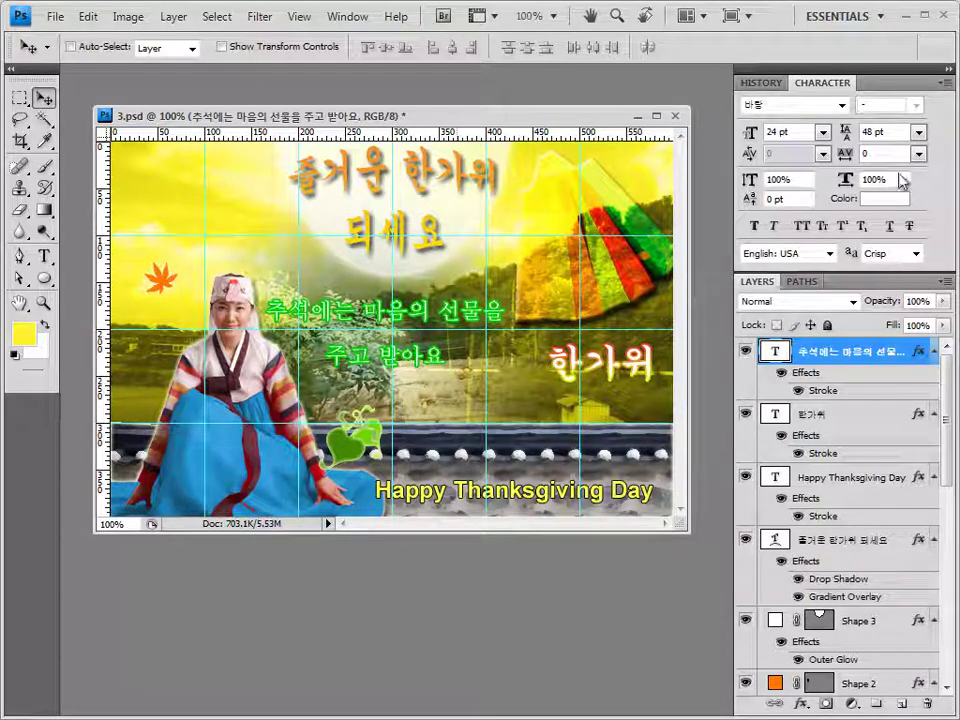
click(918, 132)
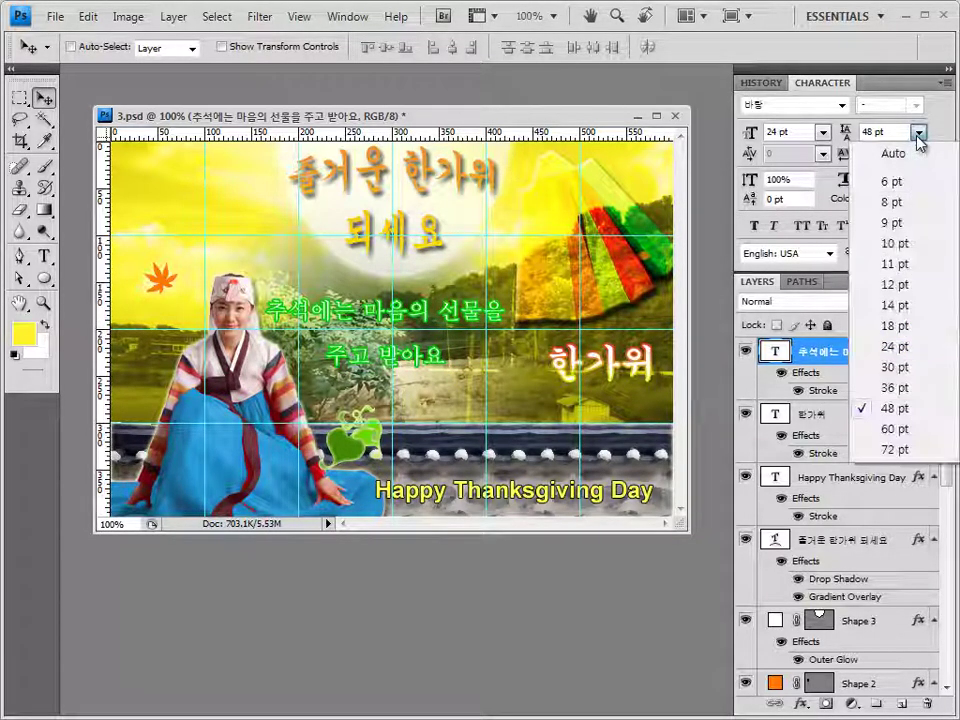
click(913, 388)
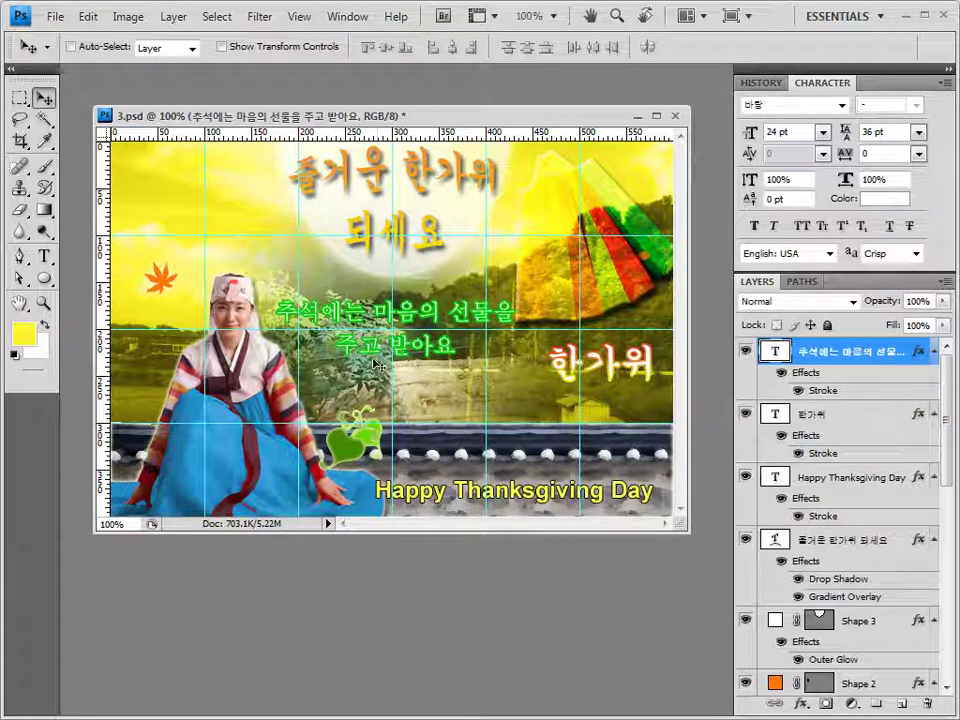
Save 3.psd with Maximize compatibility enabled.
click(60, 18)
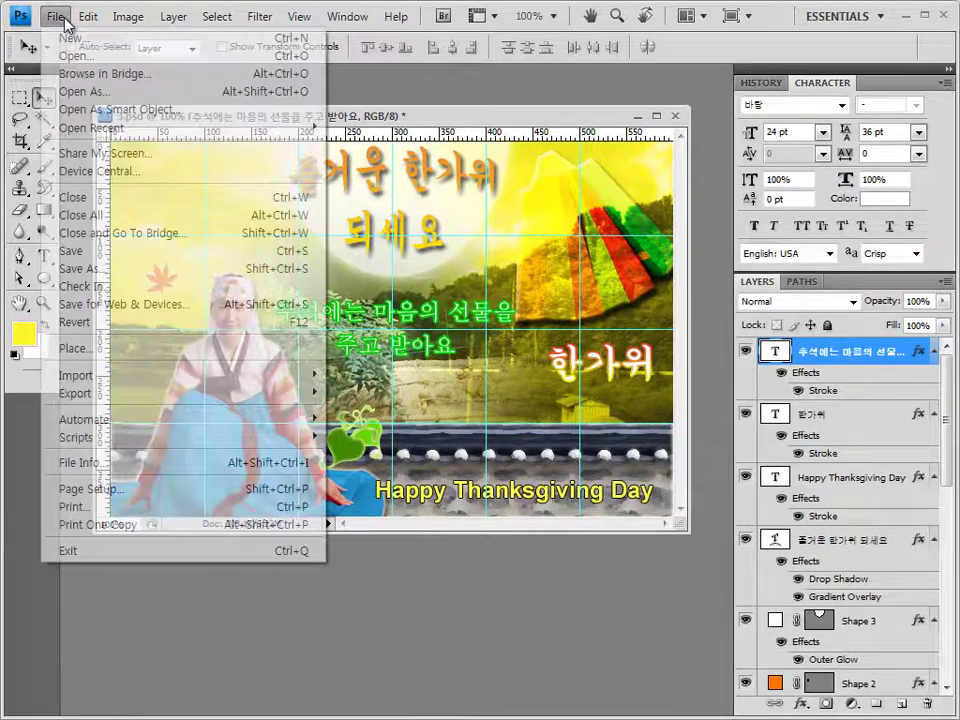
click(66, 248)
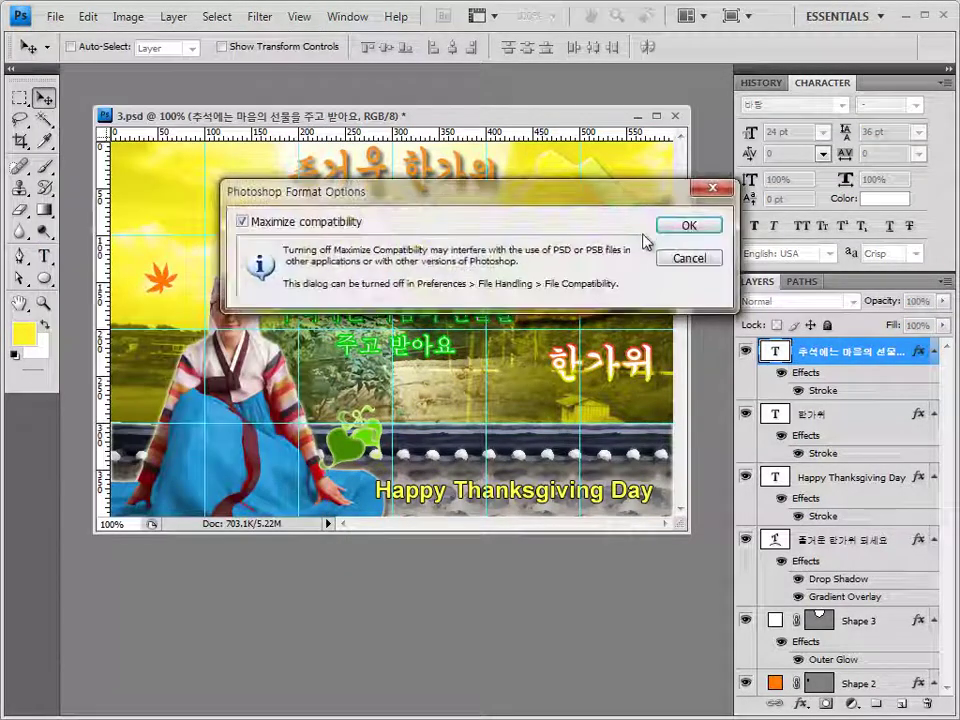
click(681, 221)
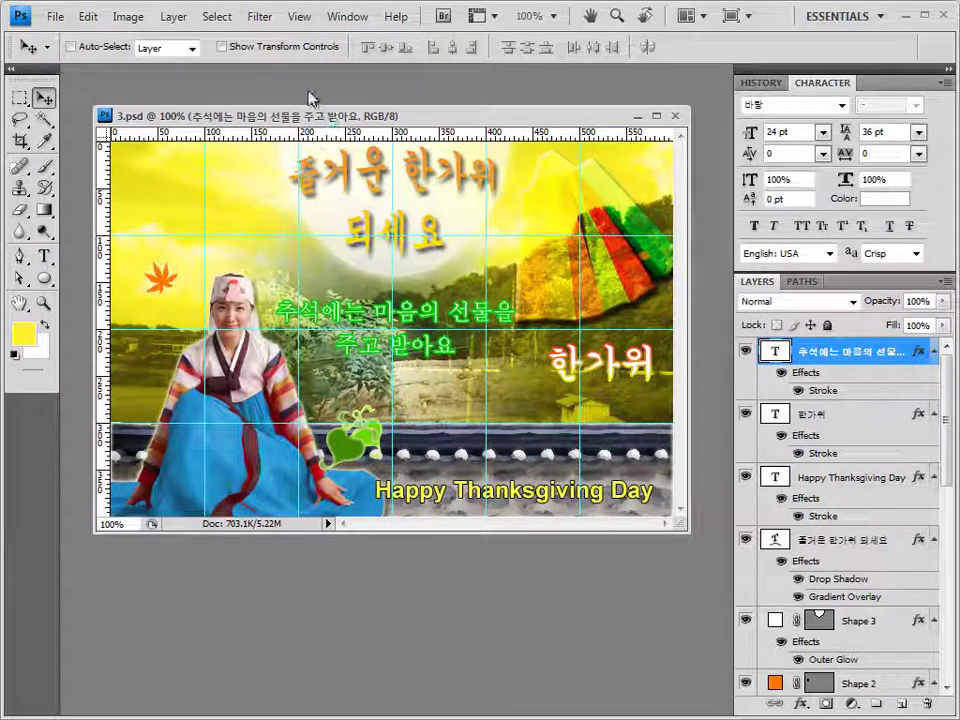
Clear all guides from the composite and choose JPEG as the format for saving a copy.
click(302, 20)
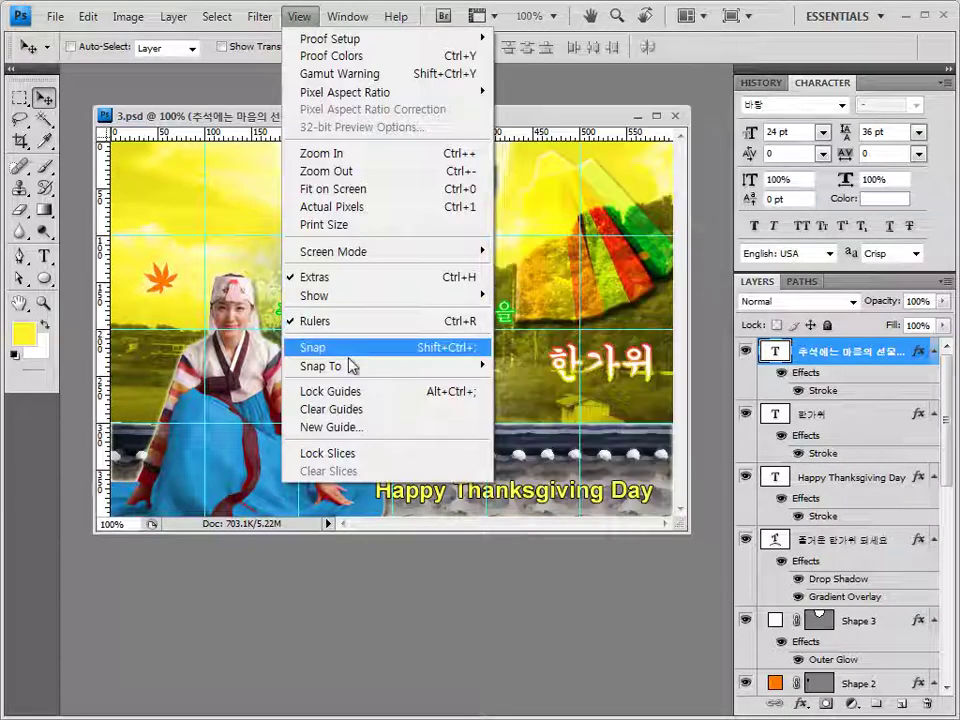
click(356, 410)
click(61, 22)
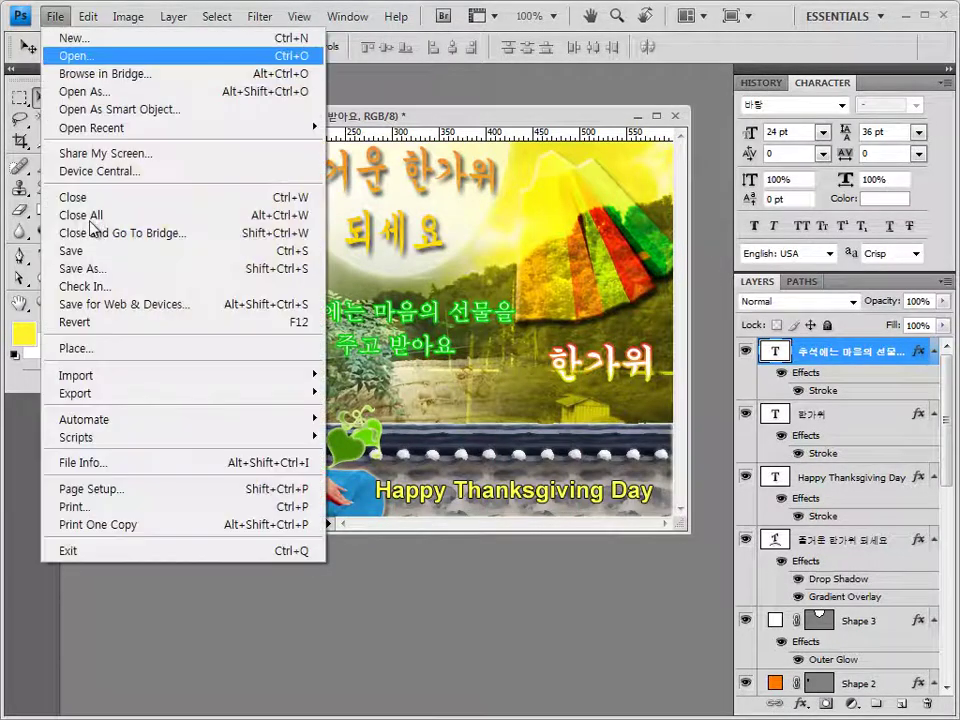
click(90, 271)
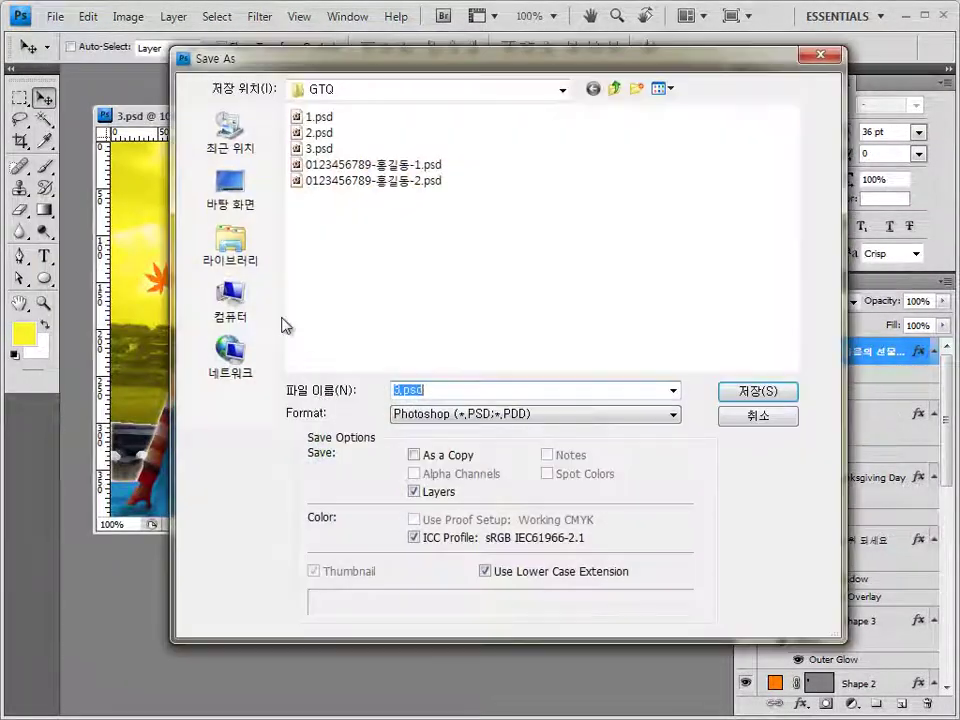
click(453, 414)
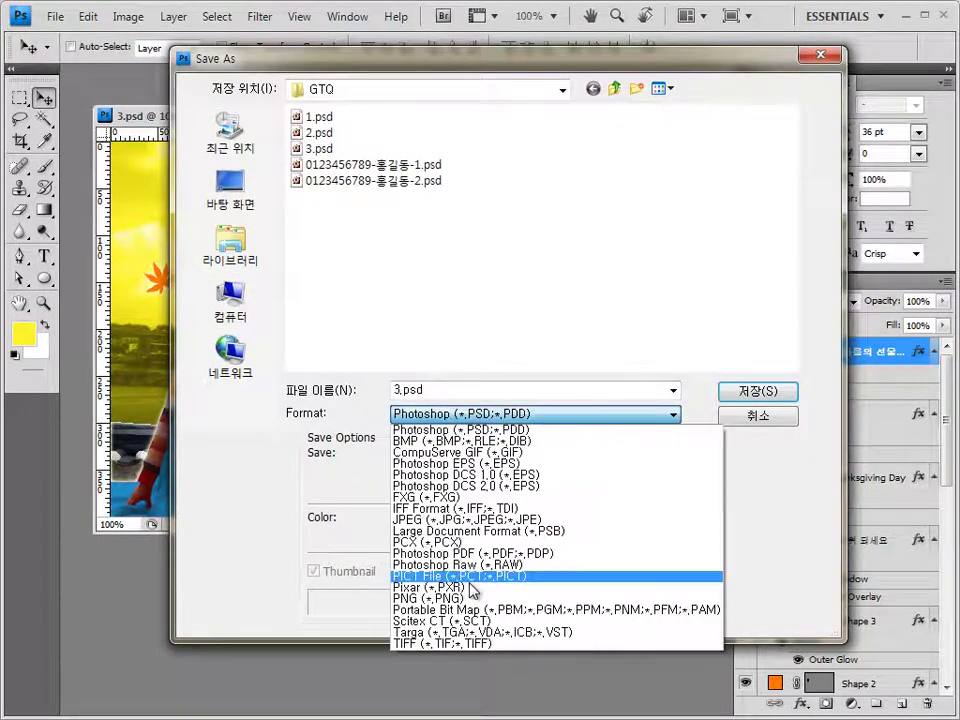
click(445, 518)
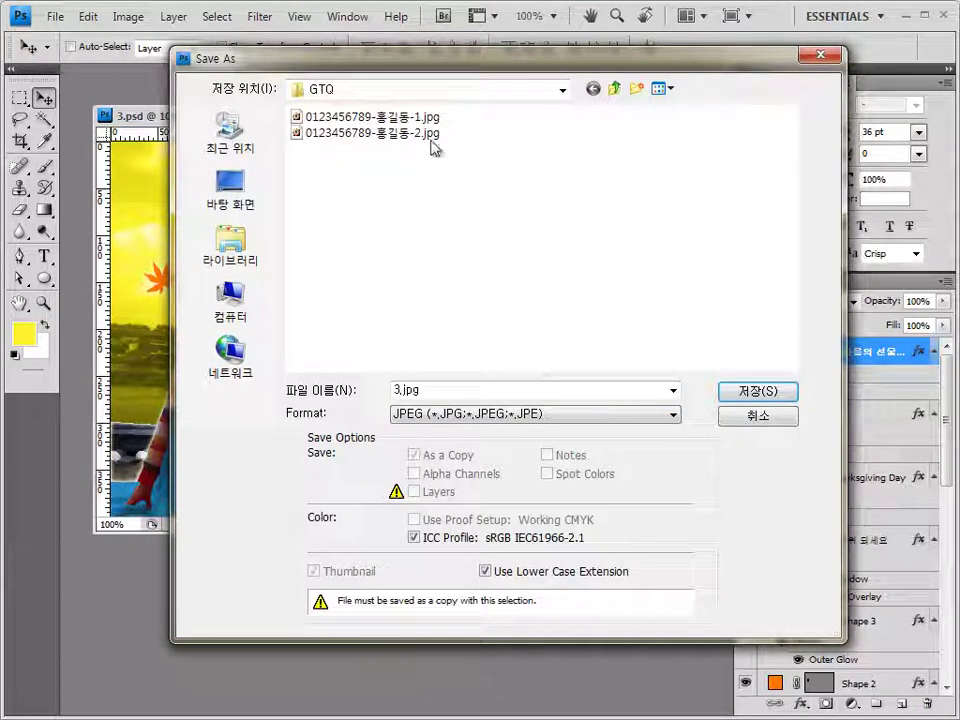
Name the JPEG copy with the exam number and candidate name ending in -3, and save it in the GTQ folder at quality 8.
click(360, 132)
double_click(515, 390)
click(503, 390)
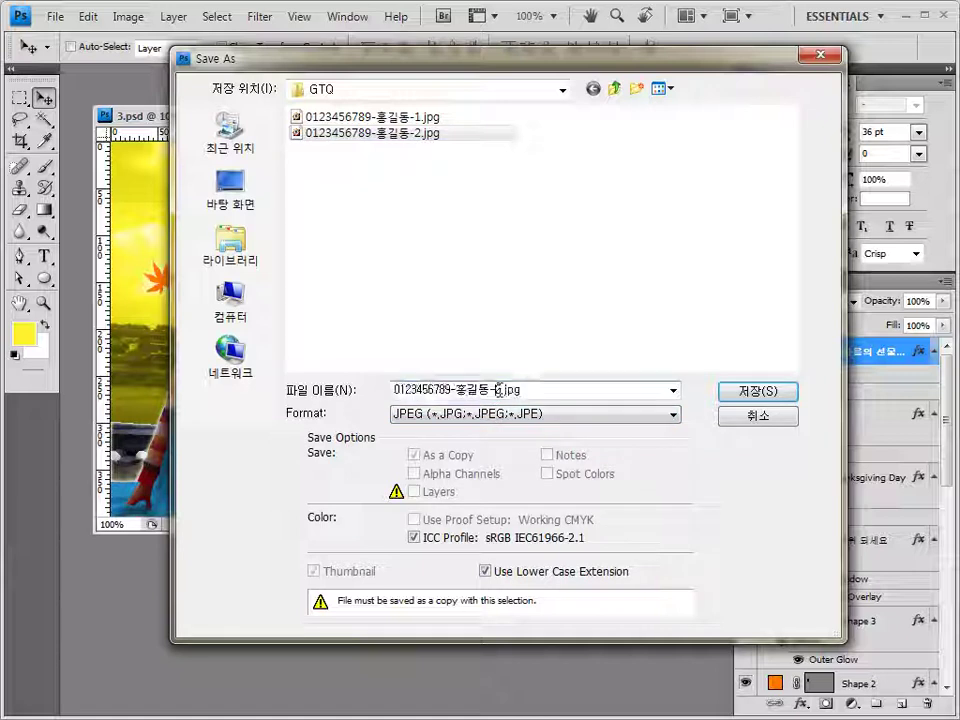
key(BackSpace)
text(3)
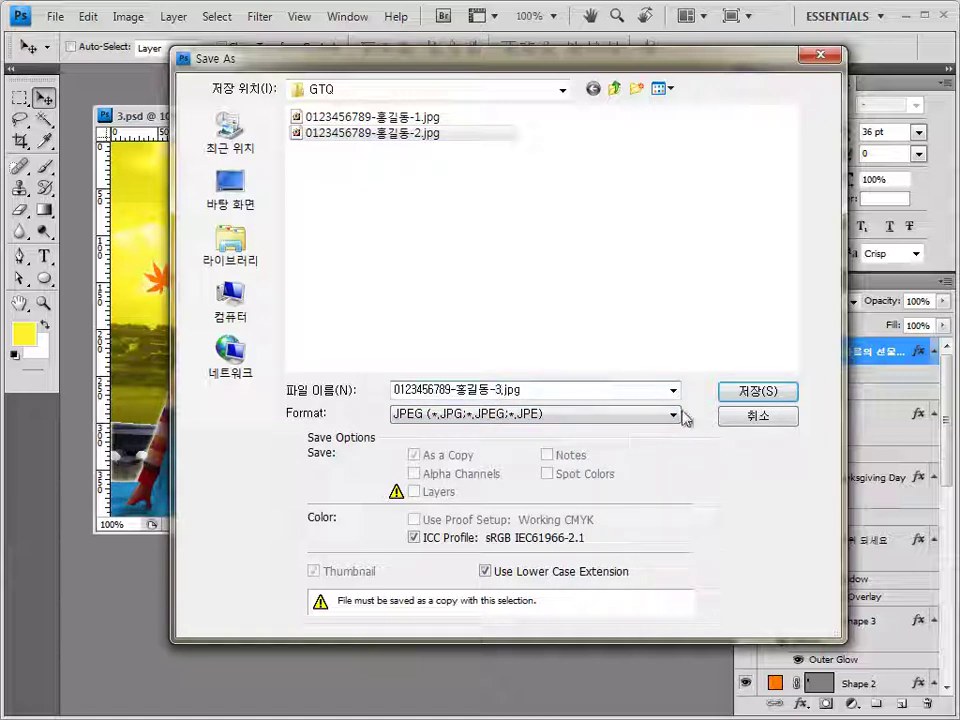
click(767, 391)
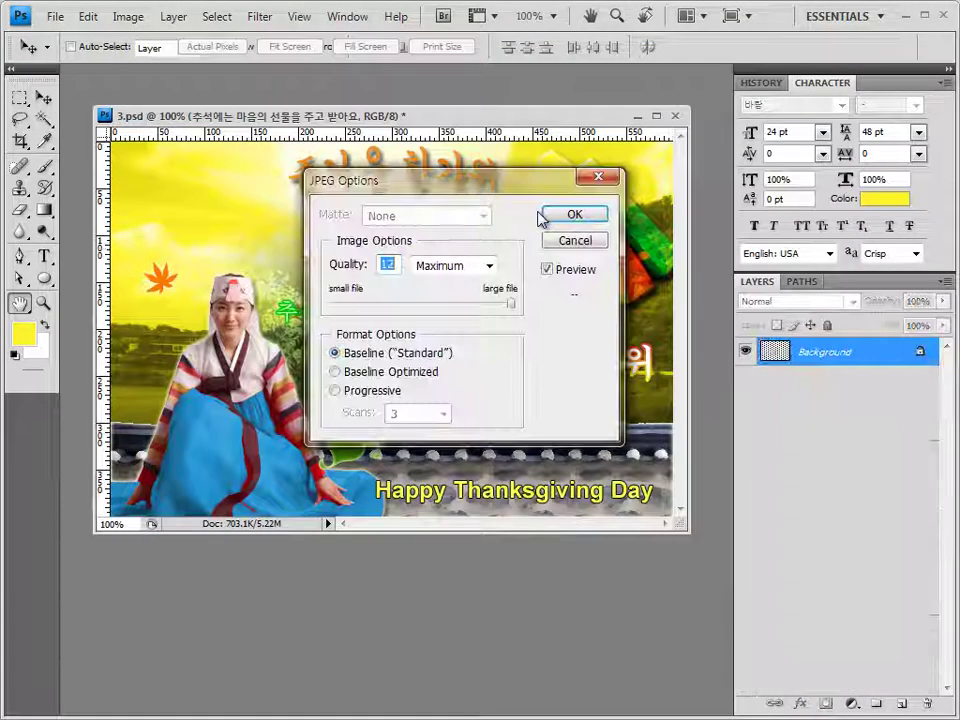
text(8)
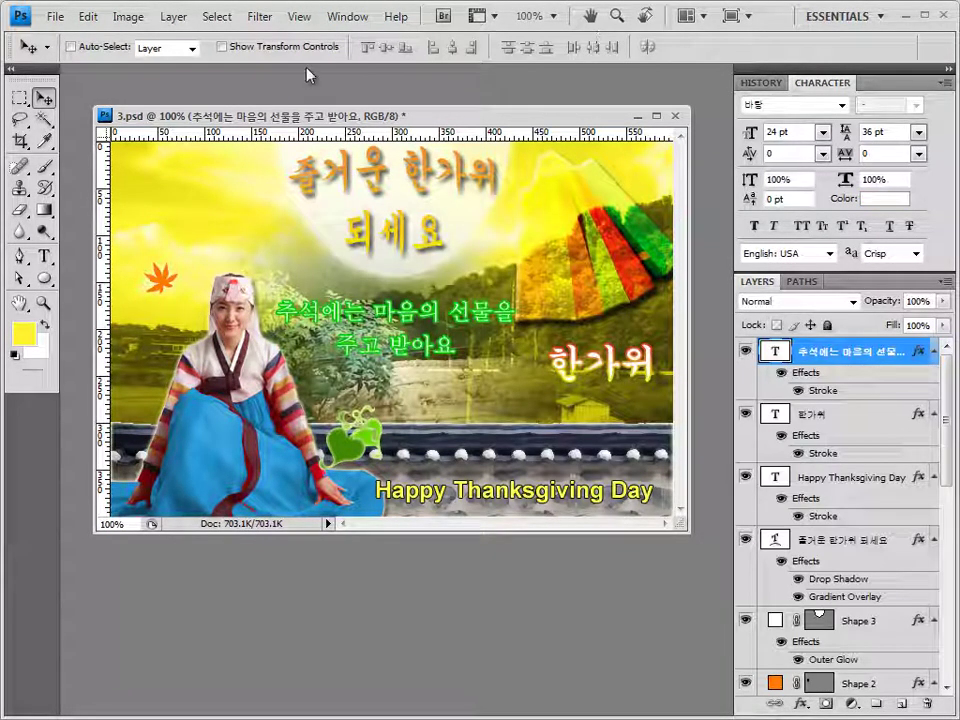
Resize the image to 60 by 40 pixels with proportions constrained.
click(132, 22)
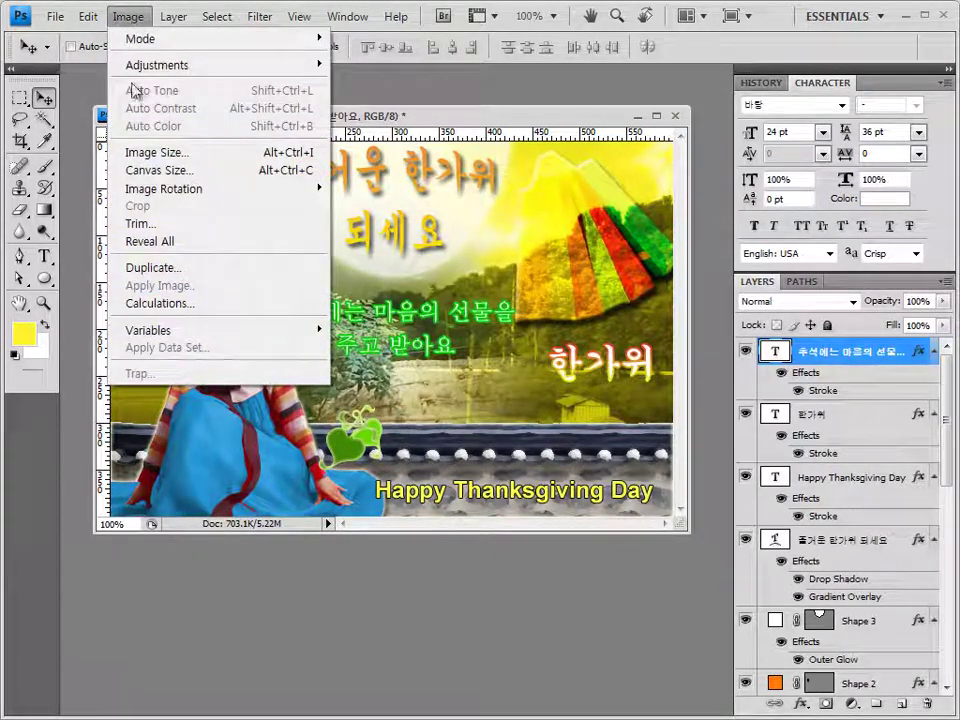
click(128, 153)
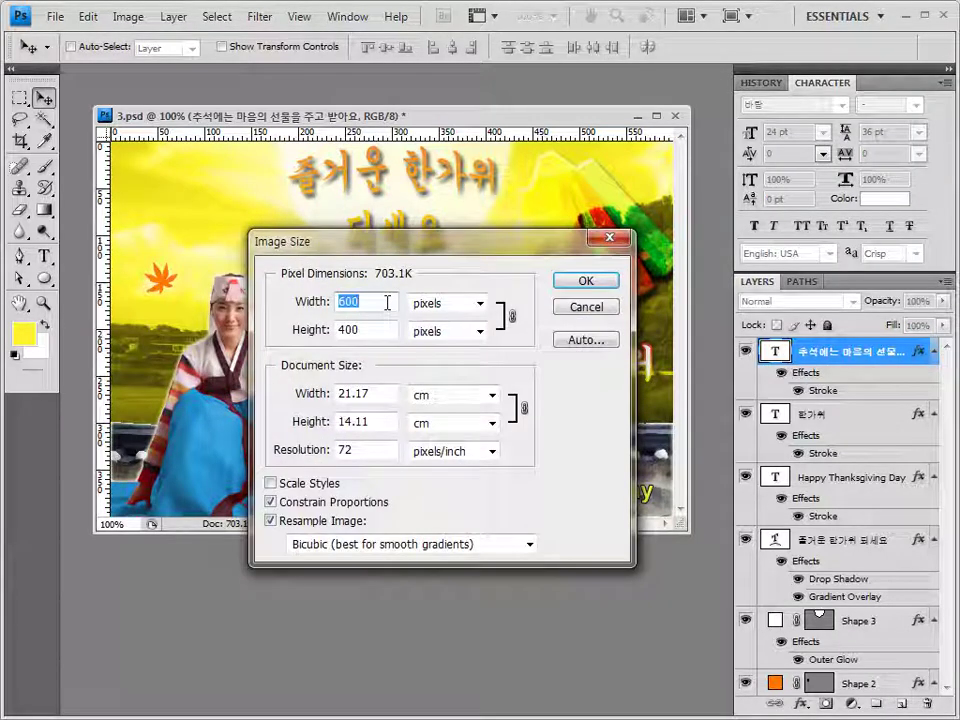
text(60)
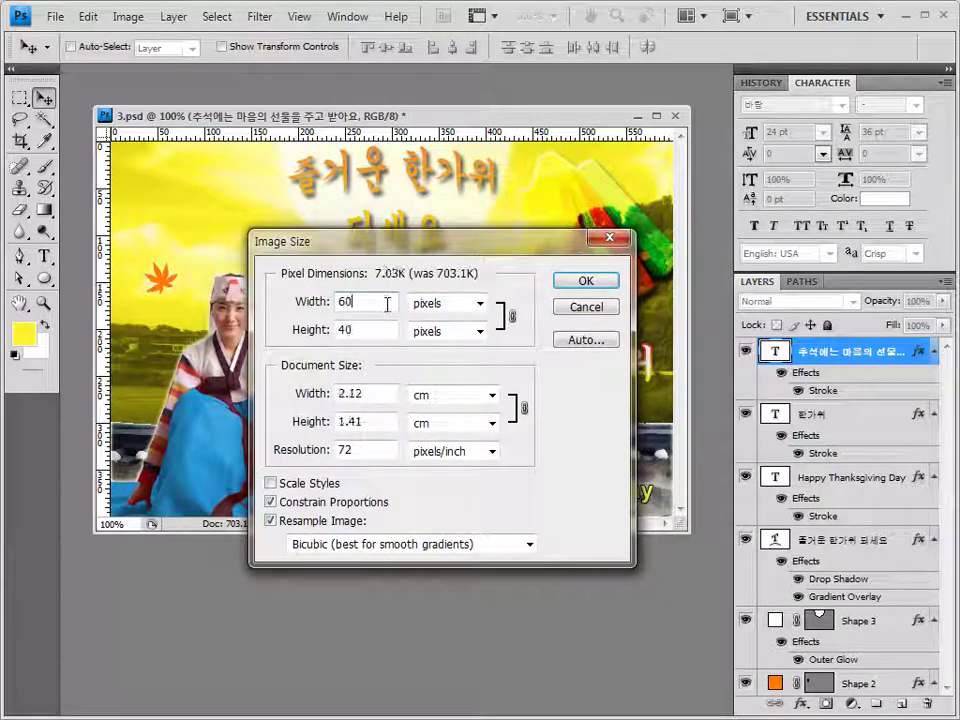
click(560, 280)
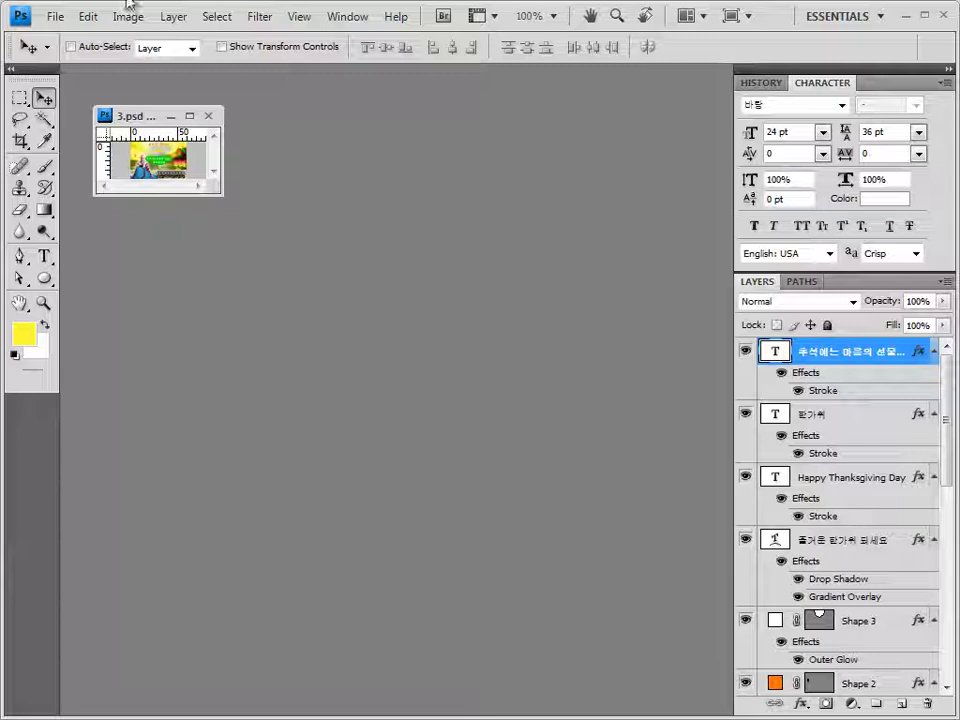
Save the reduced image as a PSD named with the exam number and candidate name ending in -3, with Maximize compatibility, and close it.
click(55, 16)
click(81, 268)
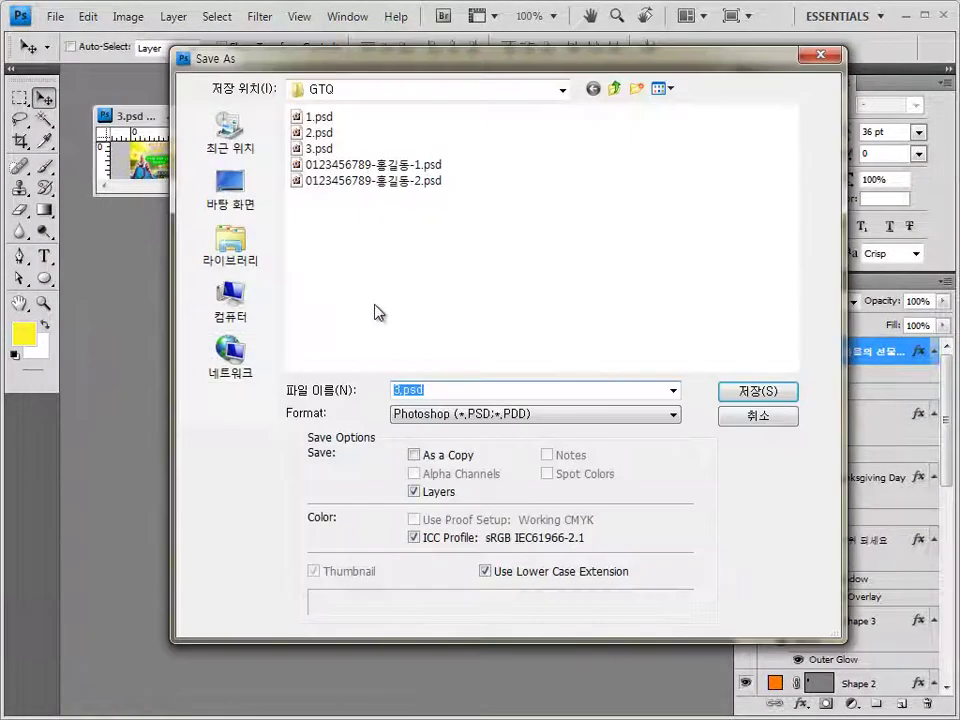
click(435, 181)
double_click(513, 393)
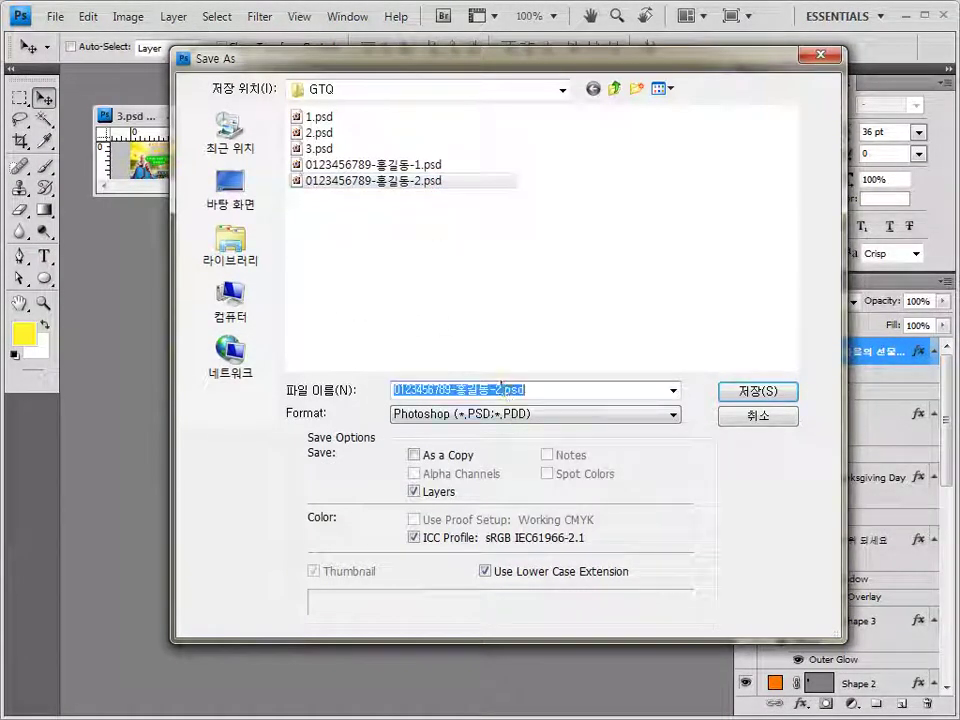
click(513, 393)
key(shift+Left)
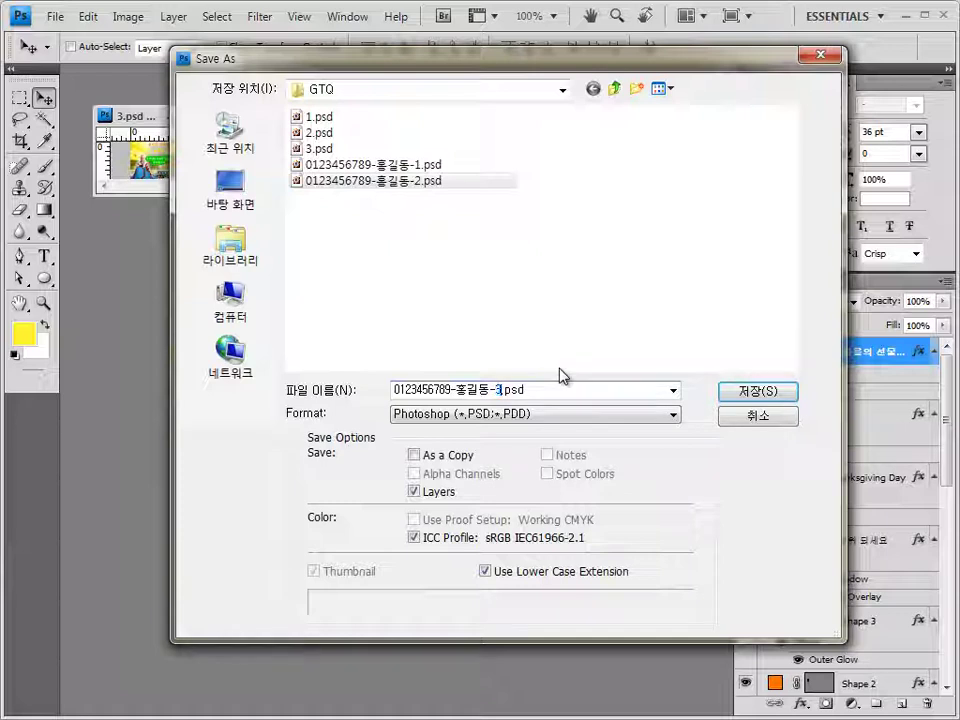
text(3)
click(780, 393)
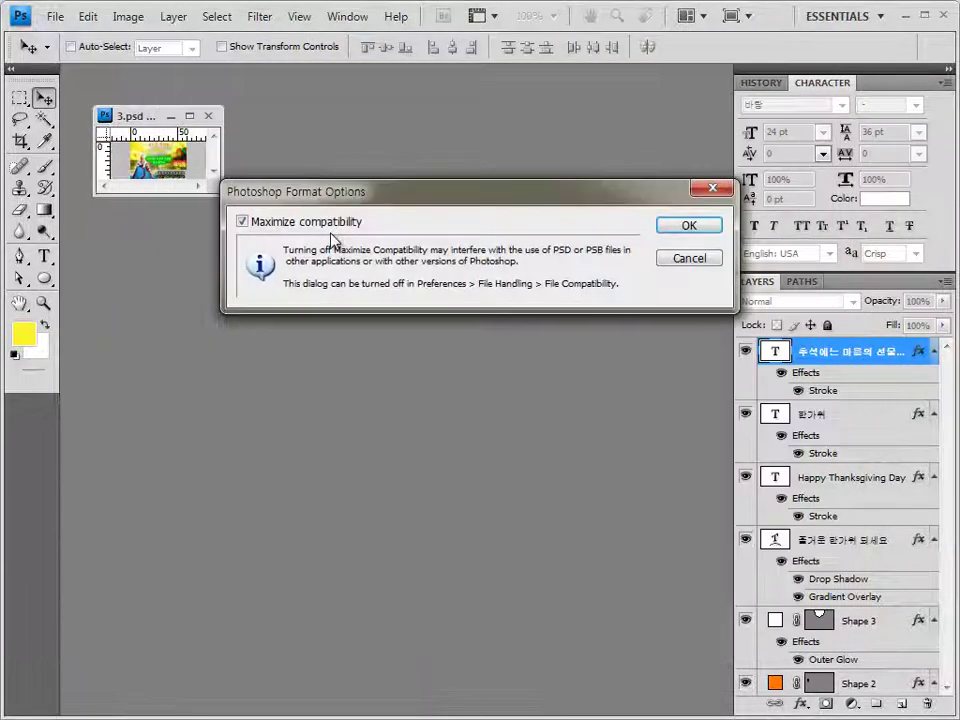
click(690, 226)
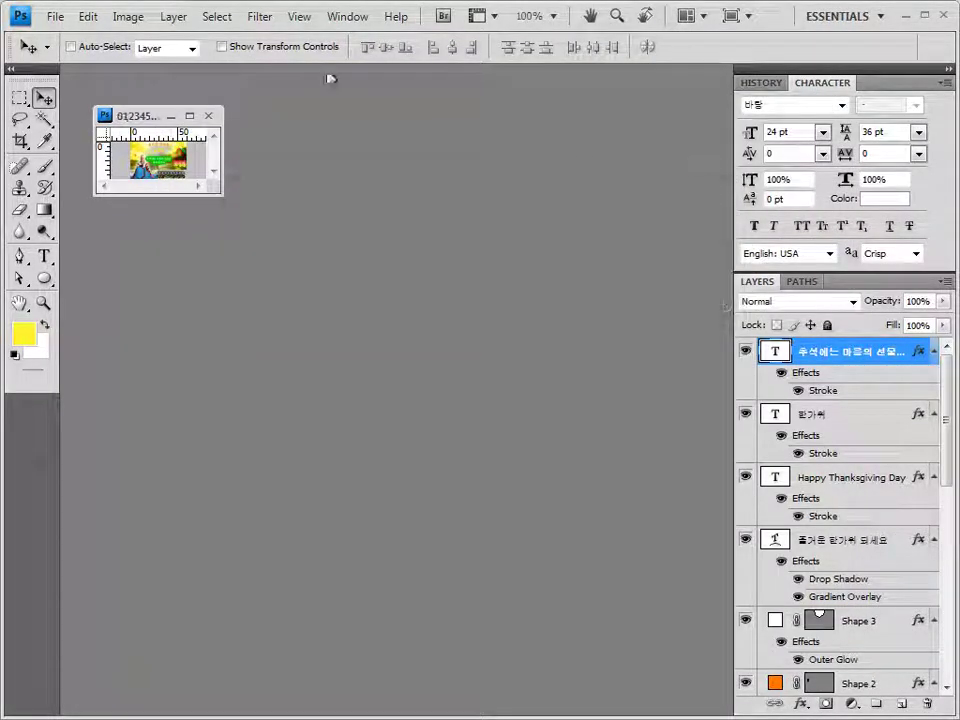
click(209, 117)
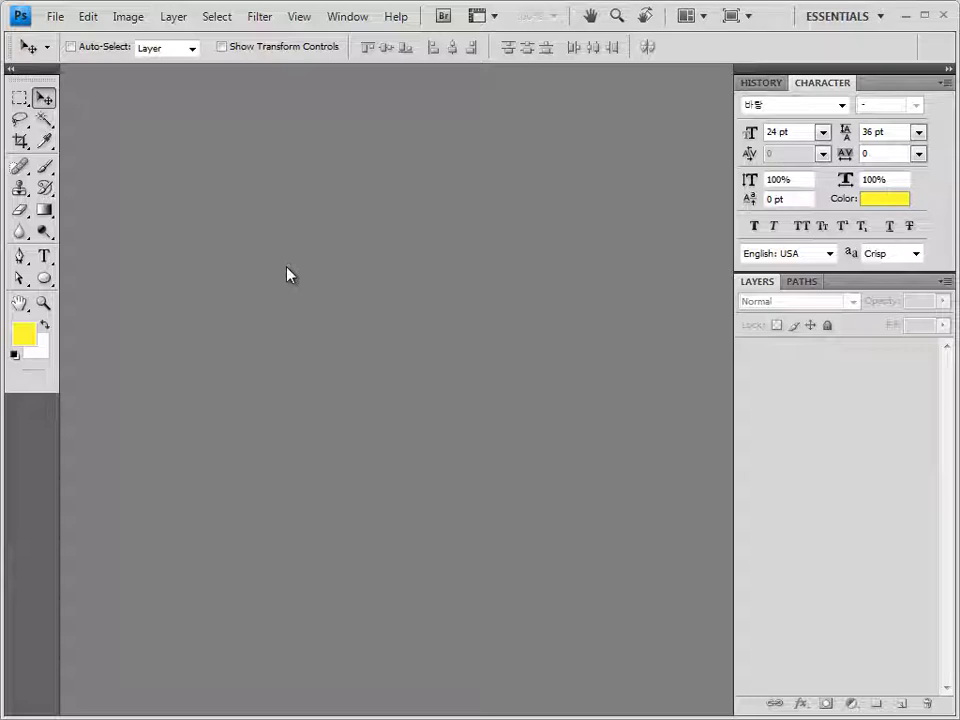
Create a new 600 by 400 pixel document at 72 pixels/inch in RGB Color with a white background.
key(ctrl+n)
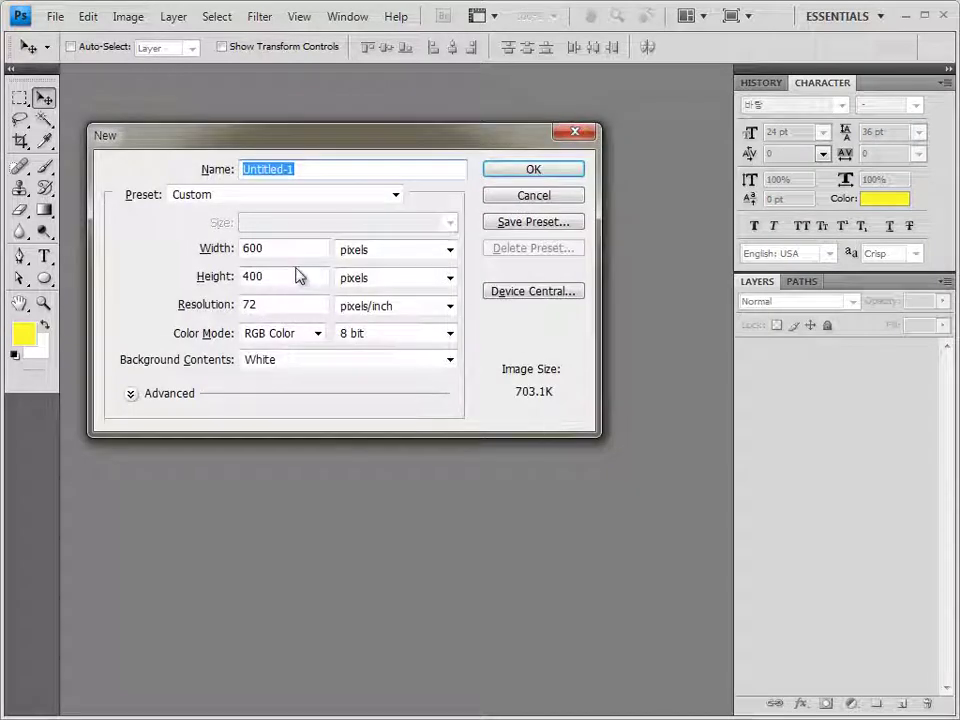
click(294, 251)
click(294, 272)
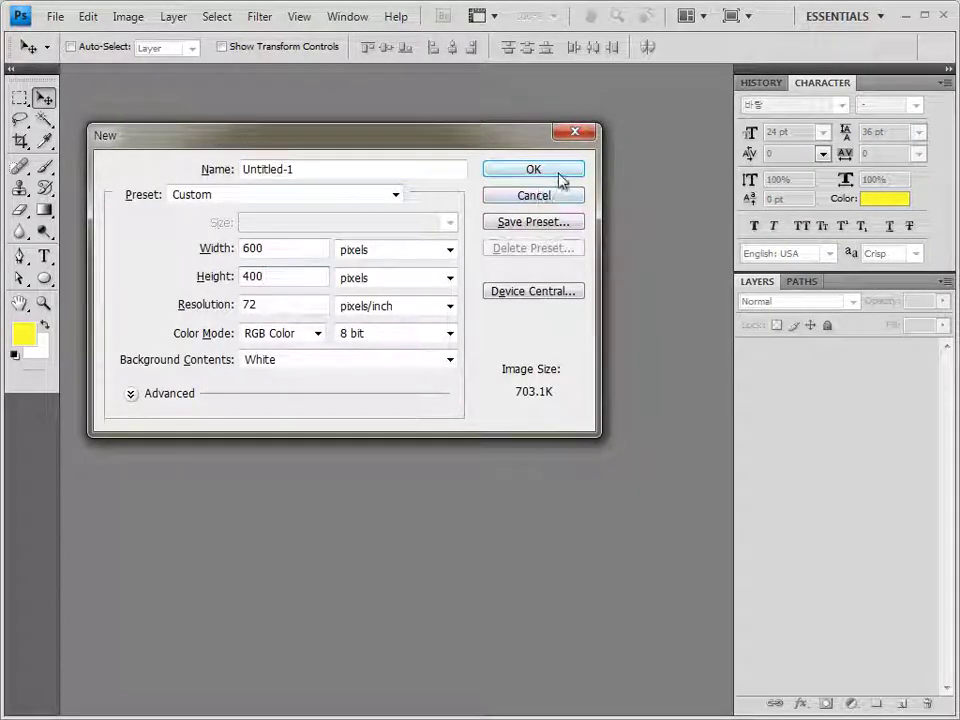
click(561, 177)
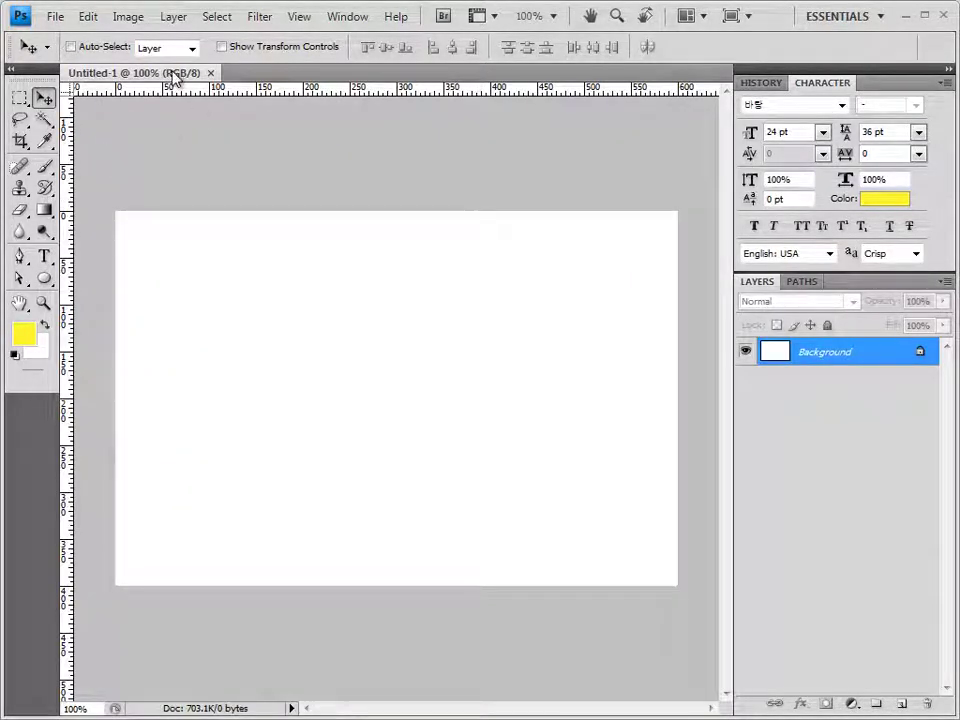
Float the new blank document in its own window and show the grid over the canvas.
drag(173, 78, 224, 147)
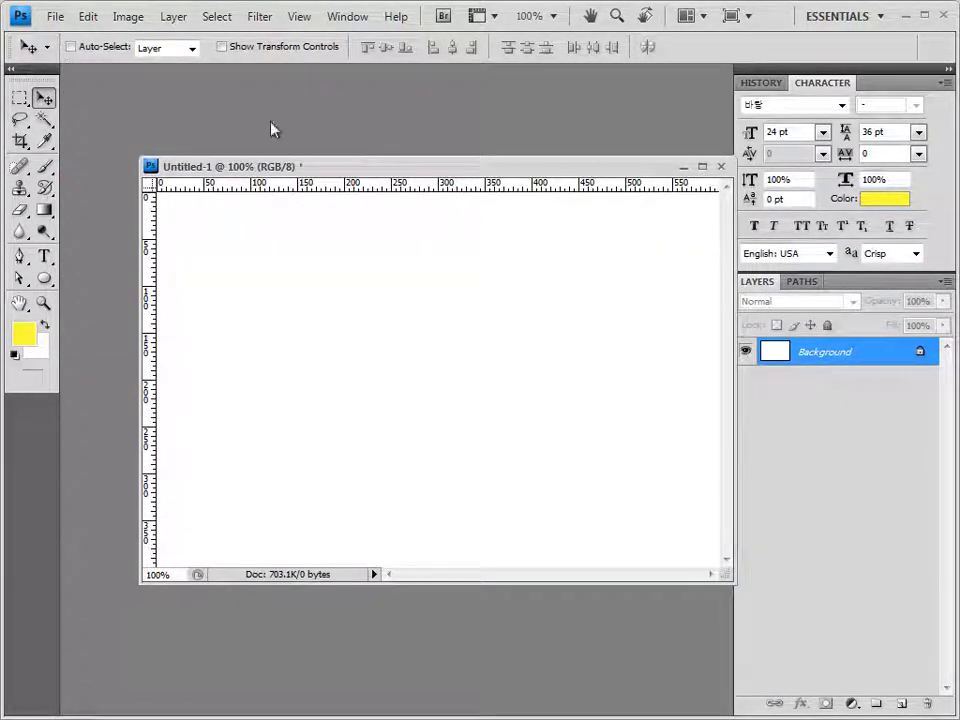
key(ctrl+')
drag(293, 165, 259, 183)
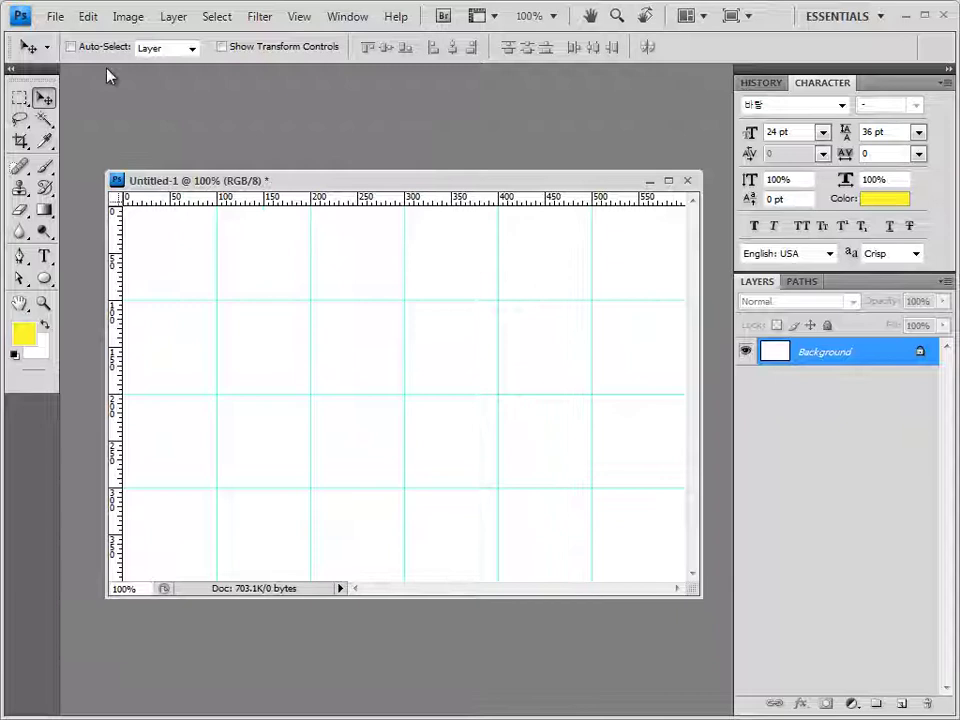
Save the new document as 4.psd in the GTQ folder.
click(52, 16)
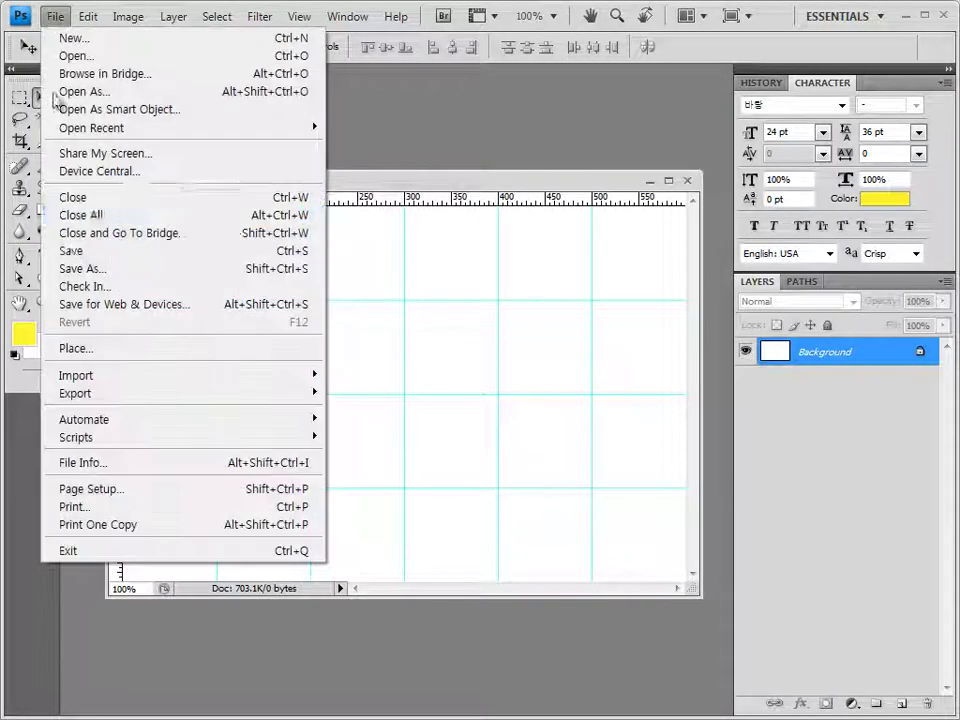
click(108, 256)
text(4)
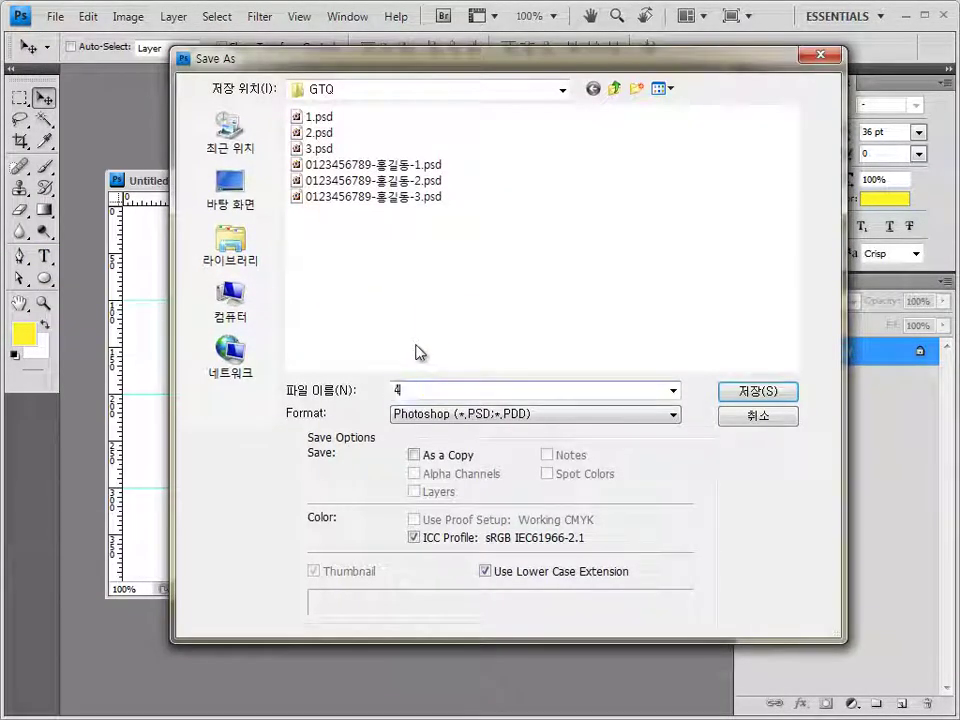
key(Return)
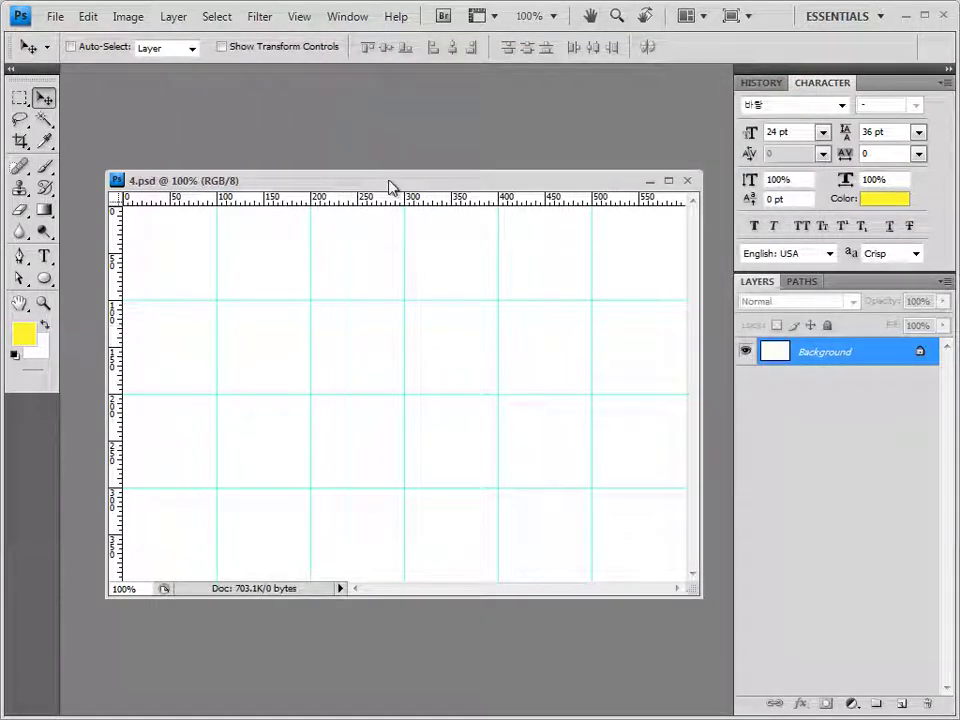
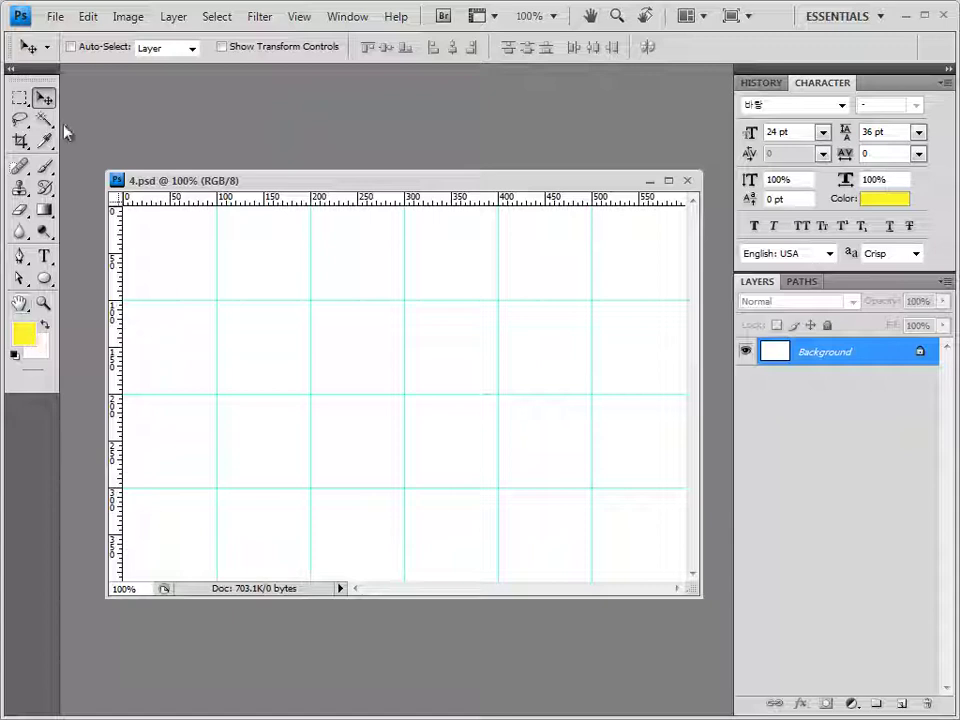
Base a custom gradient on the Foreground to Background preset and set its starting color stop to ffff00.
click(52, 215)
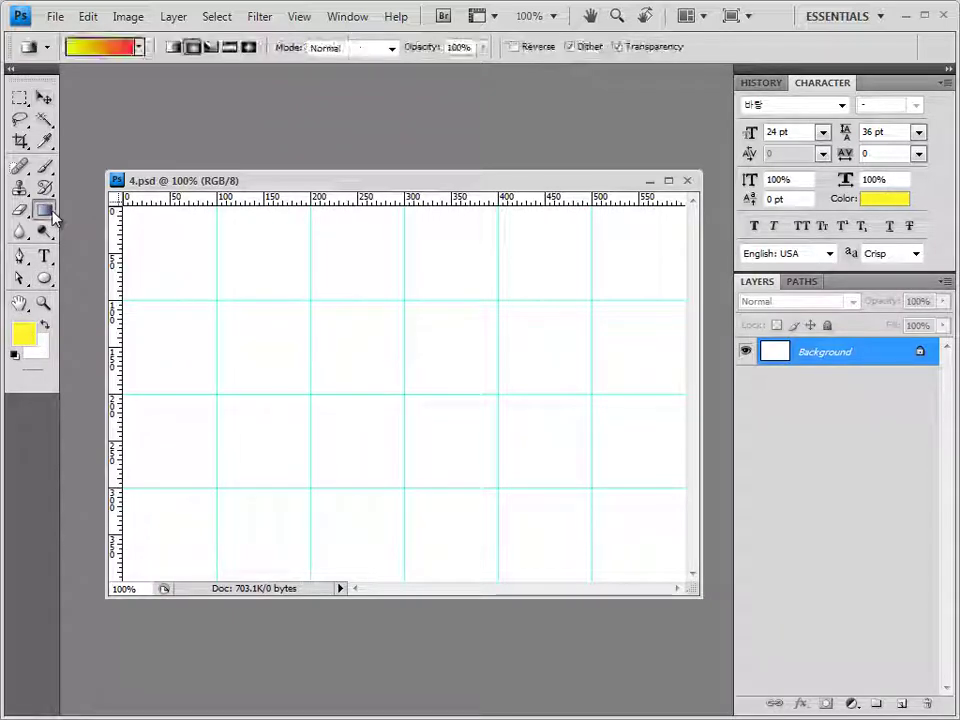
click(108, 47)
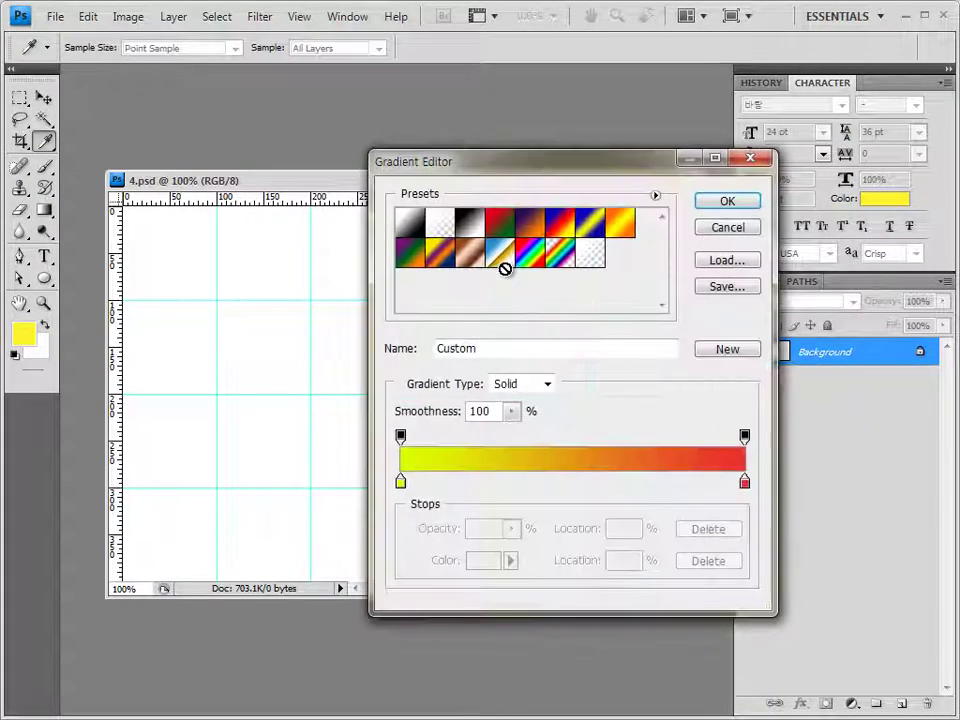
drag(506, 167, 499, 133)
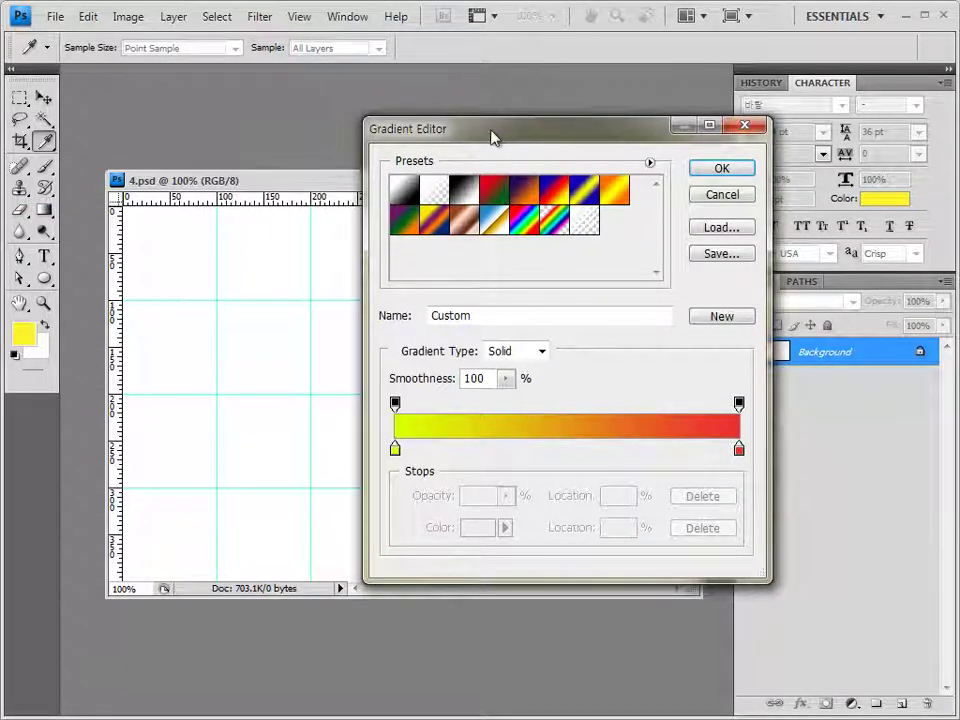
drag(491, 137, 425, 126)
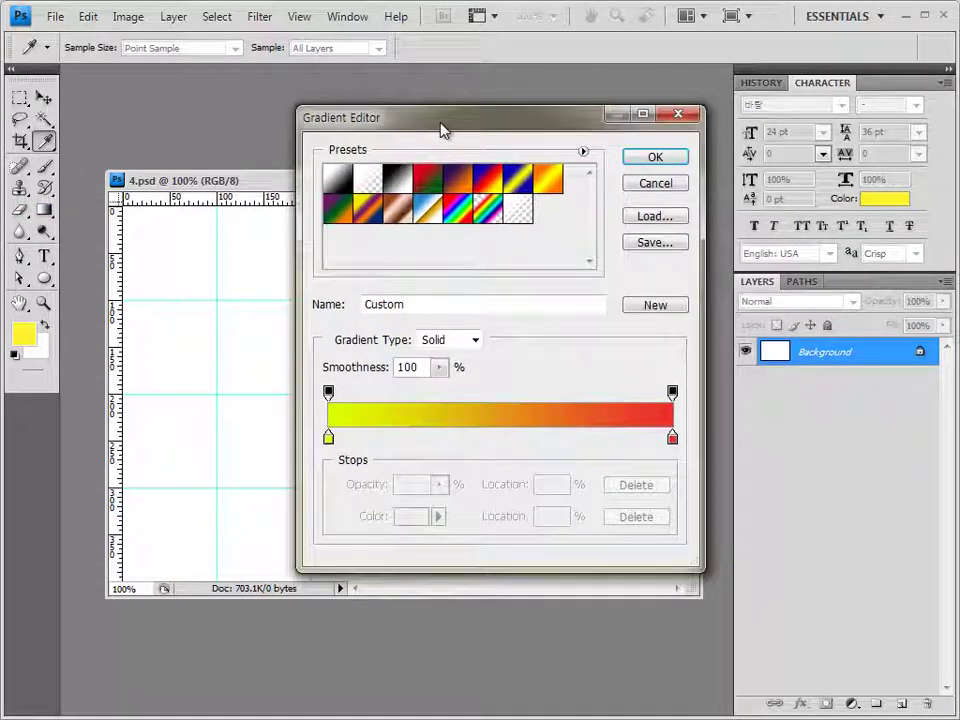
click(343, 182)
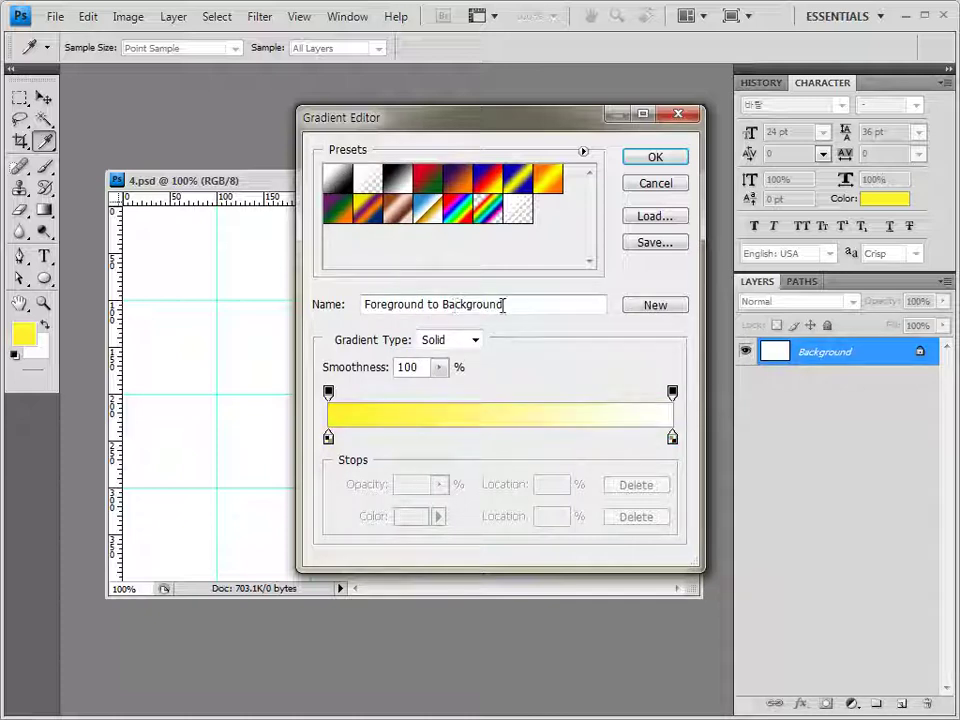
click(329, 439)
double_click(331, 440)
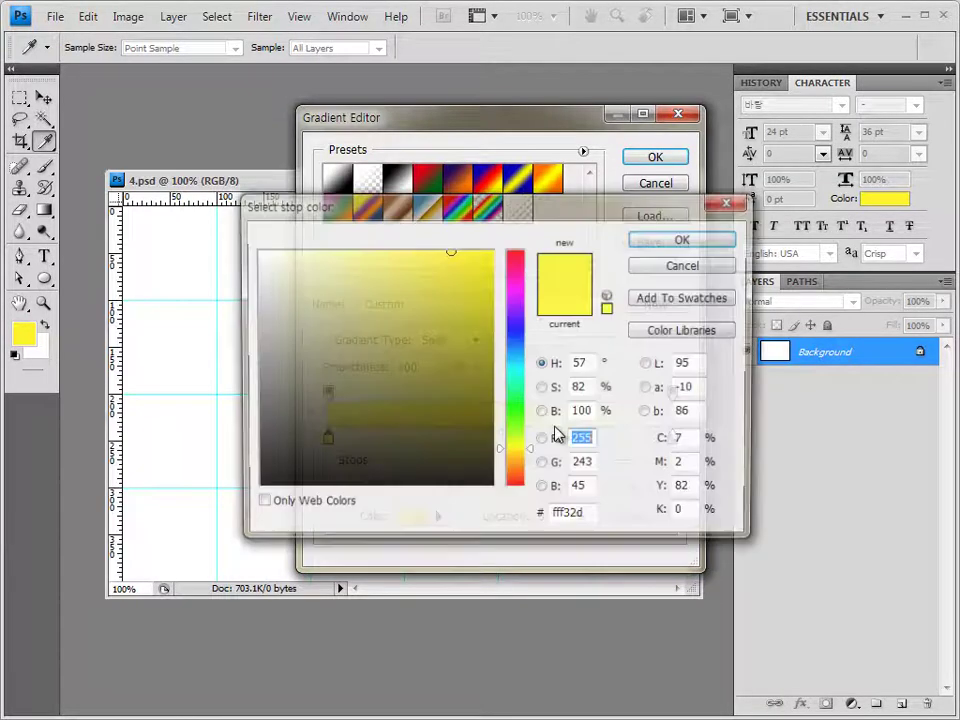
click(578, 516)
text(ffff00)
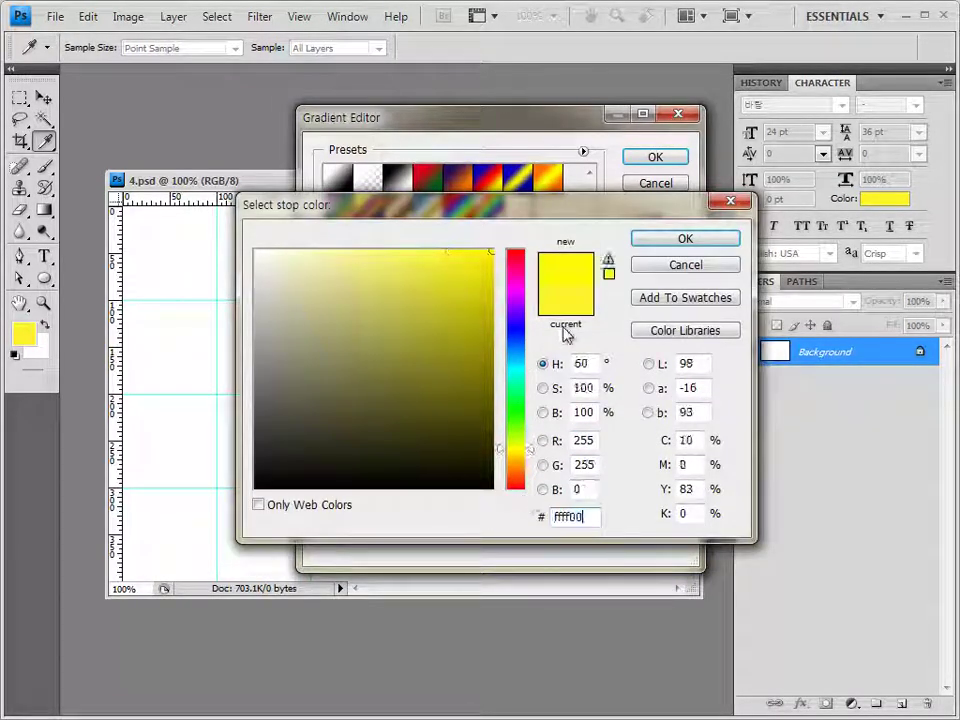
click(704, 240)
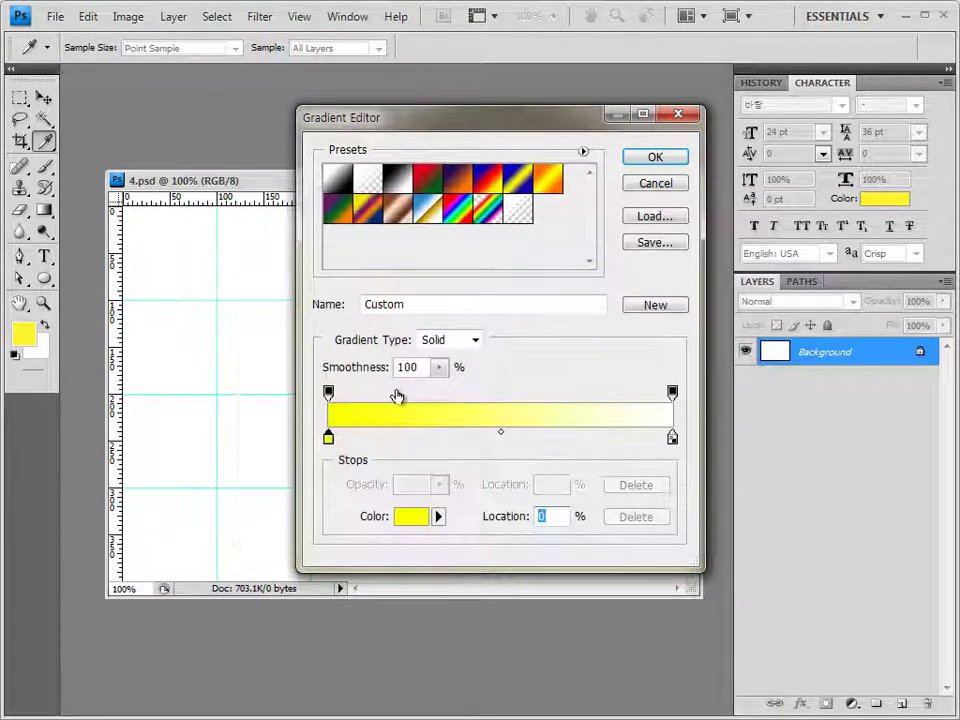
Set the gradient's end color stop to ffffff and accept the custom yellow-to-white gradient.
double_click(672, 440)
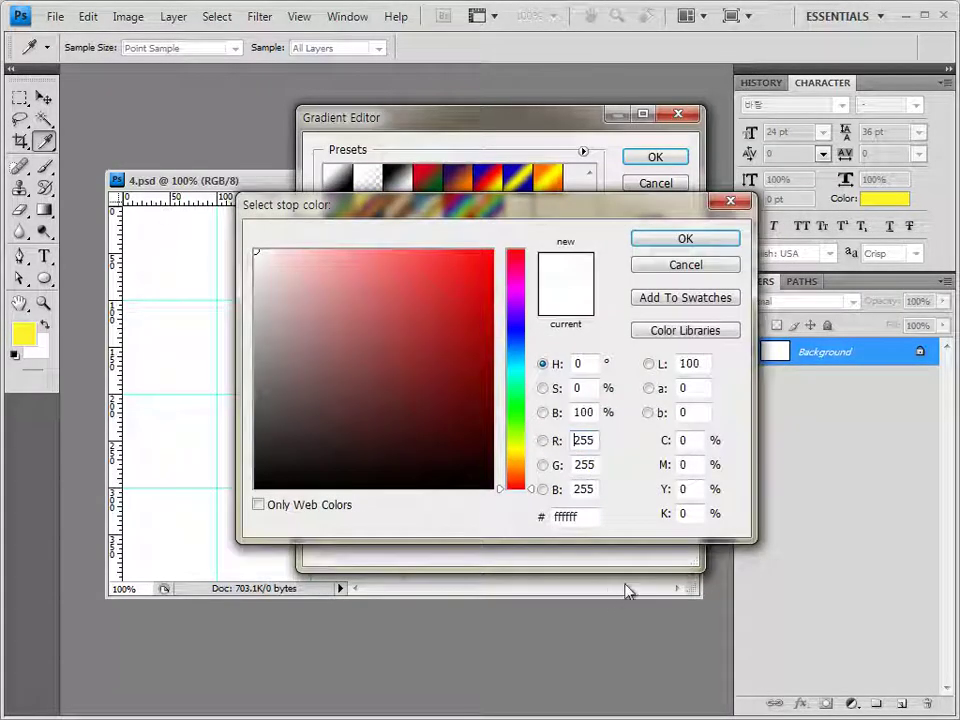
click(583, 515)
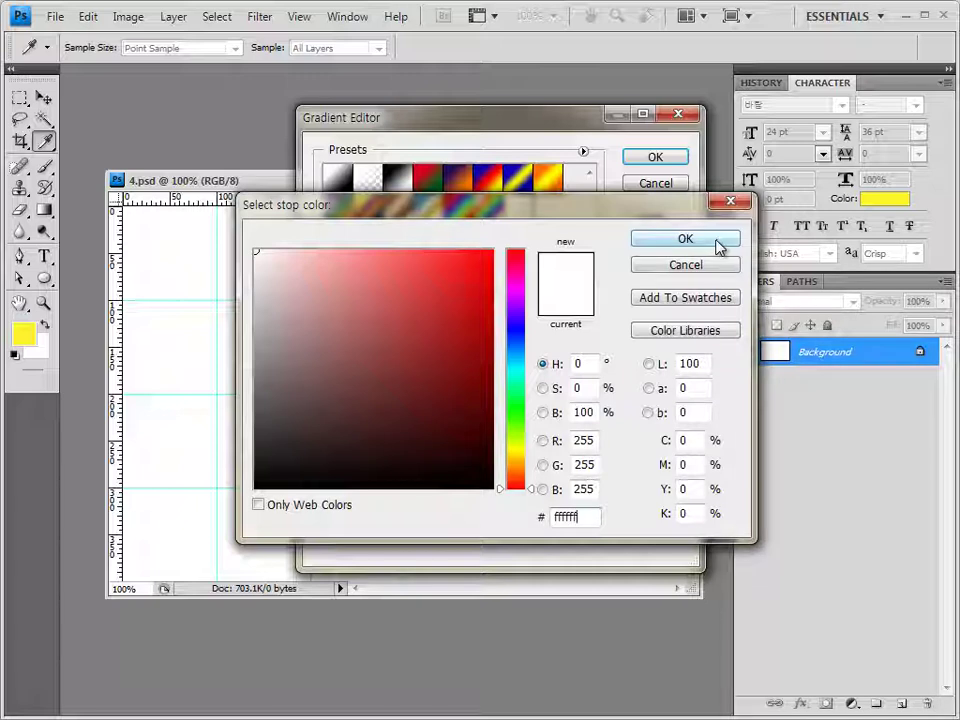
click(685, 240)
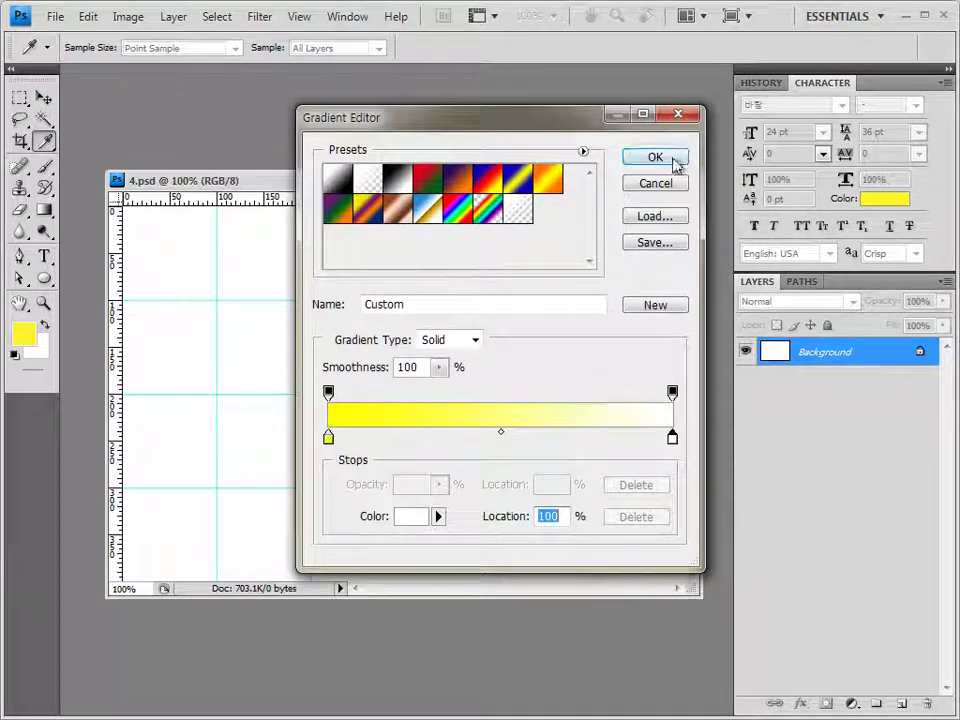
click(676, 162)
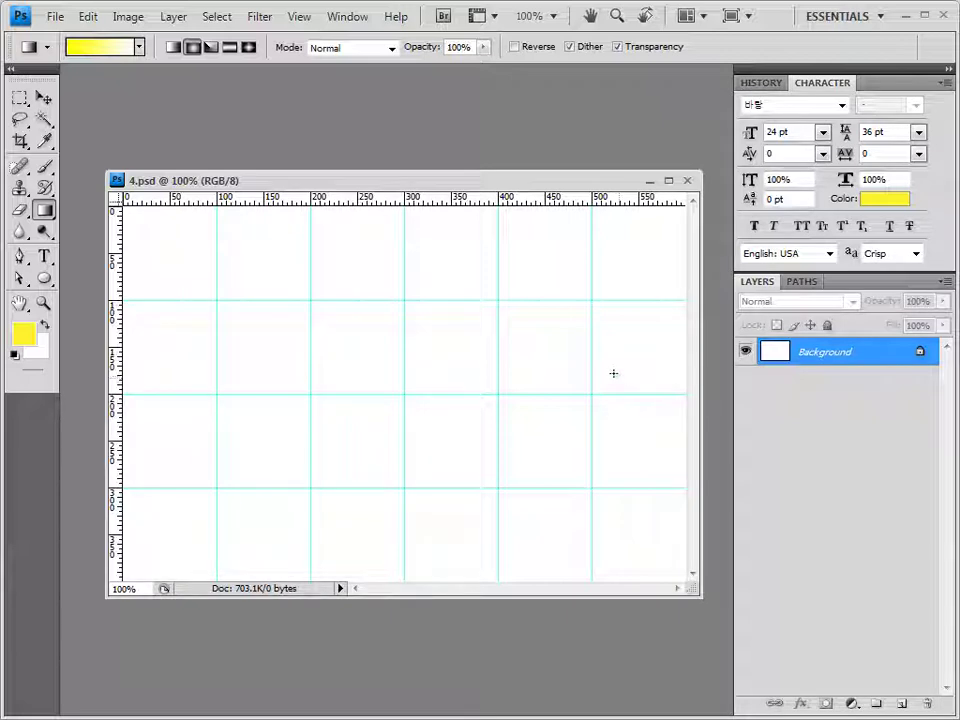
Fill the Background layer with a linear gradient that fades from yellow on the canvas's right to white at its left edge.
drag(611, 371, 227, 360)
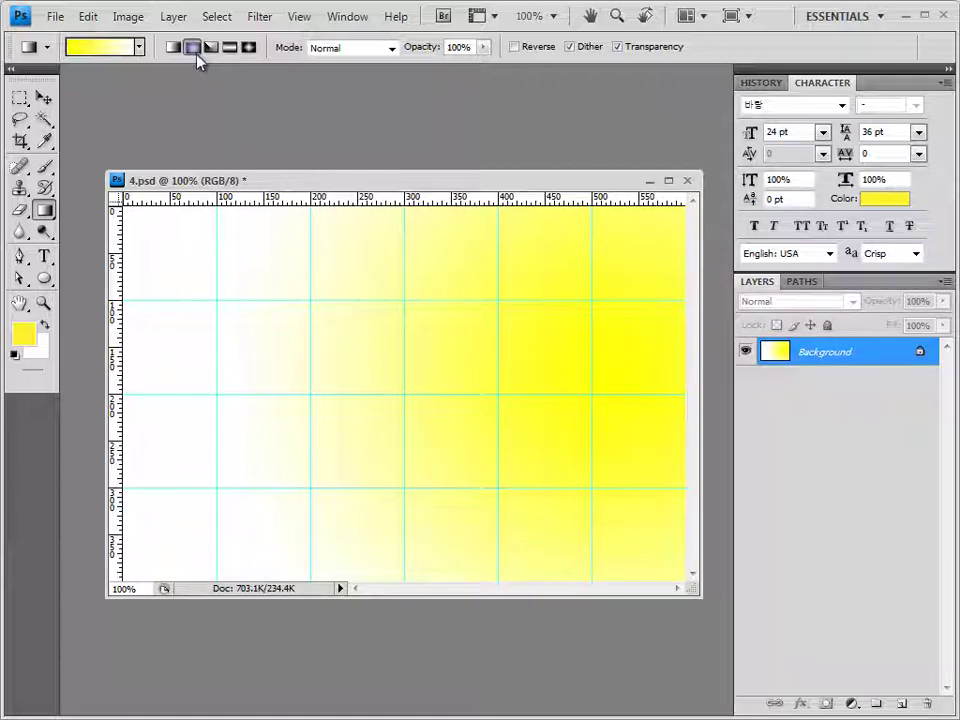
key(ctrl+z)
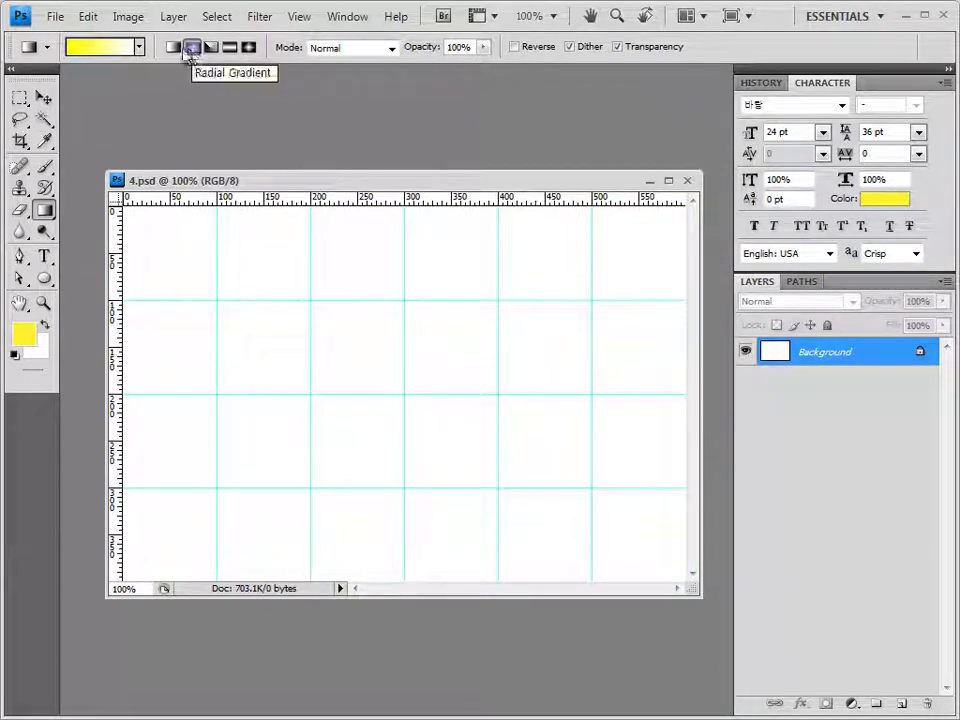
click(174, 48)
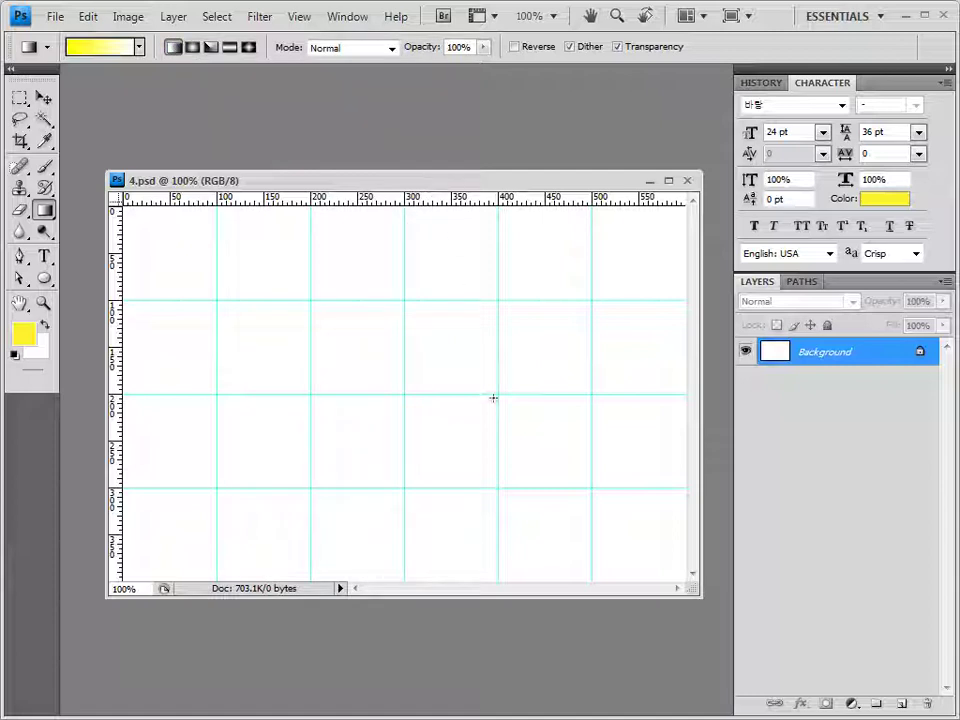
drag(484, 394, 240, 388)
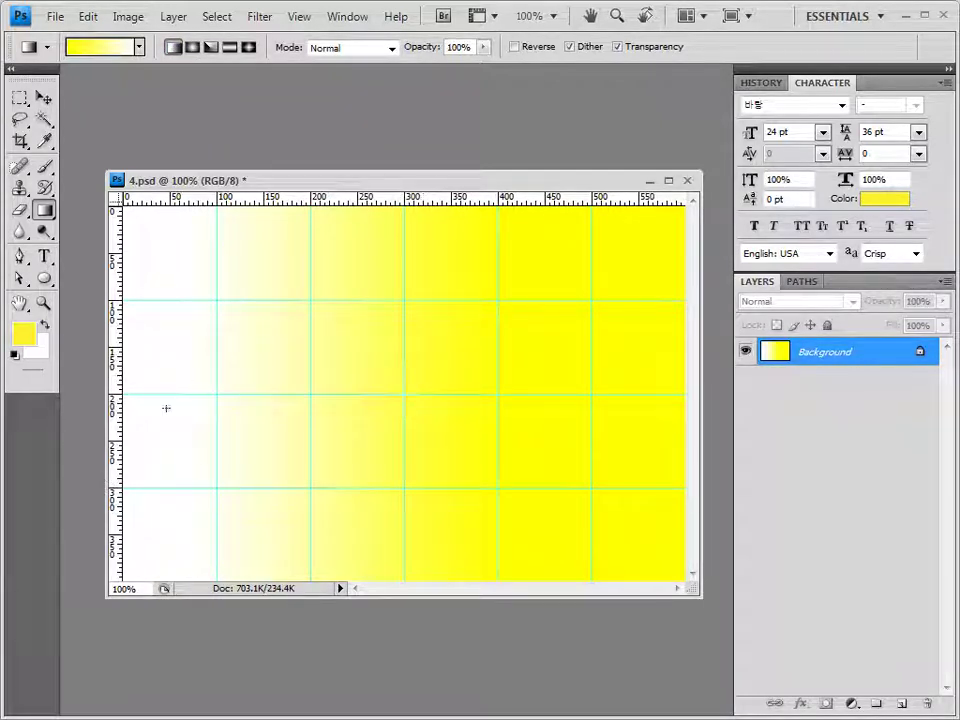
key(ctrl+z)
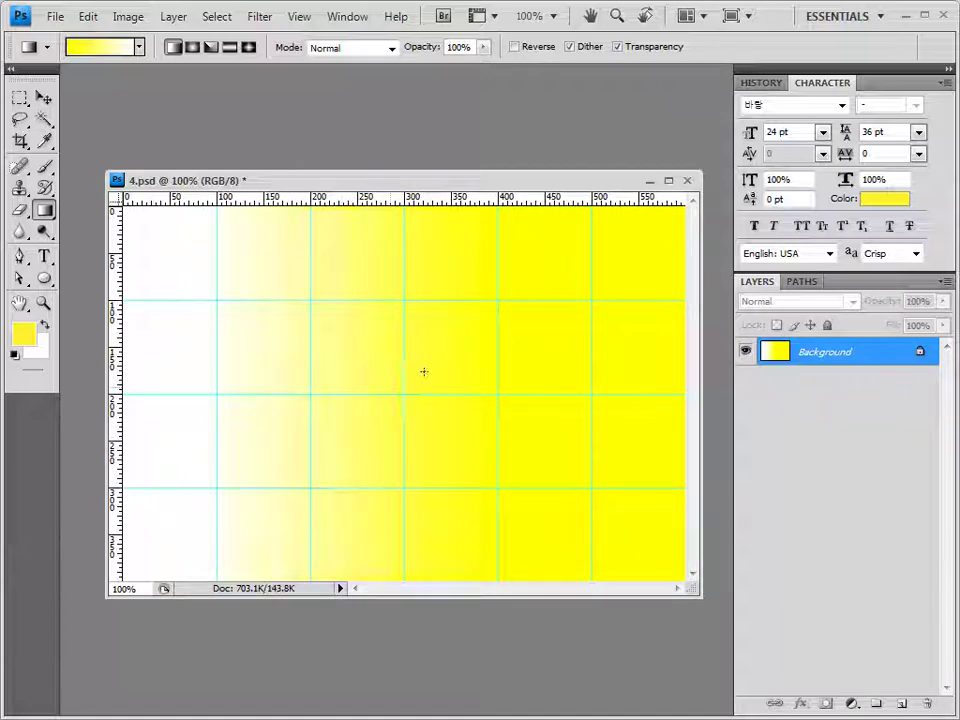
drag(94, 403, 347, 387)
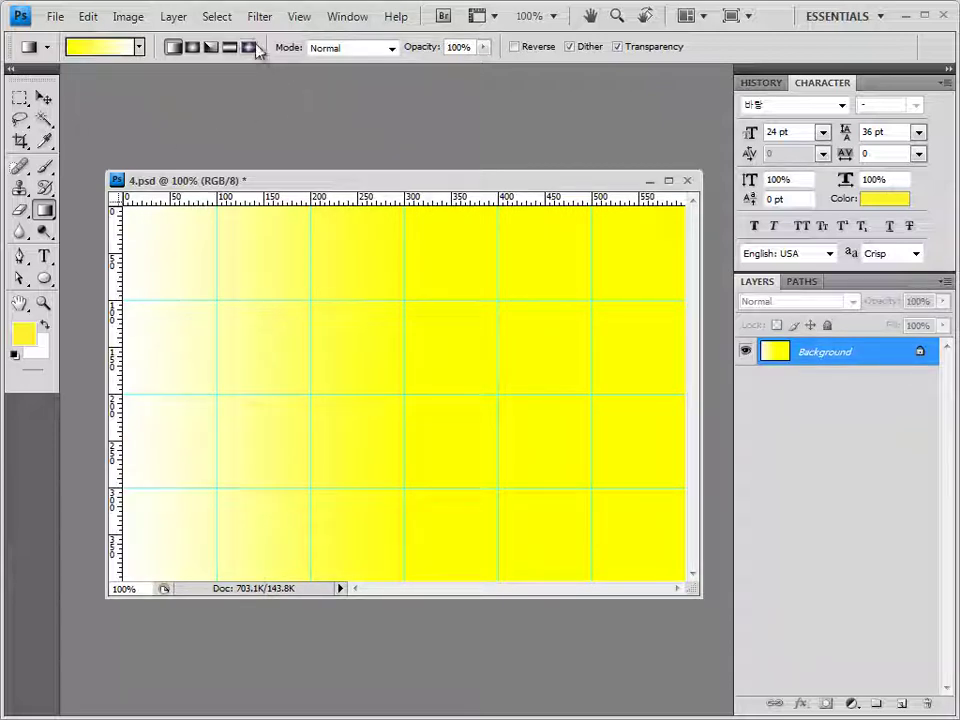
Apply the Texturizer filter to the gradient background with Canvas texture, 100% scaling, relief 4 and light from Top.
click(262, 18)
mouse_move(311, 333)
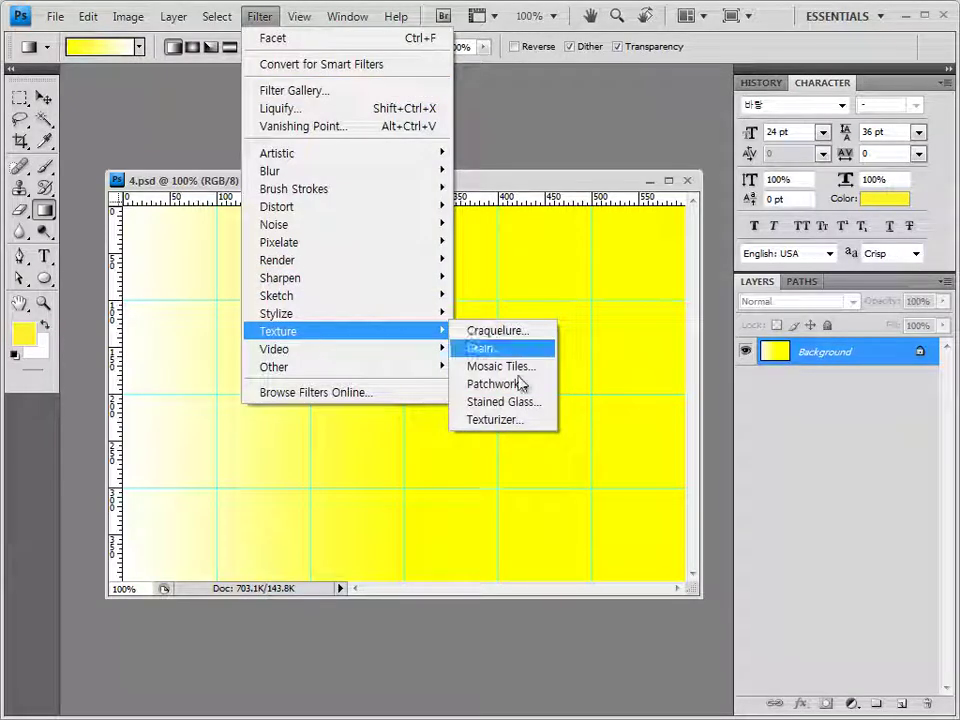
click(510, 421)
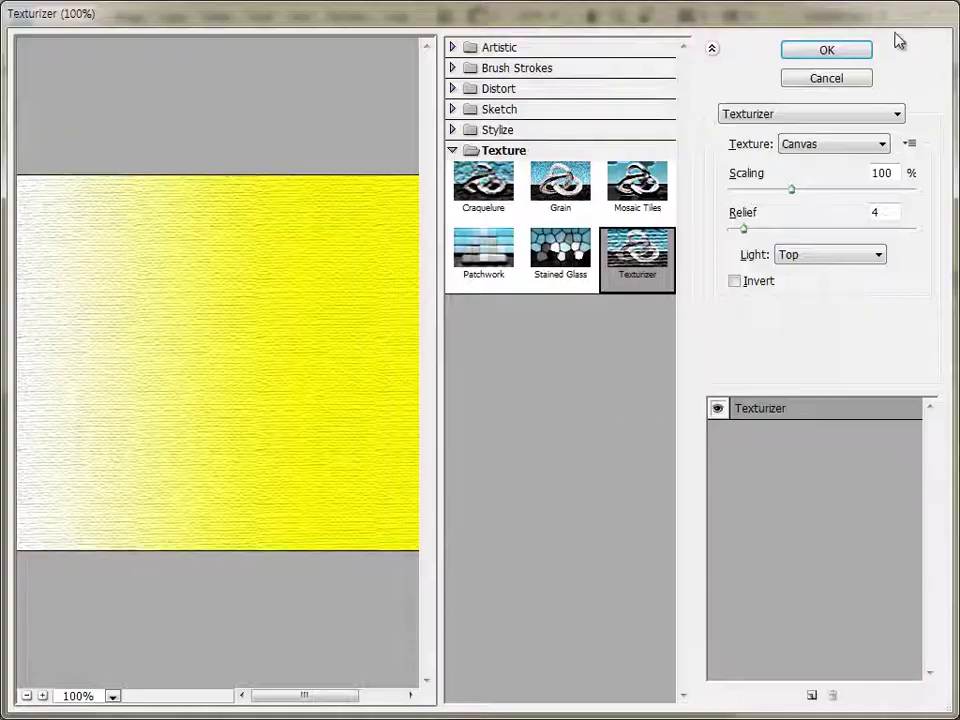
click(862, 54)
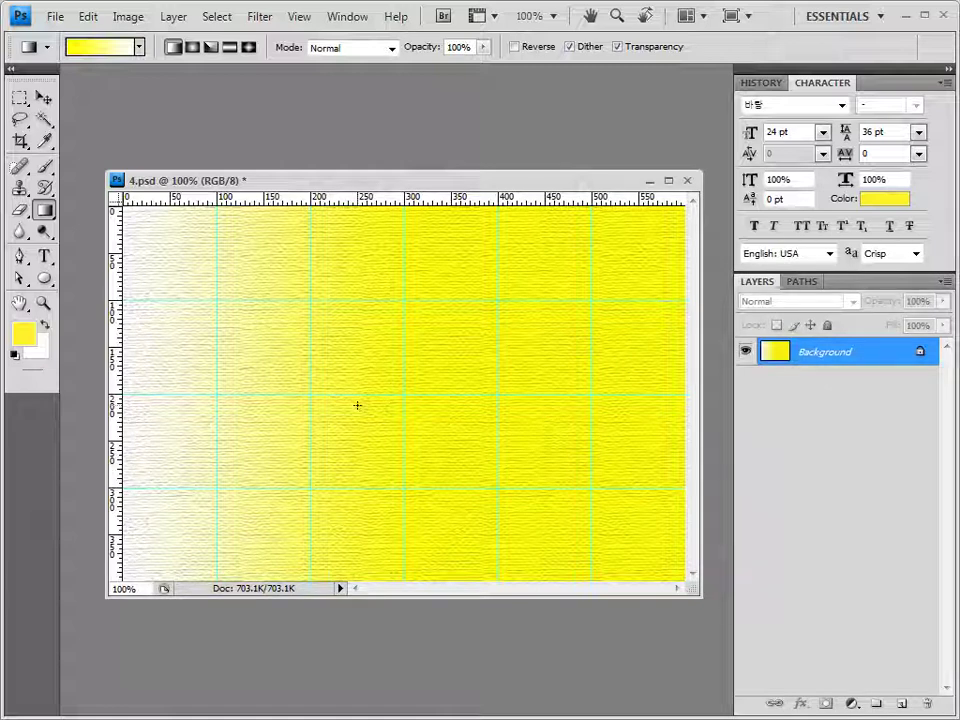
key(v)
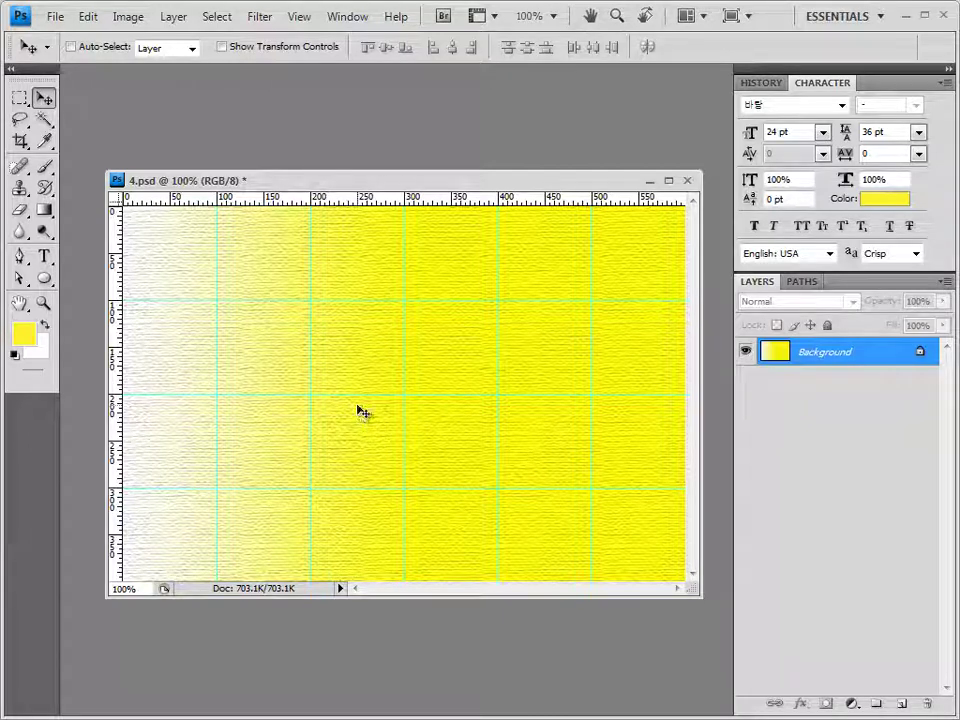
Create a new 30 by 30 pixel document at 72 pixels/inch in RGB Color with a white background.
key(ctrl+n)
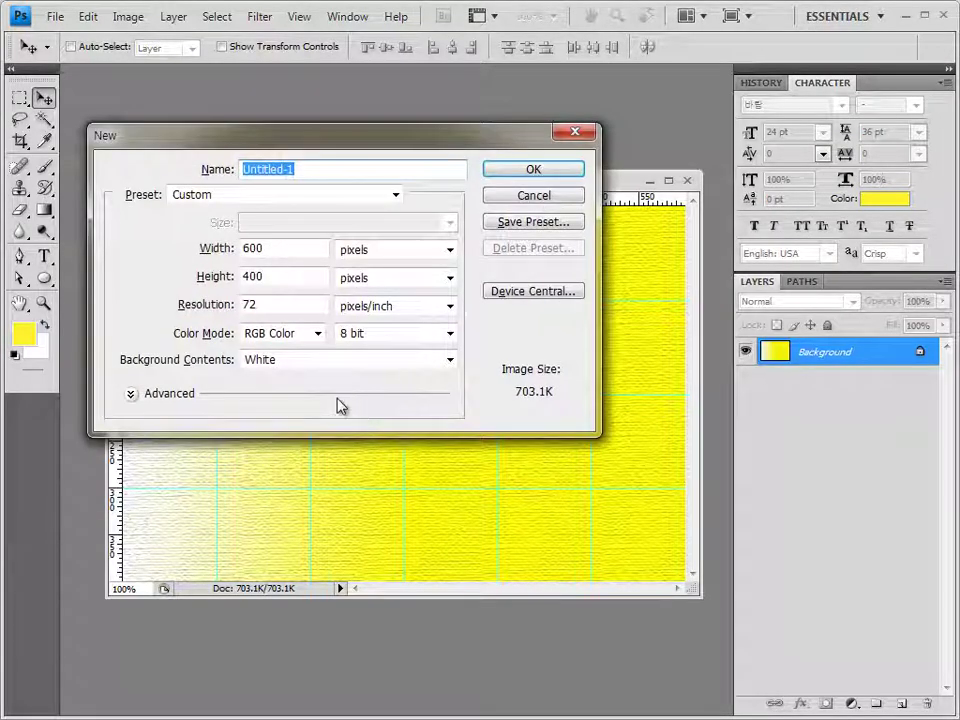
double_click(273, 249)
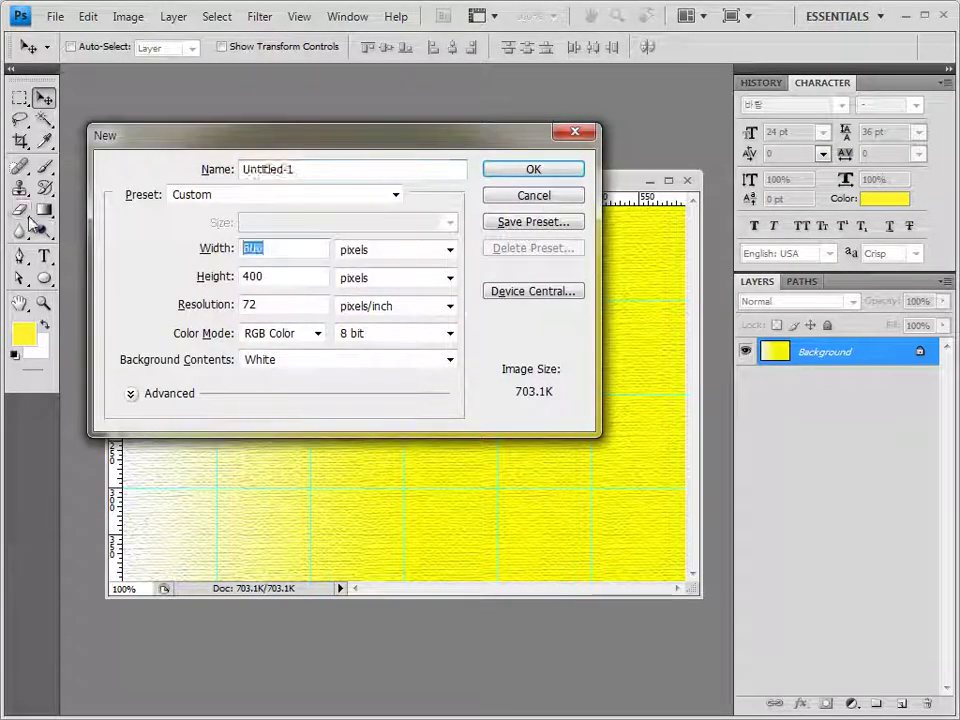
text(30)
double_click(286, 272)
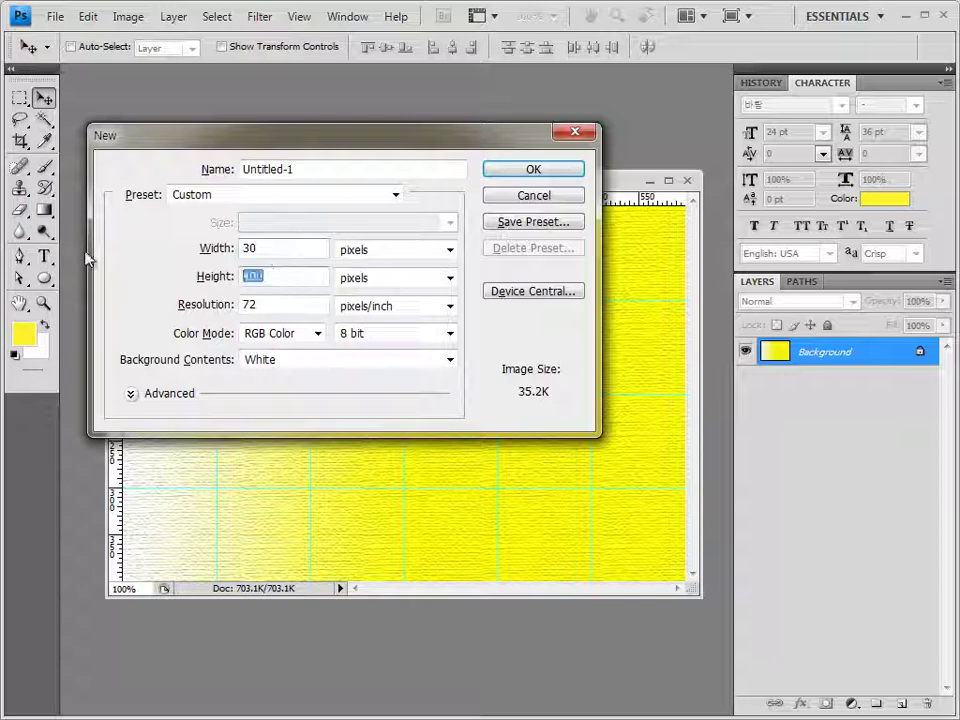
text(30)
key(Return)
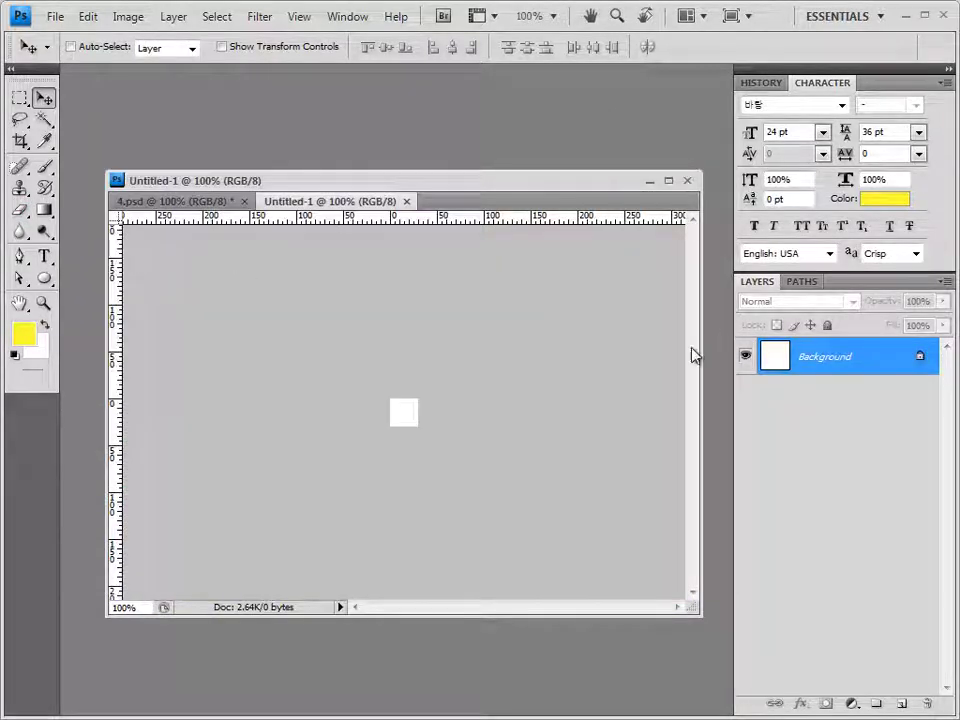
Add a new empty layer to the 30 by 30 pixel document and hide its Background layer.
key(ctrl+plus)
key(ctrl+plus)
key(ctrl+plus)
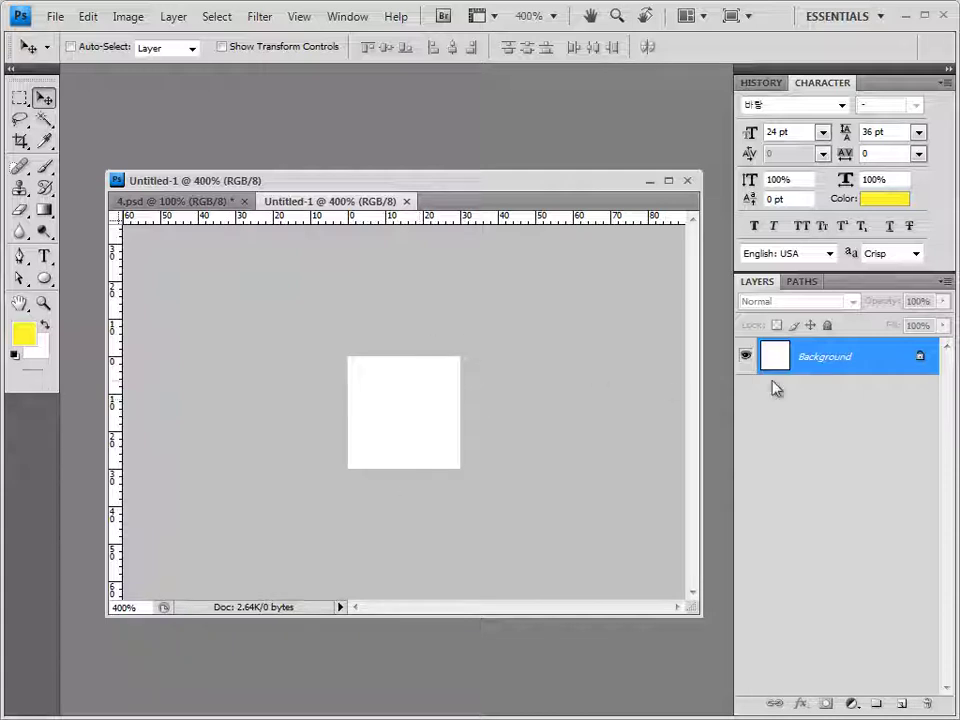
click(904, 705)
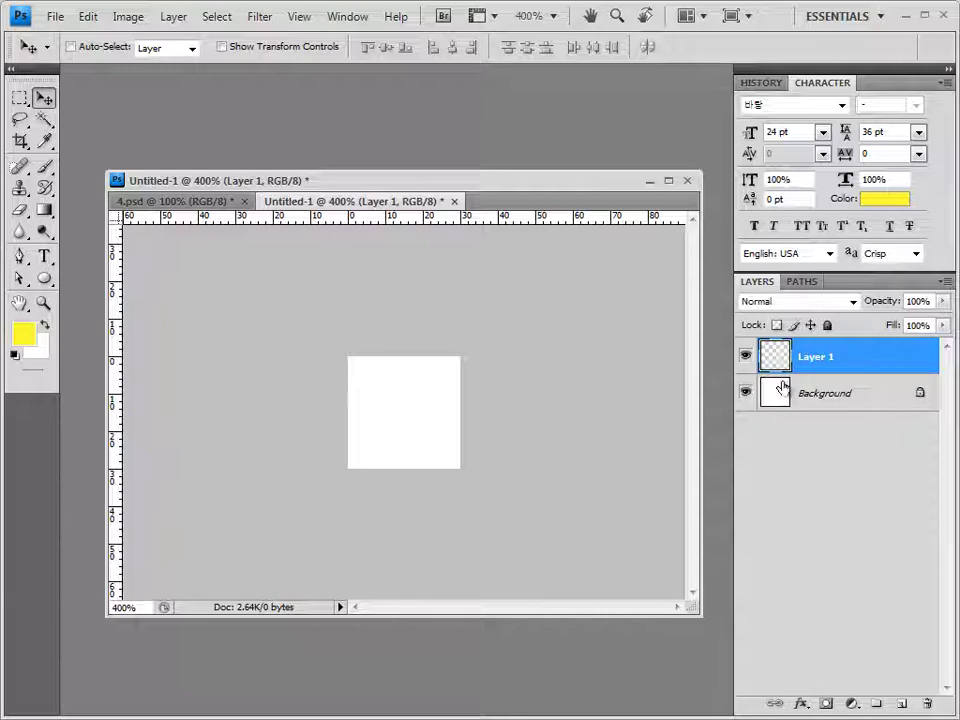
click(746, 394)
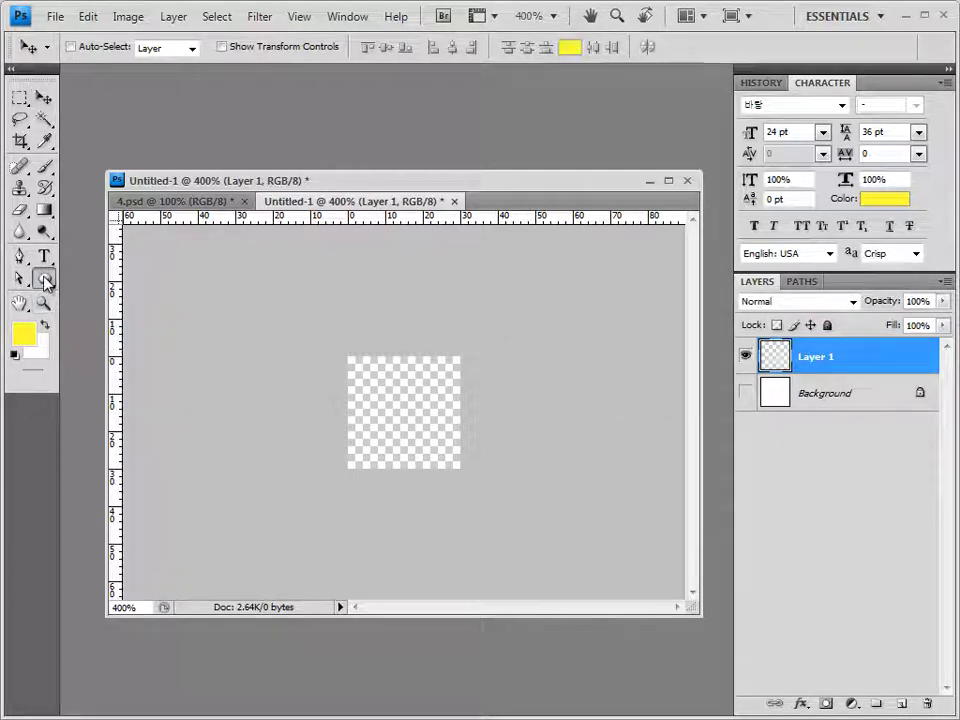
Activate the Custom Shape tool and set it to draw in Fill pixels mode.
drag(44, 279, 115, 372)
click(112, 367)
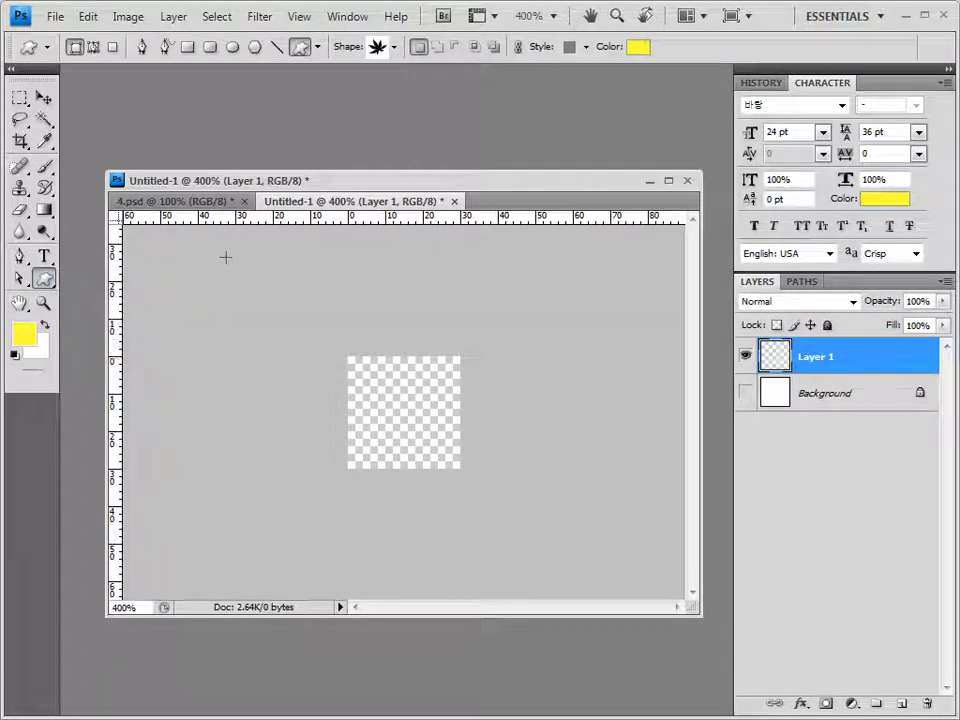
click(394, 47)
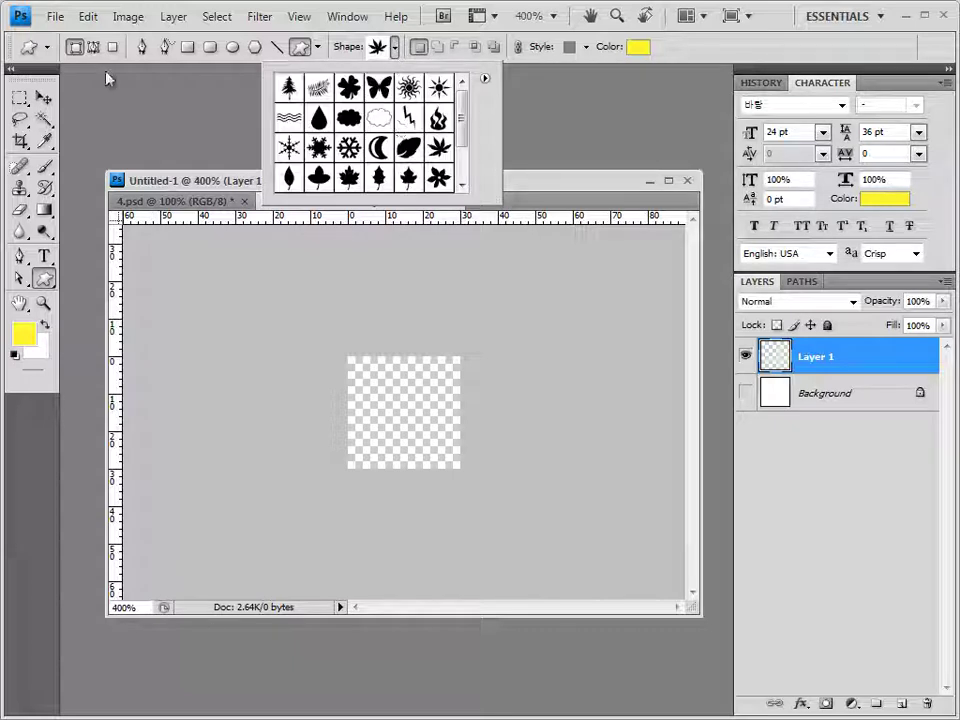
click(75, 50)
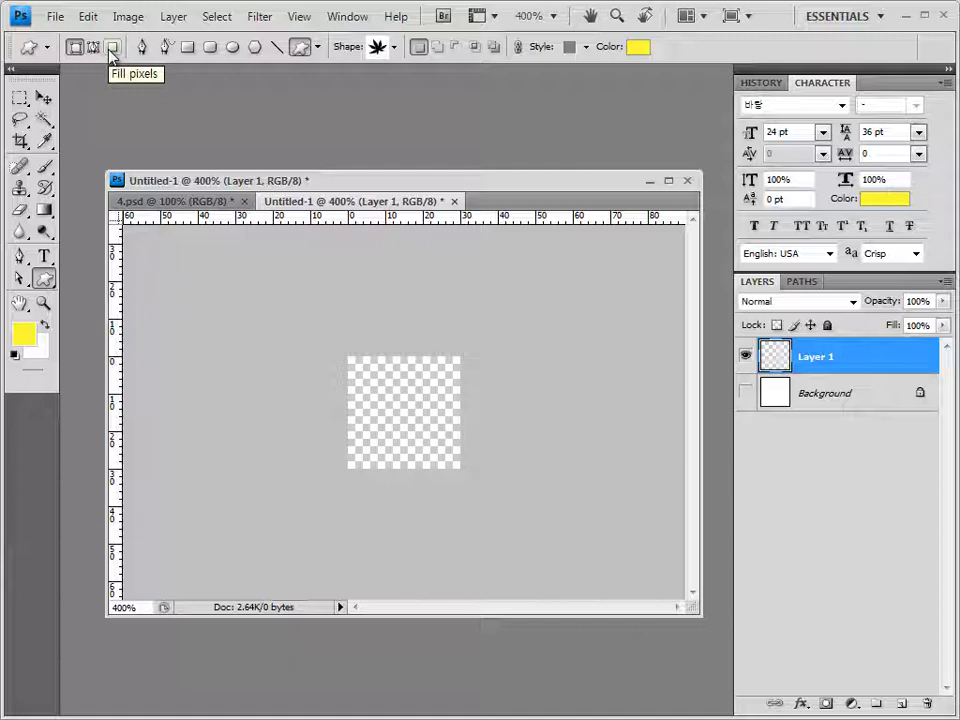
click(112, 48)
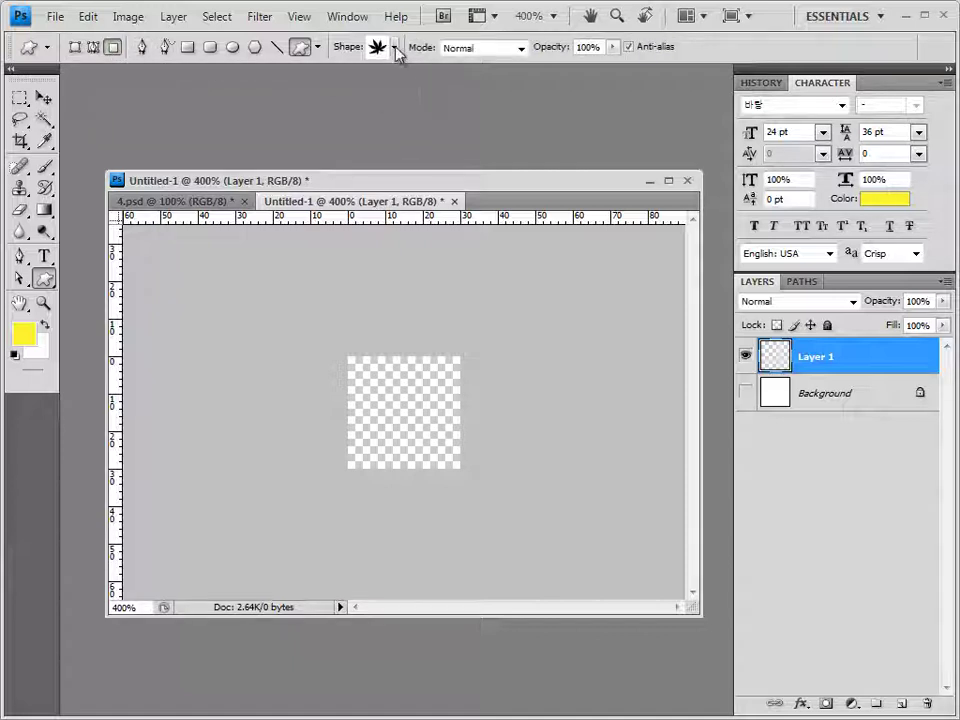
Replace the custom shape library with the Objects set and choose the right footprint shape.
click(396, 50)
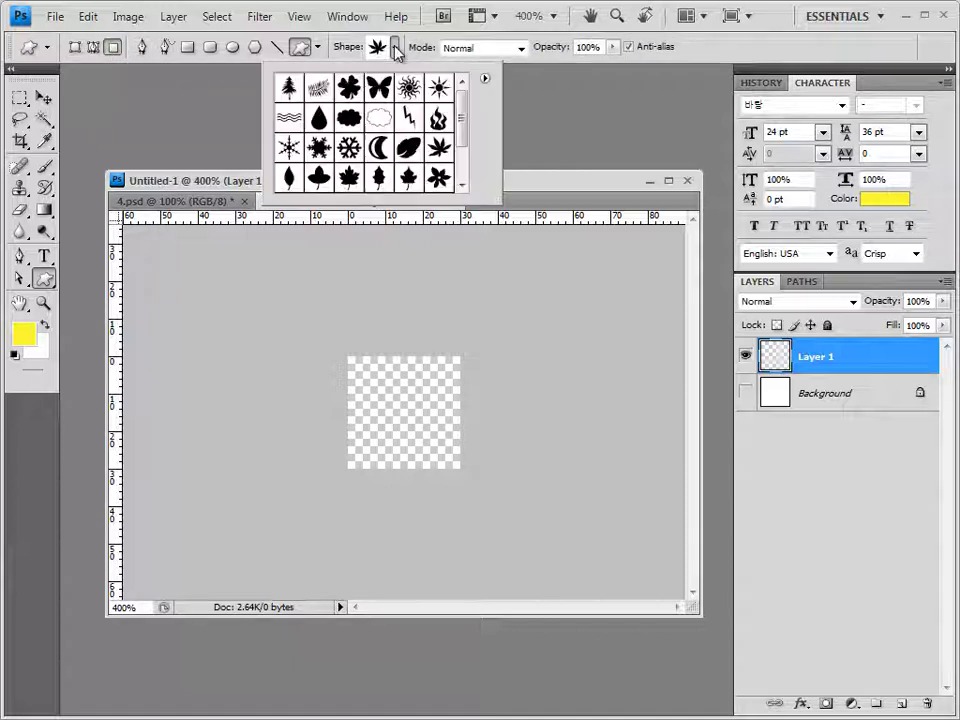
click(484, 78)
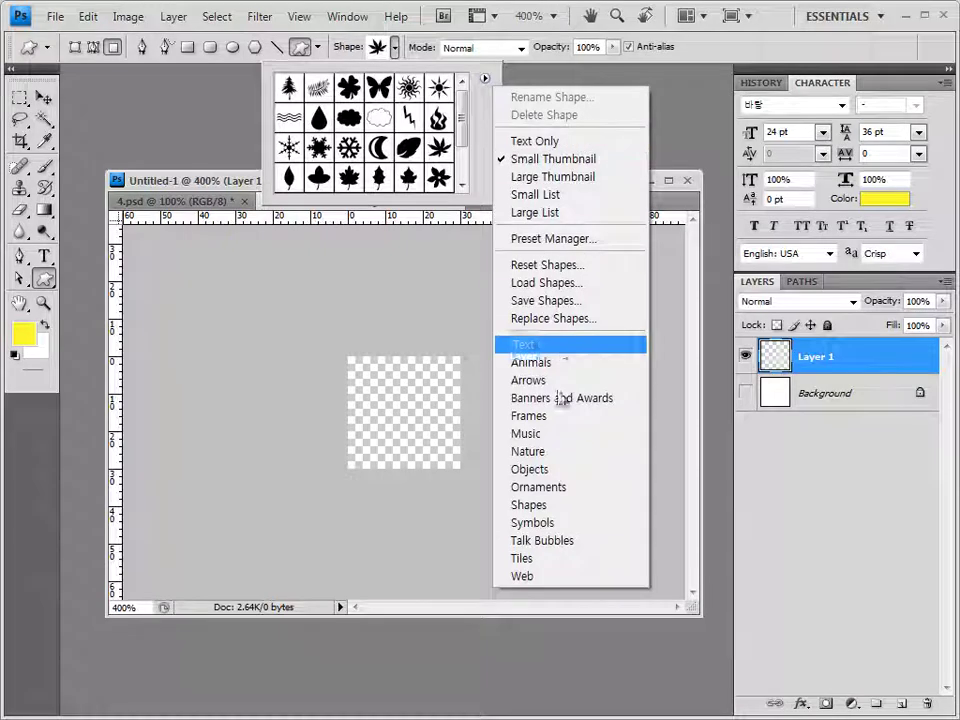
click(559, 469)
click(521, 428)
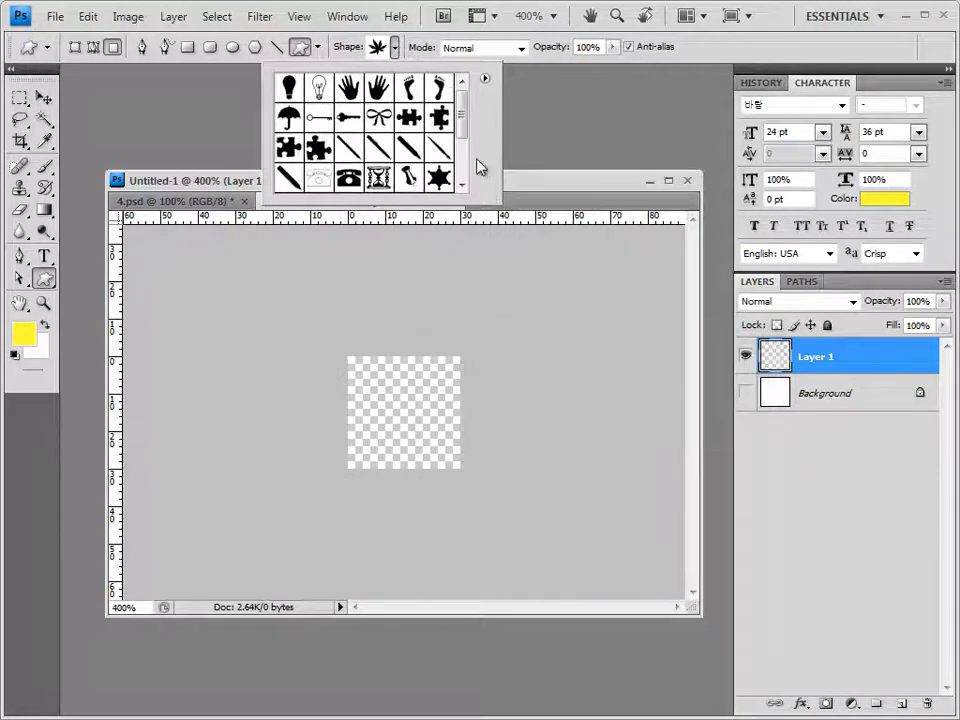
click(438, 88)
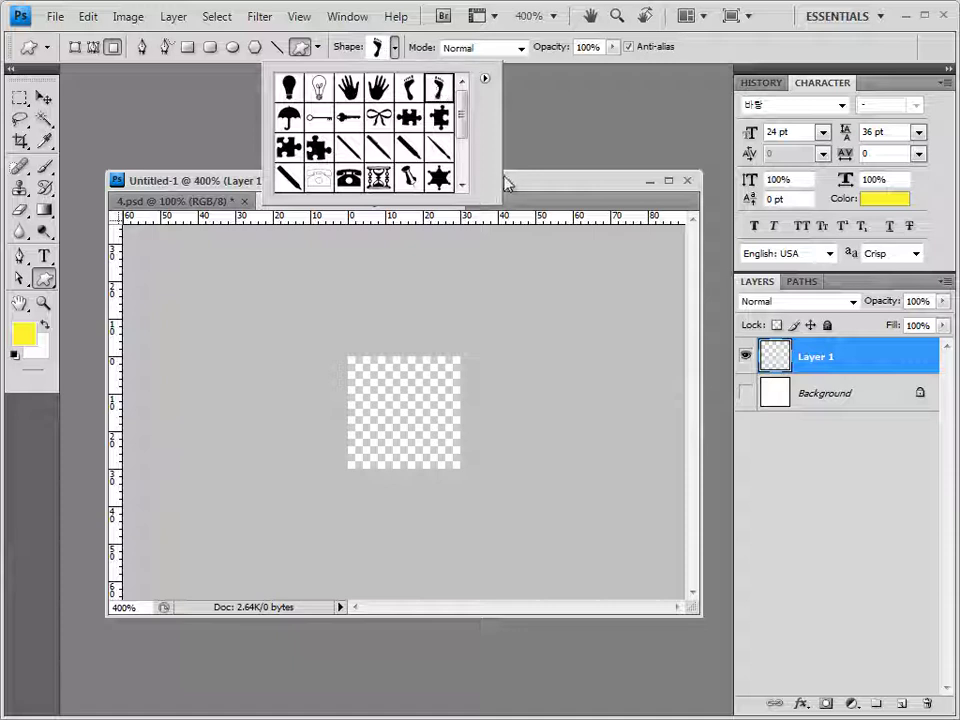
click(537, 193)
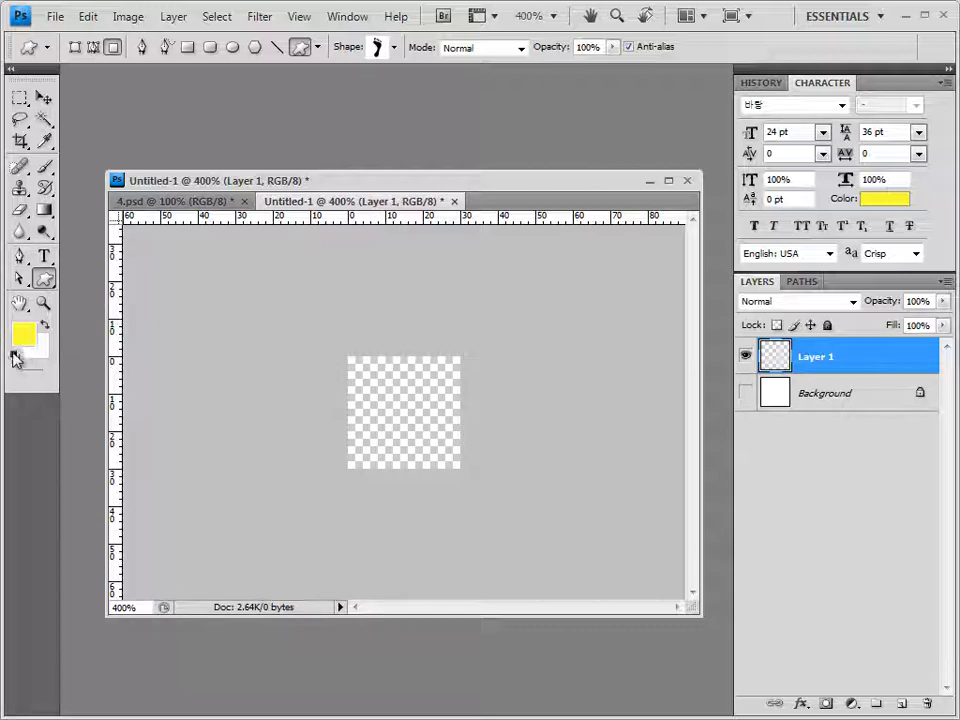
Open the foreground color's hex value for editing.
click(22, 334)
click(566, 516)
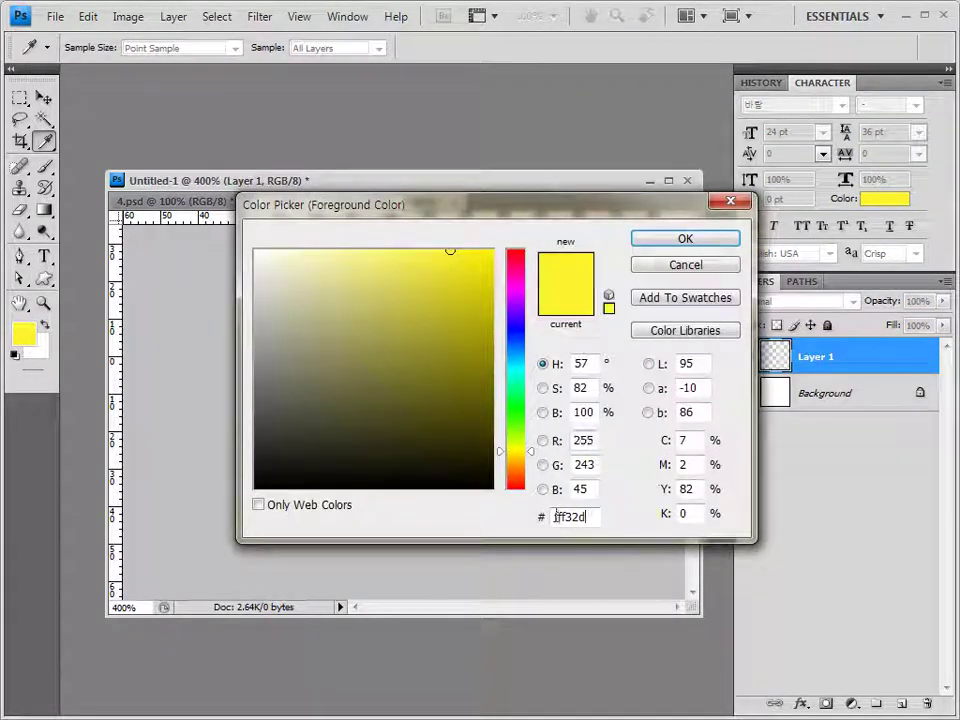
Set the foreground colour to ff6000 and draw a footprint custom shape about 12 by 25 px on Layer 1.
text(ff6000)
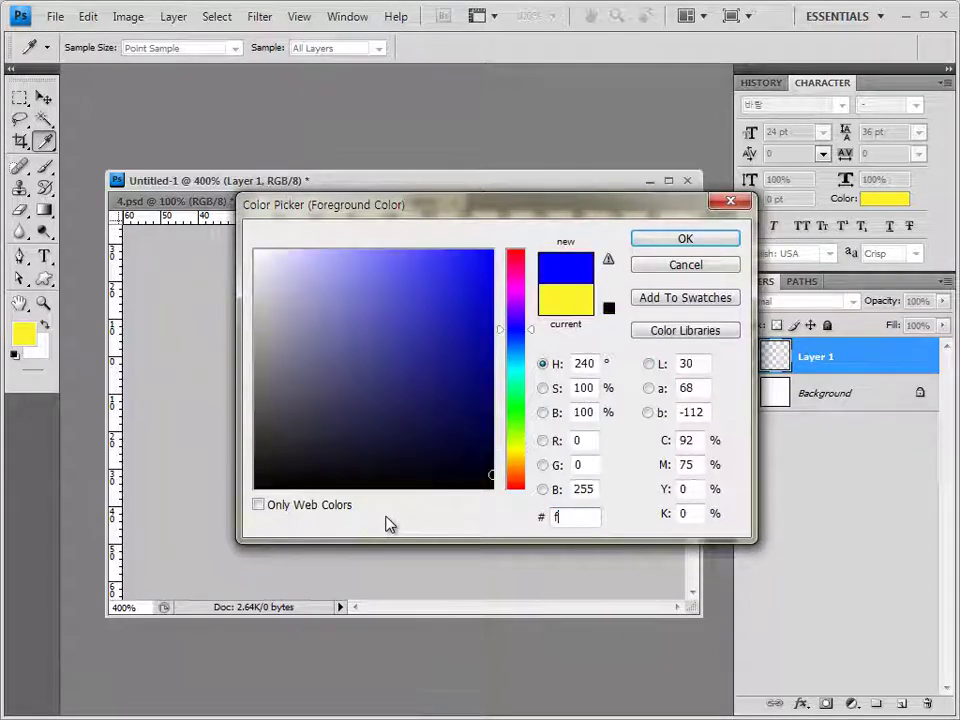
click(690, 242)
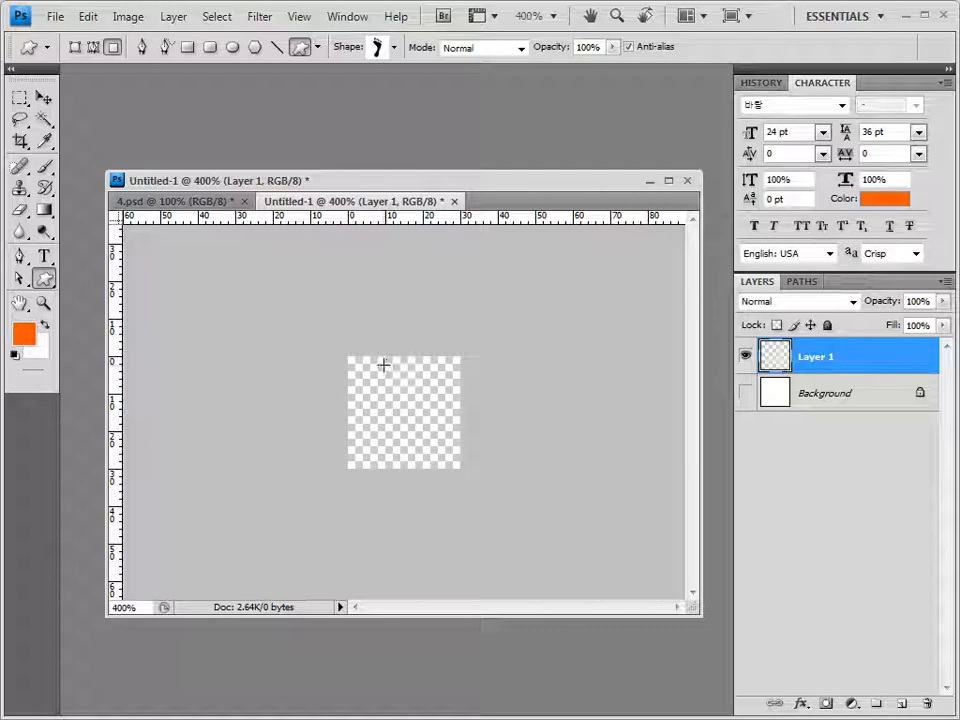
drag(386, 366, 430, 459)
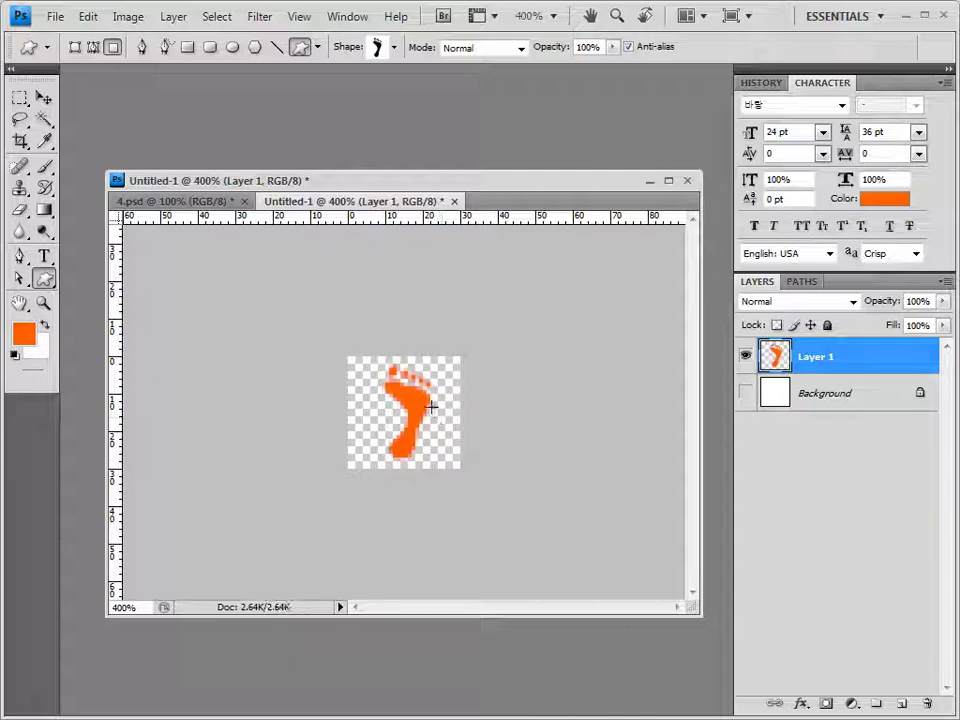
Define the footprint artwork as a pattern named 오른발 and close the Untitled-1 document without saving.
click(87, 16)
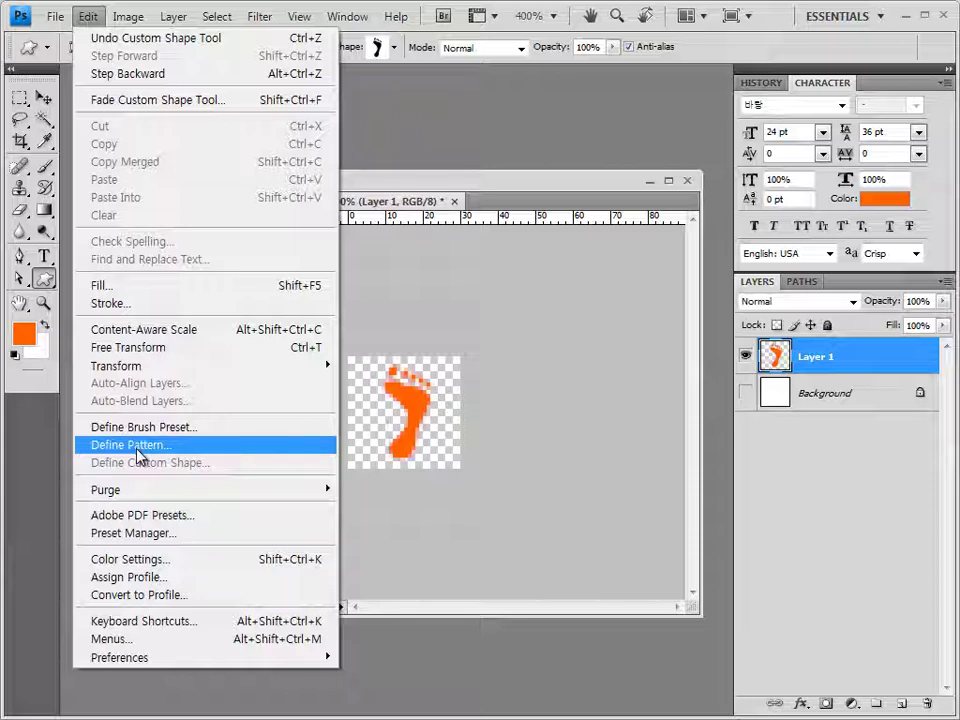
click(138, 446)
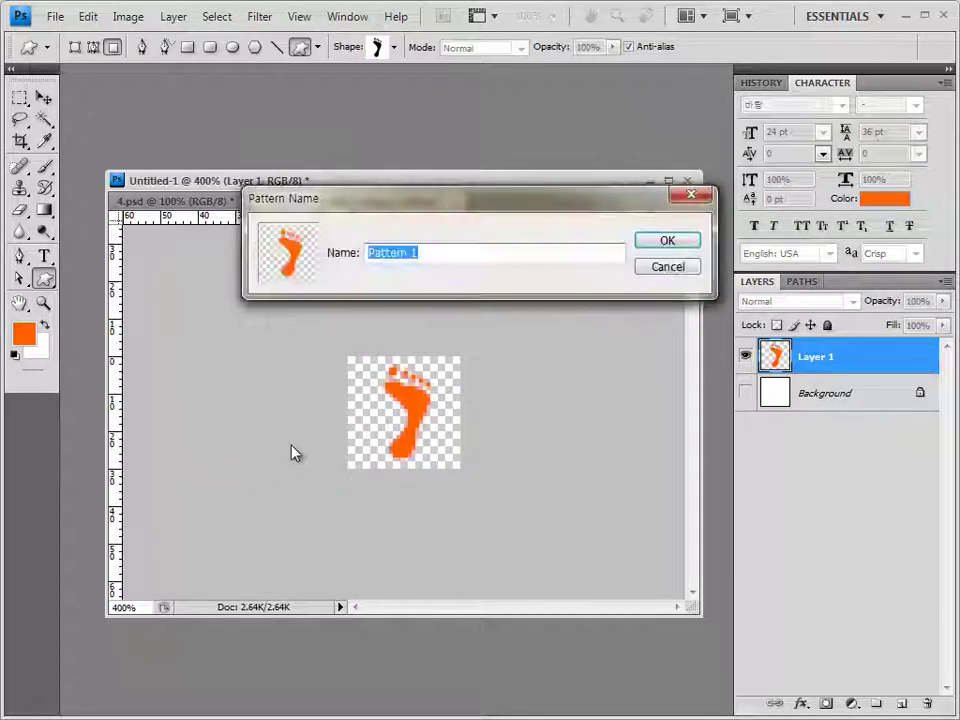
text(오른발)
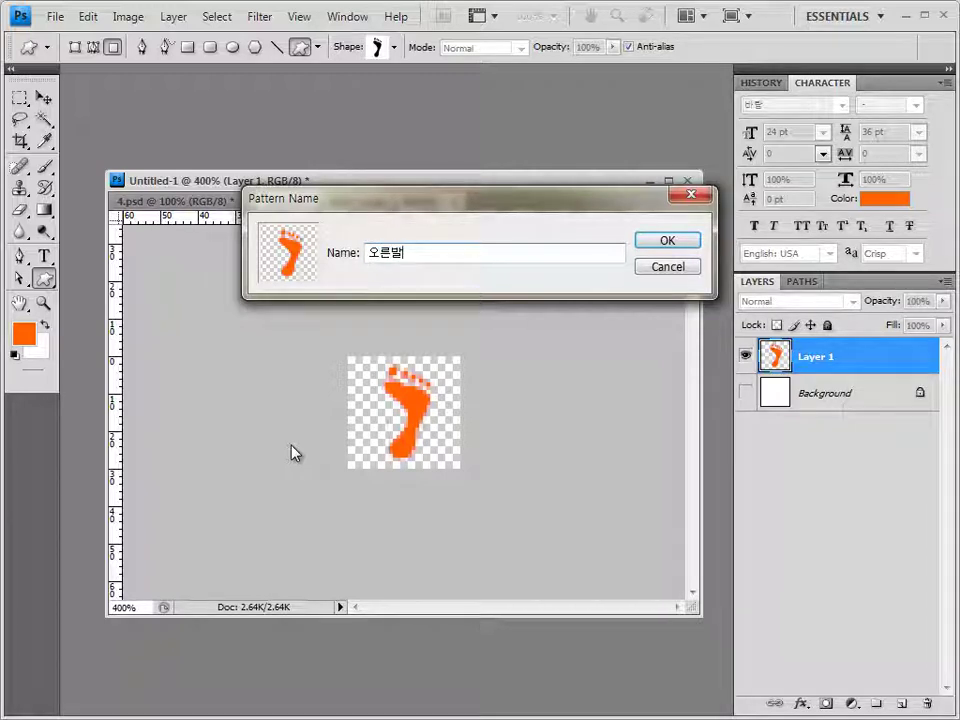
key(Return)
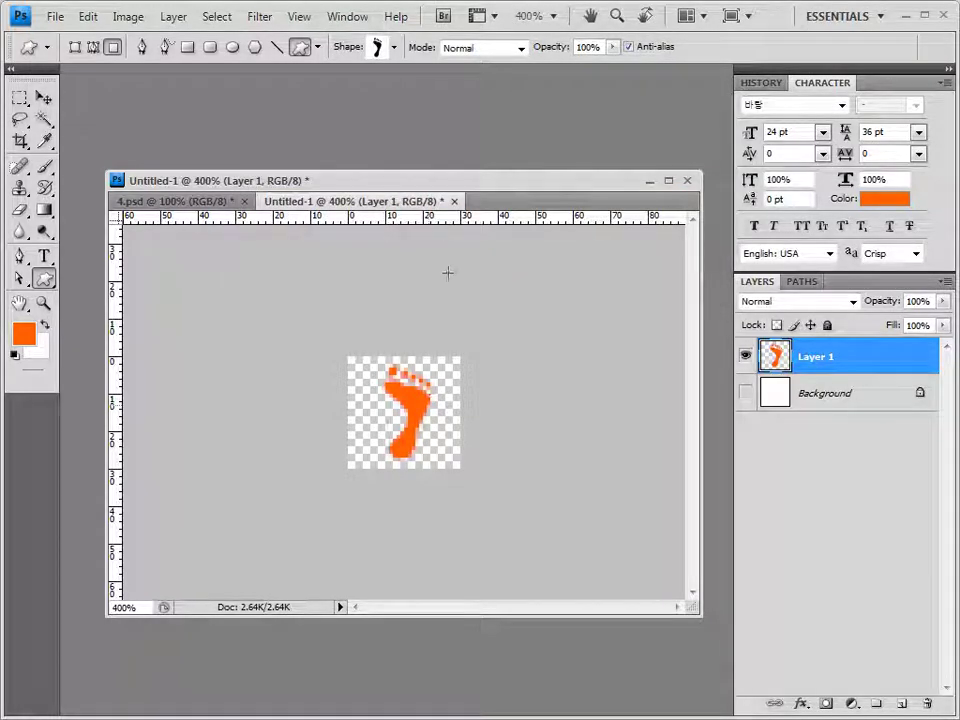
click(456, 203)
click(604, 432)
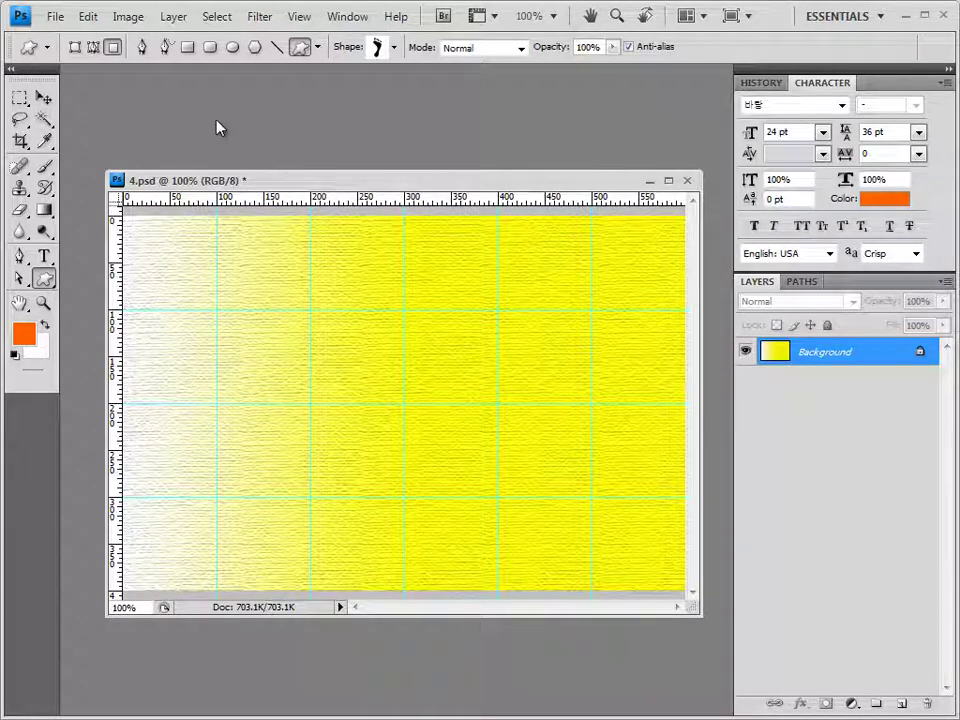
Add a new layer to 4.psd and fill it with the orange footprint pattern in Normal mode at 100% opacity.
click(901, 704)
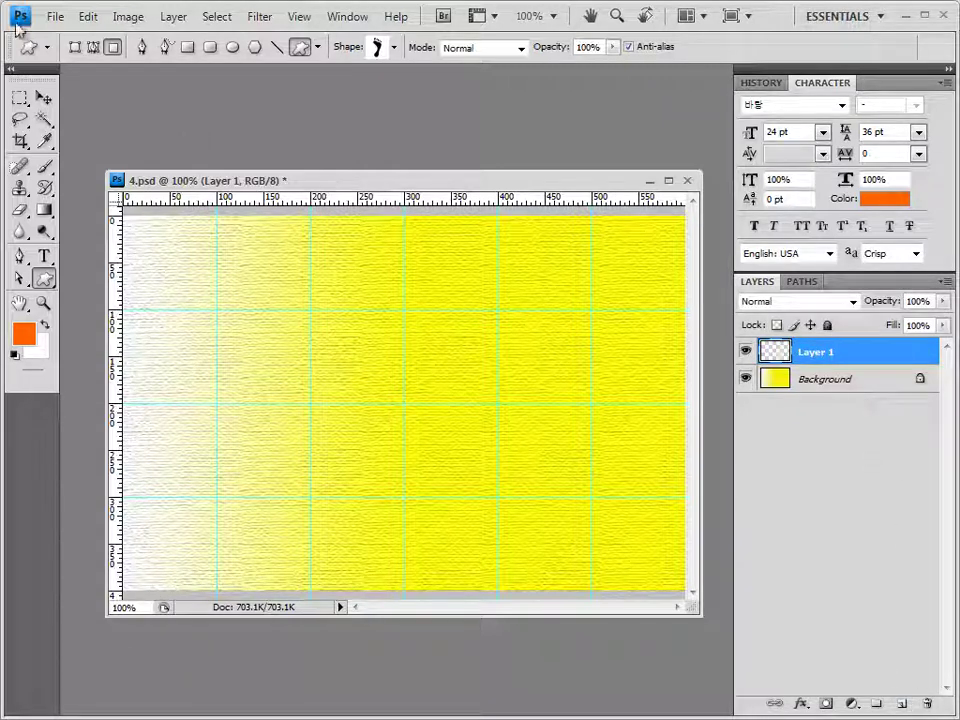
click(88, 16)
click(104, 285)
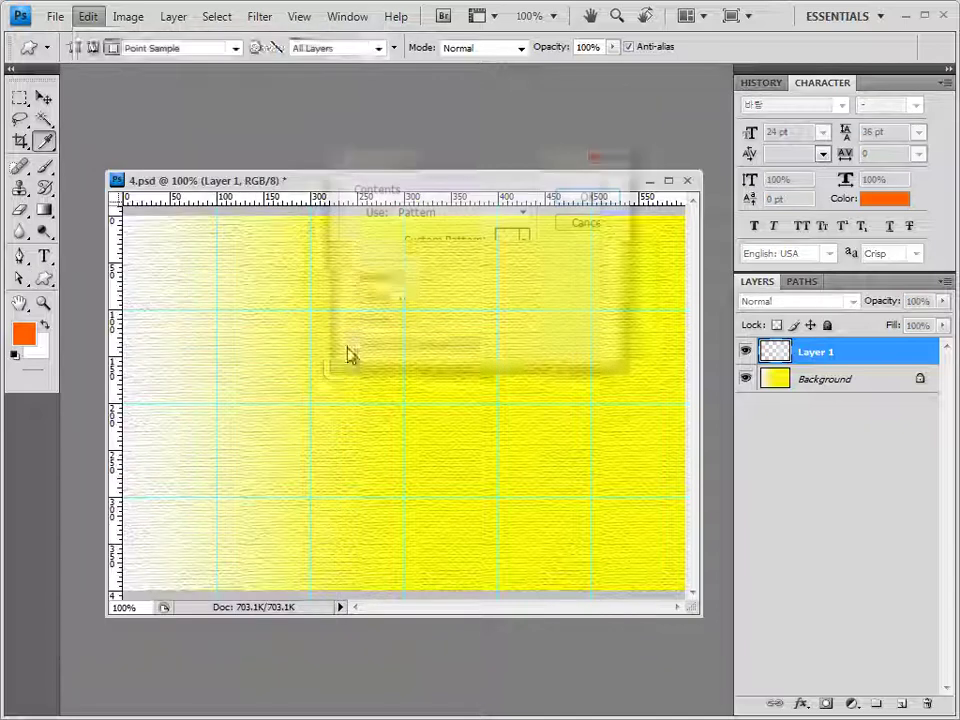
click(437, 220)
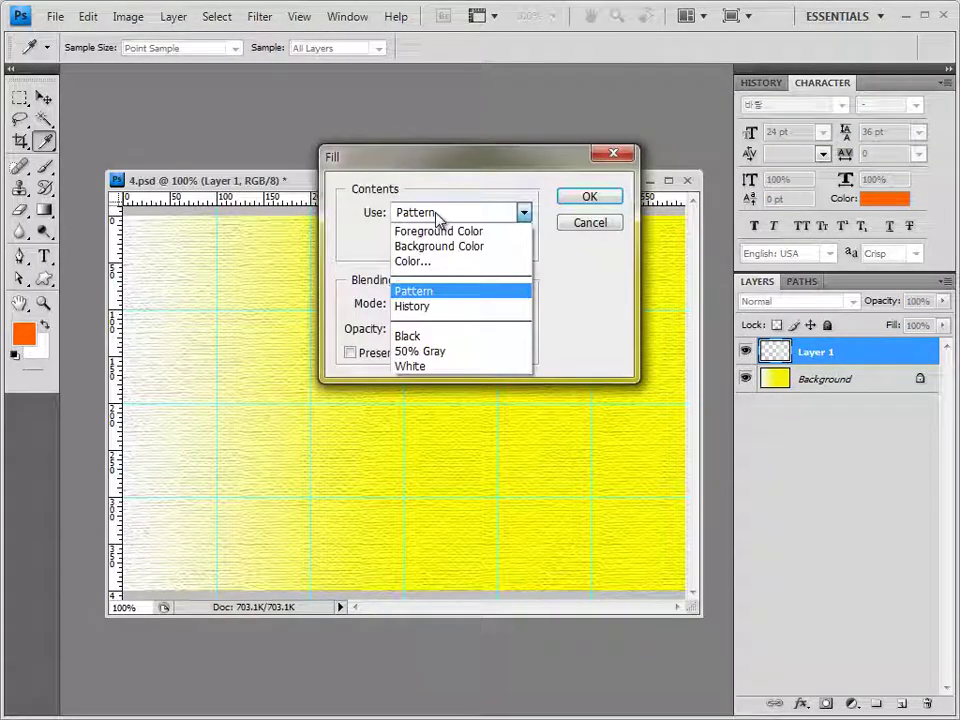
click(521, 212)
click(526, 245)
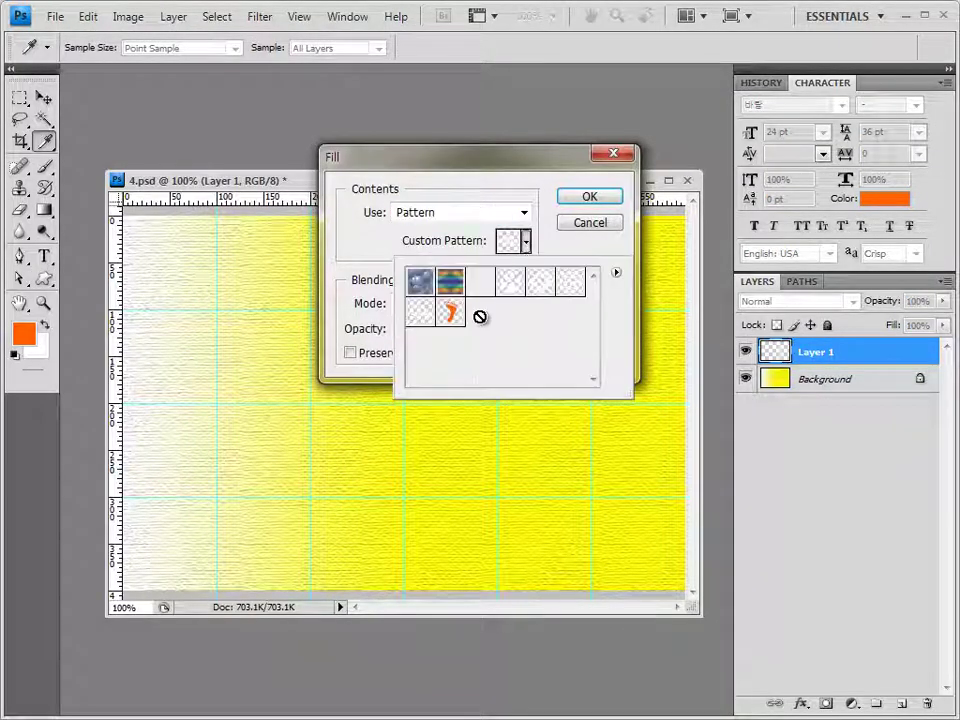
click(450, 312)
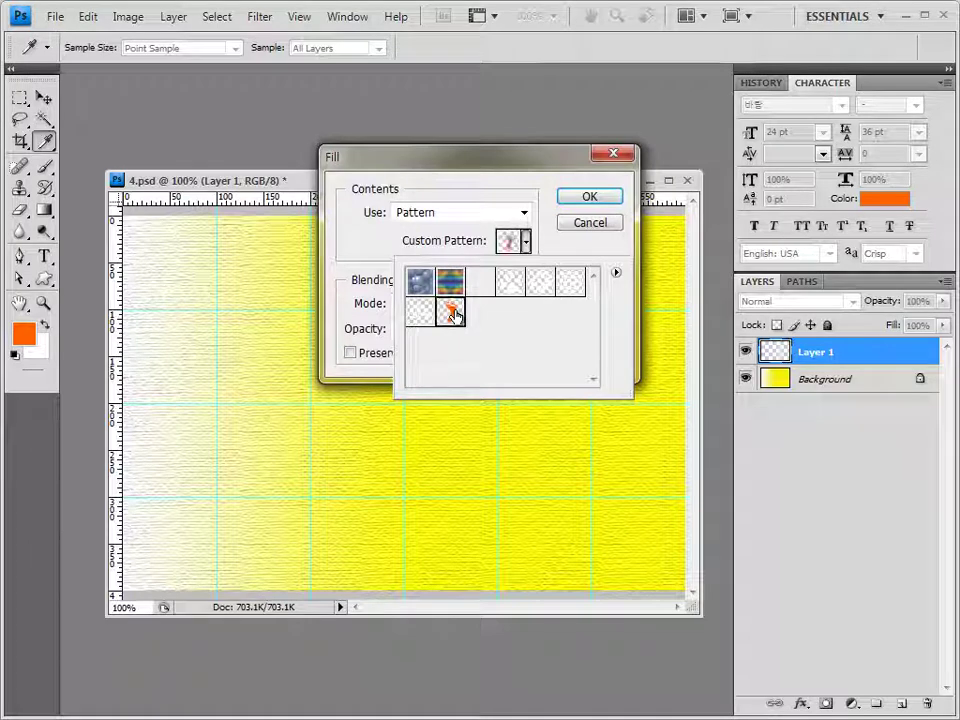
click(542, 201)
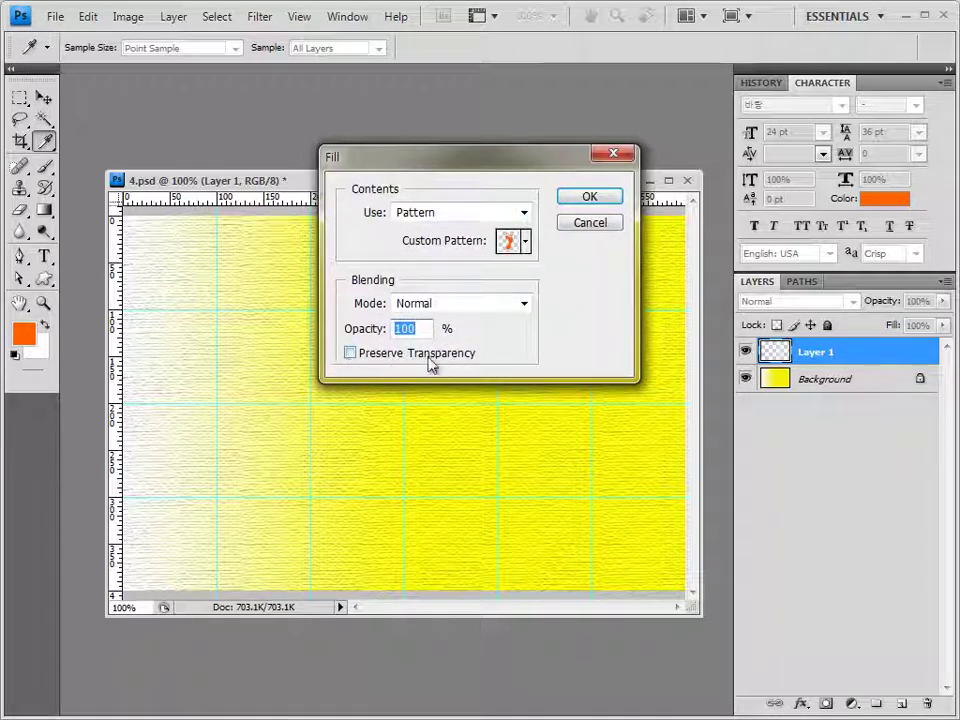
click(350, 354)
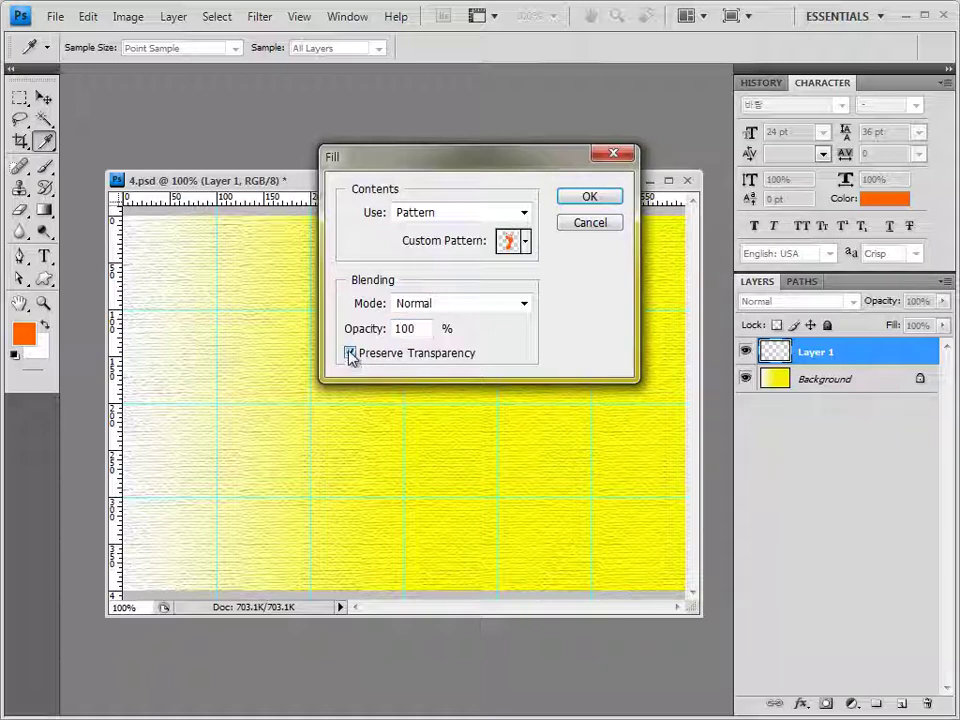
click(350, 354)
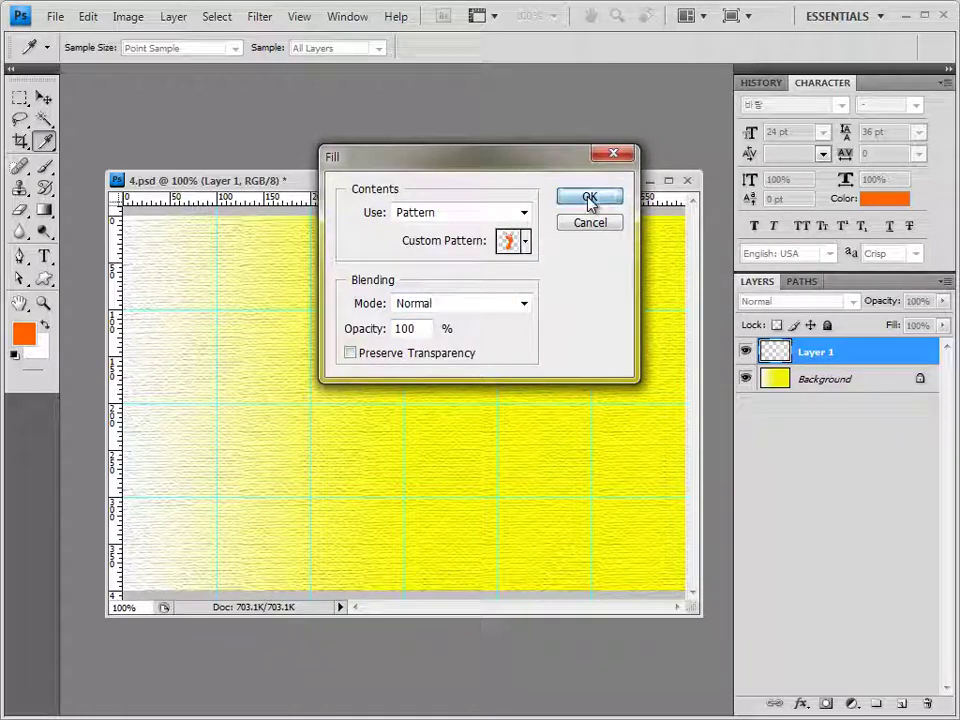
click(589, 199)
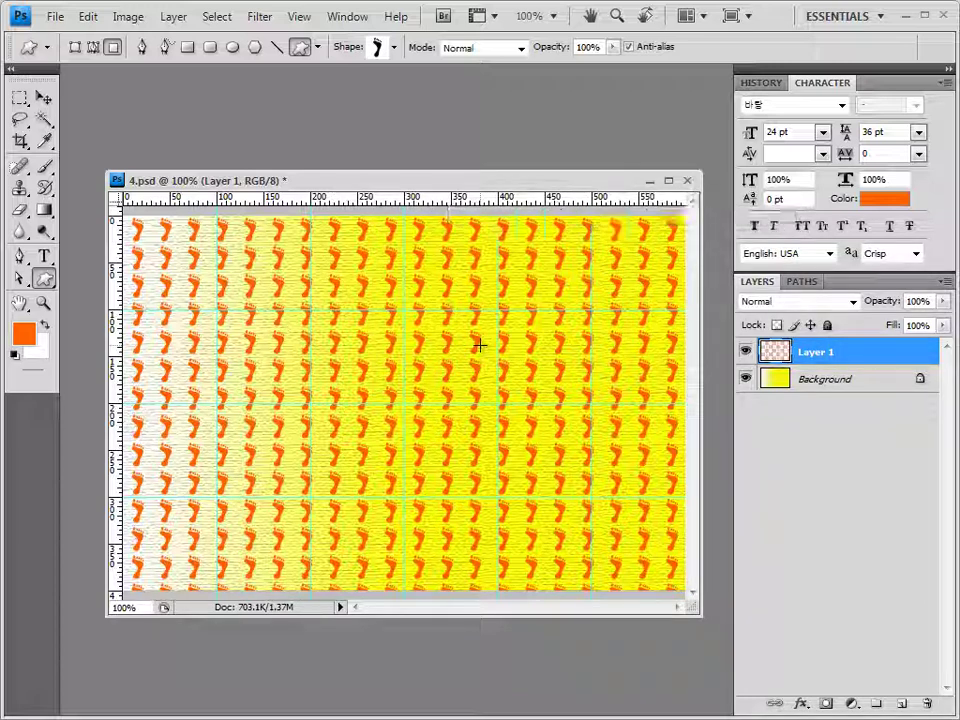
Set the footprint layer's opacity to 80% and add a layer mask to it.
click(918, 301)
text(80)
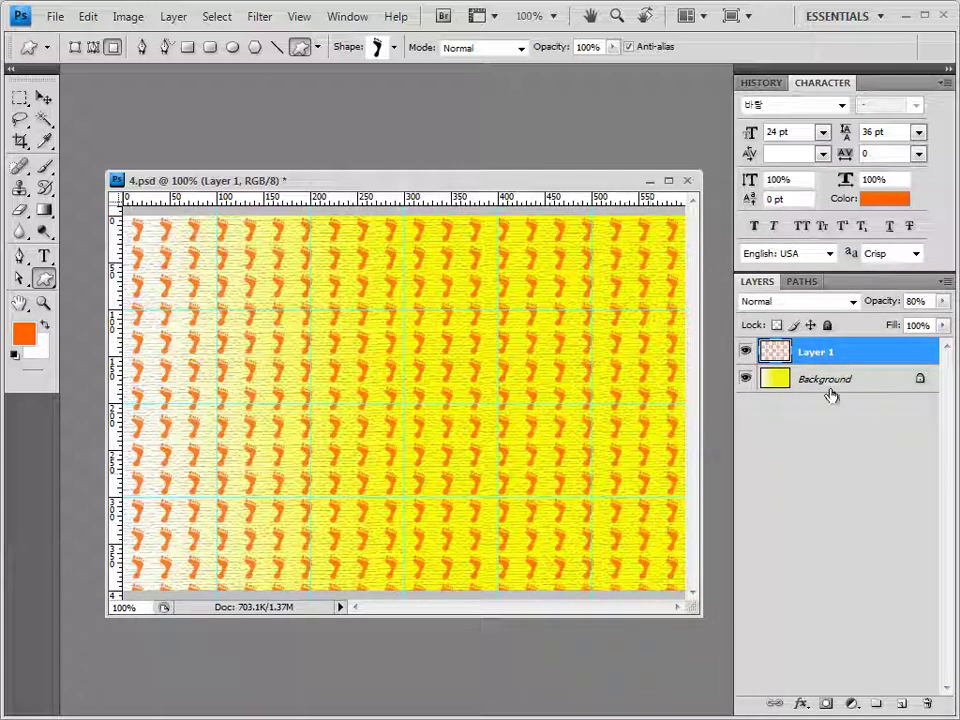
click(825, 704)
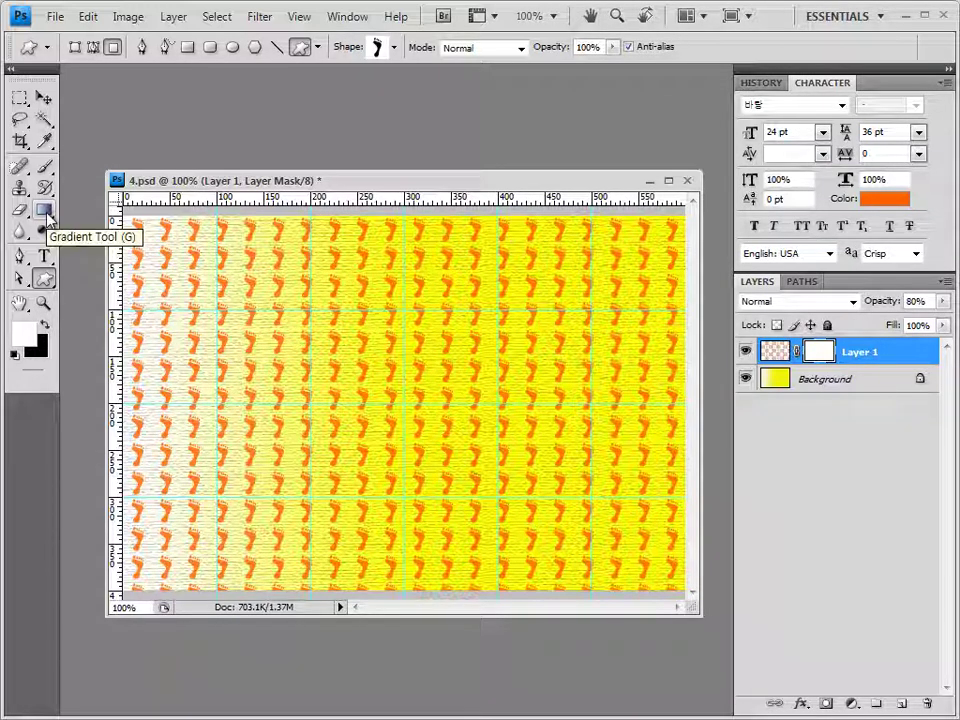
Apply a white-to-black radial gradient to the layer mask, running from the canvas centre outward to fade the footprints at the edges.
click(45, 212)
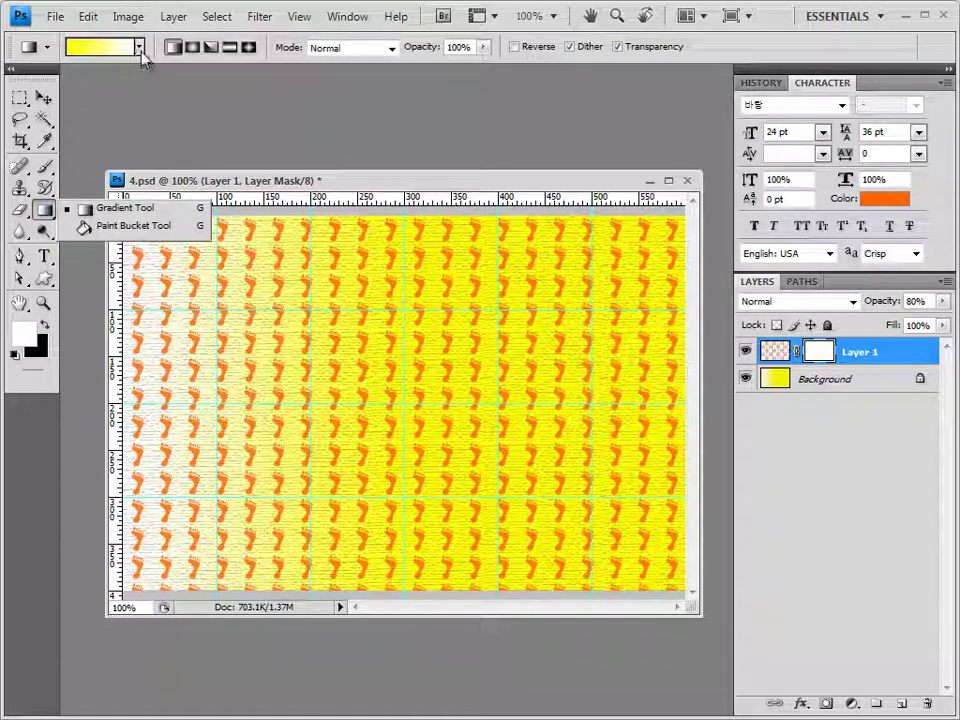
click(140, 47)
click(40, 85)
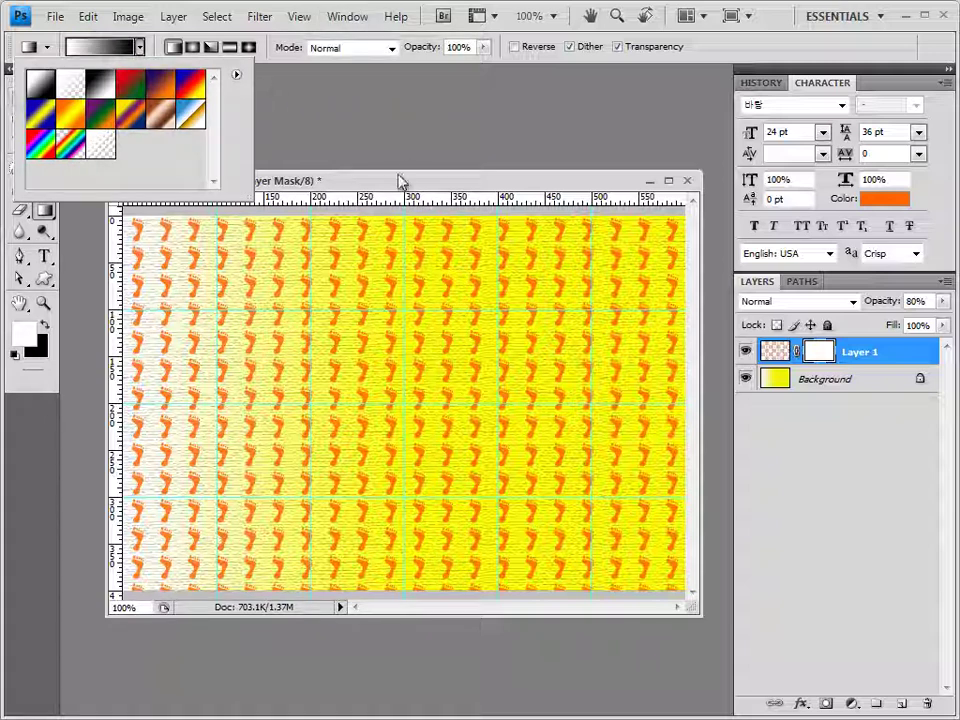
click(371, 156)
click(193, 48)
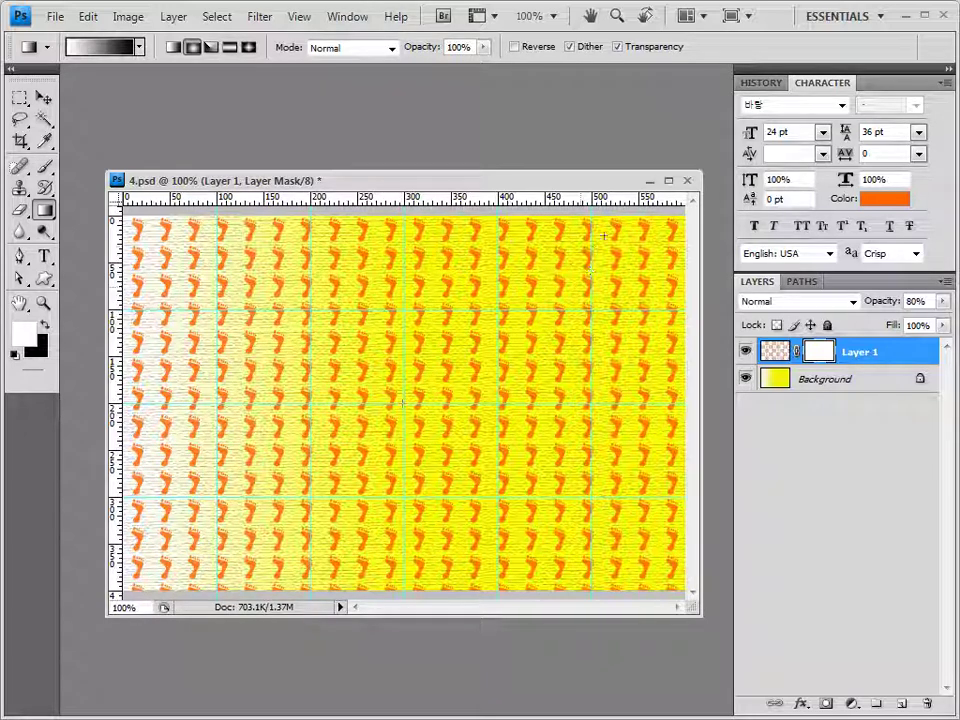
drag(408, 398, 583, 284)
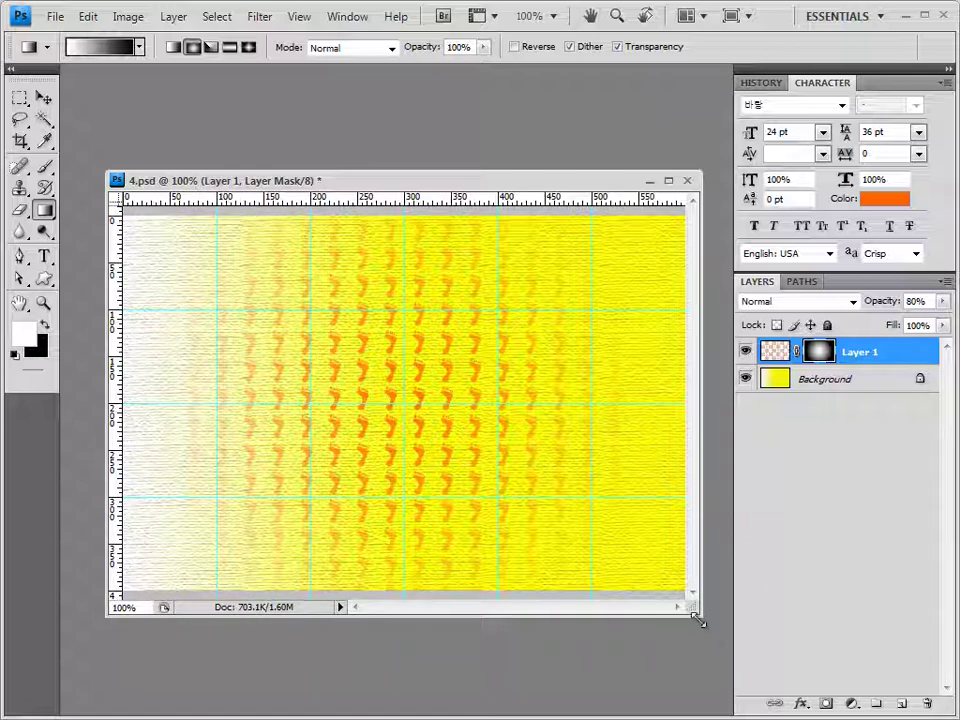
Enlarge and reposition the document window, and set the Pen tool to draw shape layers with no style.
drag(700, 614, 709, 631)
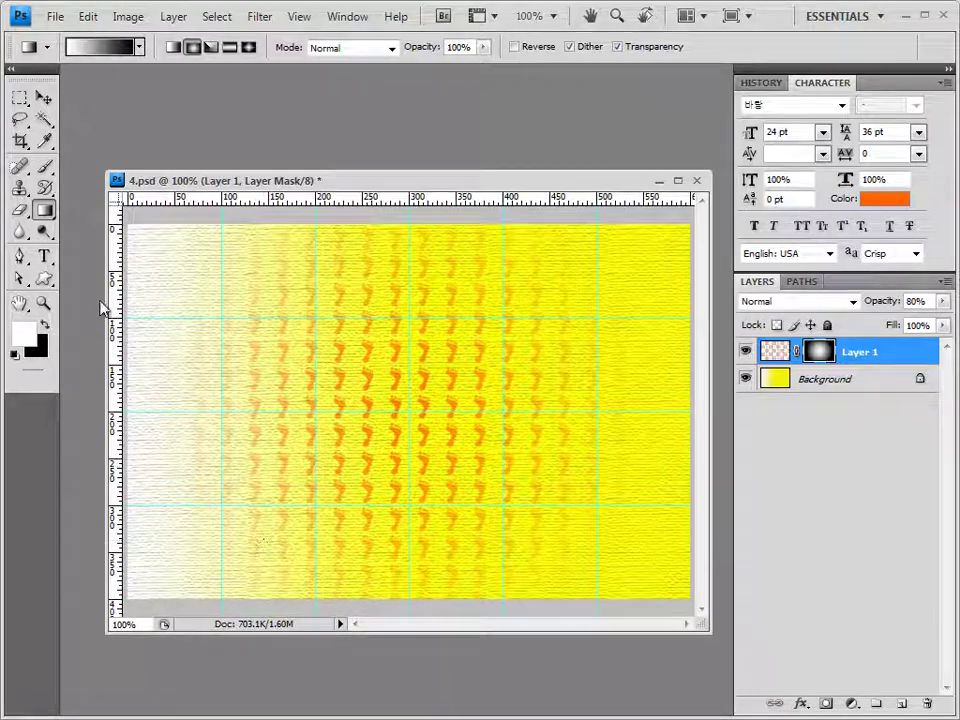
click(20, 258)
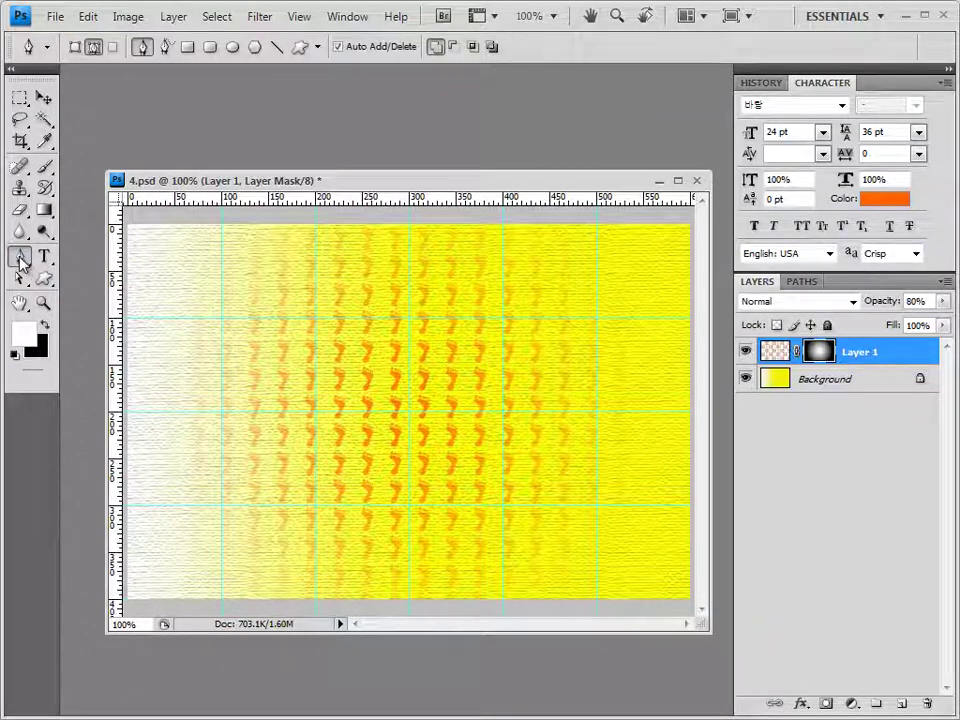
click(75, 47)
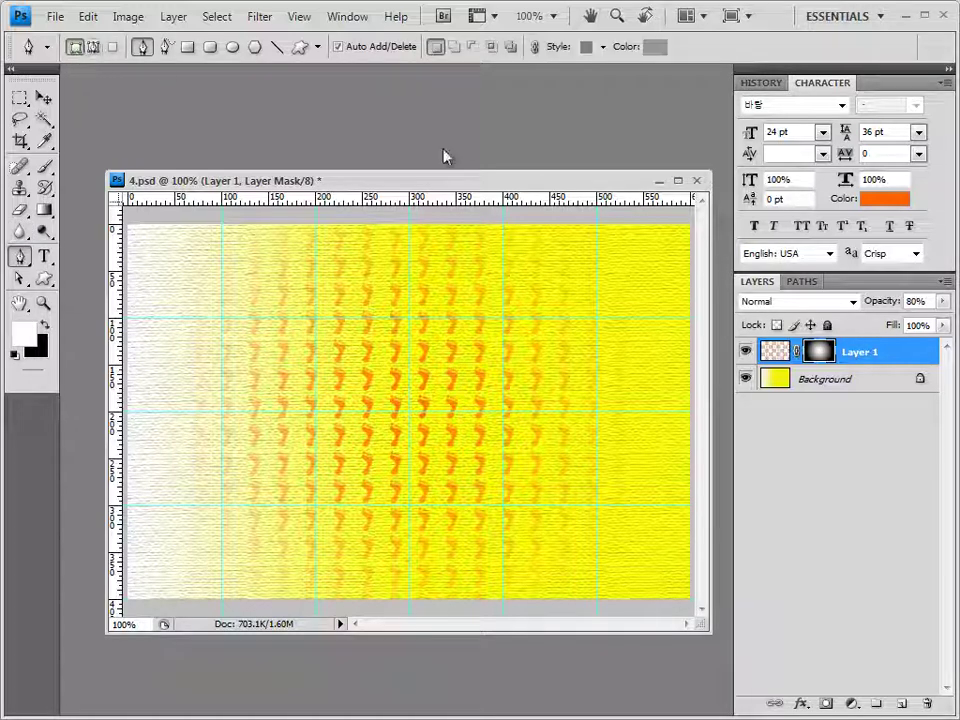
drag(450, 163, 450, 119)
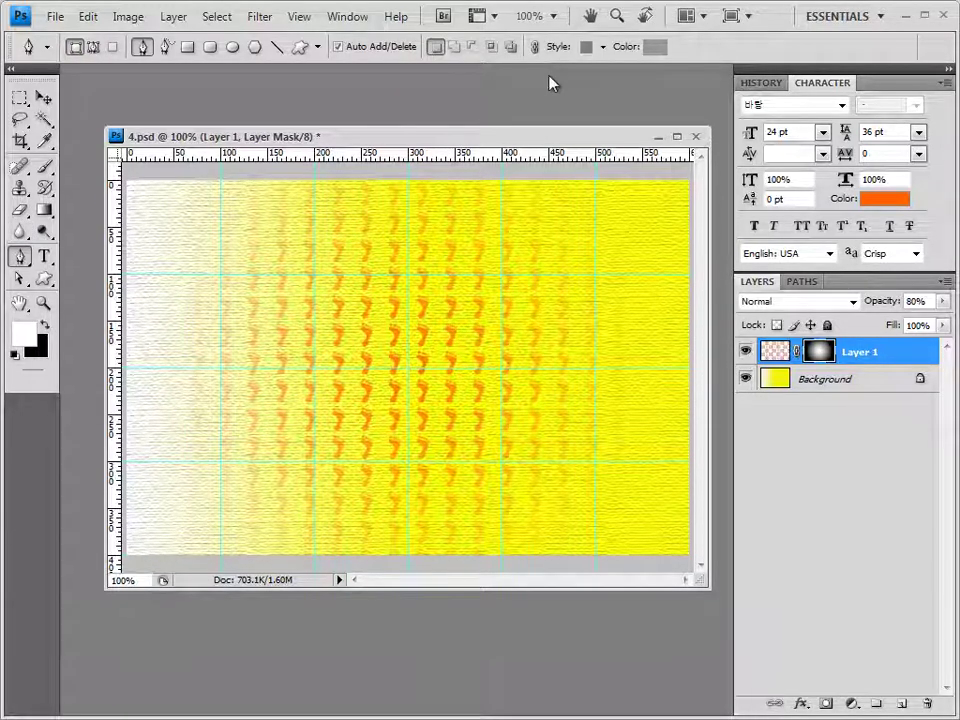
click(603, 47)
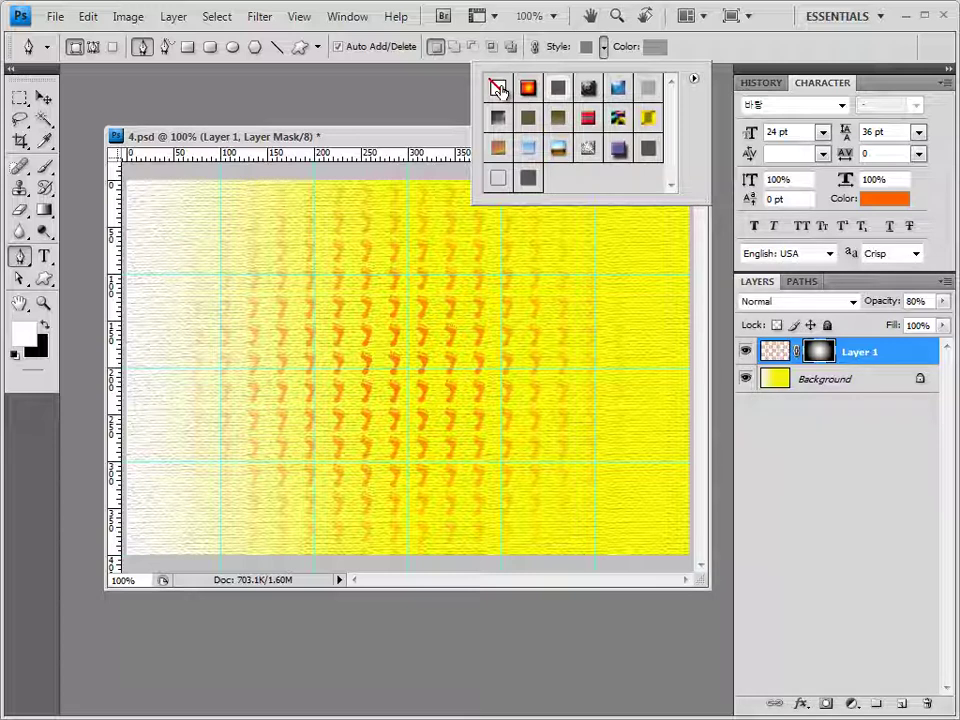
click(497, 88)
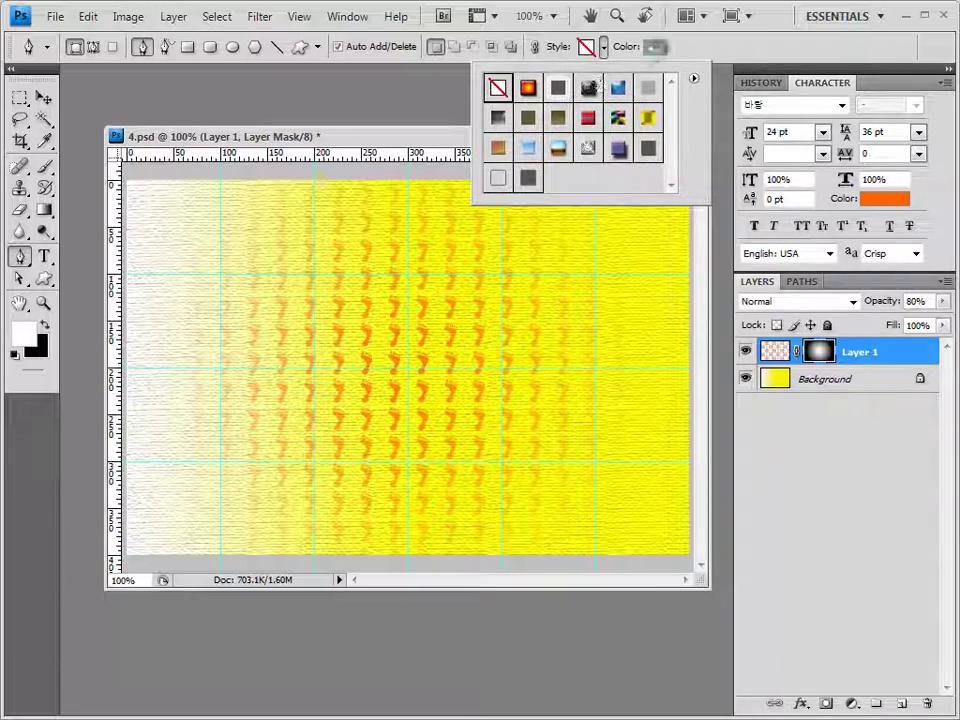
Set the colour to 996666 and draw a curved shape along the canvas's left edge, about 120 px wide at the top and 100 px at the bottom.
click(654, 46)
double_click(589, 516)
text(996666)
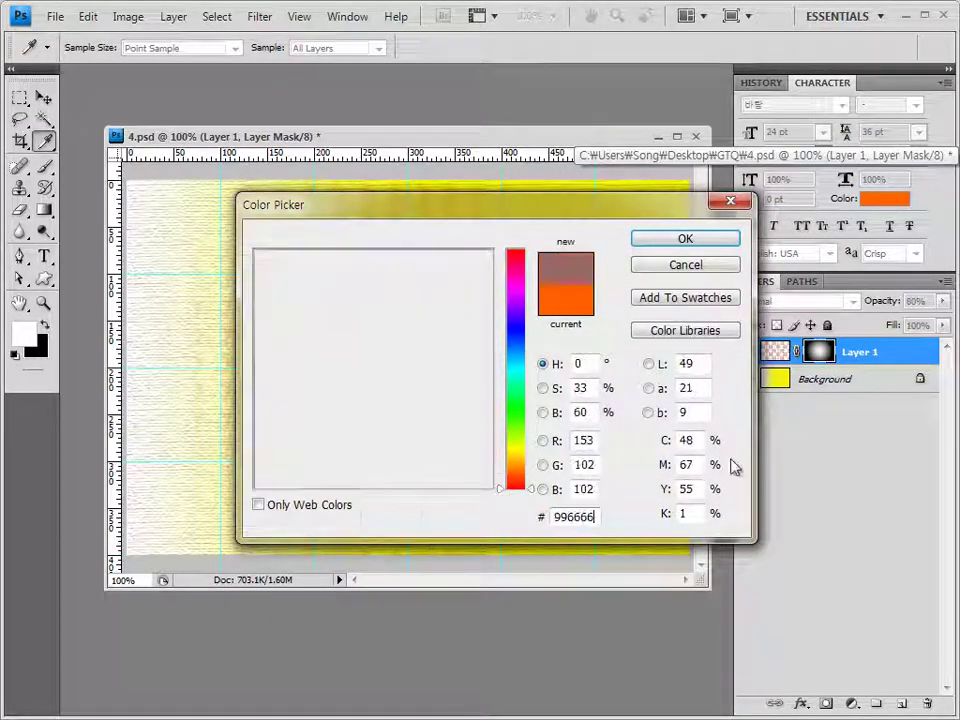
click(685, 239)
key(p)
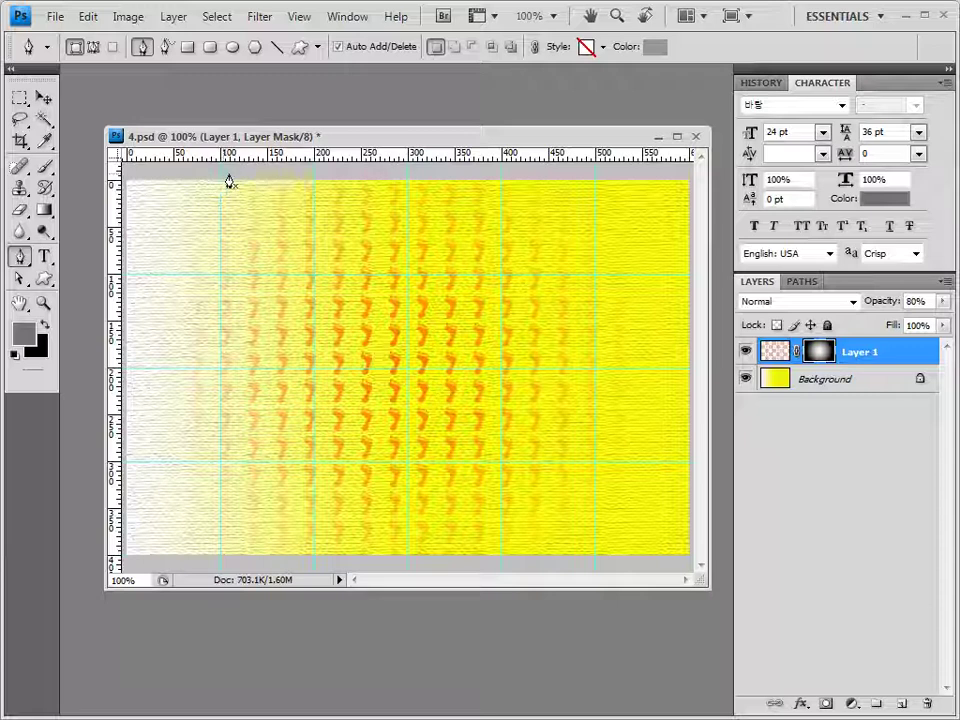
click(232, 180)
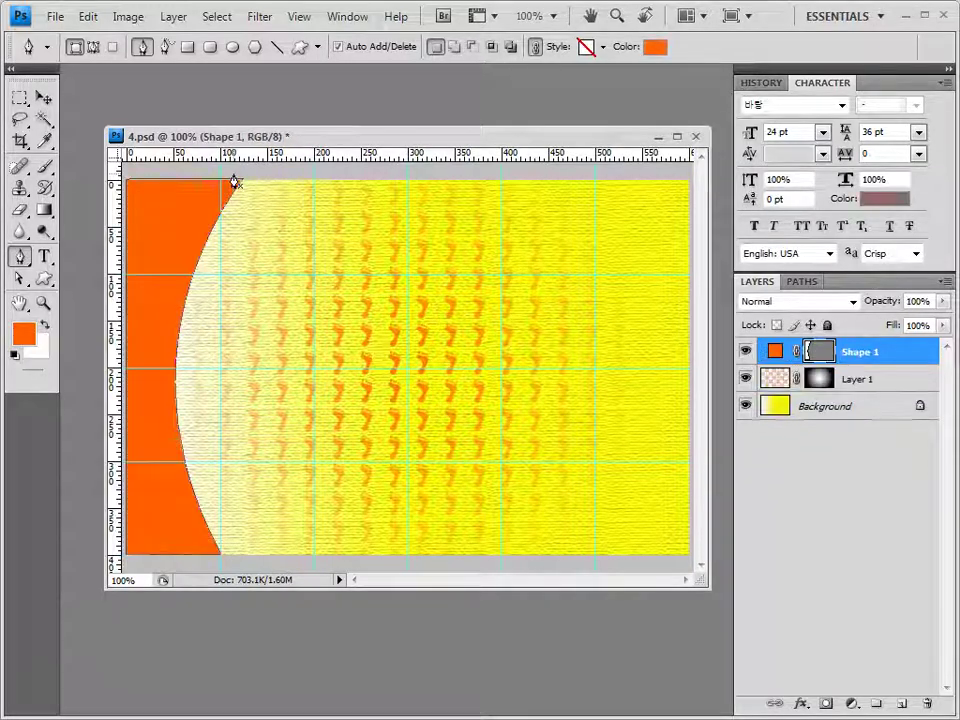
Add a 3 px black (000000) outside stroke and a default drop shadow to the orange curved shape.
click(802, 705)
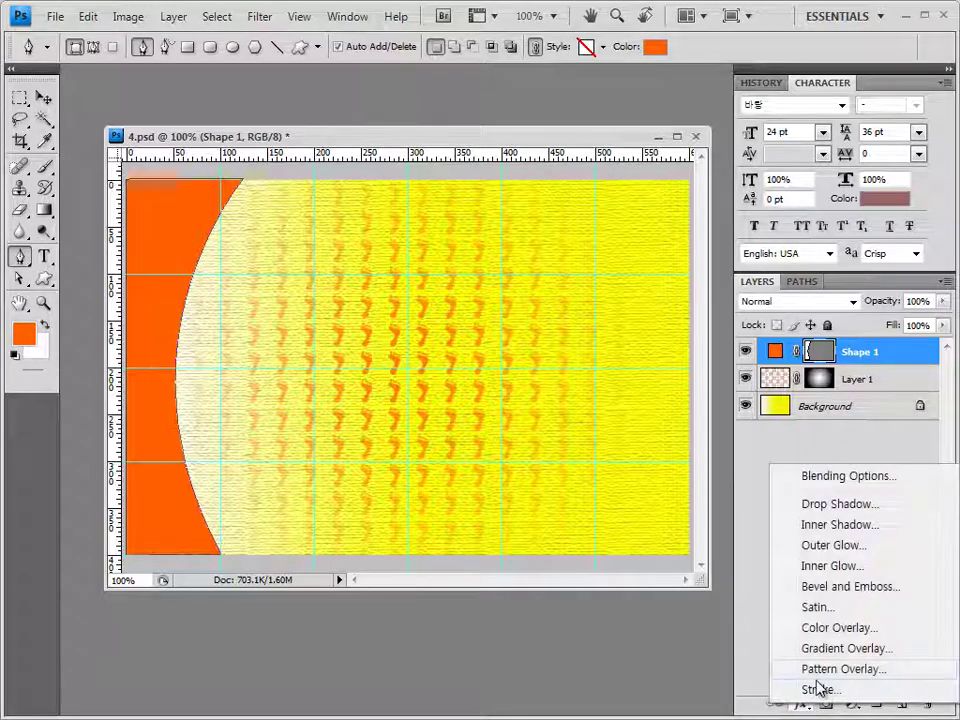
click(818, 688)
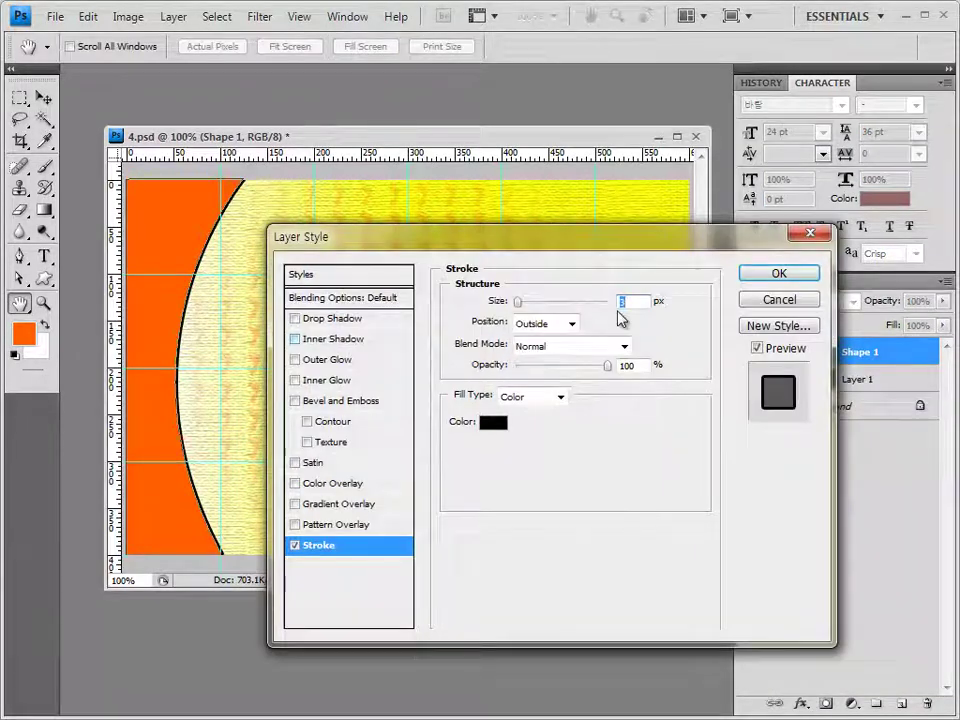
click(493, 422)
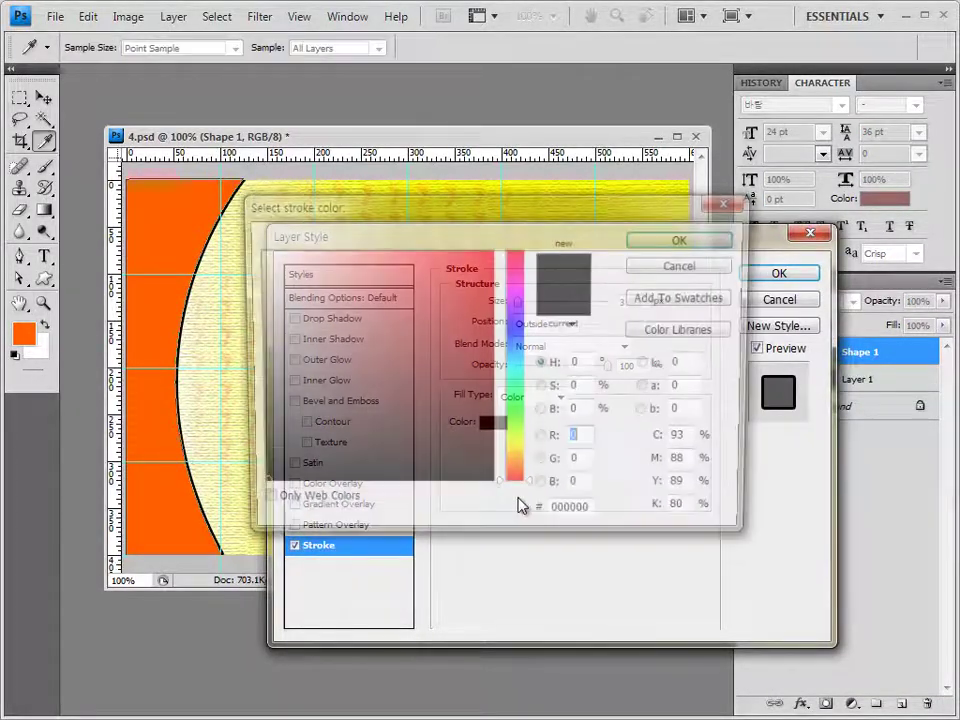
double_click(590, 516)
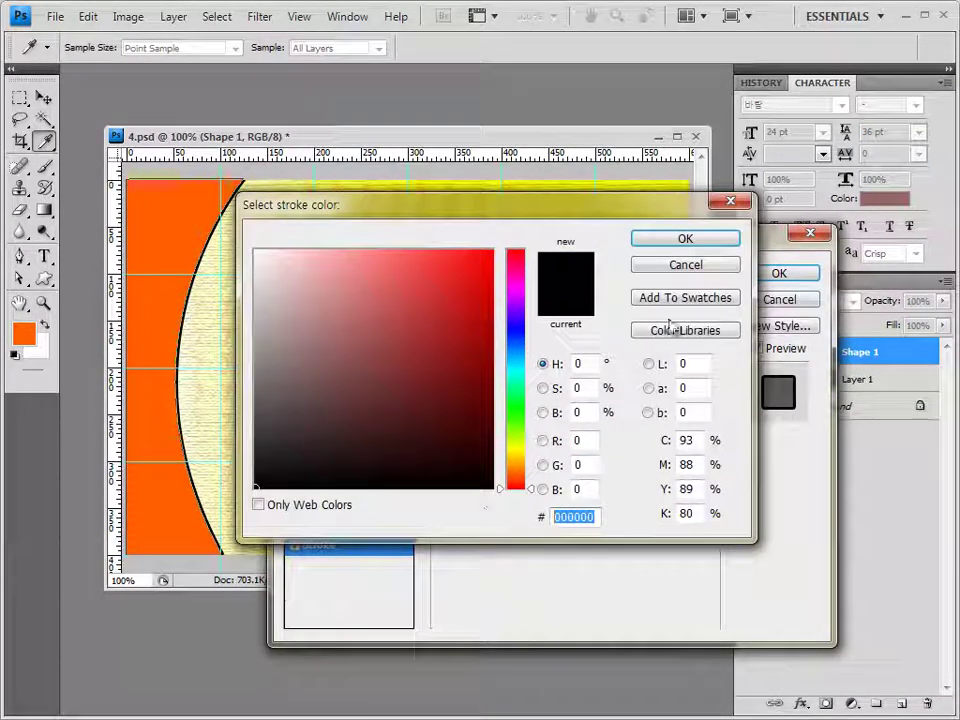
click(711, 248)
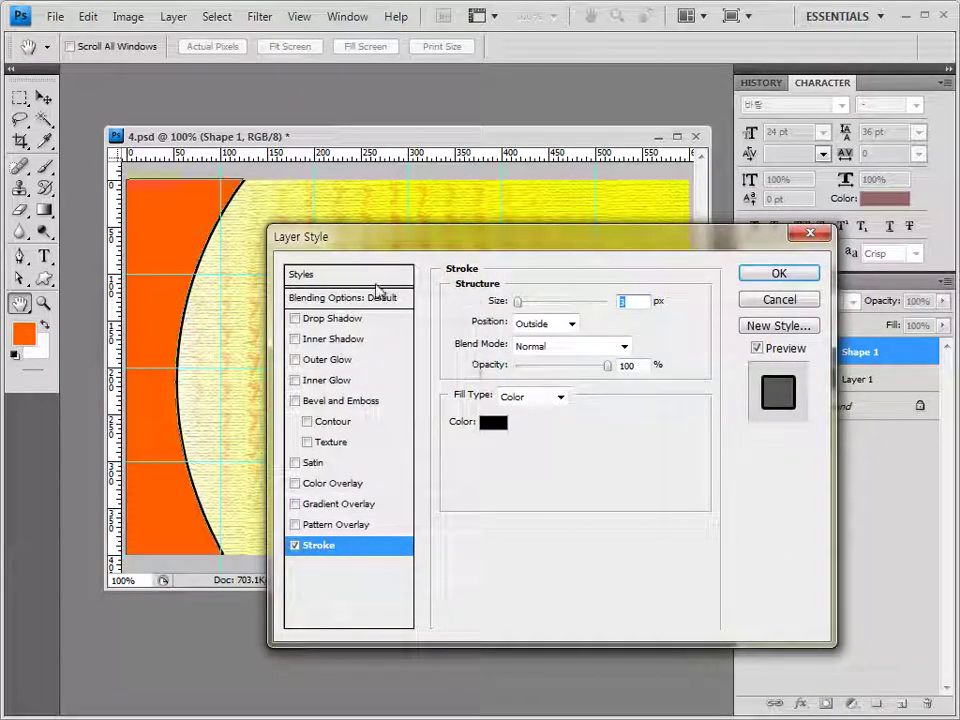
click(350, 318)
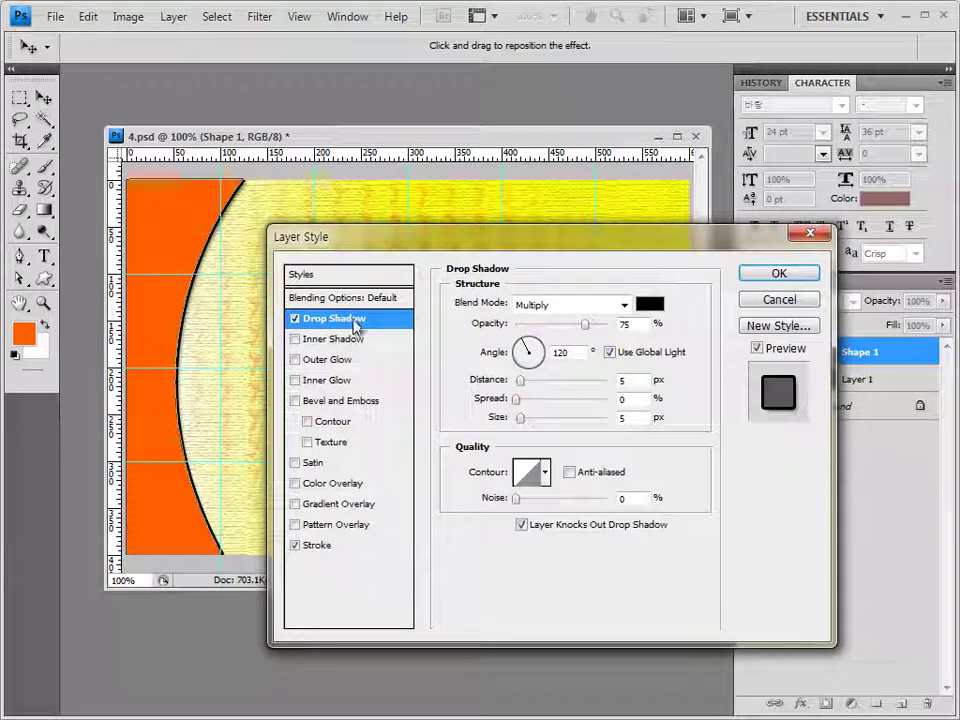
click(780, 276)
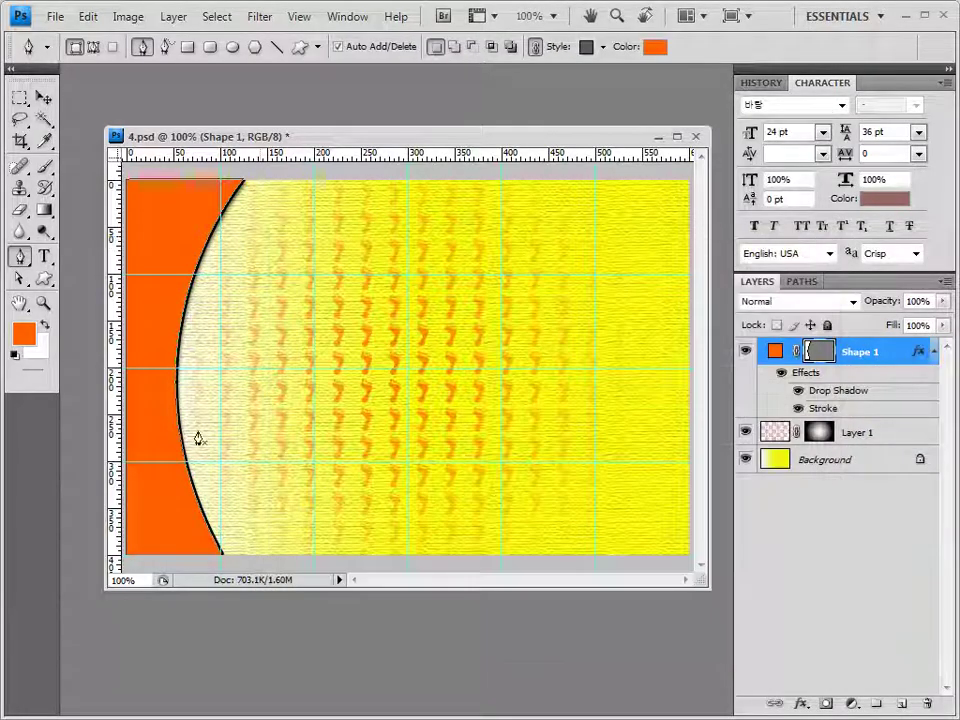
Move the orange shape's anchor point at the upper end of the curve along the canvas's top edge to about 165 px.
key(a)
drag(244, 180, 282, 180)
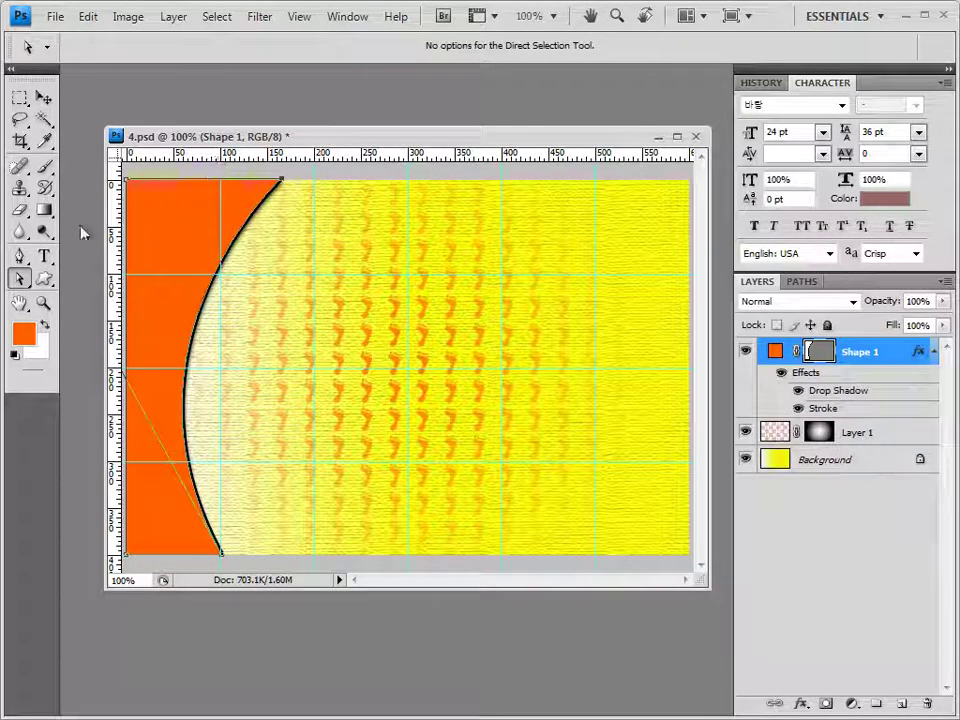
Start a second Pen shape over the orange one, curving from about 125 px on the canvas's top edge to 100 px on its bottom edge.
click(19, 256)
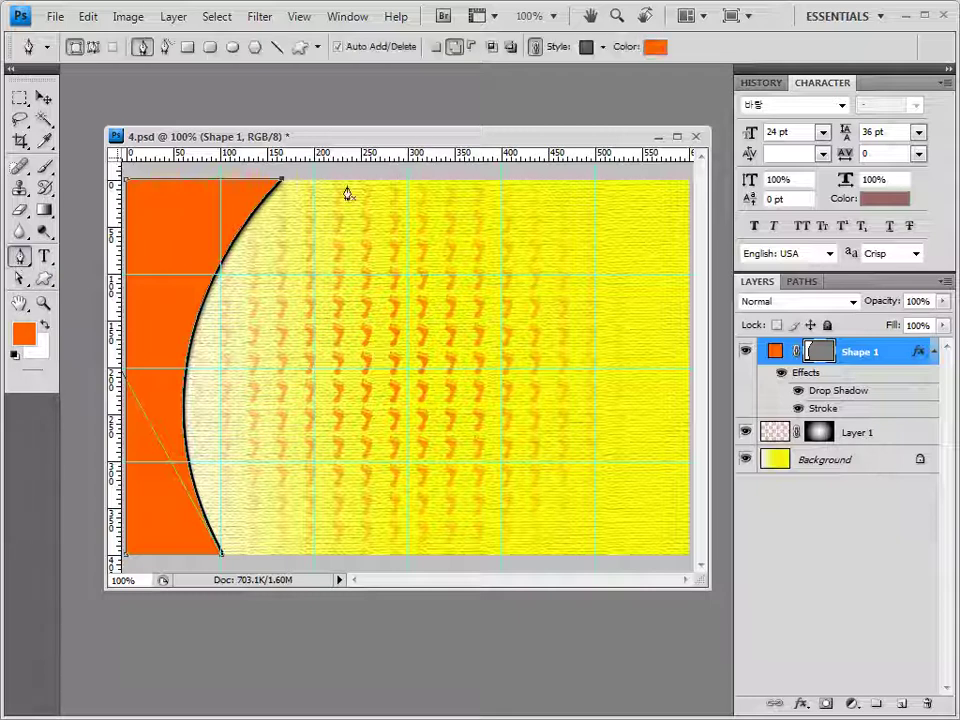
click(247, 185)
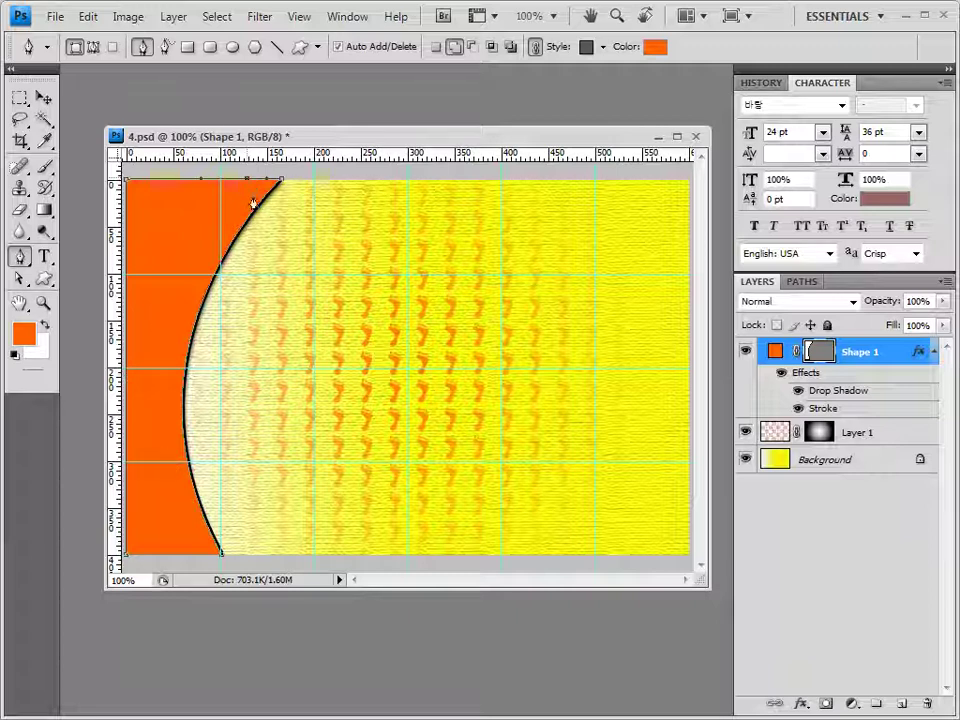
click(245, 183)
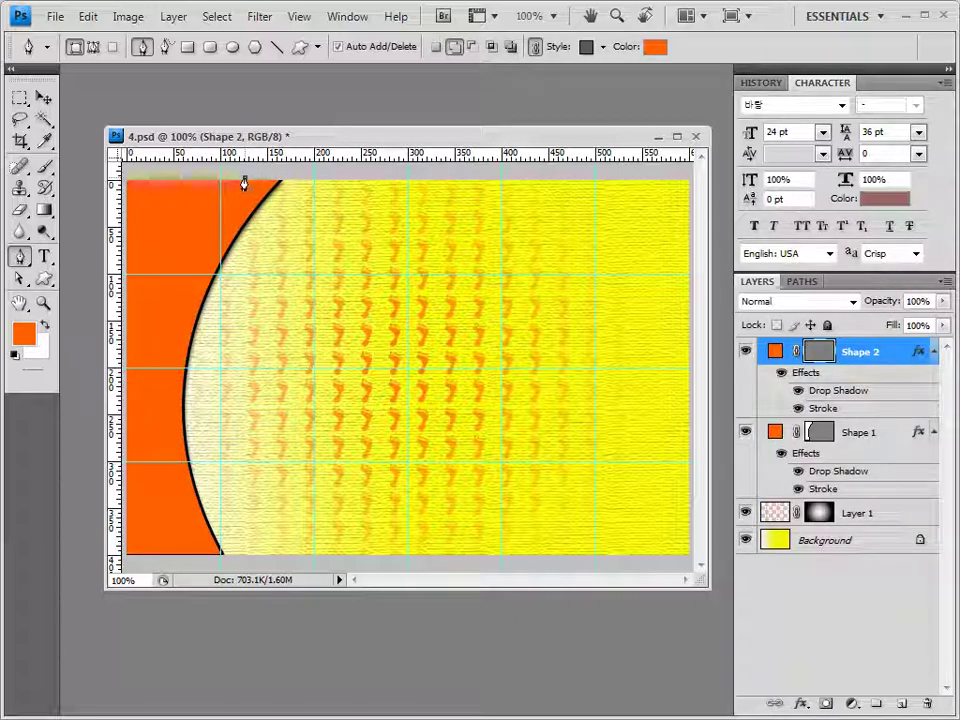
click(222, 553)
drag(297, 690, 218, 563)
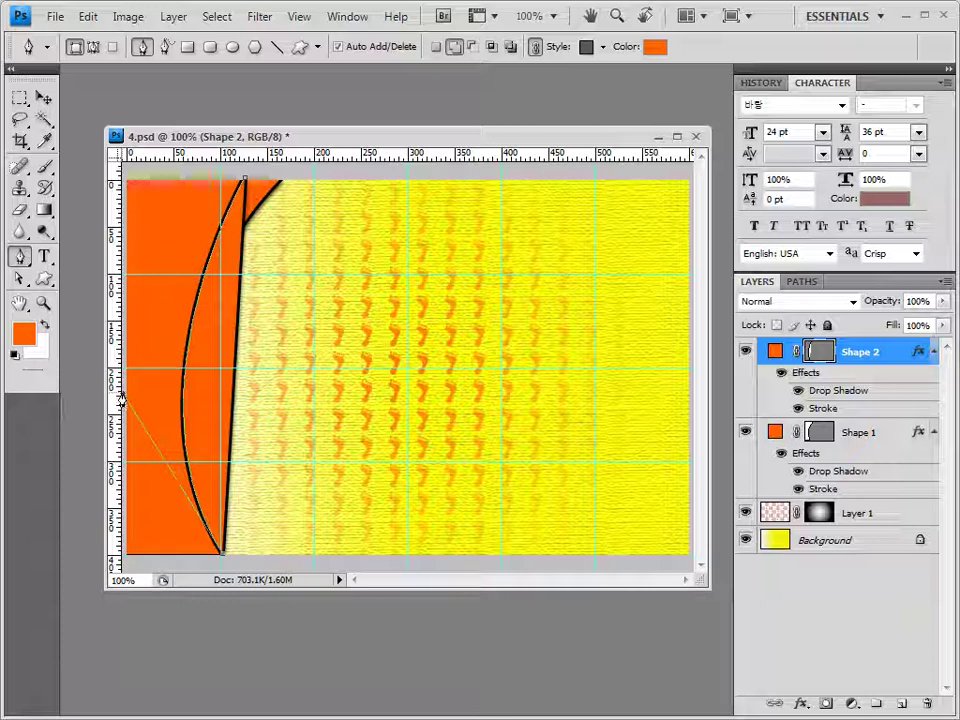
drag(127, 398, 90, 343)
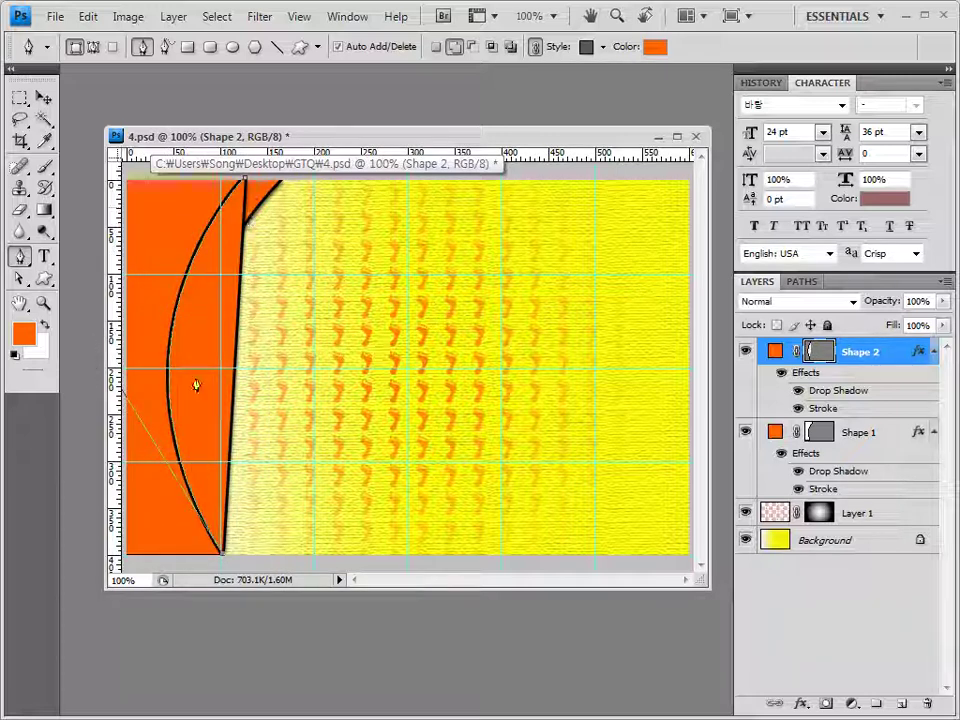
Remove the layer style from the second shape and lower its opacity to 32%.
click(604, 53)
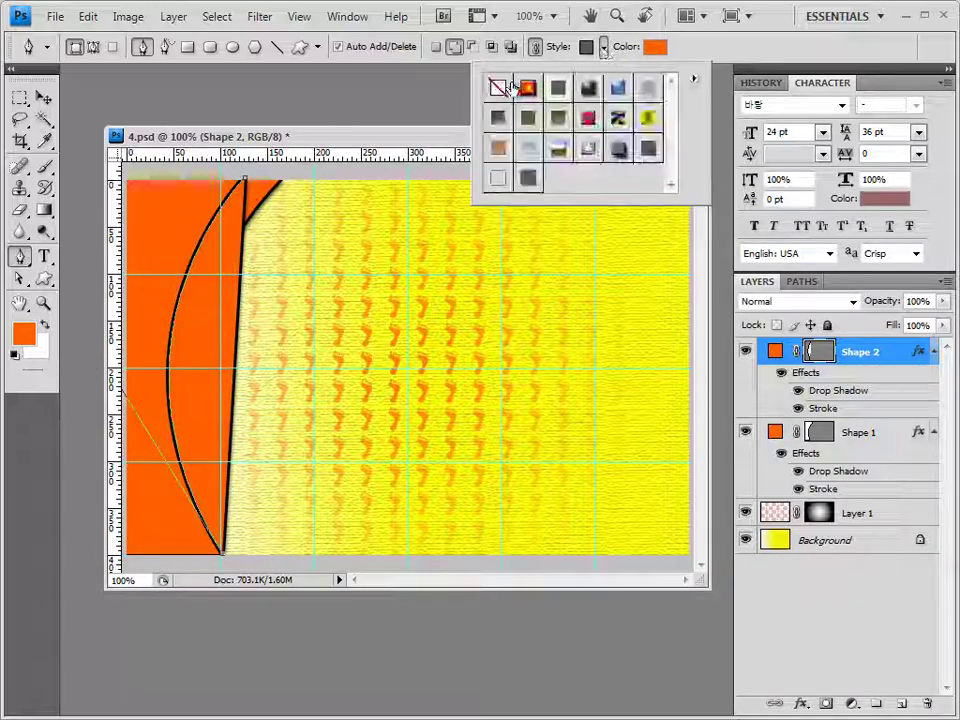
click(498, 87)
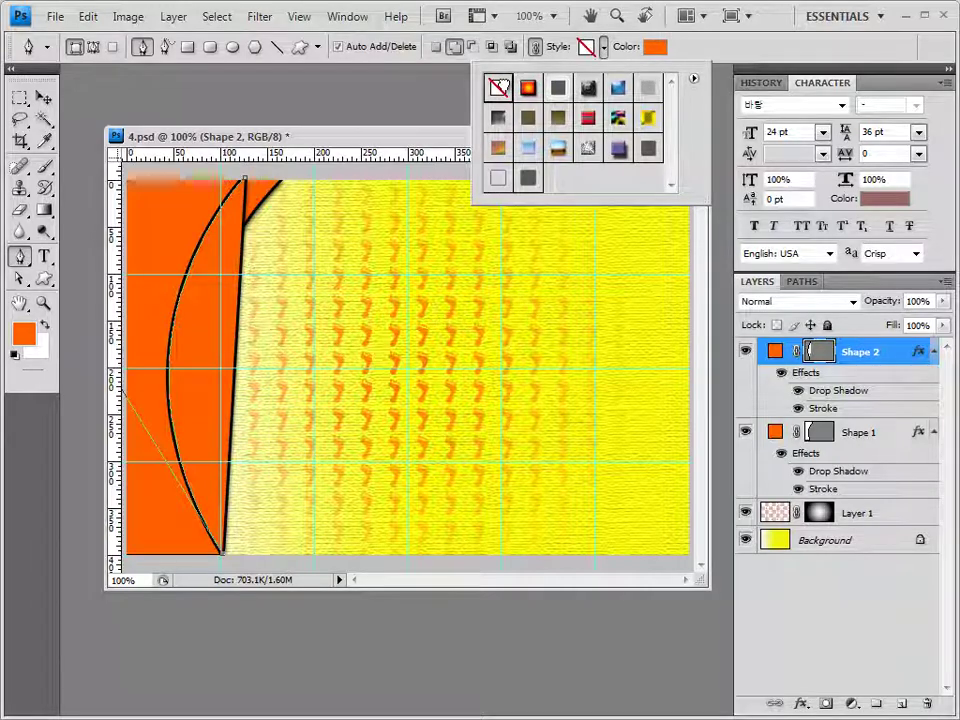
click(940, 301)
drag(905, 330, 879, 327)
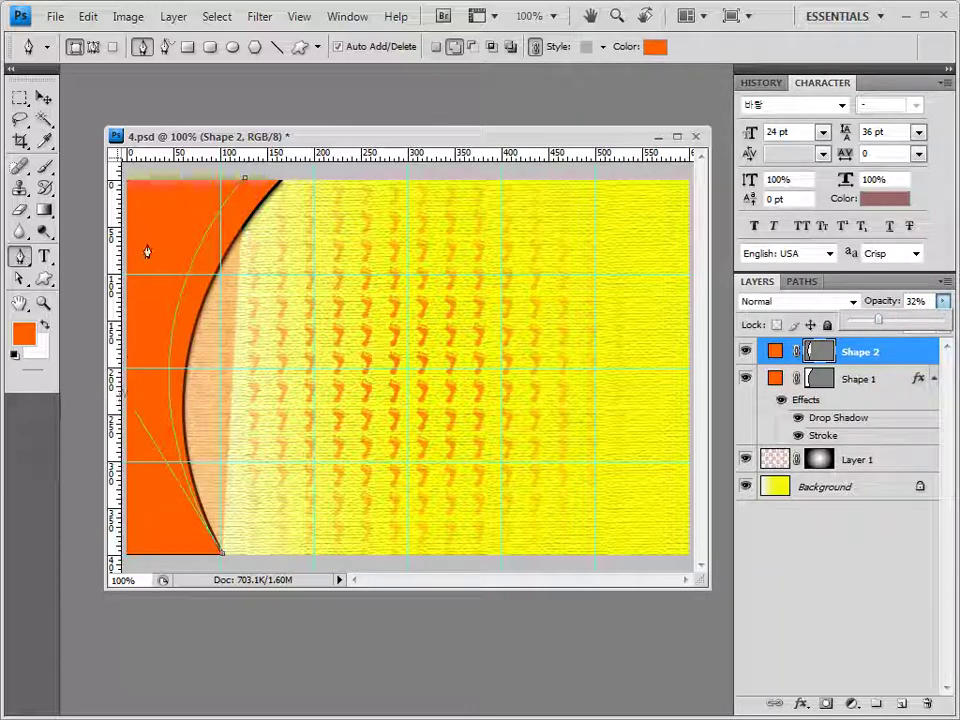
Close the second shape around the canvas's two left-hand corners and set its opacity to 100%.
drag(704, 584, 710, 590)
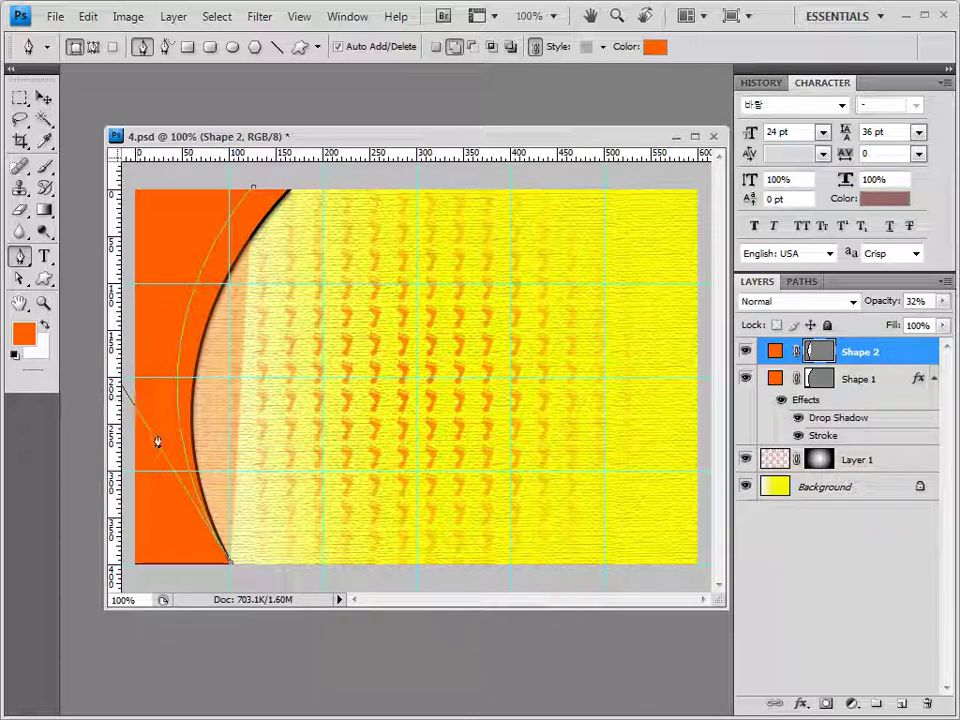
click(133, 566)
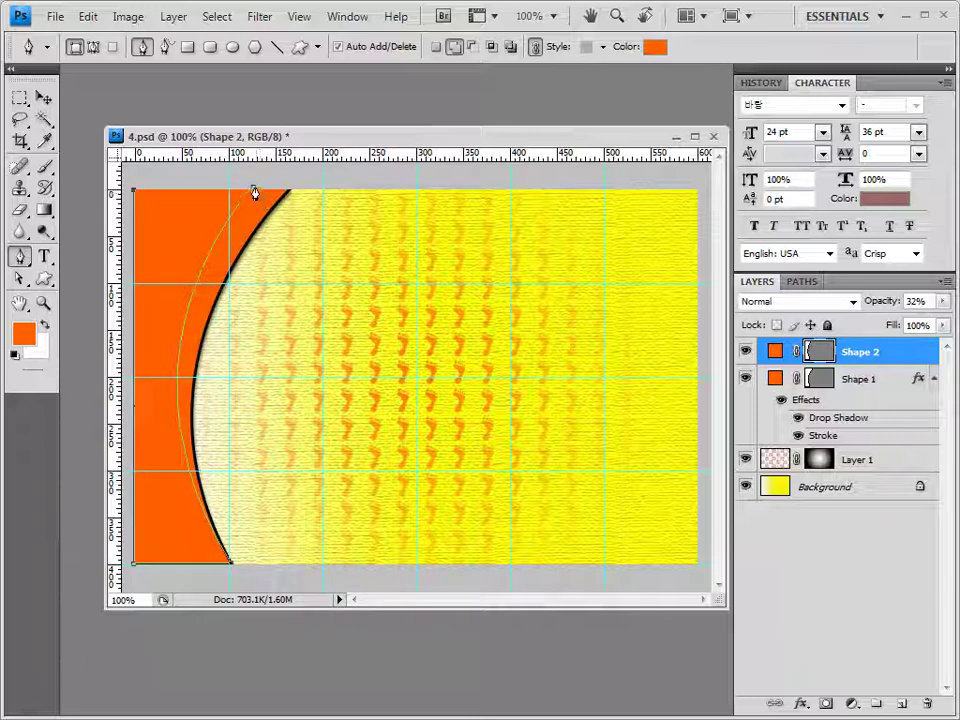
click(942, 301)
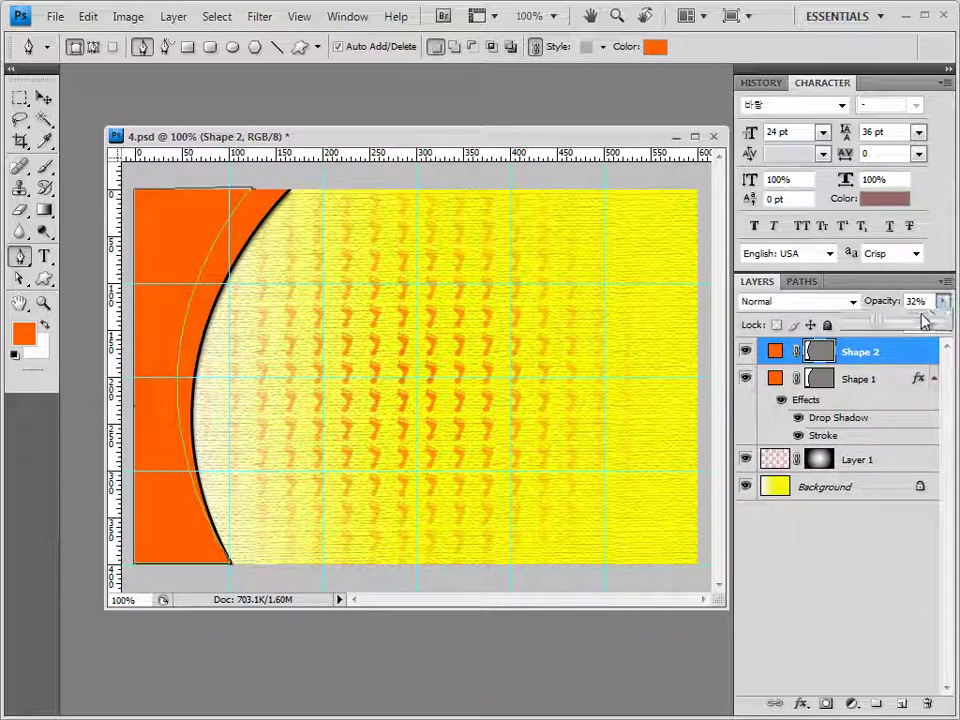
drag(880, 322, 952, 322)
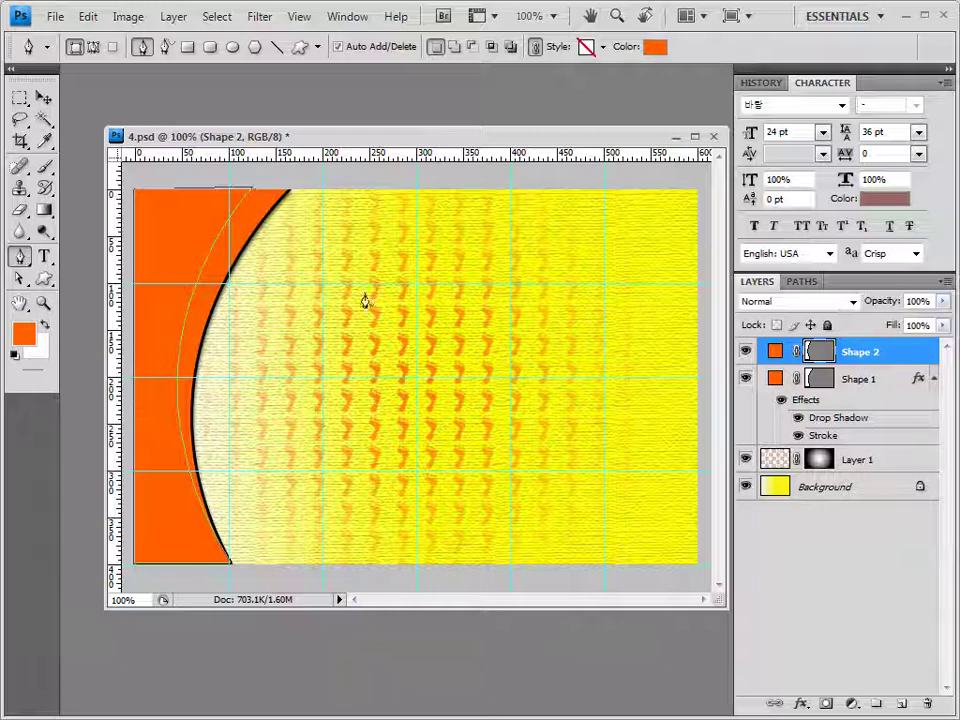
Set the second shape's fill colour to cccc99.
click(655, 47)
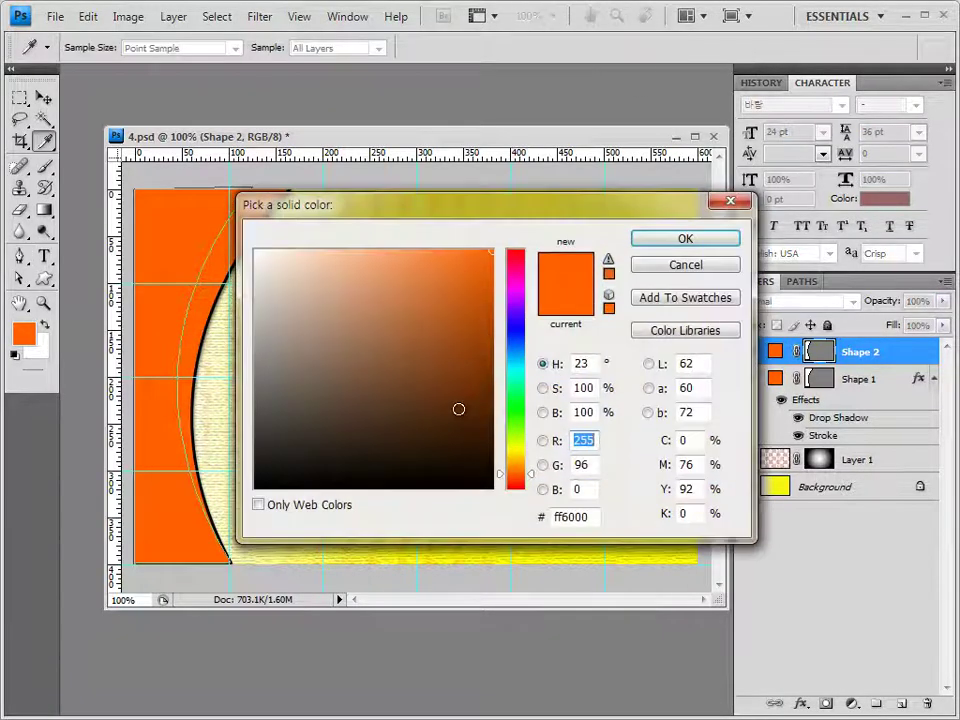
click(565, 517)
text(cccc99)
click(714, 244)
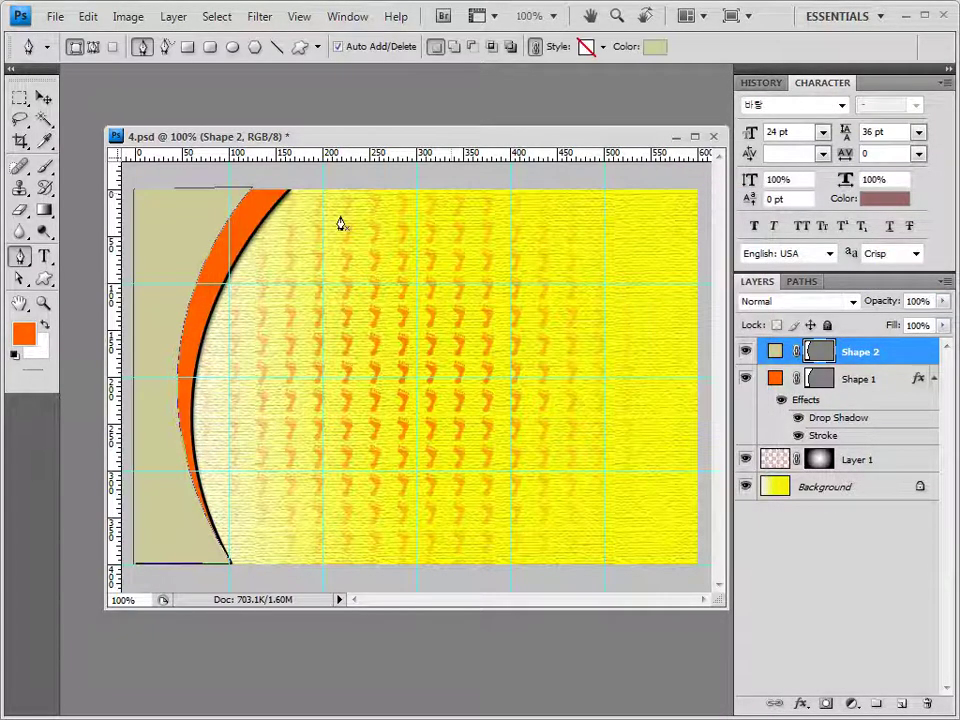
Open 1급-12.JPG from the 기출문제06 folder in Photoshop and float it in its own window.
key(alt+Tab)
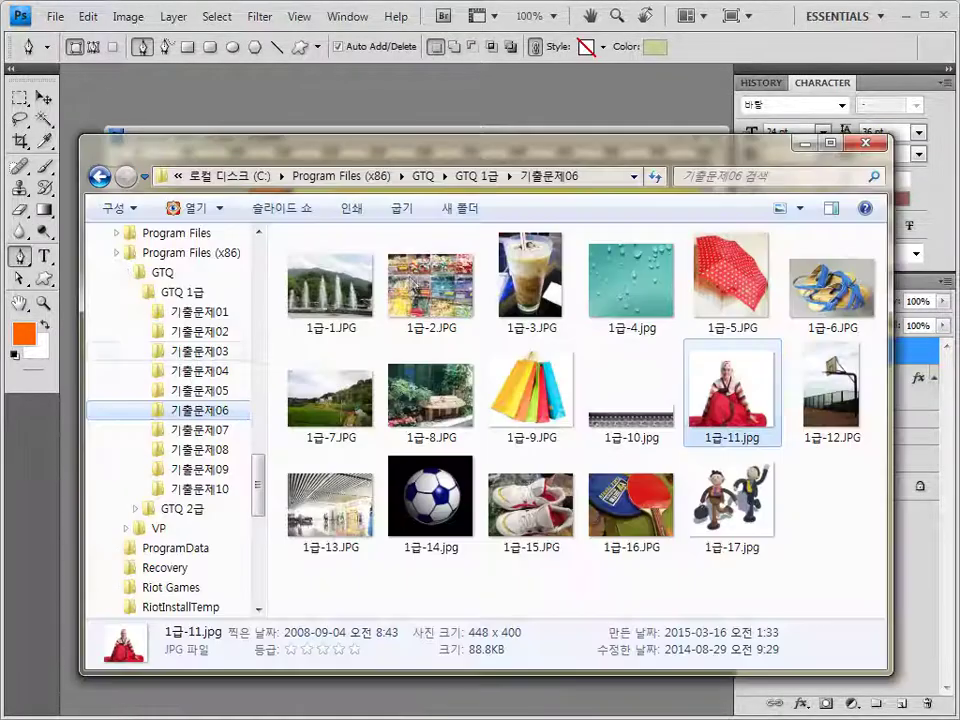
drag(830, 410, 536, 101)
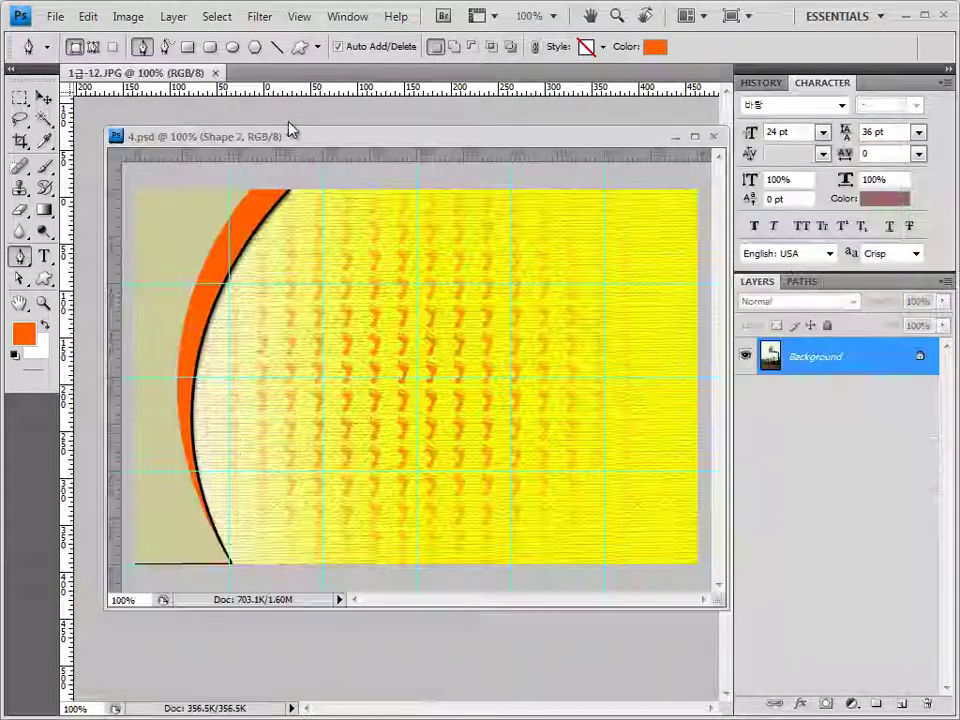
key(v)
drag(187, 82, 515, 231)
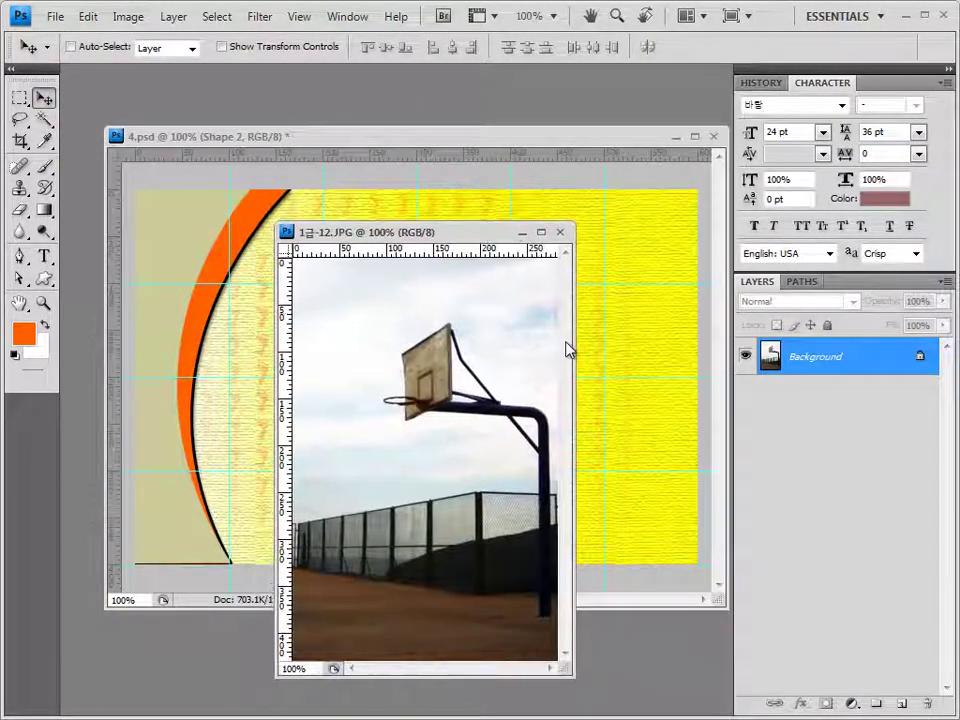
Copy the whole basketball hoop photo, close its file, and paste it into 4.psd.
key(ctrl+a)
key(ctrl+c)
key(ctrl+w)
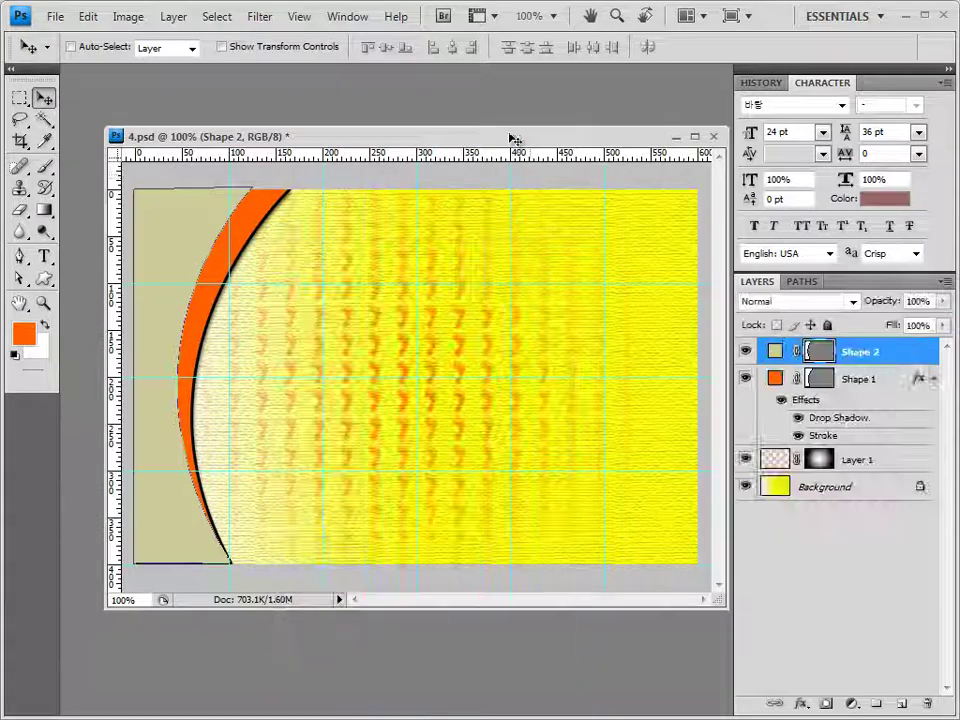
key(ctrl+v)
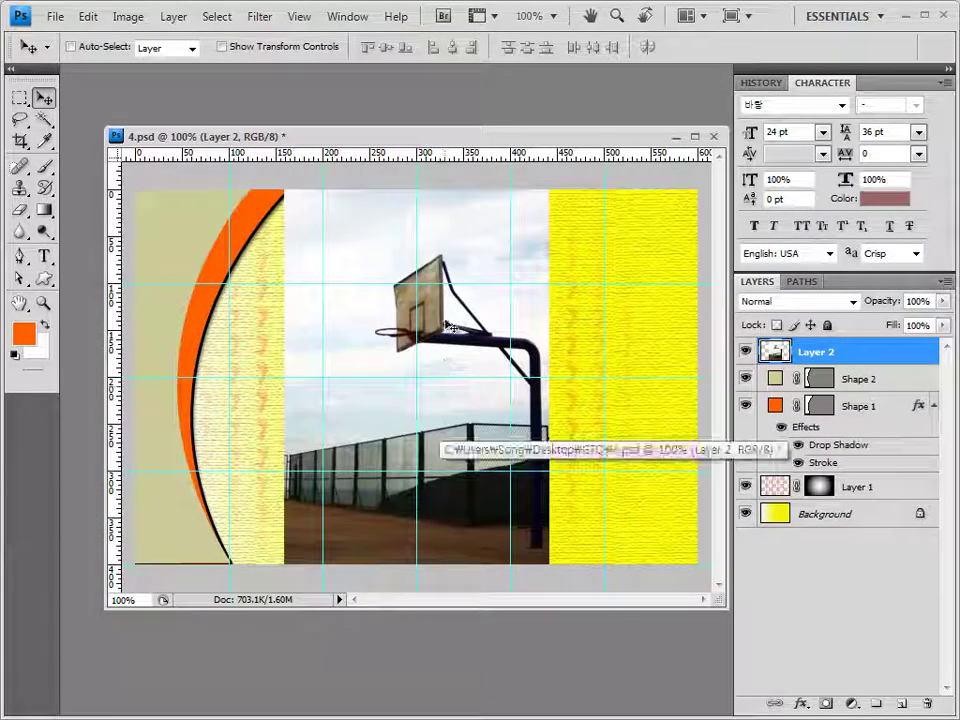
Position the hoop photo at the canvas's right side, level with the top edge and with its left edge at about 320 px.
drag(449, 371, 634, 334)
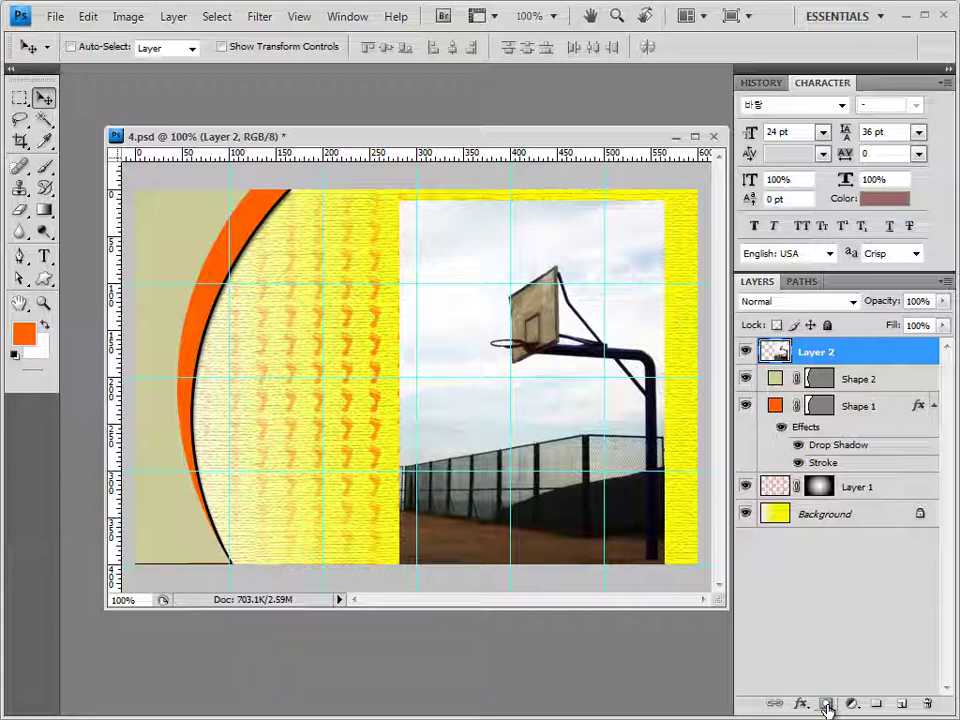
key(ctrl+t)
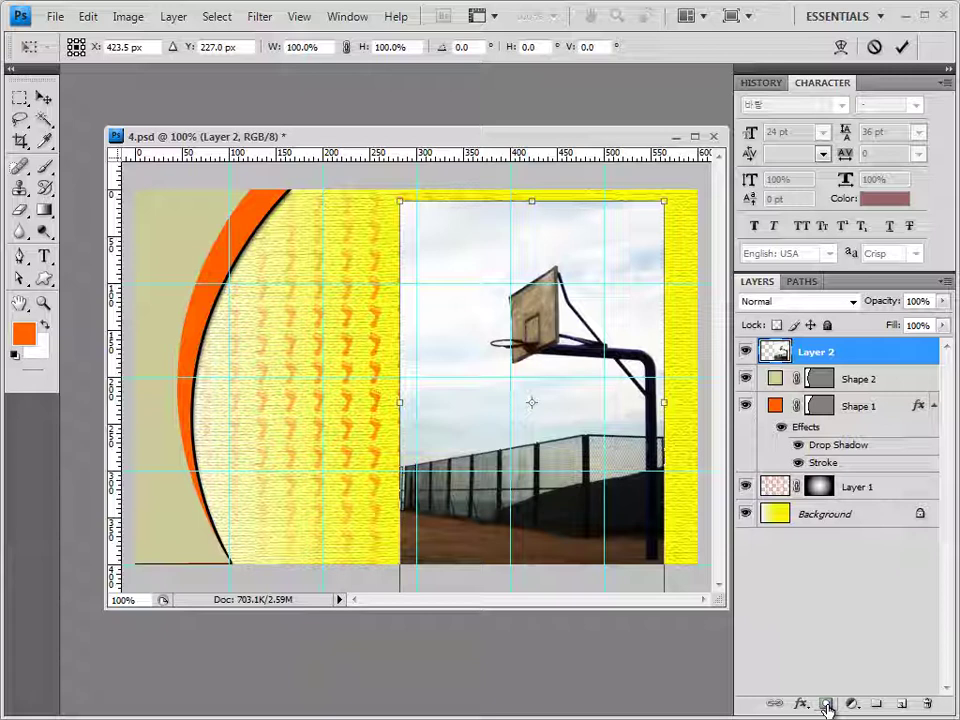
key(shift+Right)
key(shift+Right)
key(shift+Right)
key(shift+Right)
key(shift+Up)
key(shift+Up)
key(Return)
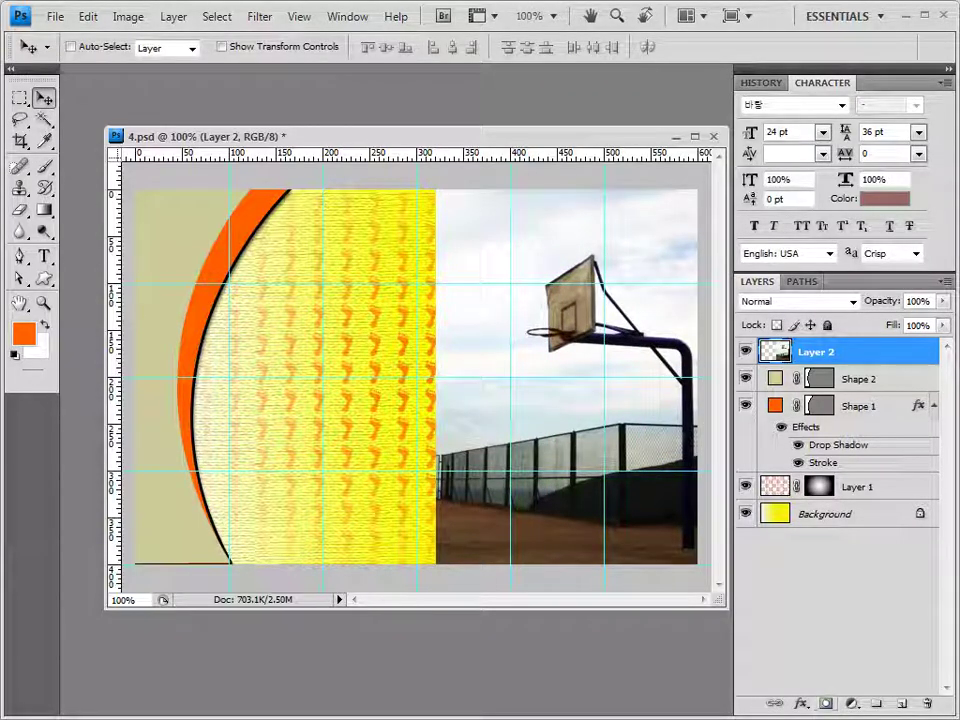
Add a layer mask to the hoop photo and fade it with a radial white-to-black gradient centred near the backboard.
click(823, 707)
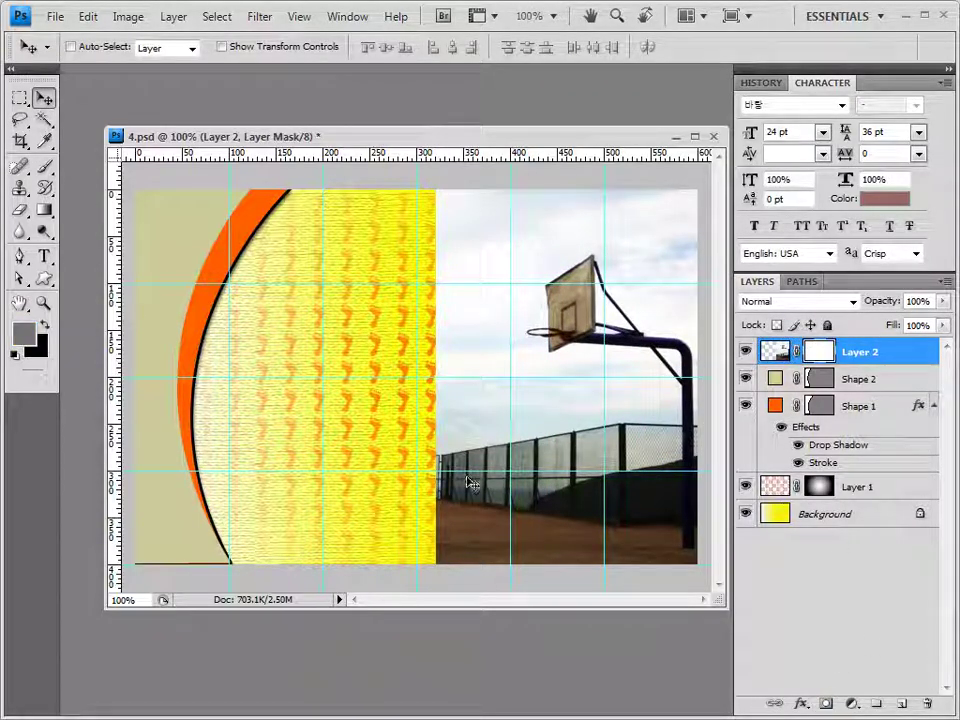
click(15, 352)
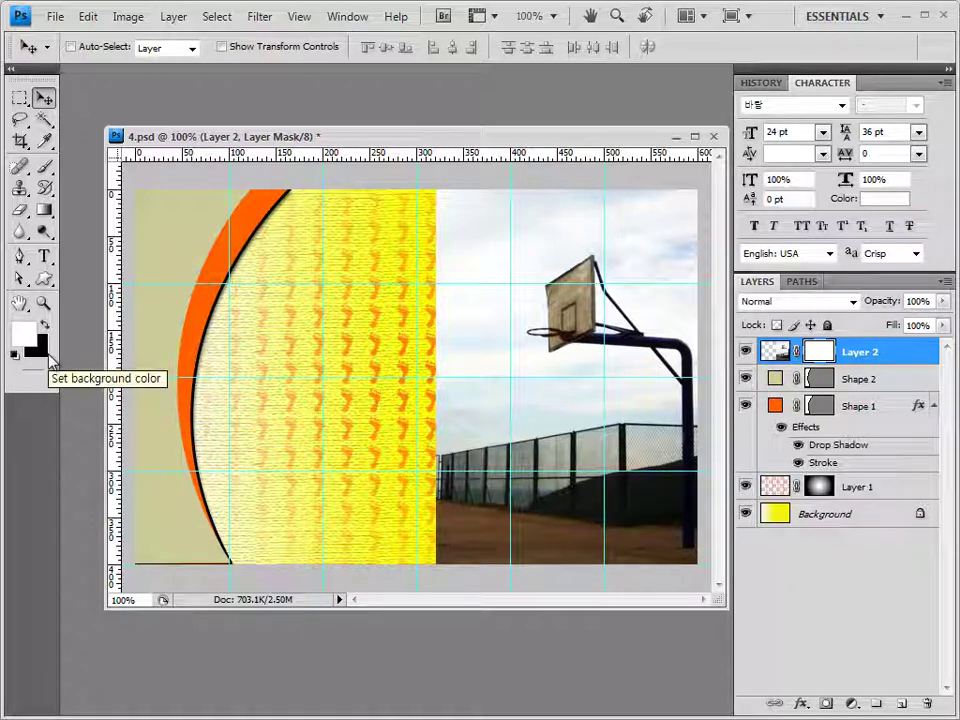
click(48, 212)
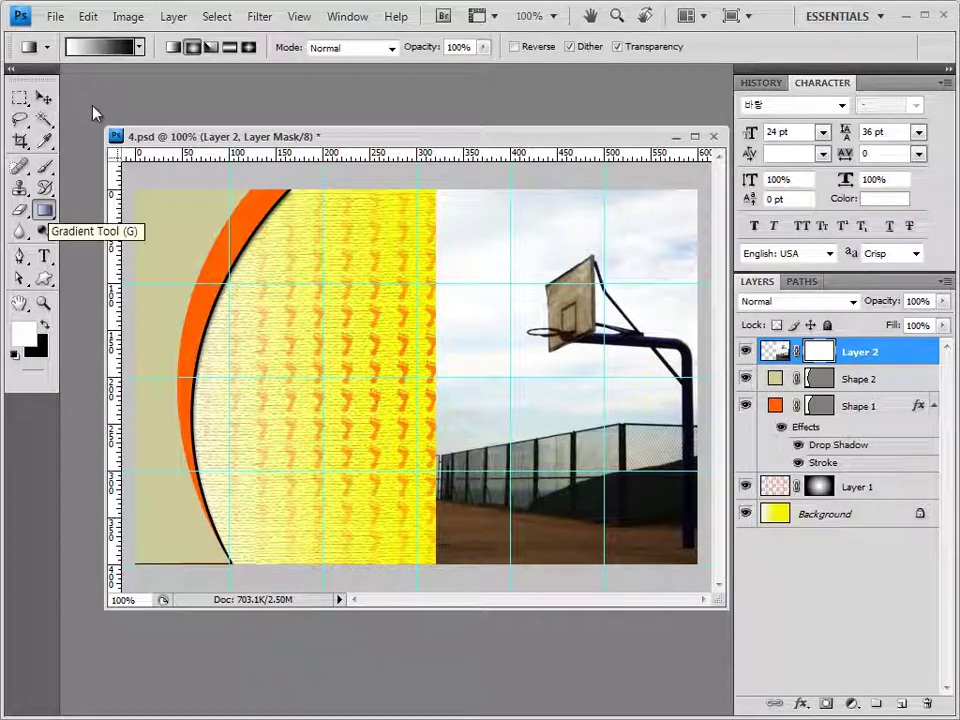
click(140, 47)
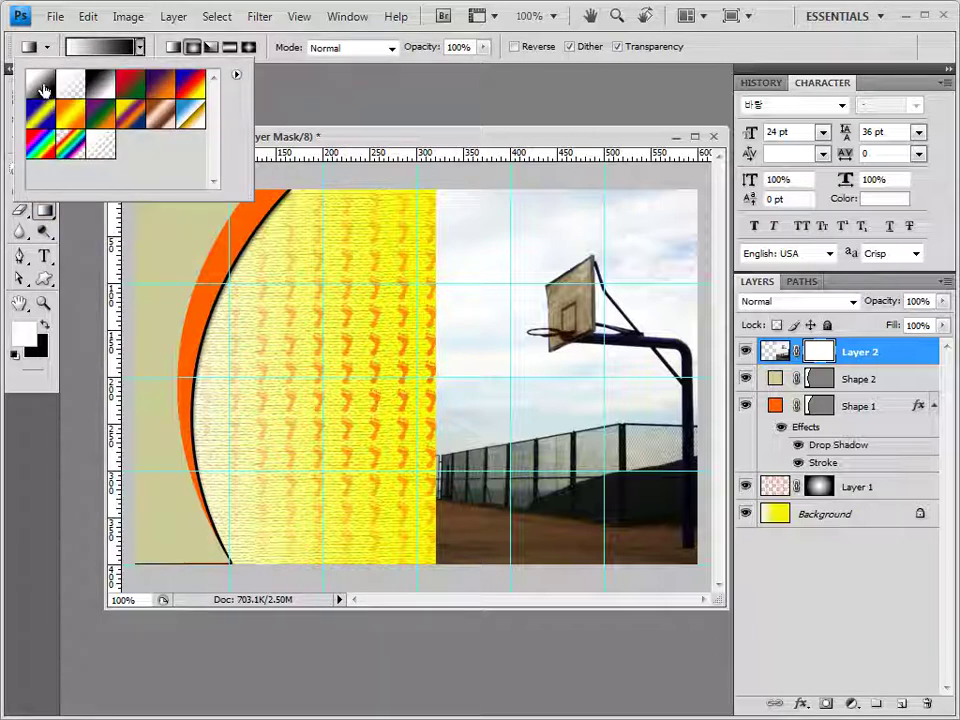
click(300, 139)
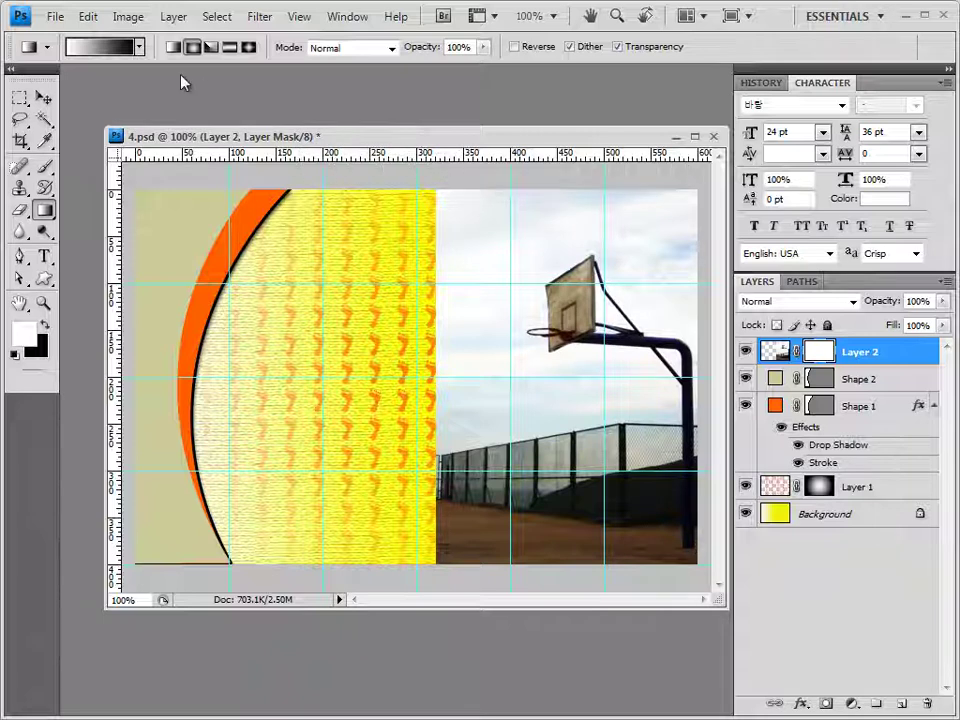
click(192, 47)
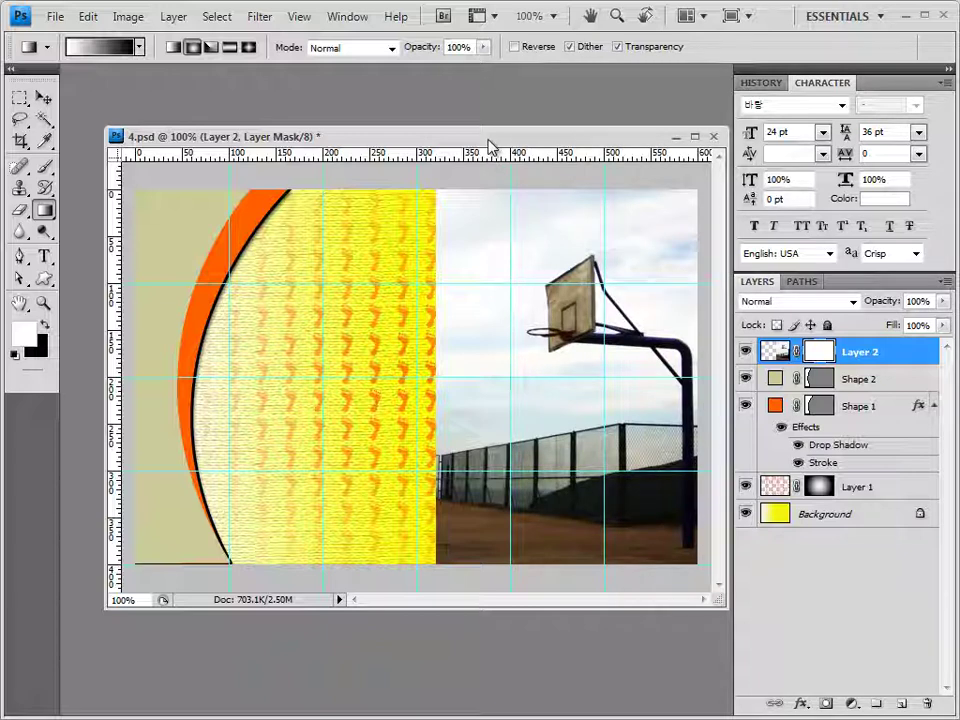
drag(603, 356, 690, 487)
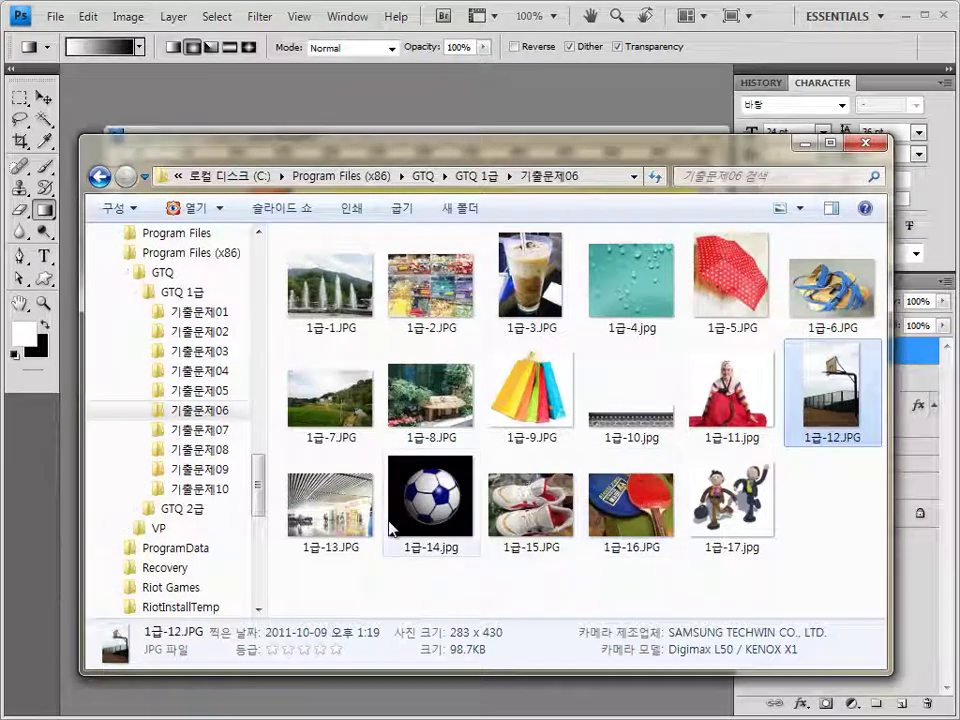
Open 1급-13.JPG from the 기출문제06 folder, copy the whole photo, close its file, and paste it into 4.psd.
click(330, 500)
drag(455, 170, 450, 300)
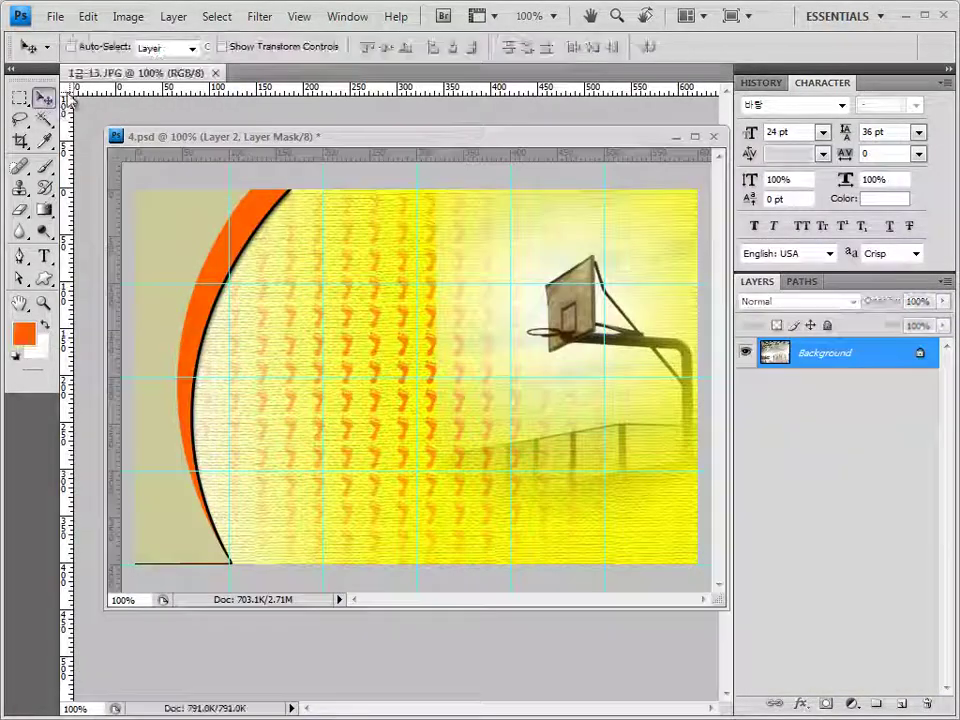
drag(157, 80, 209, 152)
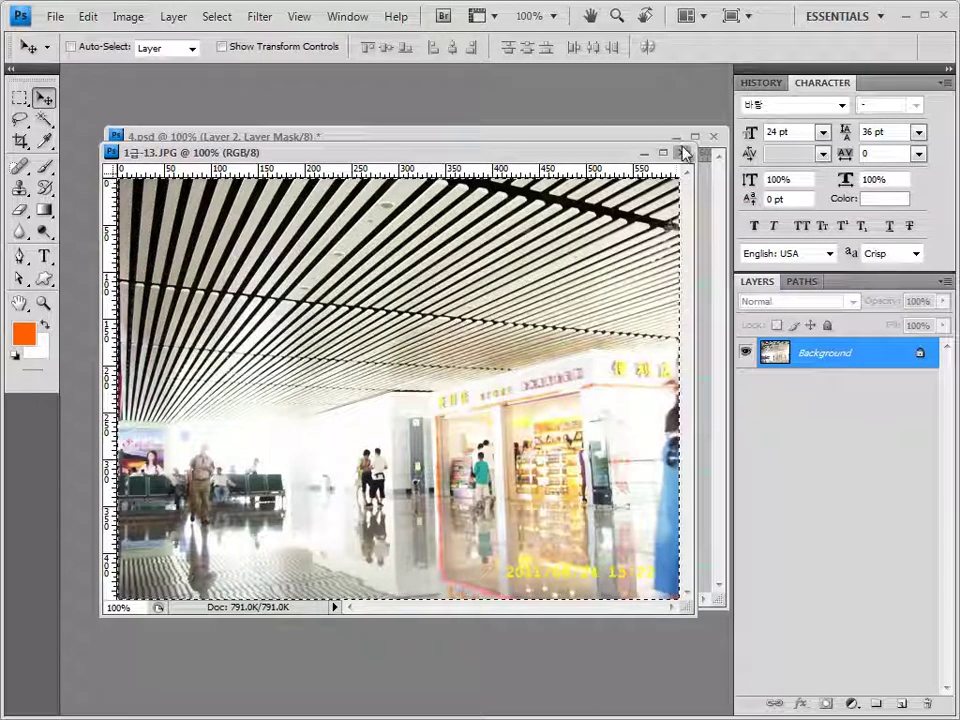
click(570, 140)
key(ctrl+v)
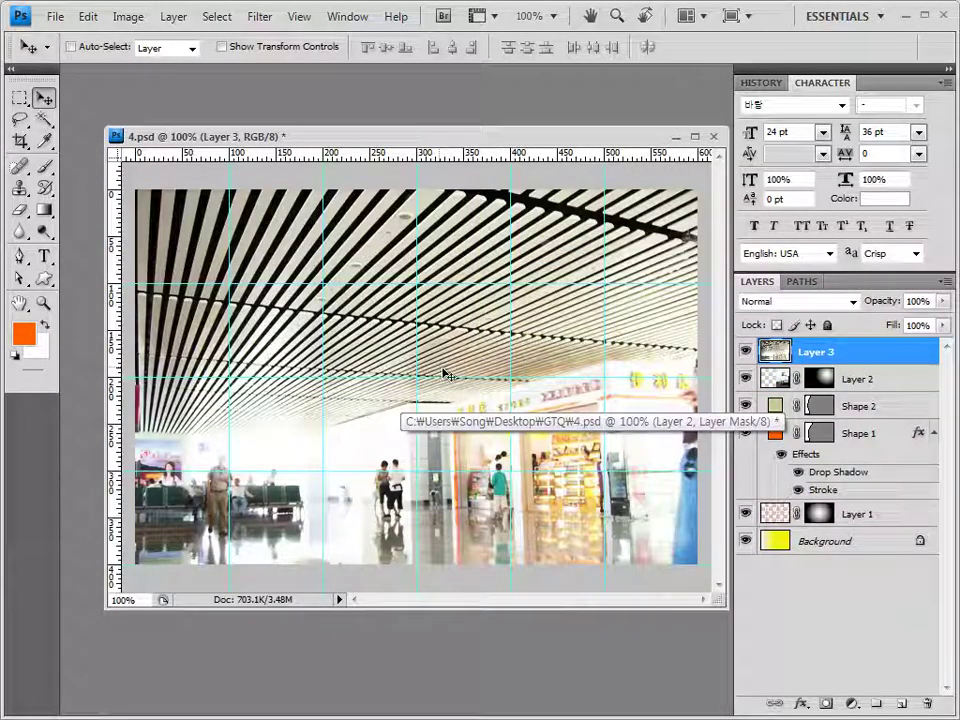
Set the pasted hall photo to Multiply and mask it with a linear white-to-black gradient running from the canvas top downward.
click(853, 302)
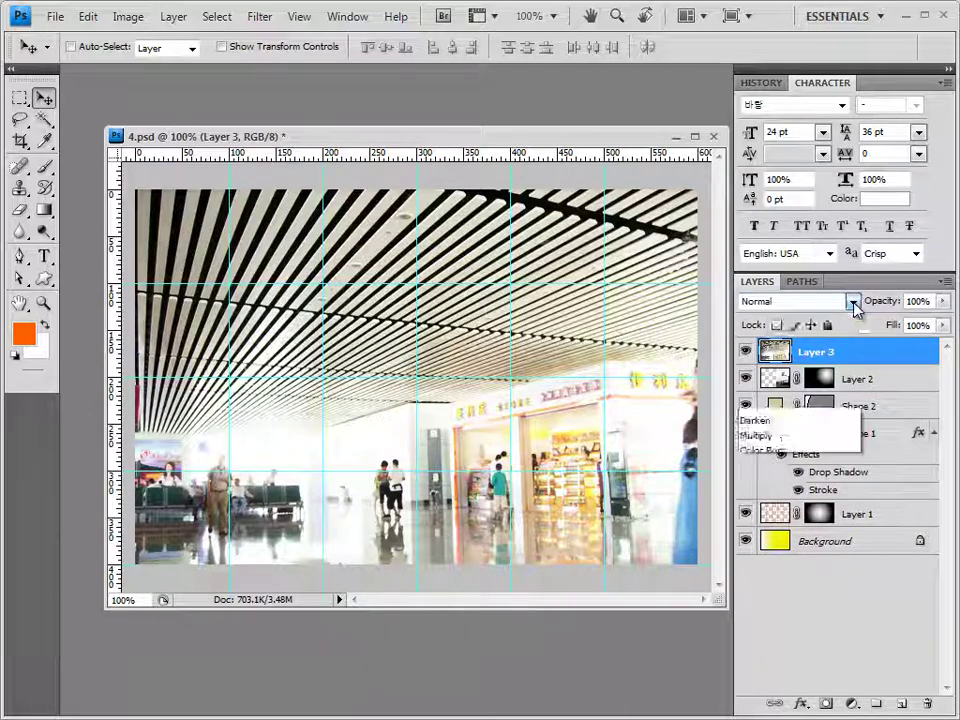
click(778, 72)
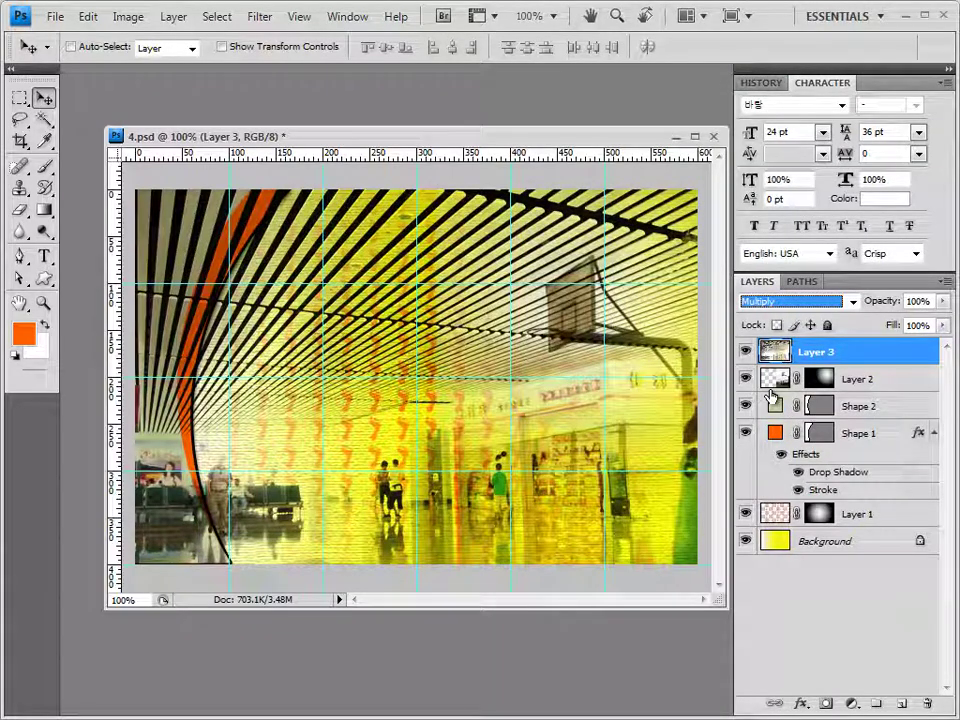
click(46, 212)
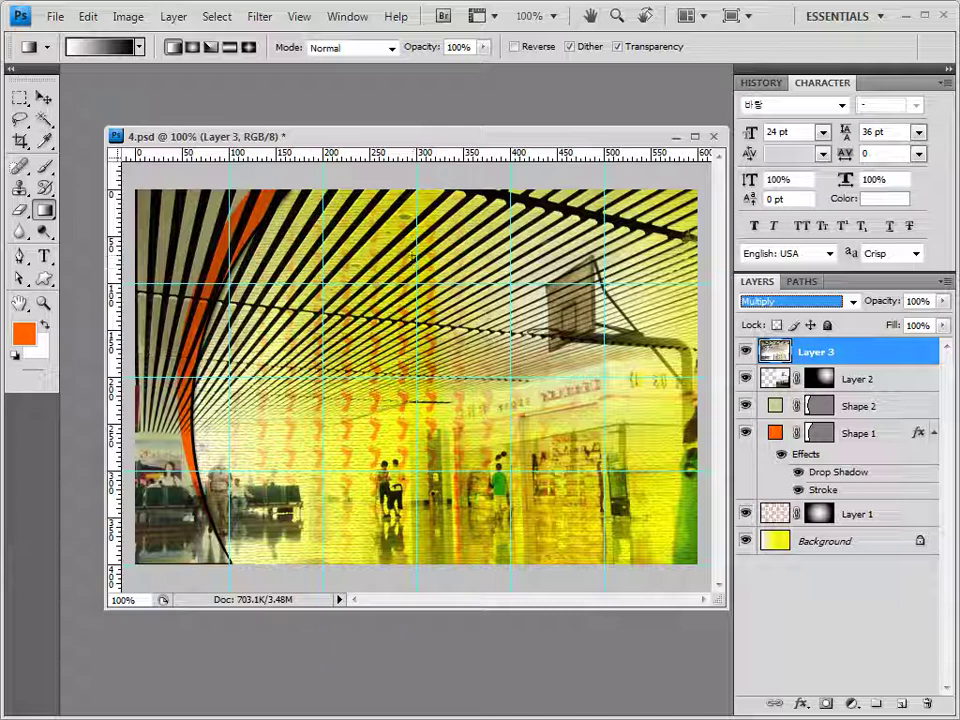
drag(414, 250, 410, 527)
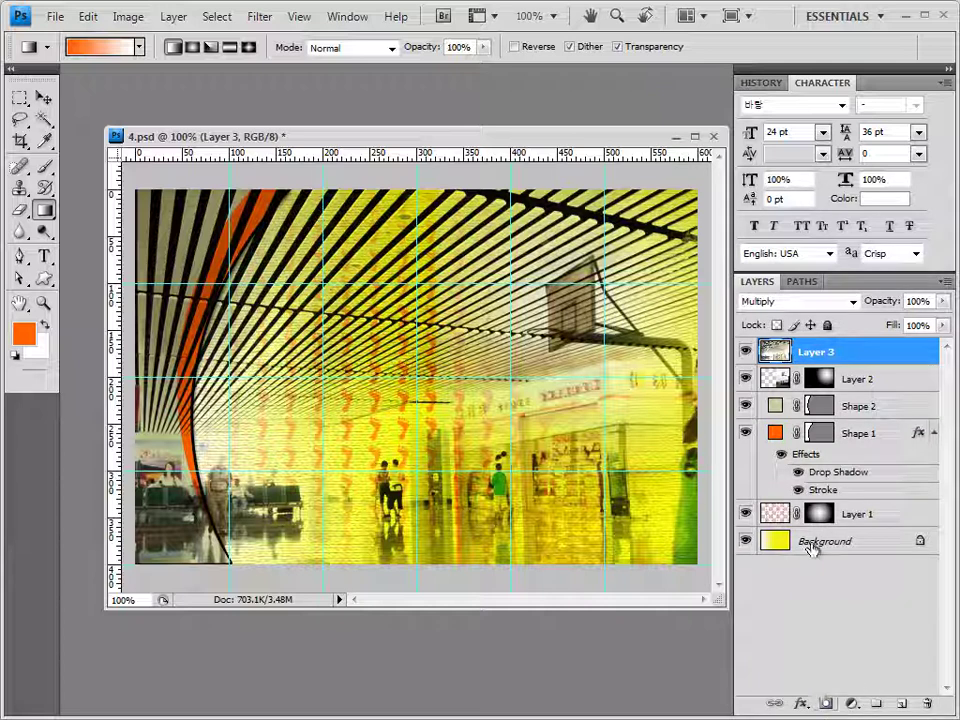
click(826, 705)
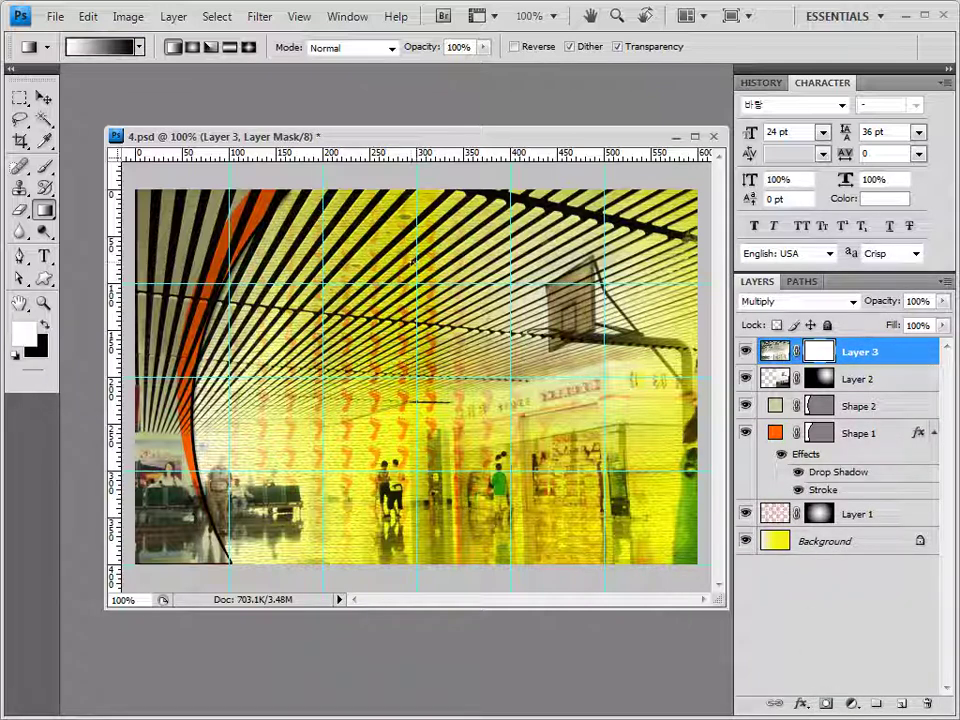
drag(310, 191, 330, 388)
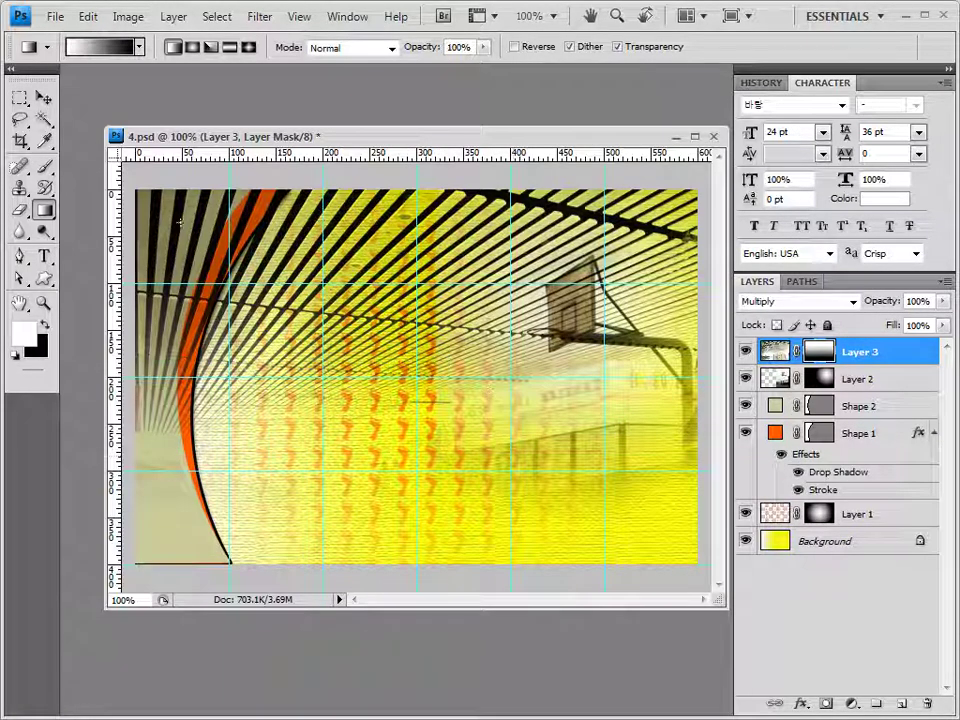
drag(316, 191, 318, 260)
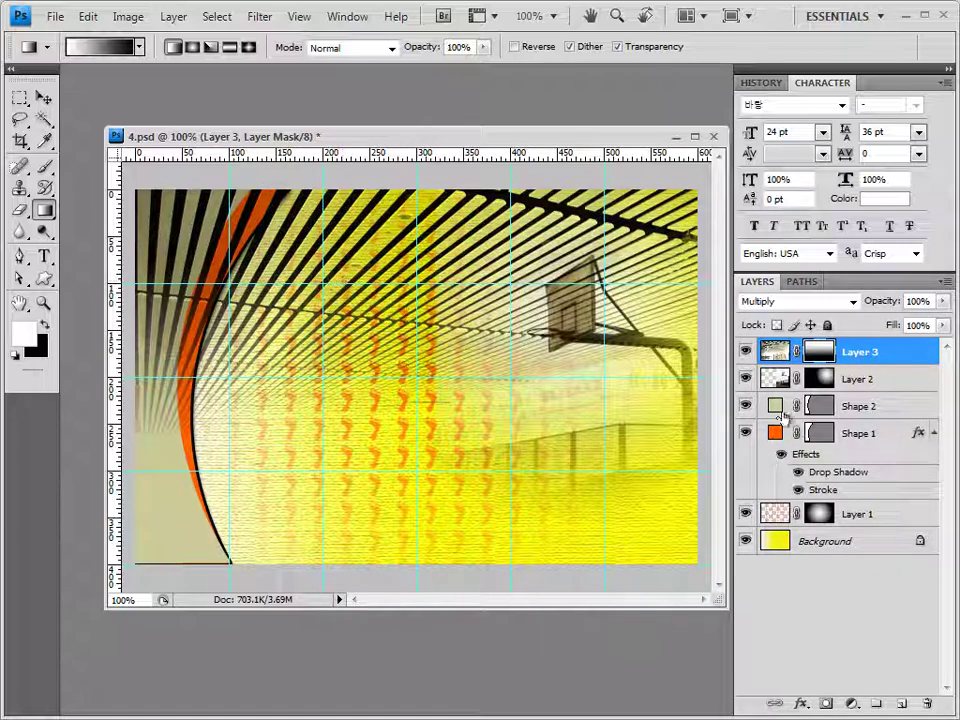
Move Shape 1 and Shape 2 together above Layer 3 in the layer stack, leaving only Shape 2 selected.
click(875, 436)
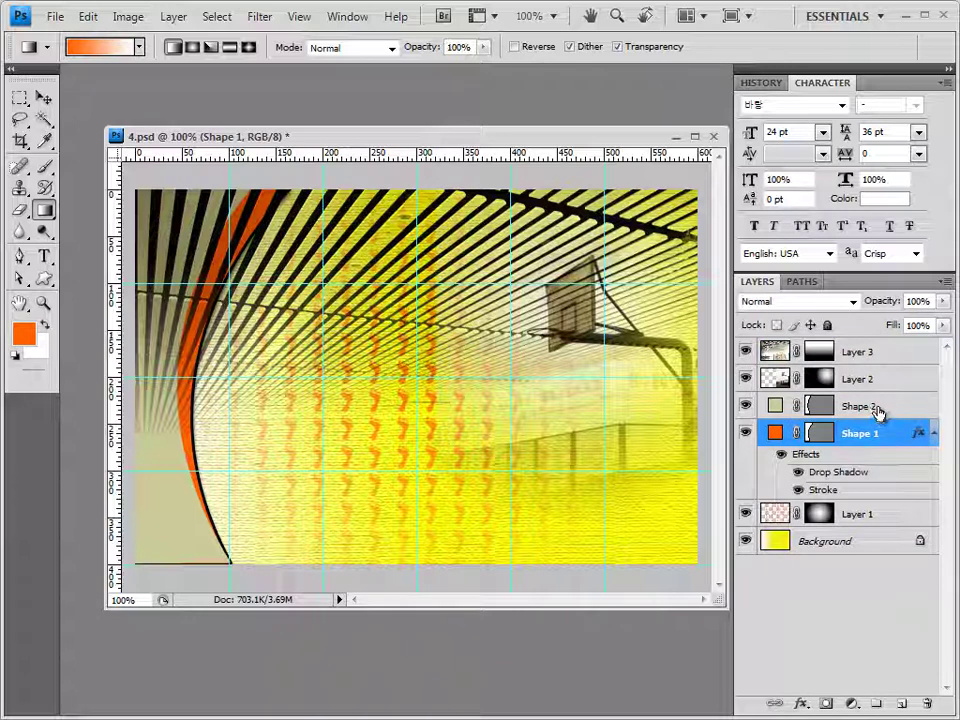
shift+click(877, 410)
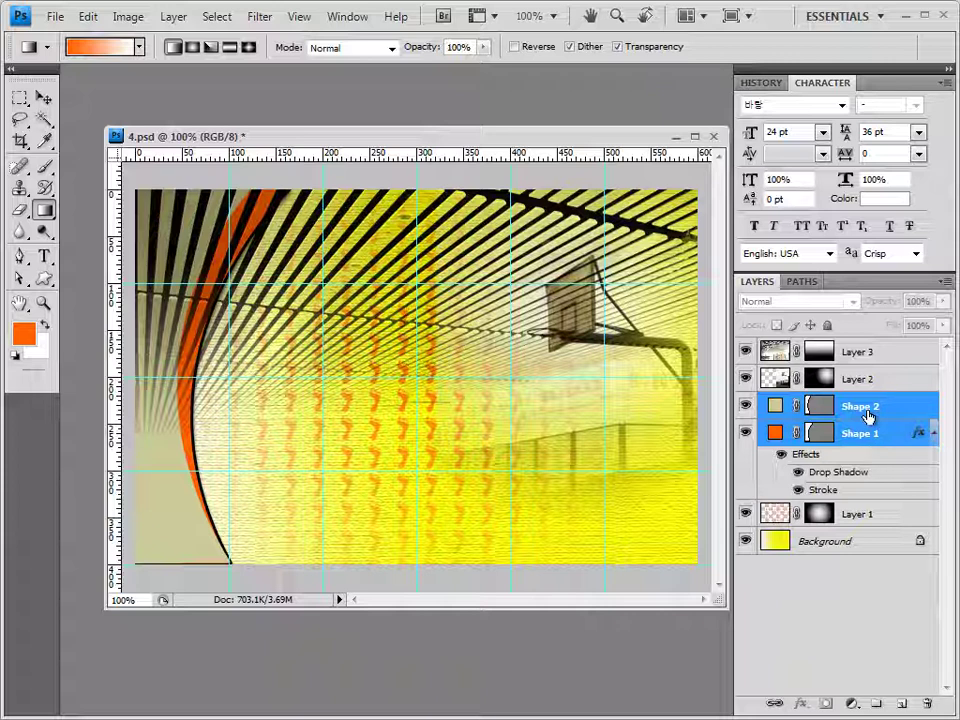
drag(868, 416, 862, 342)
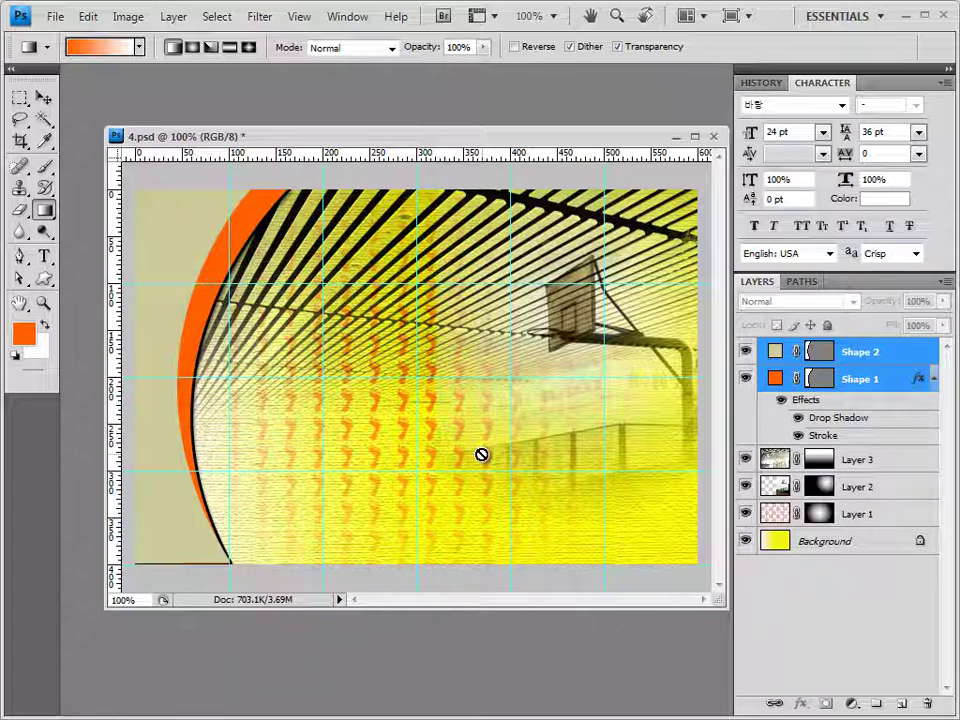
click(878, 353)
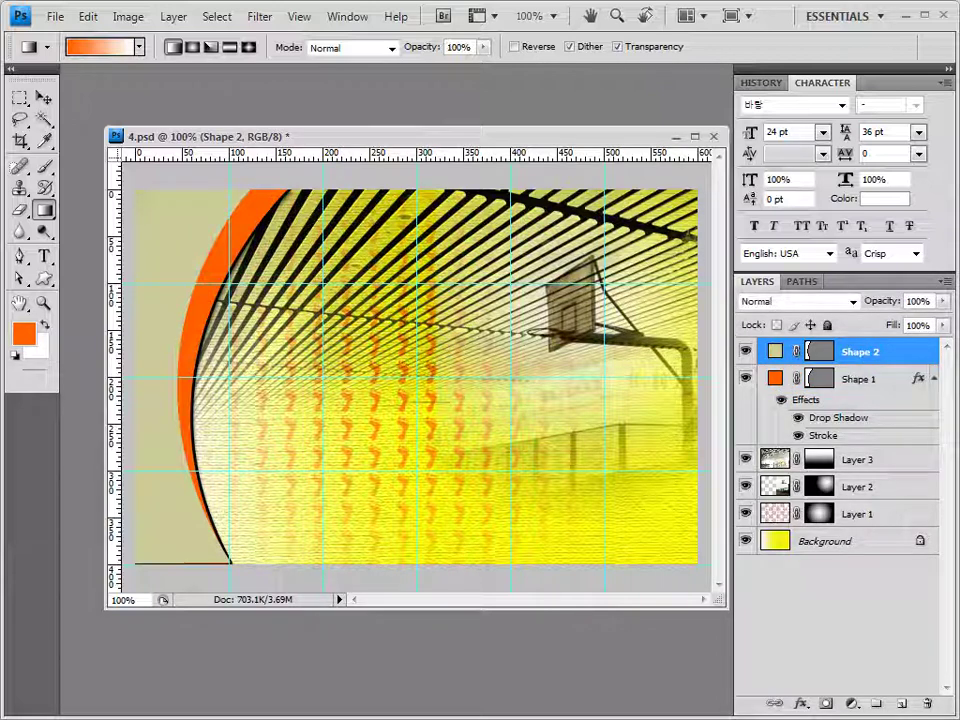
Open 1급-14.jpg from the 기출문제06 folder in Photoshop and float it in its own window.
key(alt+Tab)
drag(428, 489, 360, 45)
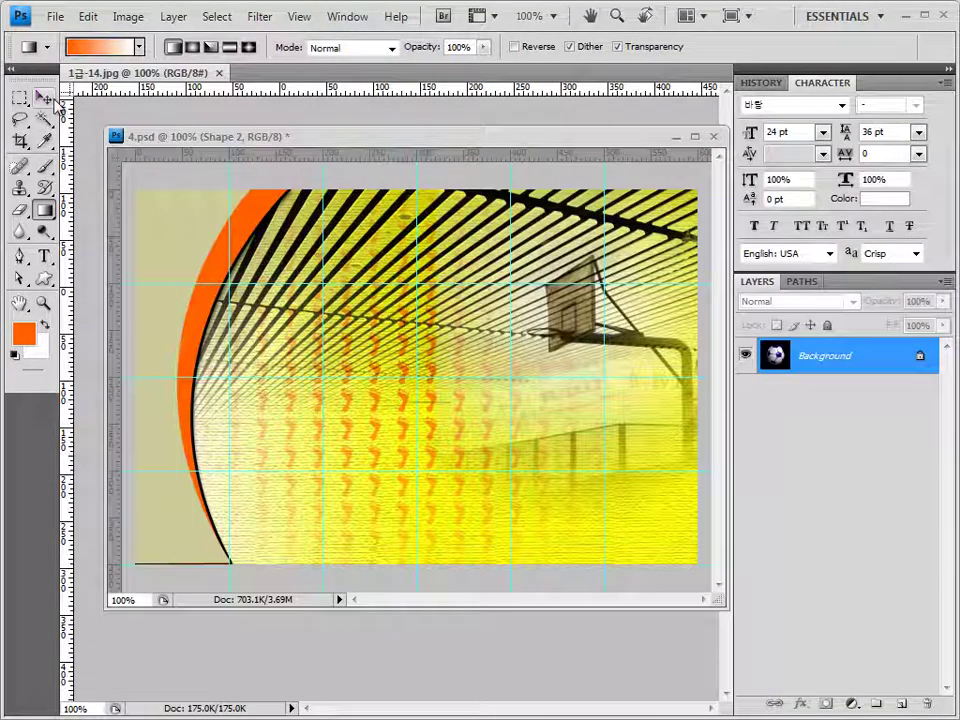
click(44, 97)
drag(130, 72, 230, 235)
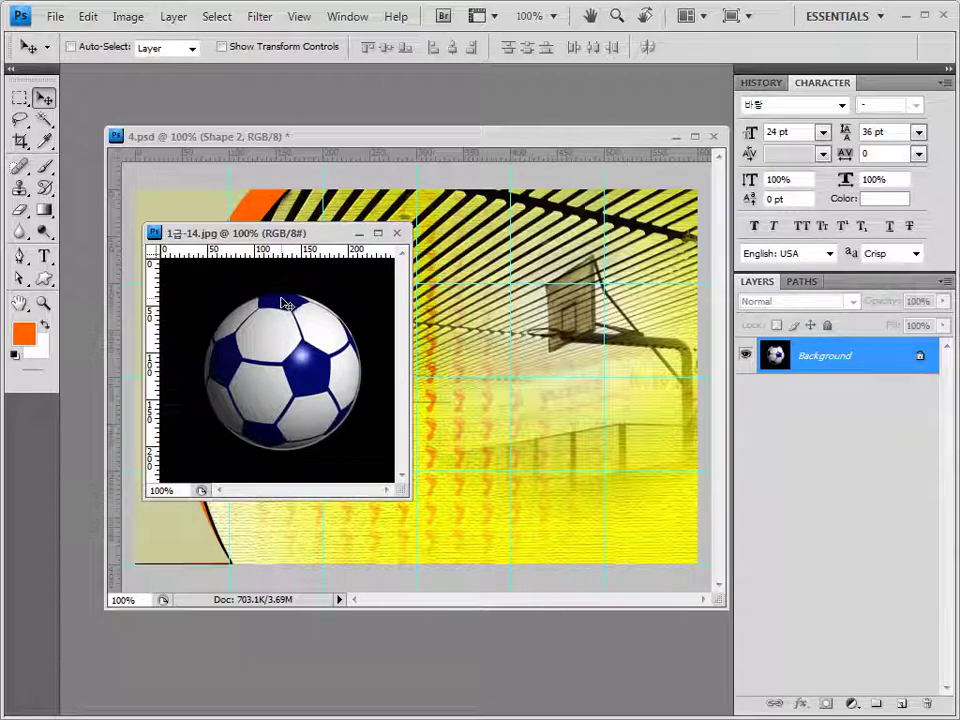
Select the black background around the soccer ball with the Magic Wand at tolerance 10, and invert the selection.
click(44, 119)
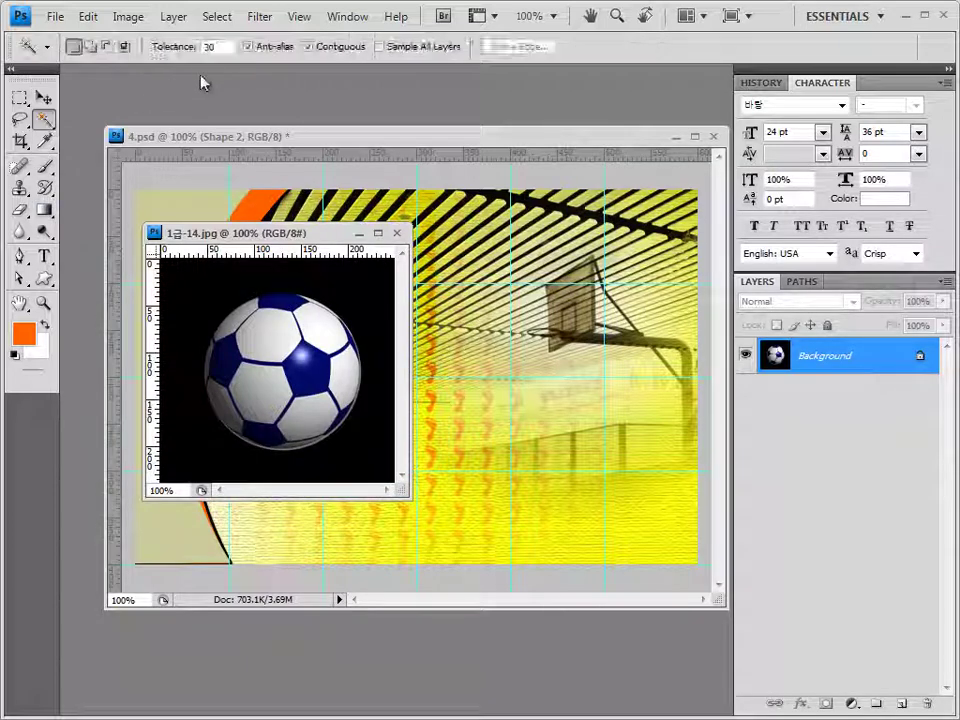
click(220, 46)
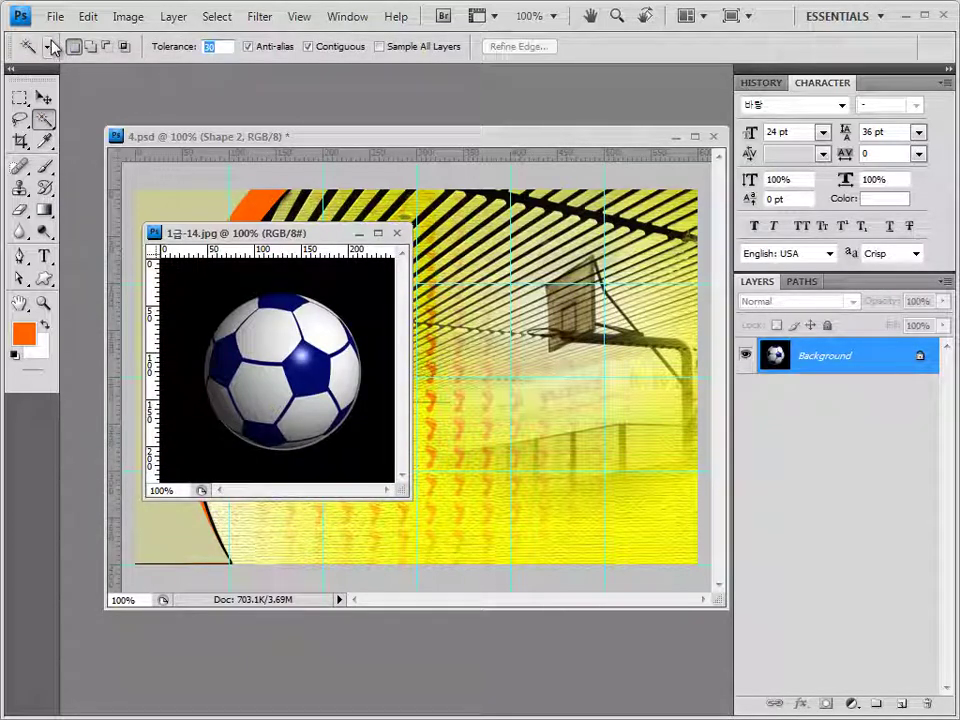
text(10)
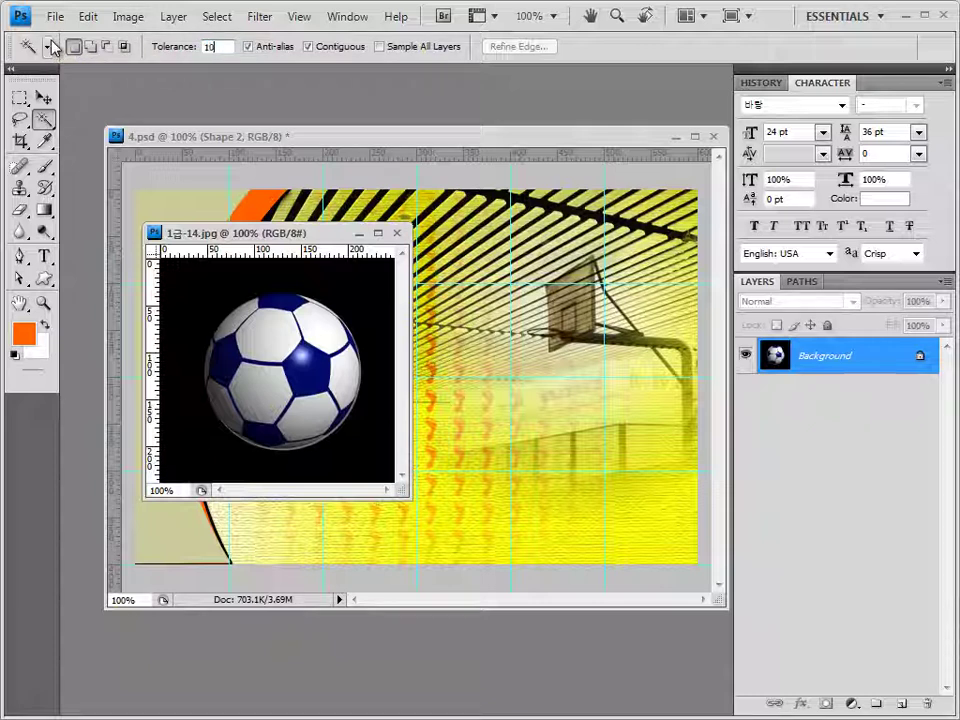
click(206, 277)
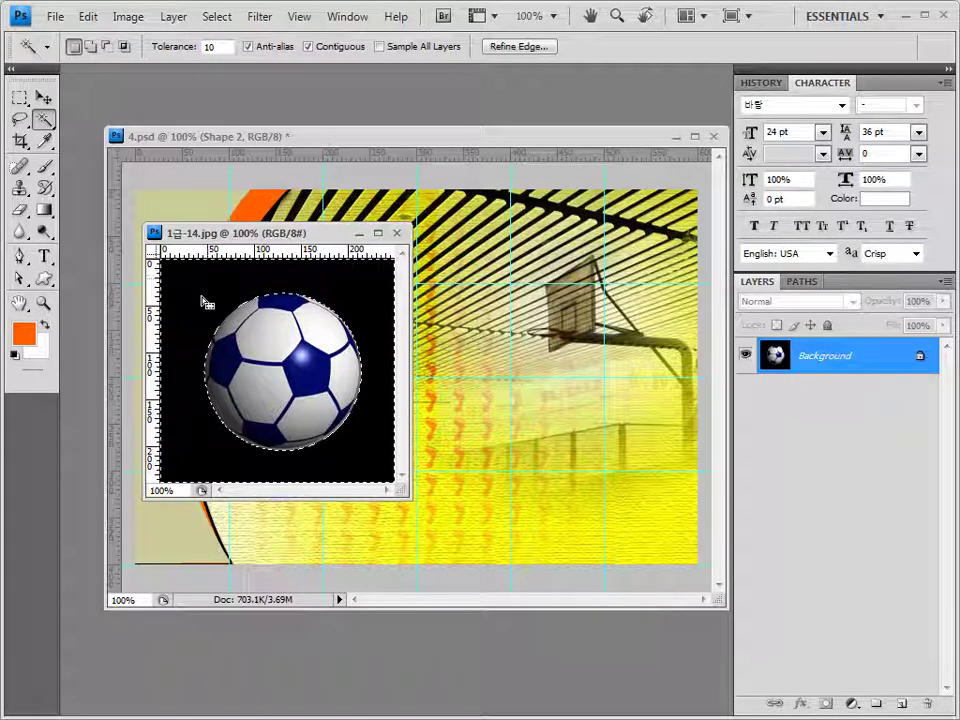
click(216, 17)
click(234, 90)
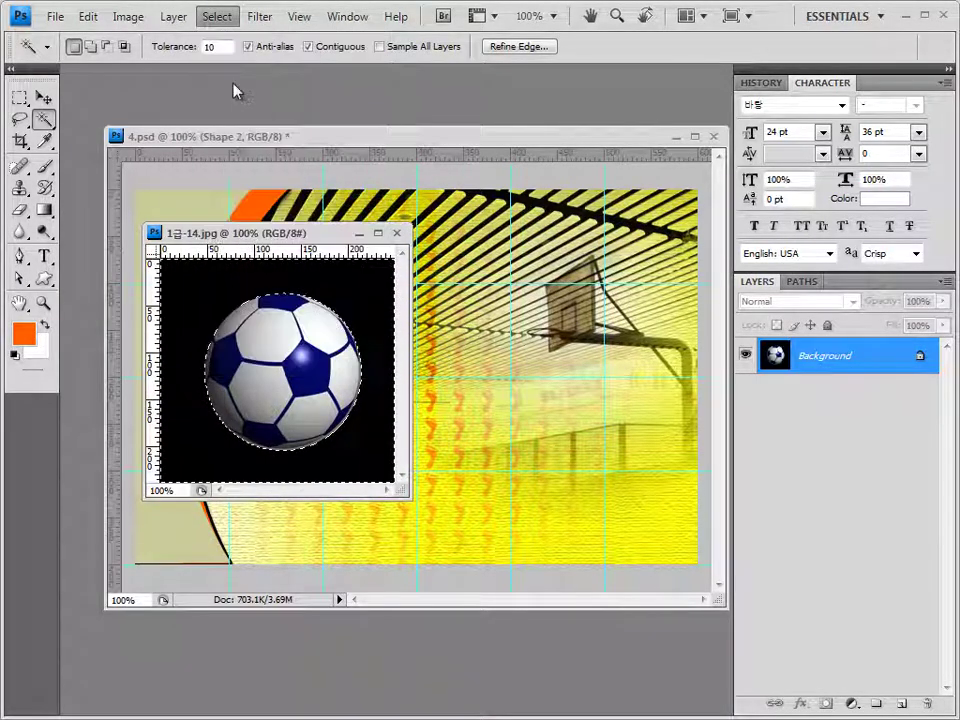
Copy the ball into 4.psd, close its file, and scale it to about 140 px wide over the lower end of the curved shapes.
click(400, 234)
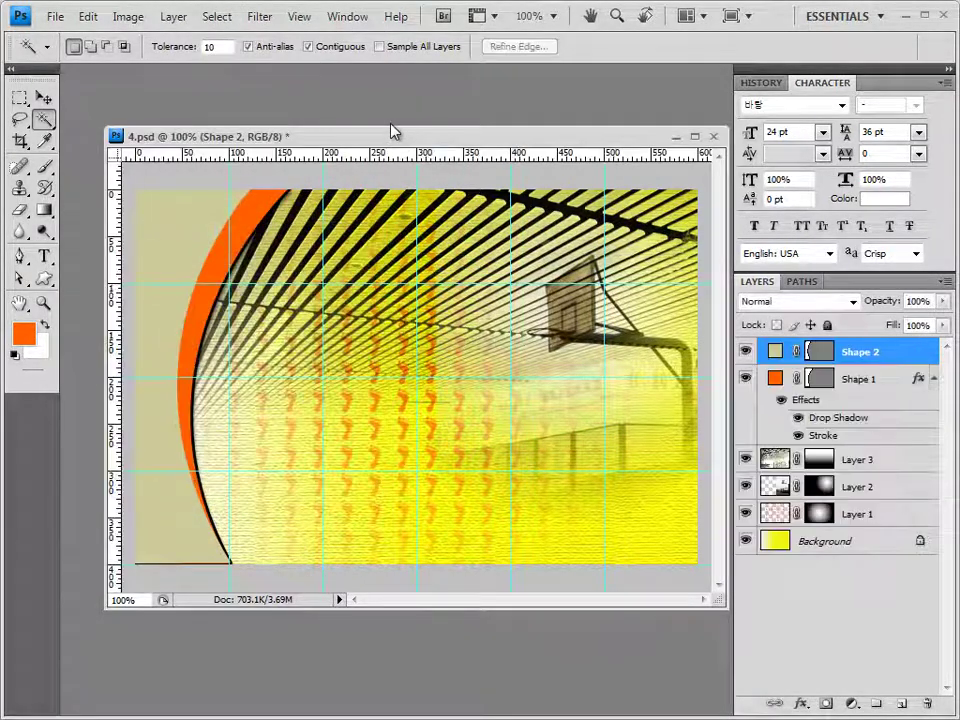
key(ctrl+v)
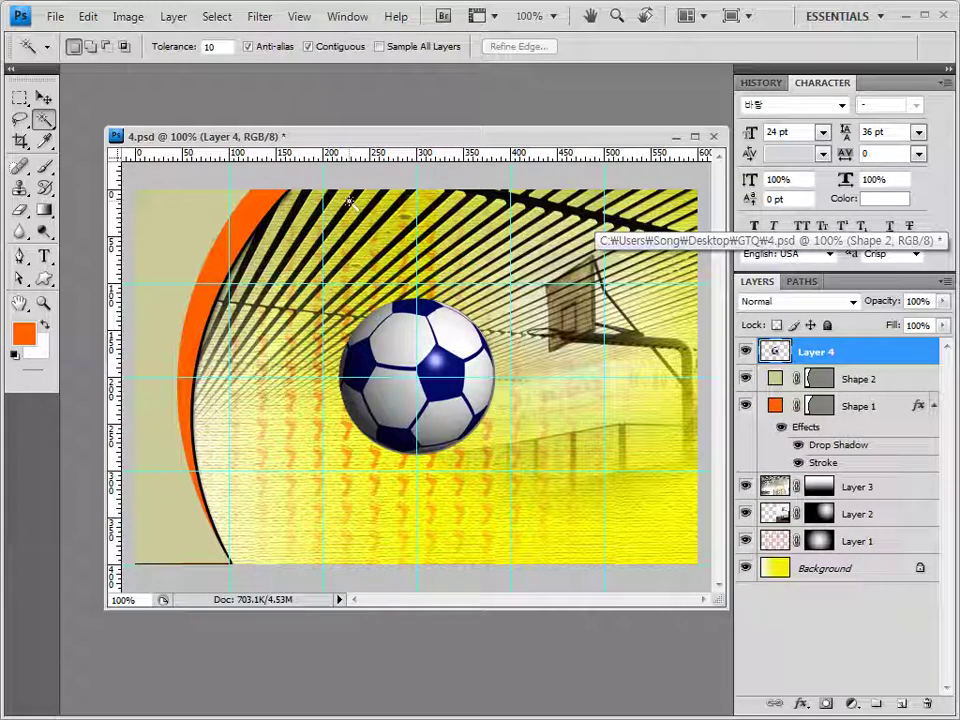
drag(410, 370, 228, 480)
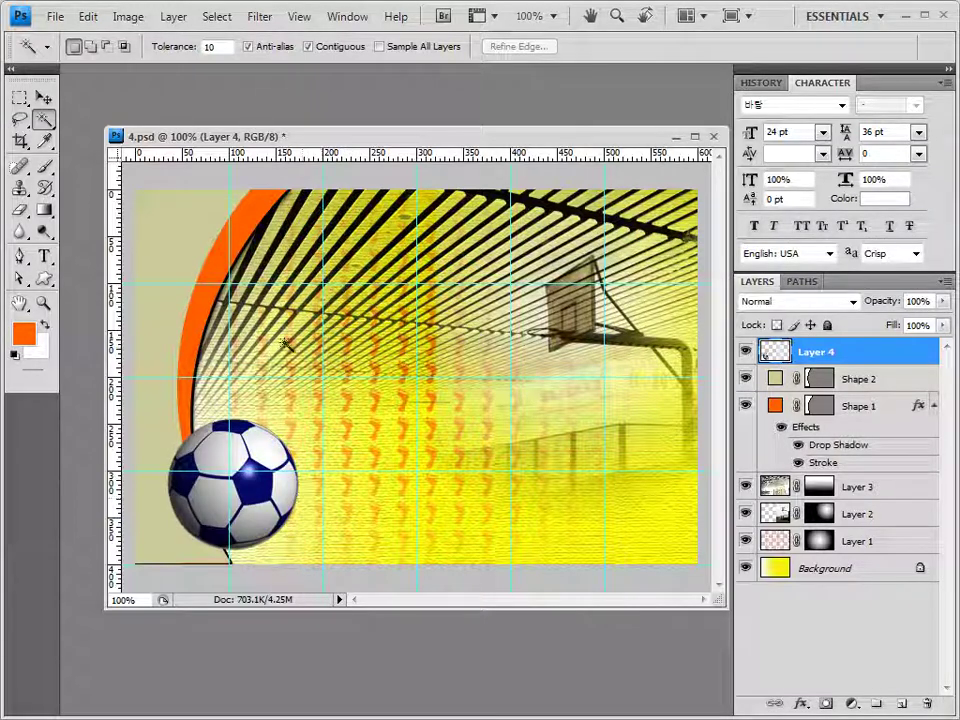
Give the soccer ball on Layer 4 a 2 px outside stroke in colour 996633 and a drop shadow with default settings.
click(802, 705)
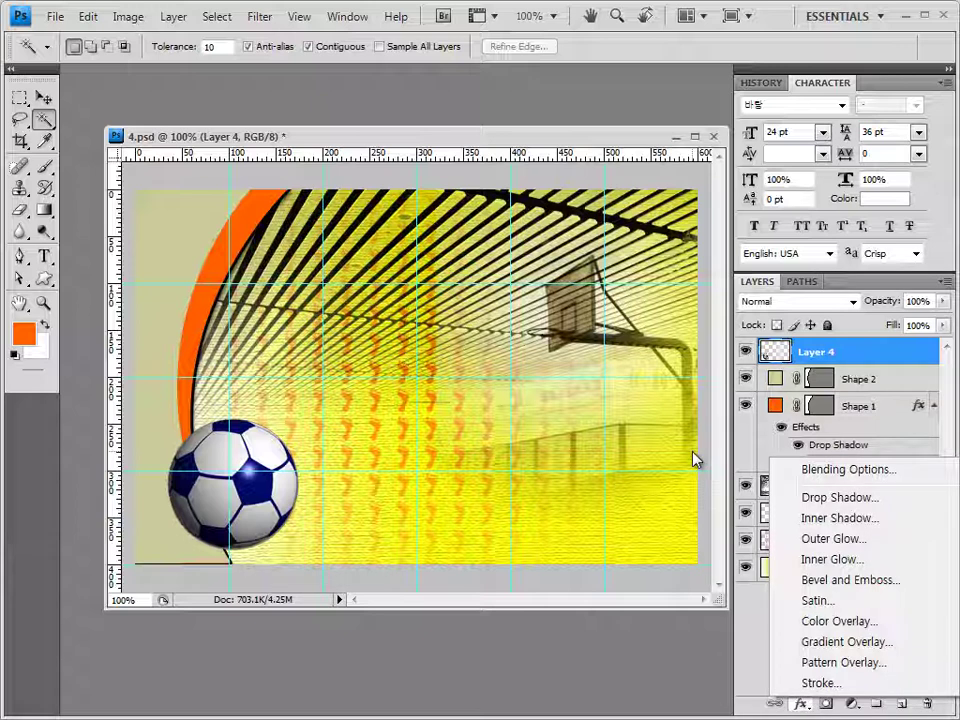
click(821, 683)
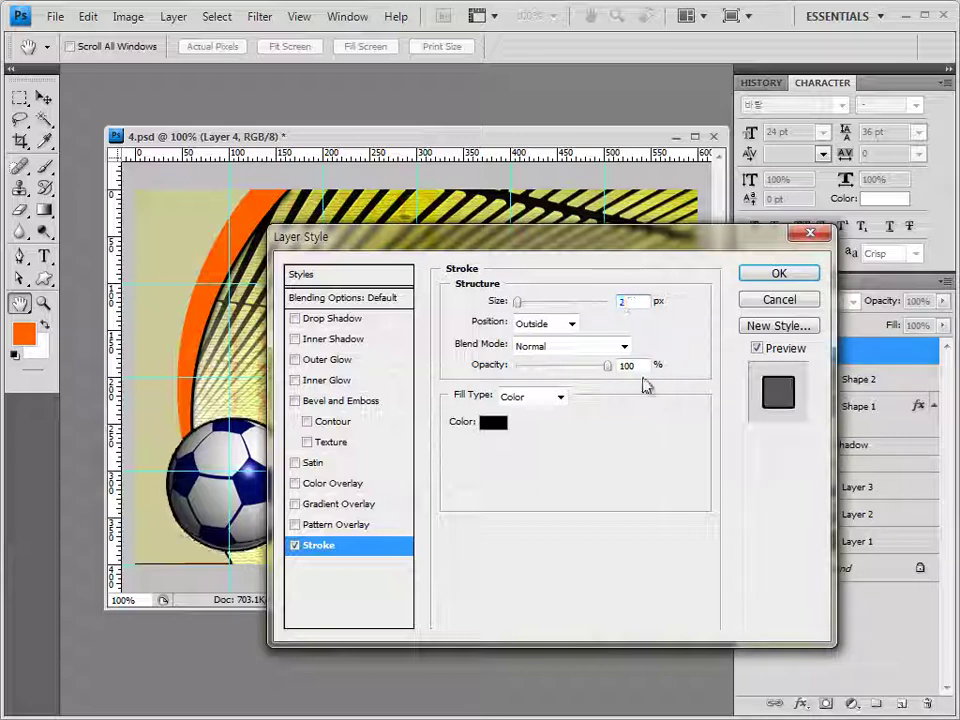
click(495, 422)
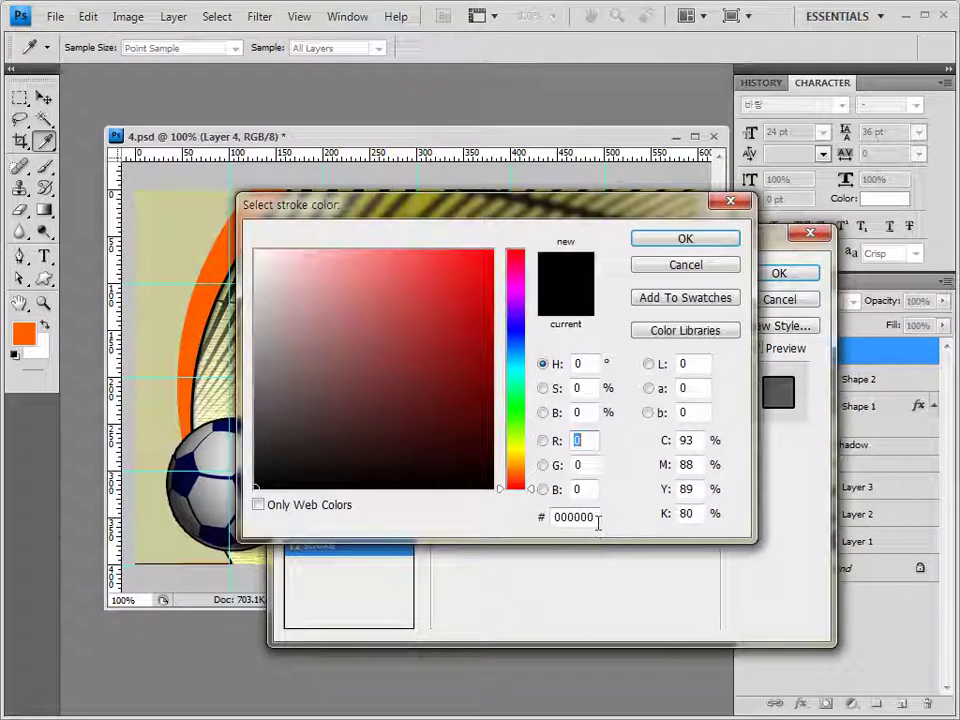
double_click(590, 515)
text(996633)
click(686, 240)
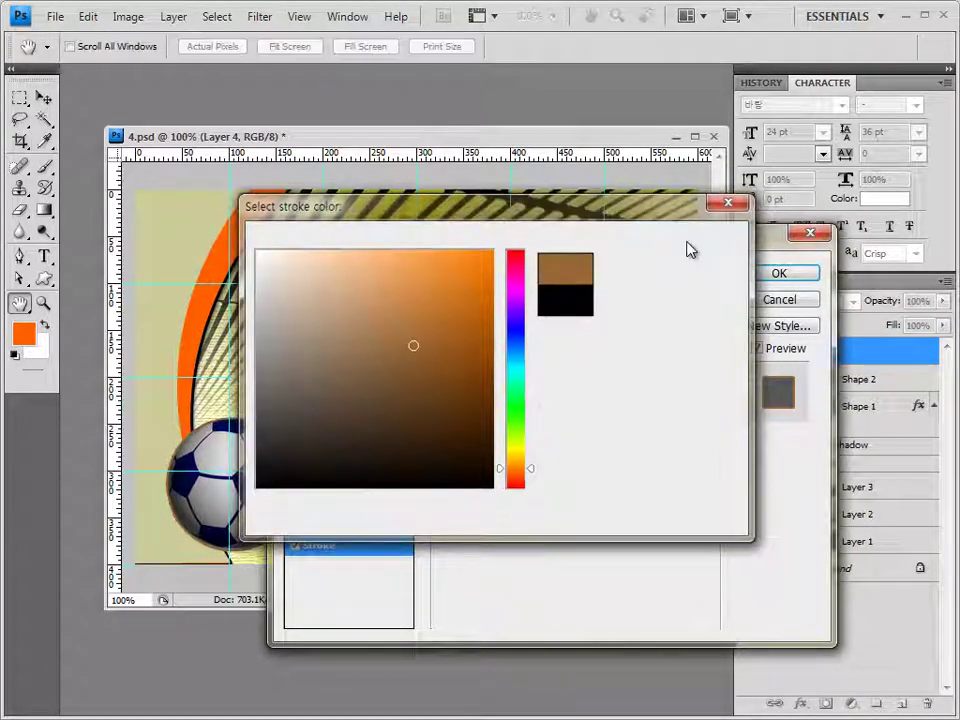
click(349, 321)
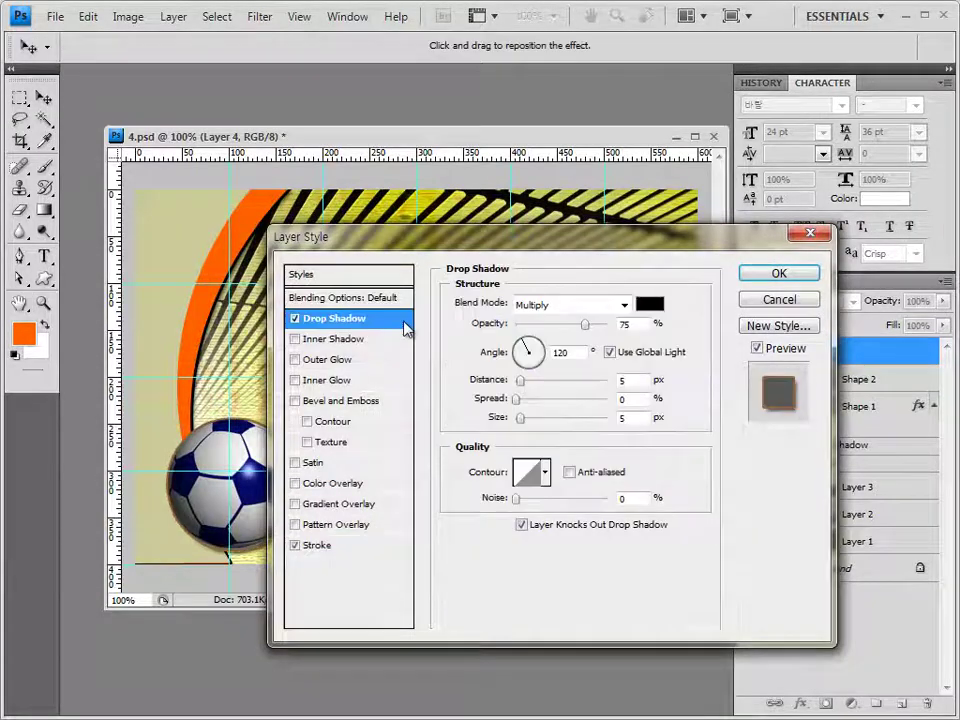
click(780, 275)
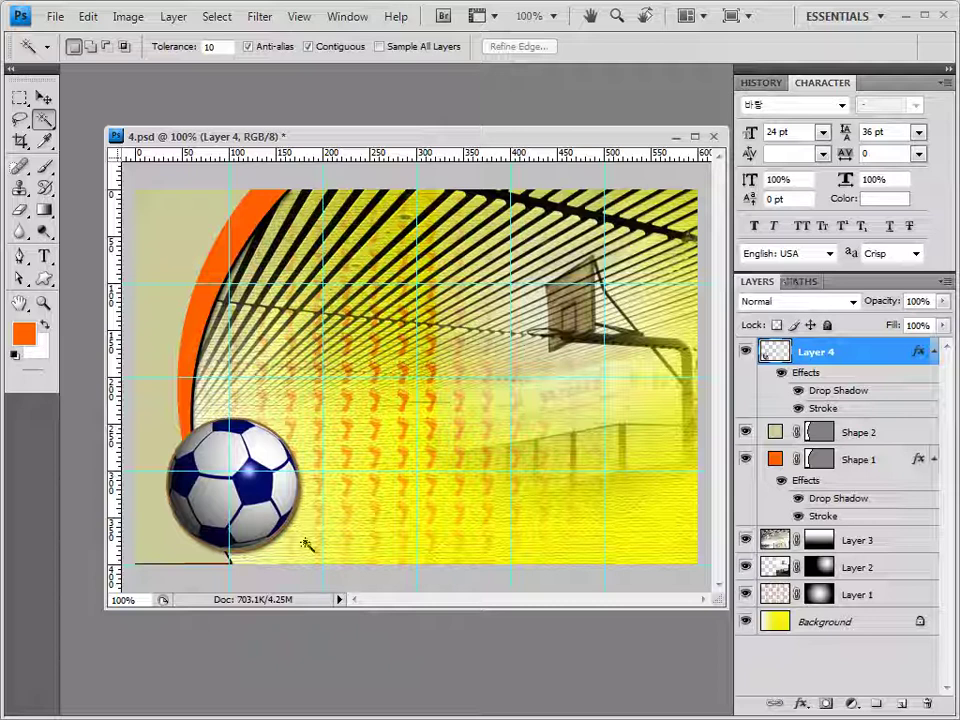
Open 1급-15.JPG from the 기출문제06 folder in Photoshop and float it in its own window.
key(alt+Tab)
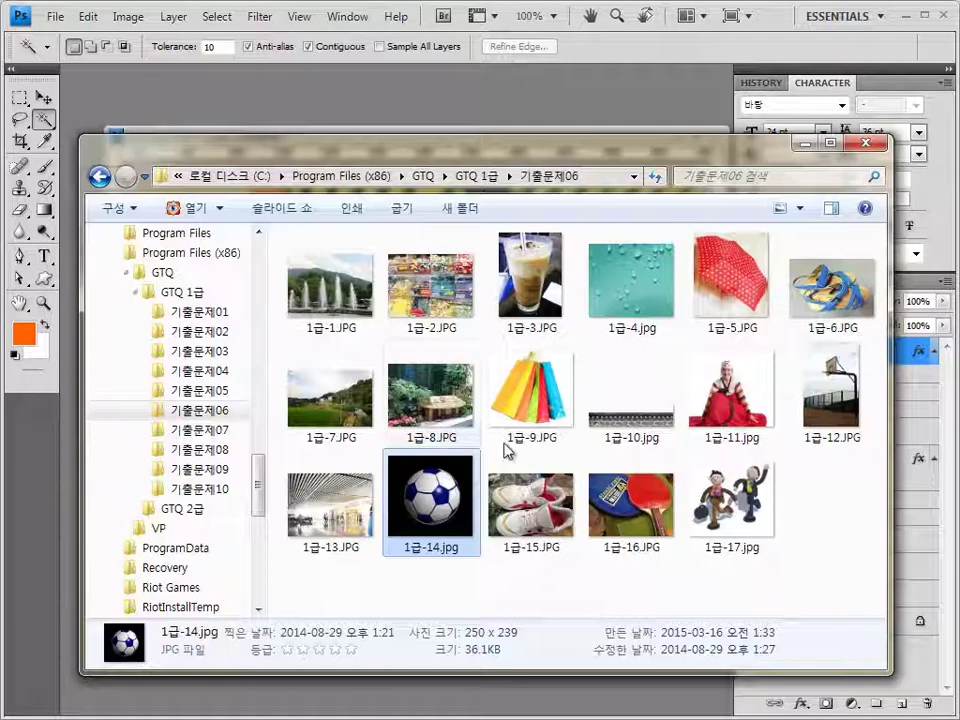
drag(530, 505, 300, 96)
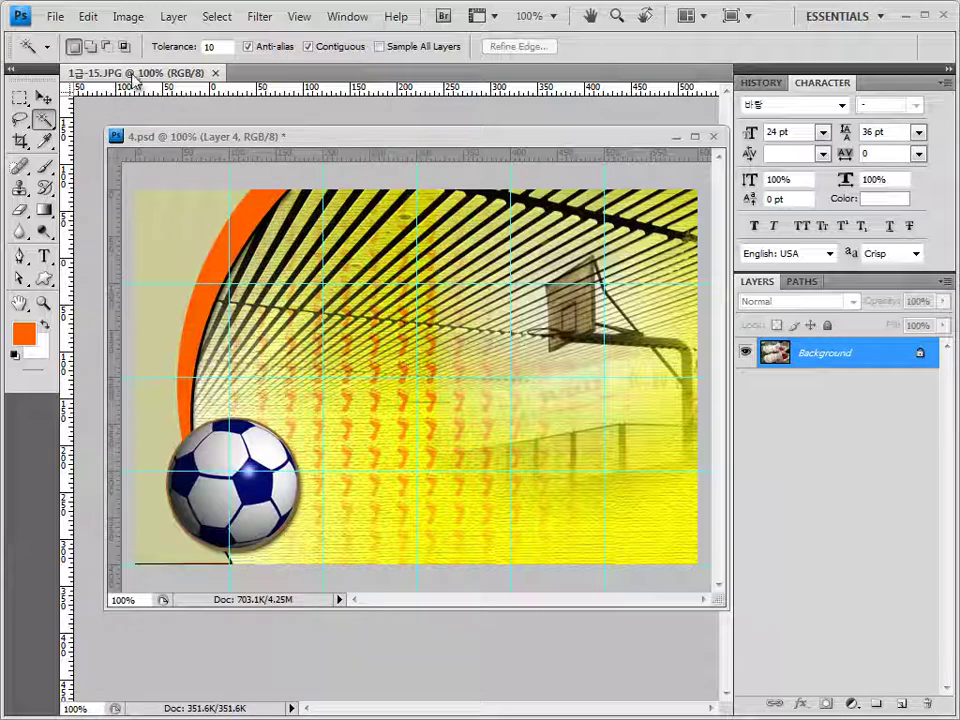
key(v)
drag(118, 72, 320, 121)
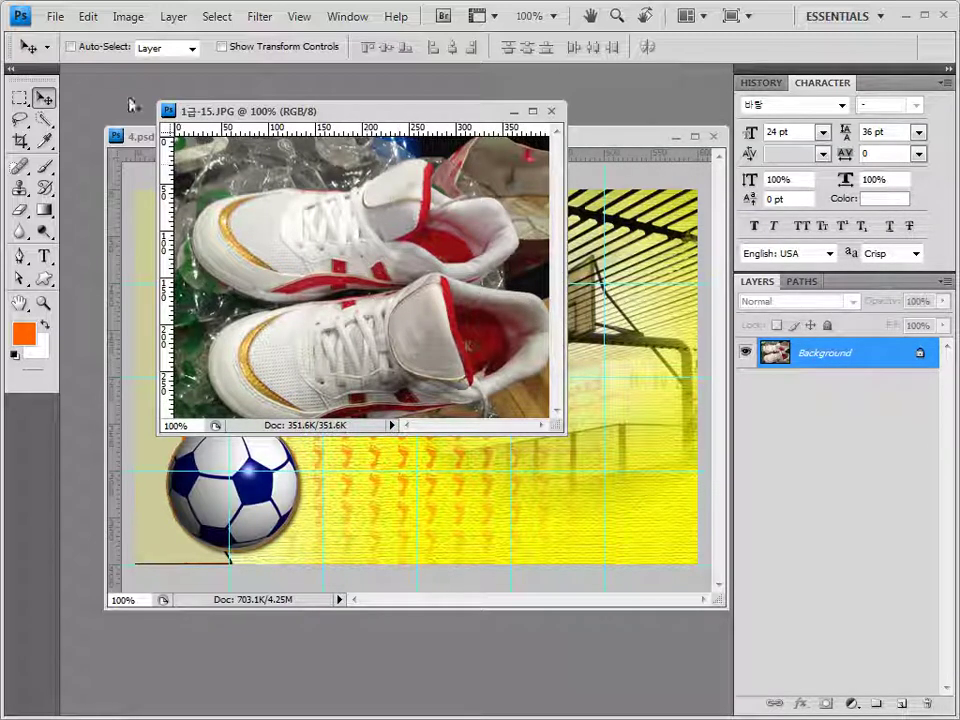
Select both white sneakers with the Quick Selection tool using a 20 px brush.
click(43, 121)
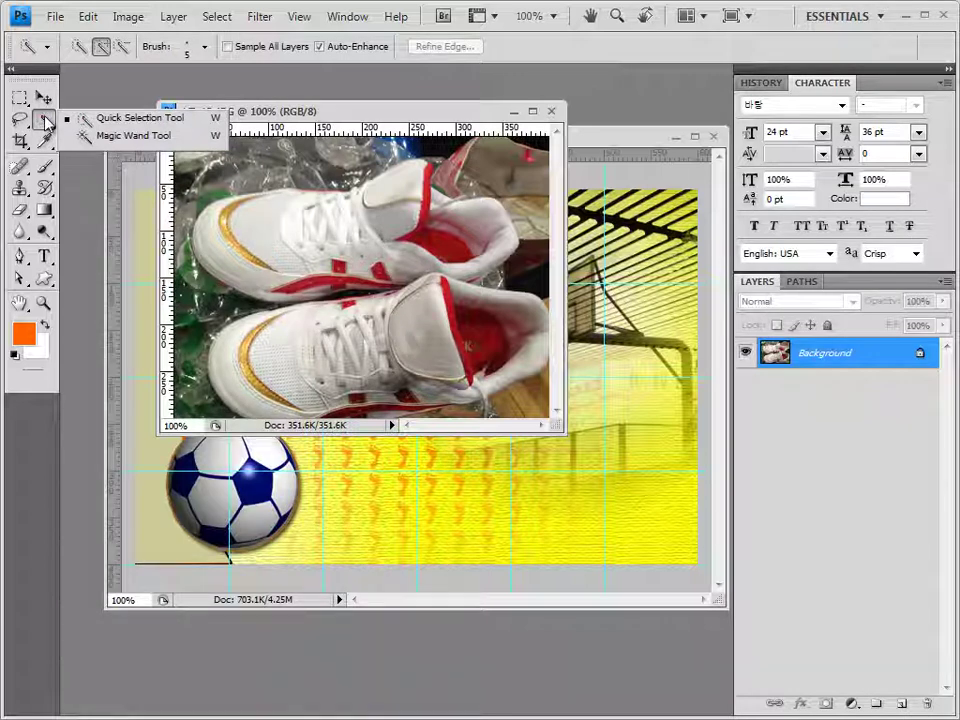
click(125, 135)
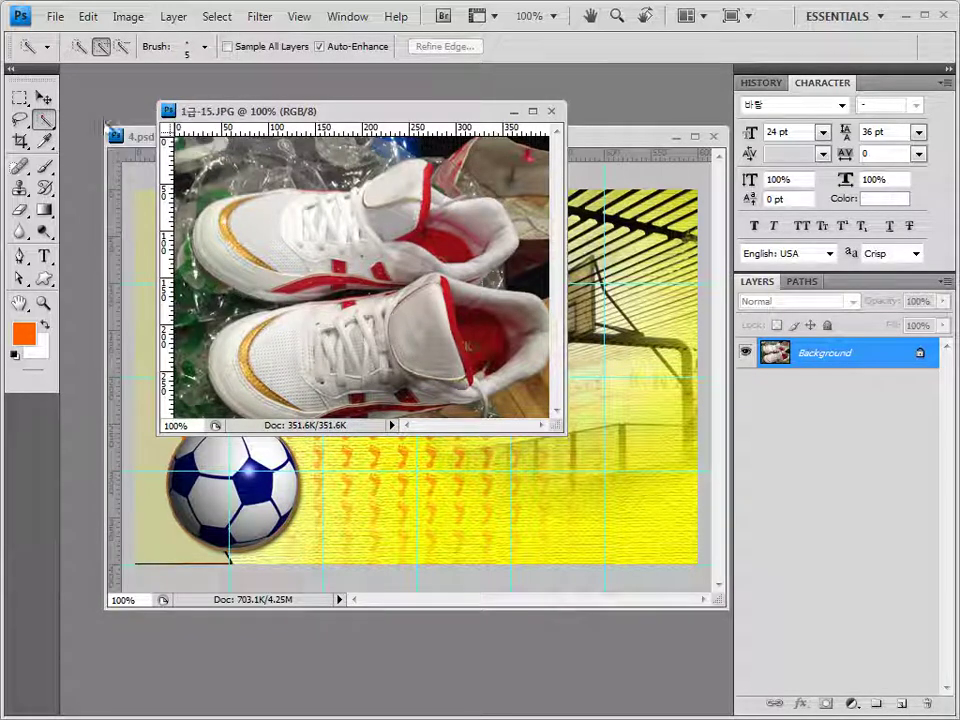
click(188, 46)
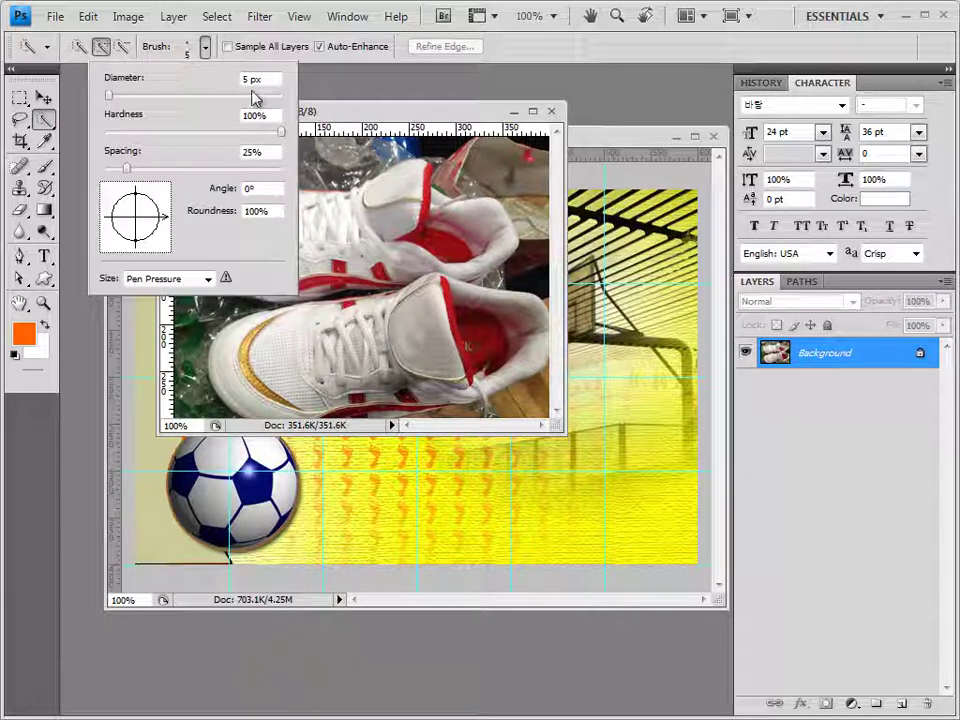
key(bracketright)
key(bracketright)
key(bracketright)
key(bracketright)
key(bracketright)
key(bracketright)
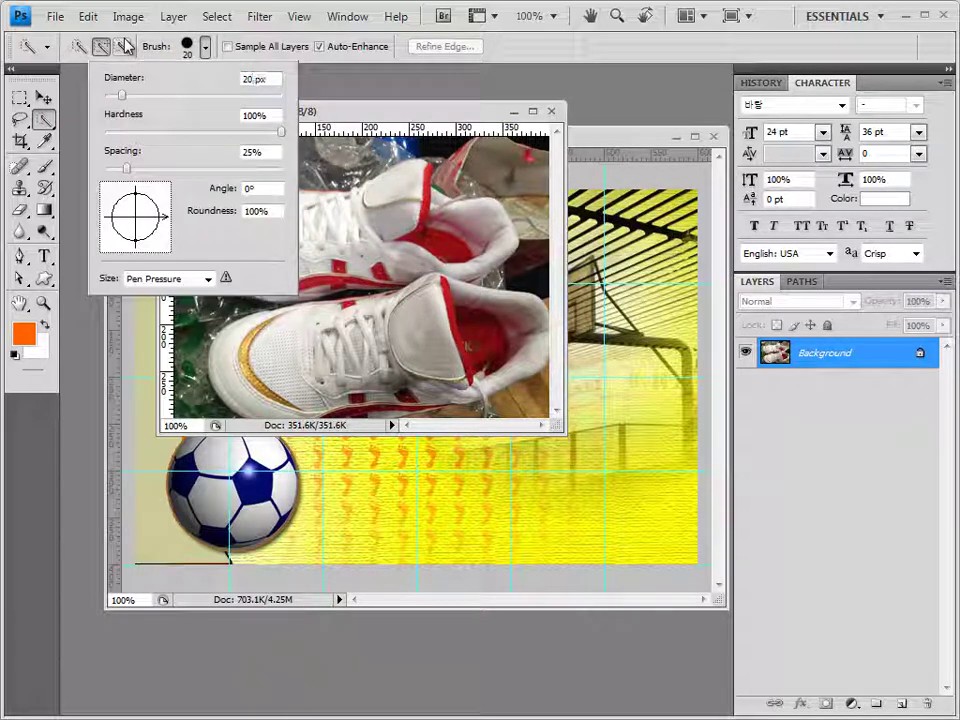
click(355, 168)
mouse_move(471, 220)
mouse_down()
mouse_move(499, 229)
mouse_move(499, 244)
mouse_move(468, 263)
mouse_move(410, 240)
mouse_move(497, 282)
mouse_move(428, 263)
mouse_move(413, 183)
mouse_move(268, 206)
mouse_move(211, 226)
mouse_move(208, 205)
mouse_move(250, 205)
mouse_move(255, 238)
mouse_up()
mouse_move(318, 318)
mouse_down()
mouse_move(241, 331)
mouse_move(260, 326)
mouse_move(236, 352)
mouse_move(333, 395)
mouse_move(320, 405)
mouse_move(384, 396)
mouse_move(379, 406)
mouse_move(418, 395)
mouse_move(423, 334)
mouse_move(485, 300)
mouse_up()
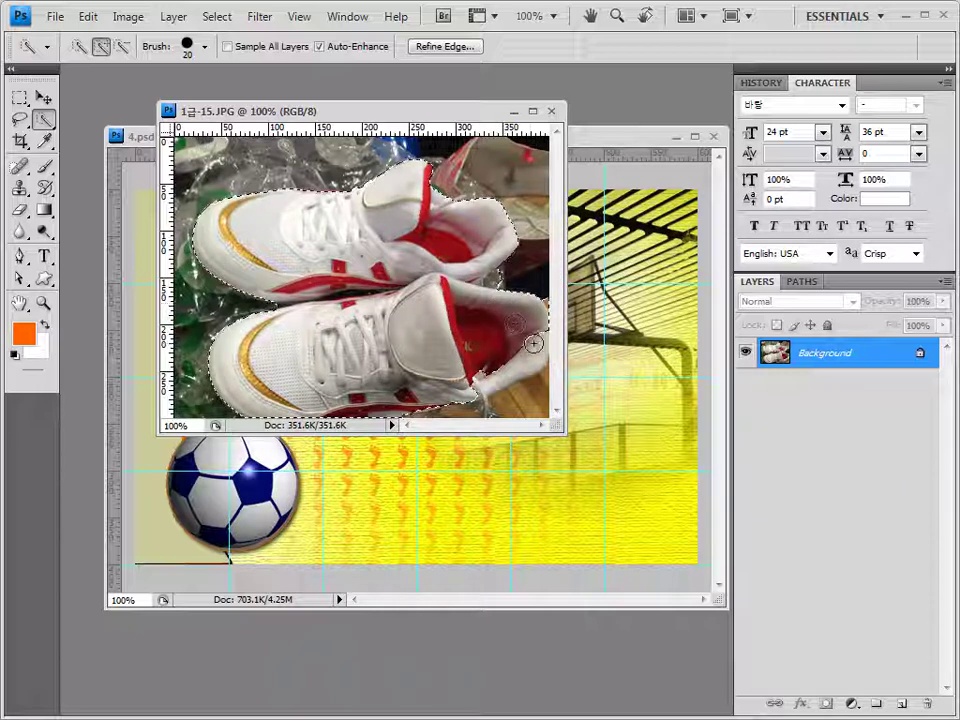
Undo the last selection stroke, reduce the brush to 12 px, and add the lower sneaker's heel to the selection.
drag(533, 343, 514, 374)
key(ctrl+z)
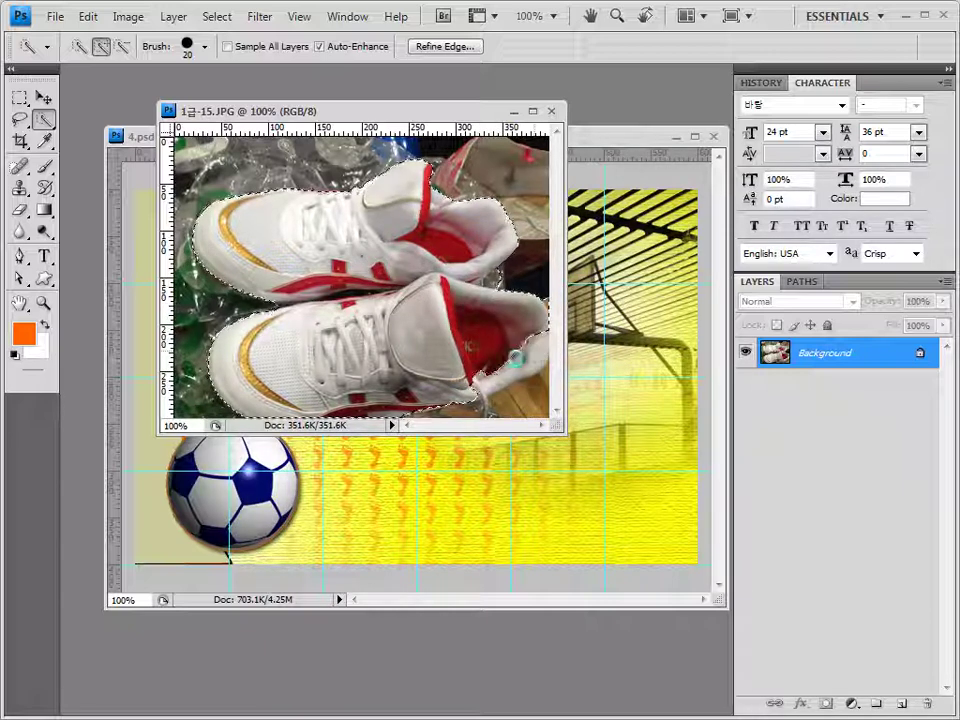
click(206, 50)
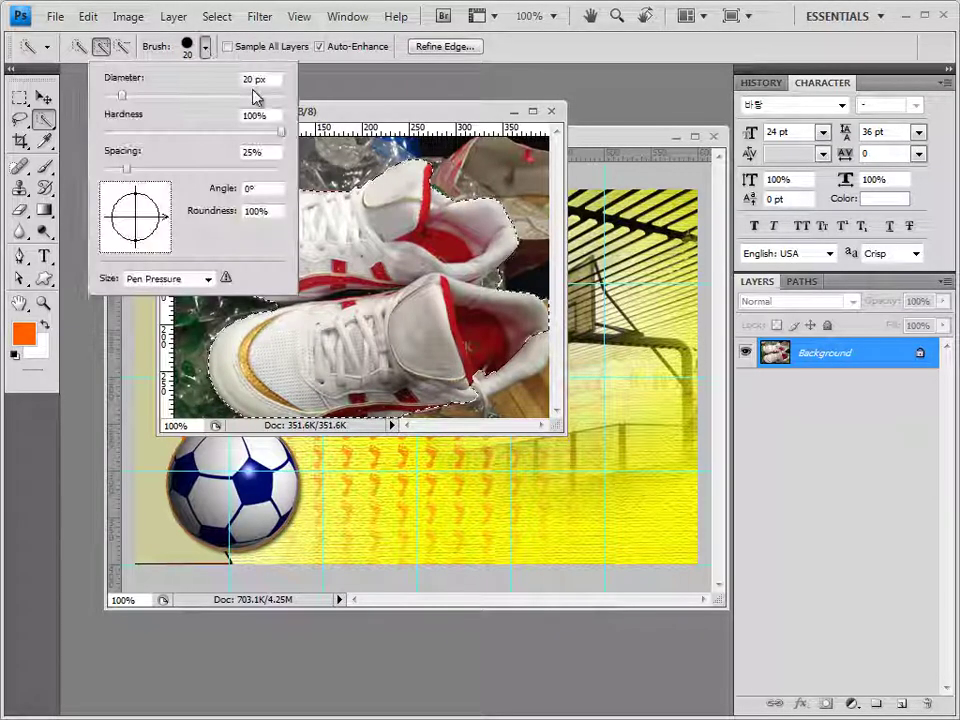
drag(120, 97, 118, 97)
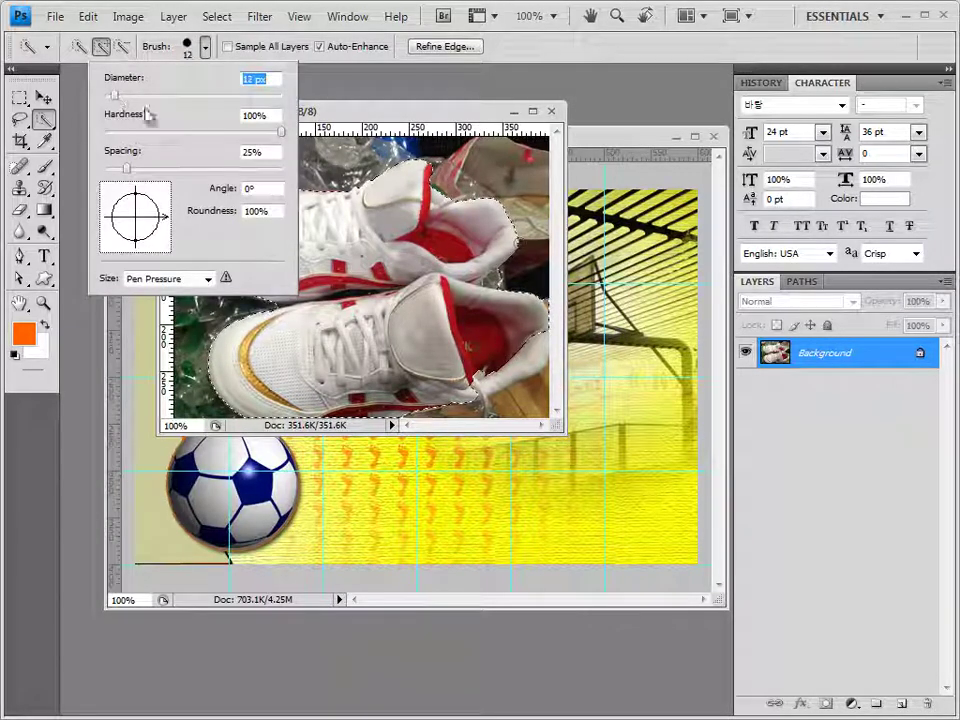
click(540, 340)
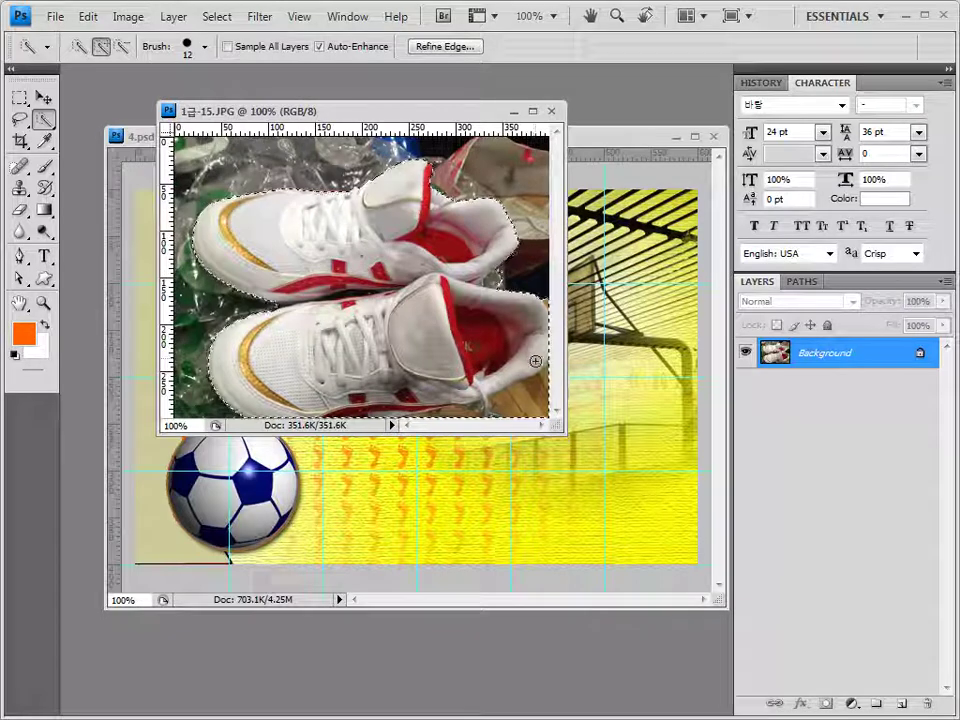
drag(533, 358, 537, 367)
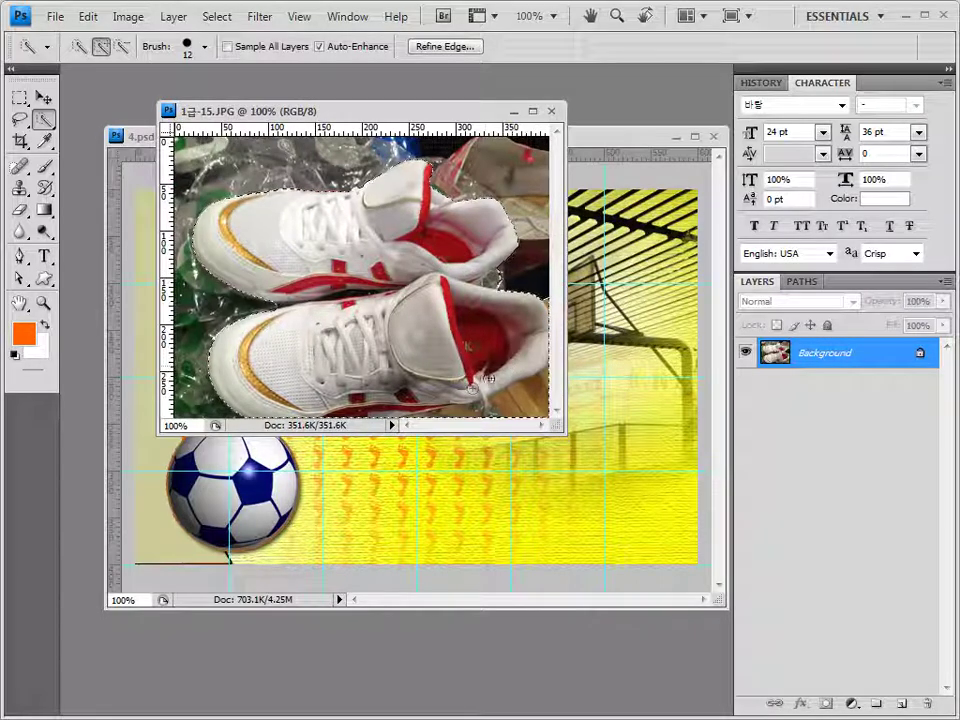
click(450, 396)
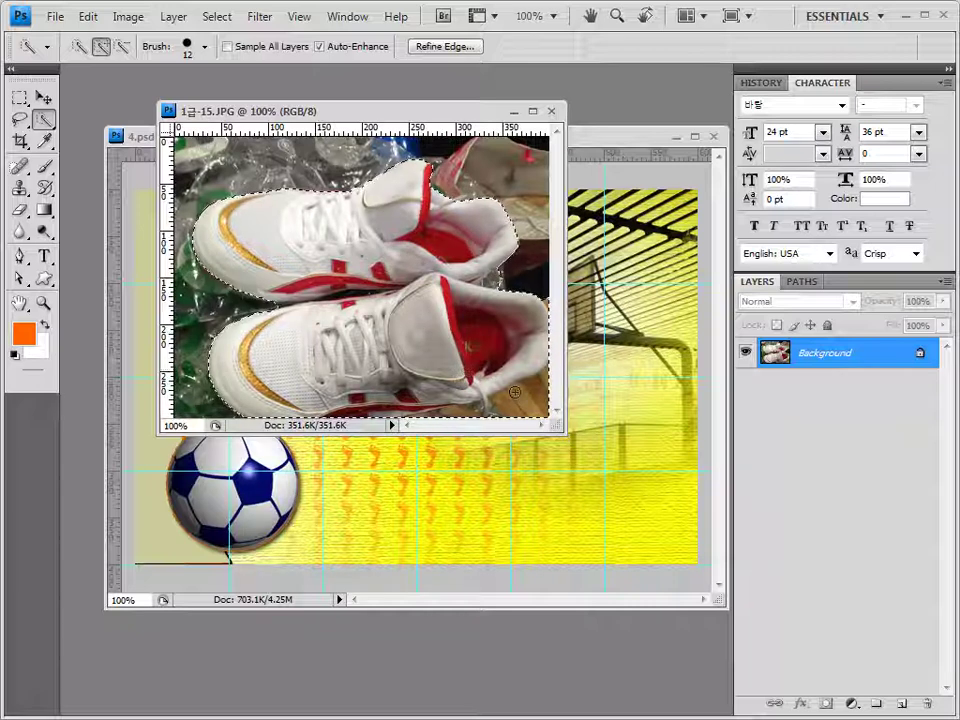
Subtract the wooden floor around the lower sneaker's heel from the selection.
key(alt)
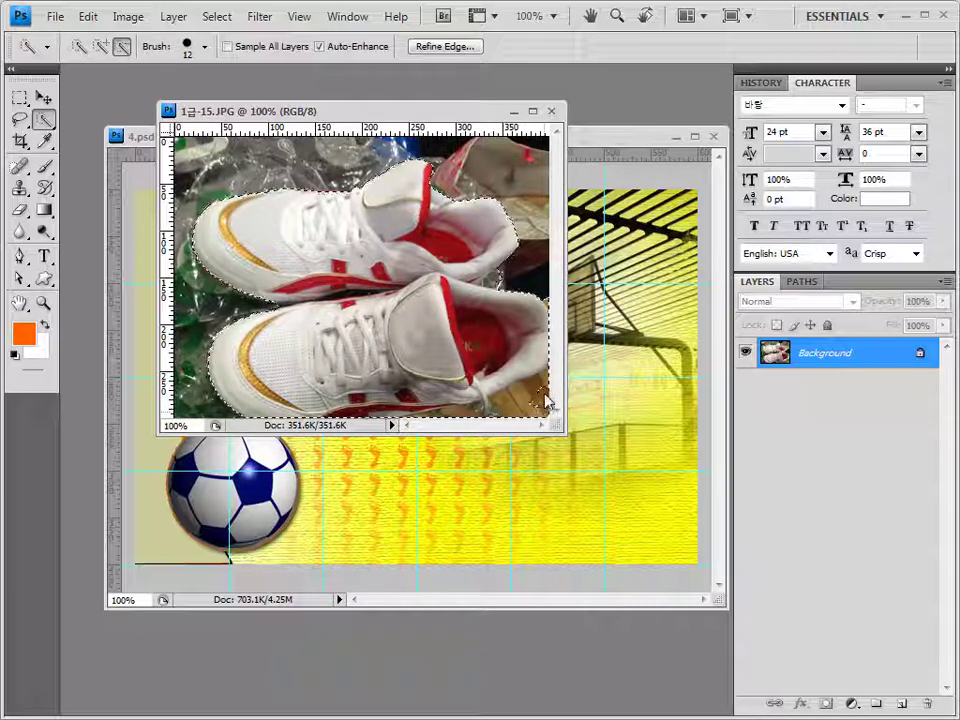
key(alt)
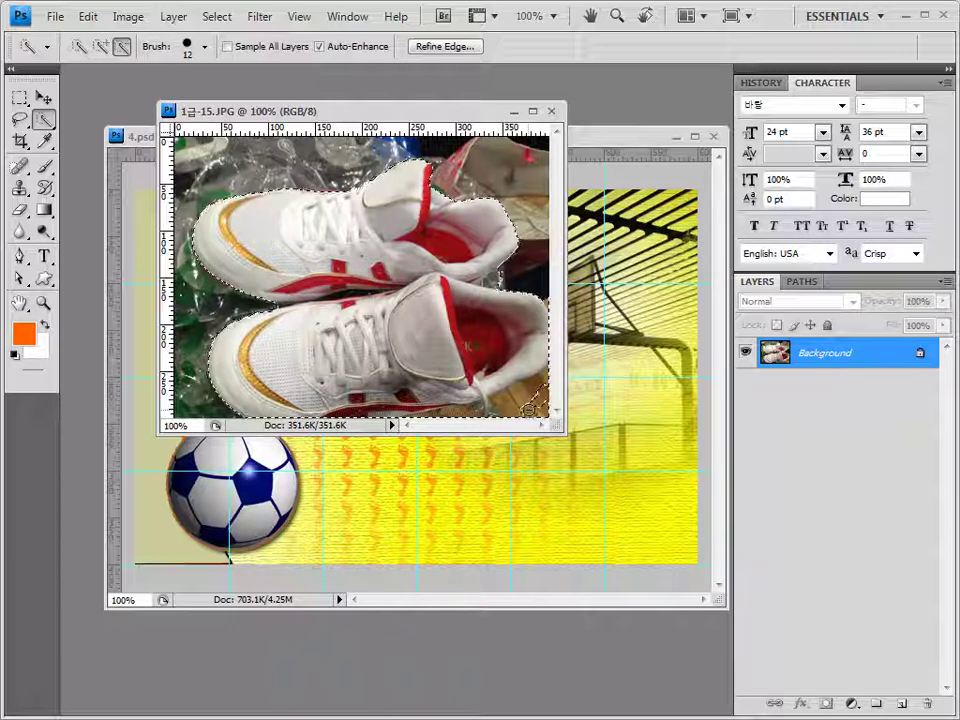
drag(529, 409, 548, 402)
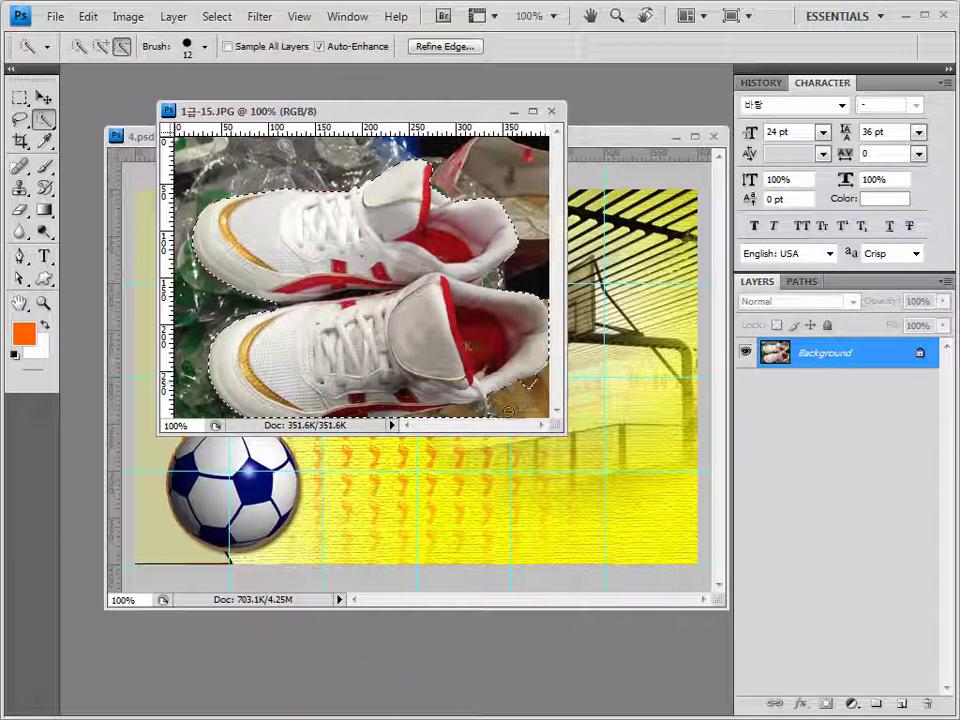
drag(553, 392, 487, 428)
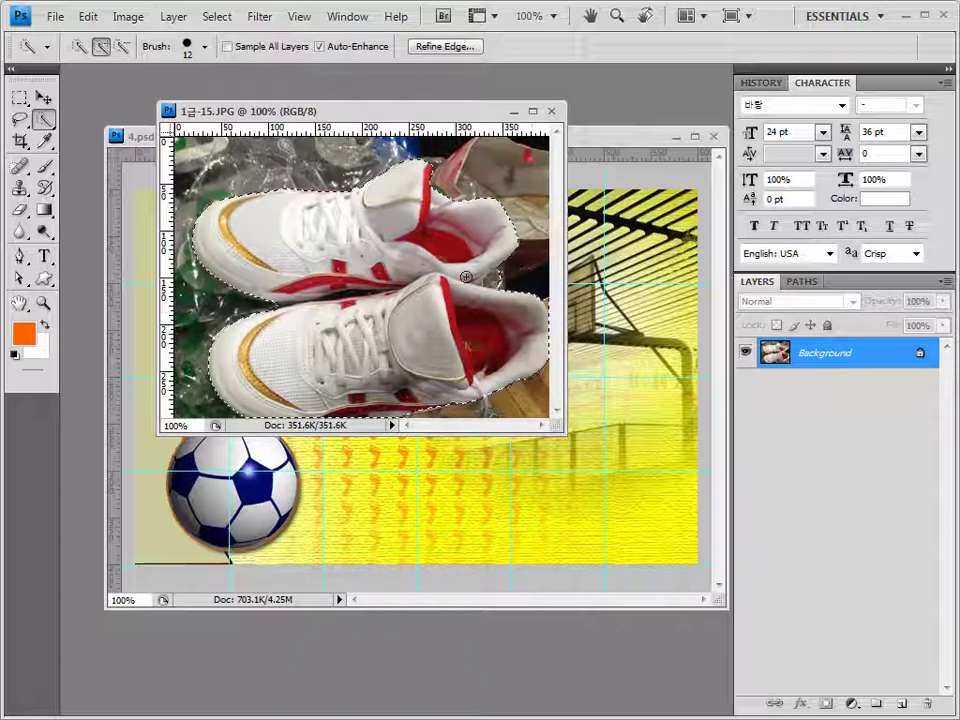
key(alt)
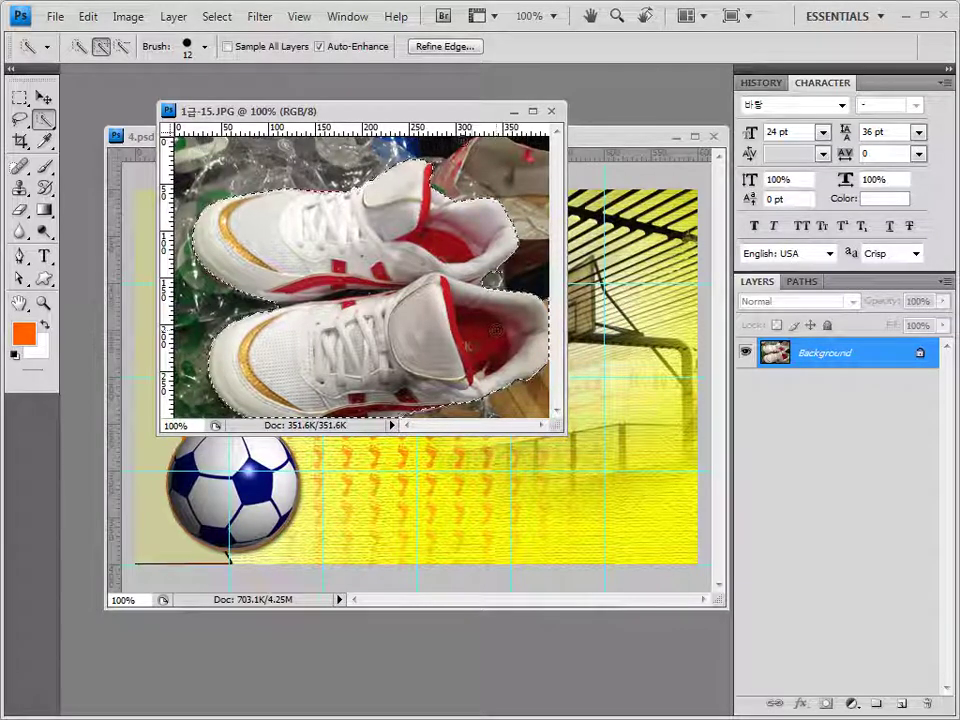
Copy the selected sneakers into 4.psd, close their photo, and move them toward the lower-right part of the canvas.
click(551, 111)
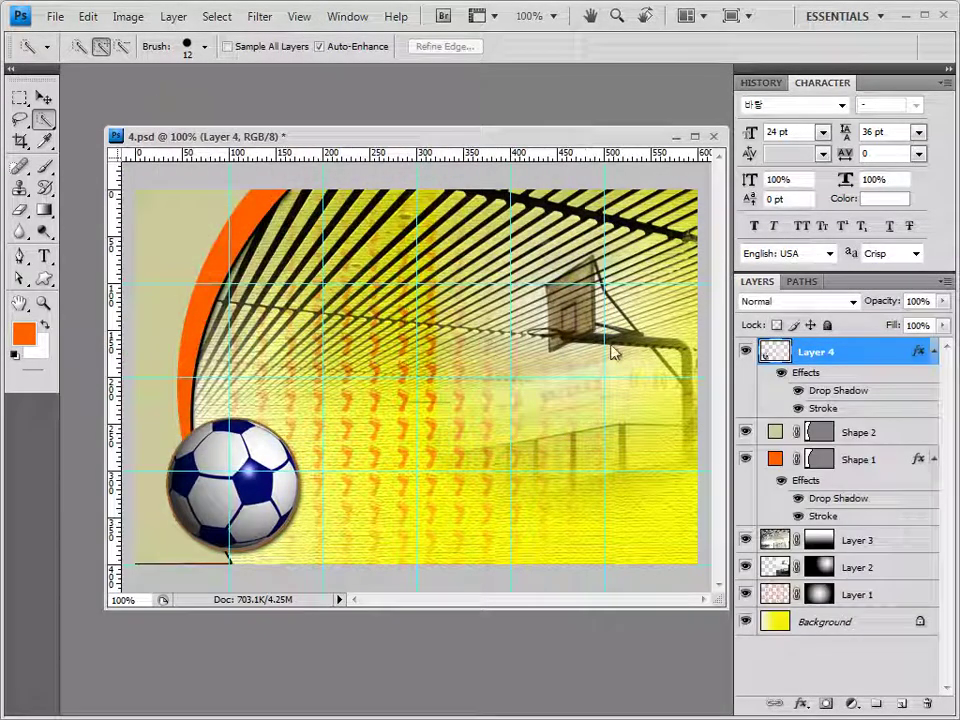
key(ctrl+v)
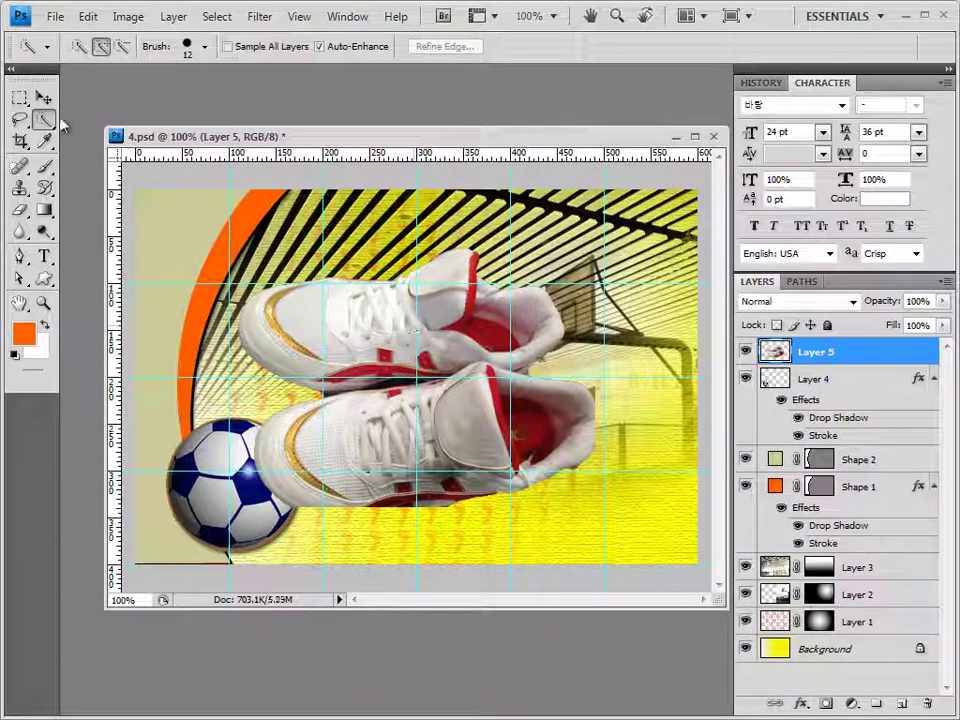
click(44, 97)
drag(453, 343, 550, 386)
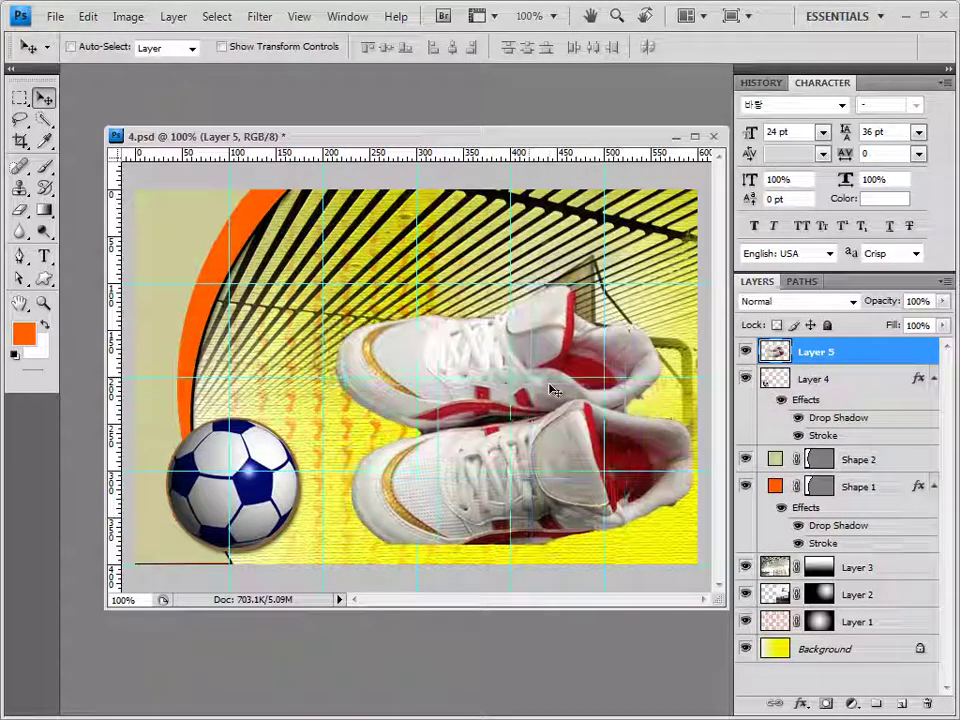
Scale the sneakers to 62.9% and rotate them -11.4° in the canvas's lower-right corner.
key(ctrl+t)
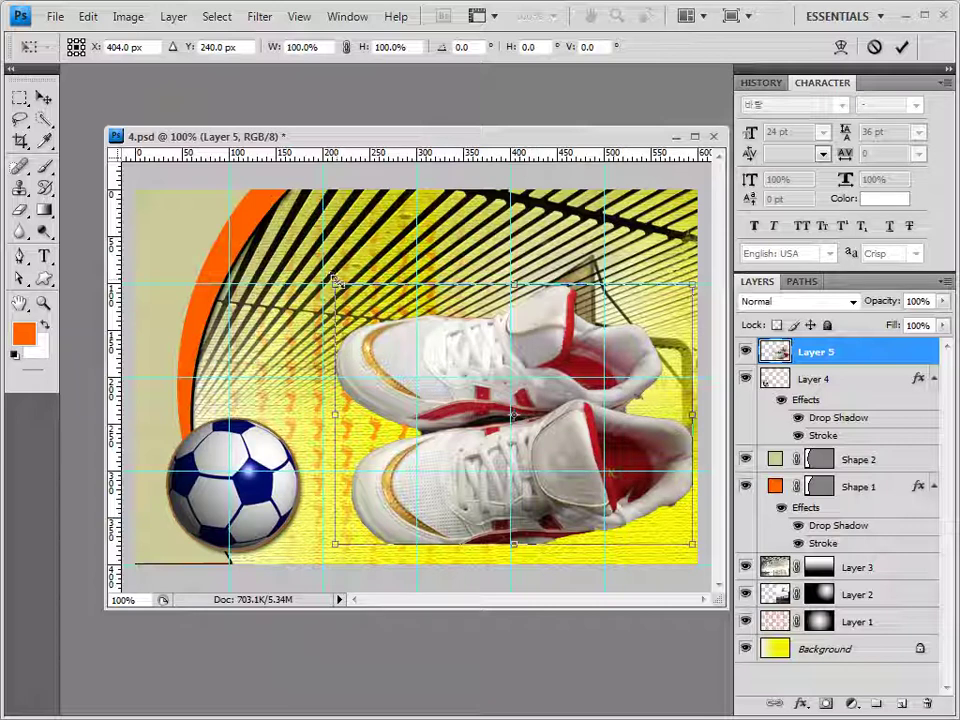
drag(334, 283, 448, 381)
drag(533, 426, 528, 452)
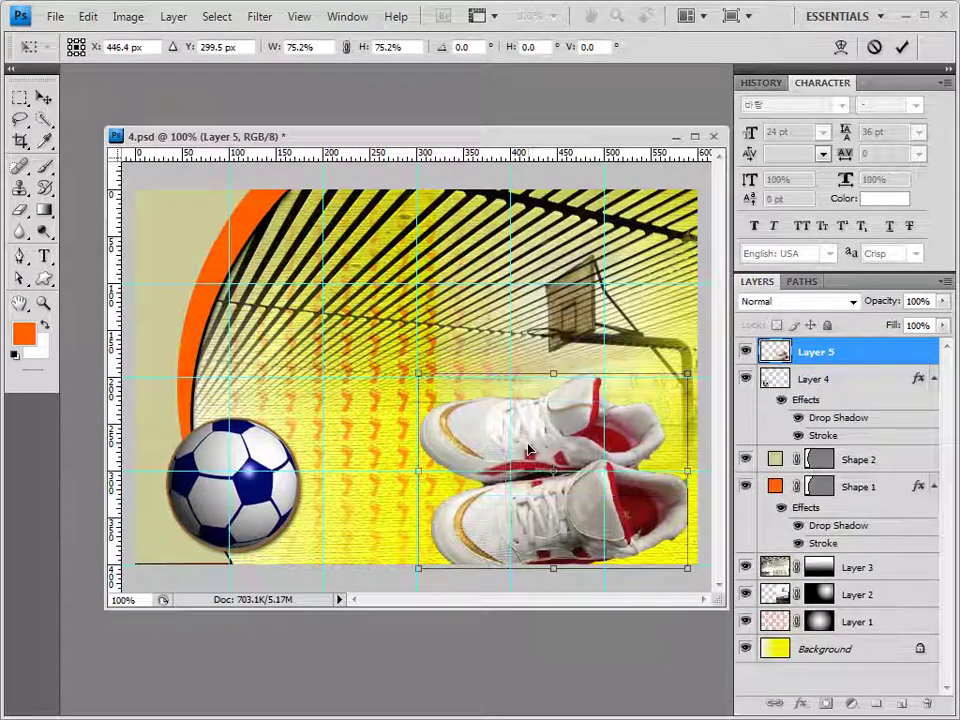
drag(393, 386, 457, 431)
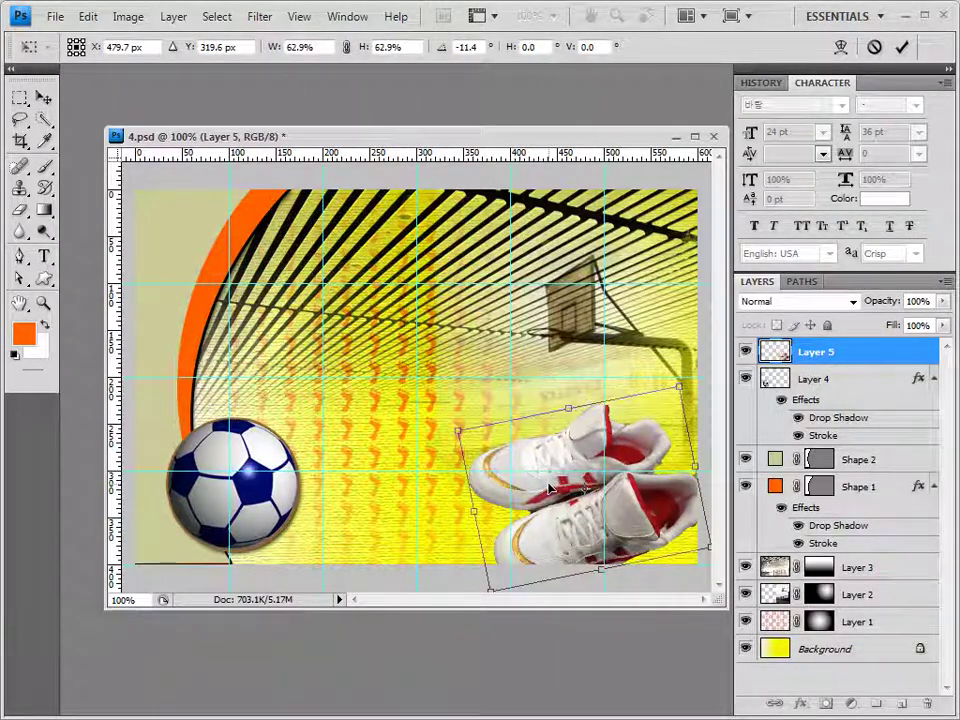
key(Return)
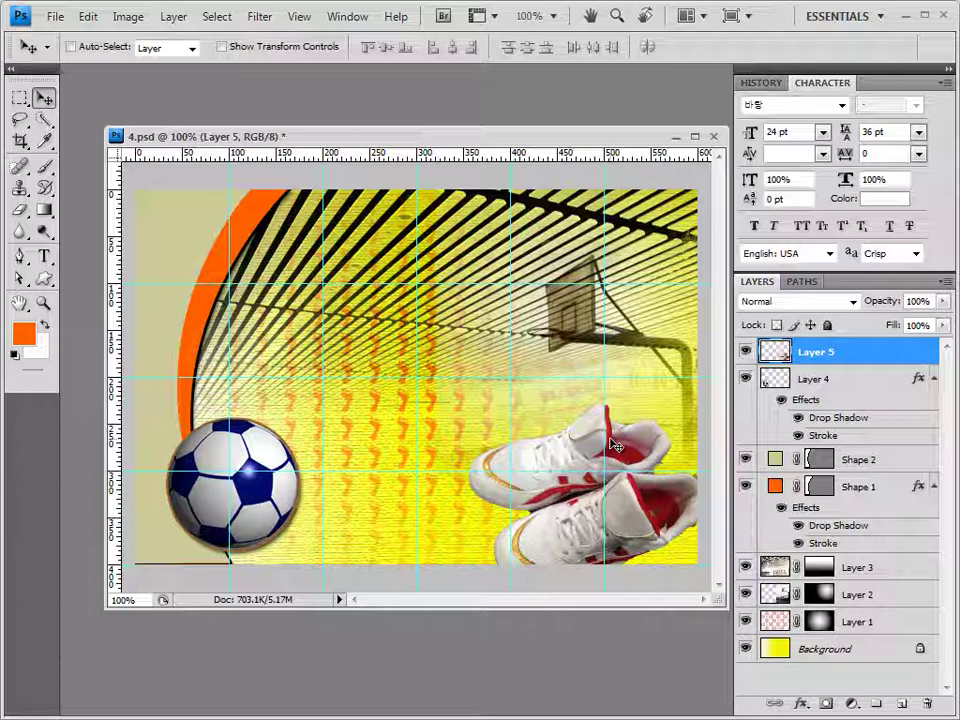
Select the red linings and trim on both sneakers with the Magic Wand, raising its tolerance to 30.
drag(44, 119, 110, 137)
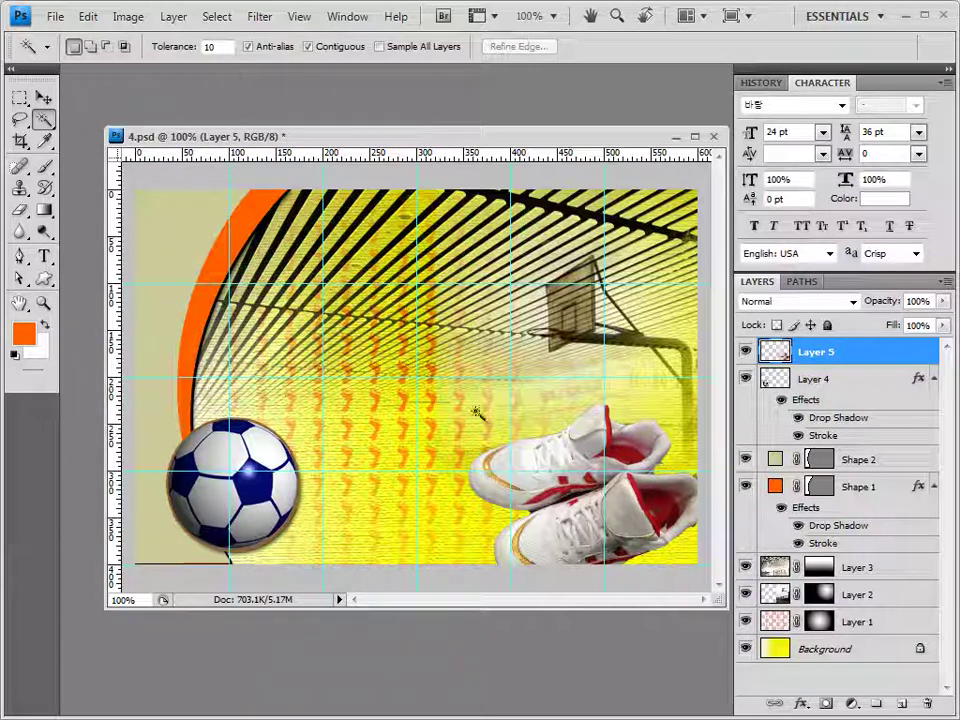
click(500, 390)
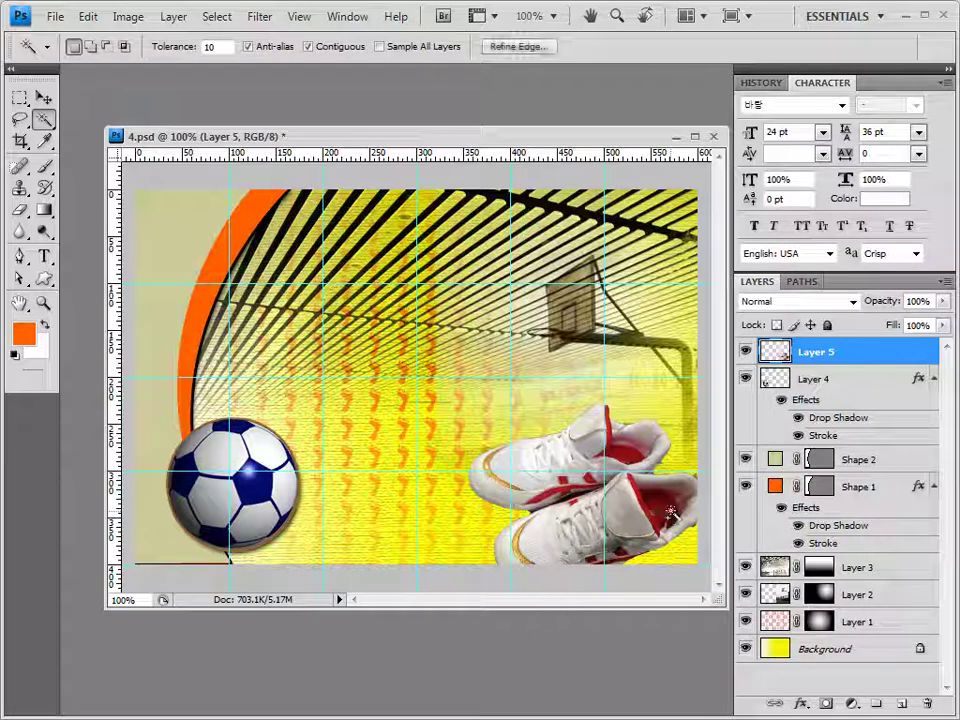
click(210, 46)
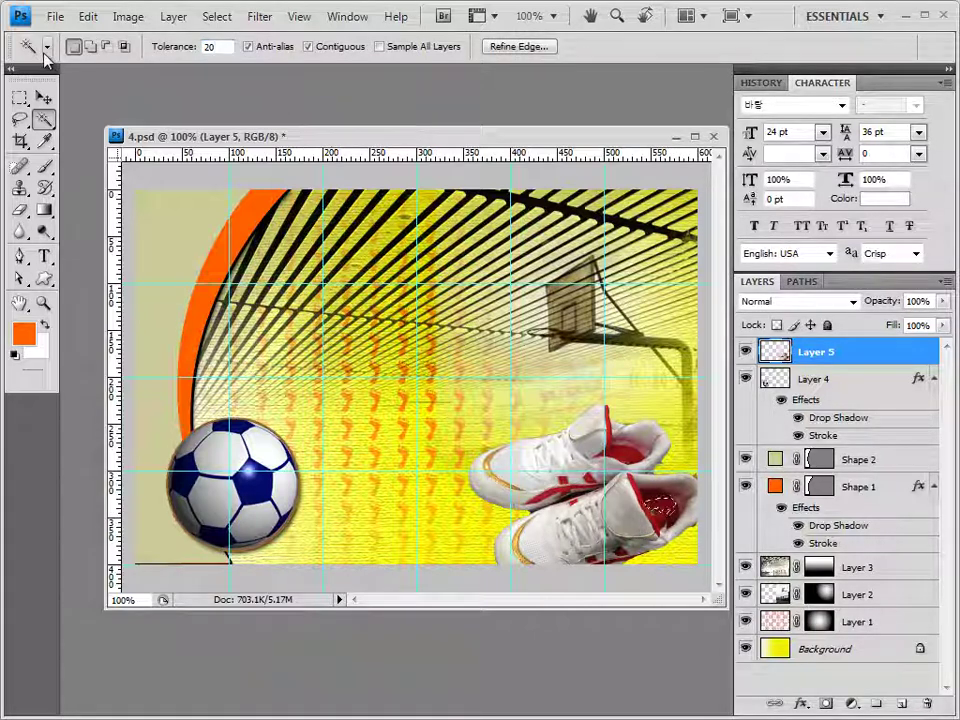
alt+click(624, 462)
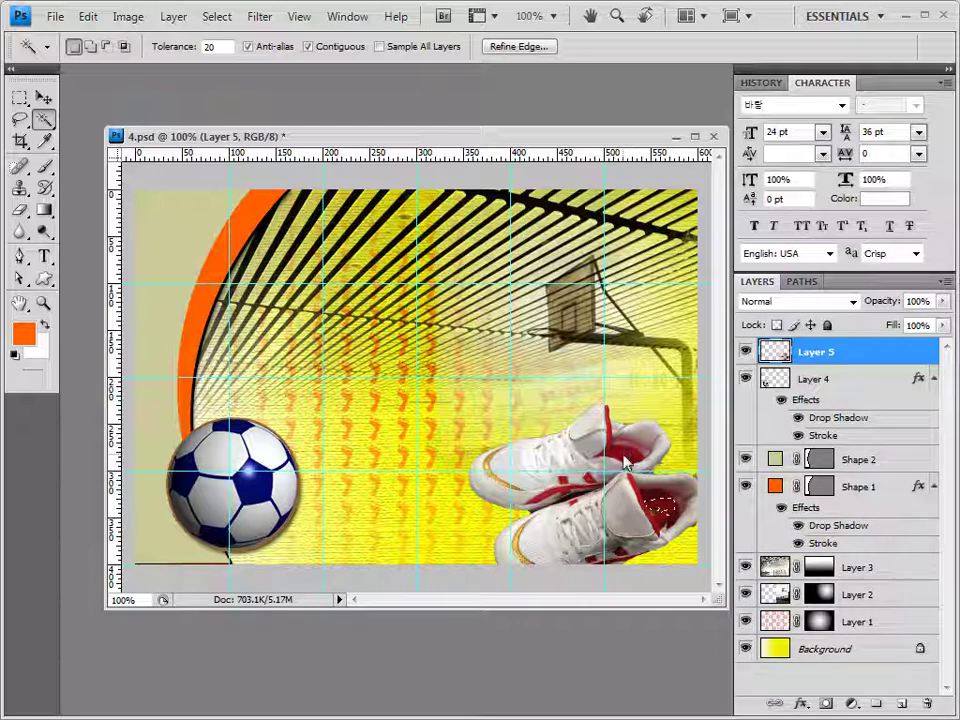
shift+click(661, 515)
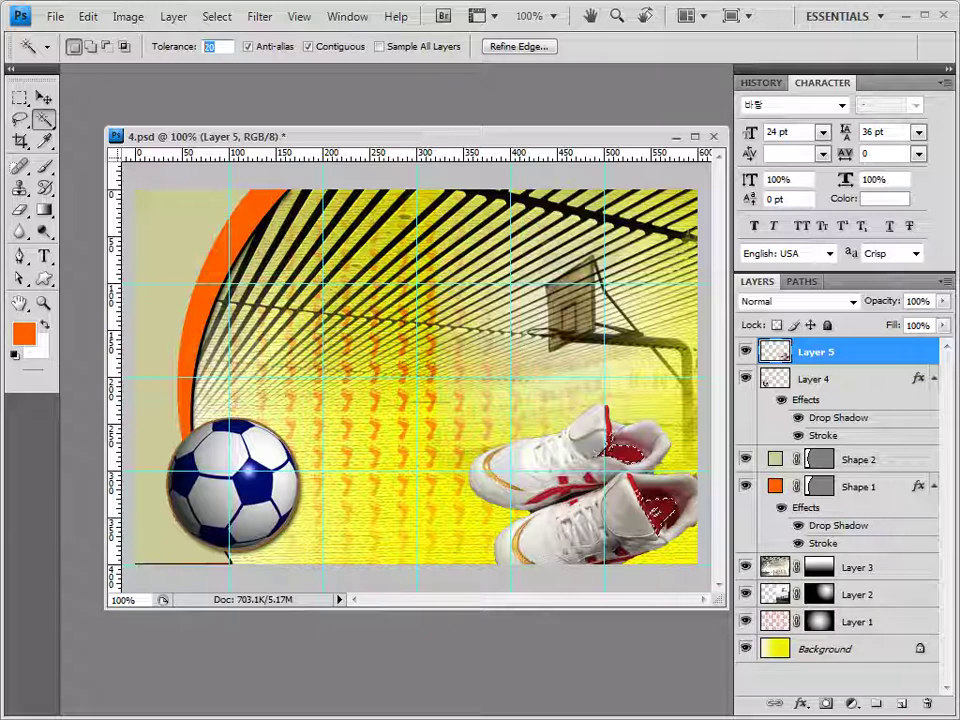
shift+click(639, 558)
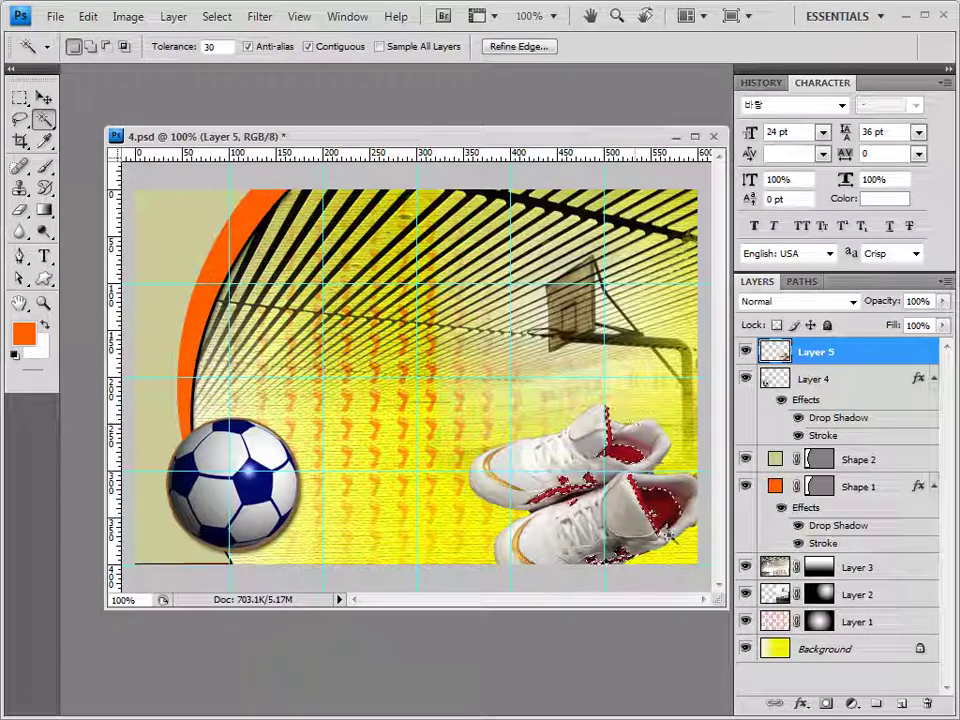
shift+click(658, 525)
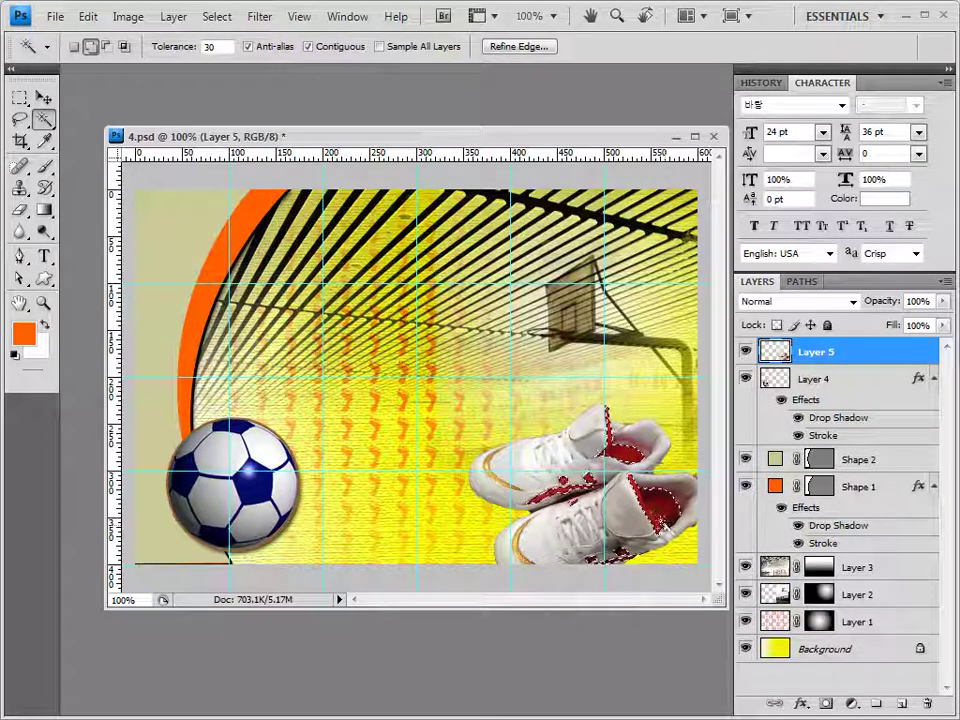
Recolour the selected red parts blue with a colorized Hue/Saturation adjustment layer, setting Hue to 220 and increasing Saturation, and close the adjustment settings.
click(853, 704)
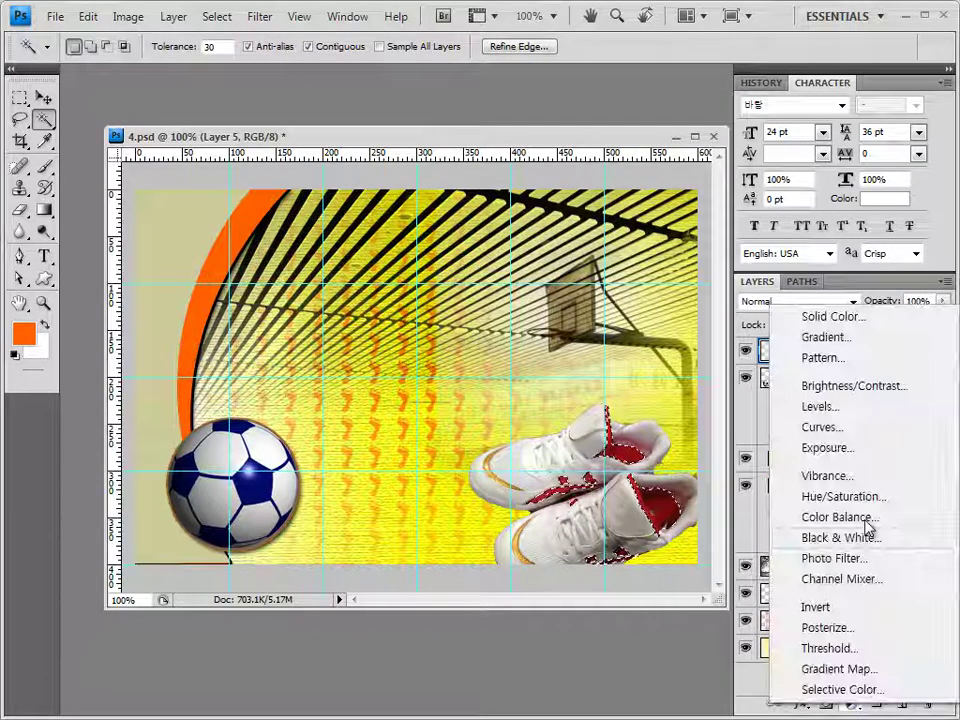
click(864, 500)
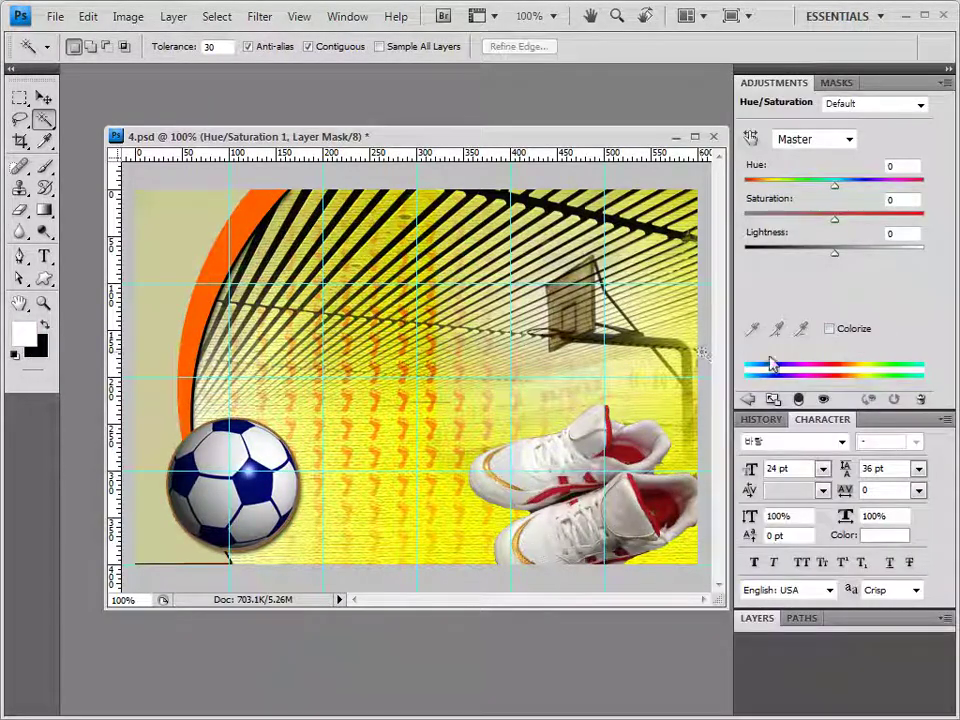
click(829, 329)
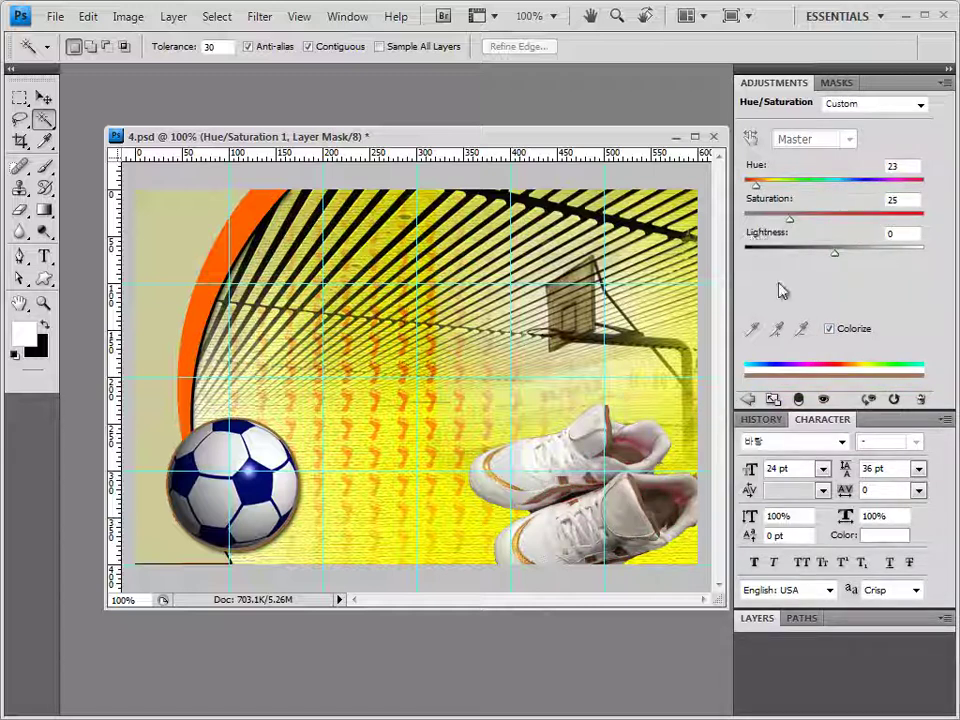
double_click(900, 167)
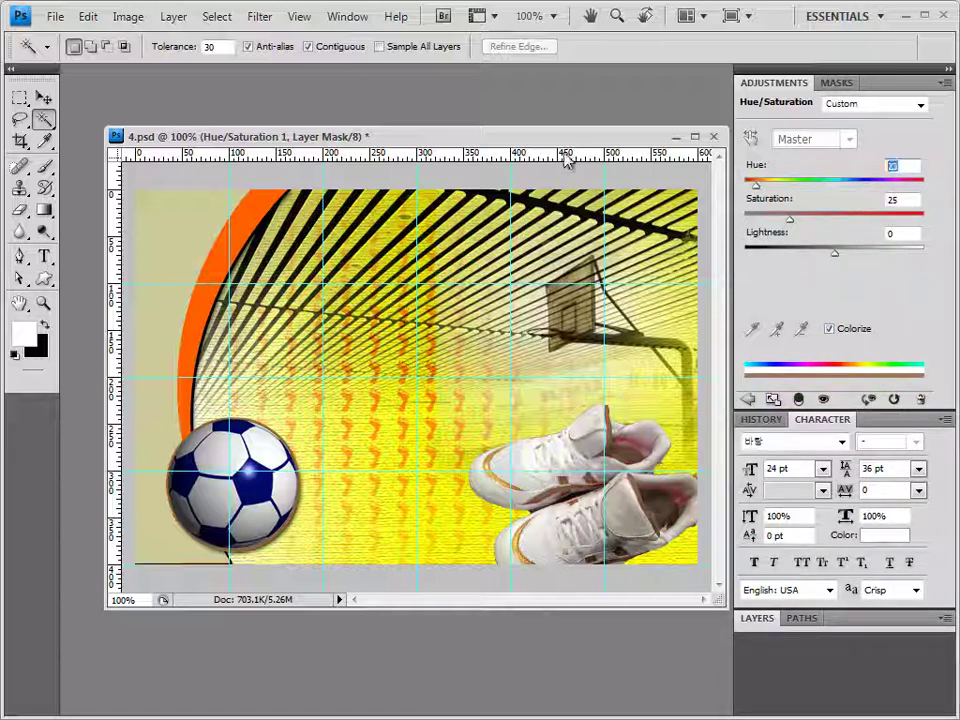
text(220)
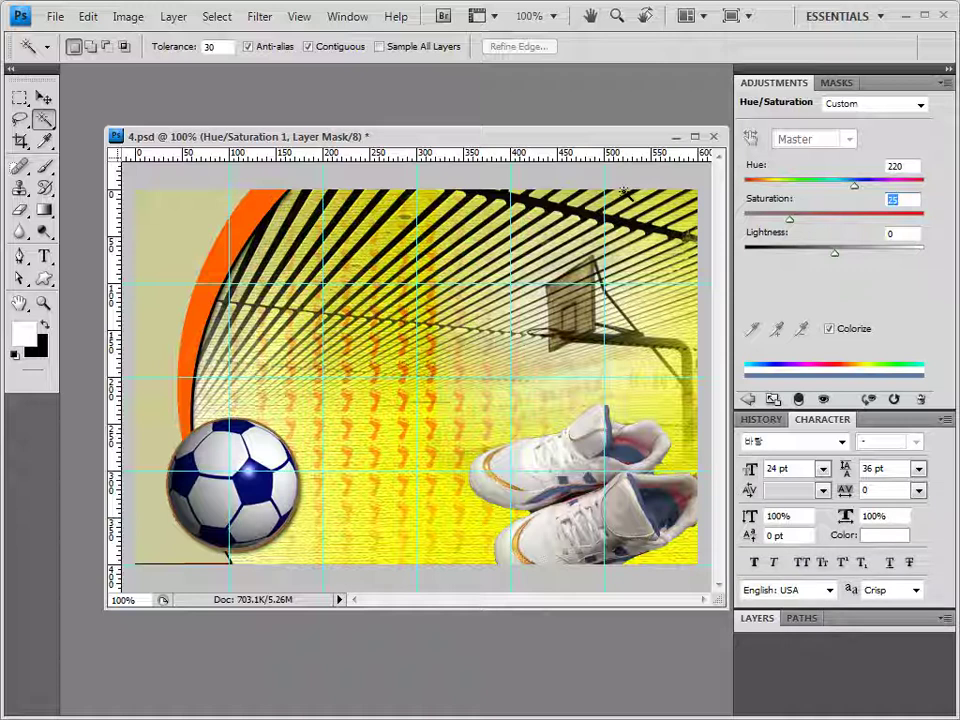
text(0)
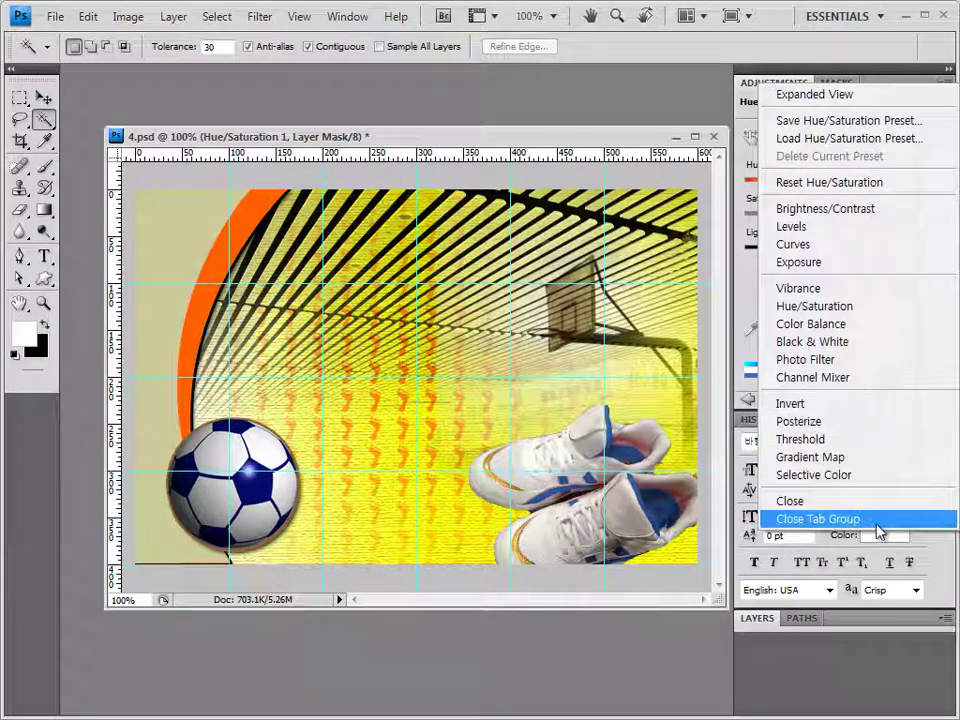
click(860, 519)
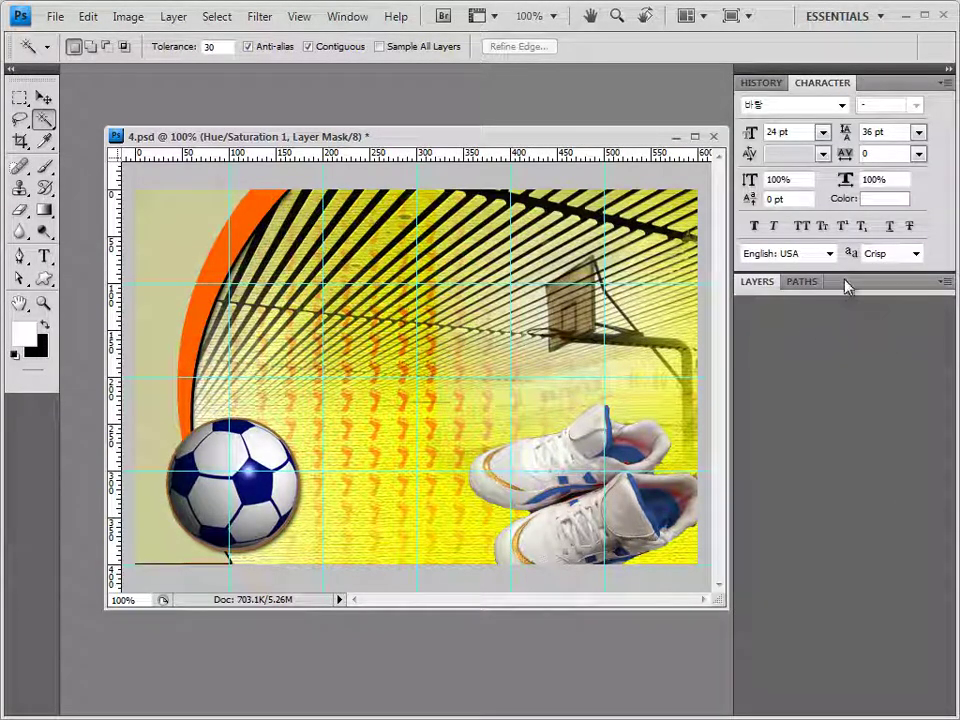
click(760, 282)
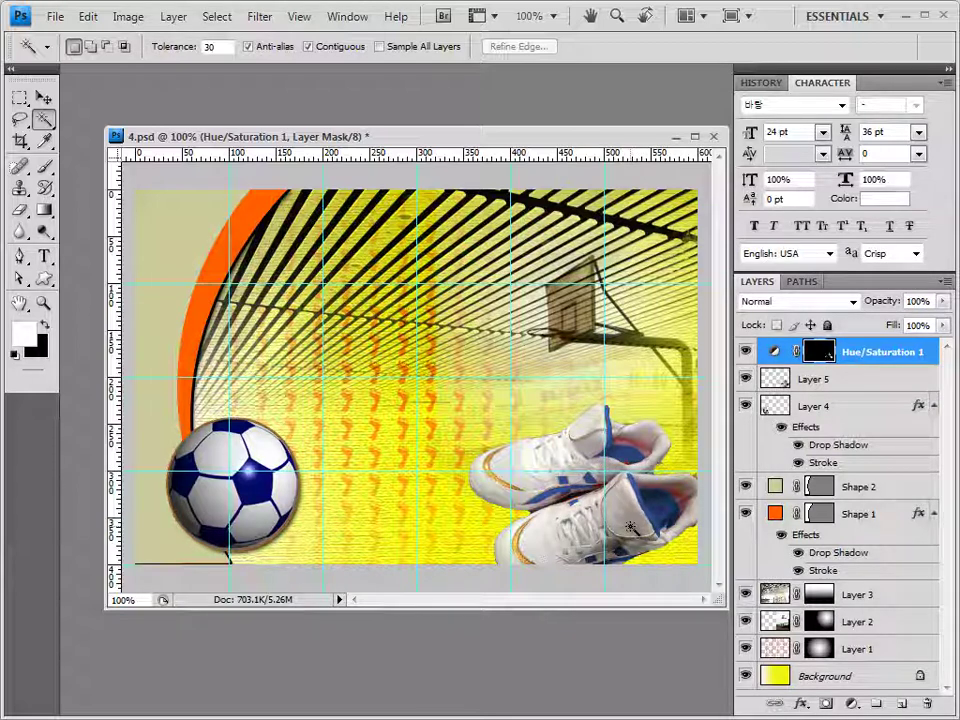
Add a Drop Shadow with the default settings to the sneakers on Layer 5.
click(868, 386)
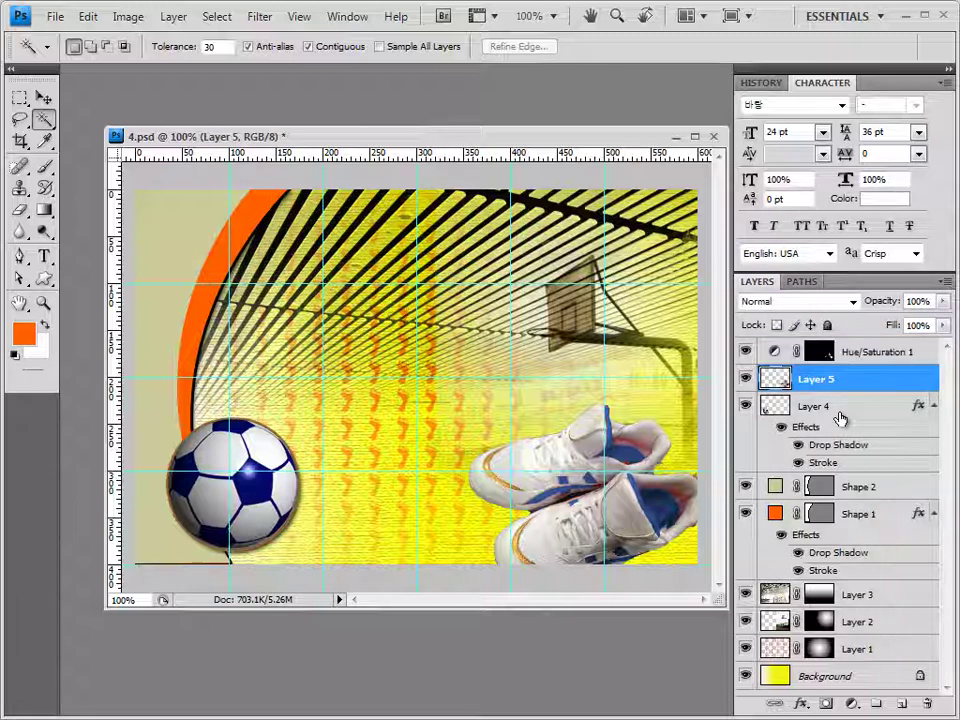
click(800, 704)
click(842, 515)
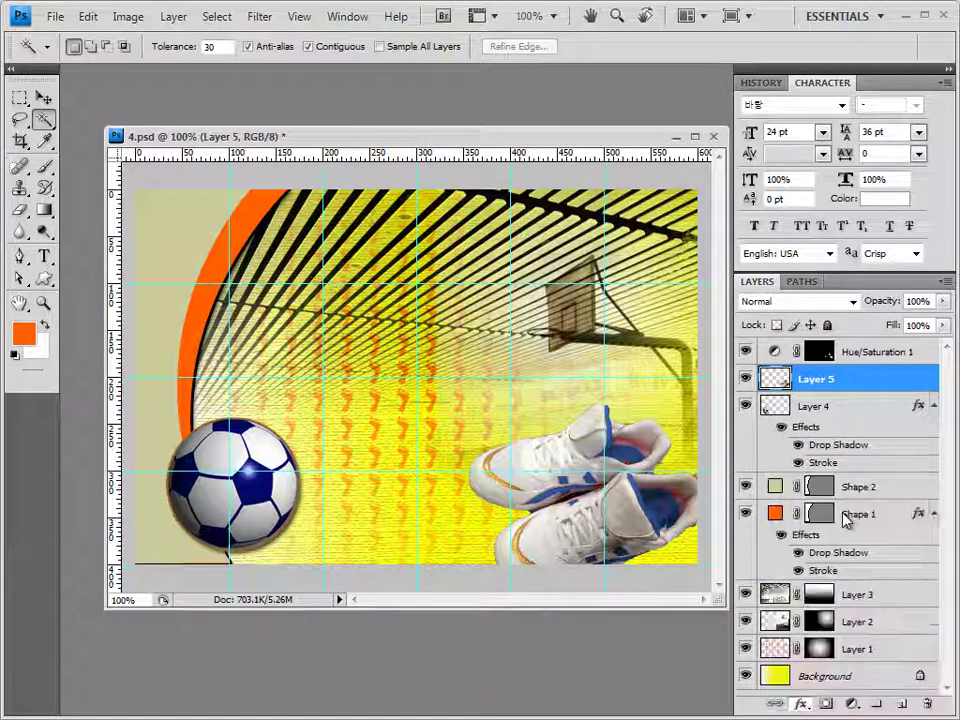
click(792, 280)
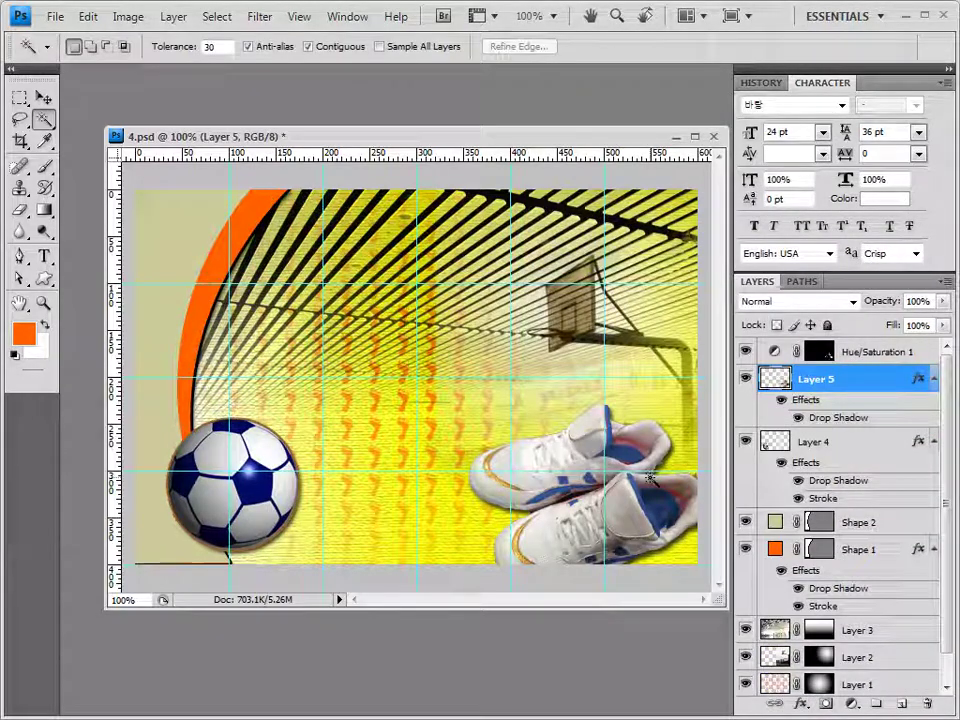
Make Hue/Saturation 1 the active layer, and open 1급-16.JPG from Windows Explorer in Photoshop as a floating window over 4.psd.
click(877, 350)
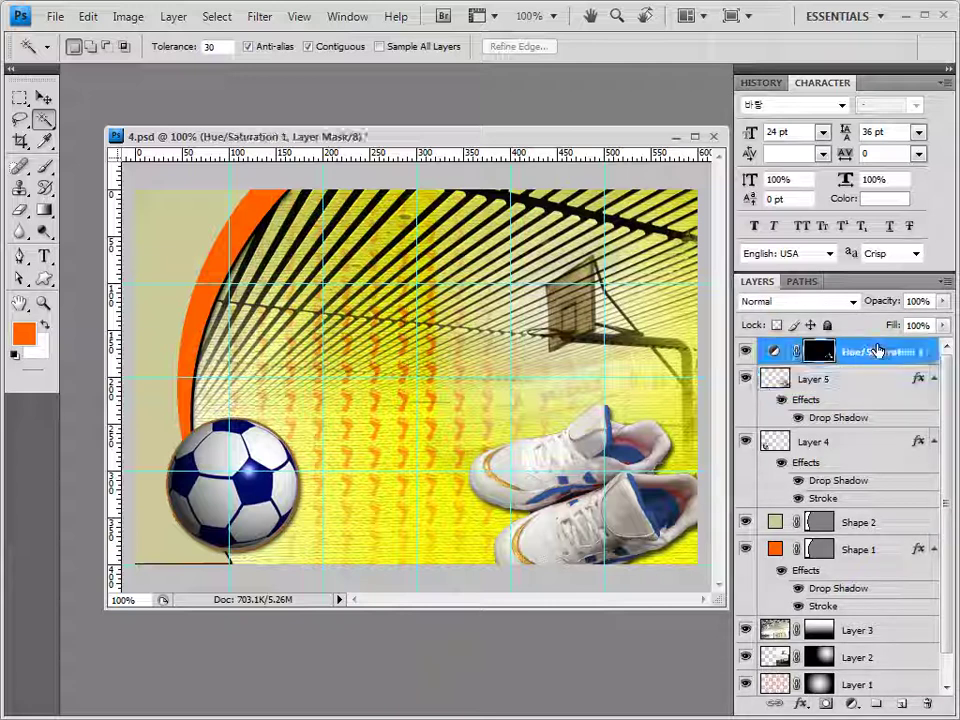
key(alt+Tab)
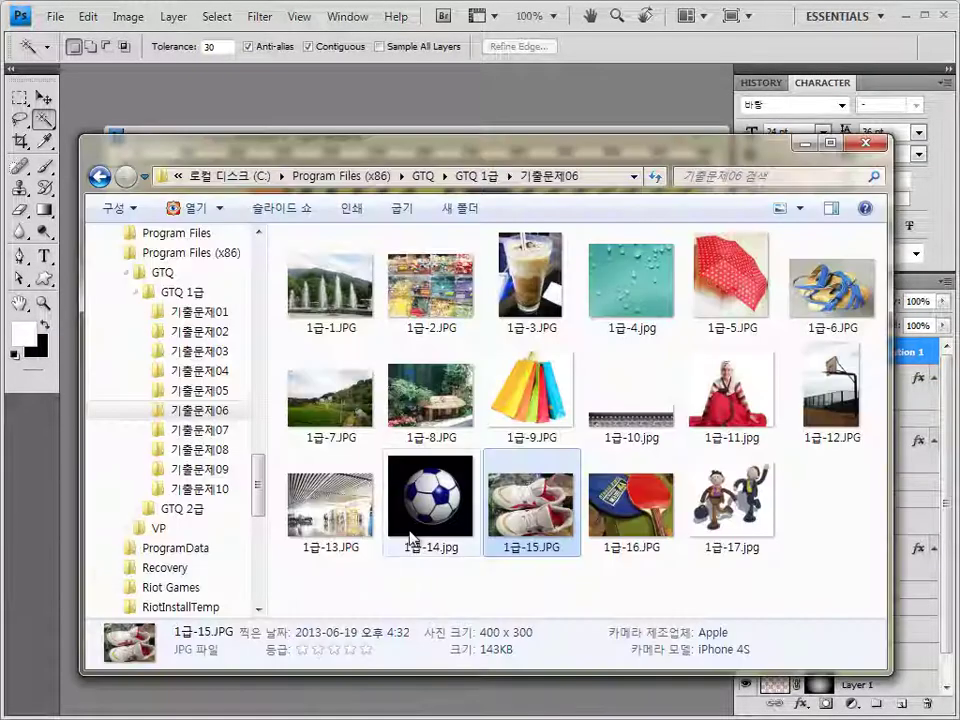
drag(638, 546, 362, 93)
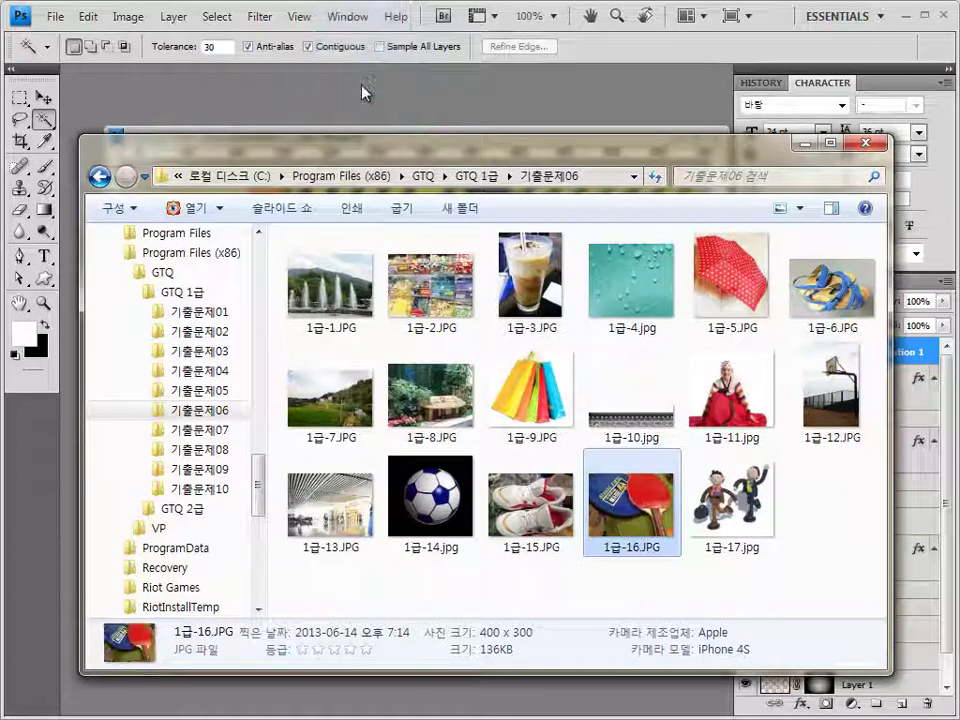
key(v)
drag(145, 78, 490, 325)
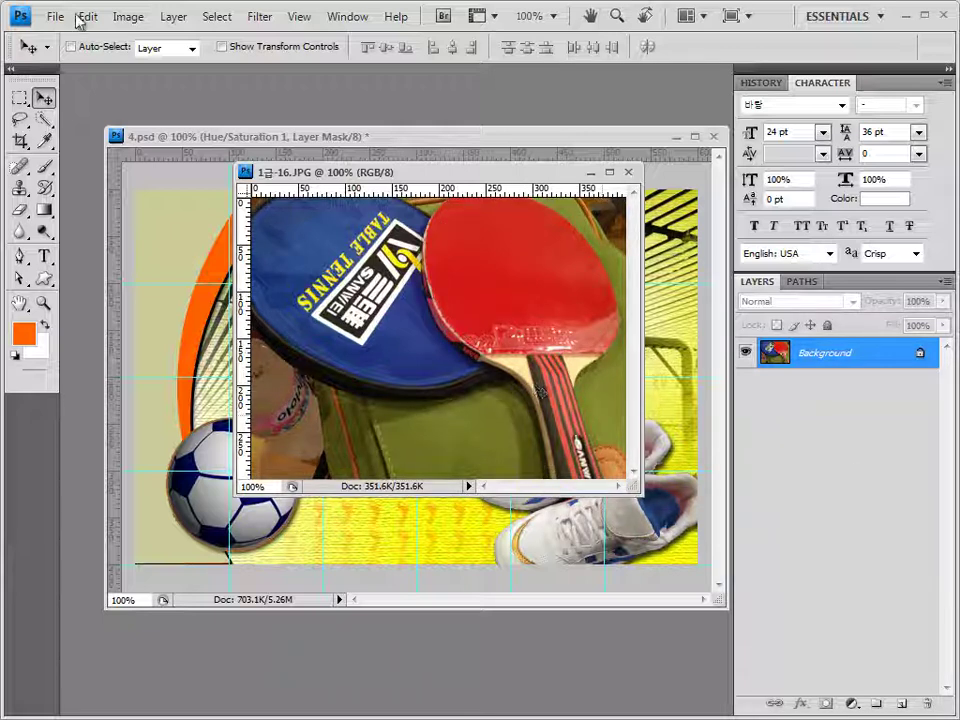
Select the red table tennis racket, including its wooden neck and striped handle, with the Quick Selection tool.
drag(43, 119, 120, 118)
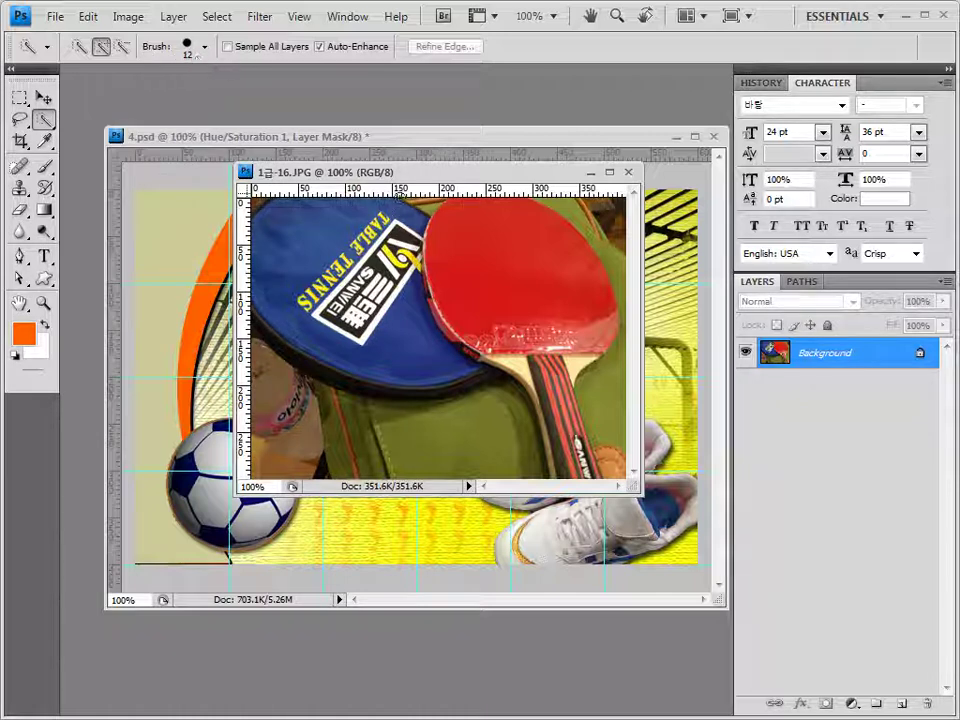
click(451, 237)
mouse_move(451, 237)
mouse_down()
mouse_move(478, 275)
mouse_move(480, 300)
mouse_up()
mouse_move(481, 353)
mouse_down()
mouse_move(520, 358)
mouse_move(537, 380)
mouse_move(584, 353)
mouse_move(563, 371)
mouse_move(557, 395)
mouse_move(594, 486)
mouse_move(593, 452)
mouse_move(583, 415)
mouse_up()
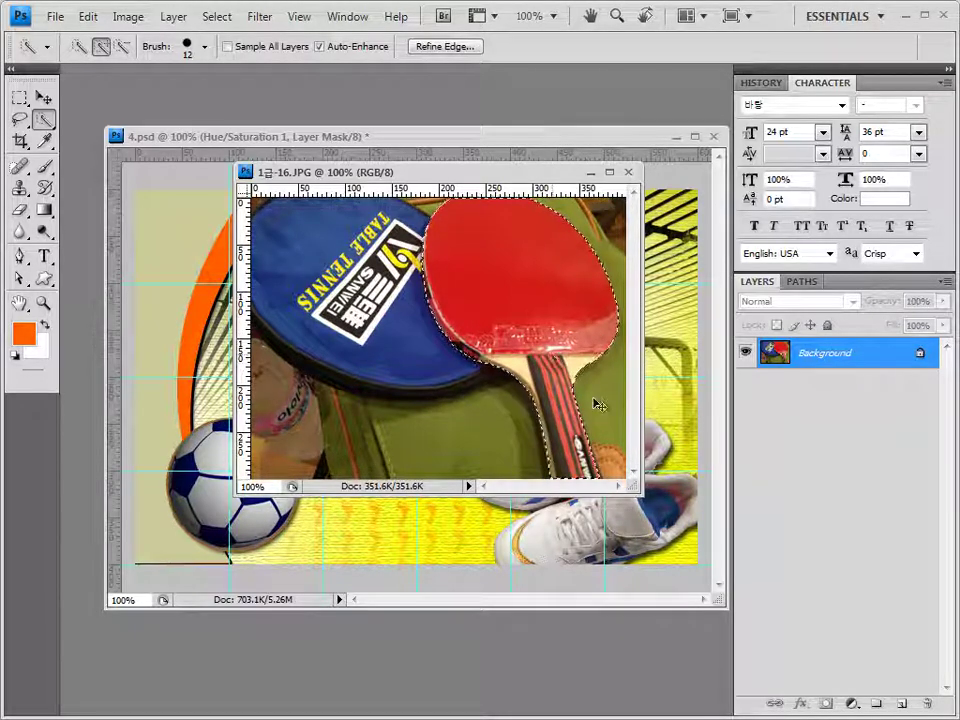
Copy the selected racket into 4.psd, close its photo, and place it at the canvas's upper-left corner, scaled to 66.1% and rotated 12.0°.
click(628, 171)
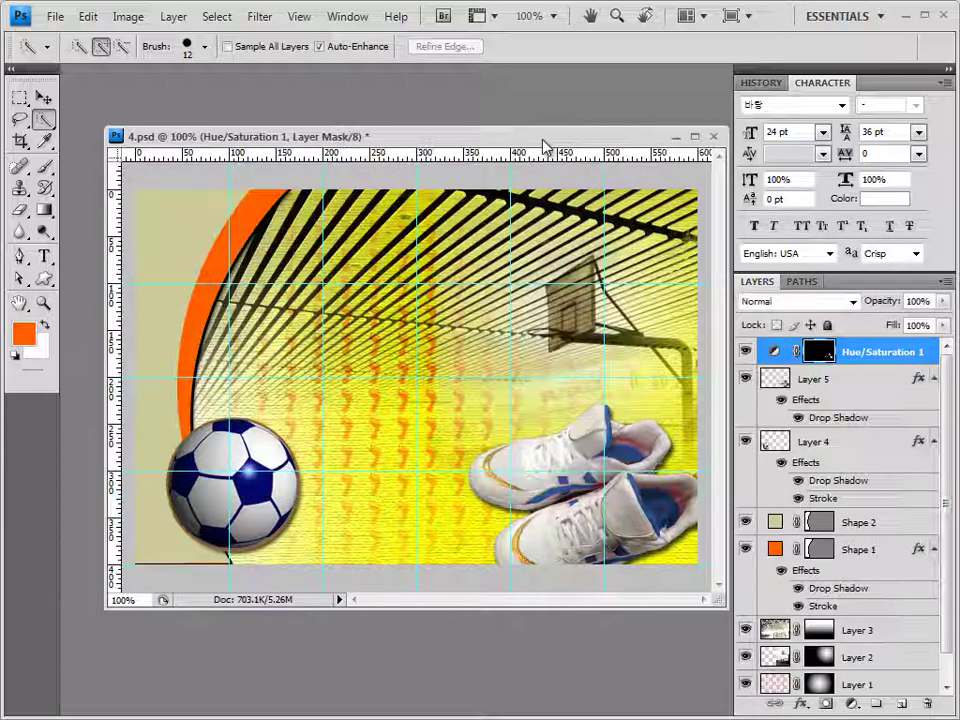
key(ctrl+v)
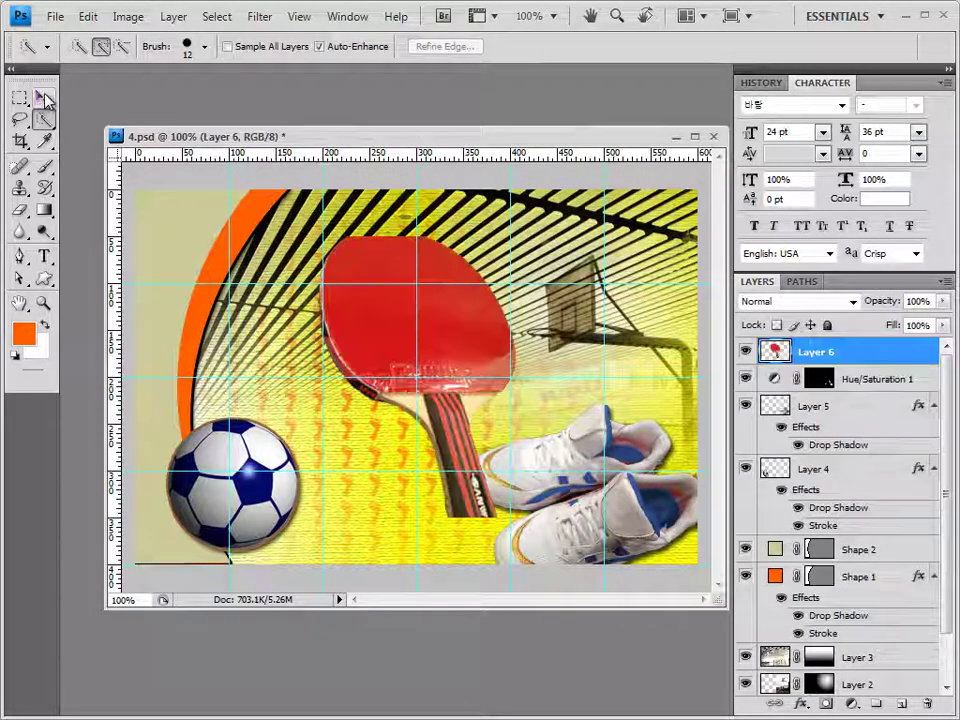
click(43, 98)
drag(467, 347, 350, 322)
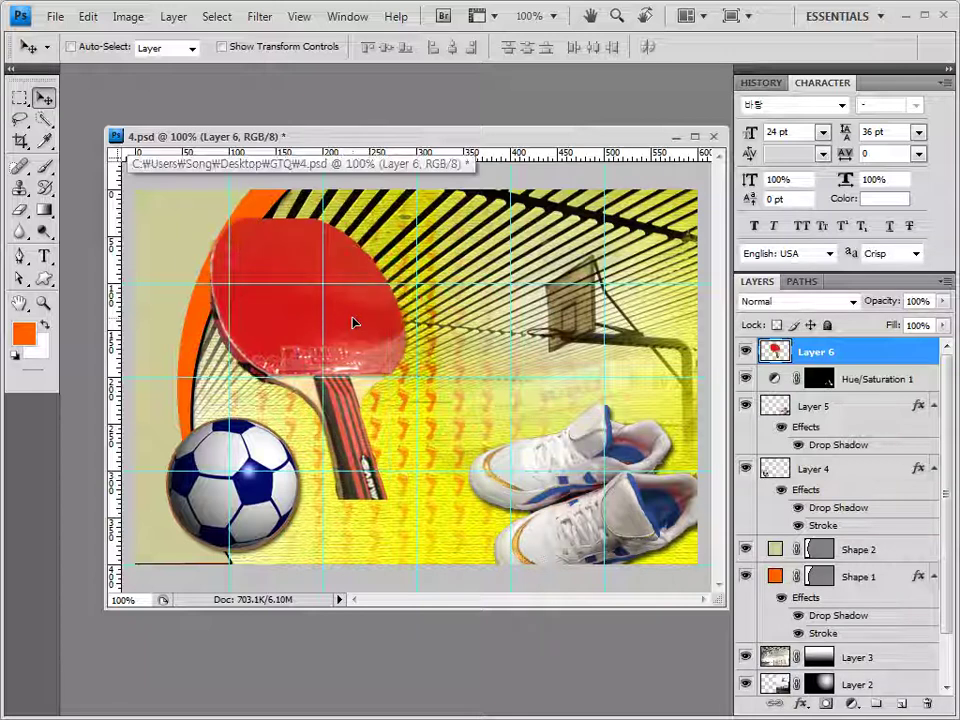
key(ctrl+t)
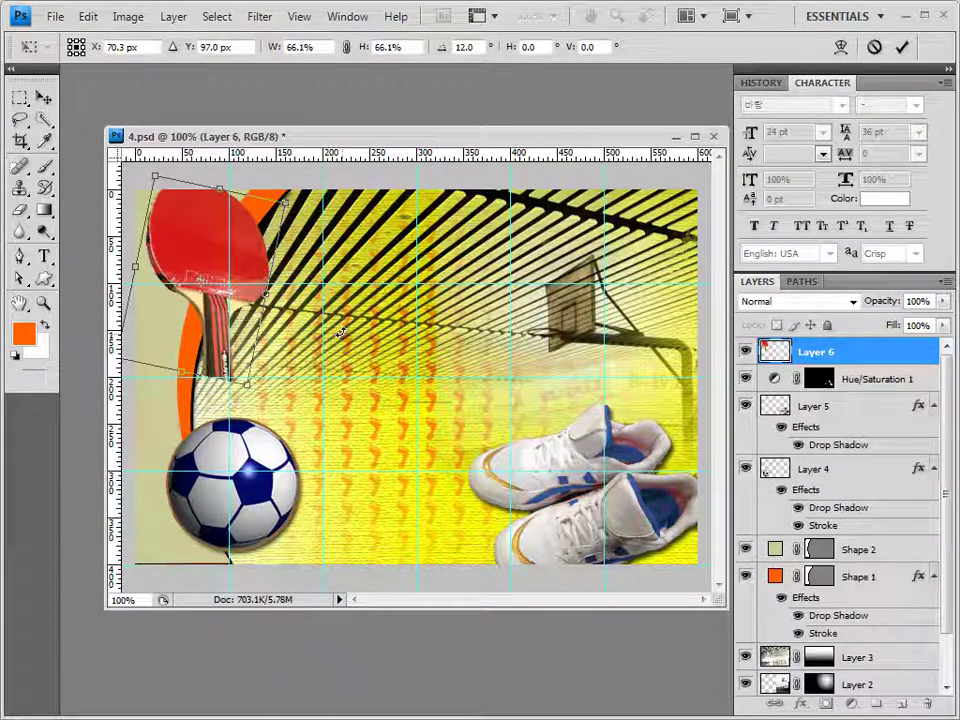
key(Return)
Add an Outer Glow with the default settings to the racket on Layer 6.
click(800, 703)
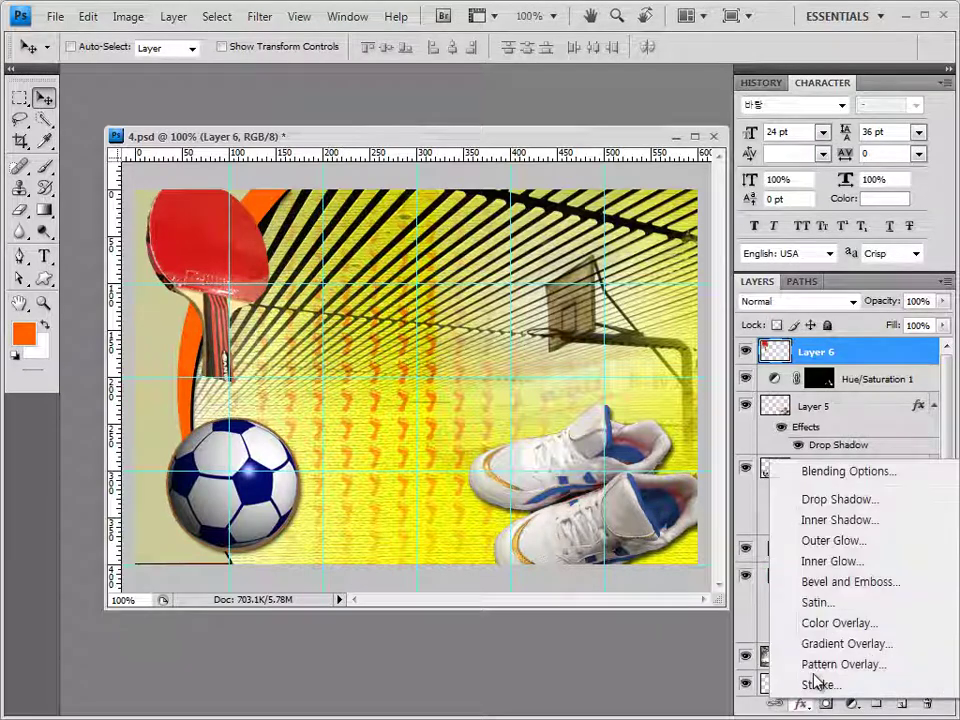
click(820, 540)
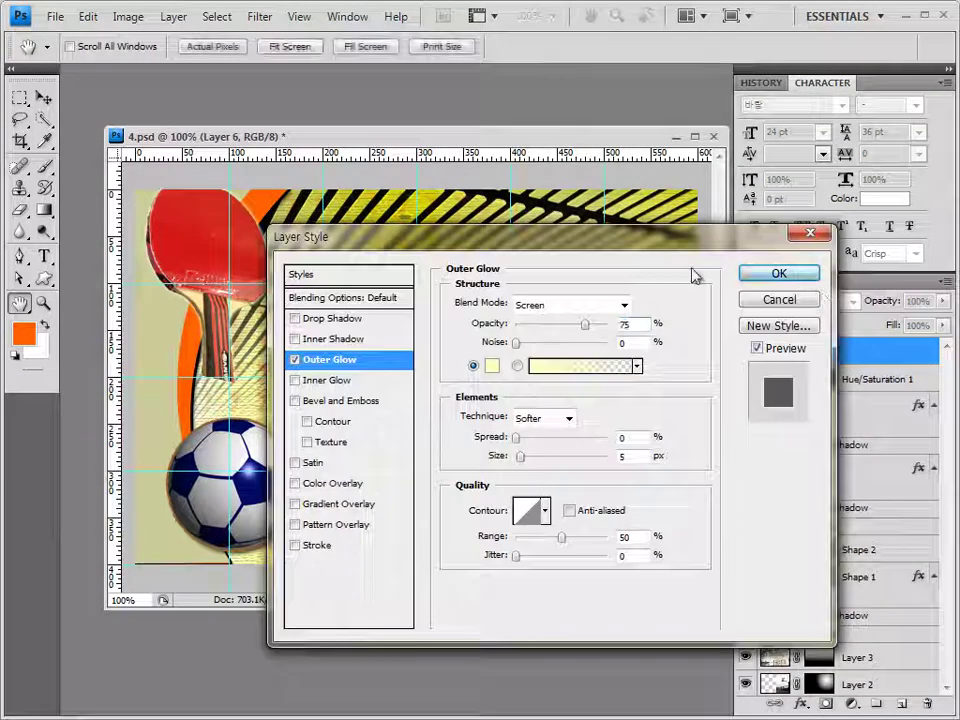
key(Return)
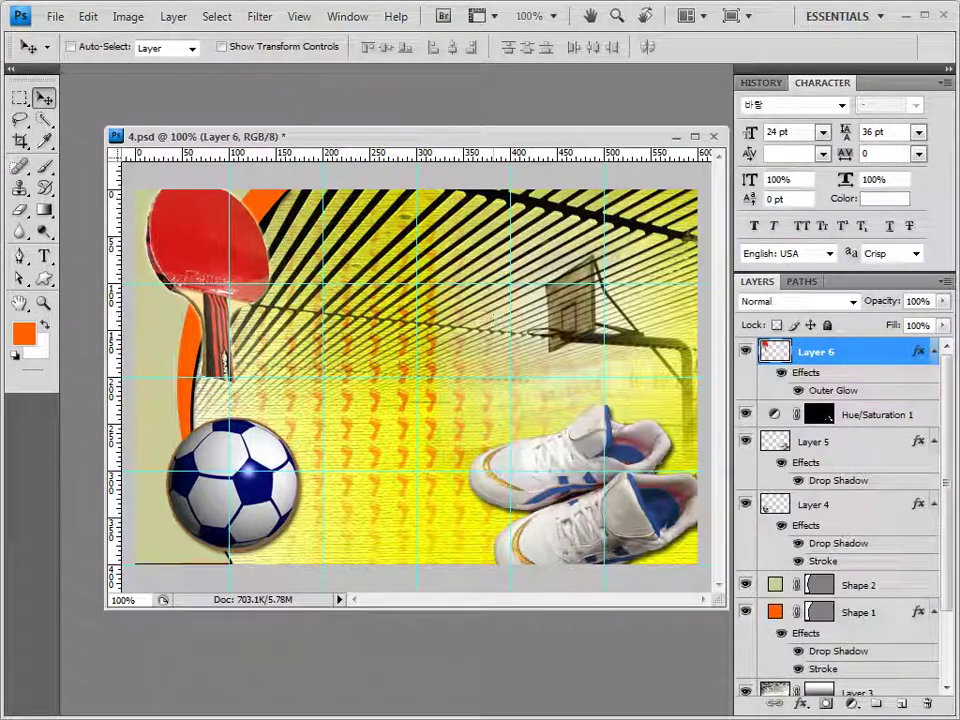
Open 1급-17.jpg from Windows Explorer in Photoshop and float its window over 4.psd.
key(alt+Tab)
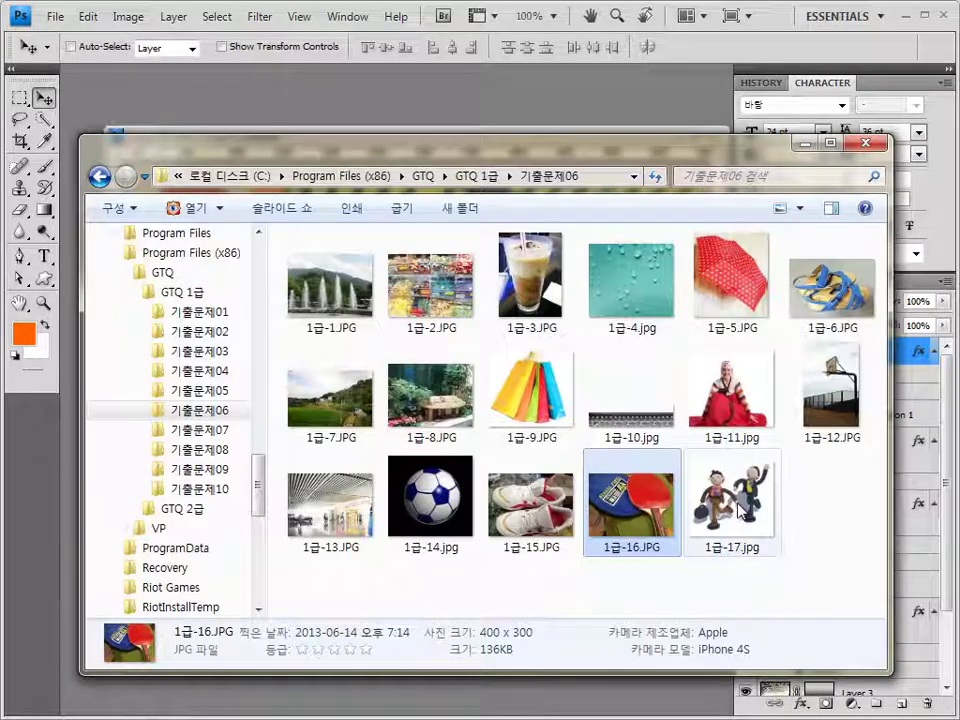
drag(739, 512, 250, 84)
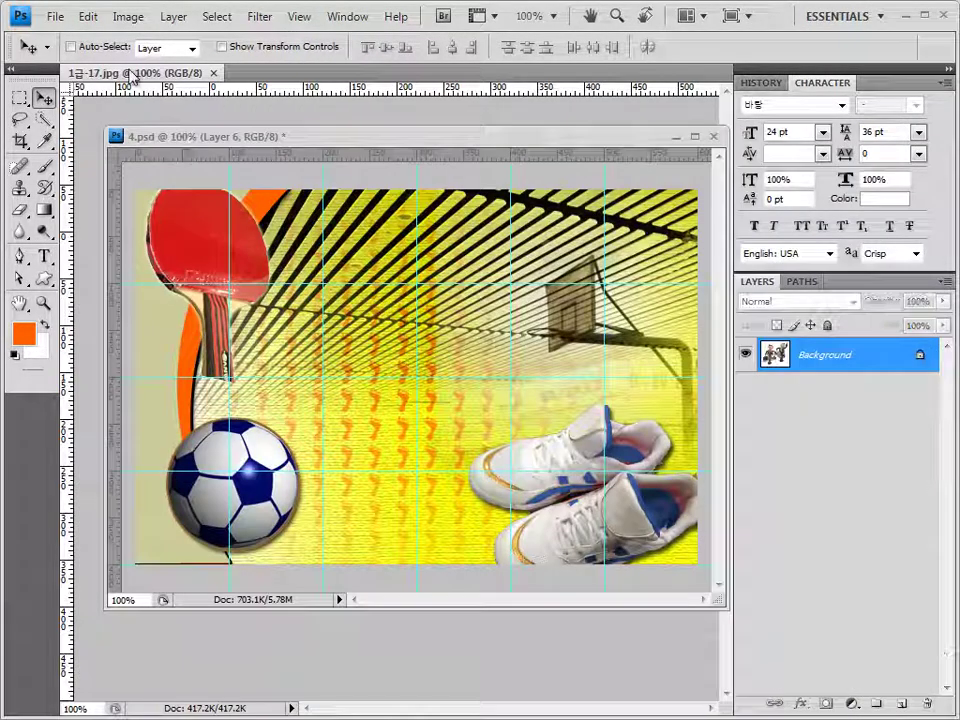
drag(155, 177, 300, 250)
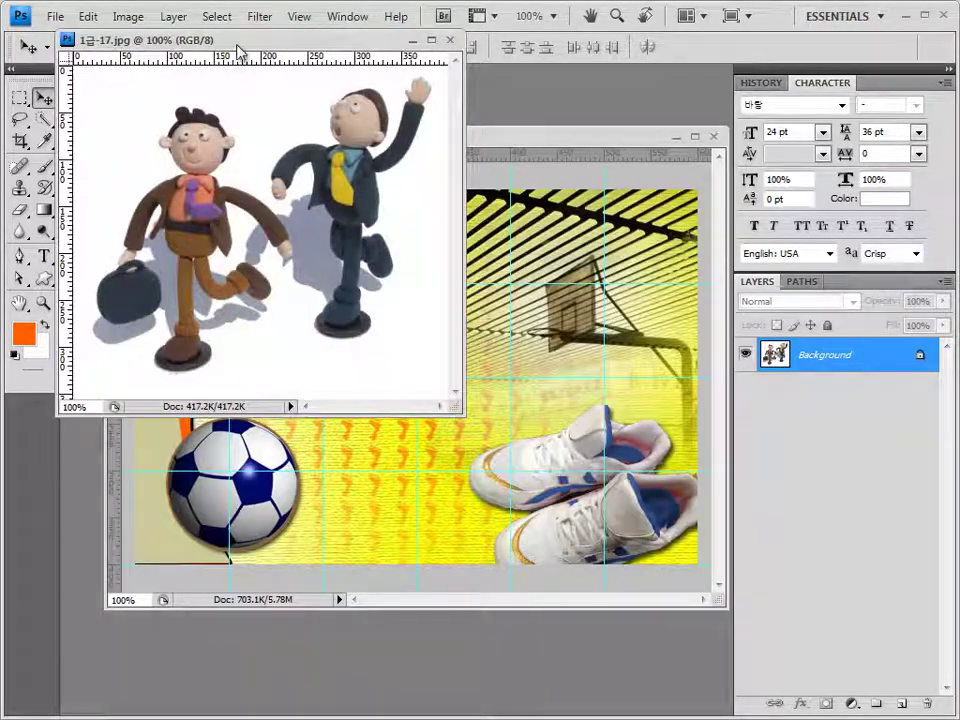
drag(245, 41, 375, 113)
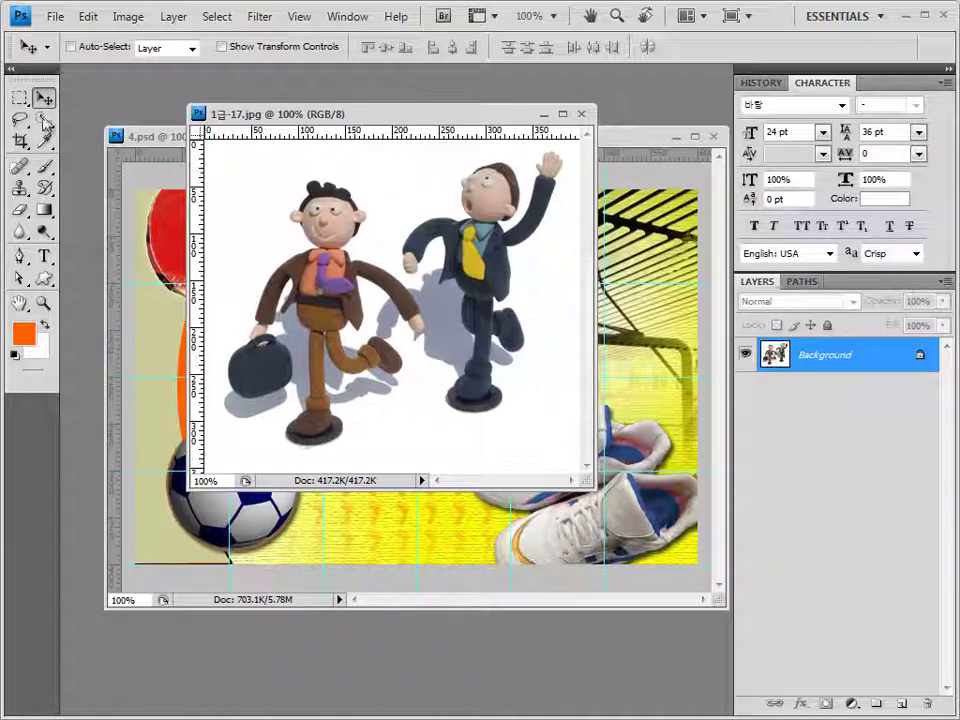
Select the two clay figures by picking the white background with the Magic Wand at tolerance 30, adding the enclosed gaps, and inverting the selection.
mouse_move(43, 118)
mouse_down()
mouse_move(100, 124)
mouse_move(110, 136)
mouse_up()
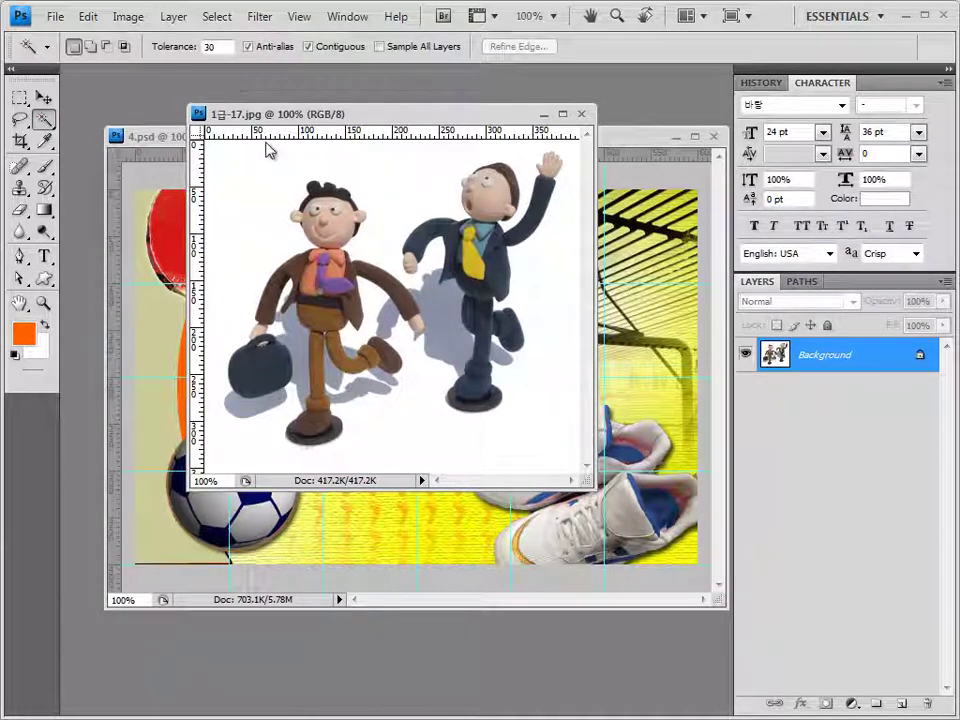
click(255, 225)
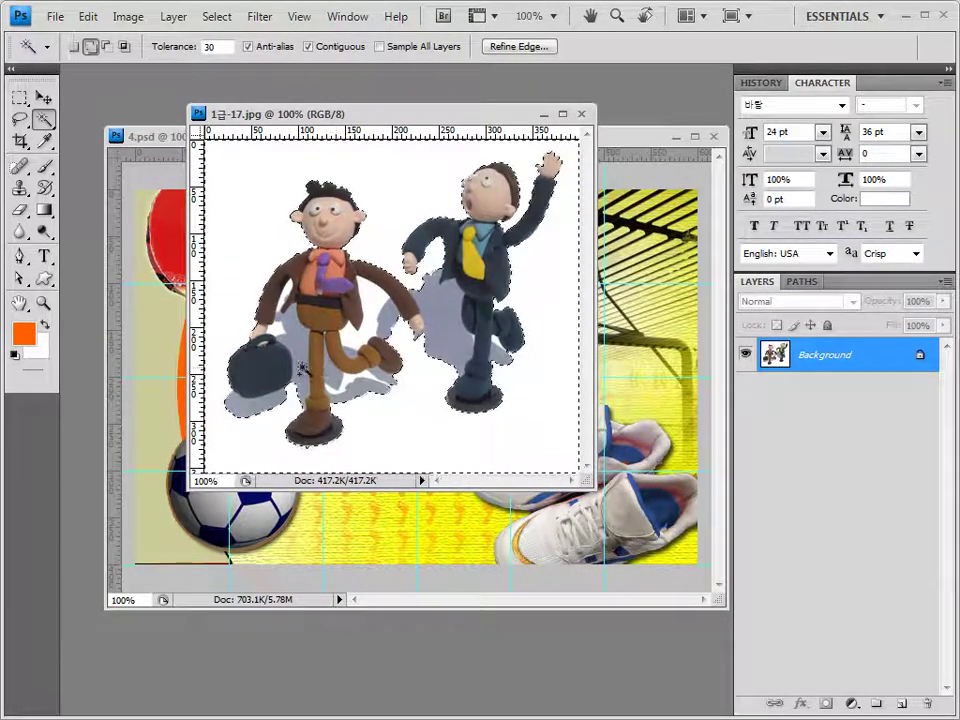
click(90, 46)
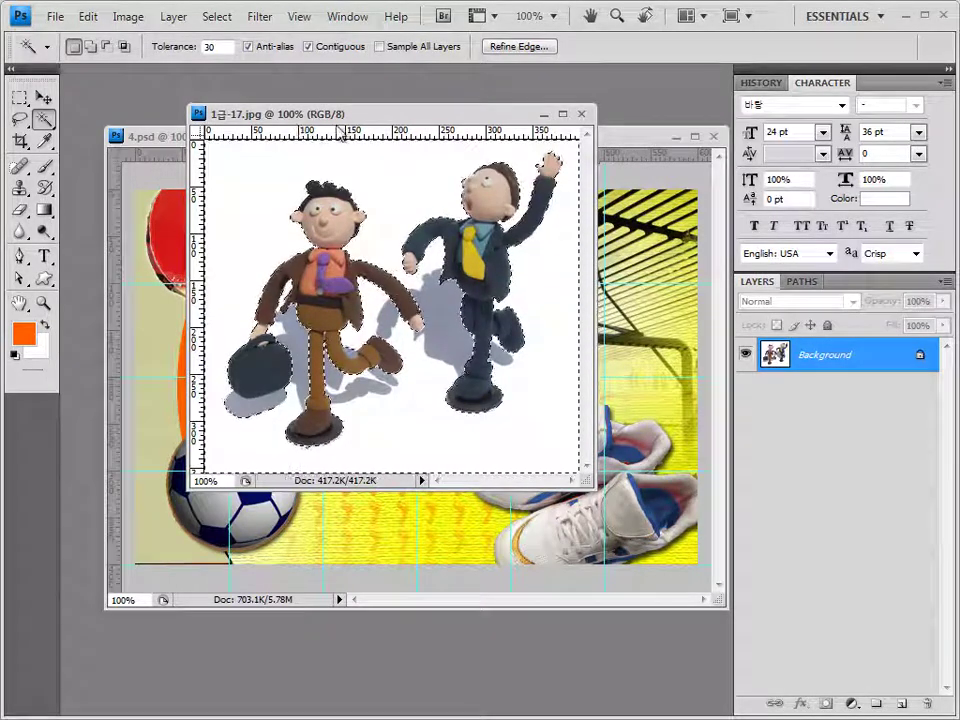
click(217, 16)
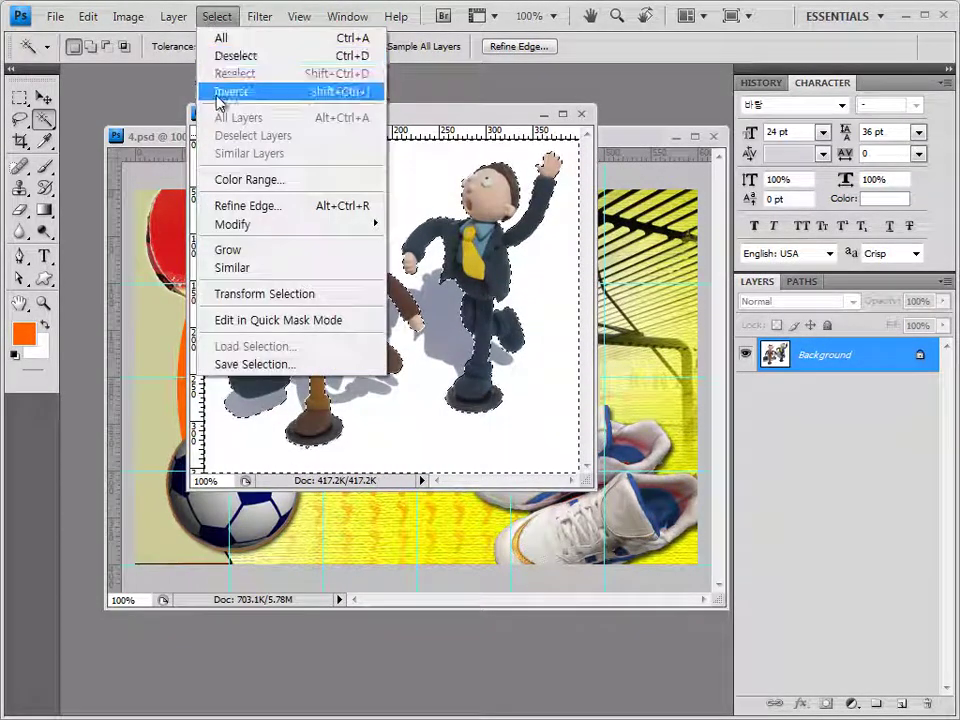
click(220, 91)
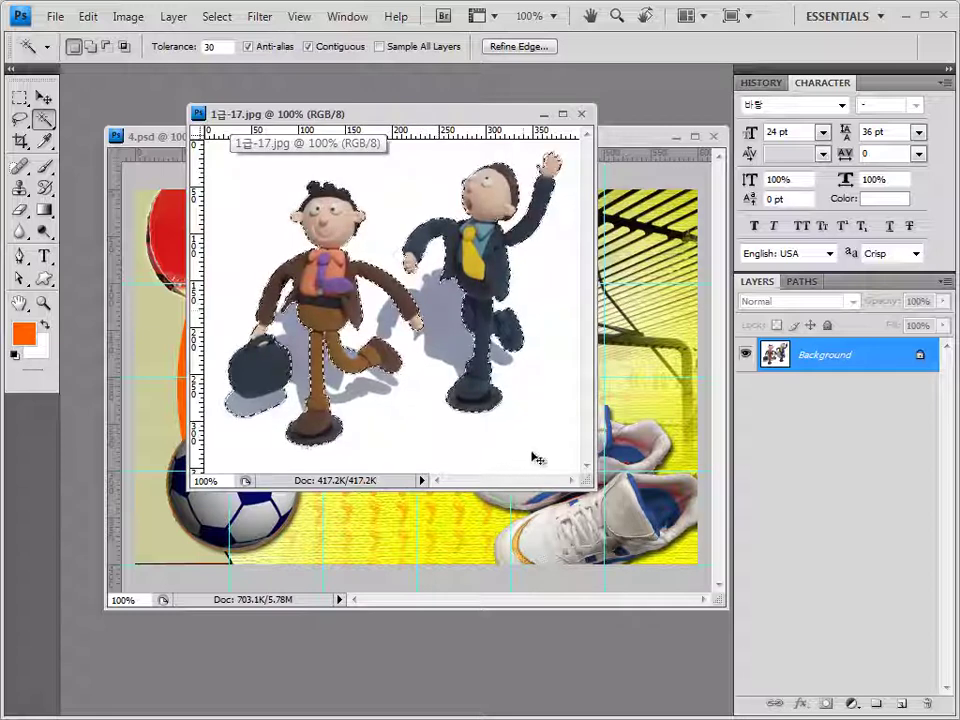
Copy the selected clay figures into 4.psd, close their photo, and place them at the lower centre, scaled to 71.6%.
click(581, 113)
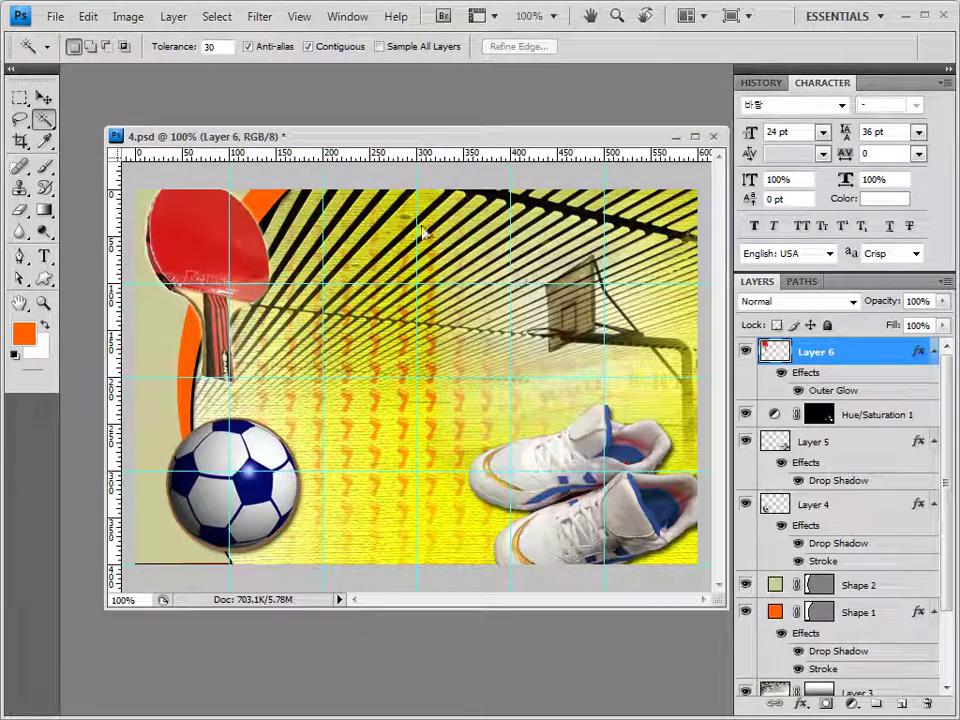
key(ctrl+v)
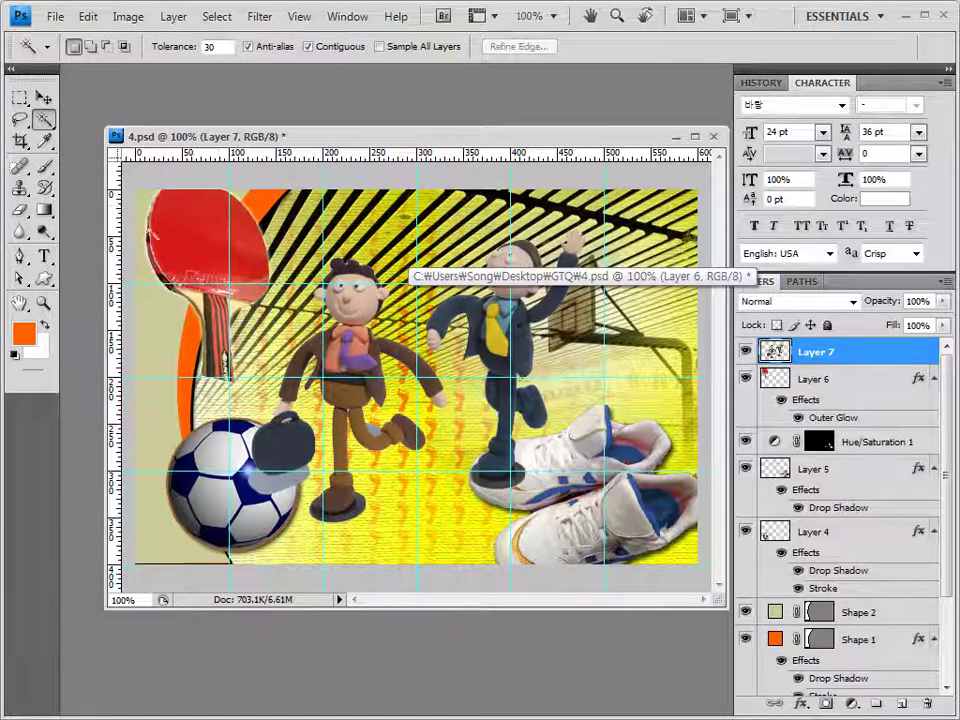
key(ctrl+t)
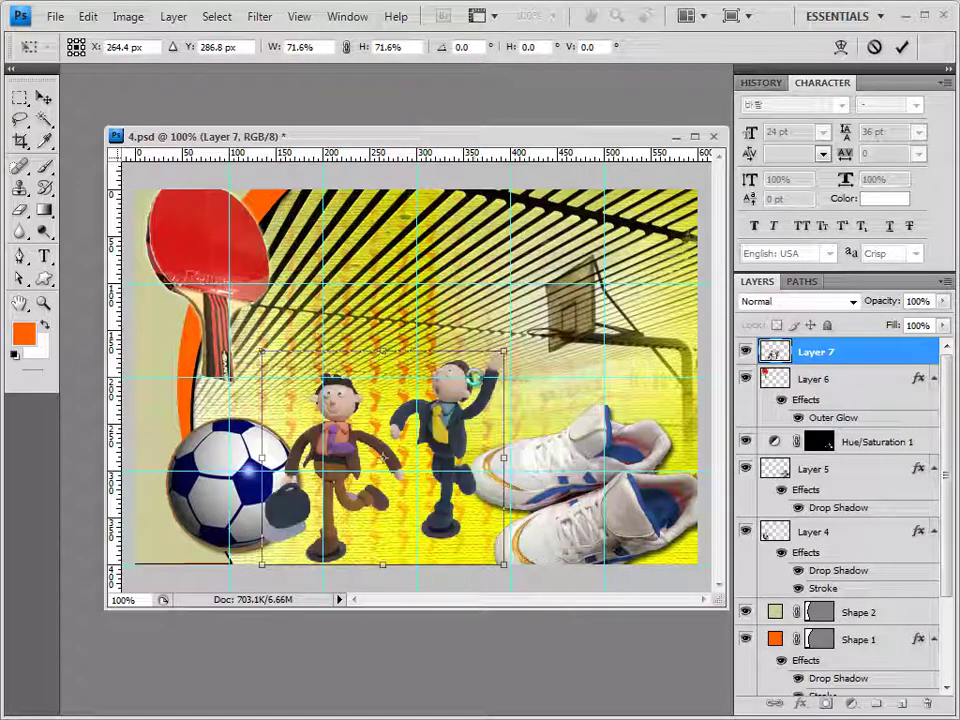
key(Return)
Remove the leftover grey shadows under the briefcase and between the brown figure's legs on Layer 7, using the Quick Selection tool.
key(w)
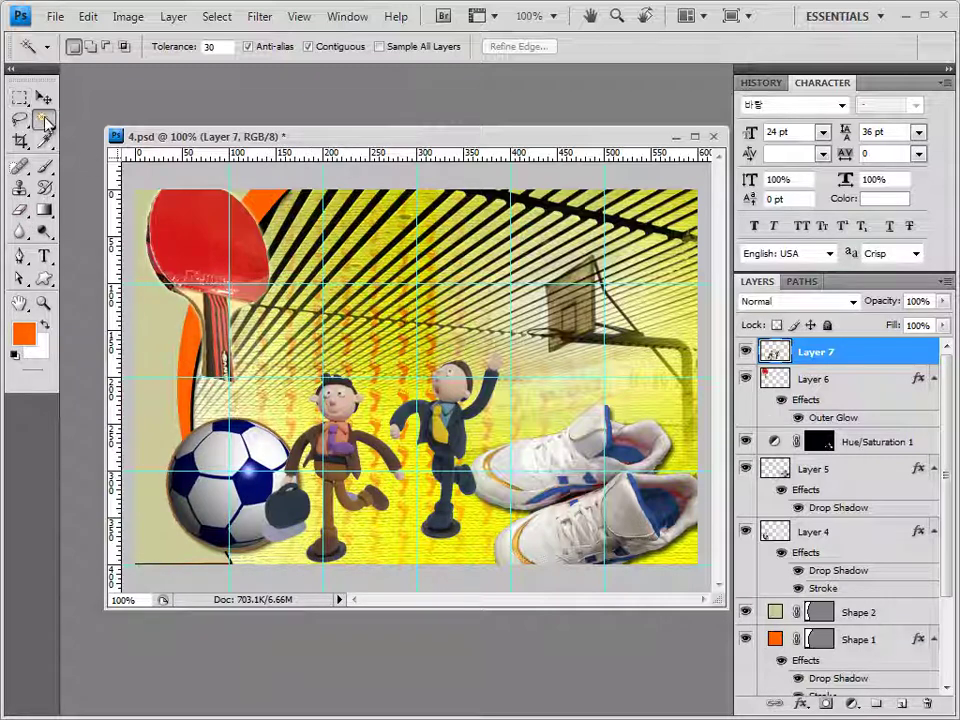
drag(43, 119, 137, 122)
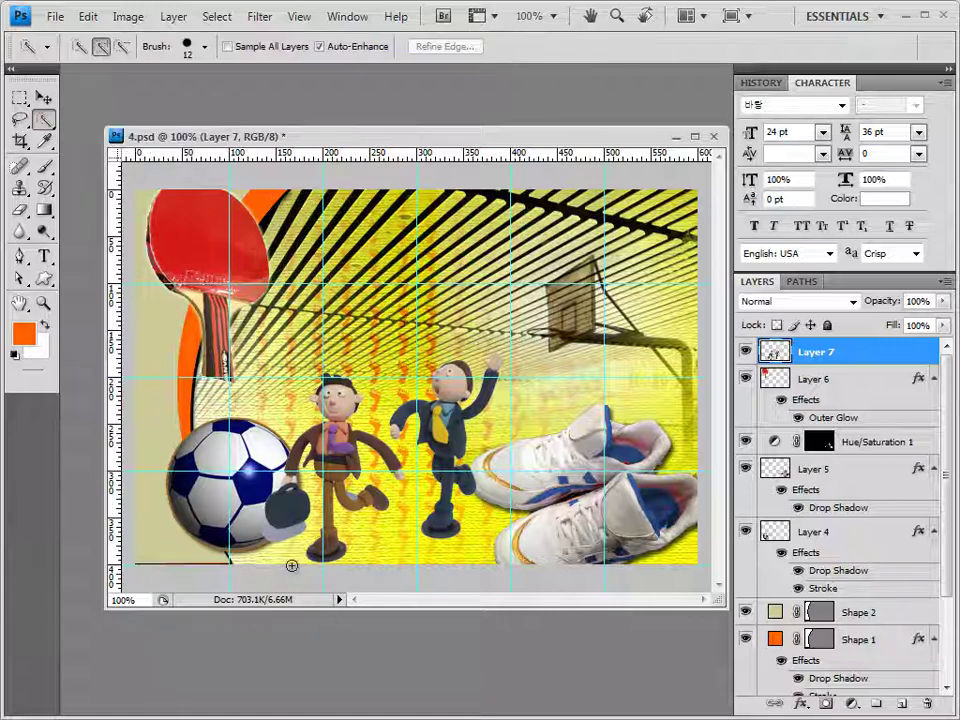
click(288, 548)
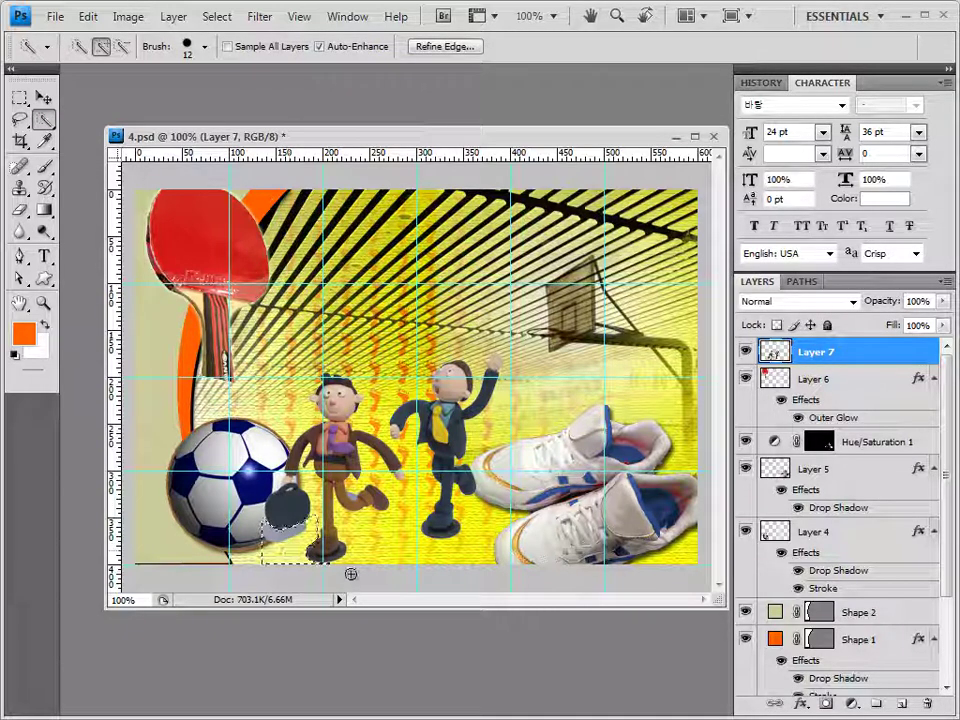
click(350, 488)
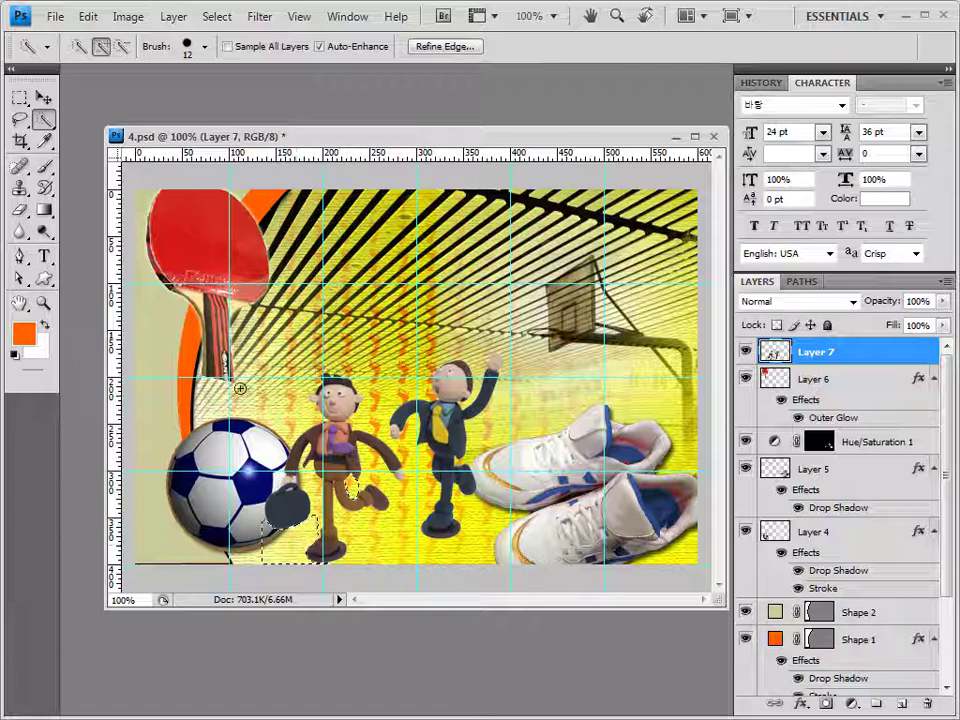
key(ctrl+d)
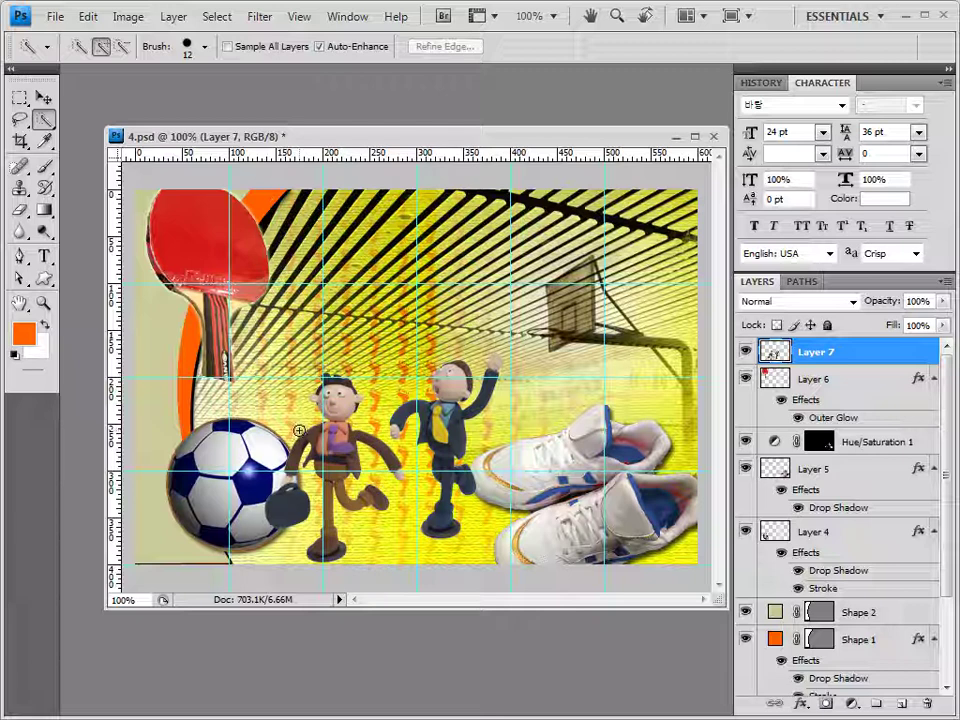
key(v)
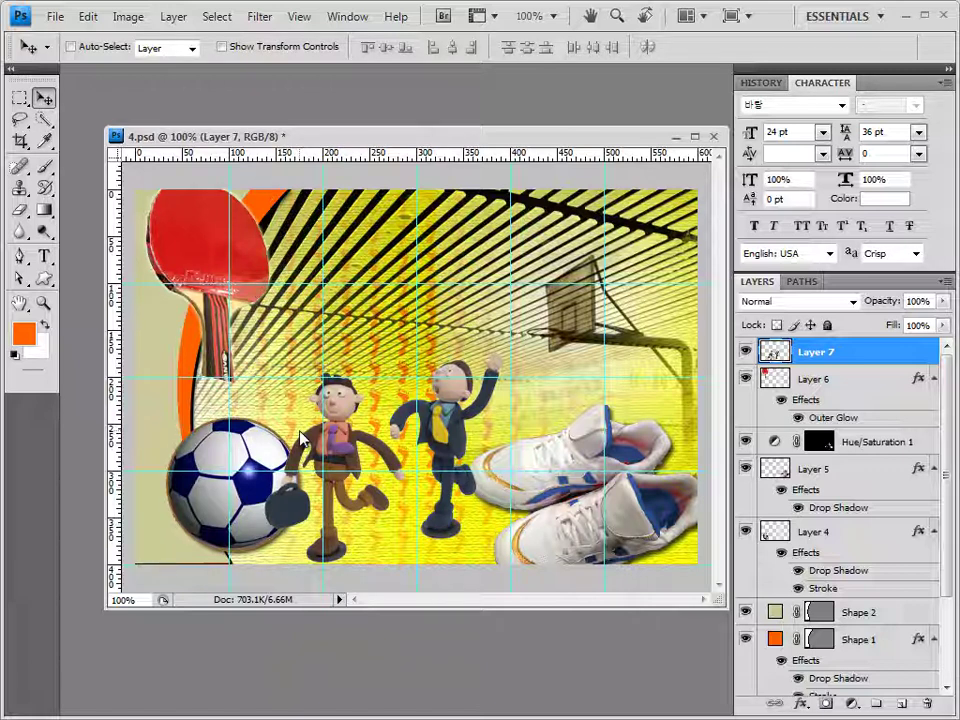
Load the Arrows custom shapes and draw a small orange chevron as a shape layer near the canvas's upper edge, beside the racket.
click(44, 279)
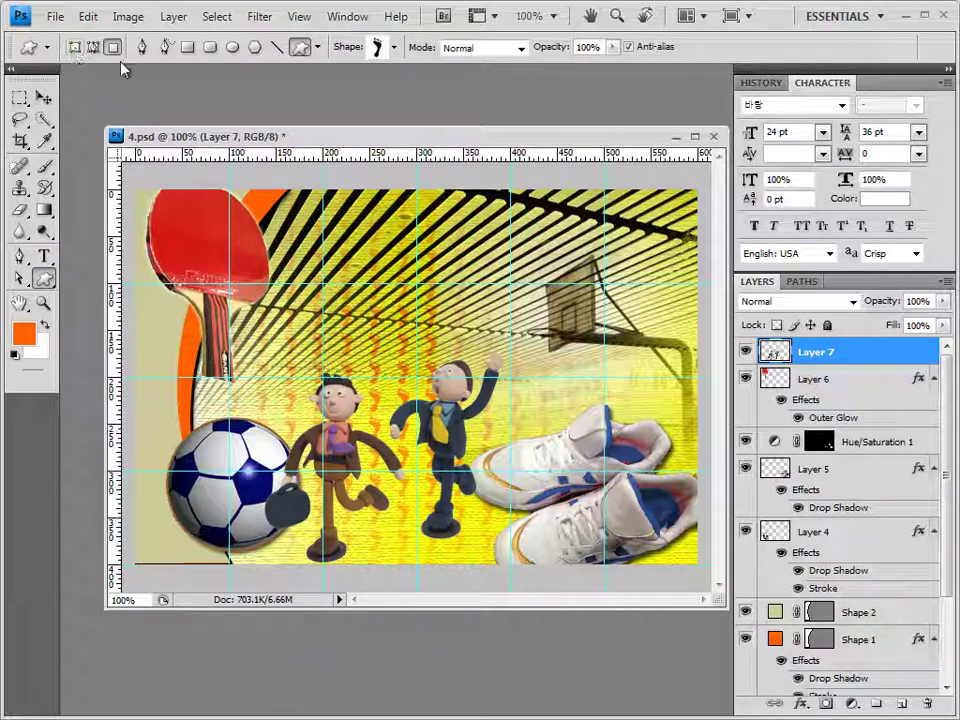
click(75, 48)
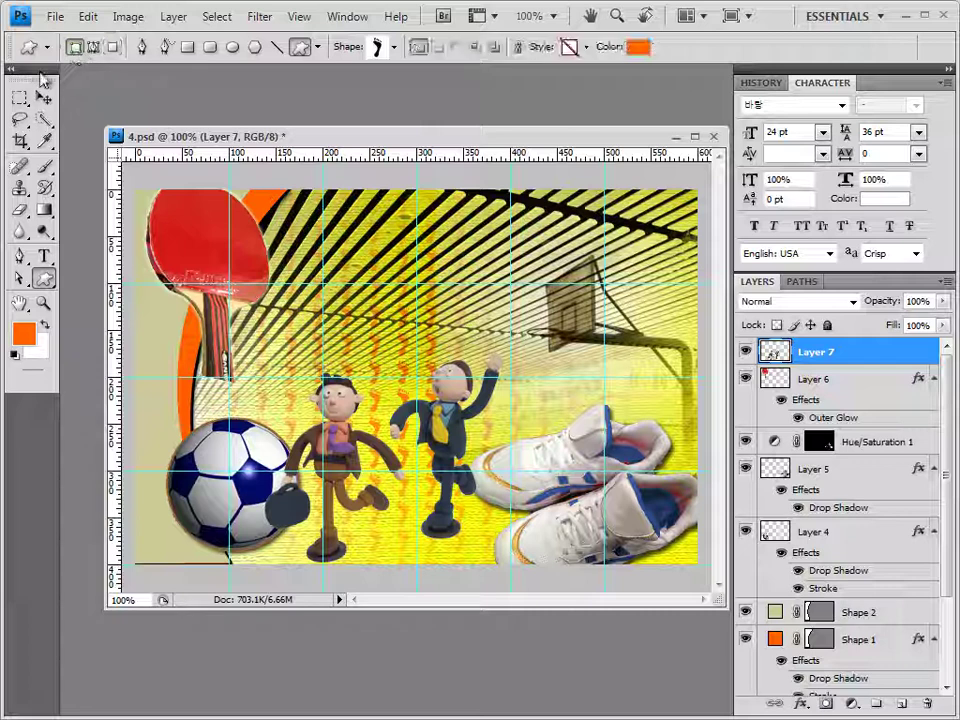
click(396, 48)
click(484, 79)
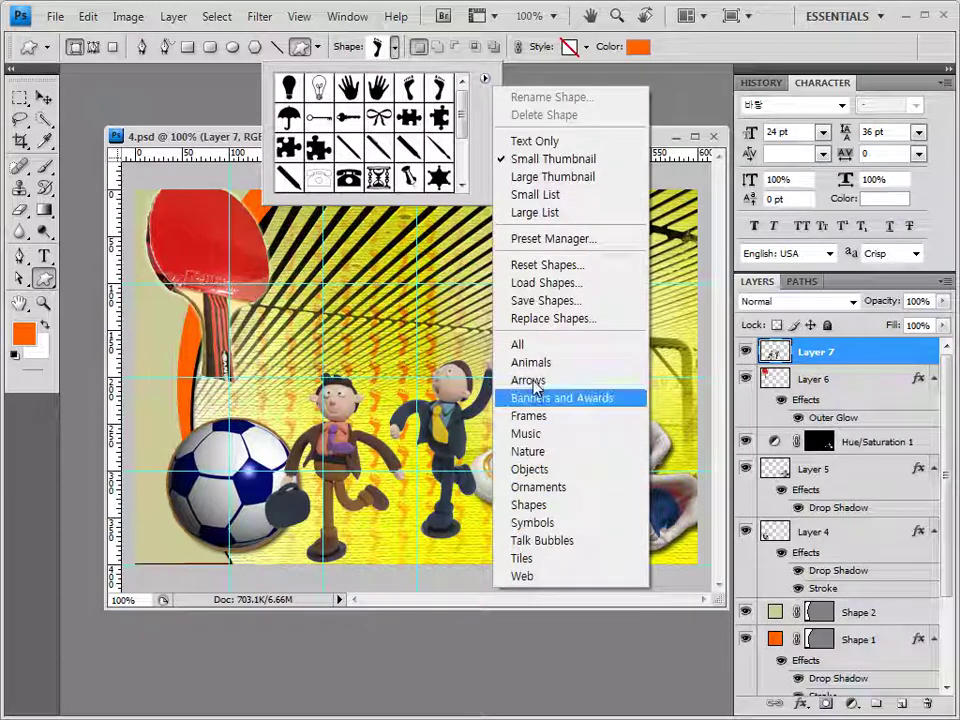
click(533, 381)
click(519, 426)
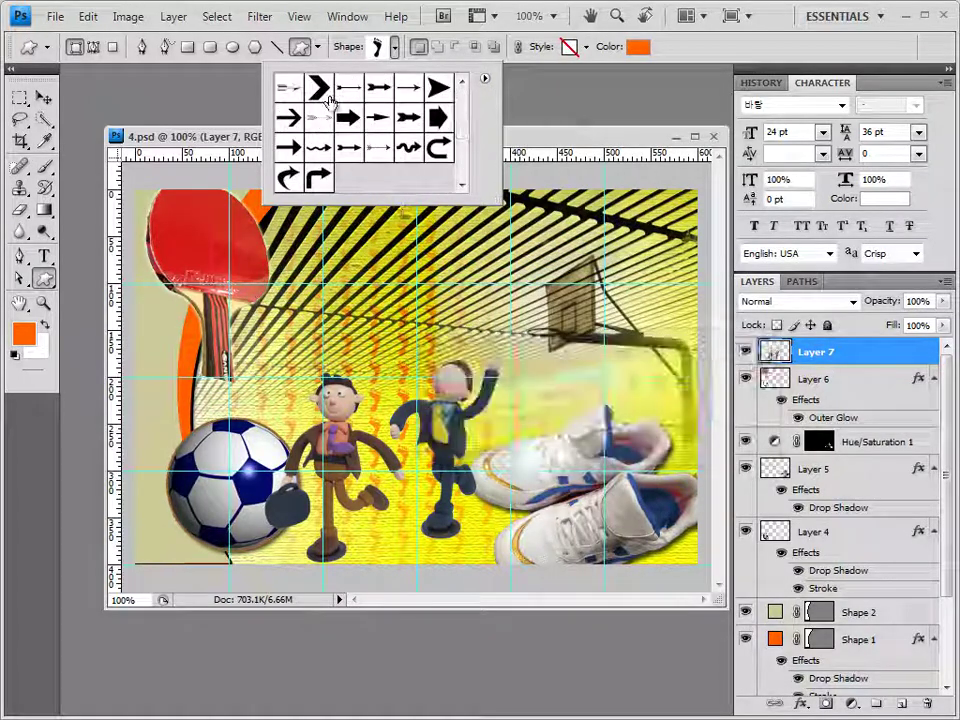
click(327, 94)
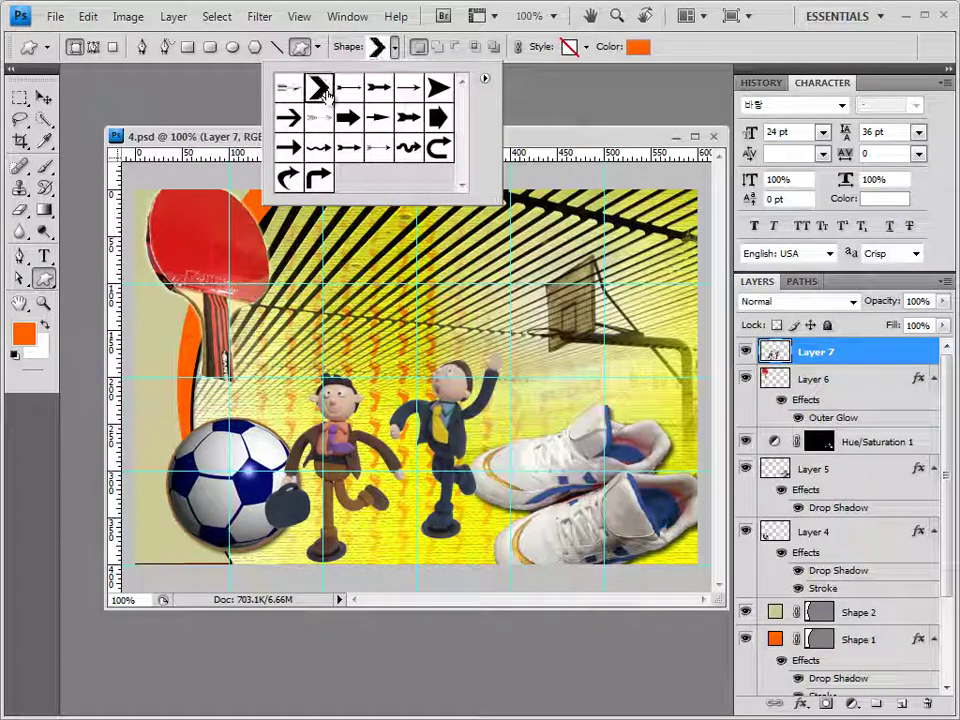
click(561, 139)
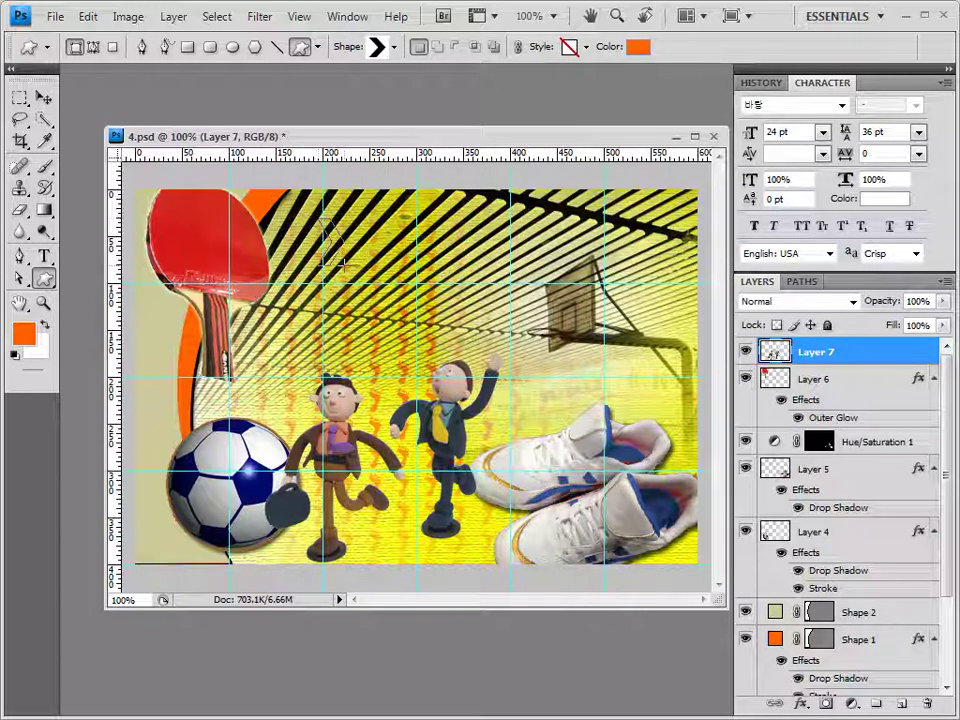
drag(321, 221, 343, 263)
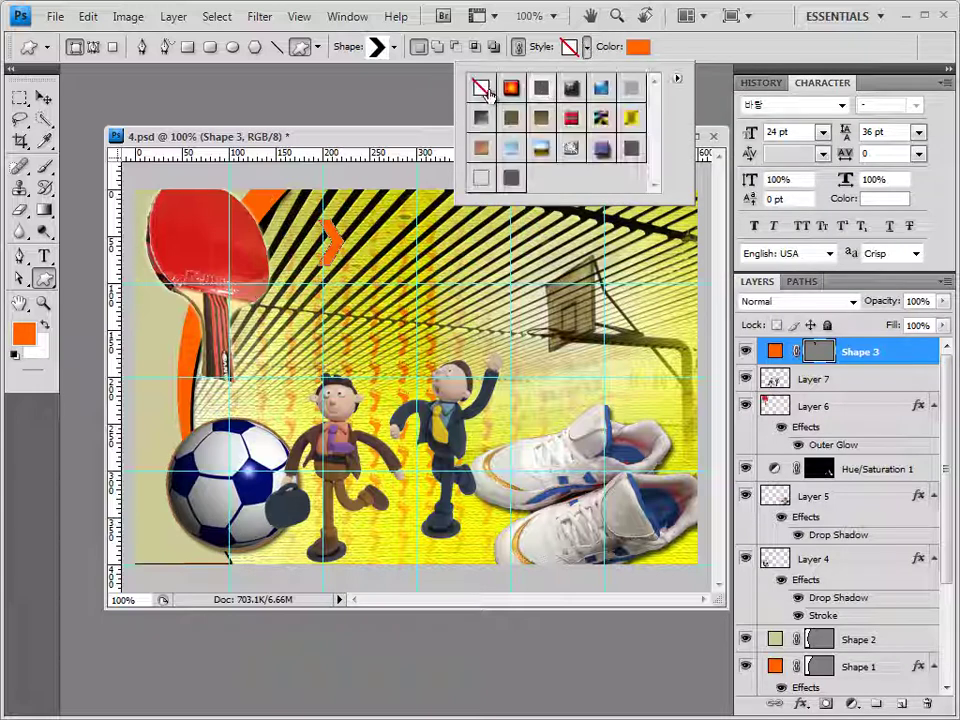
Keep the chevron's fill at #ff6000 and add a Bevel and Emboss with the default settings to Shape 3.
click(638, 46)
click(572, 516)
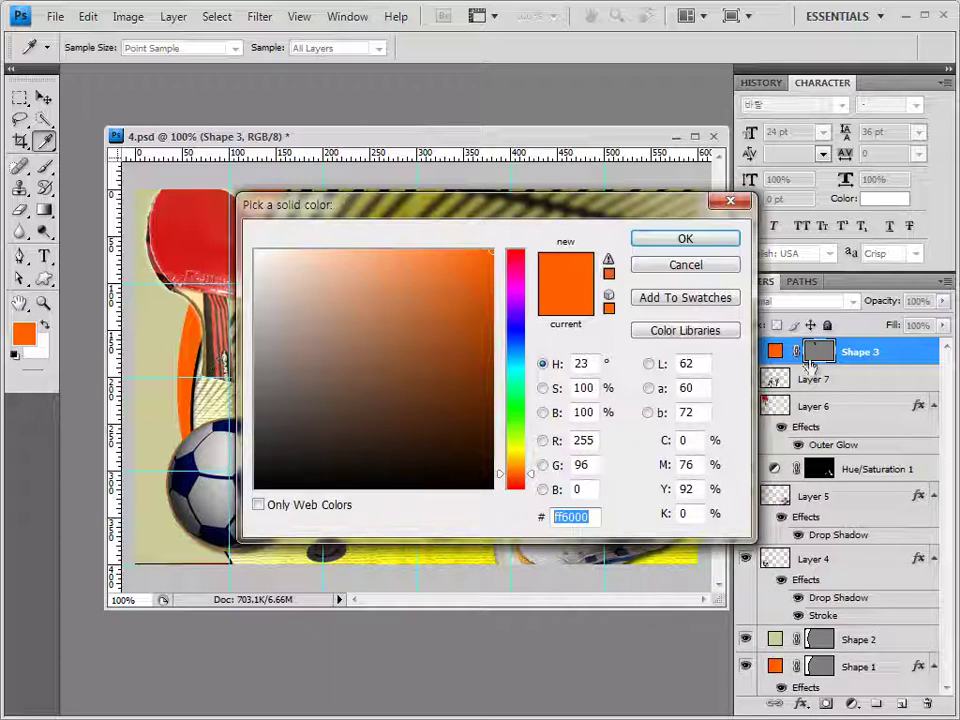
click(728, 242)
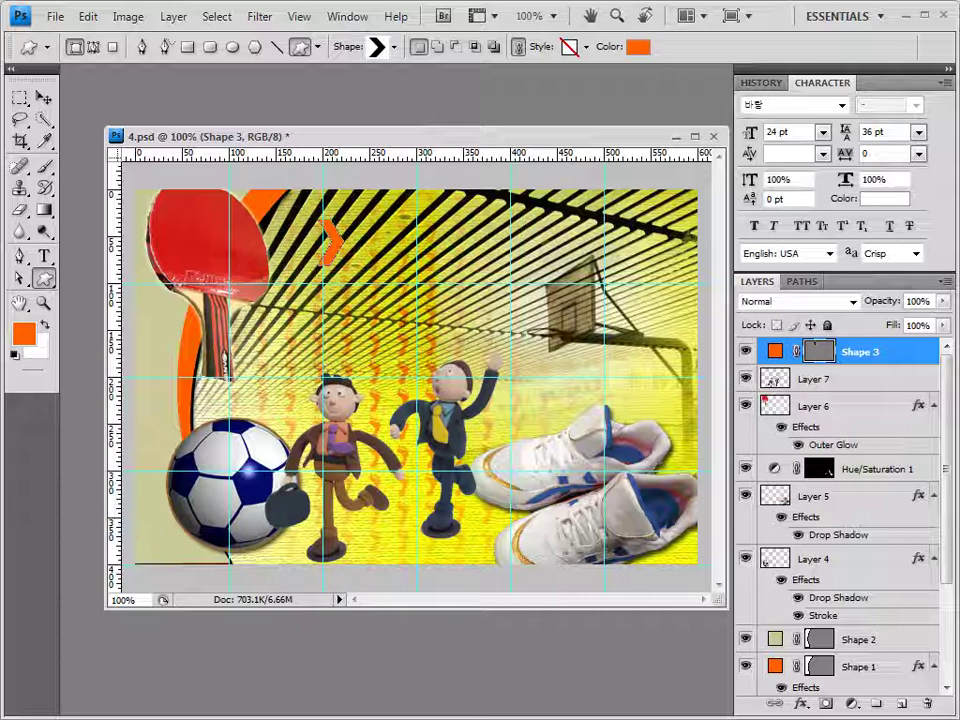
click(801, 703)
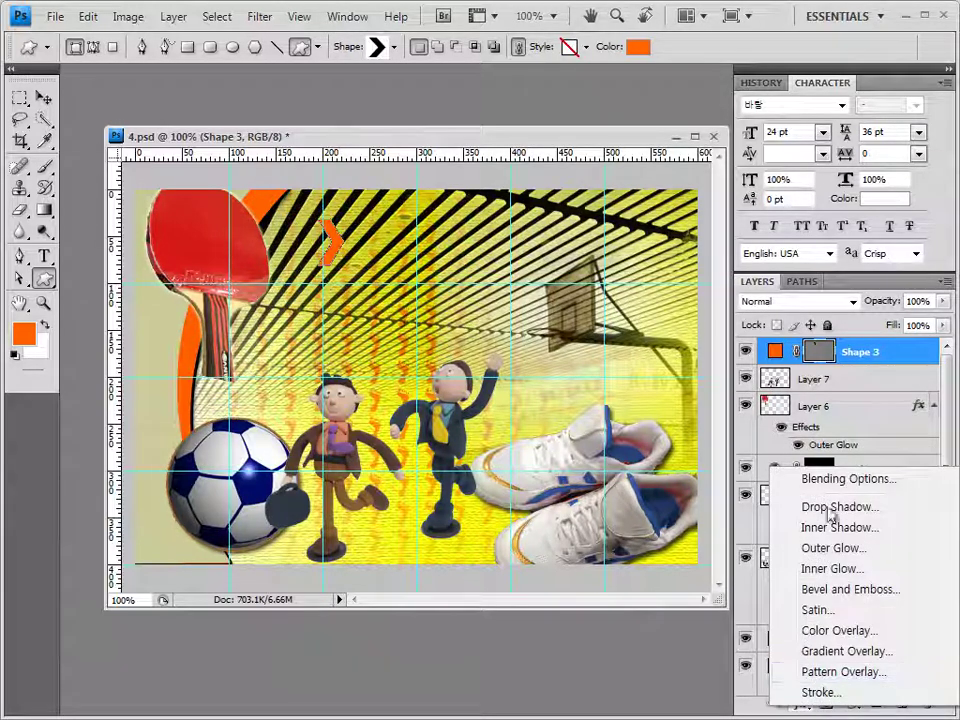
click(850, 589)
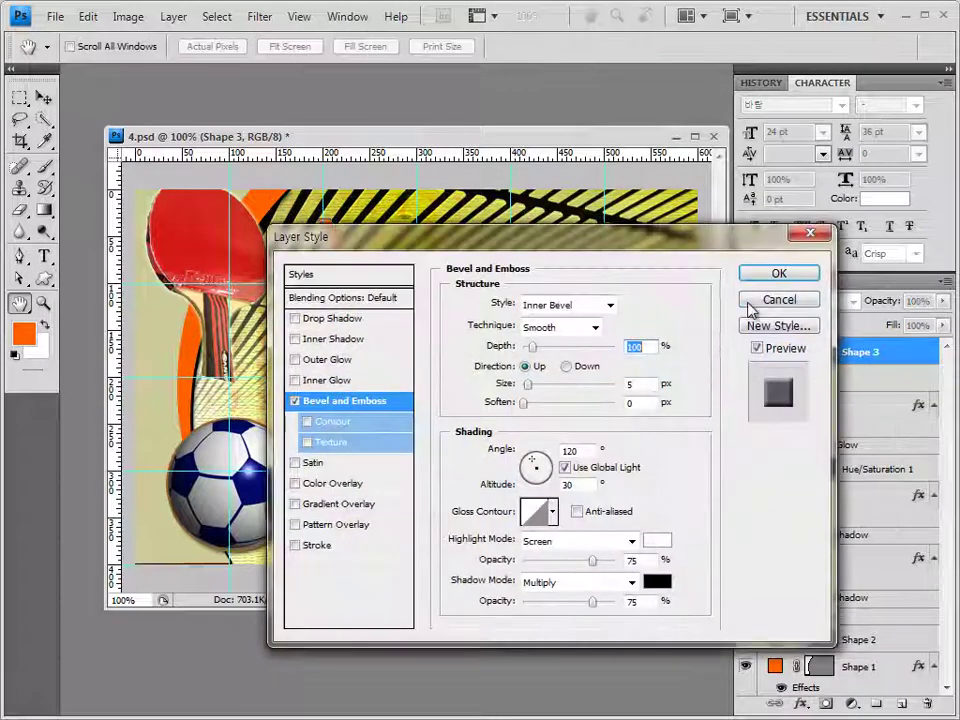
click(781, 273)
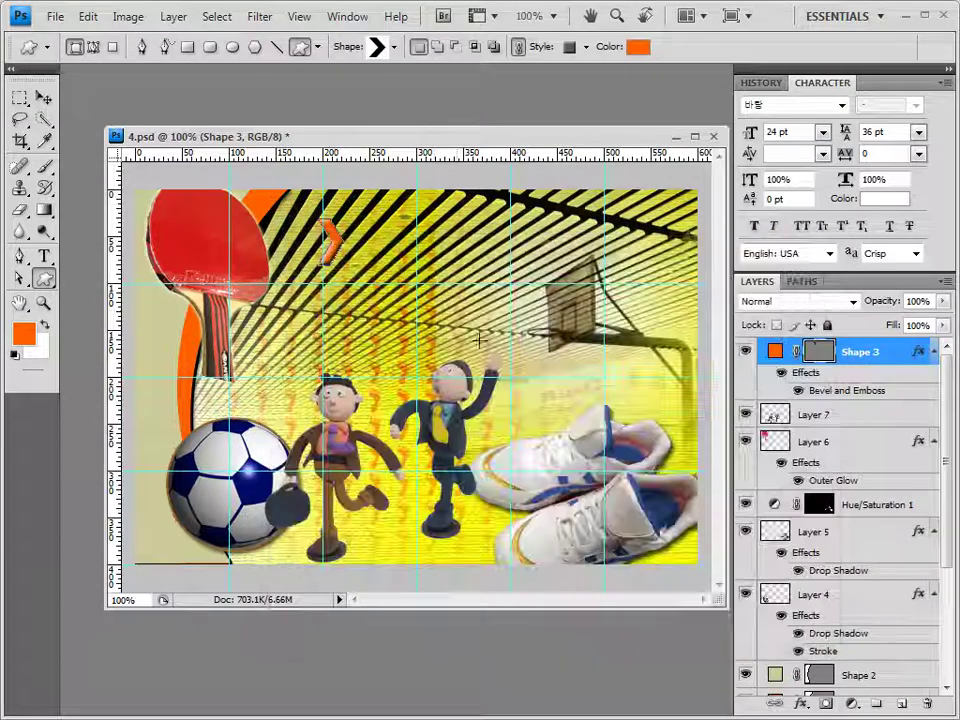
Shrink the chevron, move it closer to the racket at X 176.5 px, Y 50.0 px, and duplicate it twice along the same row.
click(43, 97)
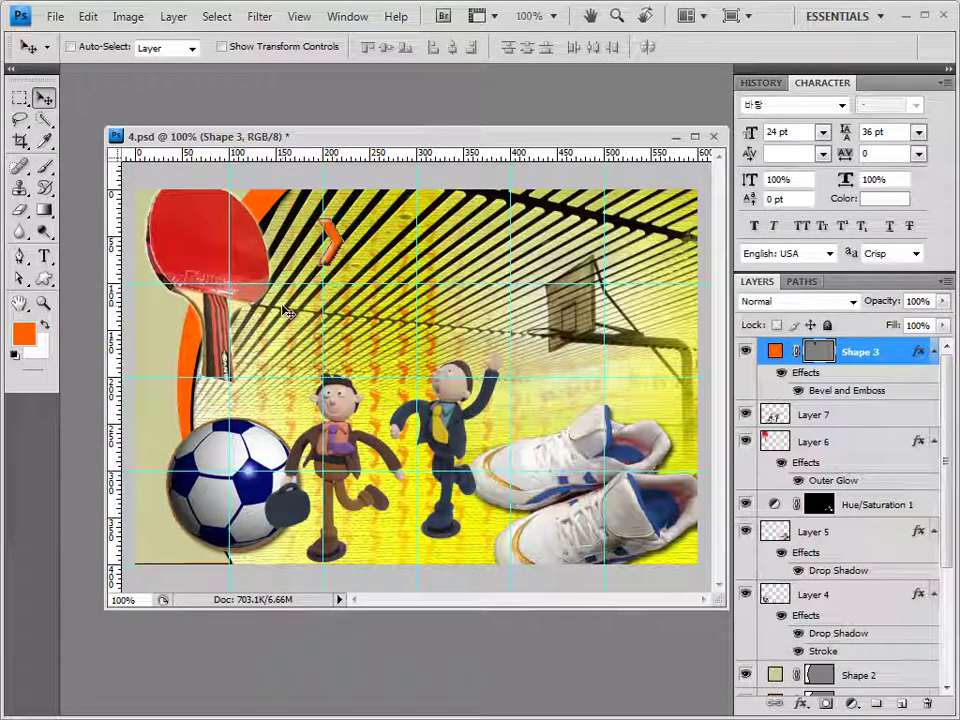
key(ctrl+t)
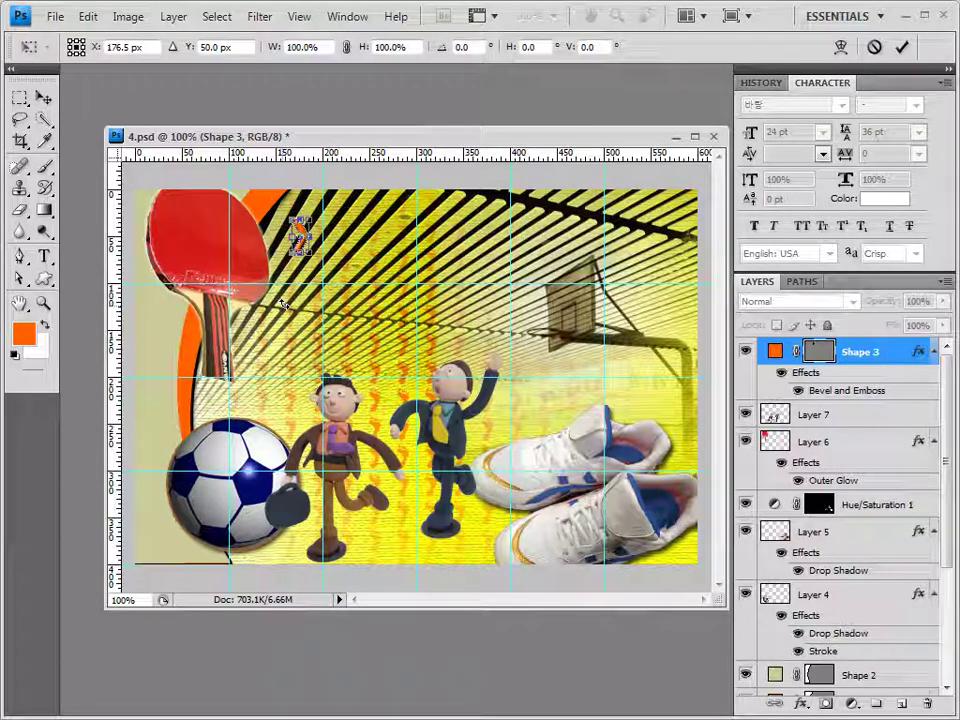
key(Return)
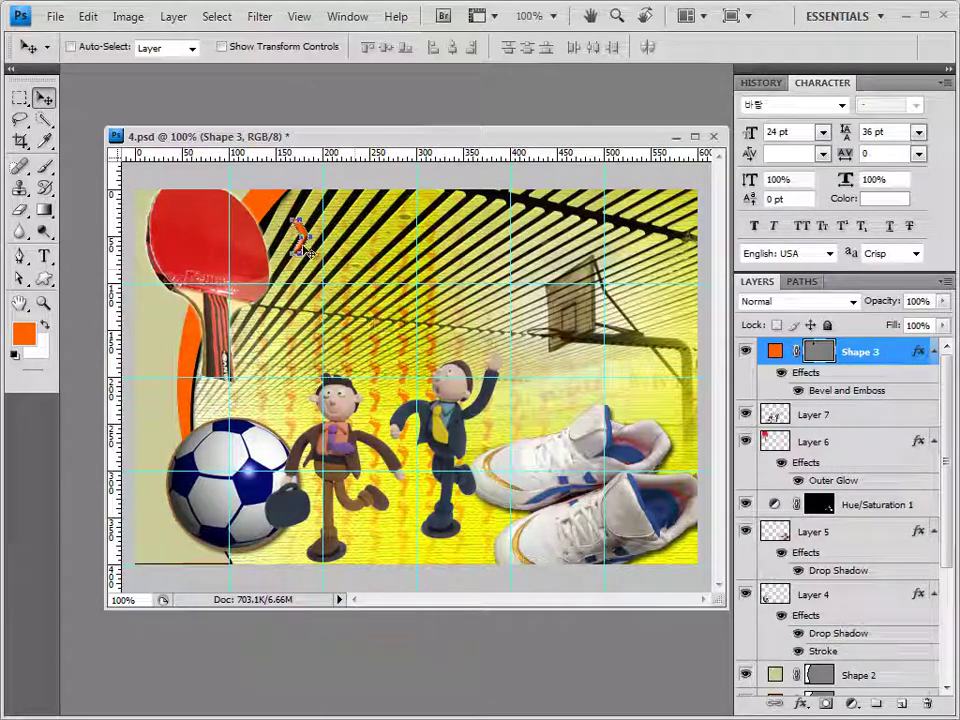
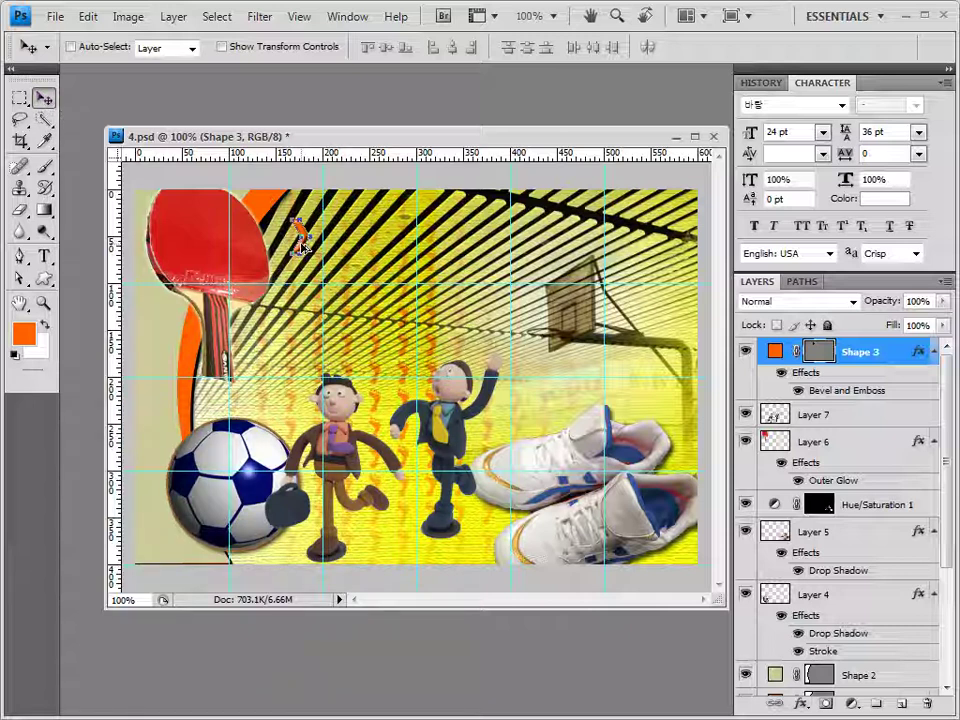
drag(303, 245, 424, 231)
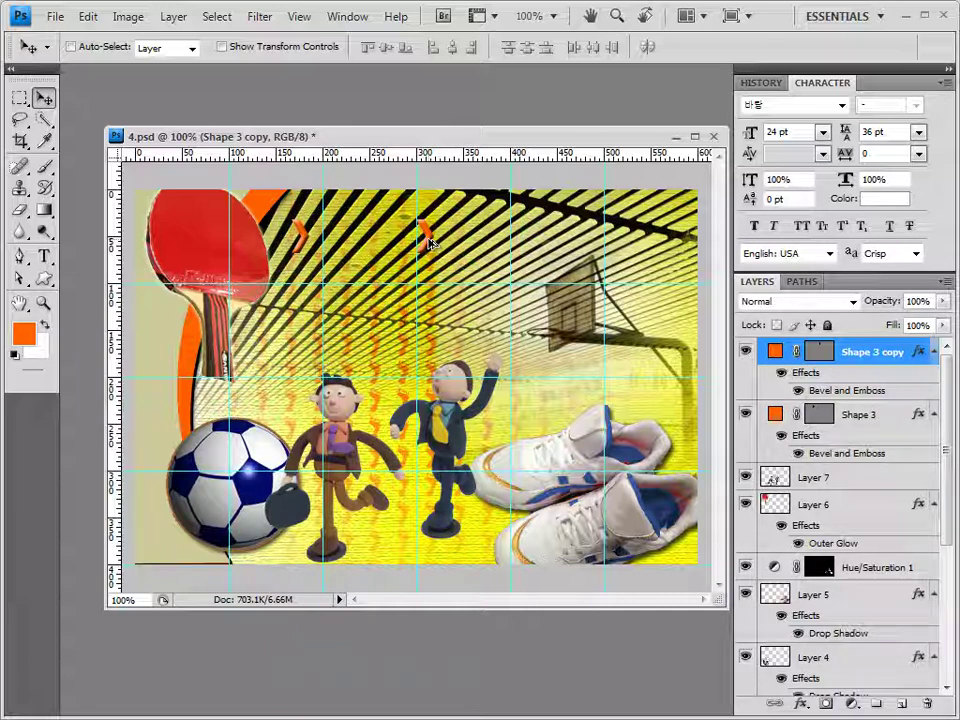
drag(430, 242, 551, 237)
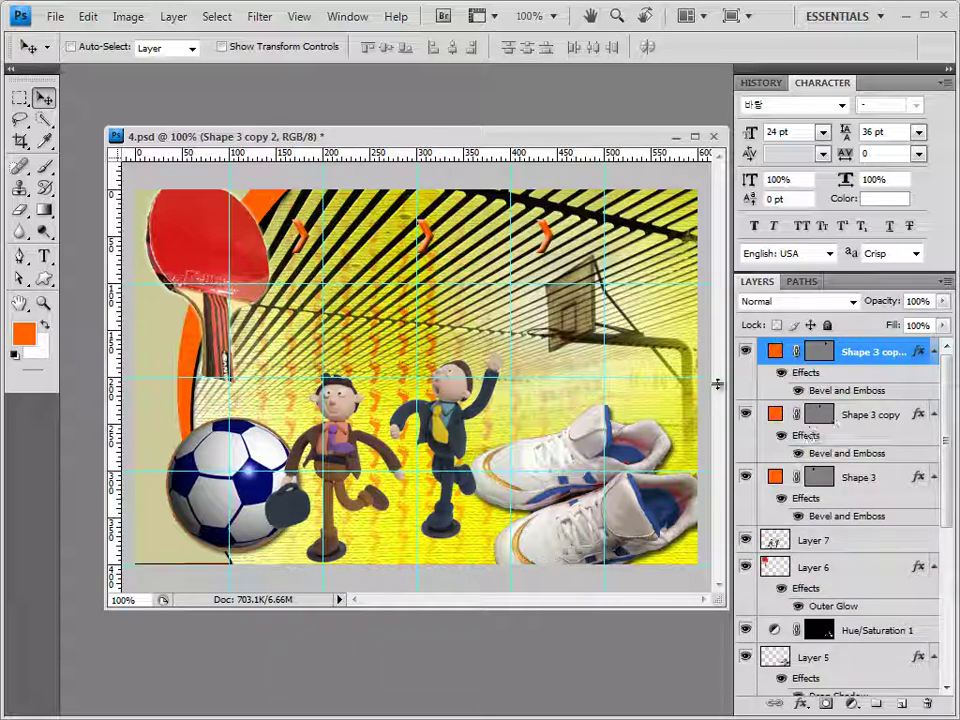
Set the fill colour of the middle chevron, Shape 3 copy, to #ff9c00.
click(887, 482)
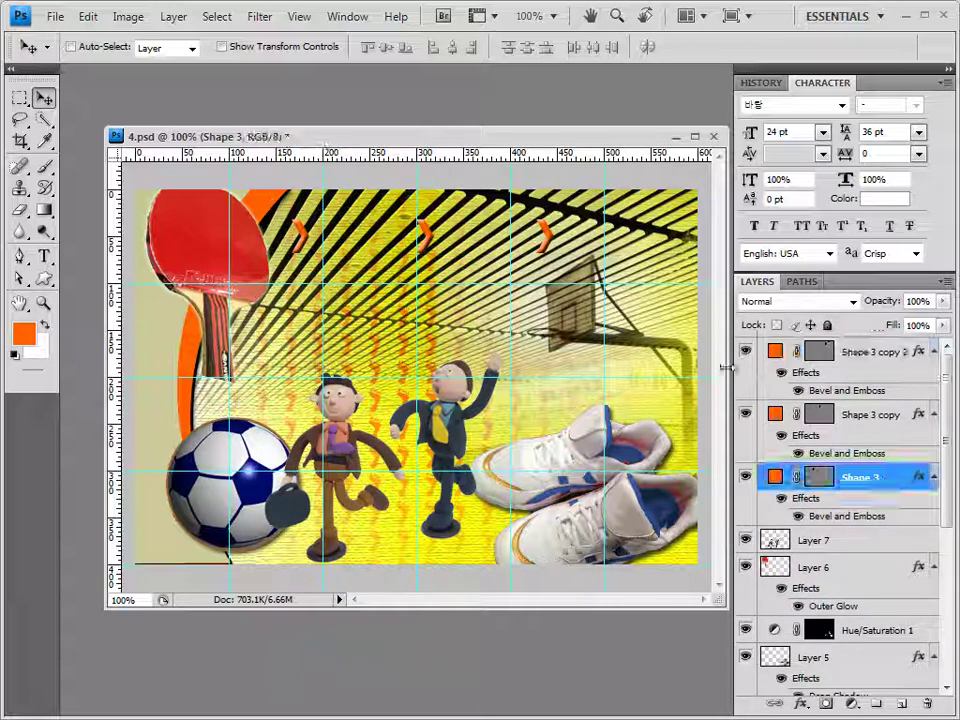
click(872, 420)
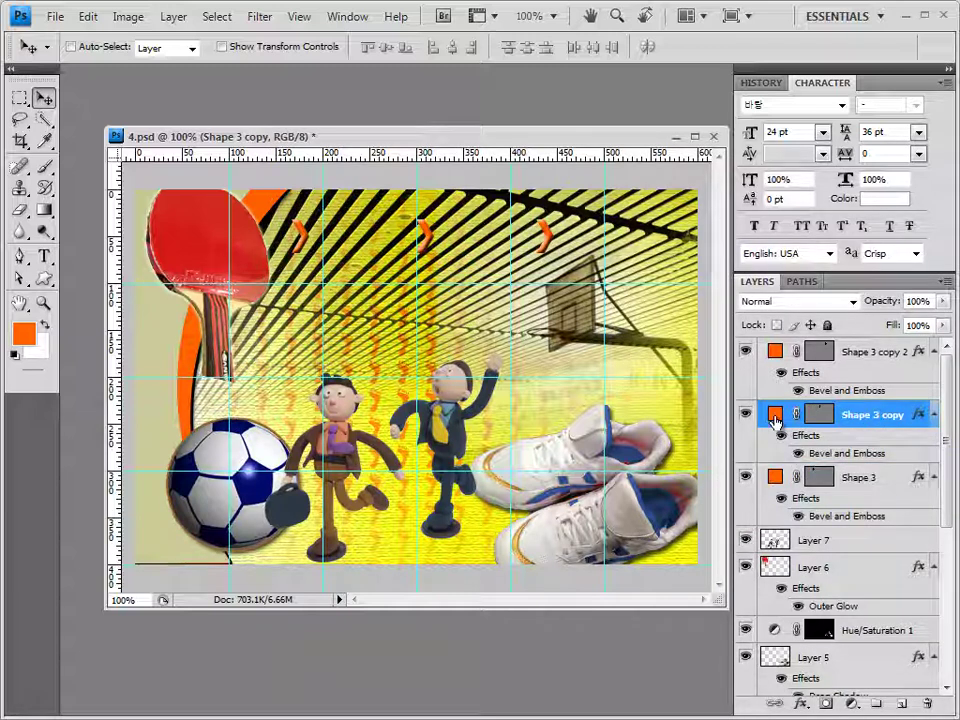
double_click(776, 418)
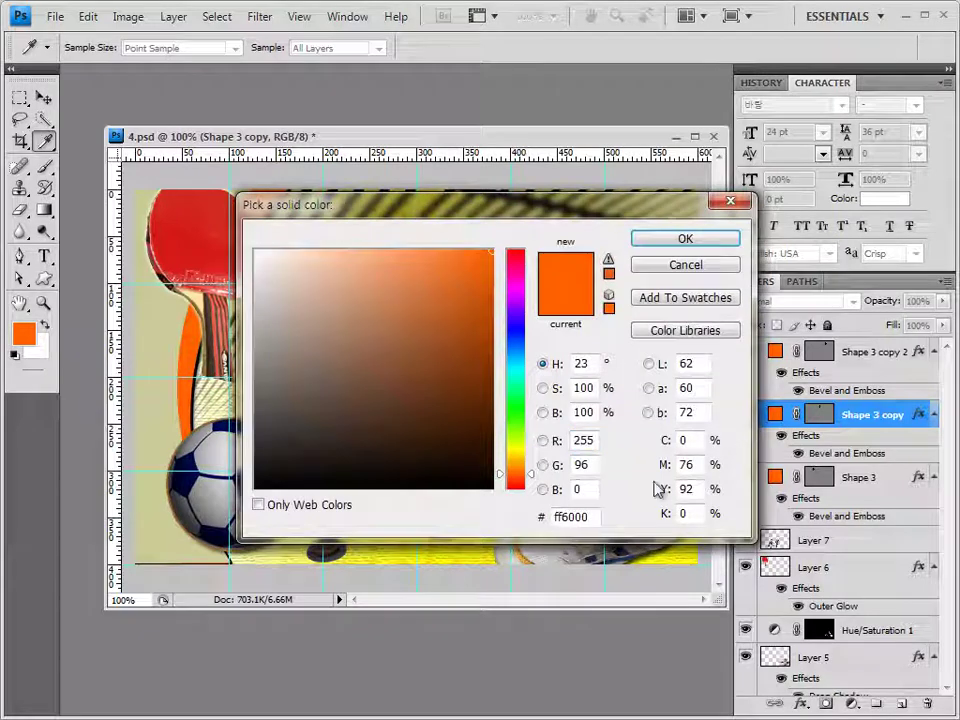
double_click(567, 516)
text(ff9c00)
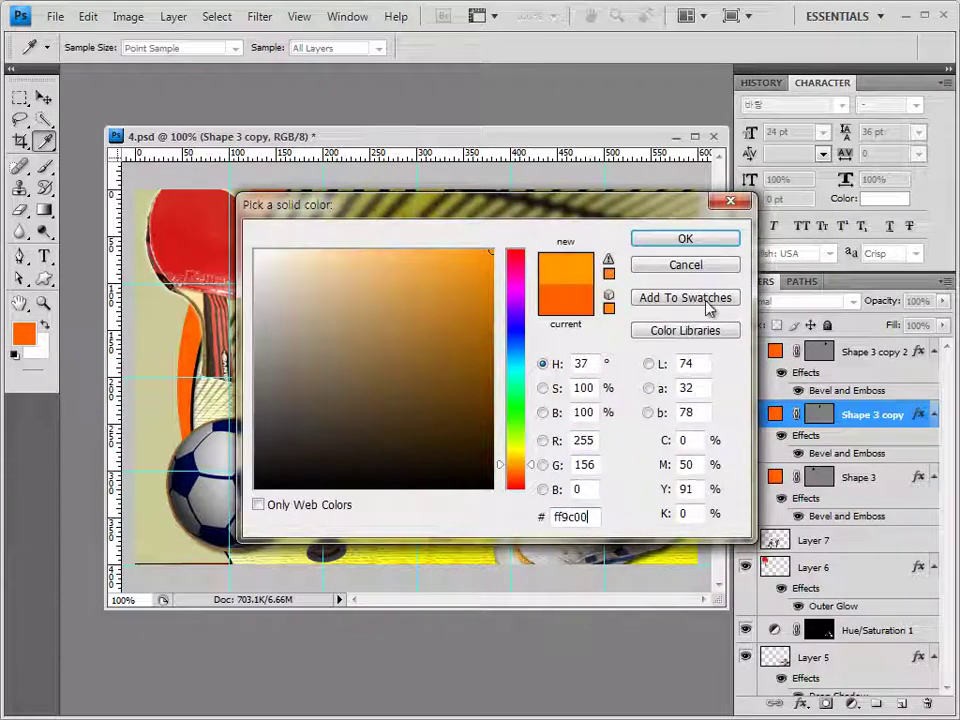
click(688, 241)
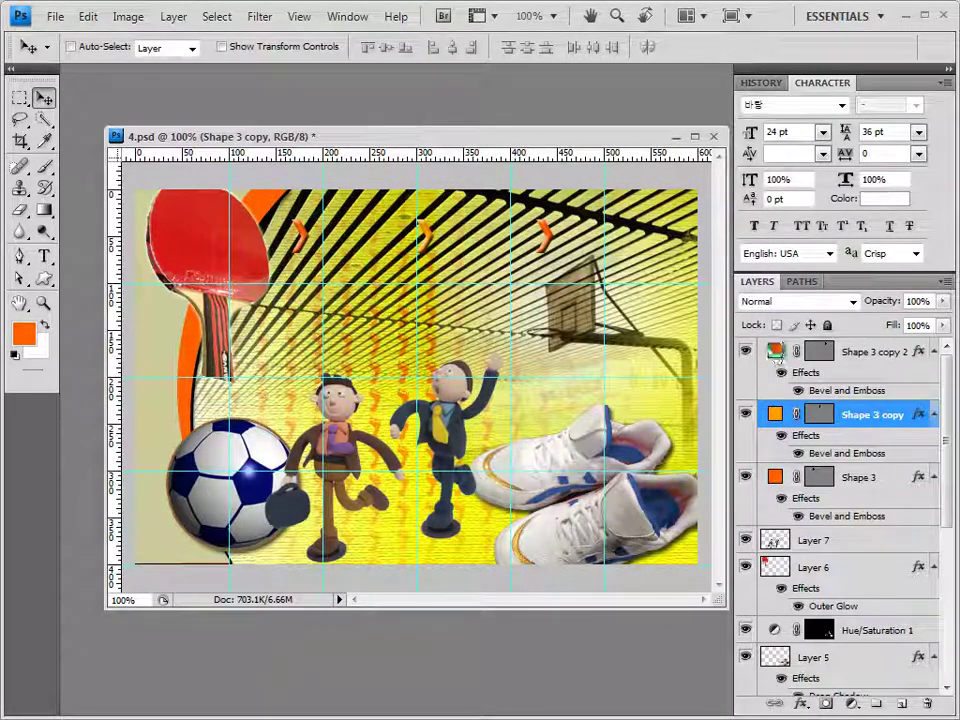
Set the fill colour of the chevron nearest the basketball hoop, Shape 3 copy 2, to #ffc600.
double_click(776, 352)
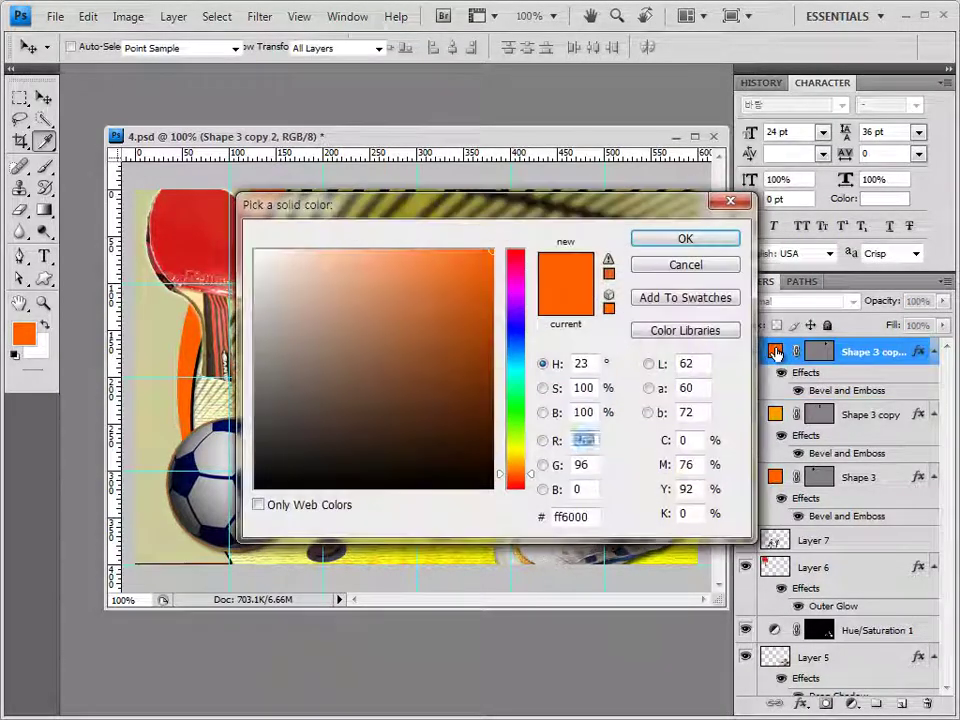
double_click(588, 516)
text(ffc600)
click(700, 240)
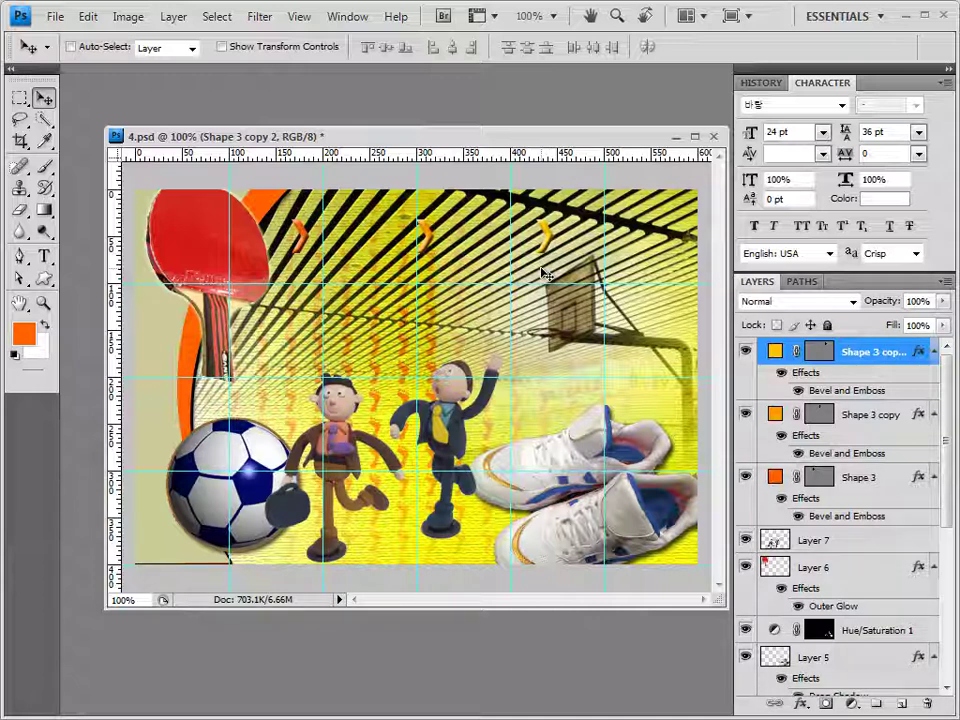
Replace the custom shapes with the Symbols set and draw a small bicycle shape layer over the lower part of the soccer ball.
click(45, 279)
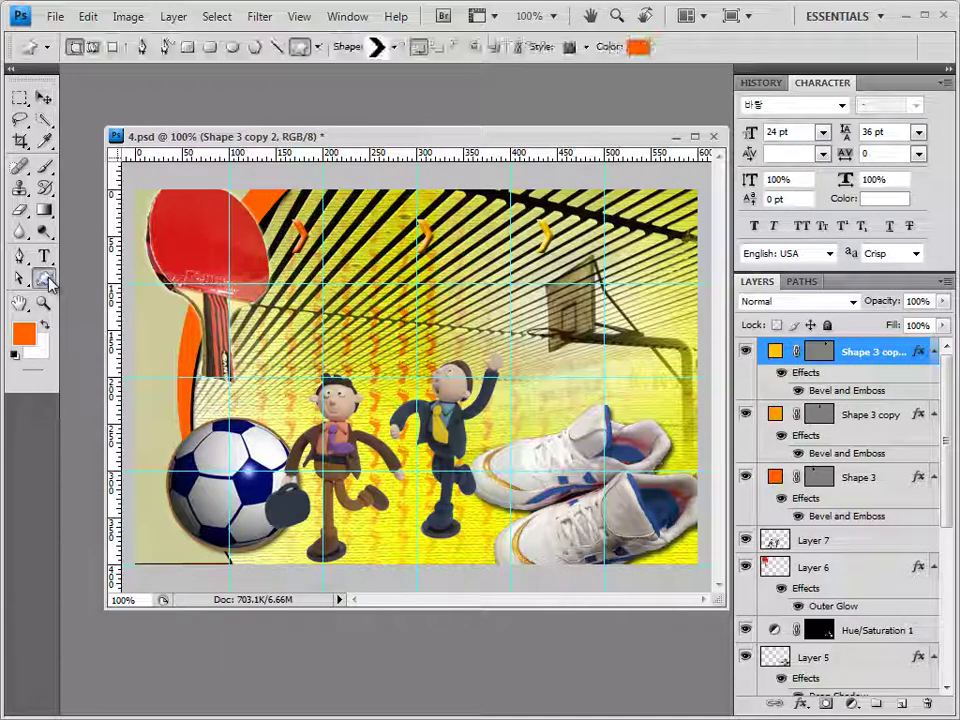
click(395, 47)
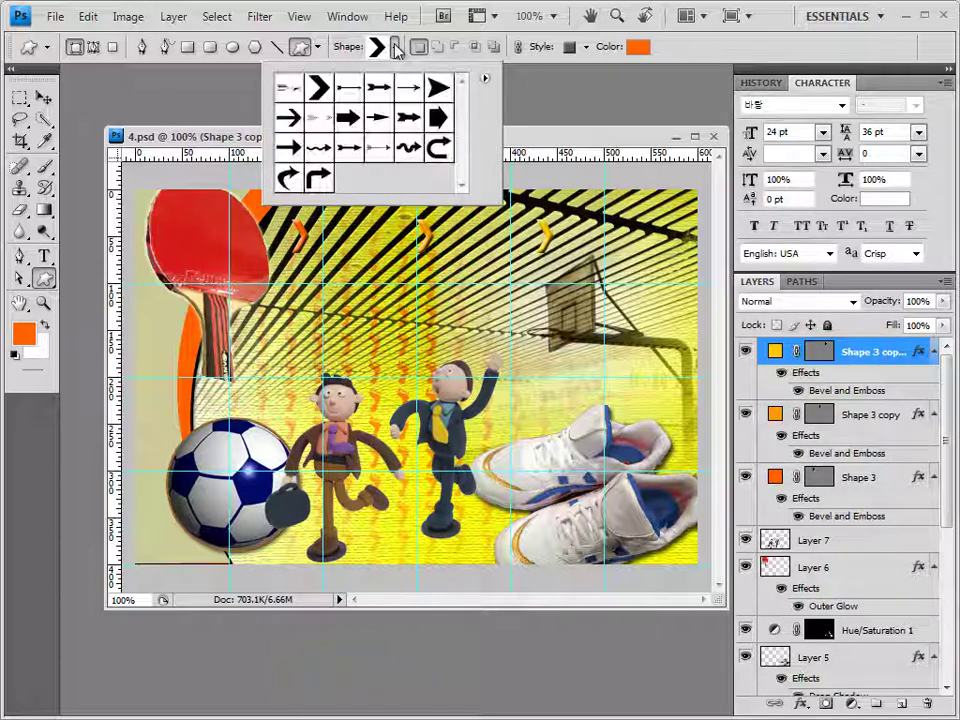
click(485, 78)
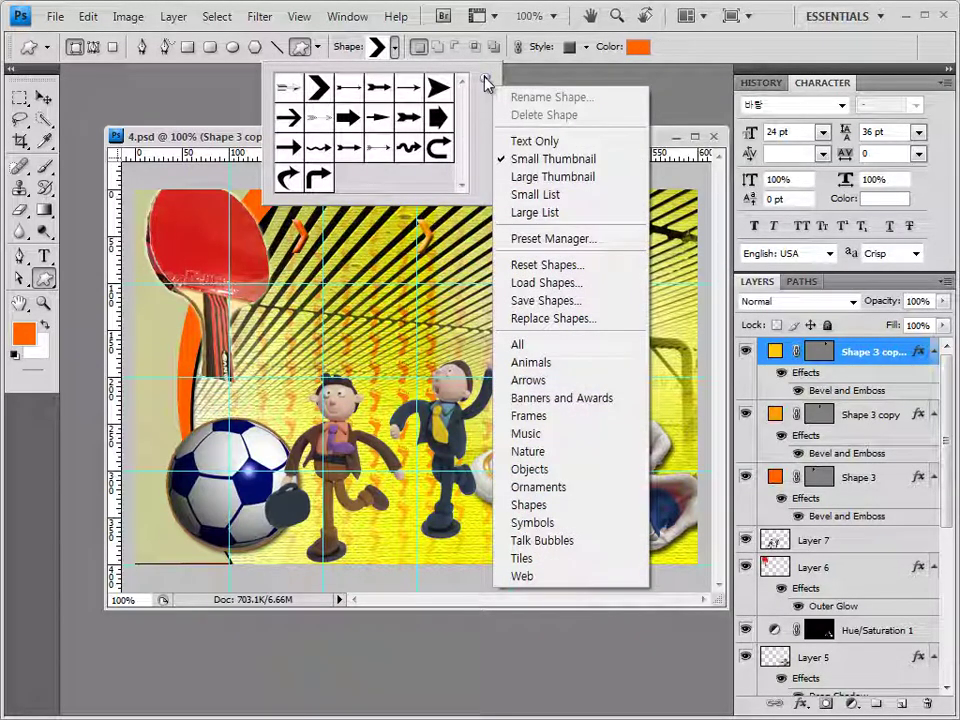
click(532, 522)
key(Return)
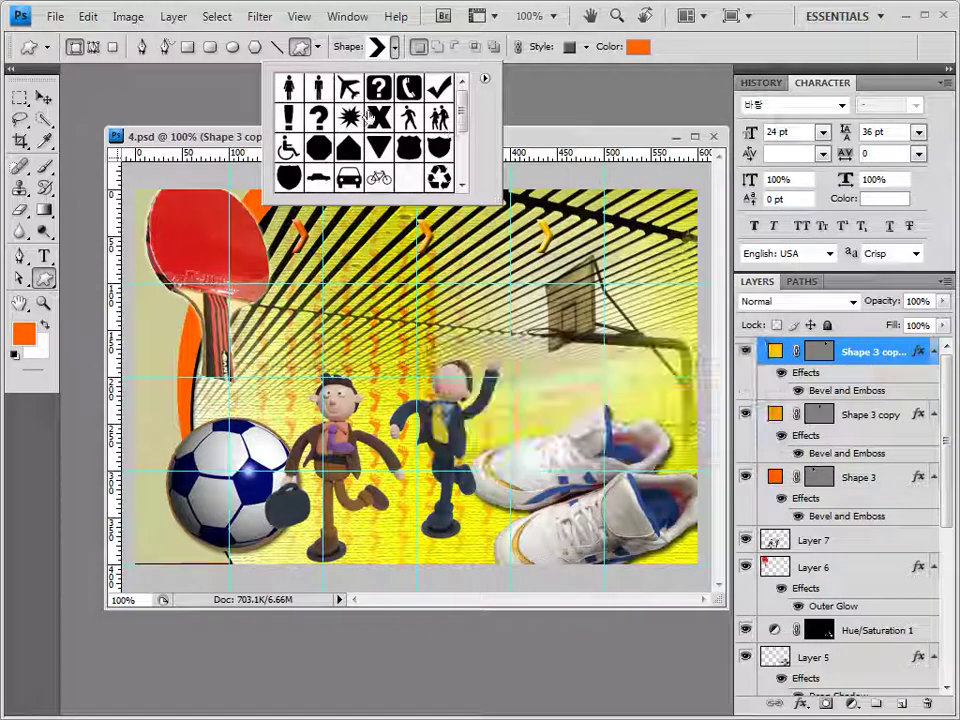
click(379, 178)
click(252, 143)
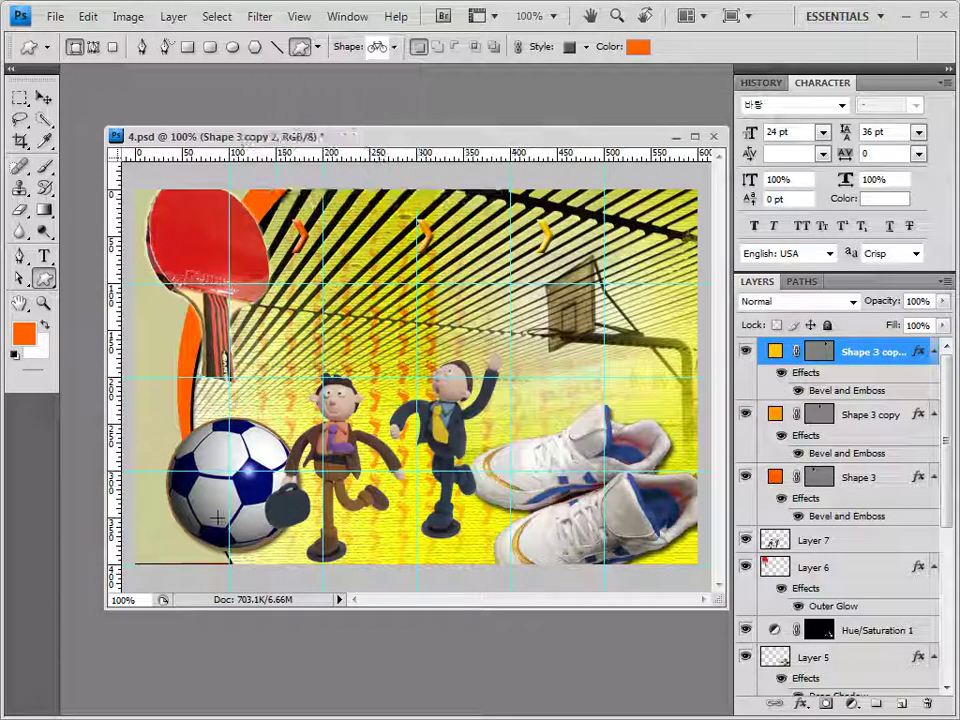
drag(154, 514, 222, 565)
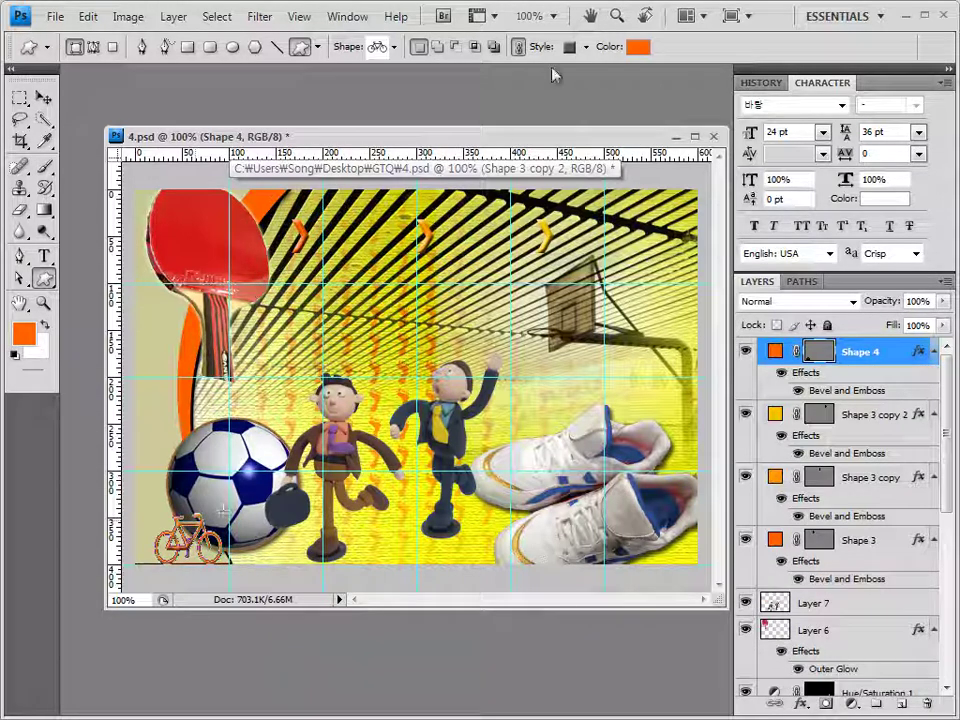
Clear the inherited layer style from the bicycle and set its fill colour to white, #ffffff.
click(586, 47)
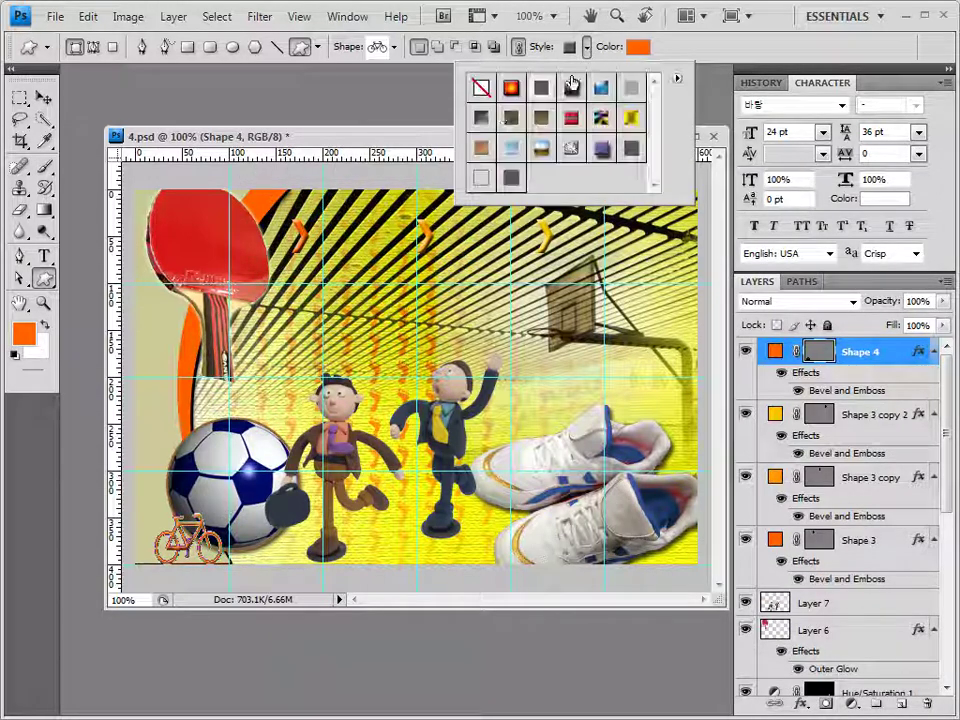
click(481, 89)
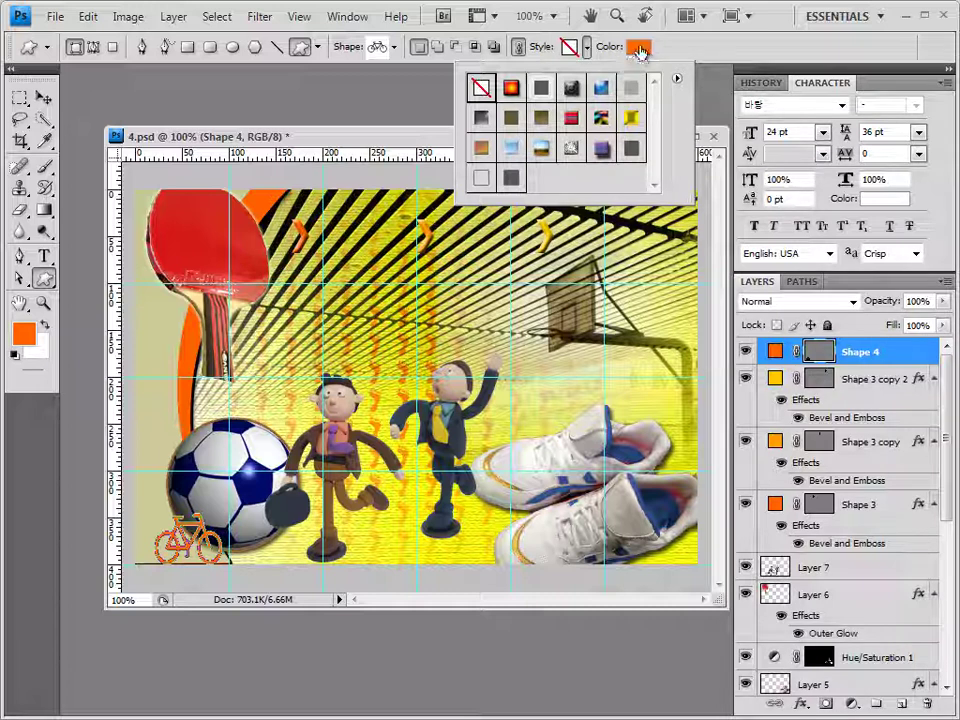
click(636, 47)
click(256, 251)
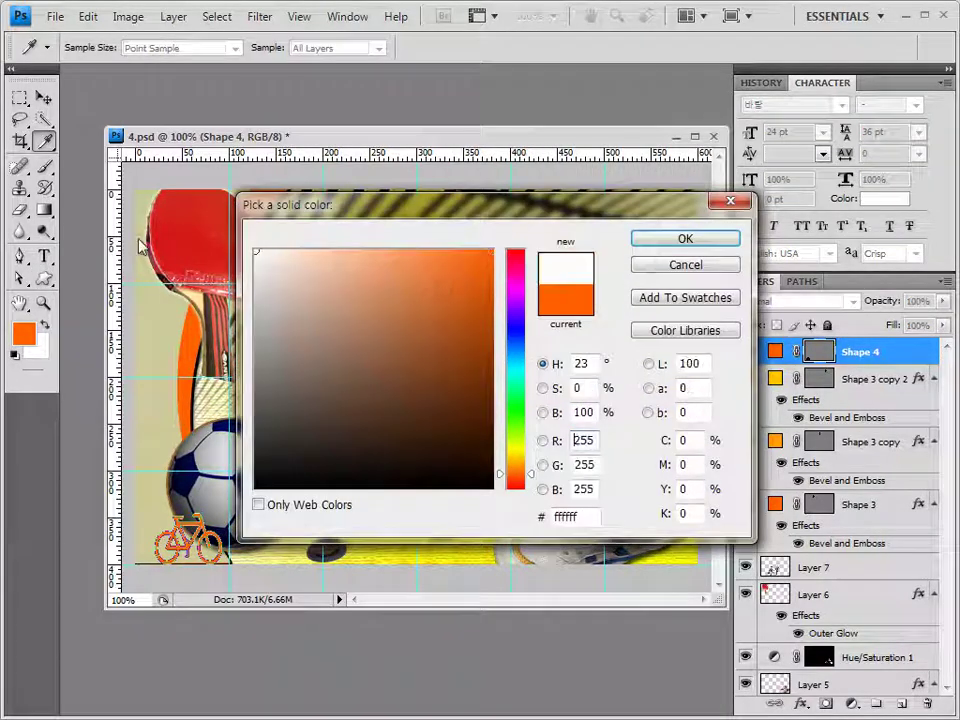
click(583, 516)
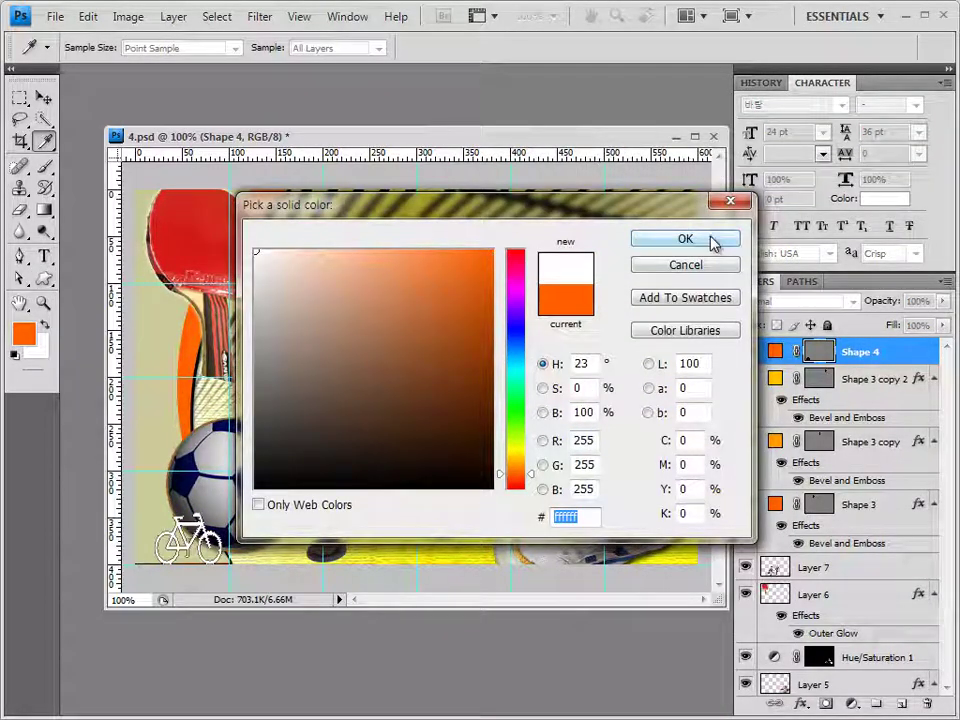
click(713, 242)
Add a Bevel and Emboss to the bicycle with the default Inner Bevel, 100% depth and 5 px size.
click(803, 707)
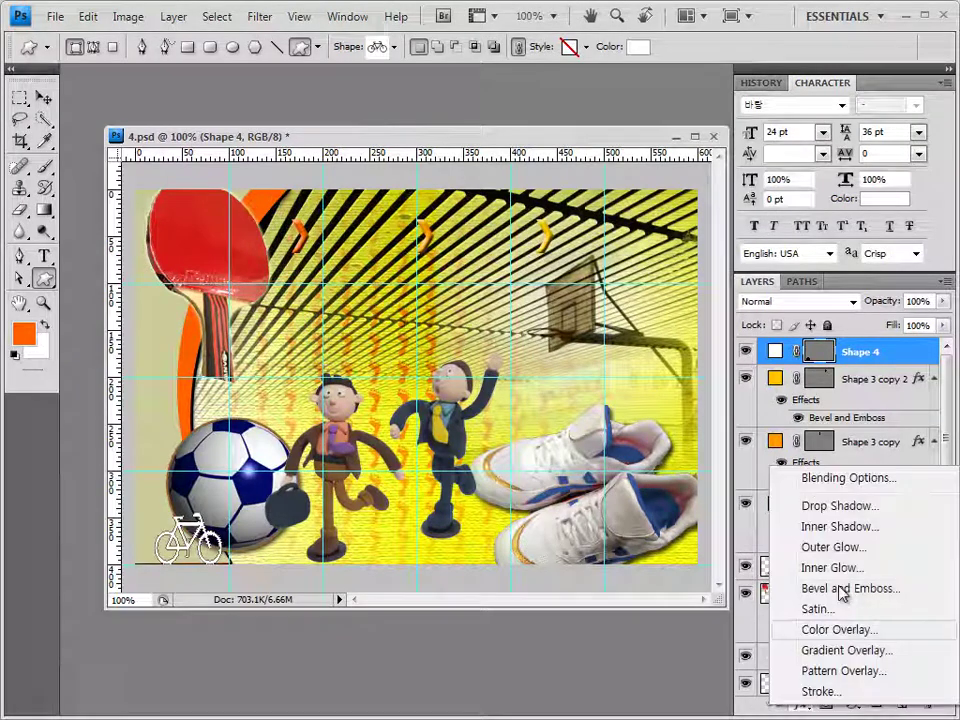
click(670, 420)
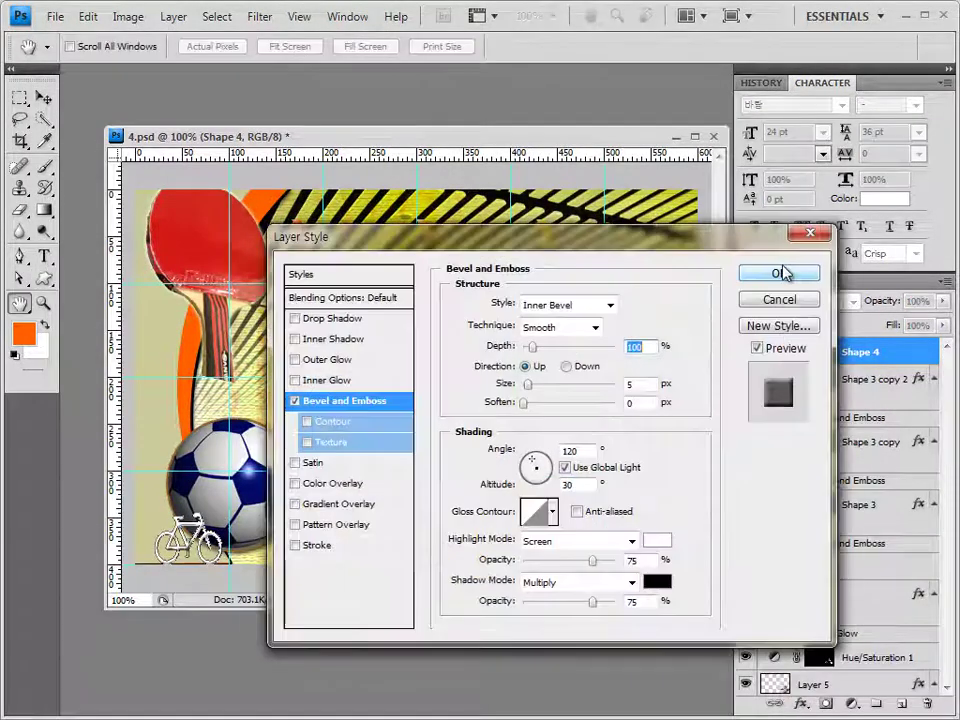
click(784, 272)
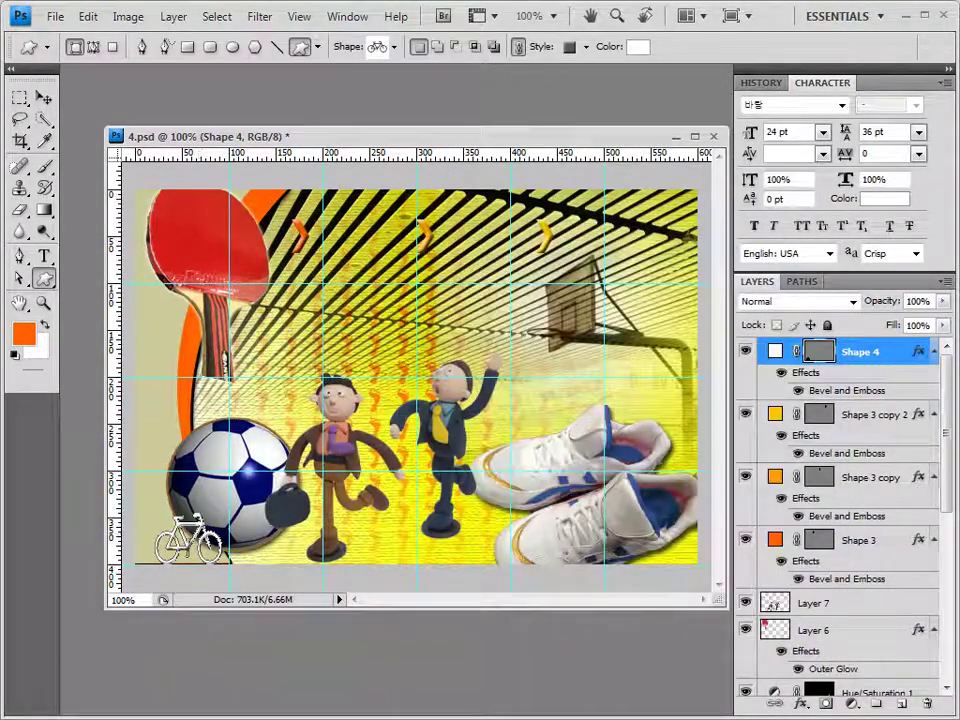
Enlarge the bicycle to 167.8% width and 107.2% height, centred at X 69.6 px, Y 371.1 px.
key(v)
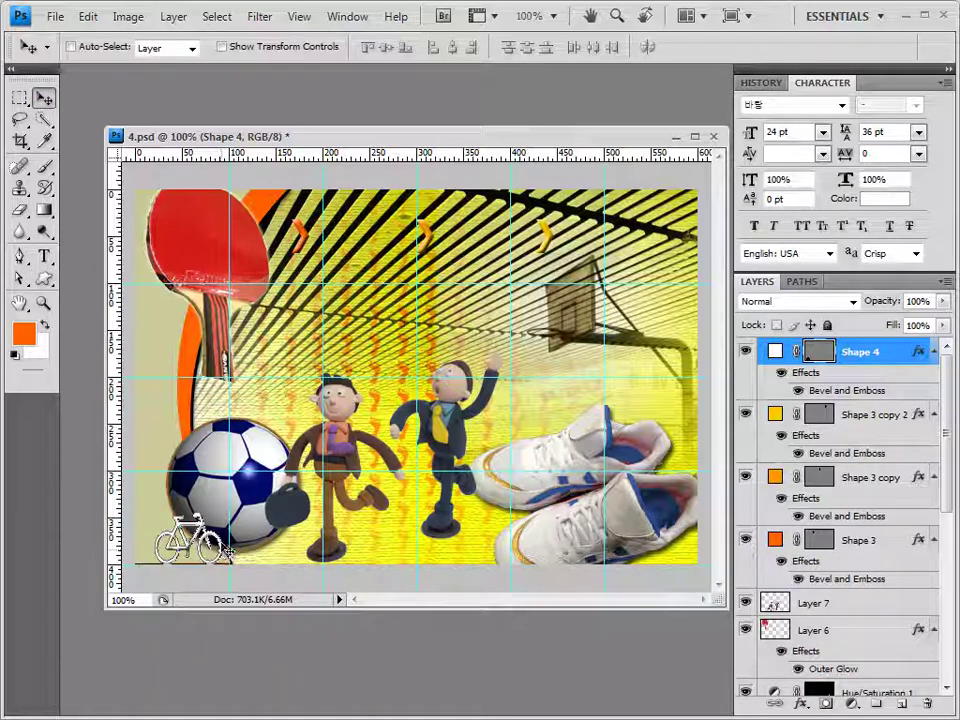
key(ctrl+t)
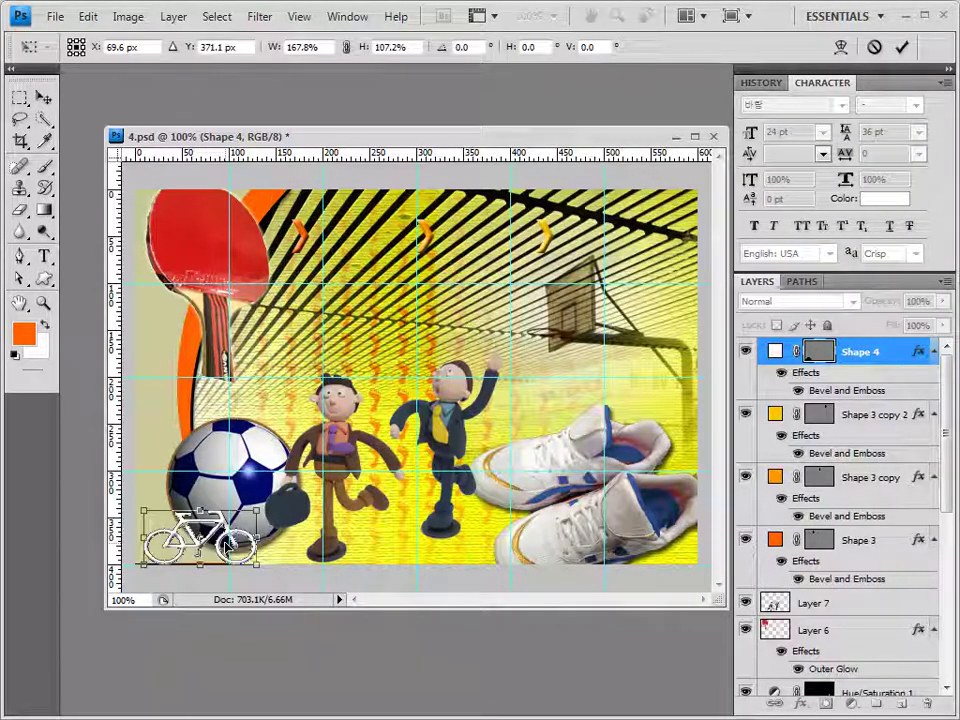
key(Return)
Replace the custom shapes with the Talk Bubbles set and draw a rounded rectangular speech bubble just above the soccer ball.
click(45, 281)
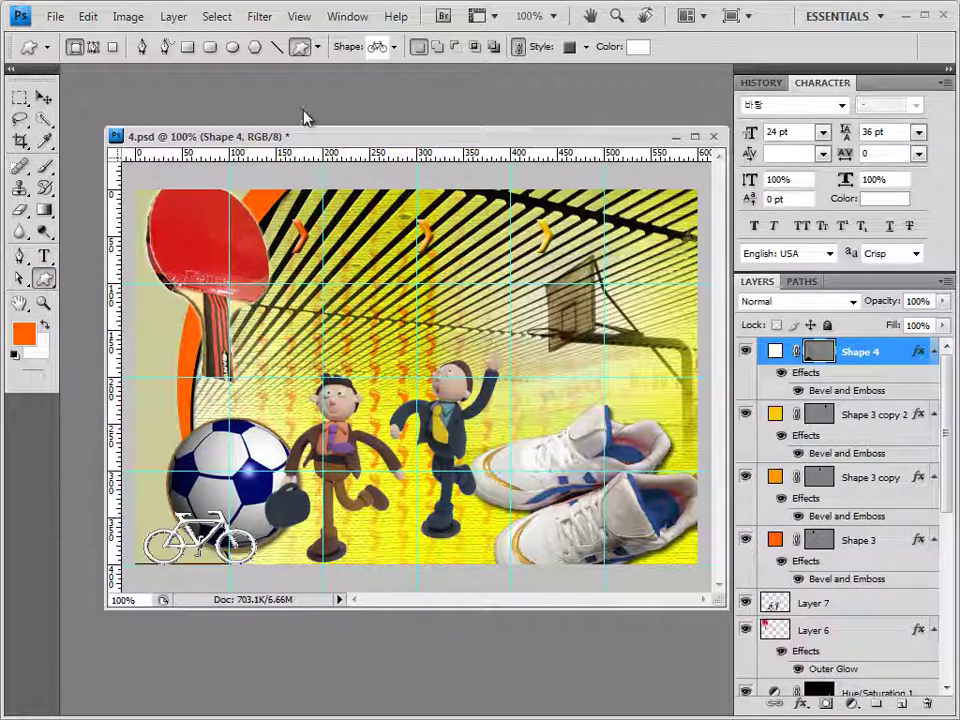
click(395, 47)
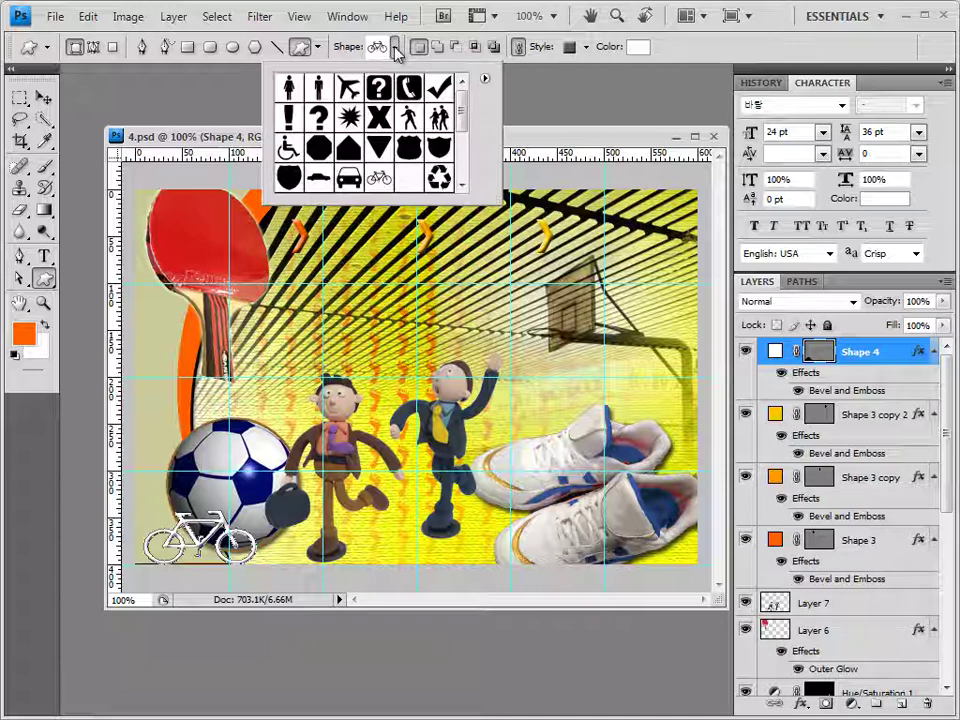
click(484, 78)
click(563, 553)
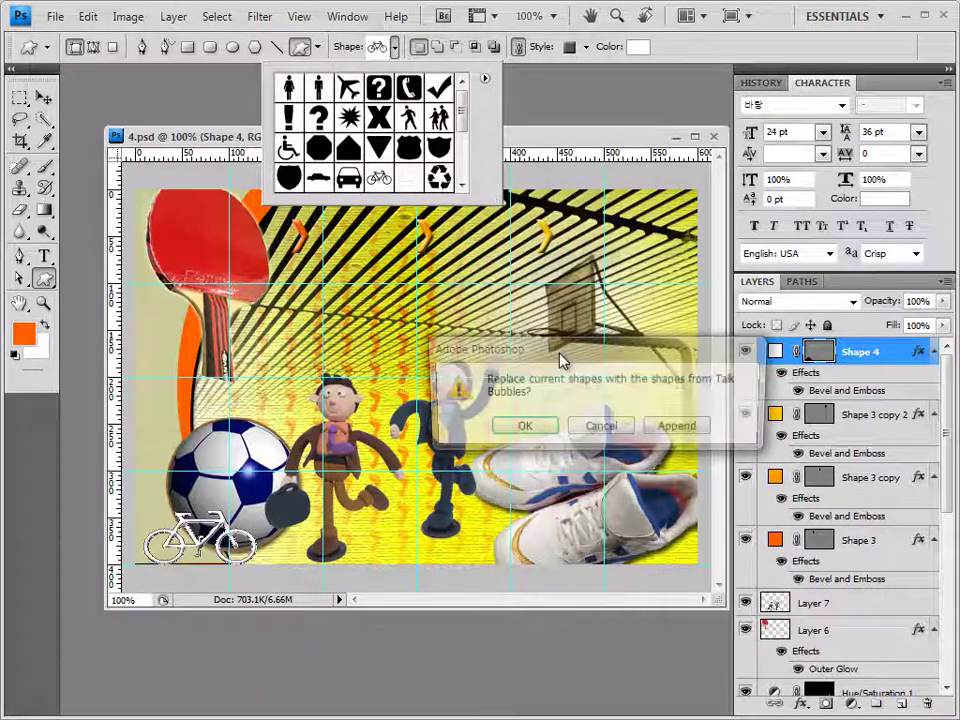
click(523, 426)
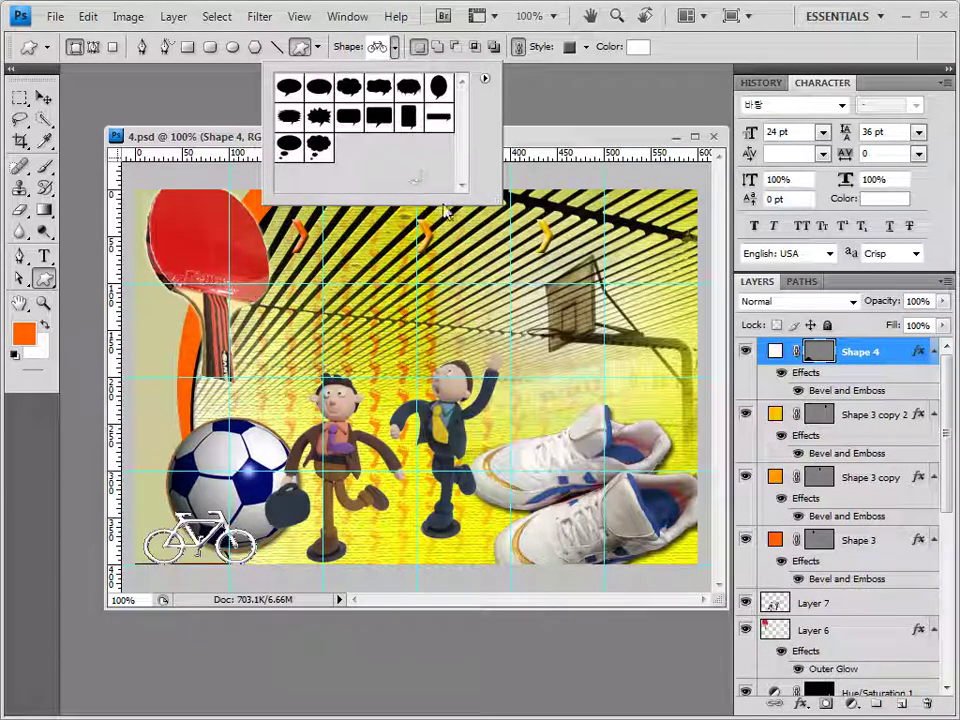
click(381, 122)
click(165, 112)
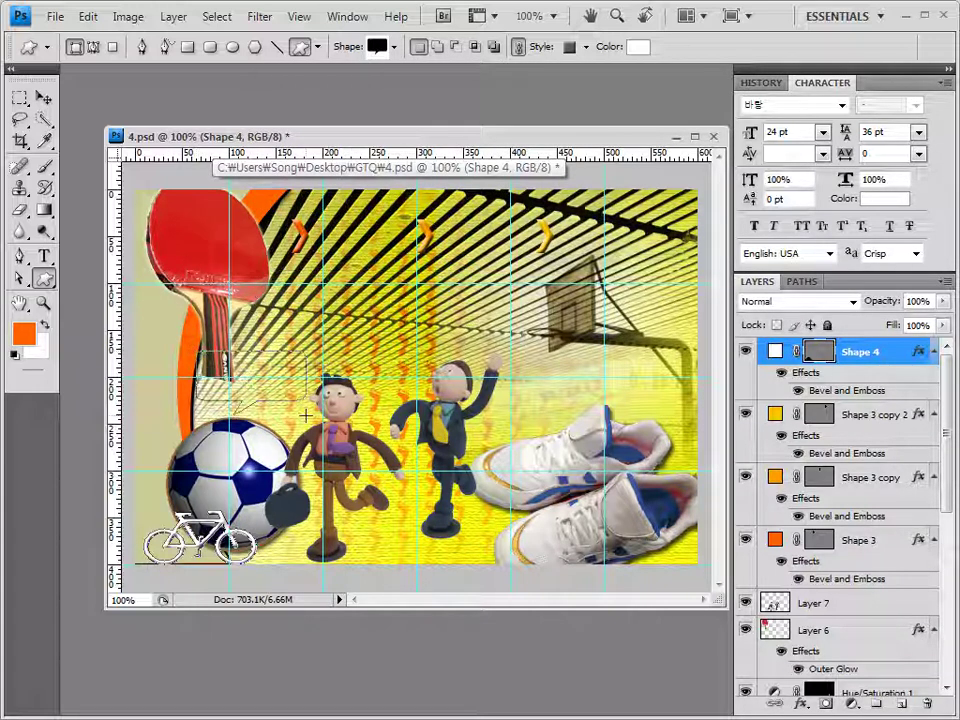
drag(196, 352, 305, 400)
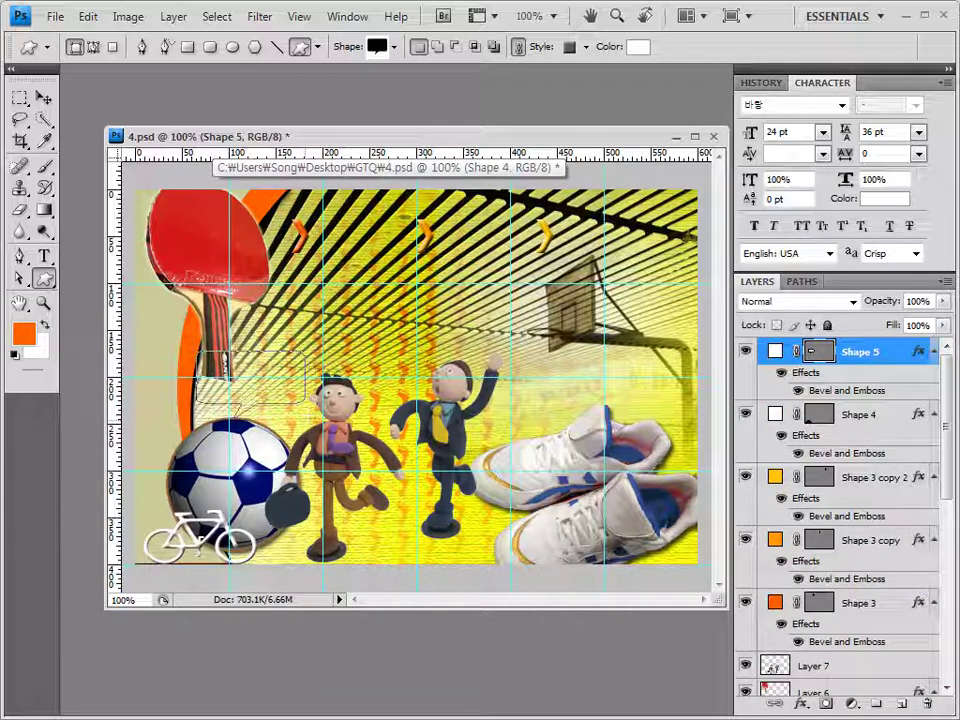
Clear the inherited layer style from the speech bubble and set its fill colour to #444cae.
click(586, 47)
click(481, 88)
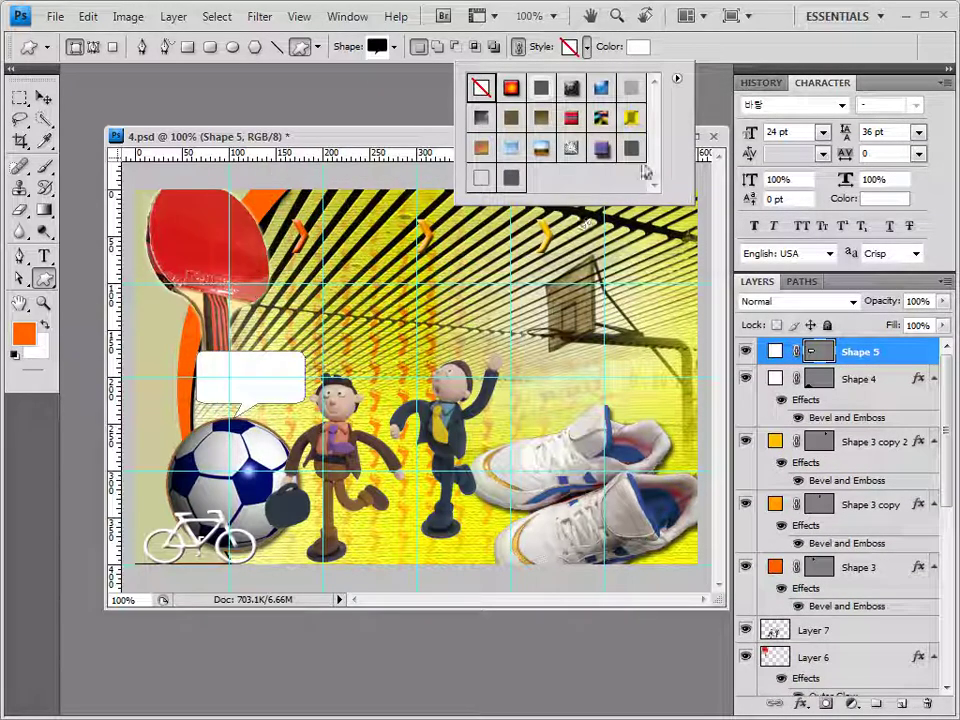
click(640, 47)
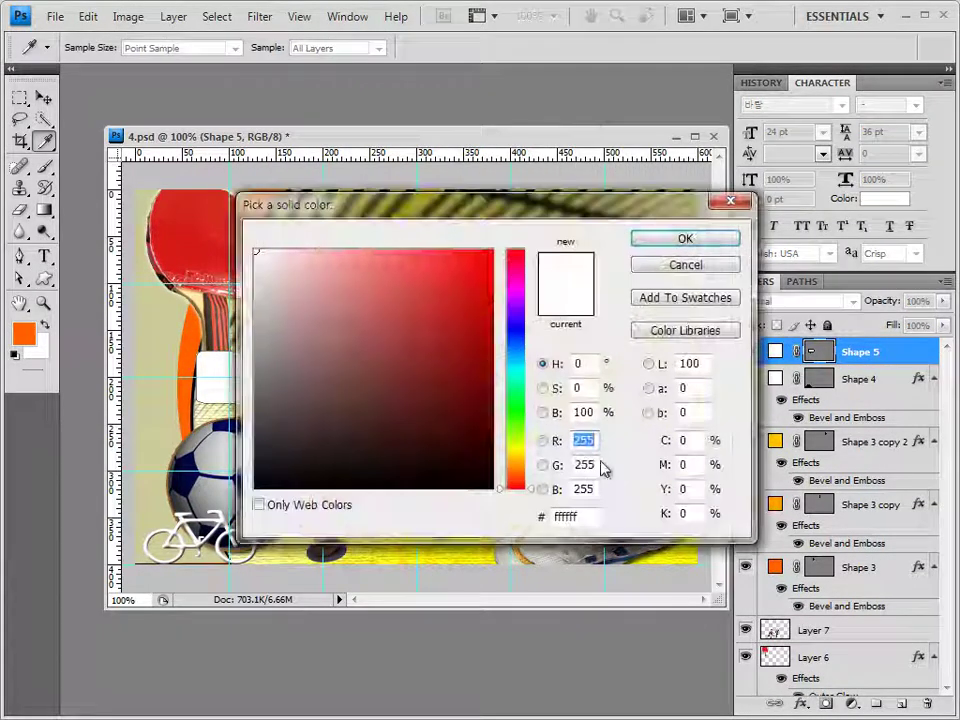
double_click(578, 512)
text(444cae)
click(718, 246)
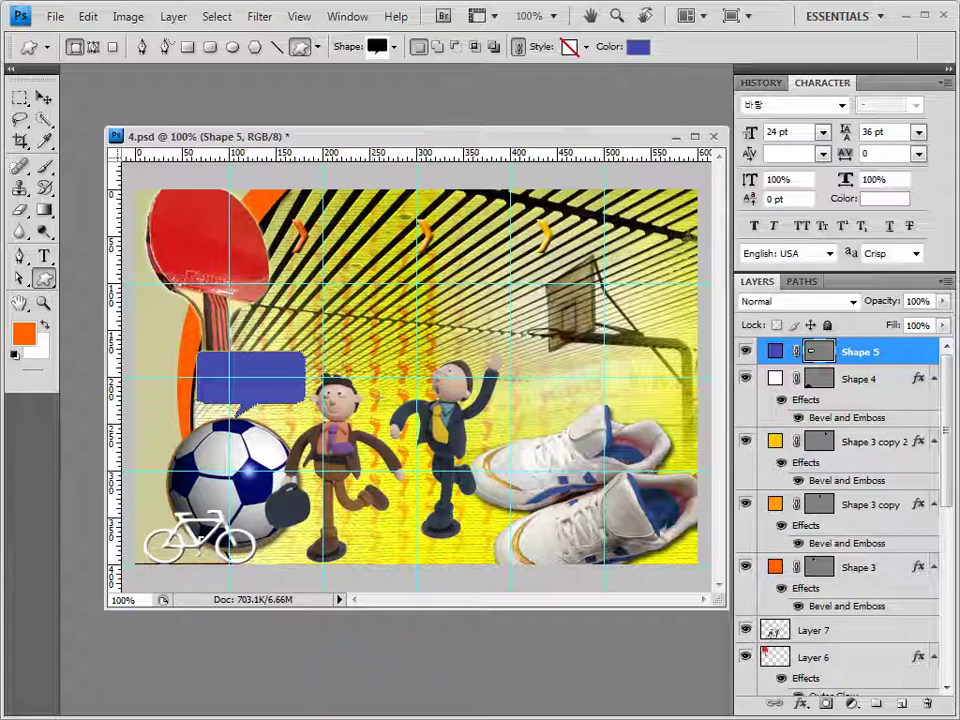
Add a Drop Shadow with the default settings to the speech bubble on Shape 5.
click(800, 702)
click(838, 502)
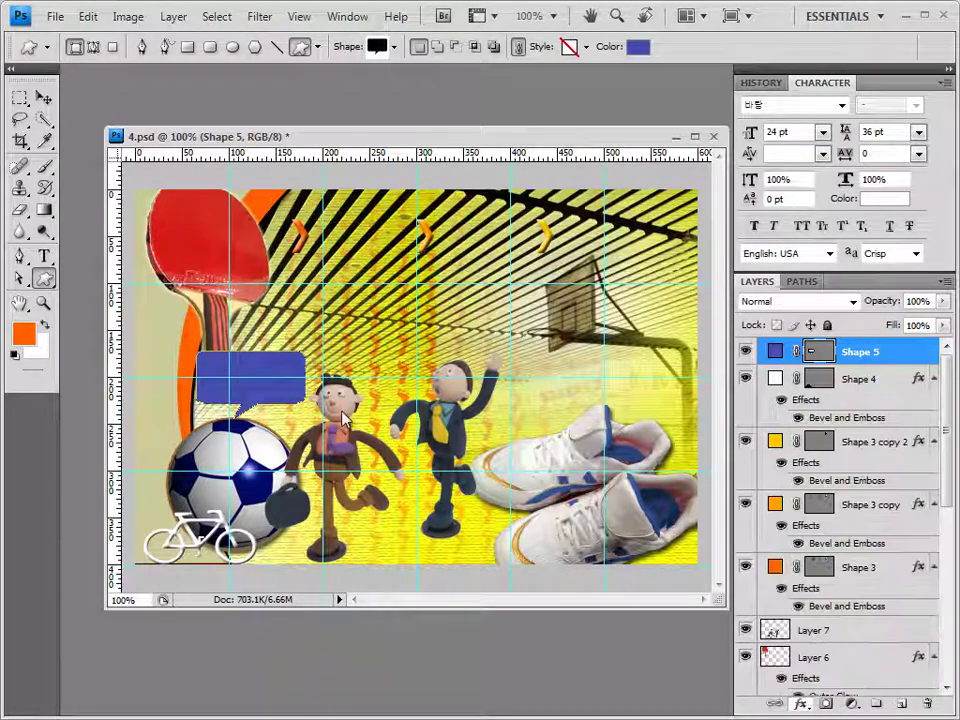
click(778, 272)
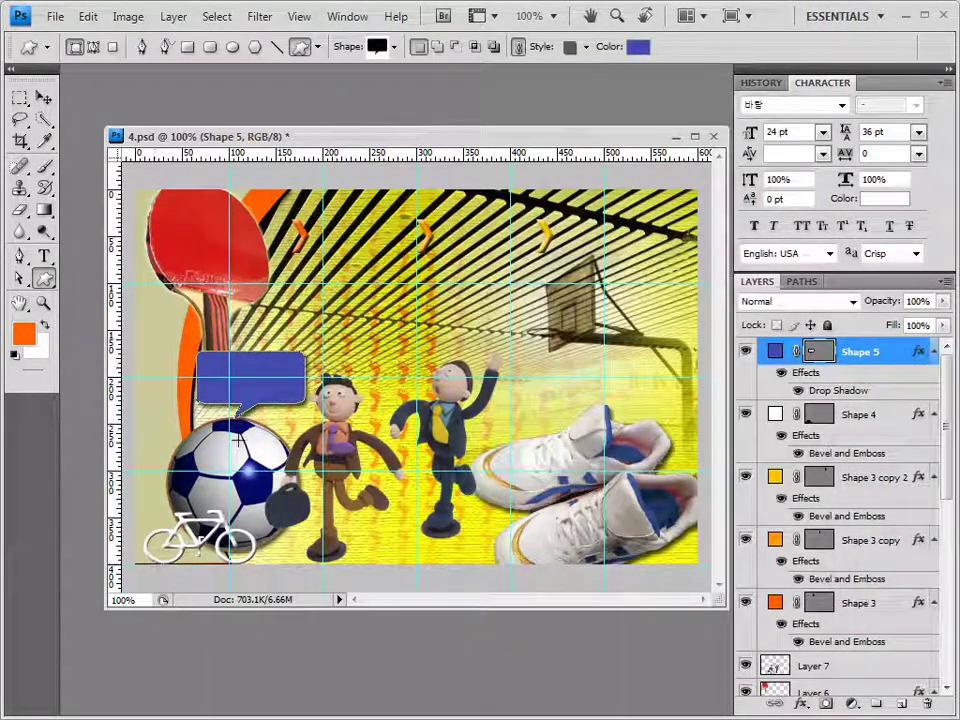
Flip the speech bubble horizontally, tilt it about 13° counterclockwise, and enlarge it to about 123.4% width and 146.6% height above the ball.
click(46, 99)
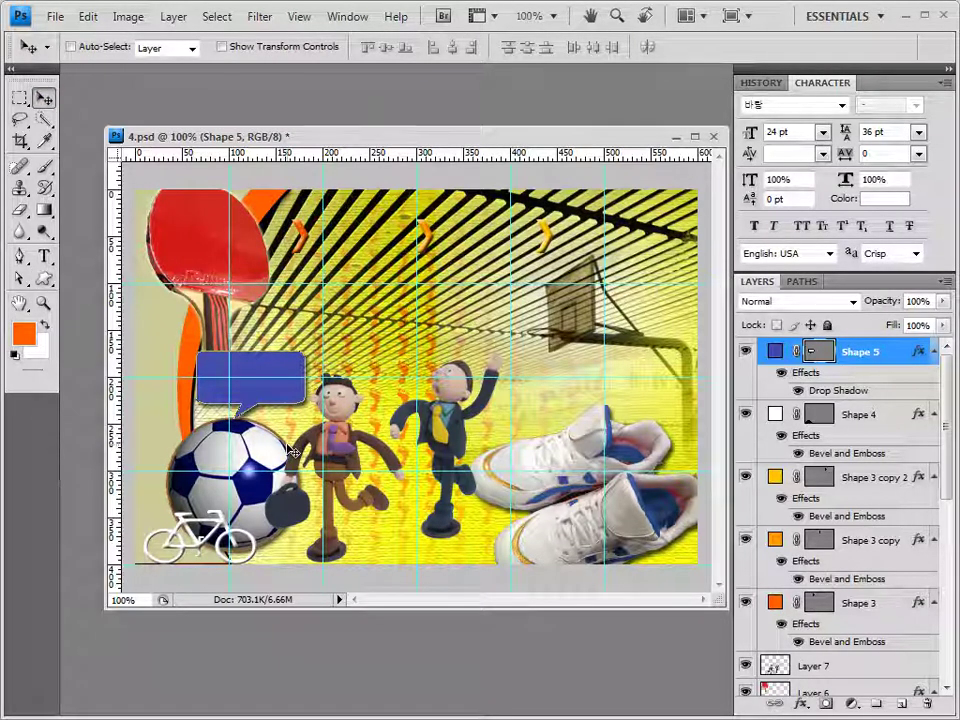
key(ctrl+t)
right_click(288, 371)
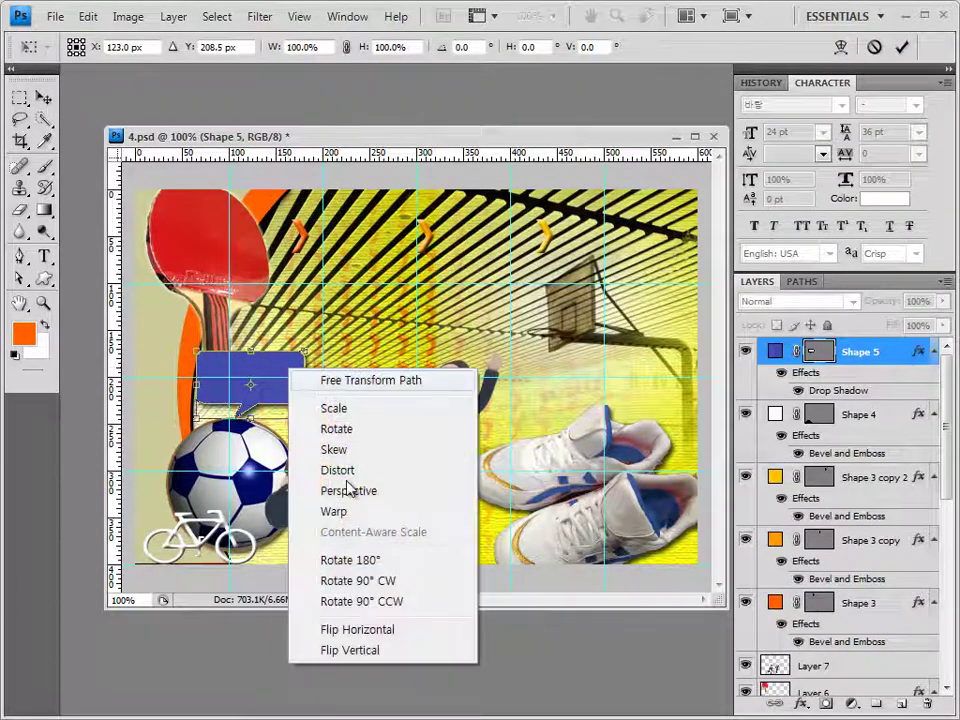
click(380, 630)
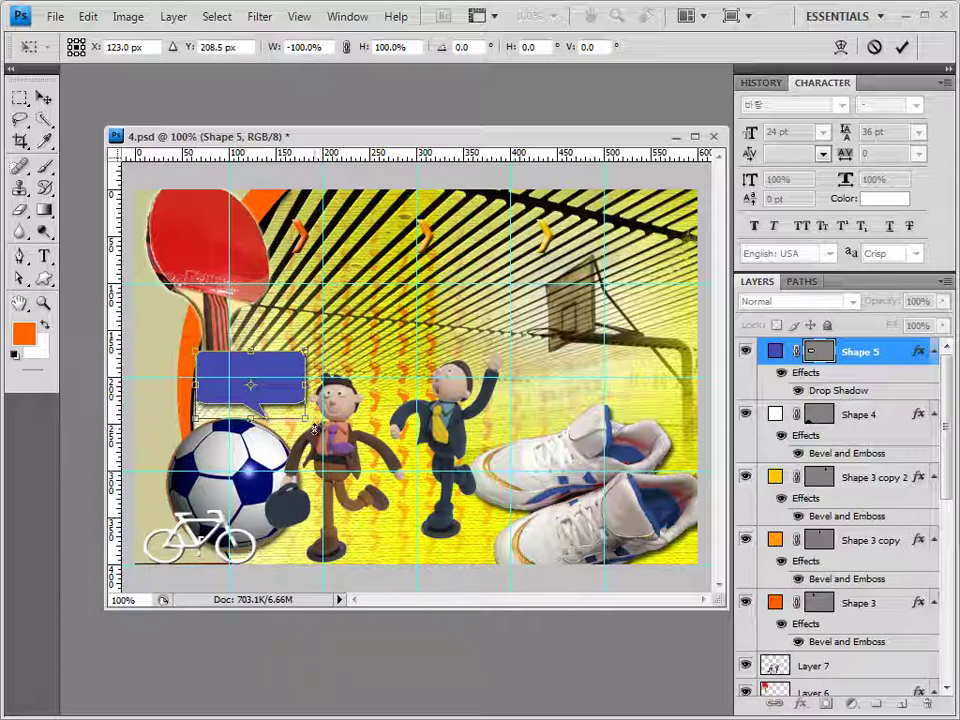
drag(314, 430, 327, 398)
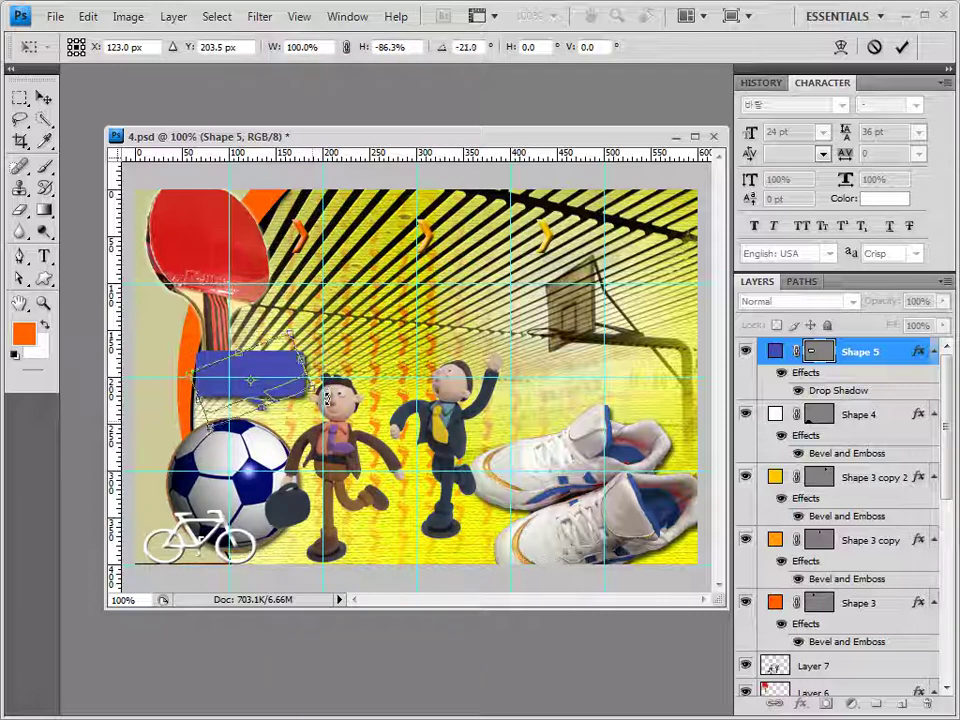
drag(262, 405, 208, 390)
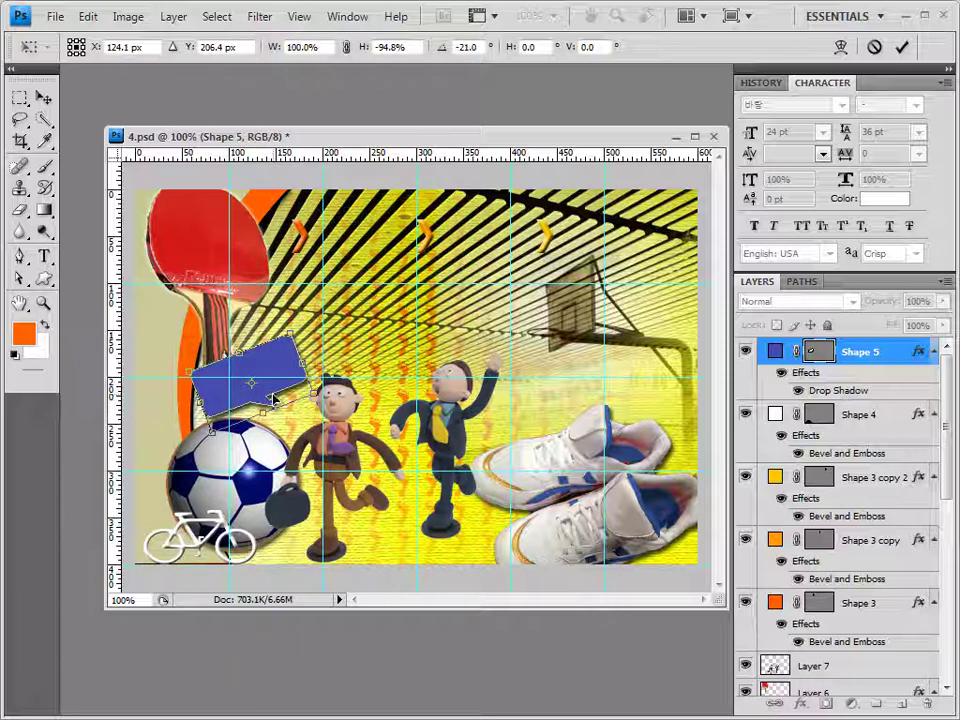
key(ctrl+z)
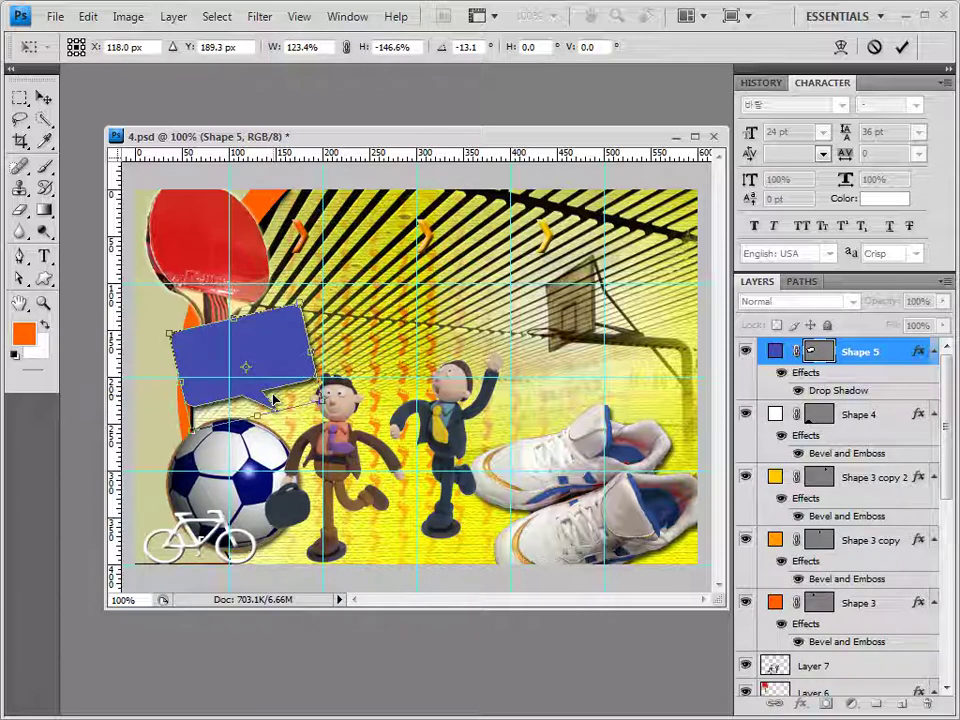
key(Return)
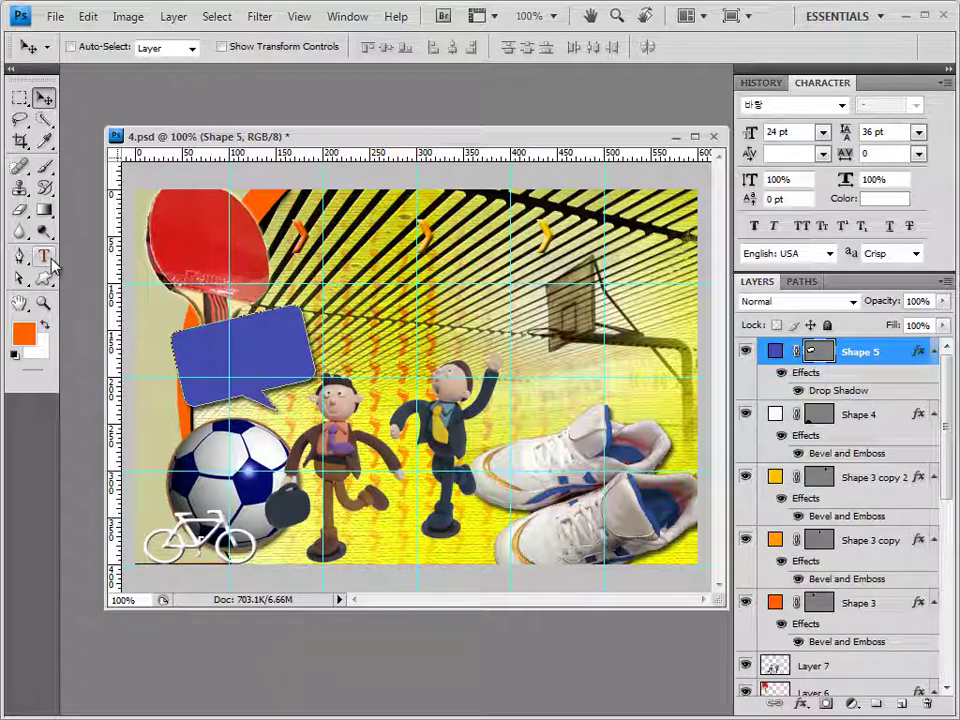
Start a text line above the clay figures, setting the font to 궁서, the size to 30 pt and the alignment to left.
drag(46, 259, 145, 251)
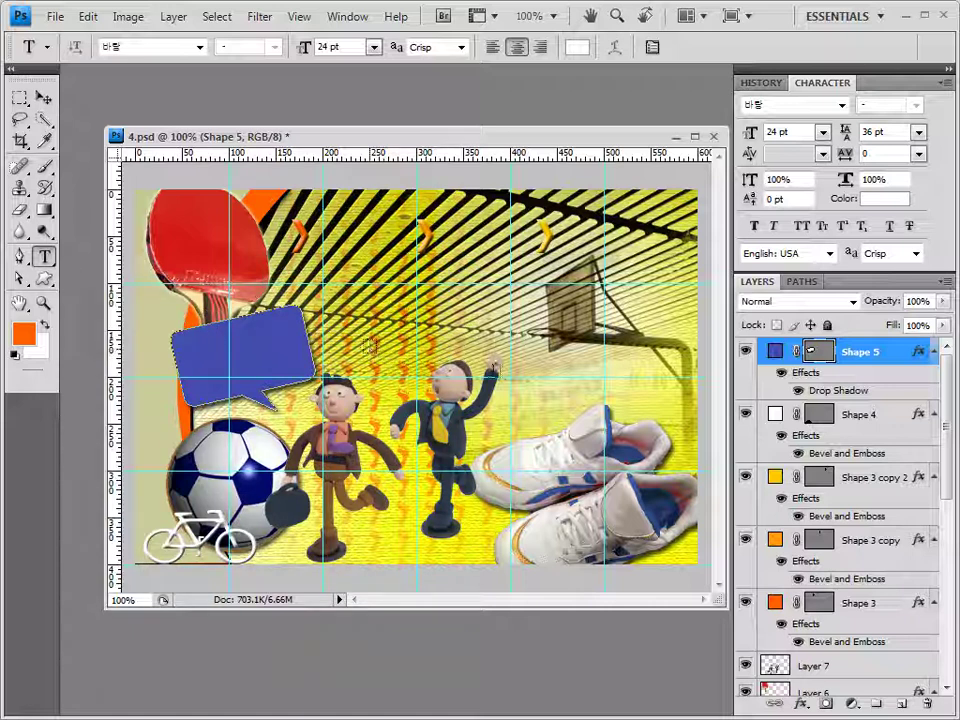
click(301, 248)
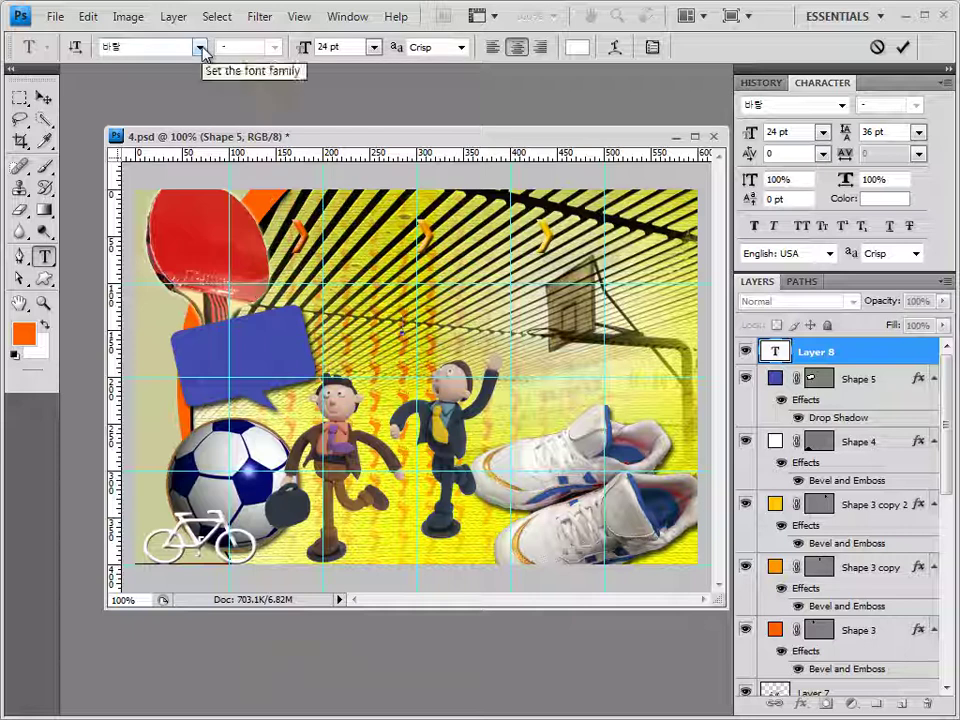
click(201, 48)
drag(397, 210, 396, 155)
click(204, 153)
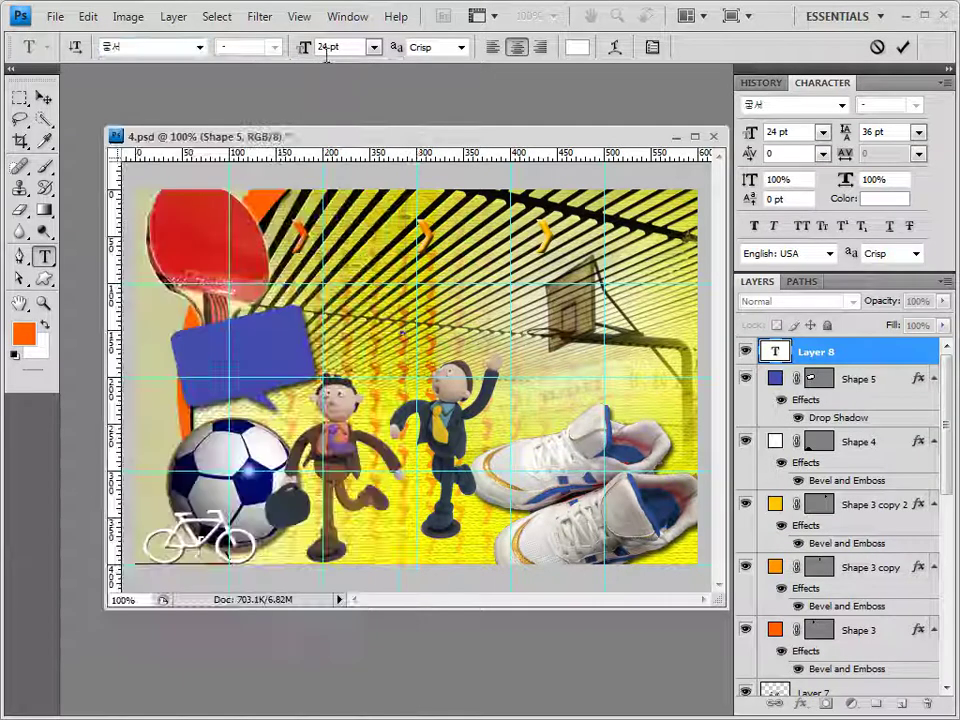
key(Tab)
key(Tab)
text(3)
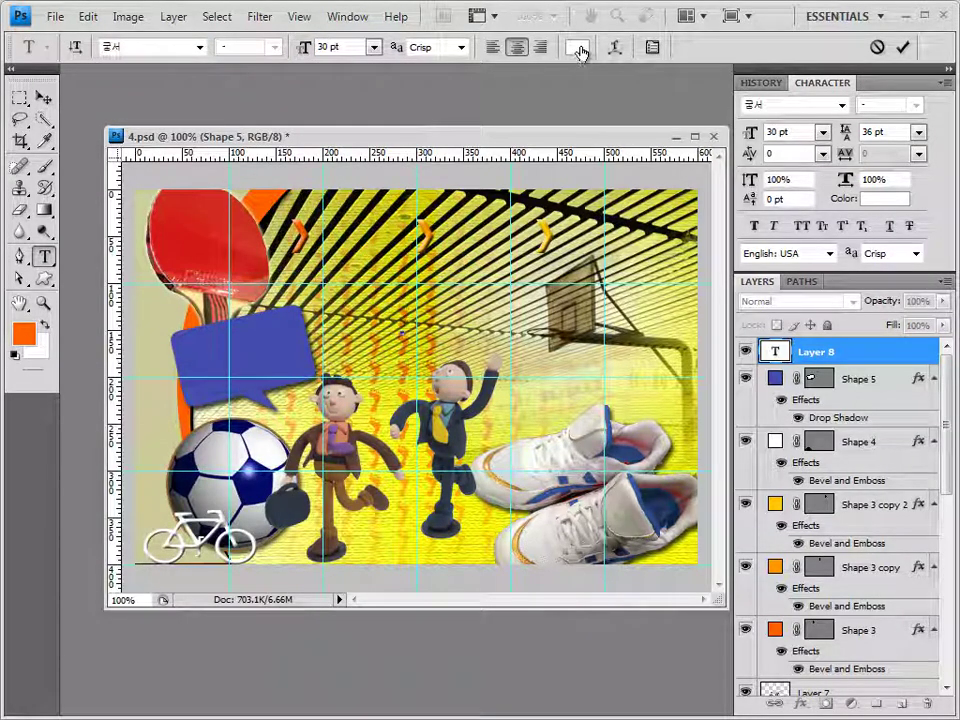
click(492, 50)
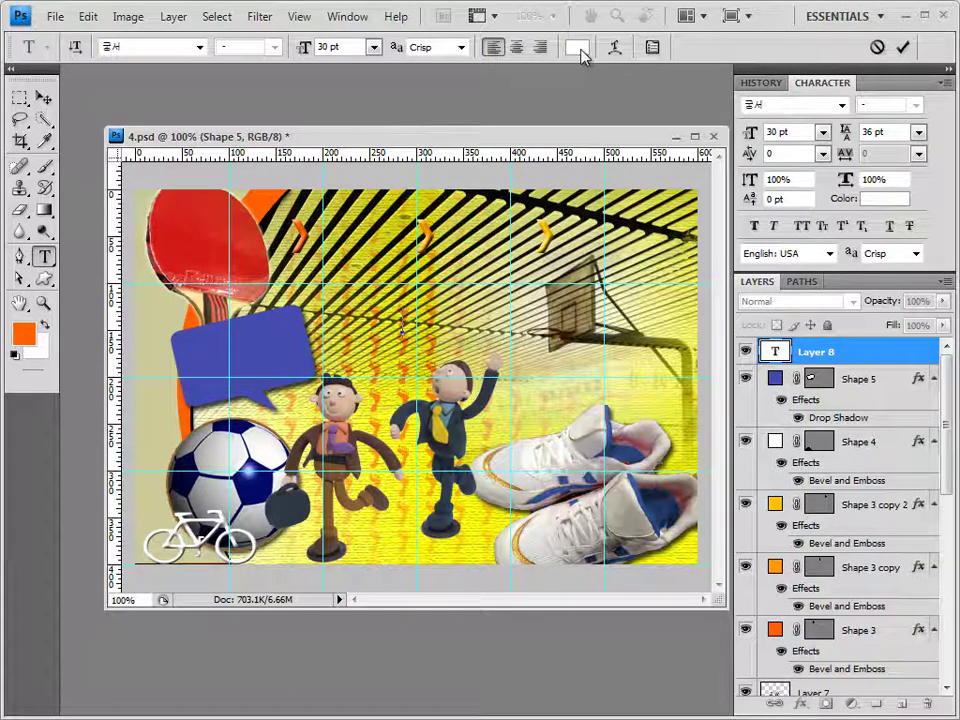
Set the text colour to #3366cc.
click(578, 48)
text(3)
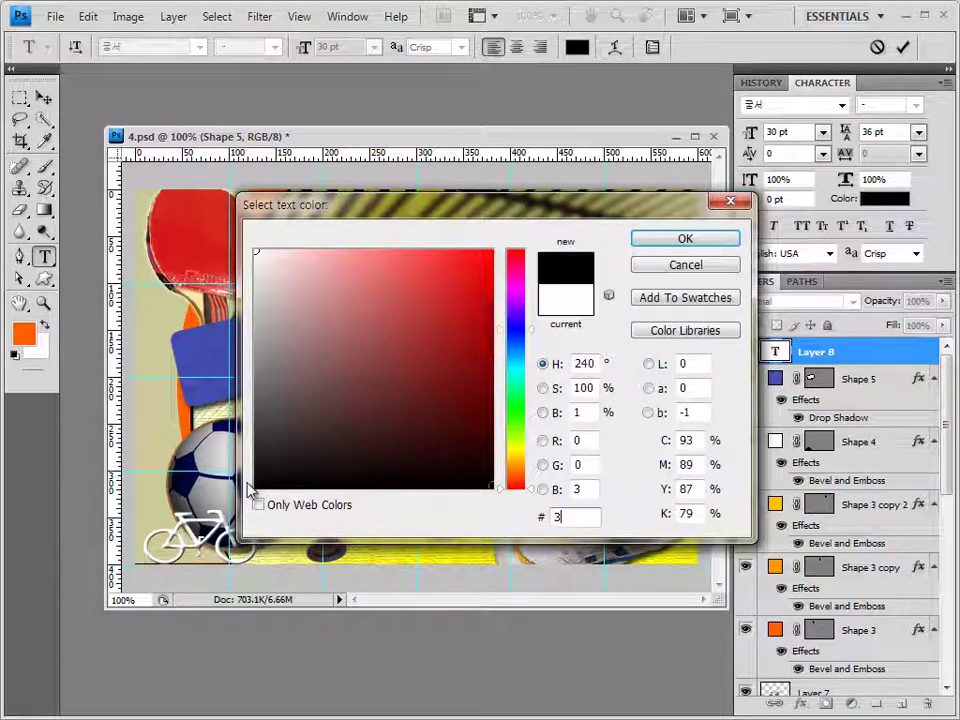
text(366cc)
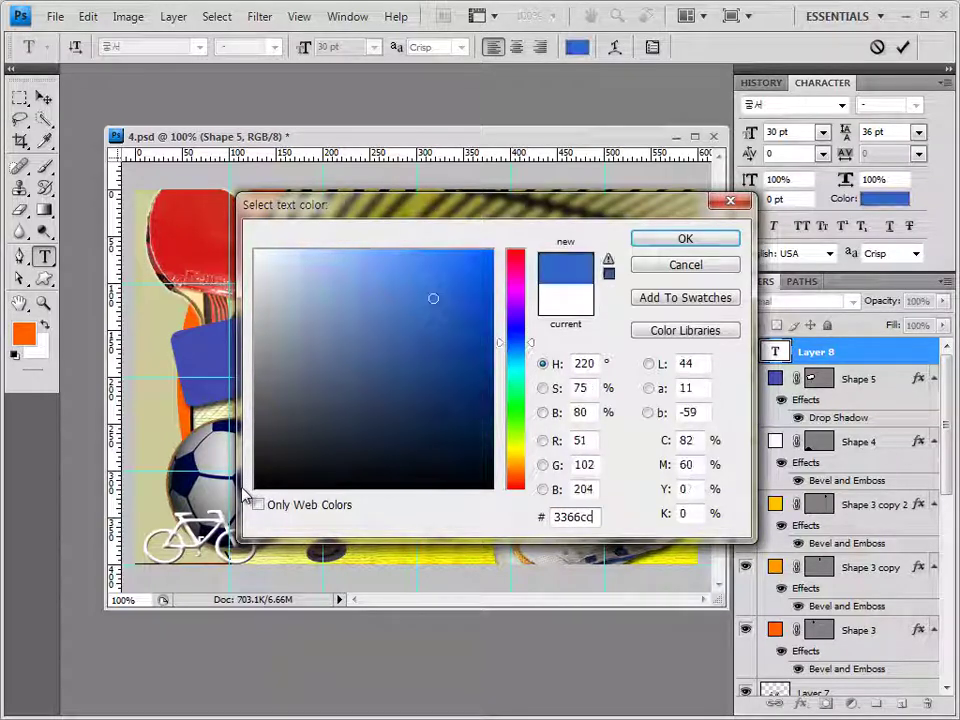
key(Return)
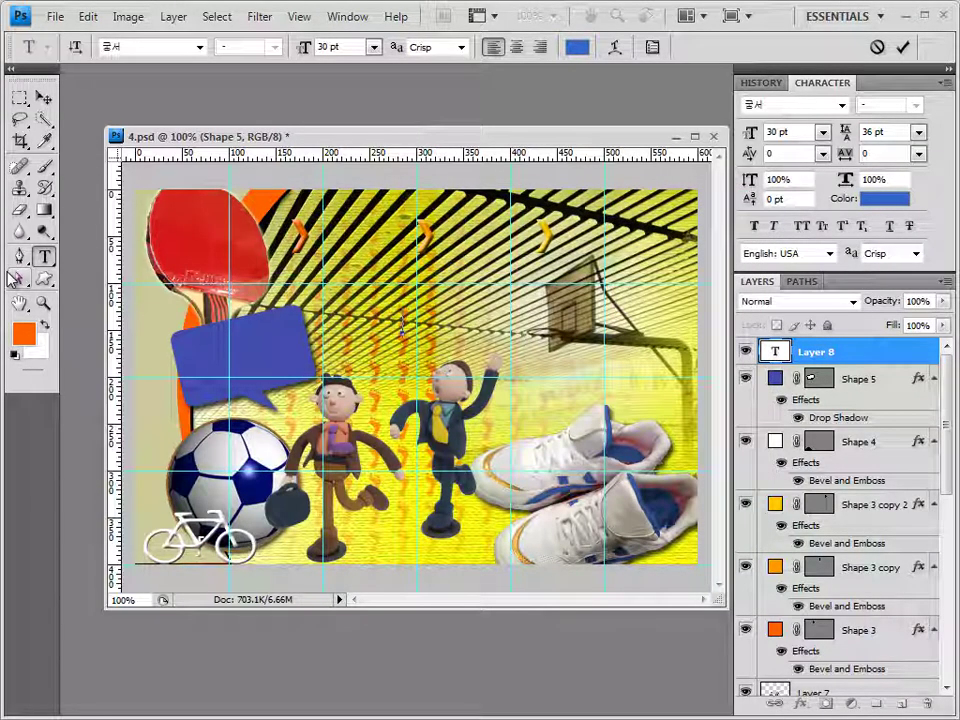
Enter the title "직장인 체육동호회" and shift it left so it sits between the speech bubble and the basketball hoop.
text(직장인 체육대회)
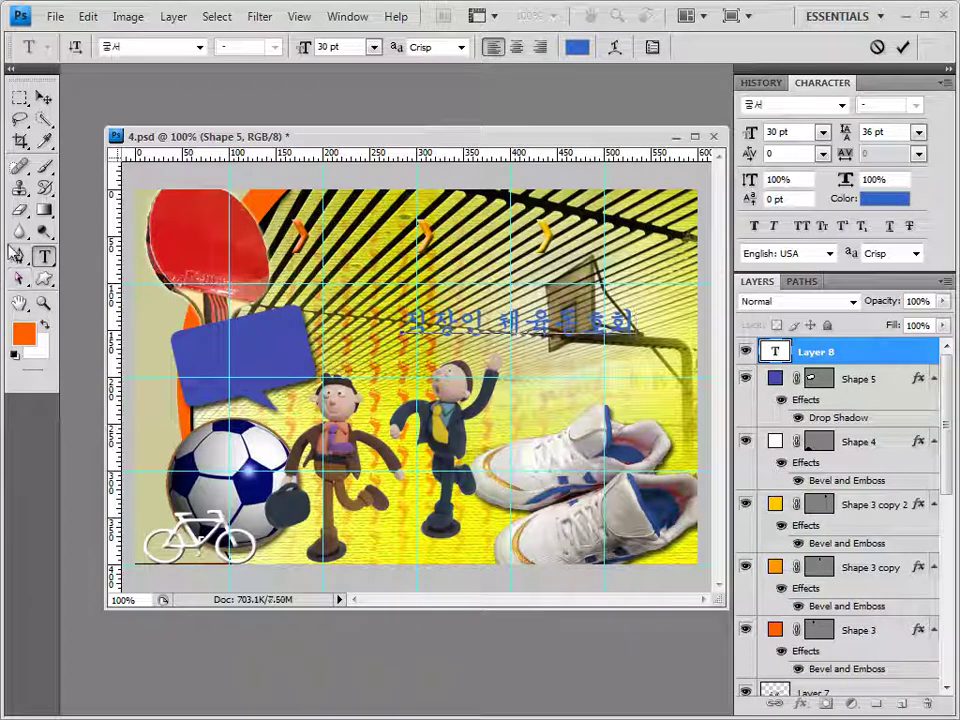
drag(605, 370, 553, 364)
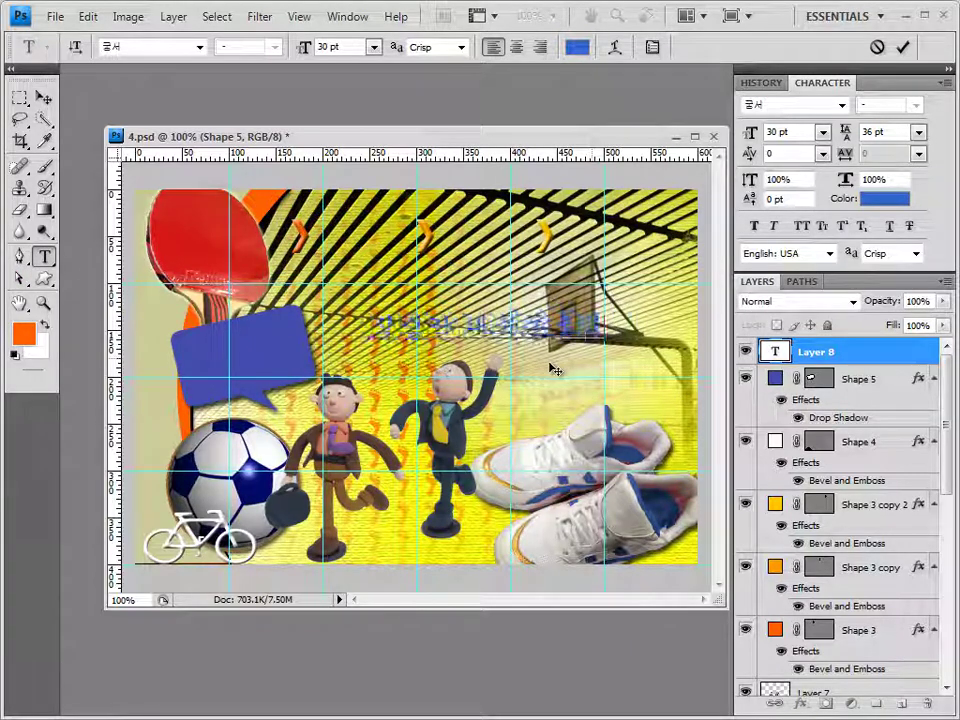
click(826, 353)
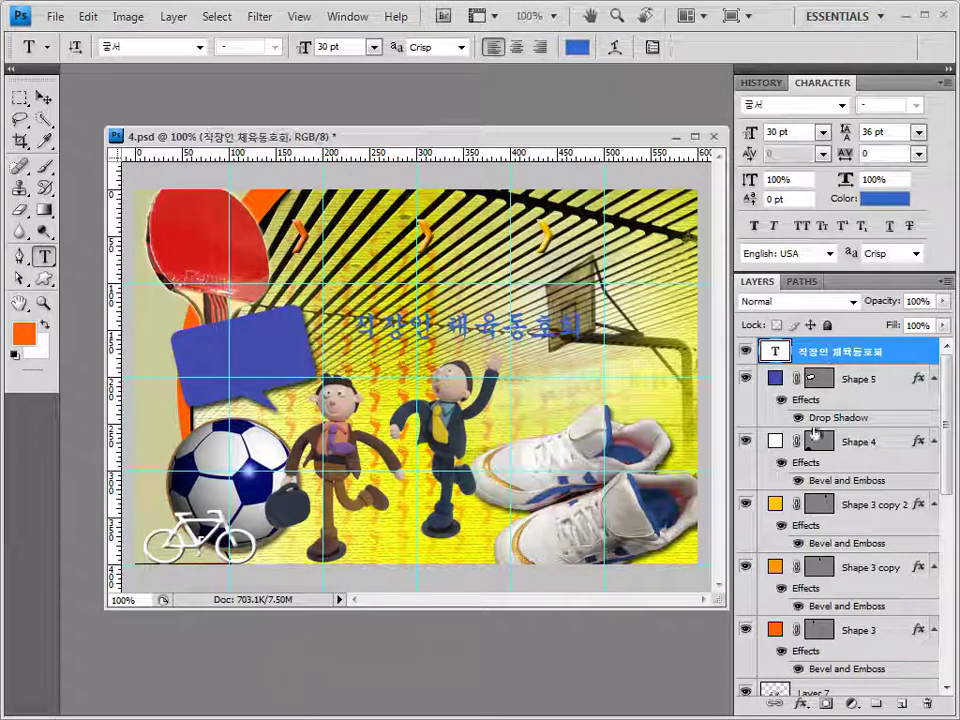
Add a 3 px outside Stroke to the title text with its fill type set to Gradient.
click(811, 702)
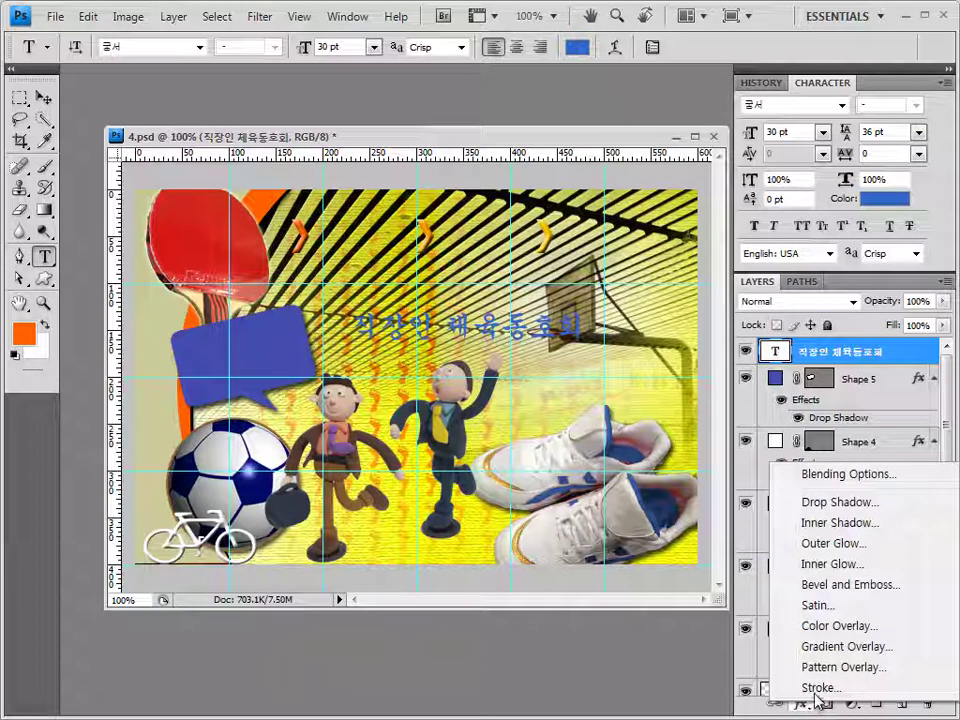
click(818, 688)
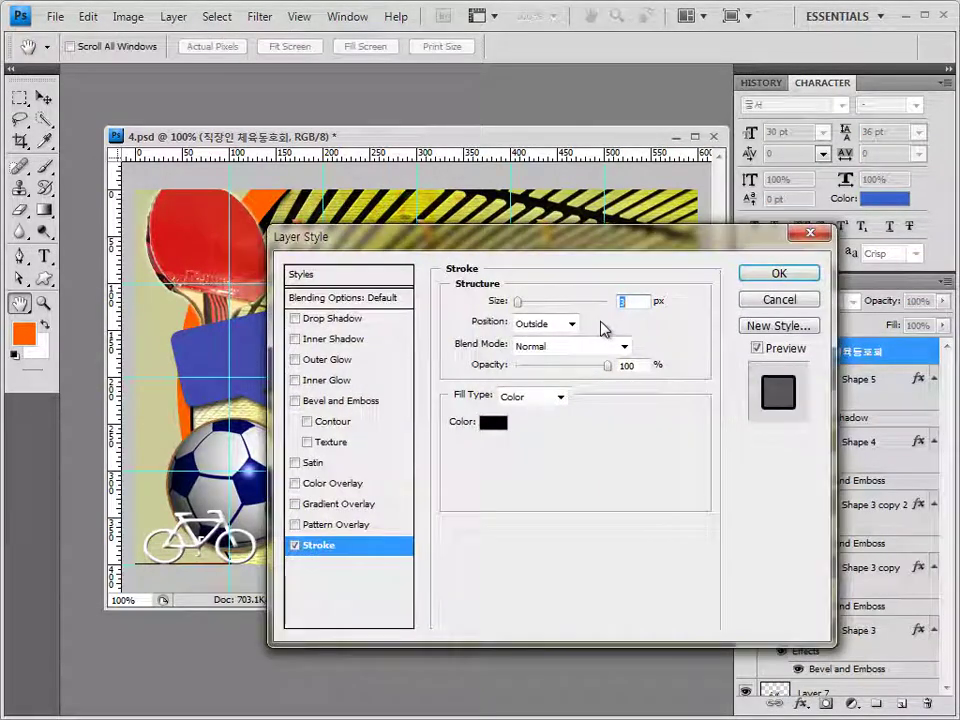
click(532, 400)
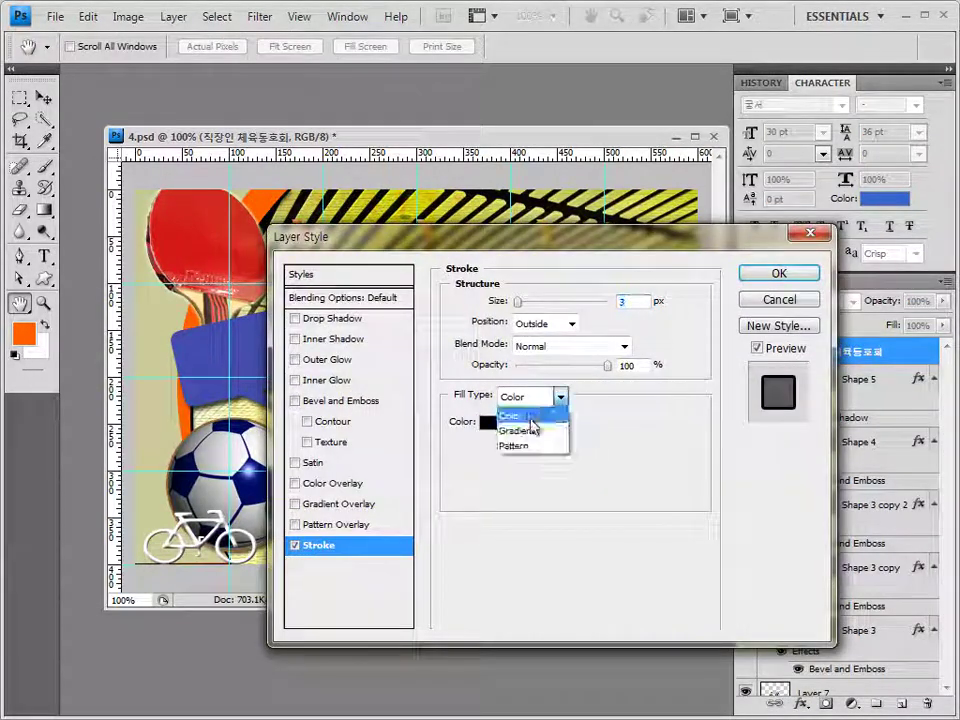
click(528, 432)
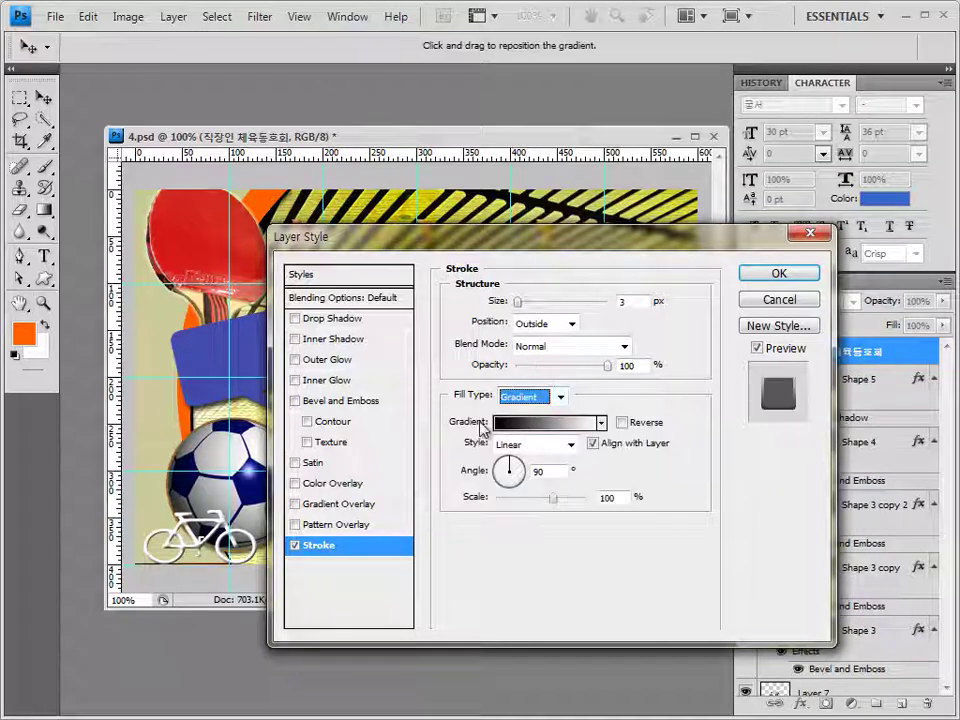
Edit the stroke's gradient to run from white at the start stop to #fffd5c at the end stop.
click(540, 422)
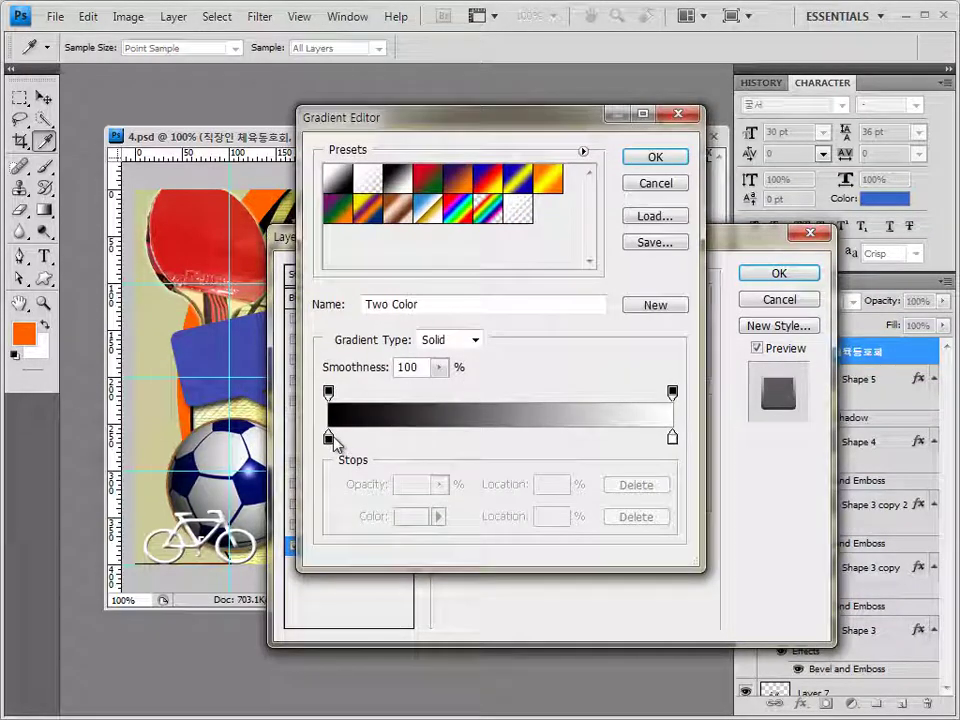
click(329, 437)
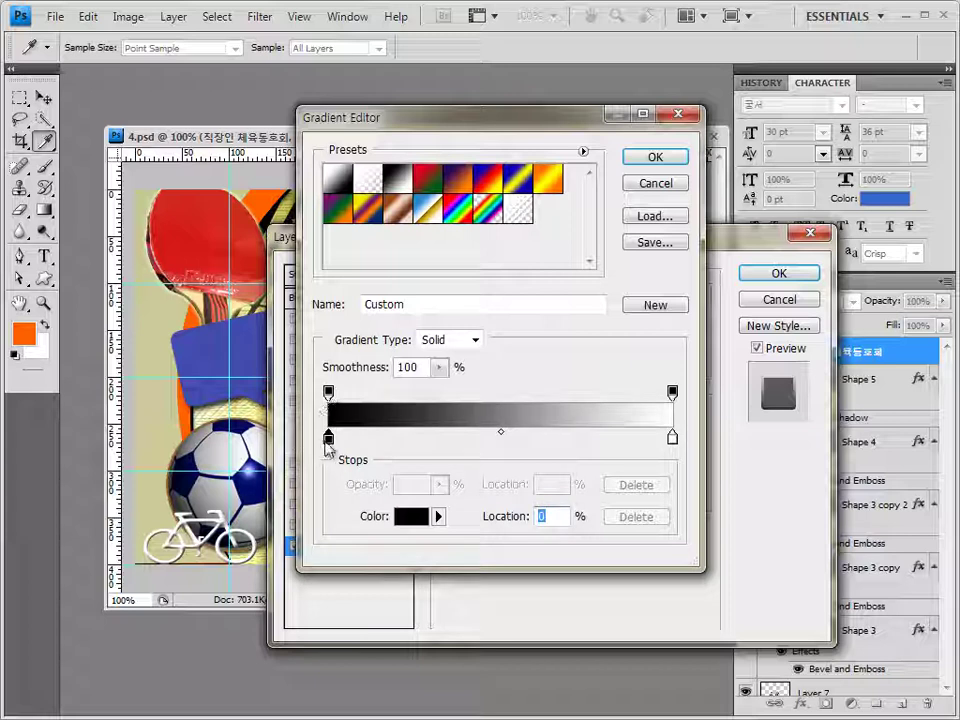
double_click(330, 438)
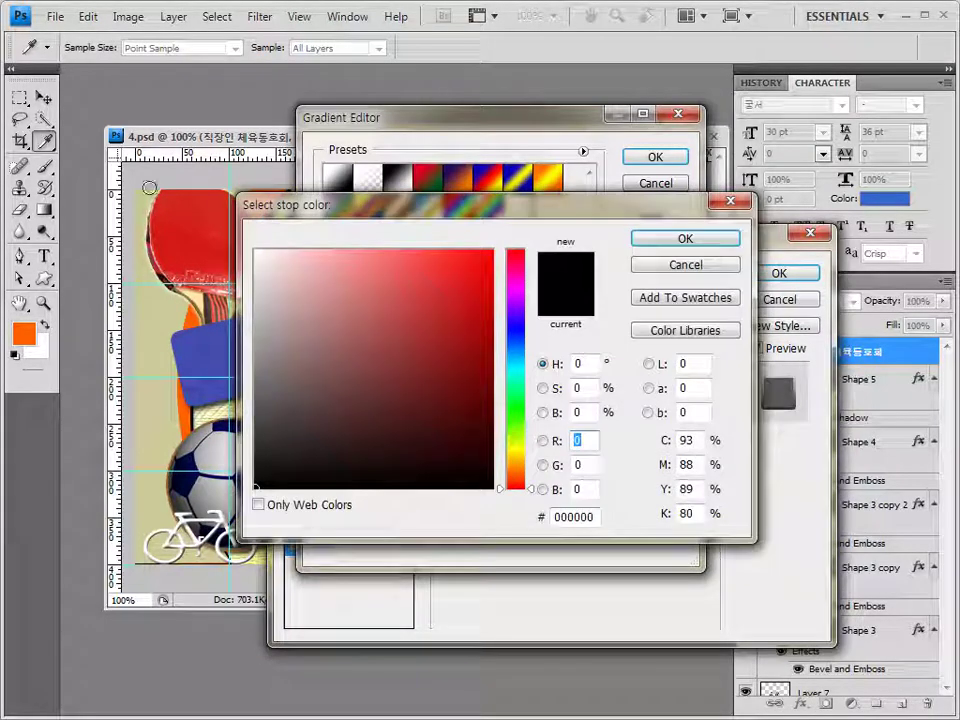
click(256, 251)
click(700, 241)
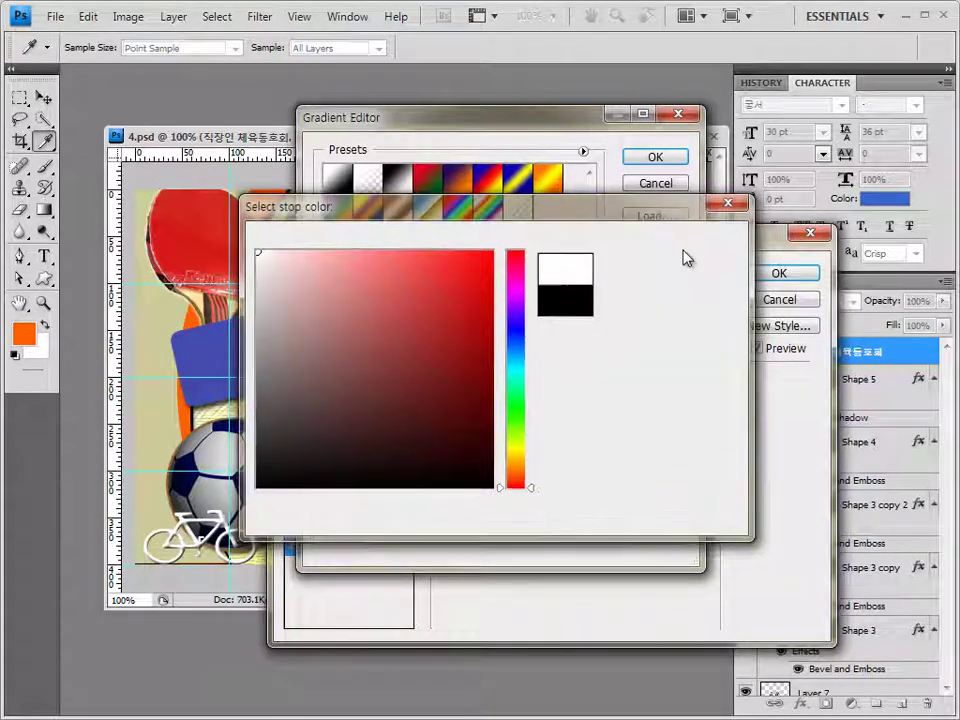
double_click(673, 436)
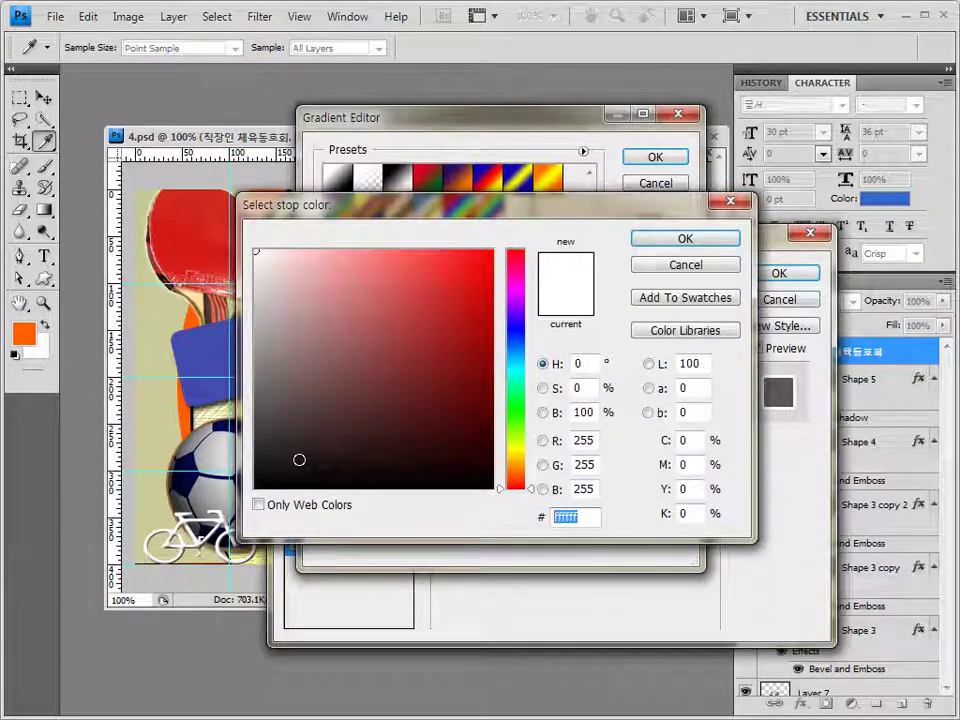
text(fffd5)
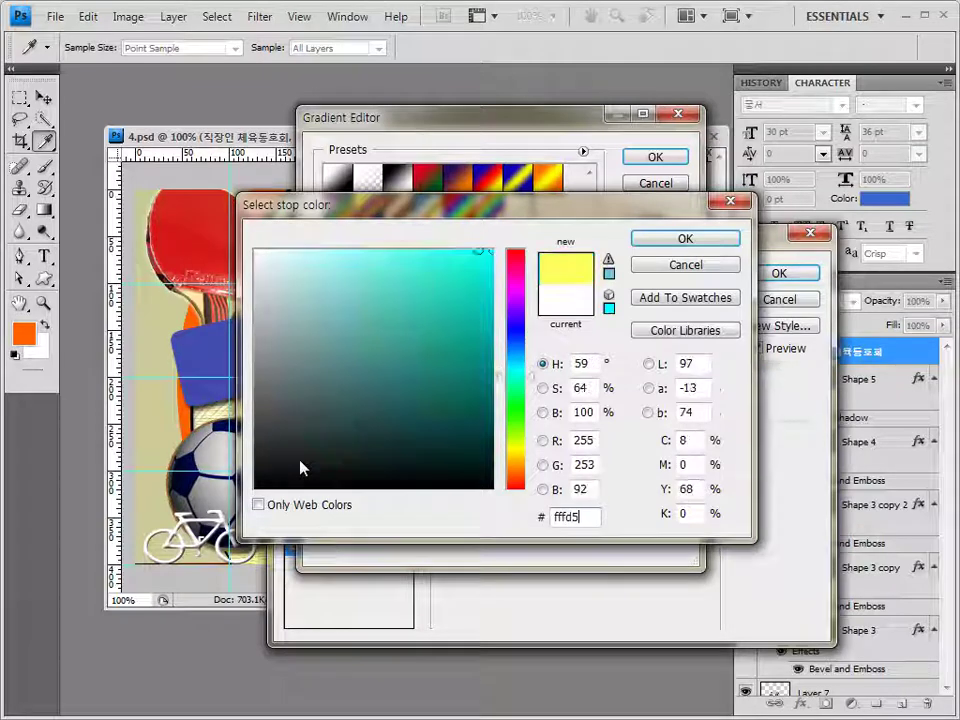
key(Return)
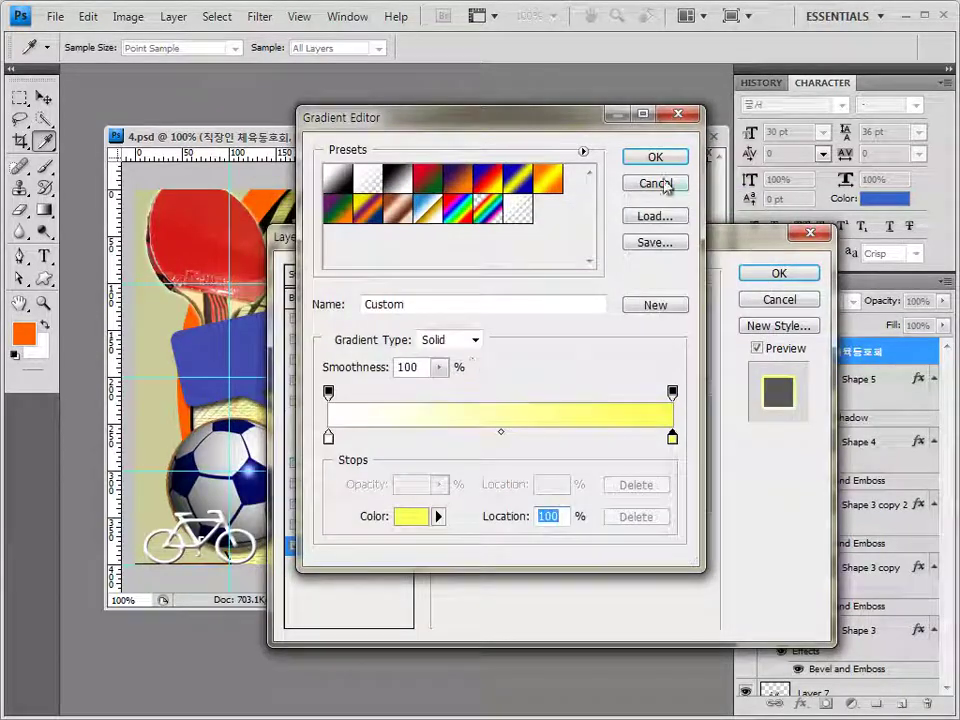
click(656, 158)
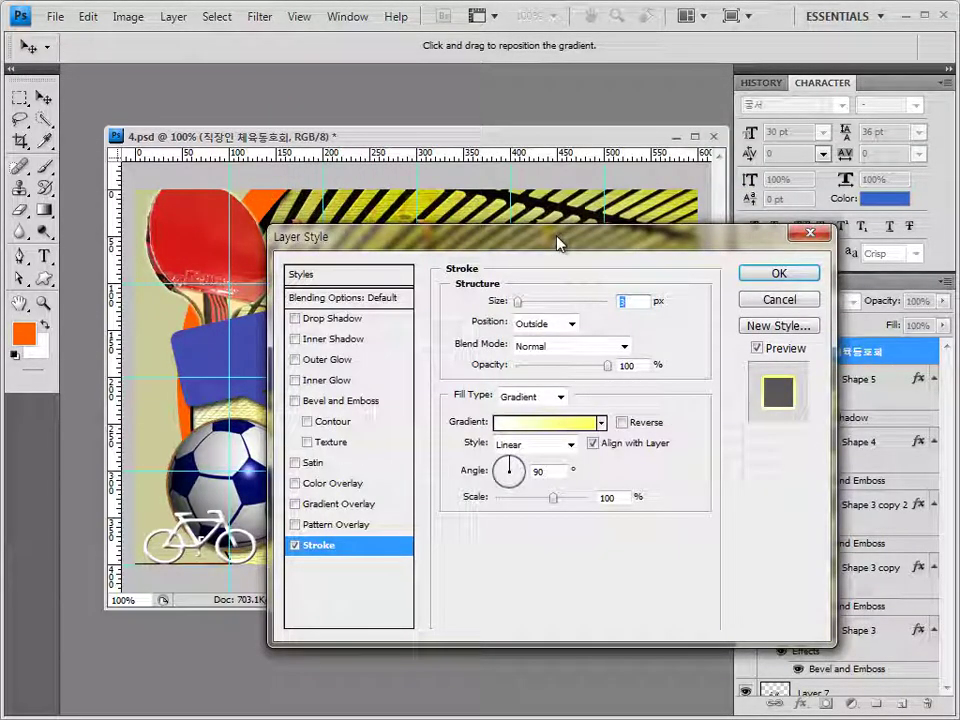
Add a Drop Shadow with the default settings to the title text and nudge the title slightly down and to the right.
drag(557, 243, 420, 369)
click(340, 303)
drag(436, 248, 493, 236)
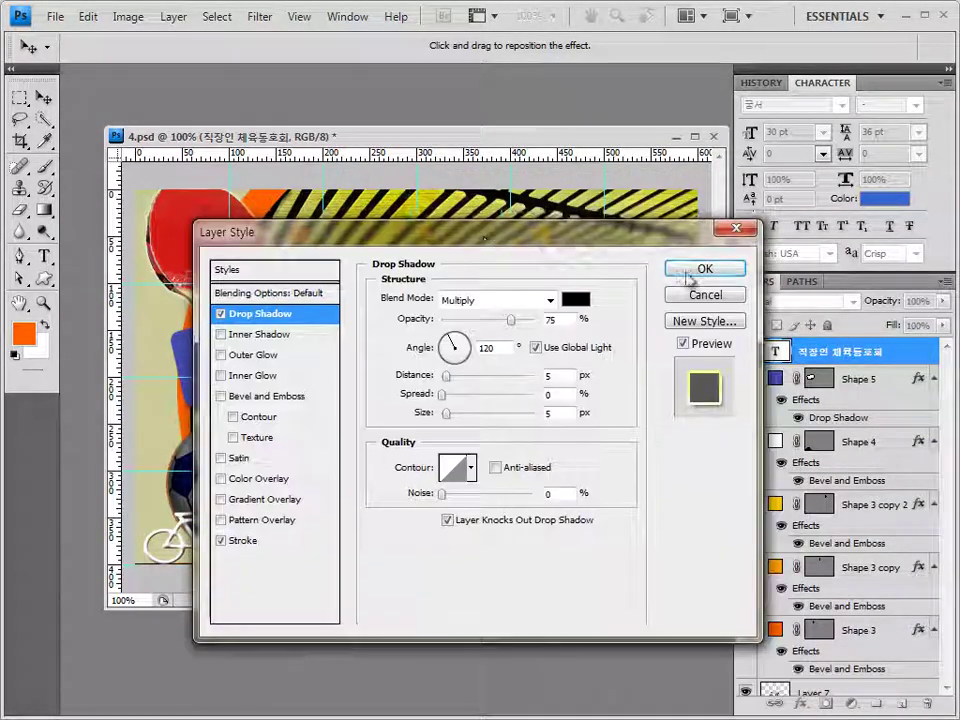
click(706, 264)
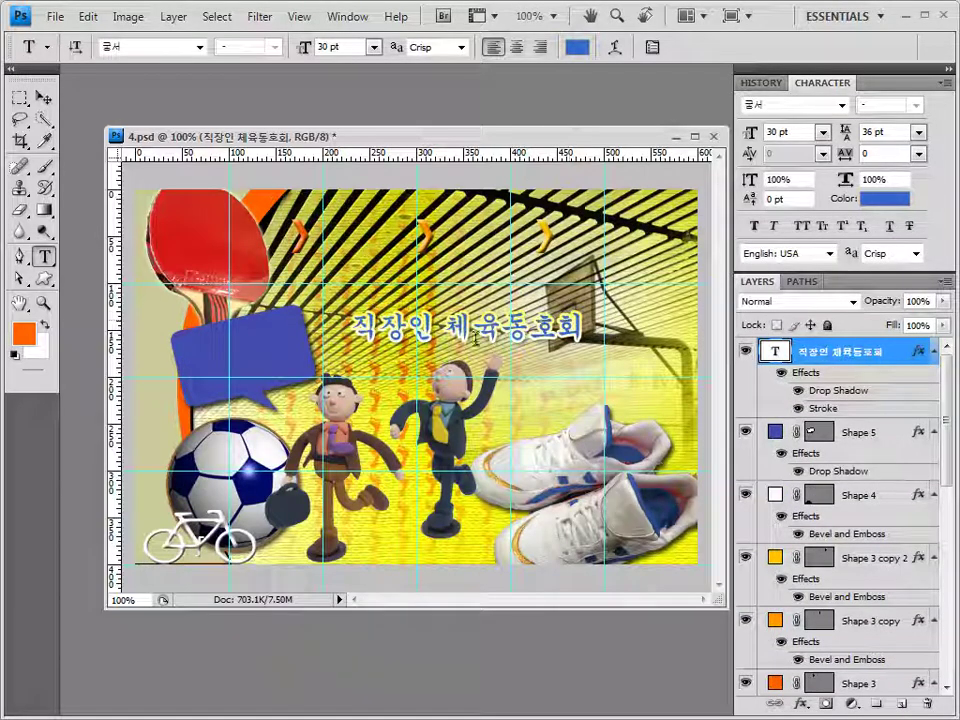
click(44, 97)
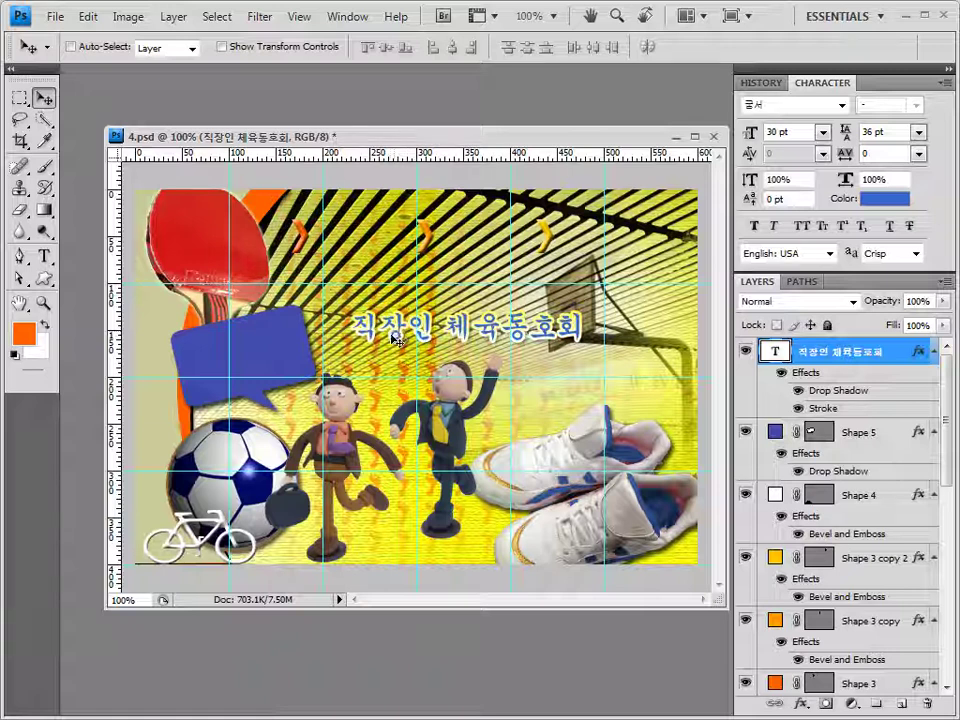
mouse_move(394, 339)
mouse_down()
mouse_move(380, 336)
mouse_move(397, 342)
mouse_up()
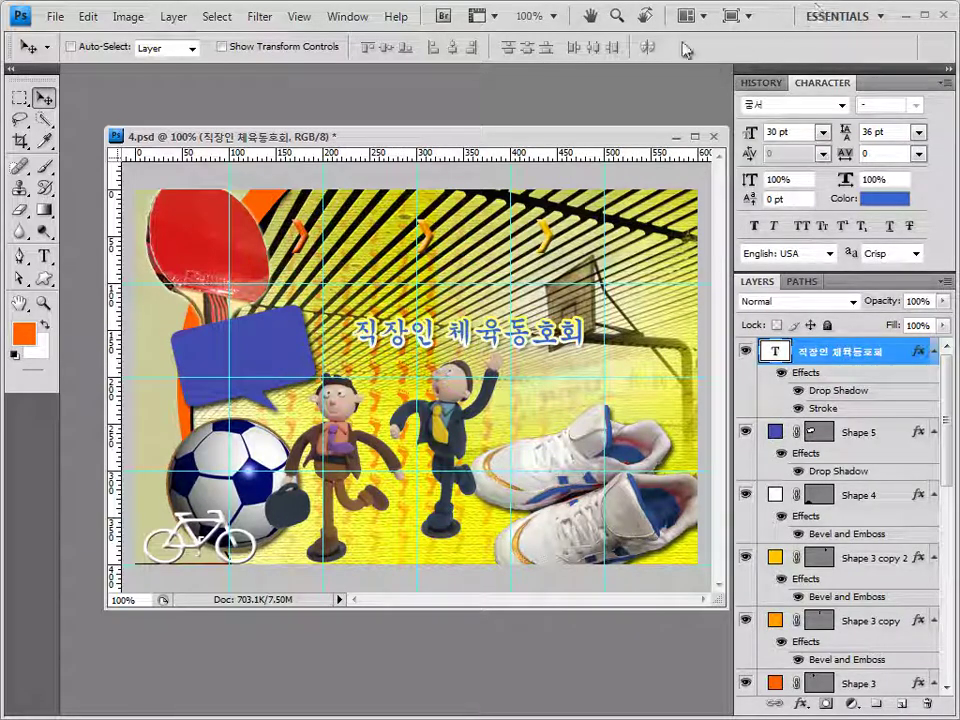
Warp the title text with a horizontal Arc style and set its bend to 40%.
click(44, 256)
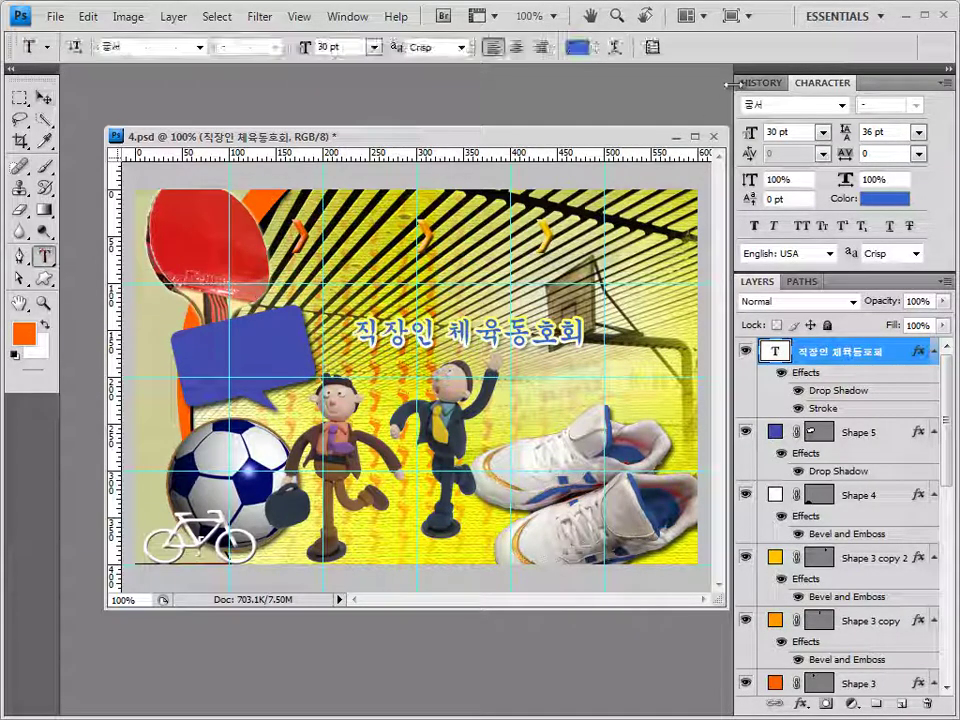
click(616, 50)
click(664, 225)
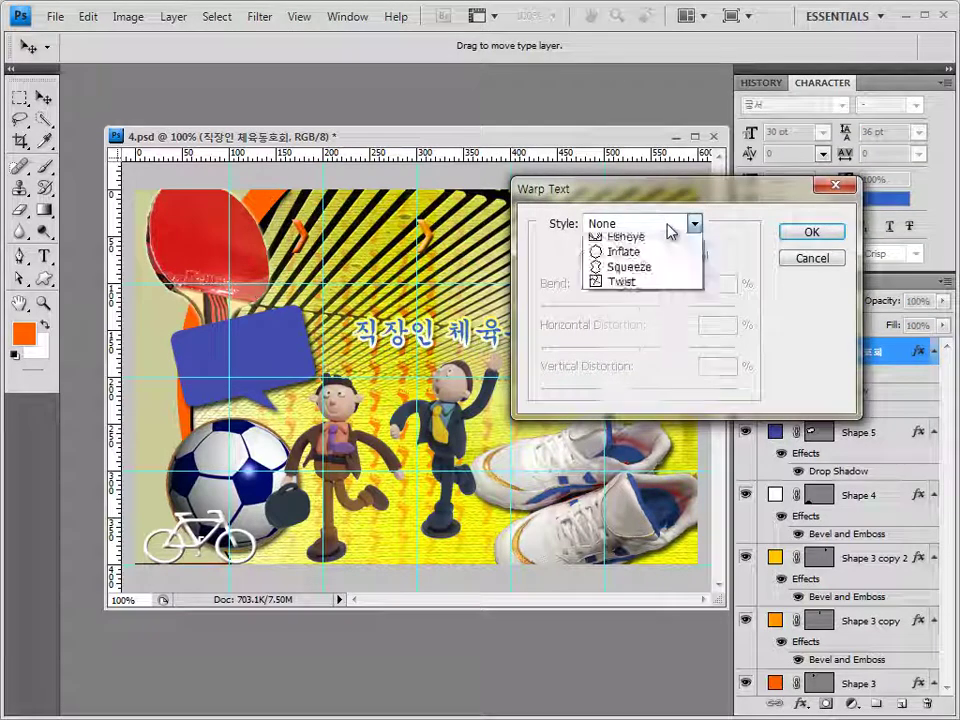
click(666, 272)
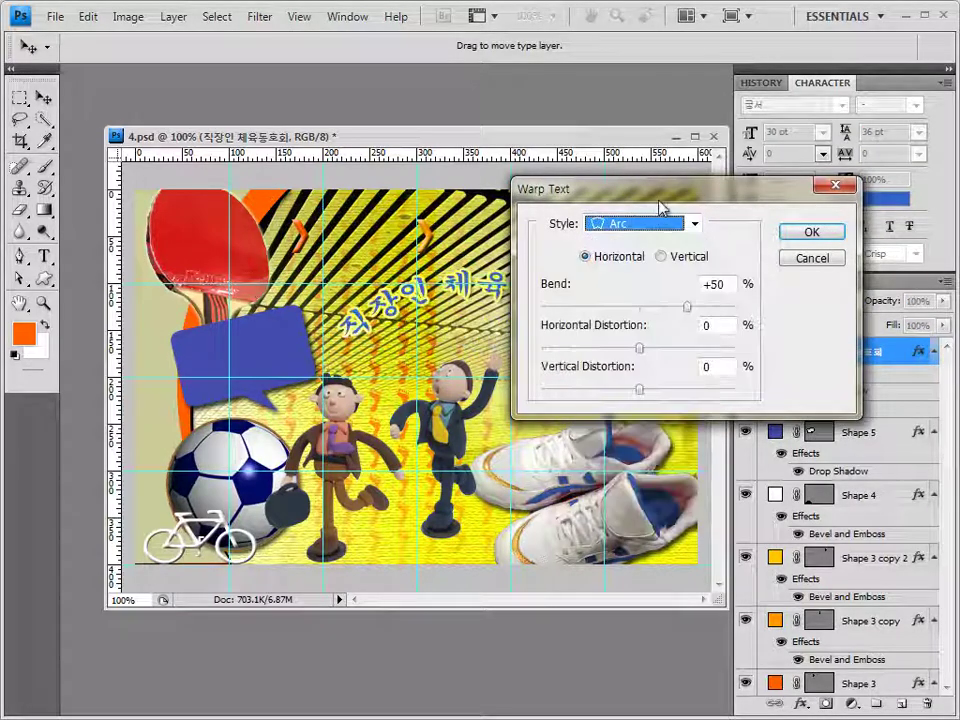
drag(661, 198, 706, 222)
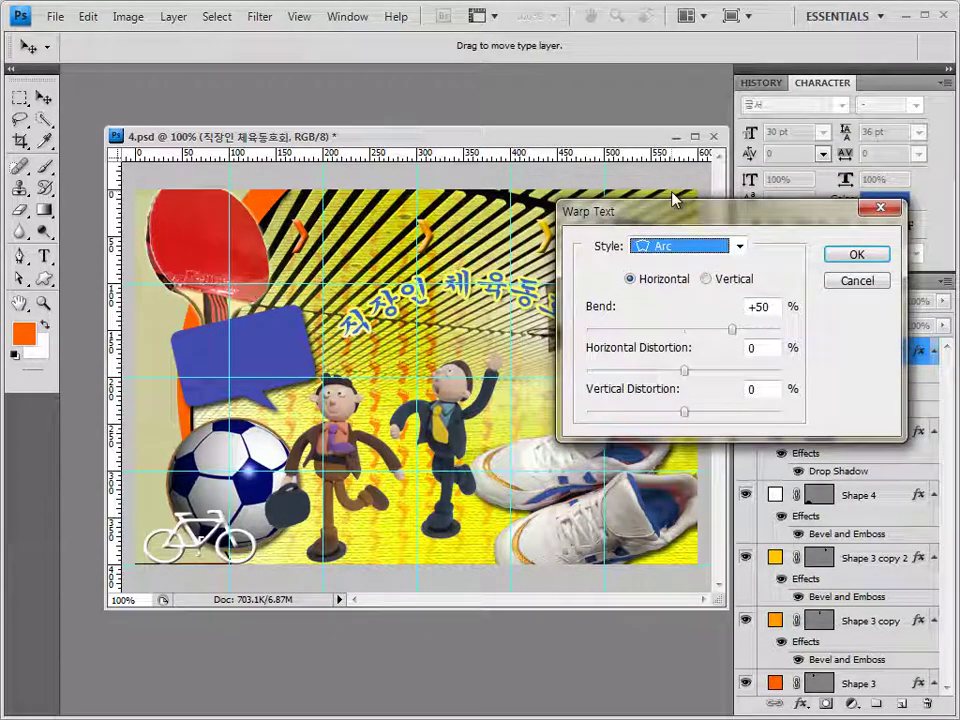
key(Tab)
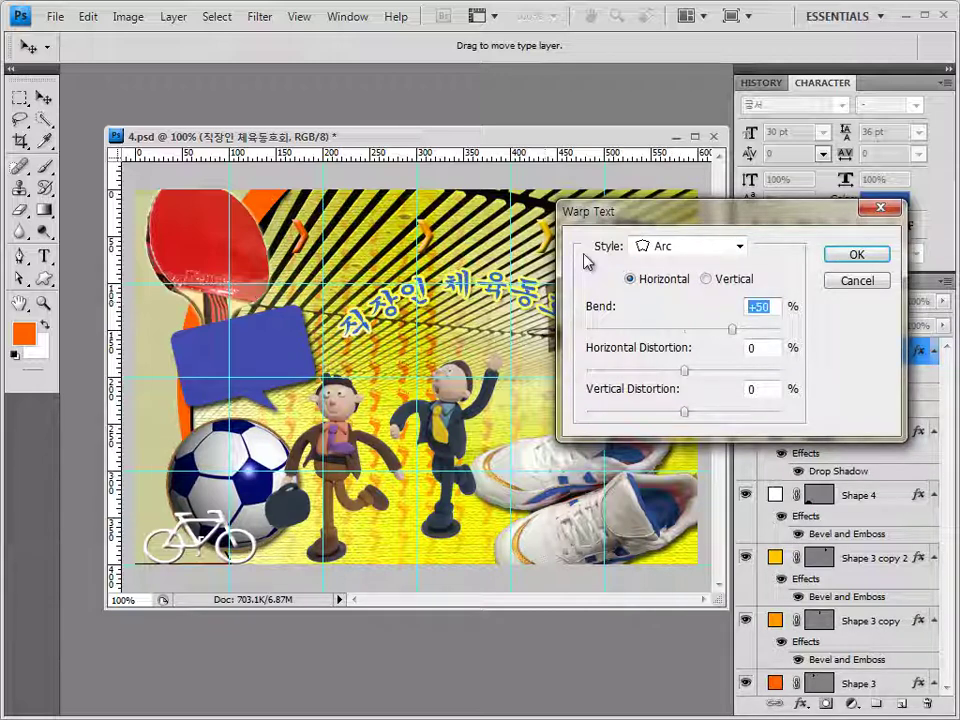
text(40)
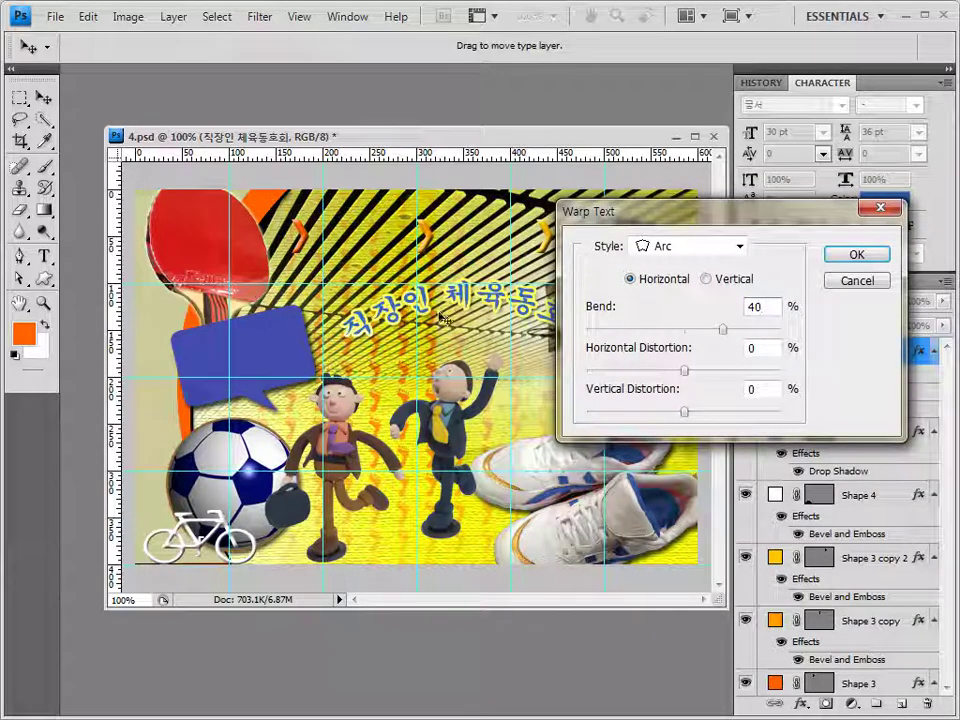
click(845, 254)
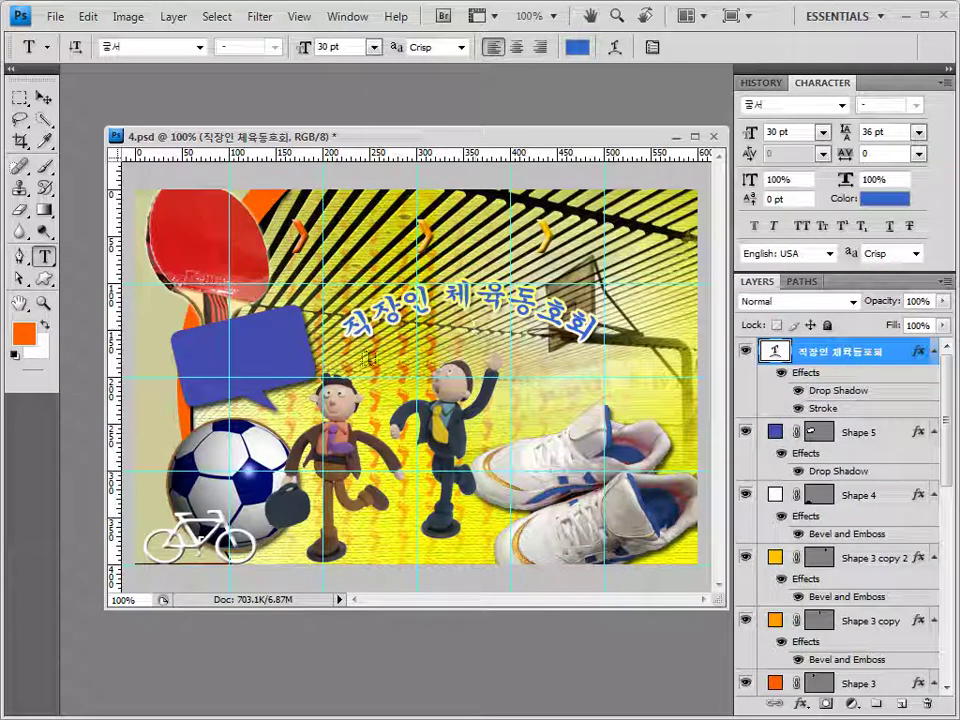
Nudge the arched title slightly to the right and down between the speech bubble and the basketball hoop.
click(44, 98)
key(Right)
key(Right)
key(Right)
key(Right)
key(Right)
key(Down)
key(Down)
key(Down)
key(Down)
key(Down)
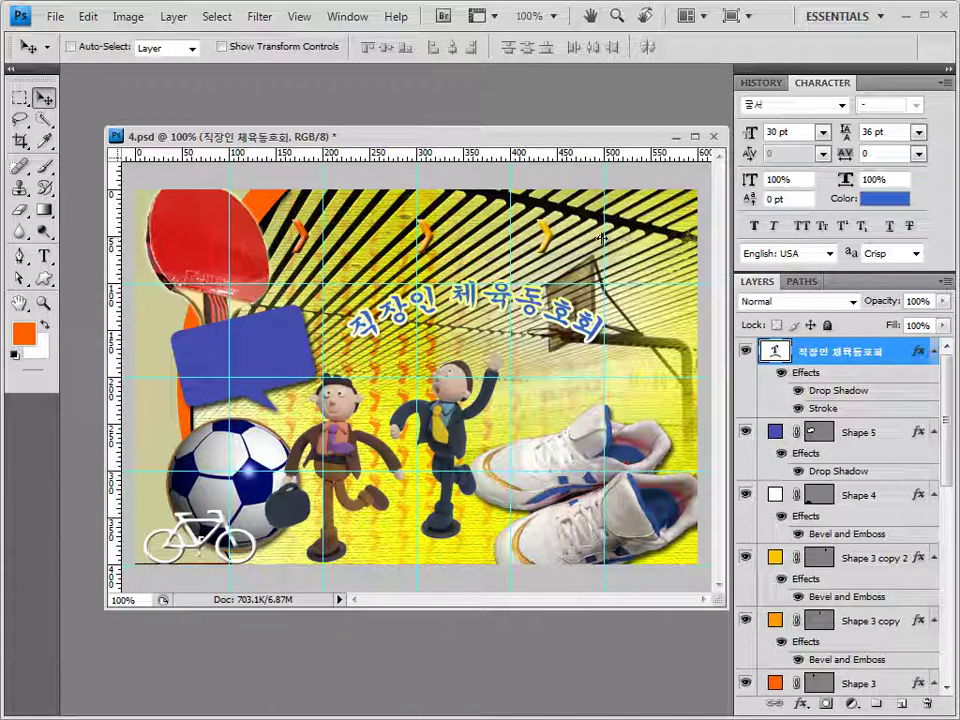
Add the 18 pt text "동호회소개" in #ff0e00 just after the first chevron.
click(45, 257)
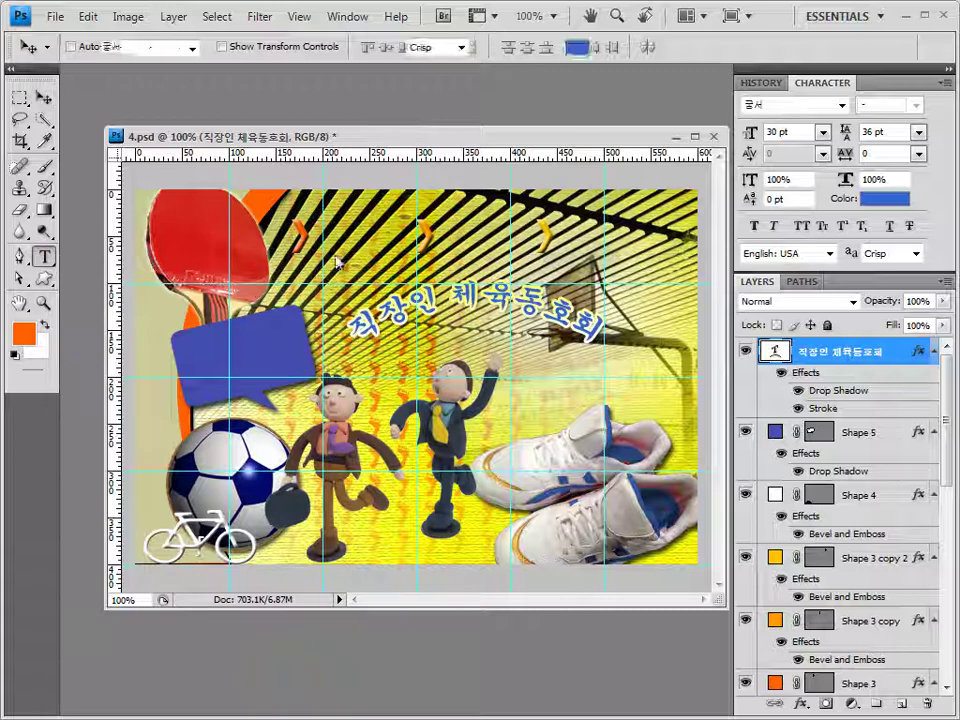
click(320, 238)
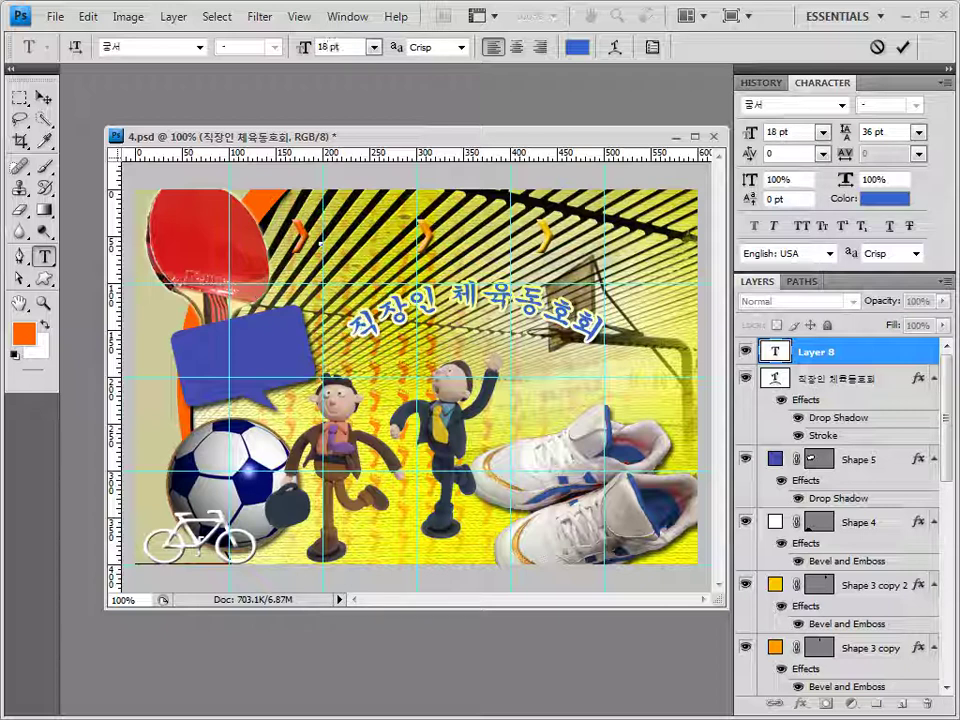
click(577, 47)
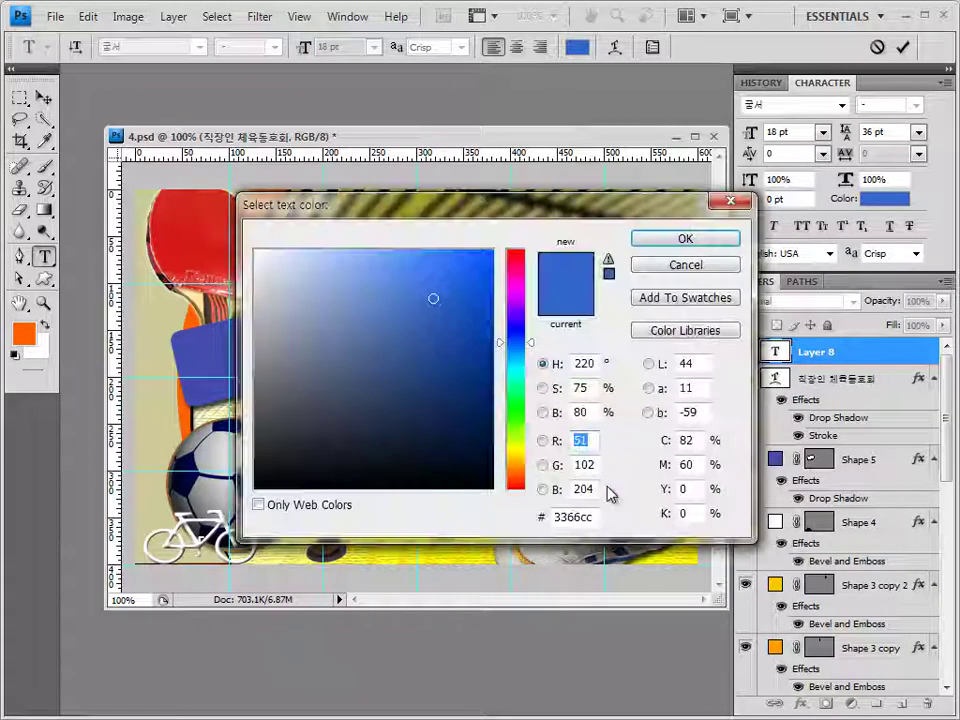
double_click(570, 516)
key(BackSpace)
text(ff0e00)
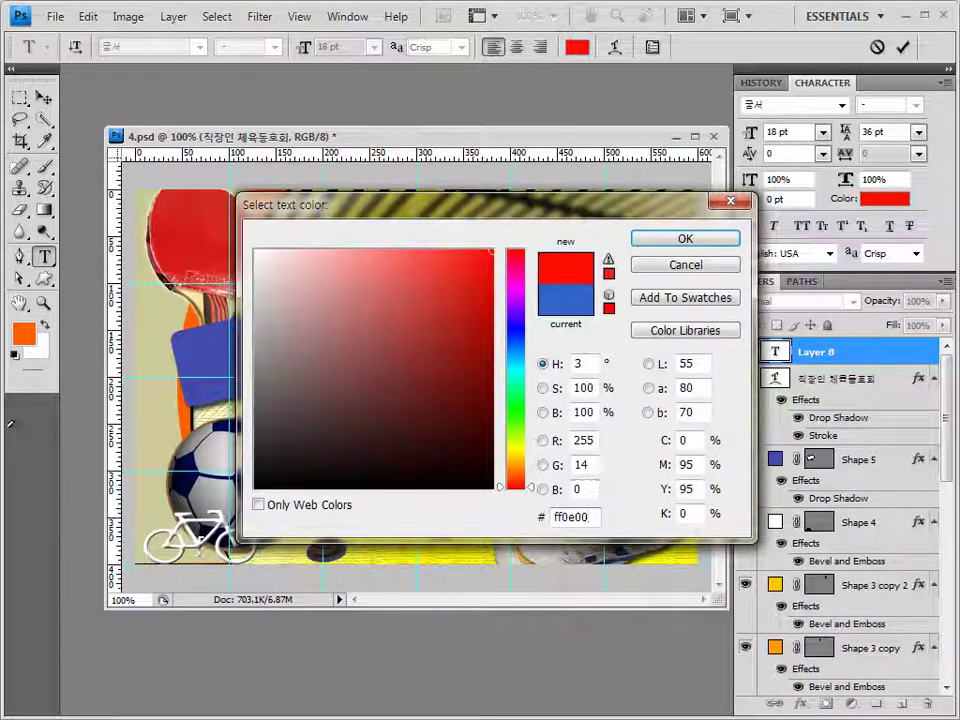
click(706, 242)
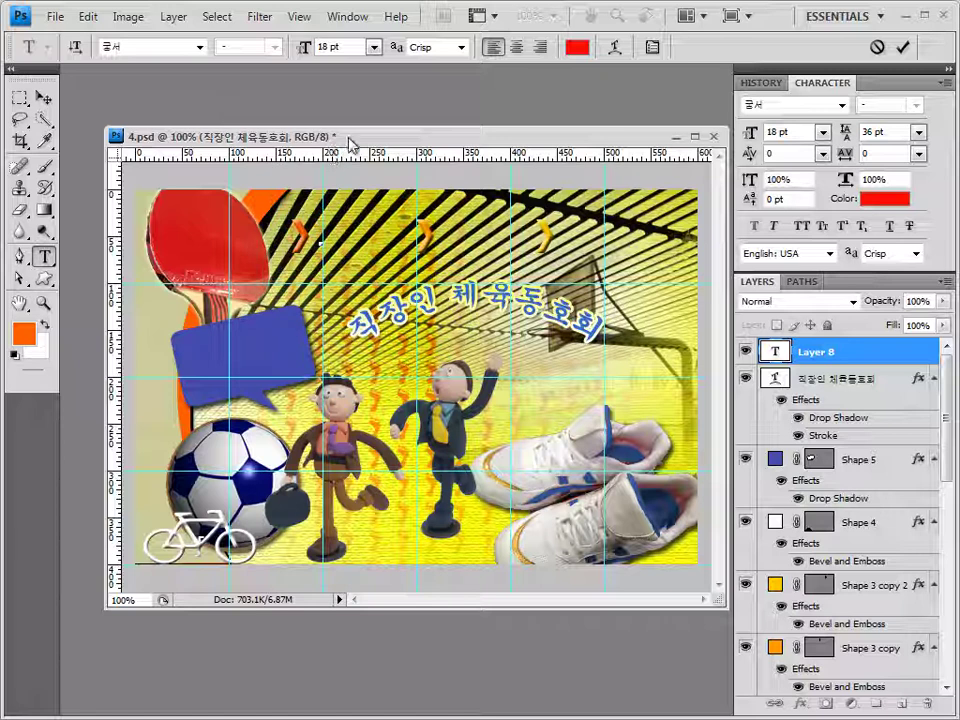
text(동호회소개)
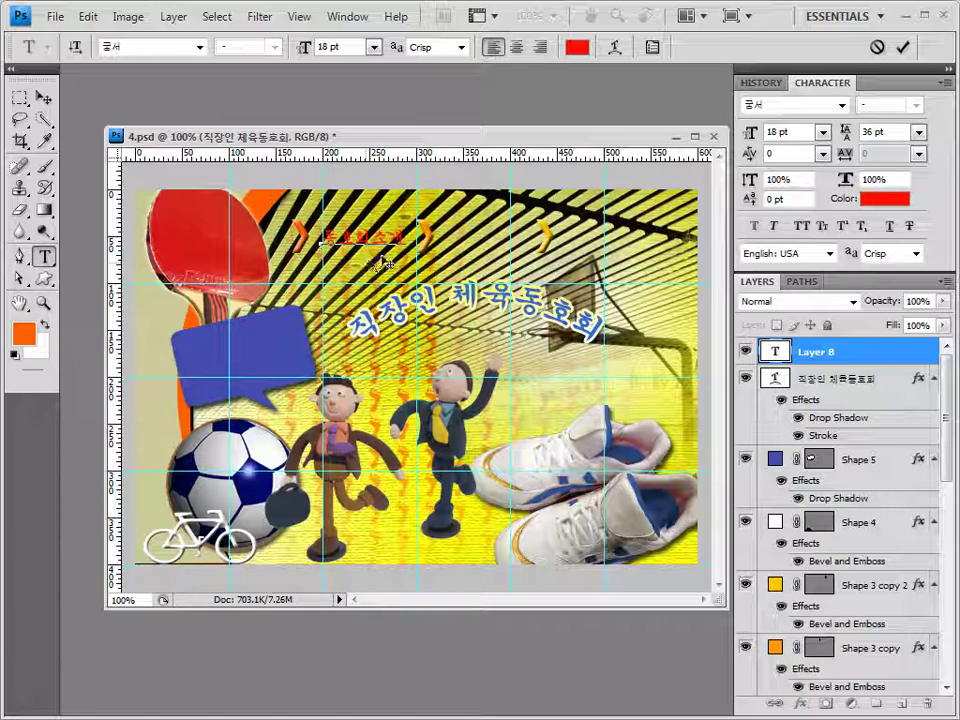
click(848, 366)
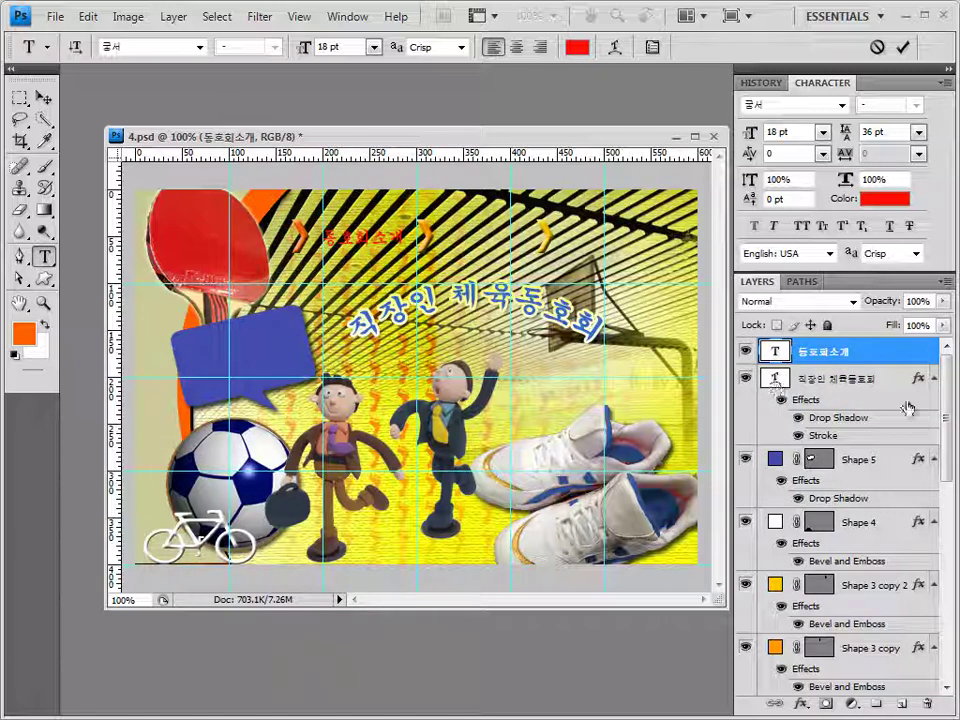
Give the "동호회소개" text a default Drop Shadow and a 2 px outside Stroke in #eaff00.
click(803, 703)
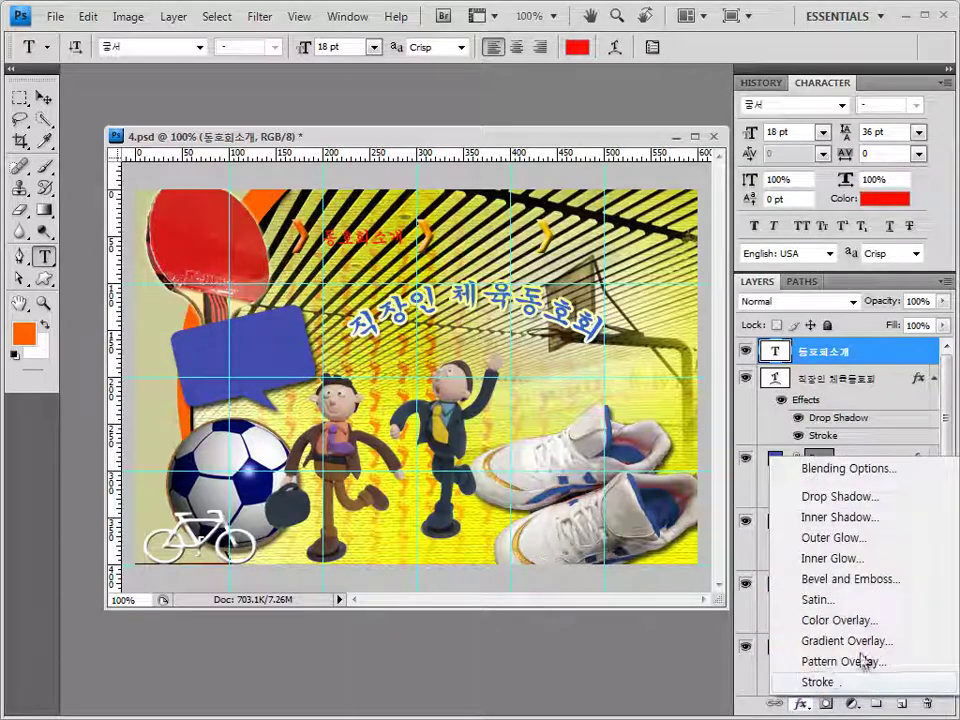
click(850, 496)
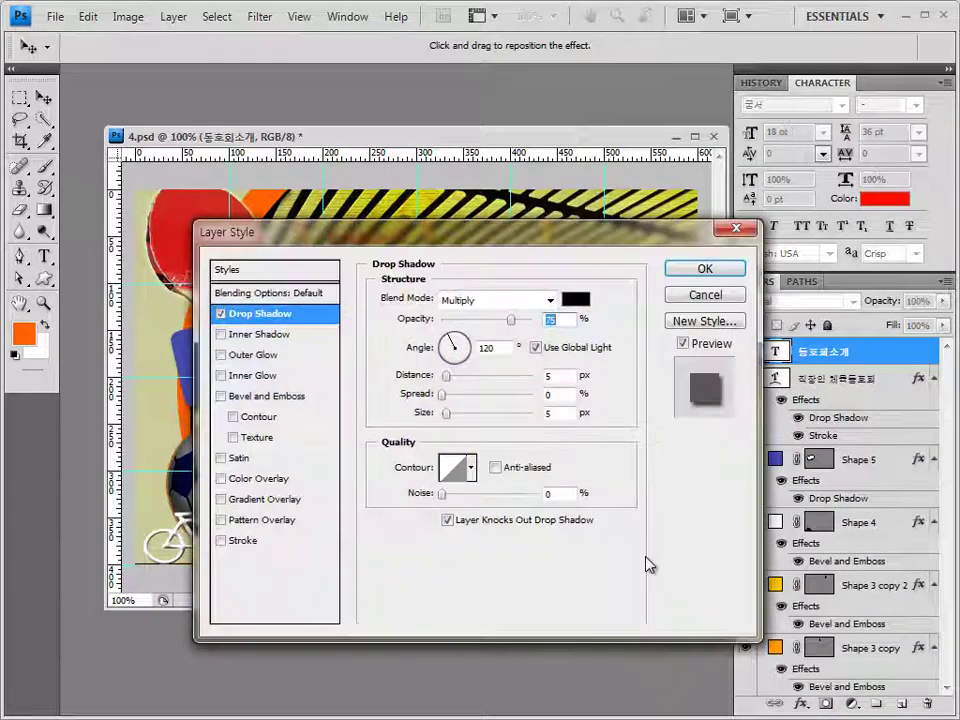
click(250, 541)
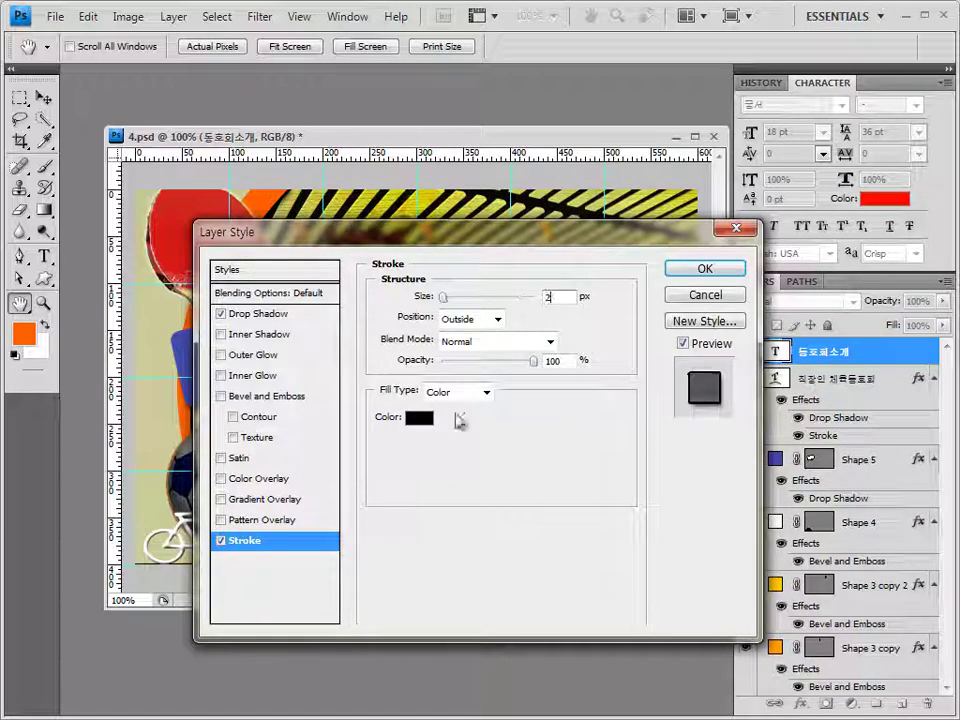
click(421, 418)
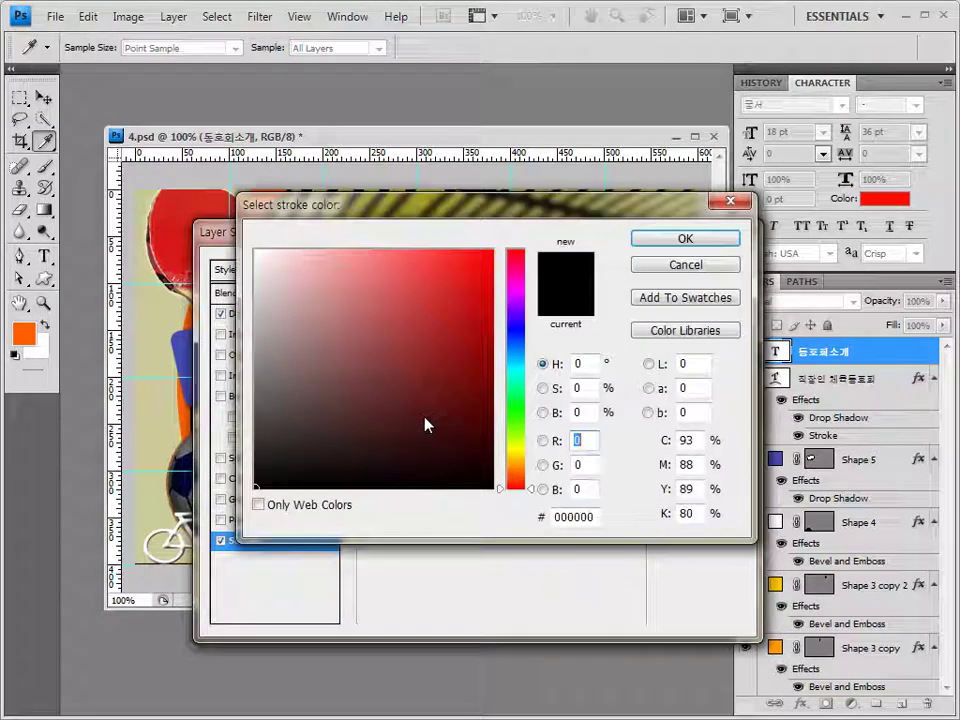
drag(605, 527, 495, 514)
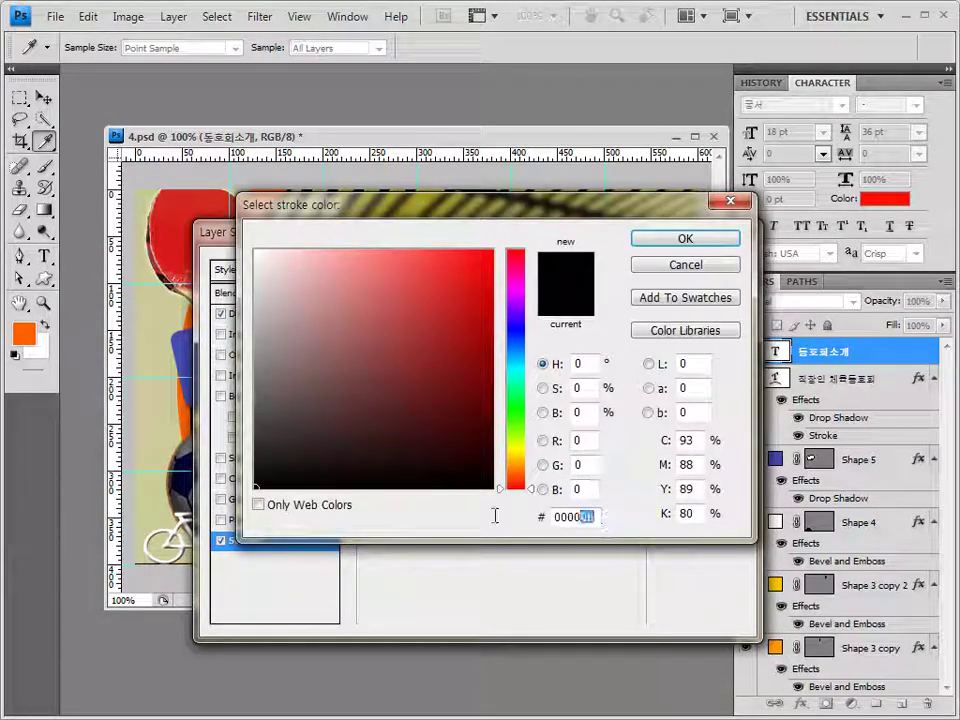
text(eaff00)
click(712, 242)
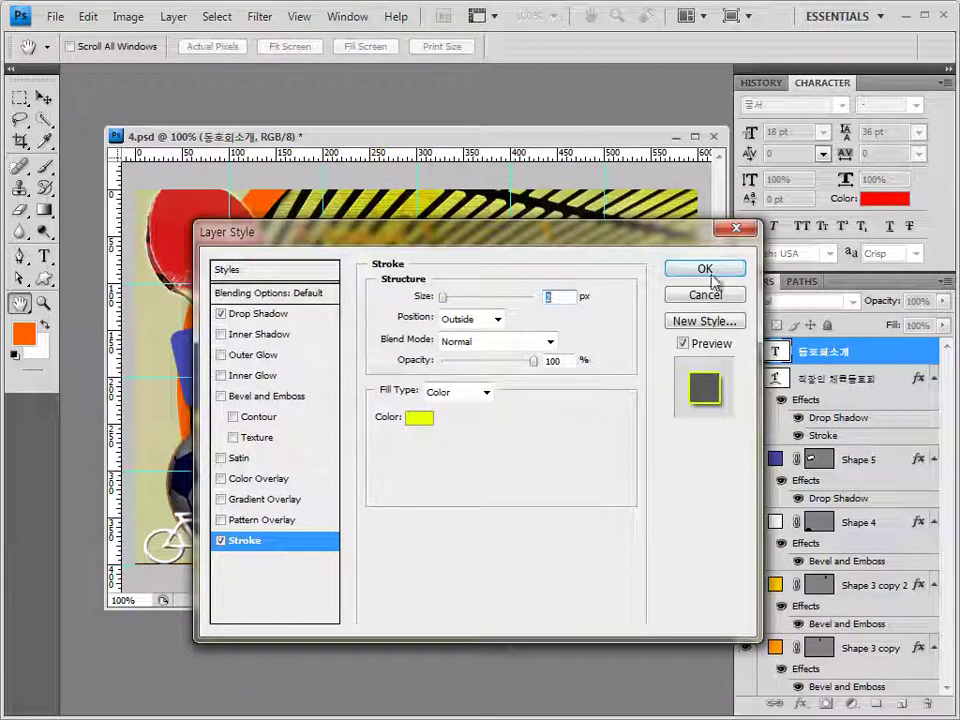
click(719, 270)
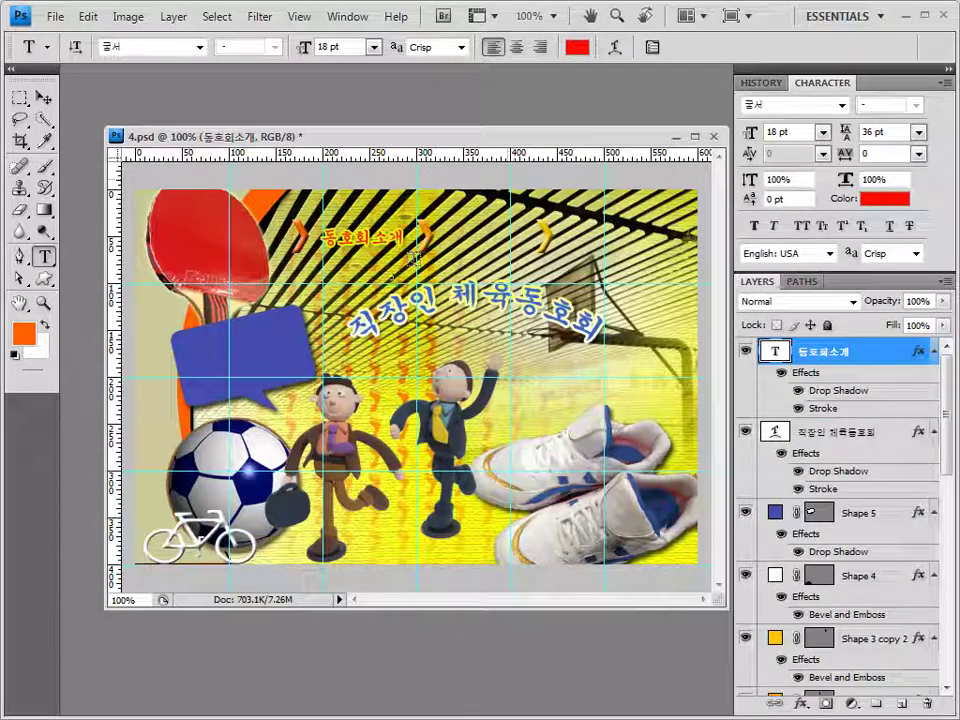
Duplicate the "동호회소개" text twice, placing the copies after the second and third chevrons.
click(41, 98)
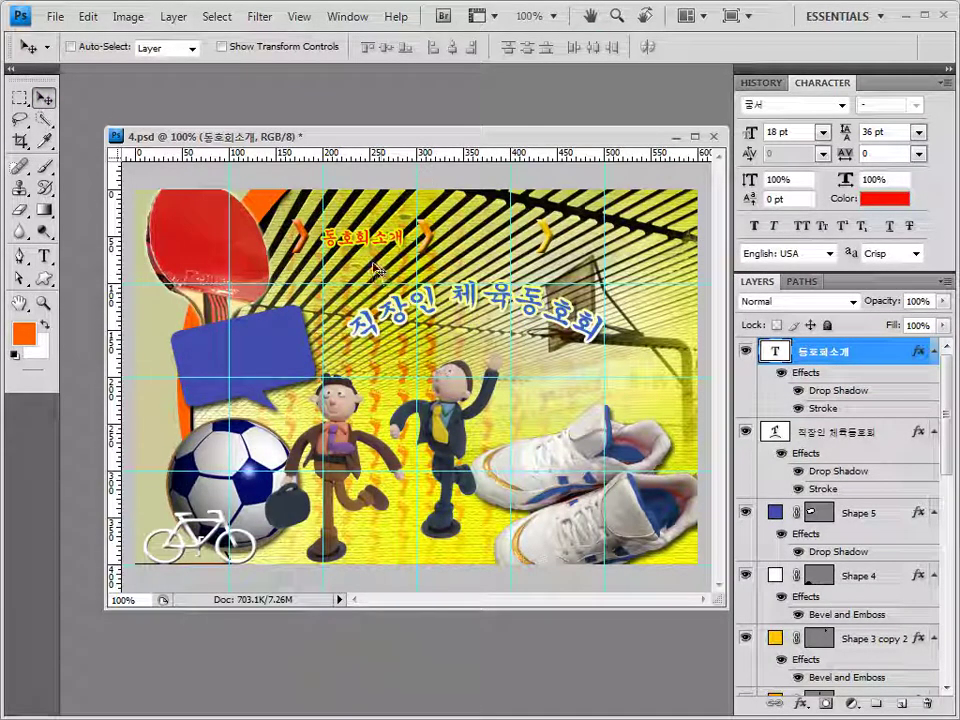
drag(369, 243, 487, 238)
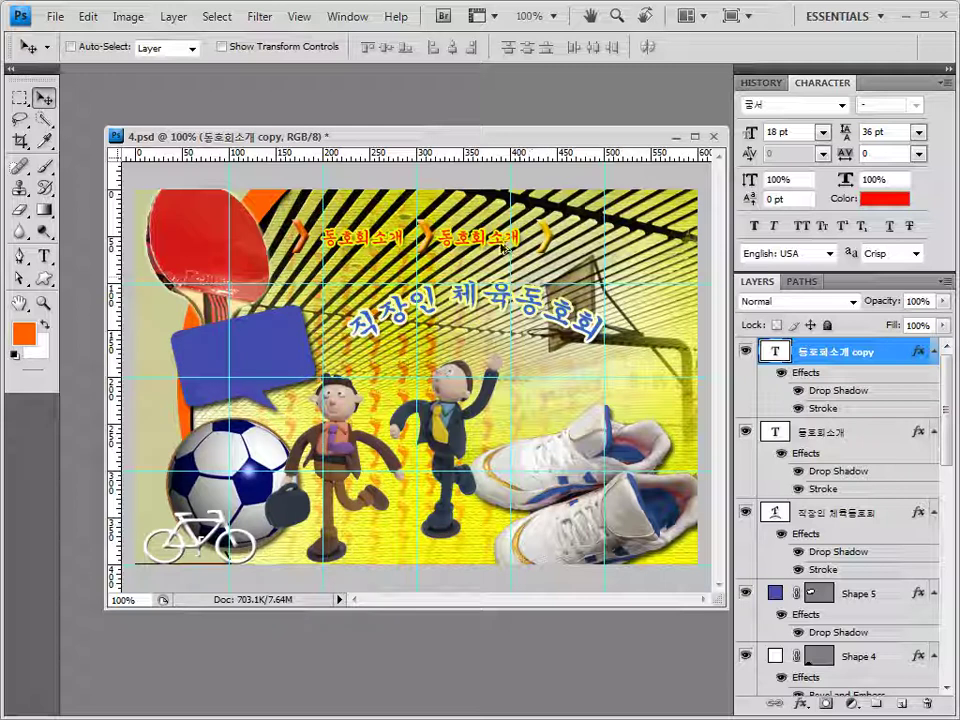
drag(490, 240, 605, 233)
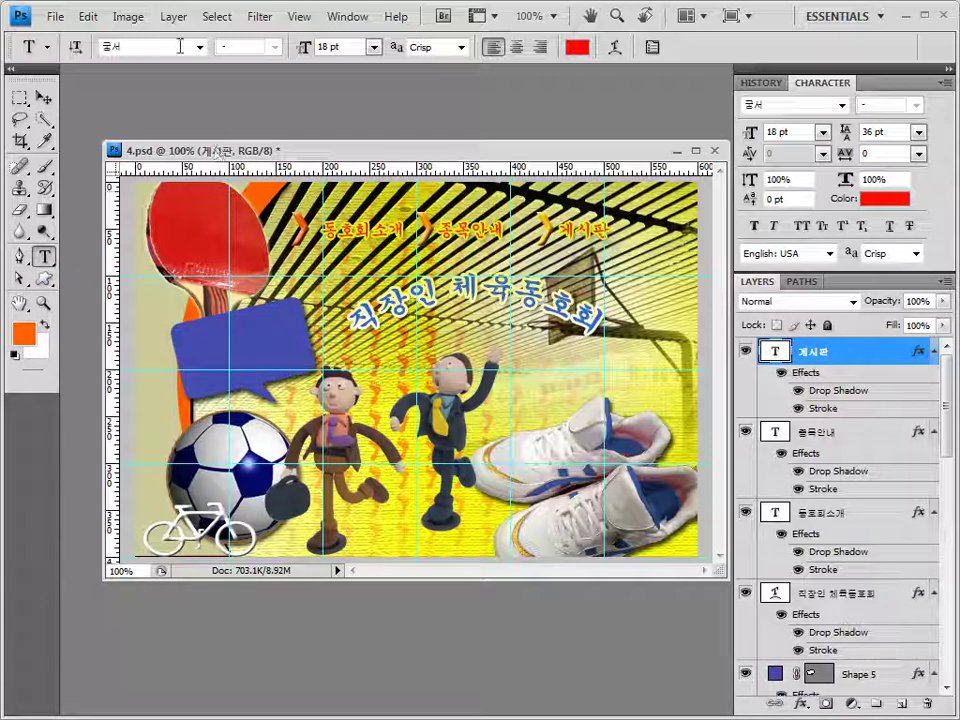
Add the 15 pt text "내게 맞는 운동은?" in #ff0000 just above the sneakers.
click(540, 396)
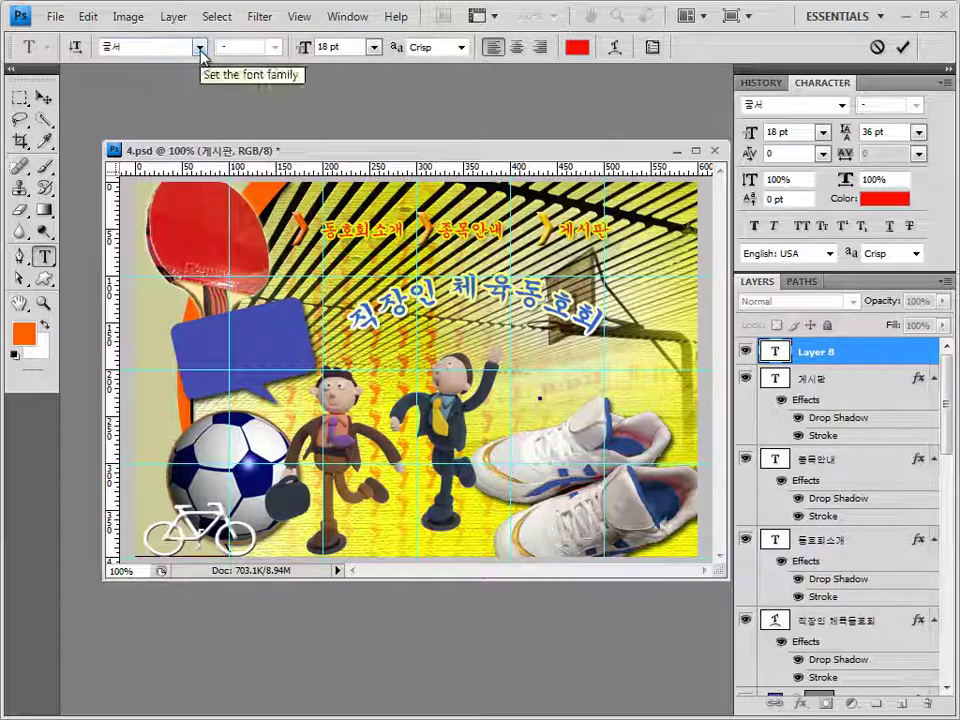
click(330, 47)
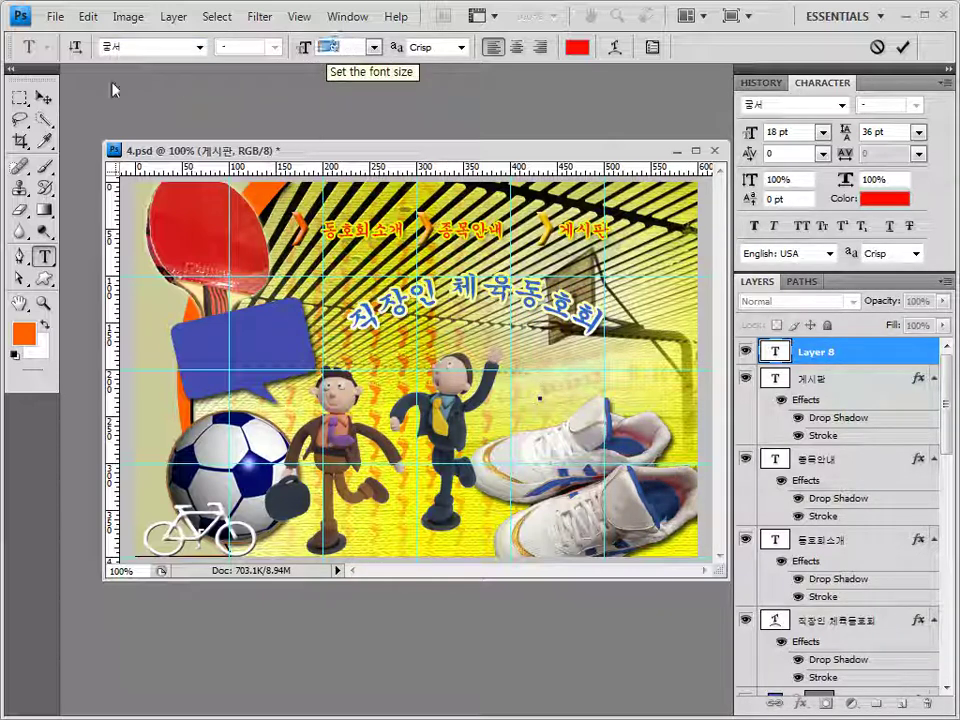
text(15)
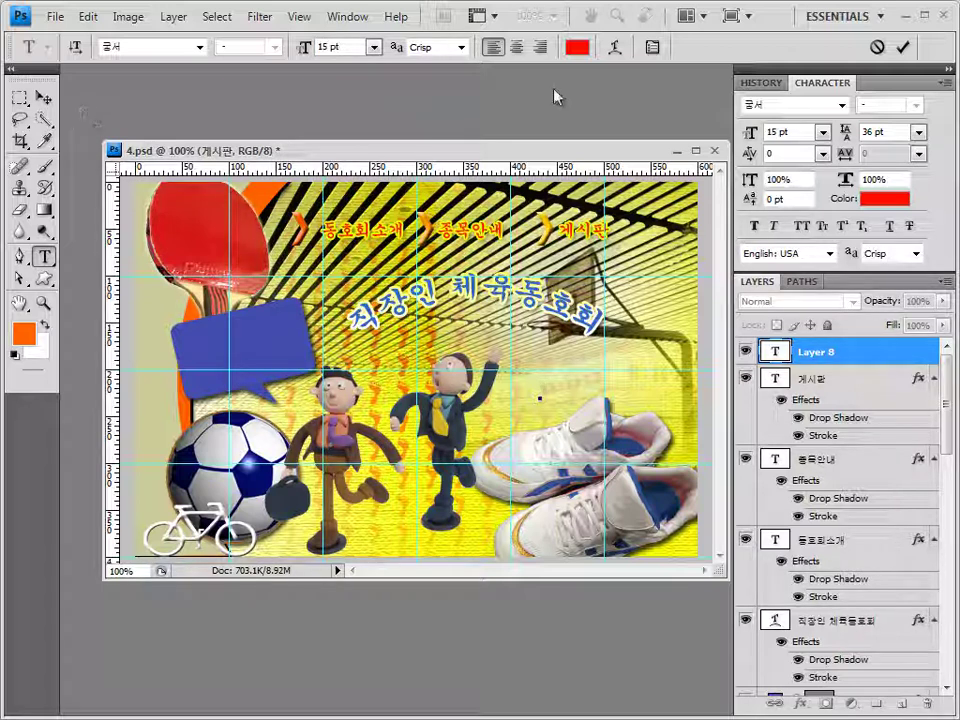
click(577, 47)
click(572, 517)
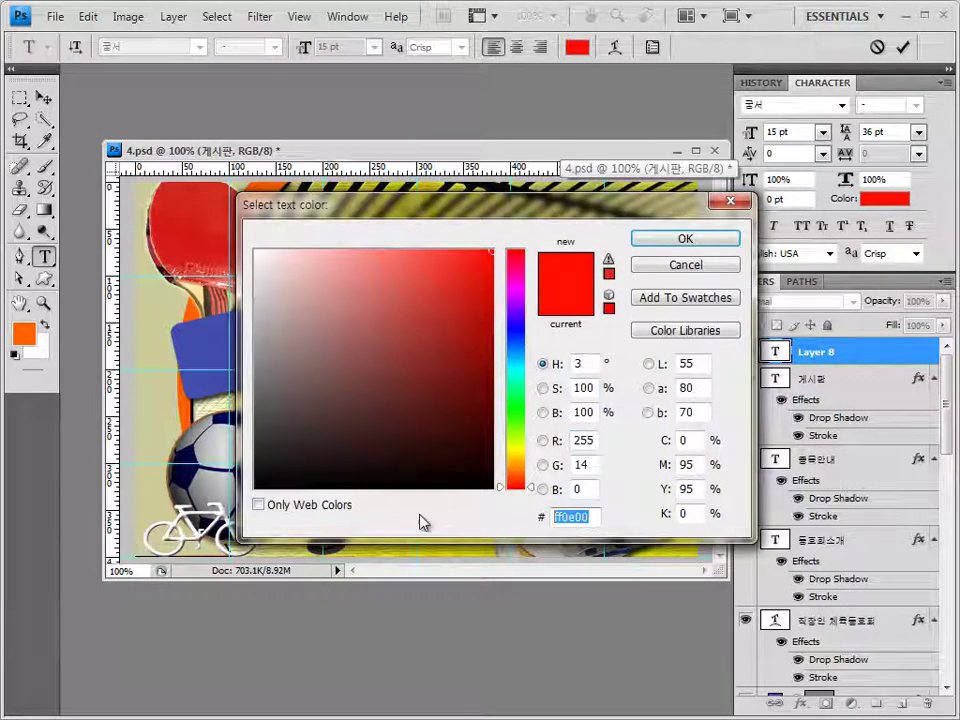
text(ff0000)
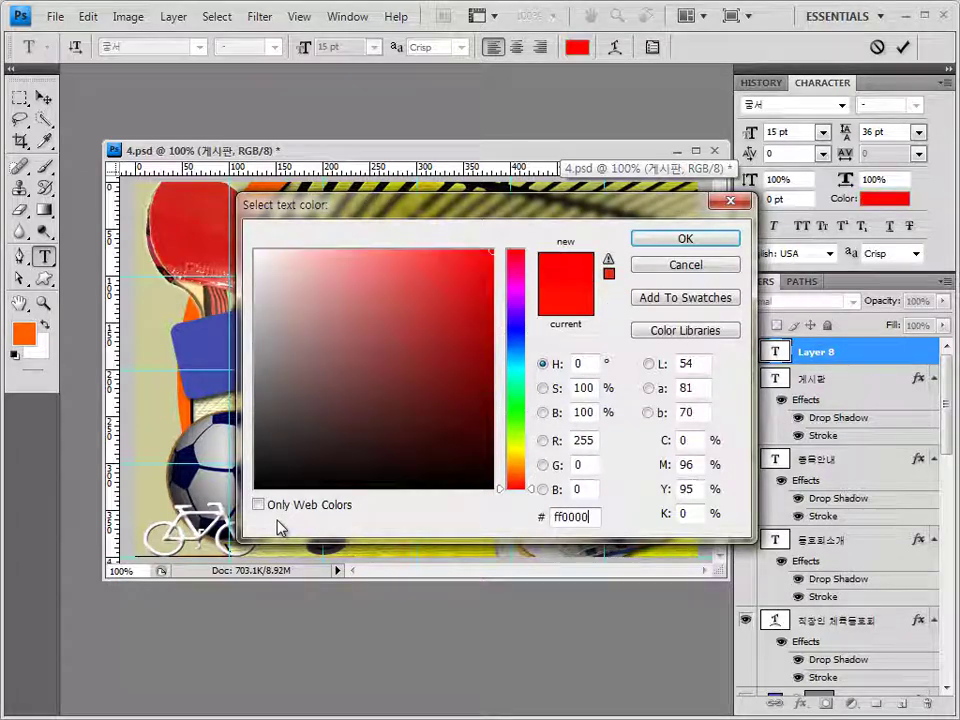
key(Return)
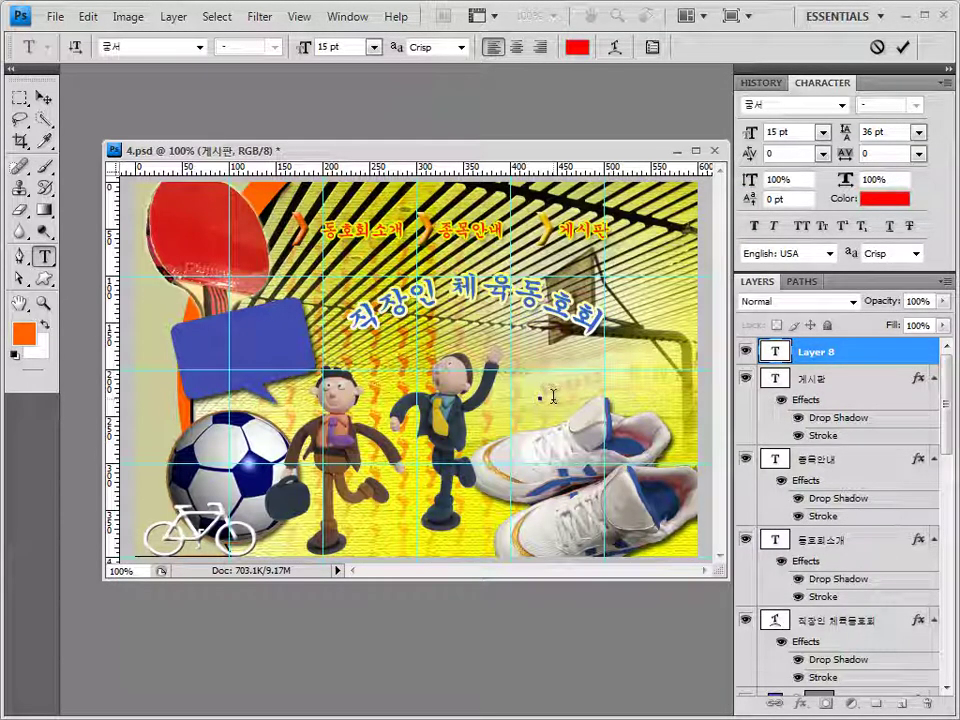
text(내게 맞는 운동은?)
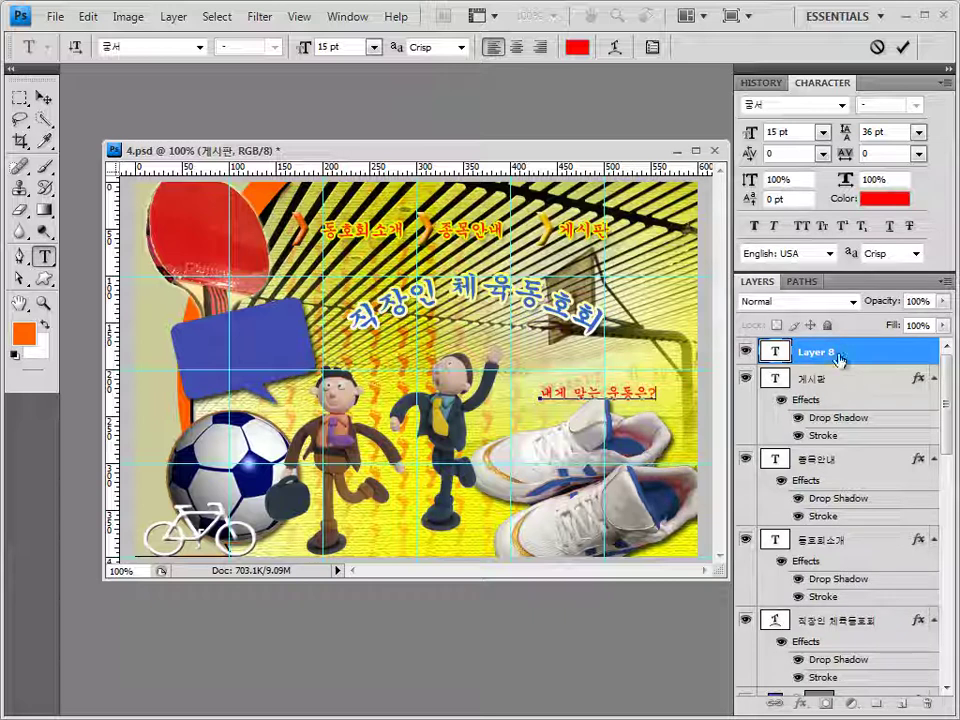
click(828, 352)
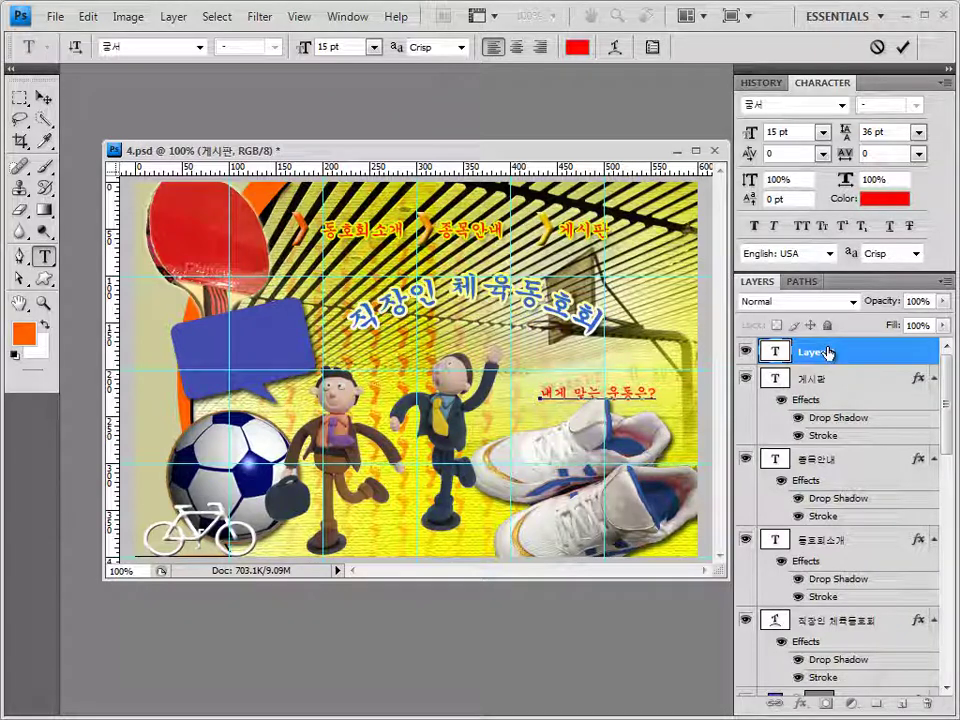
Give the "내게 맞는 운동은?" text a default Inner Shadow and move it slightly up and left, above the sneakers.
click(801, 704)
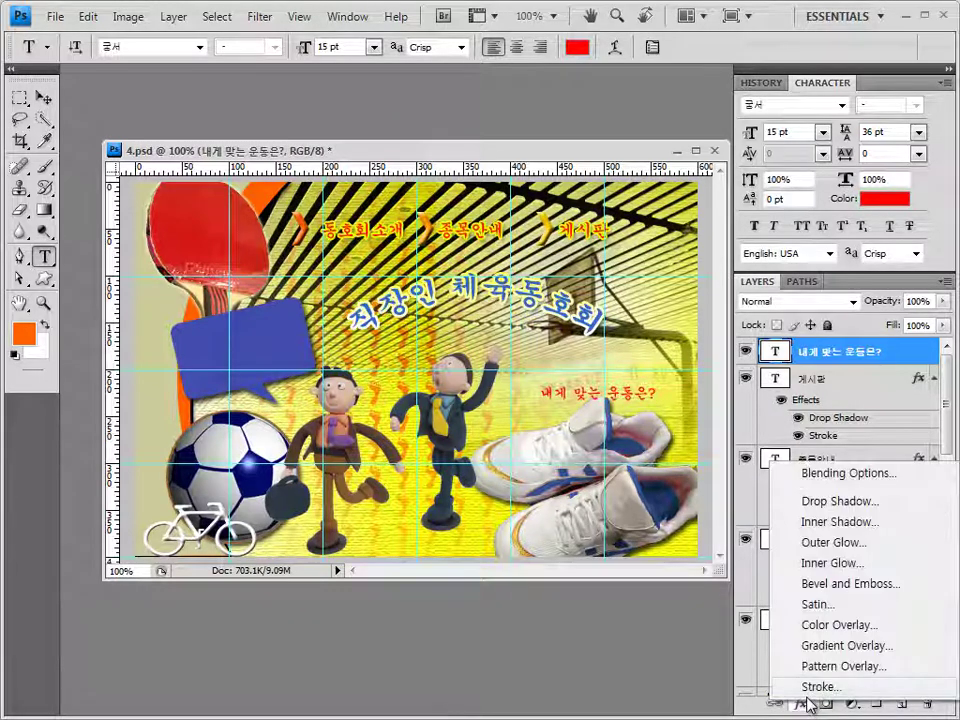
click(806, 521)
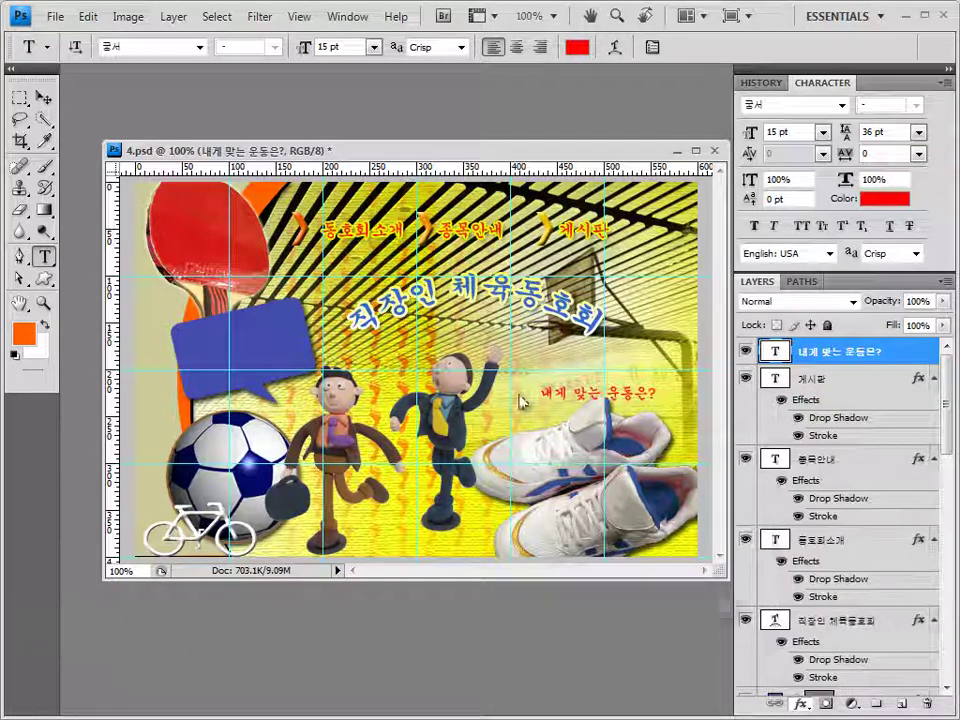
click(680, 280)
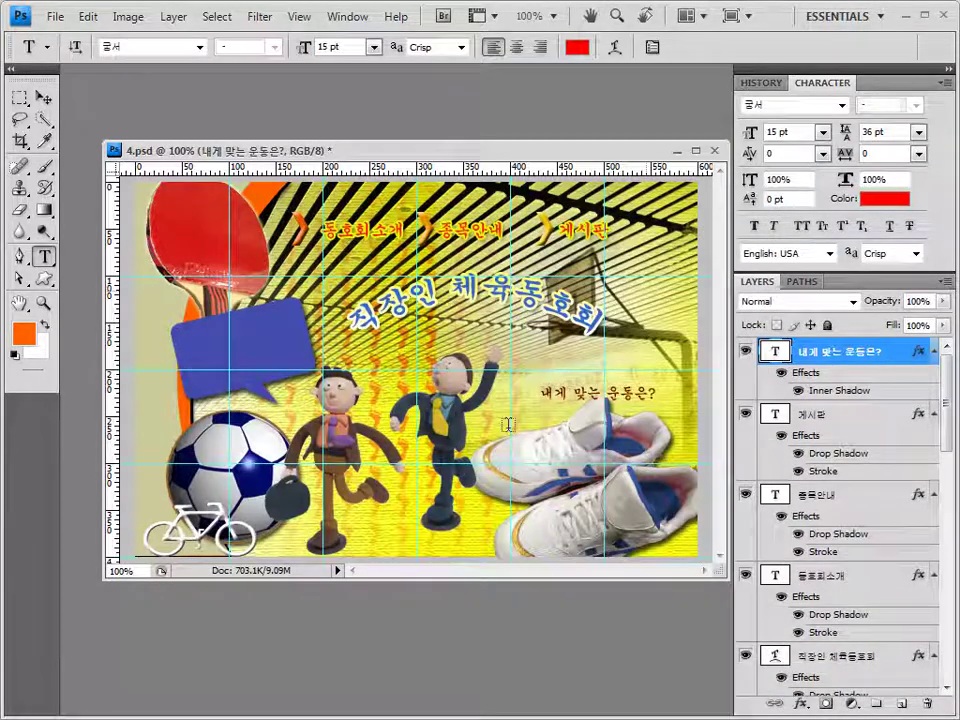
click(44, 98)
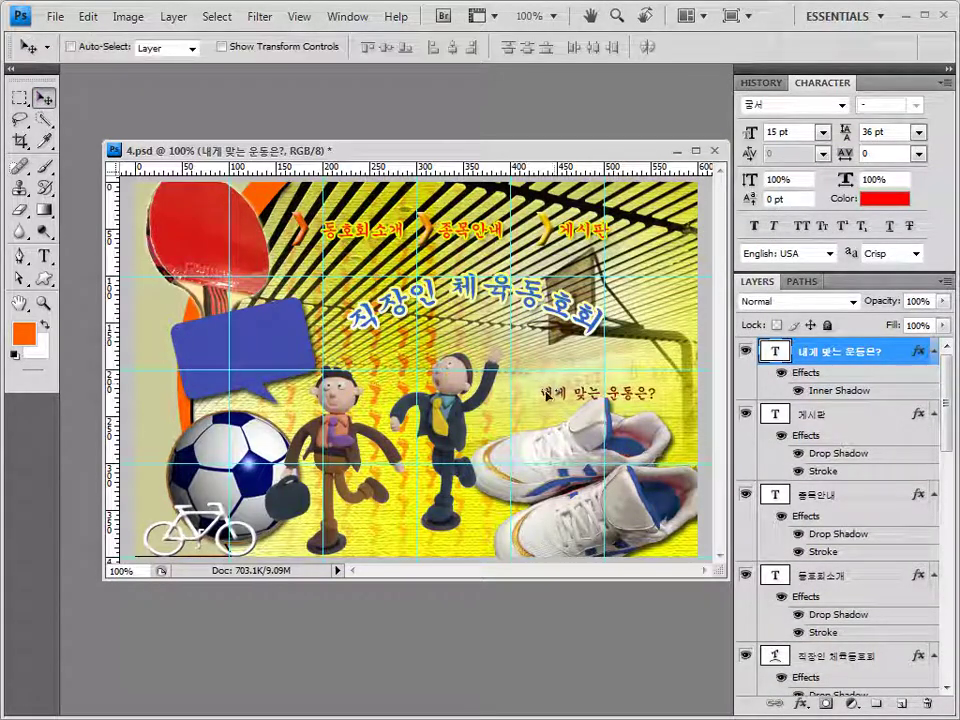
drag(554, 395, 532, 382)
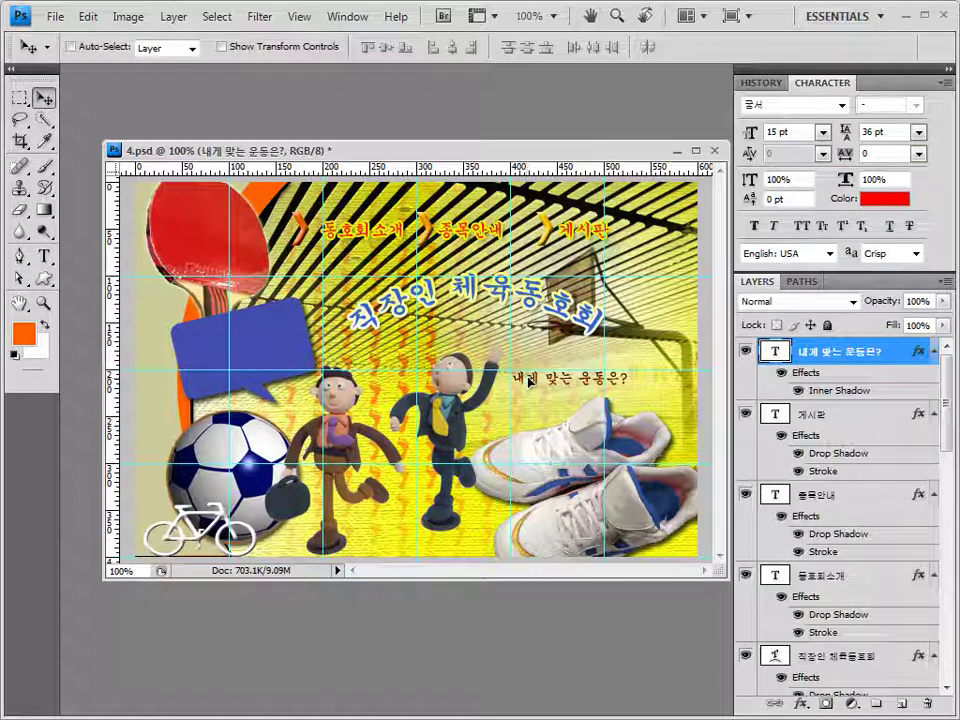
Add the two-line text "운동은 생활의 / 활력이 됩니다" on the speech bubble in 굴림, 18 pt, colour #fff66d.
click(44, 256)
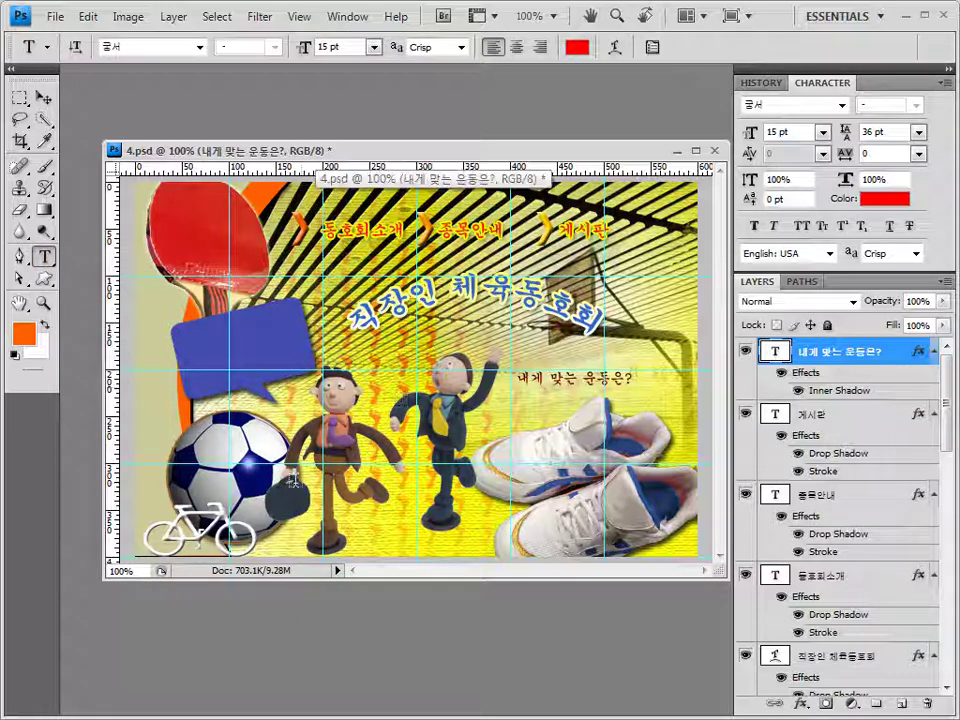
click(201, 342)
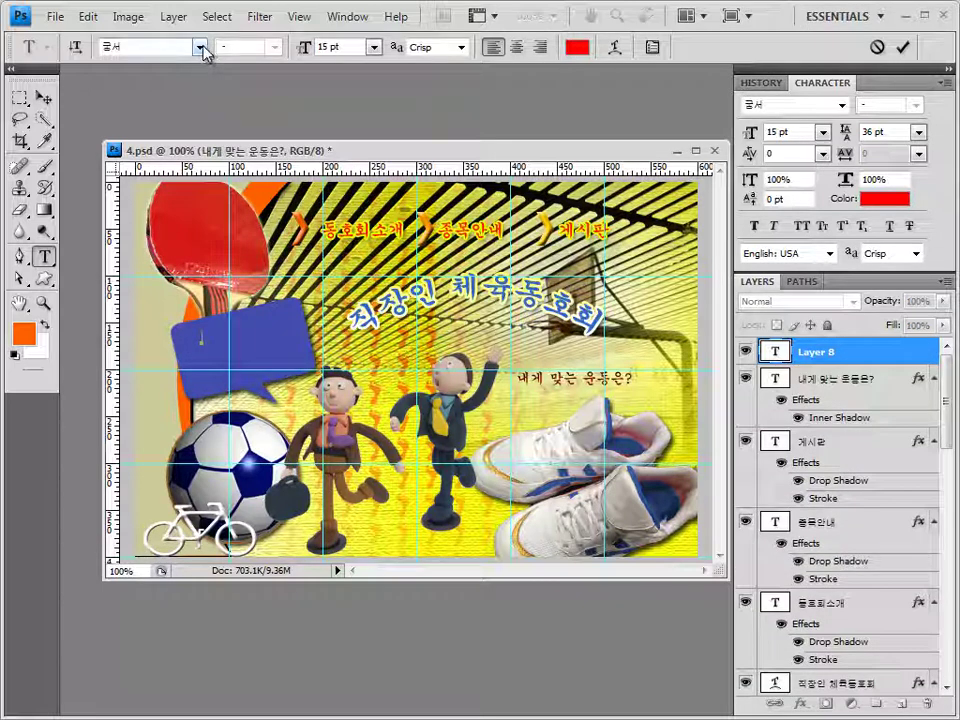
click(200, 47)
scroll(337, 146, up, 2)
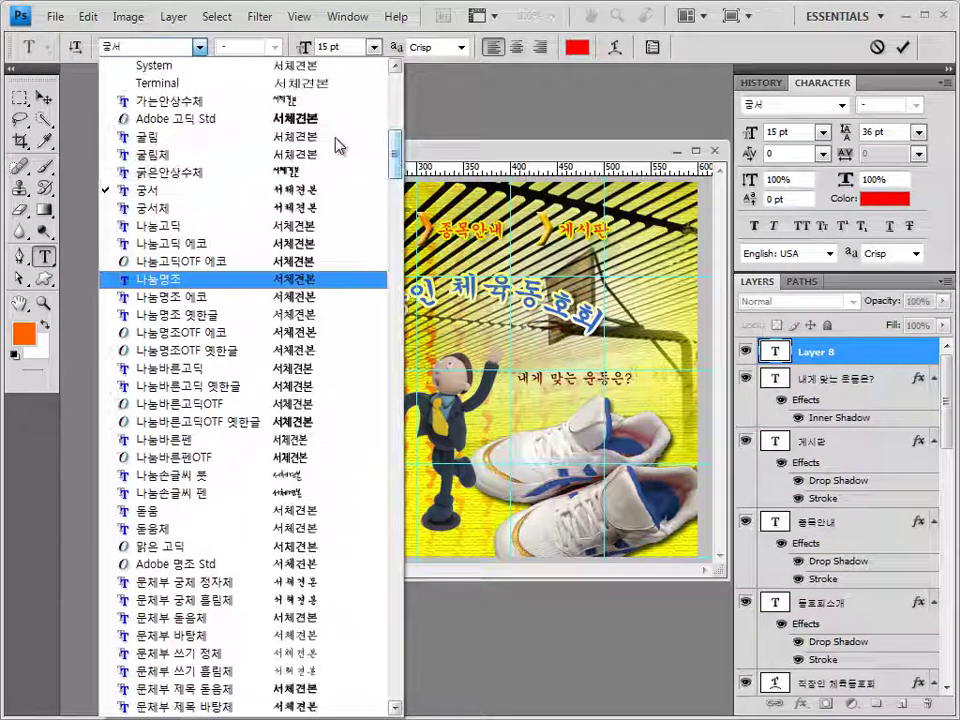
click(218, 138)
key(Tab)
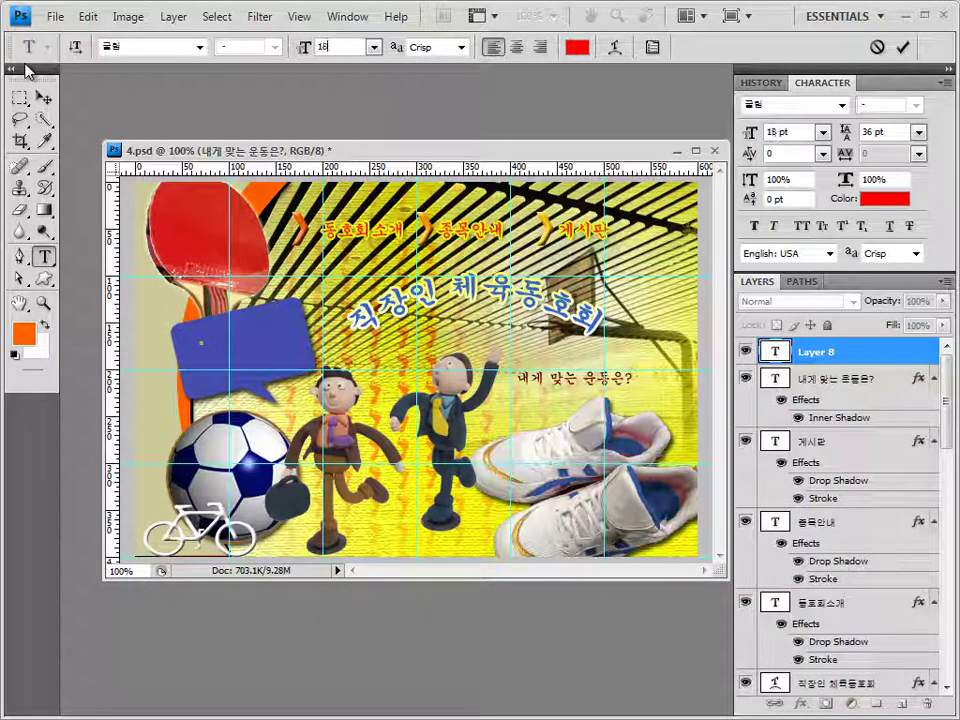
key(Return)
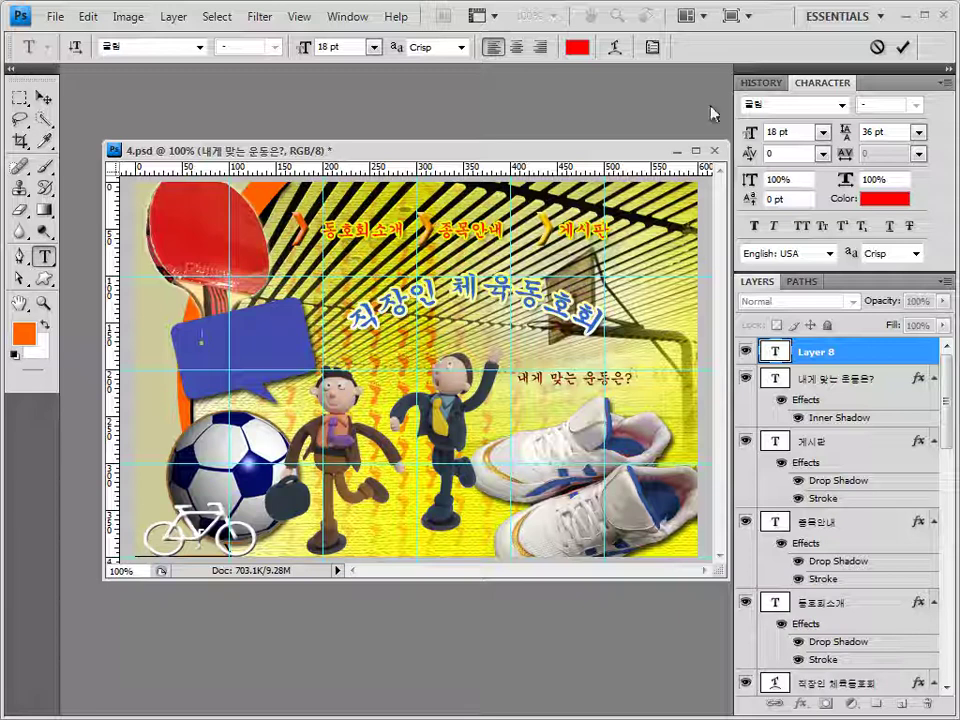
click(577, 47)
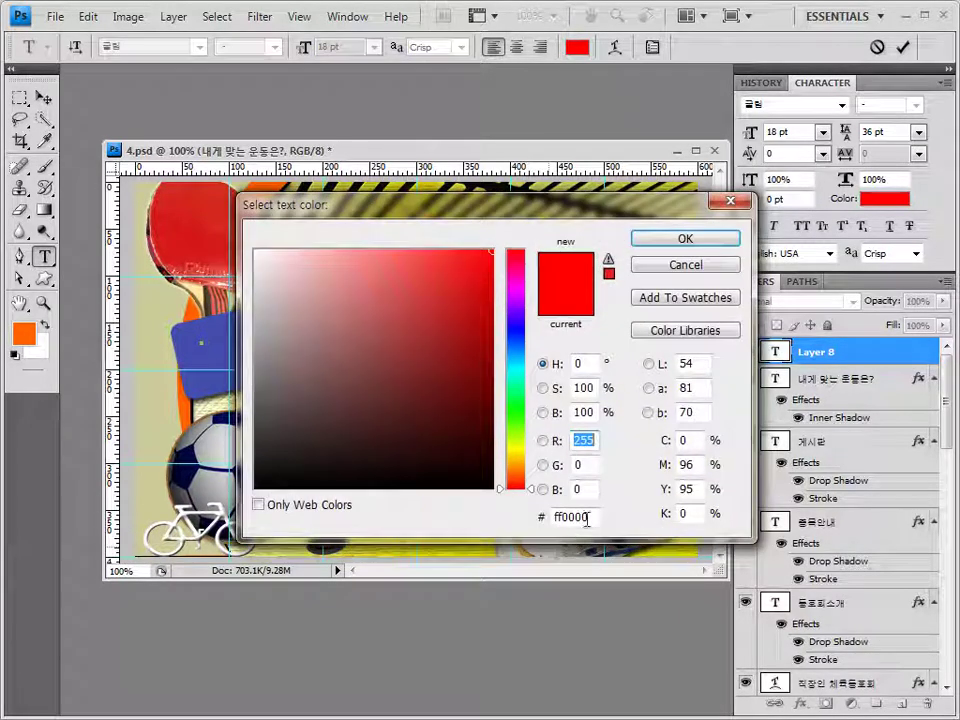
double_click(587, 519)
text(fff66d)
click(684, 239)
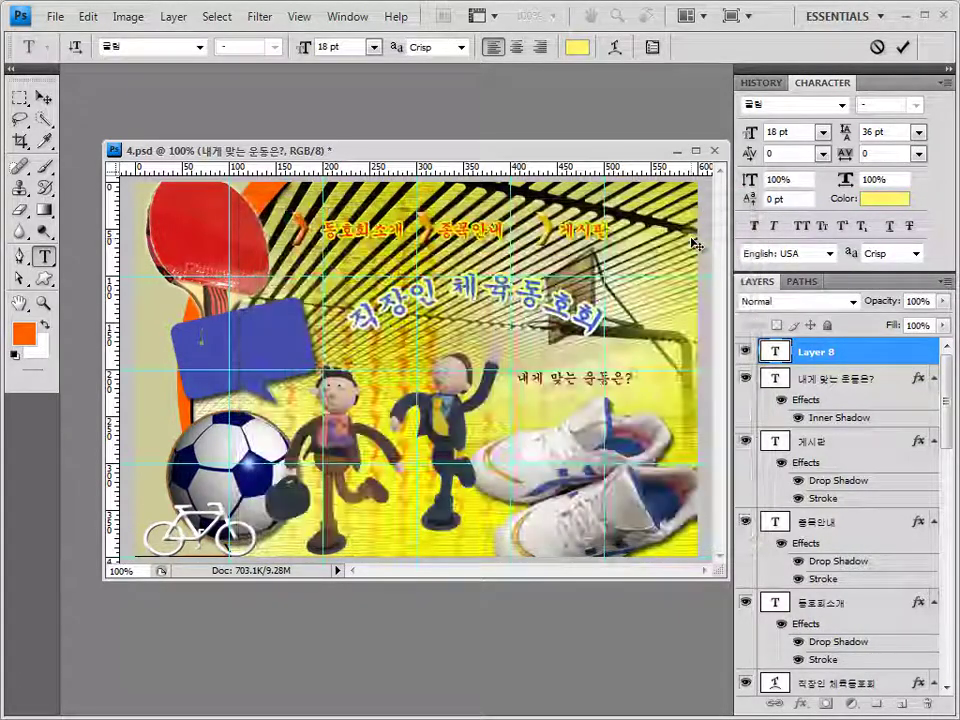
text(운동은 생활의 활력이 됩니다)
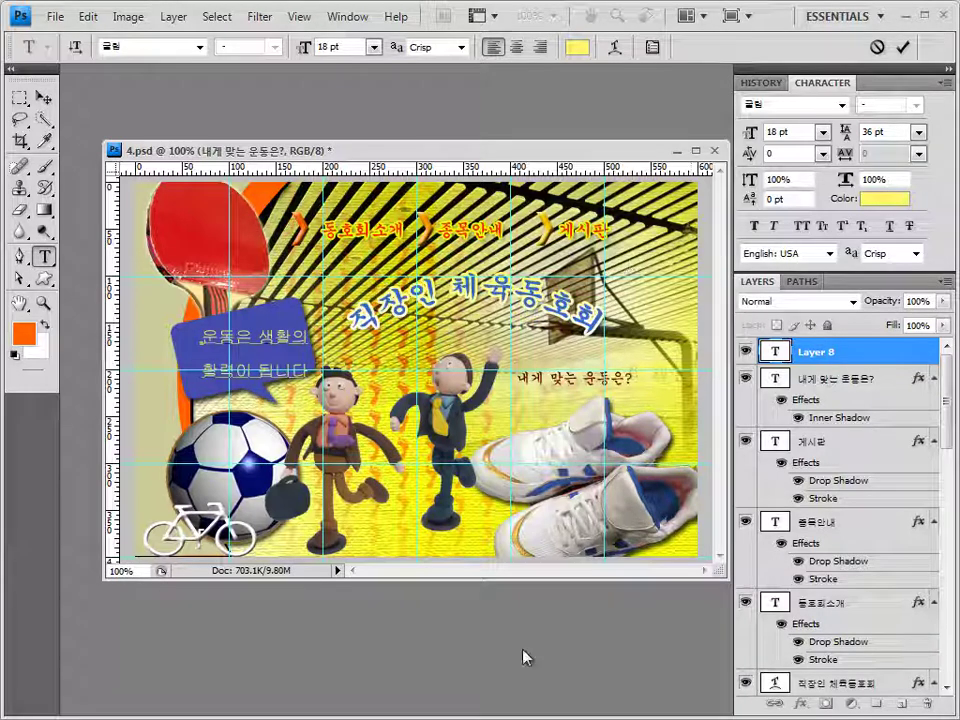
click(836, 354)
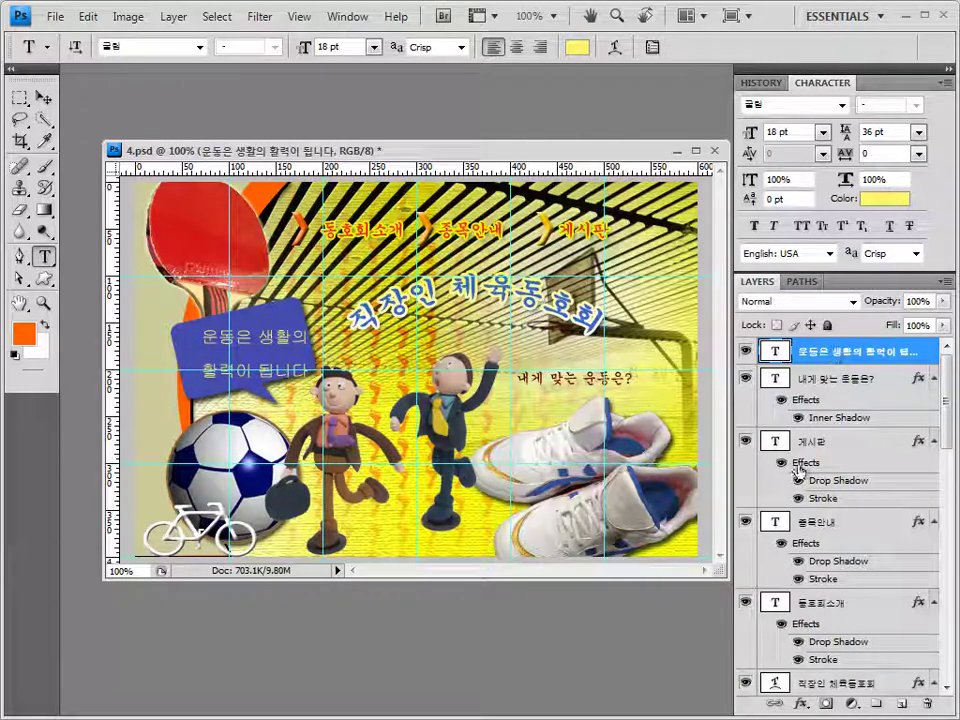
Give the speech bubble text a 2 px outside Stroke in #685d02.
click(802, 706)
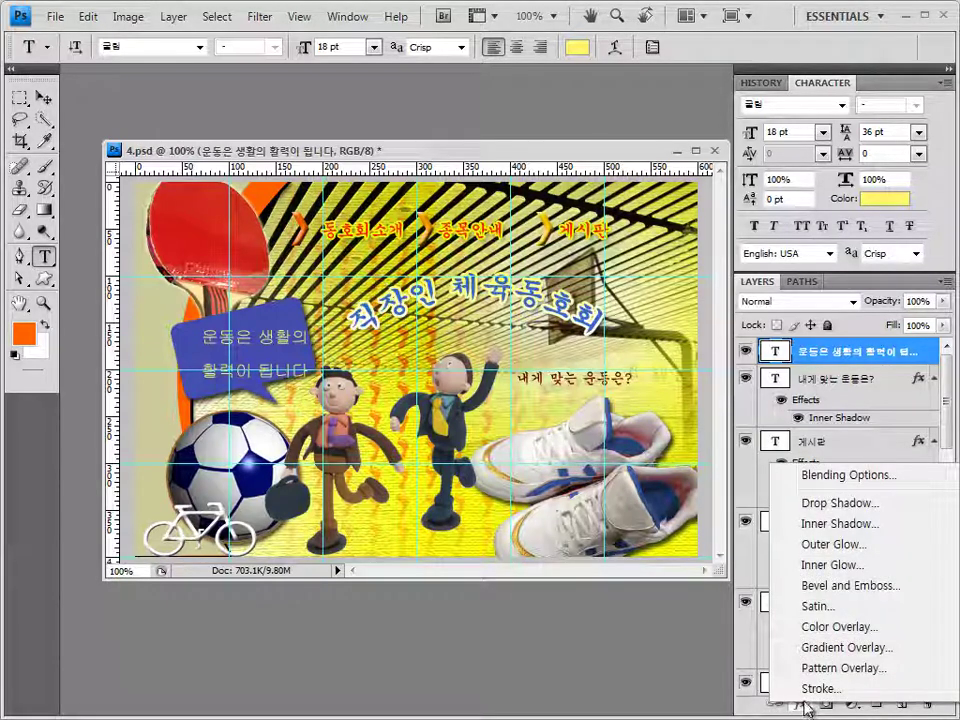
click(819, 689)
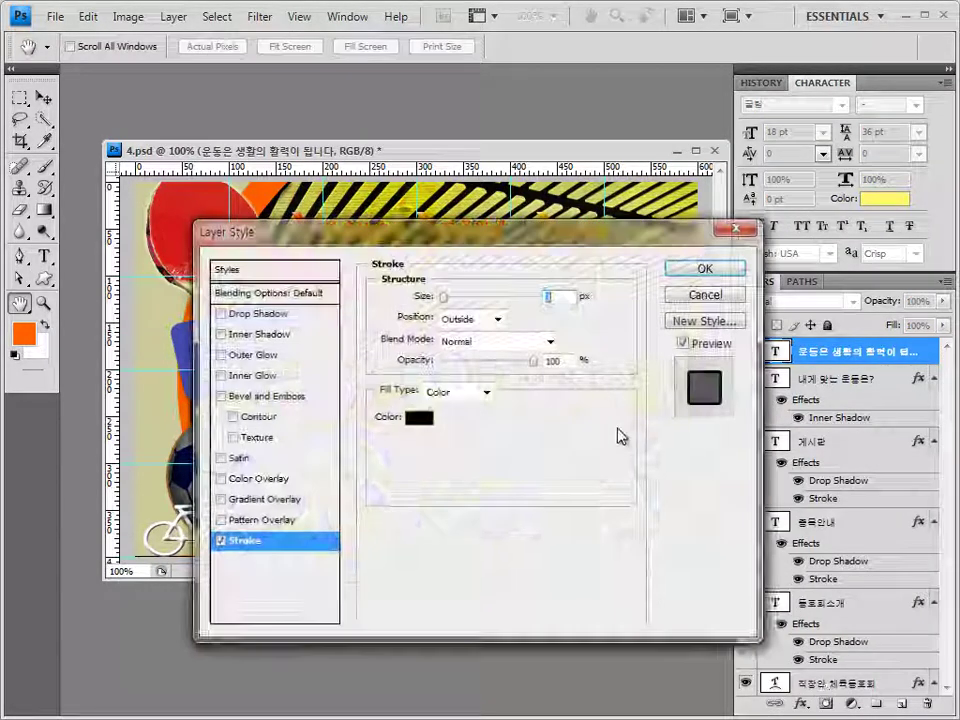
text(2)
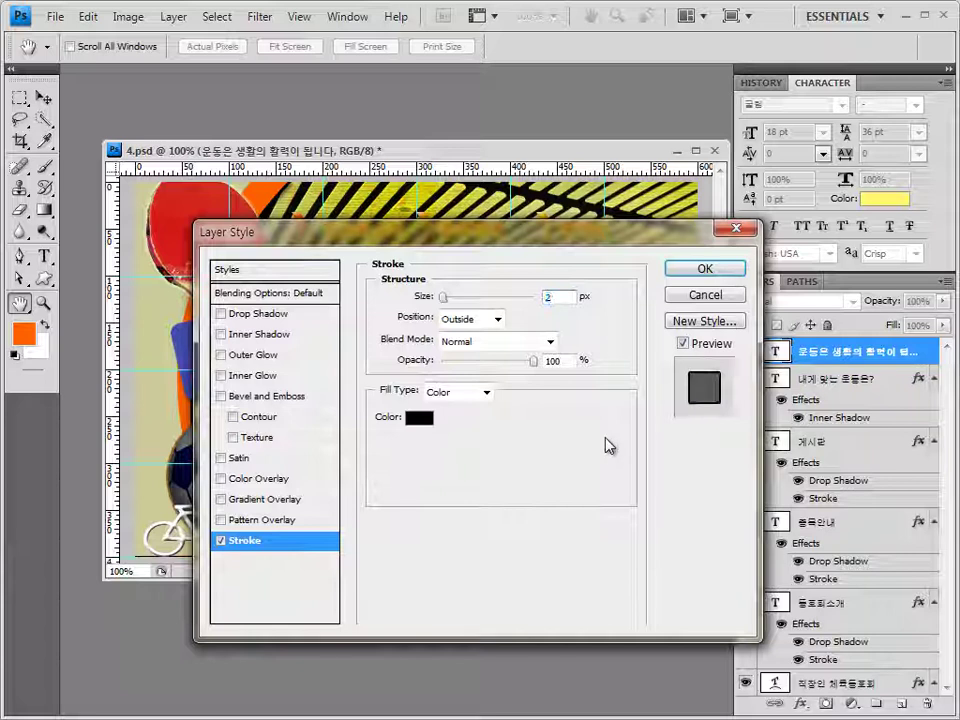
click(421, 420)
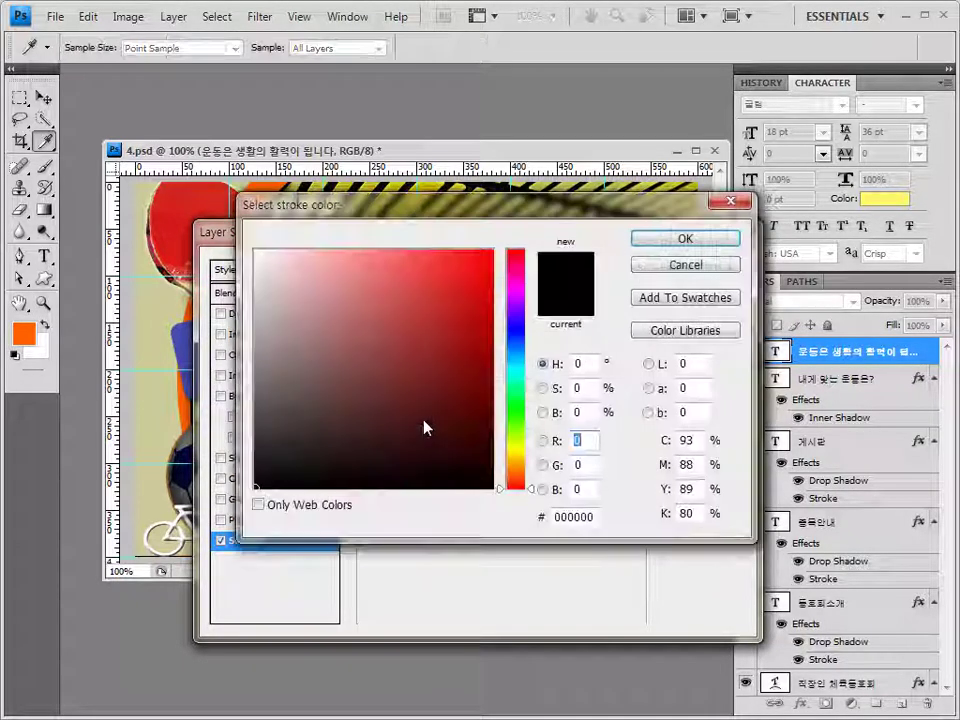
text(685602)
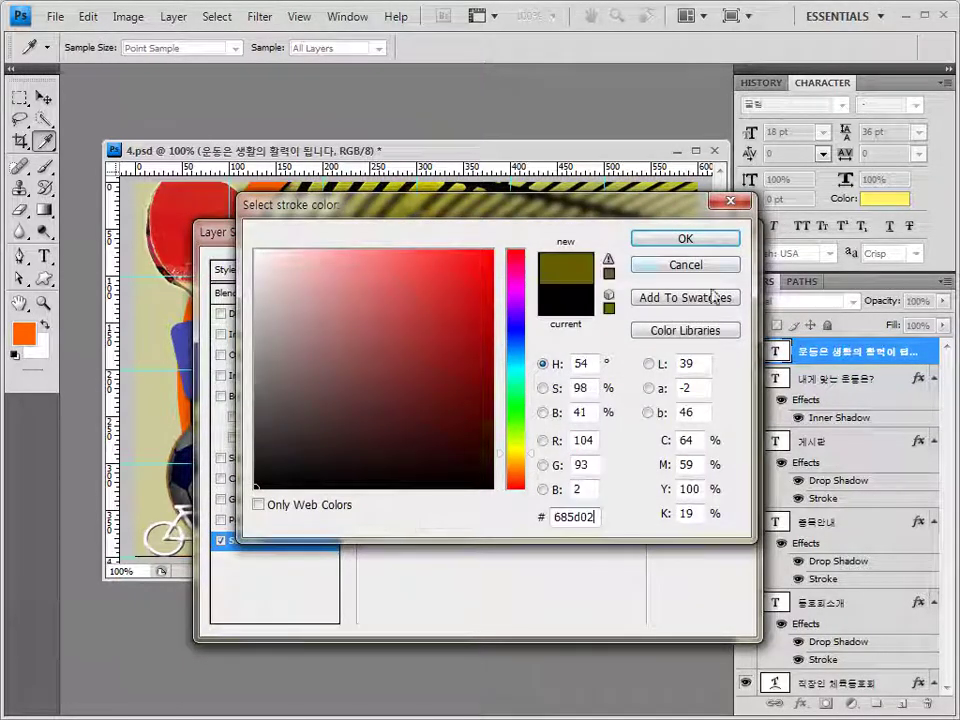
click(700, 242)
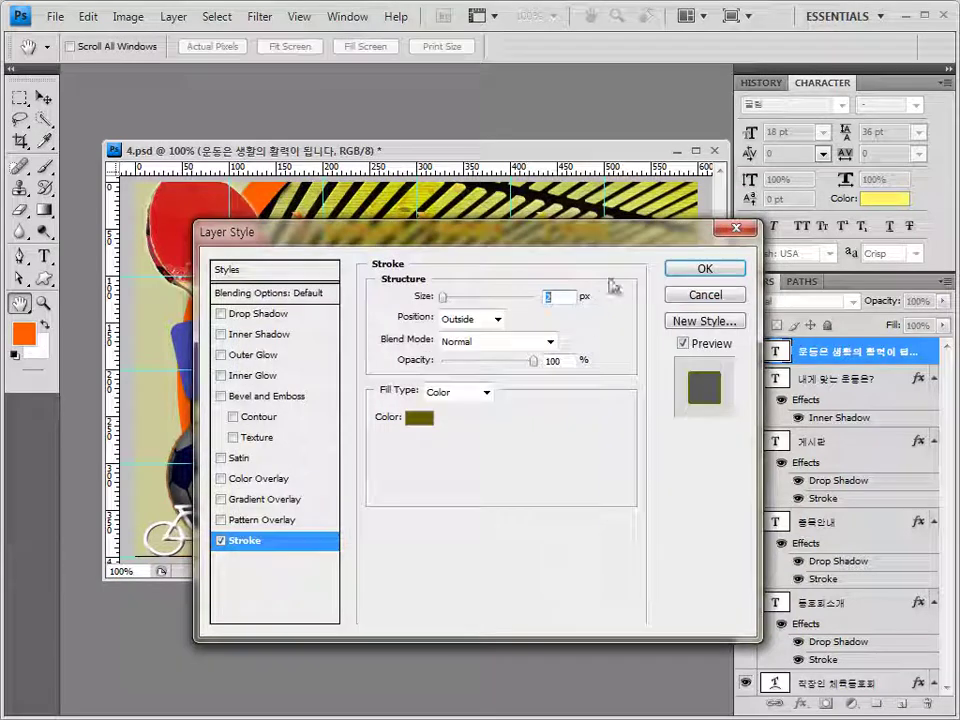
click(705, 268)
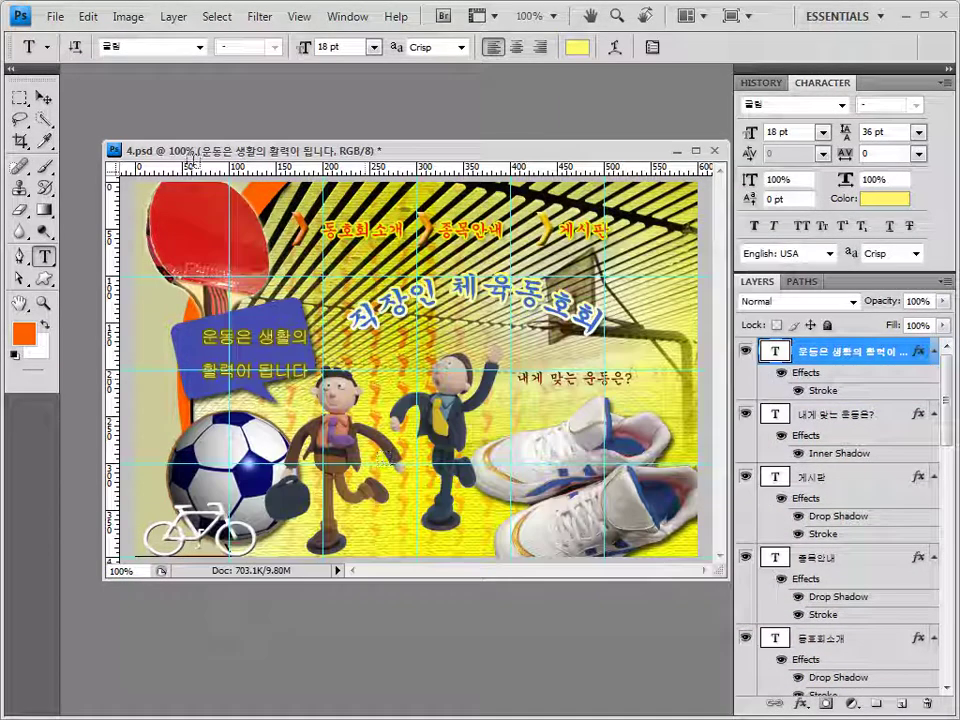
Rotate the speech bubble text about 13° counter-clockwise and move it to fit inside the tilted bubble.
click(43, 97)
key(ctrl+t)
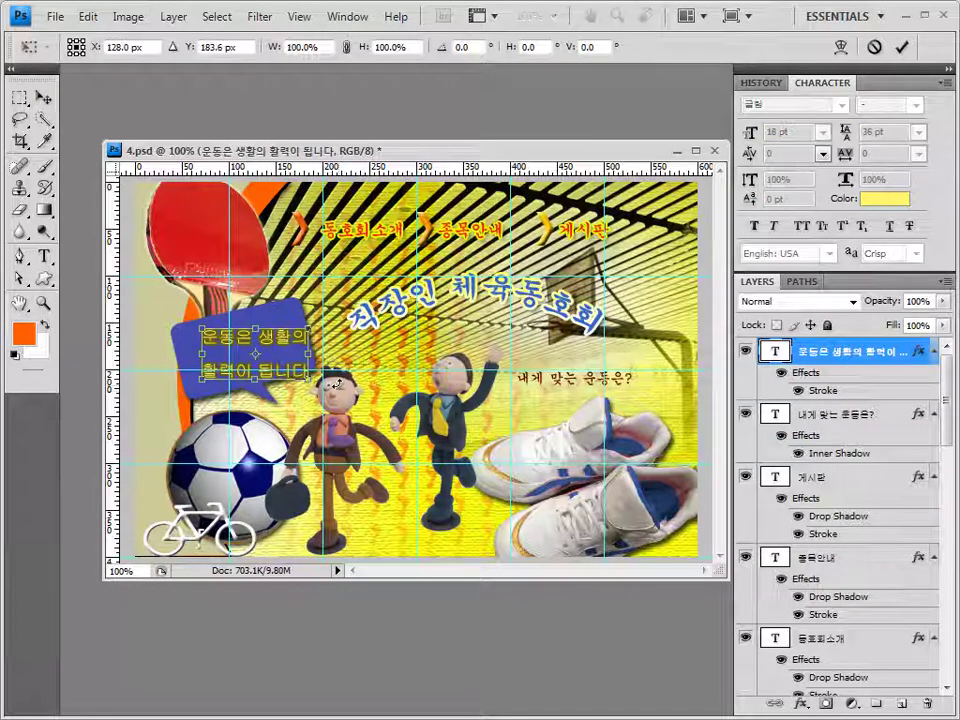
drag(333, 363, 312, 365)
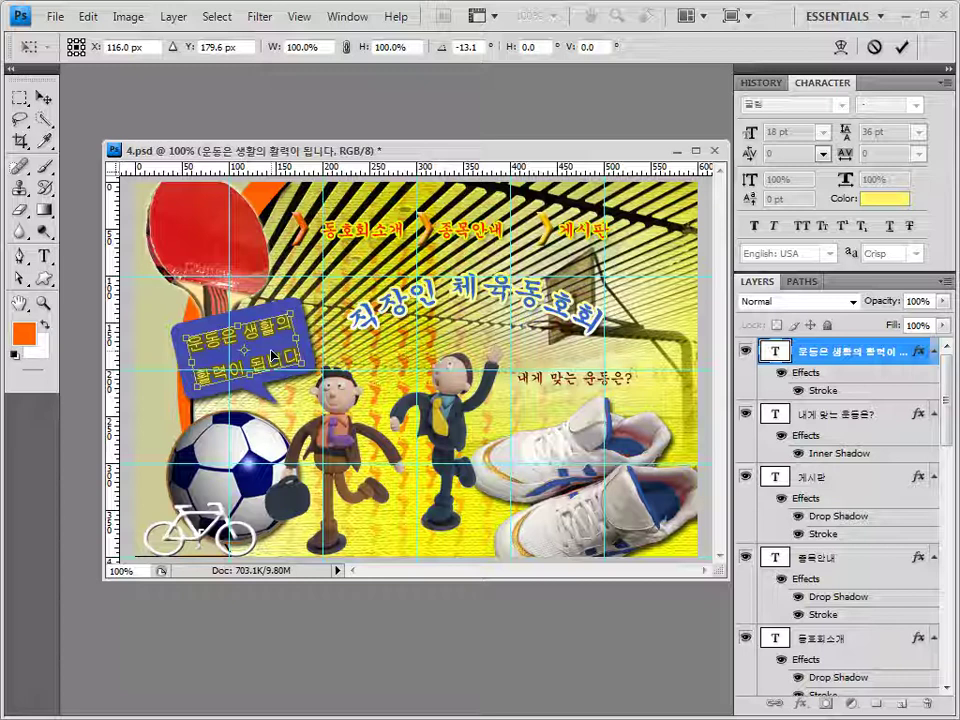
key(Return)
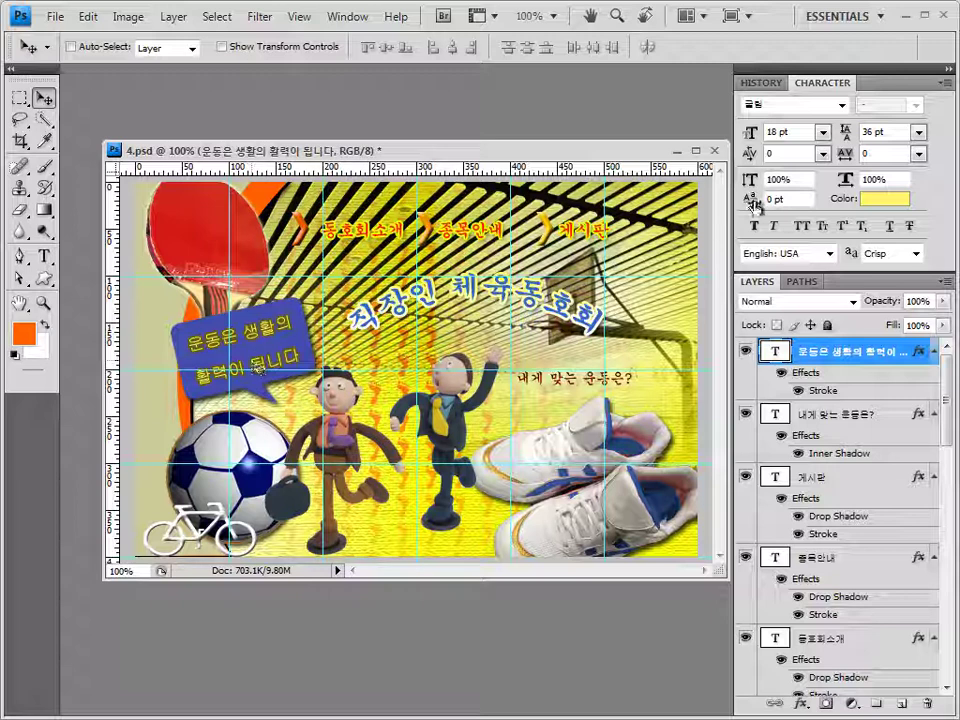
Set the line spacing of the speech bubble text to 25 pt.
click(880, 131)
text(25)
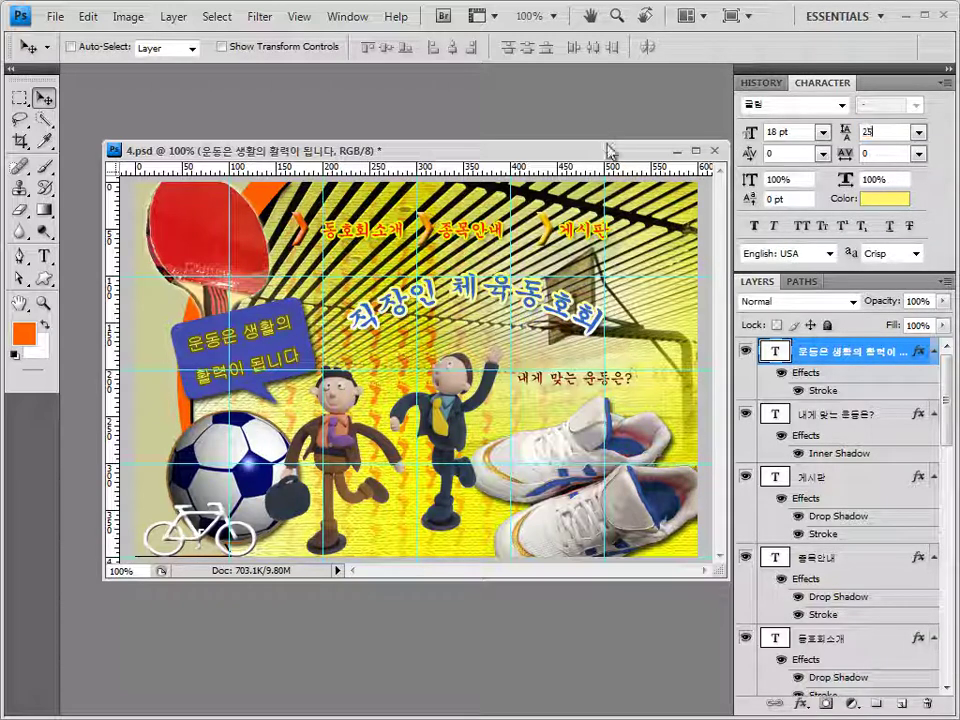
key(Return)
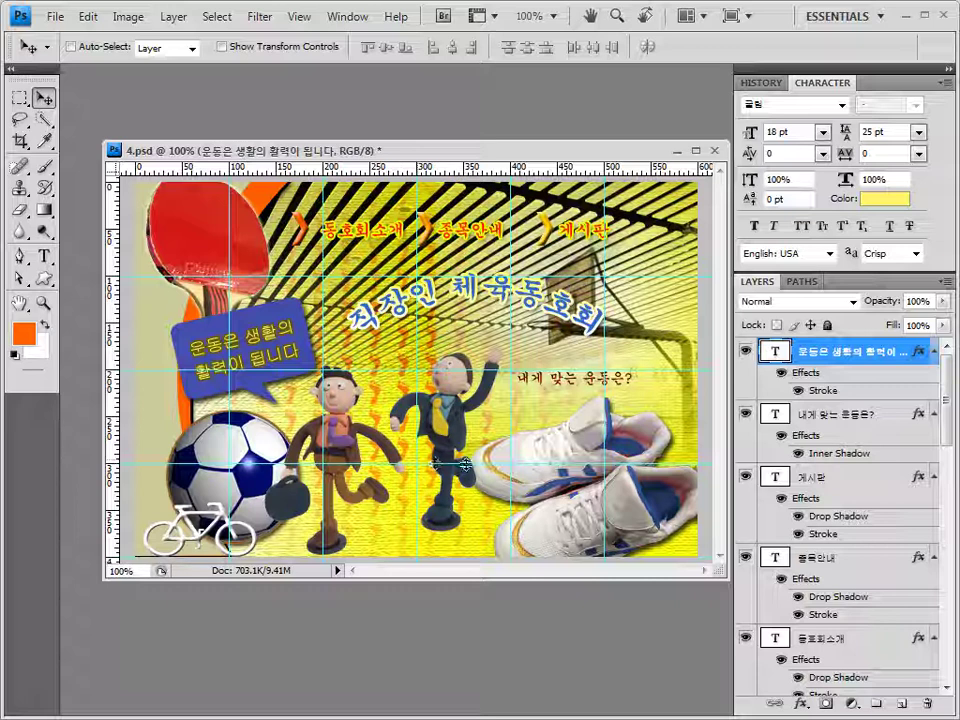
Save 4.psd and clear all guides from the document.
click(57, 16)
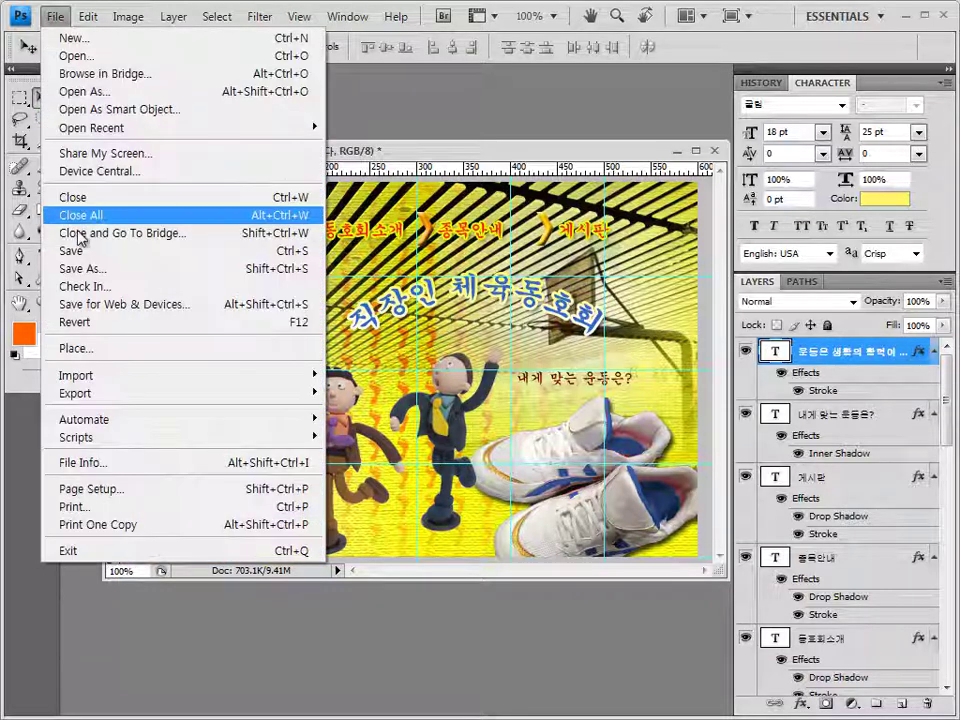
click(77, 250)
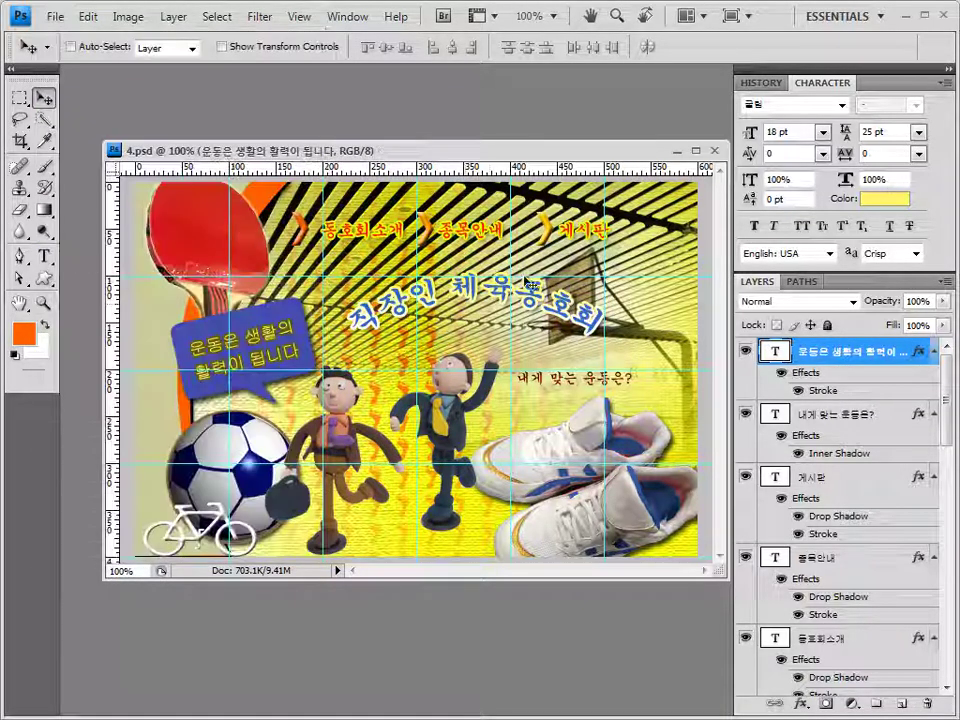
click(302, 17)
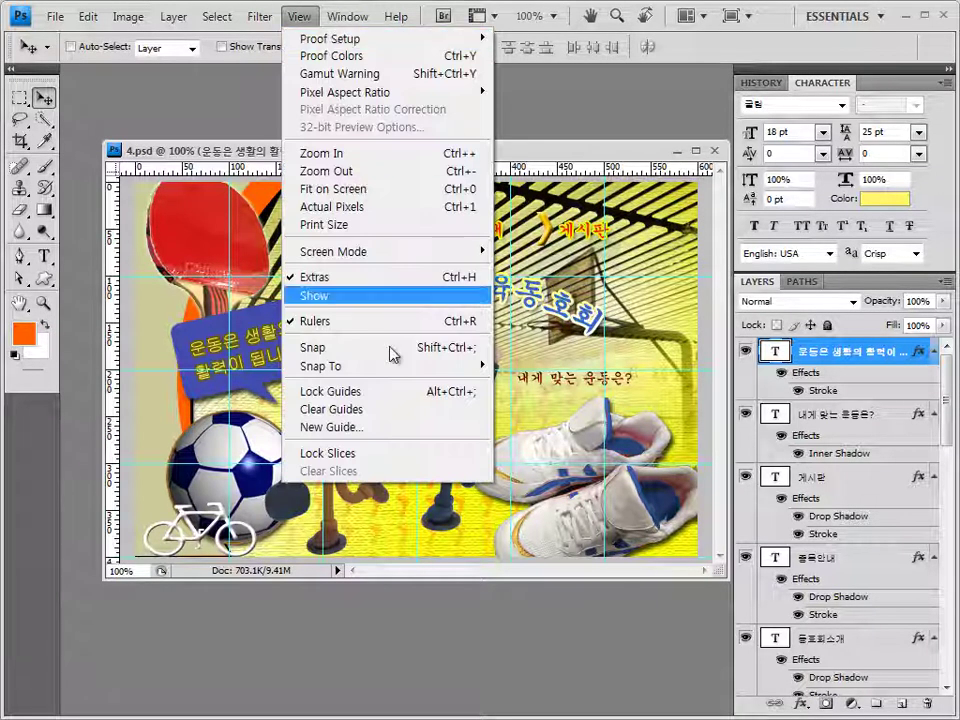
click(386, 409)
Save a JPEG copy in the GTQ folder at quality 8, named like the existing exam files but ending in -4.
click(55, 16)
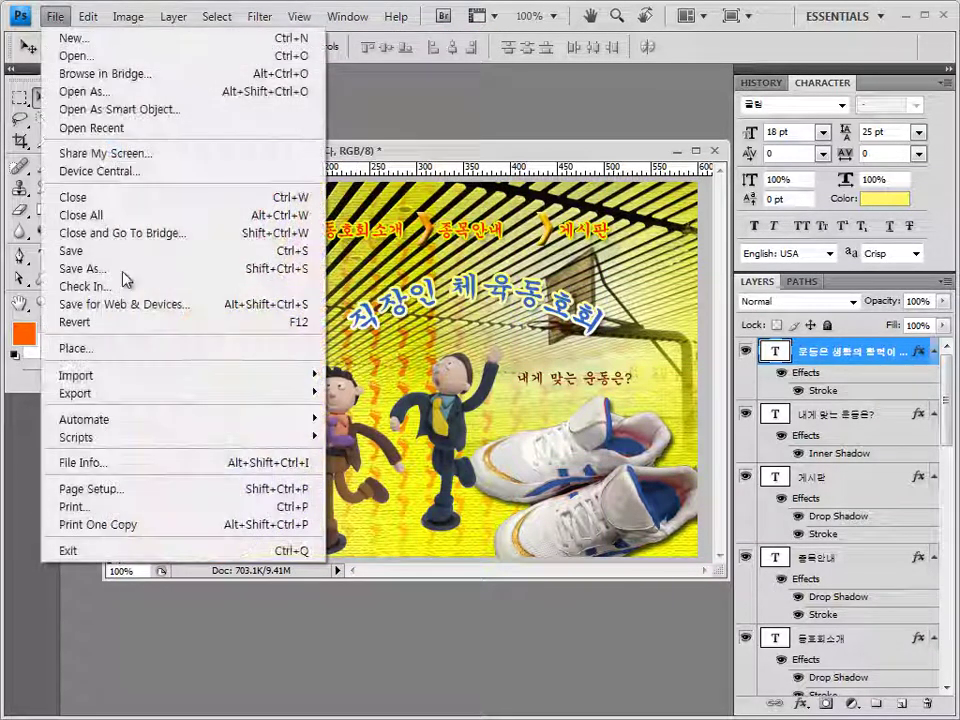
click(127, 277)
click(470, 413)
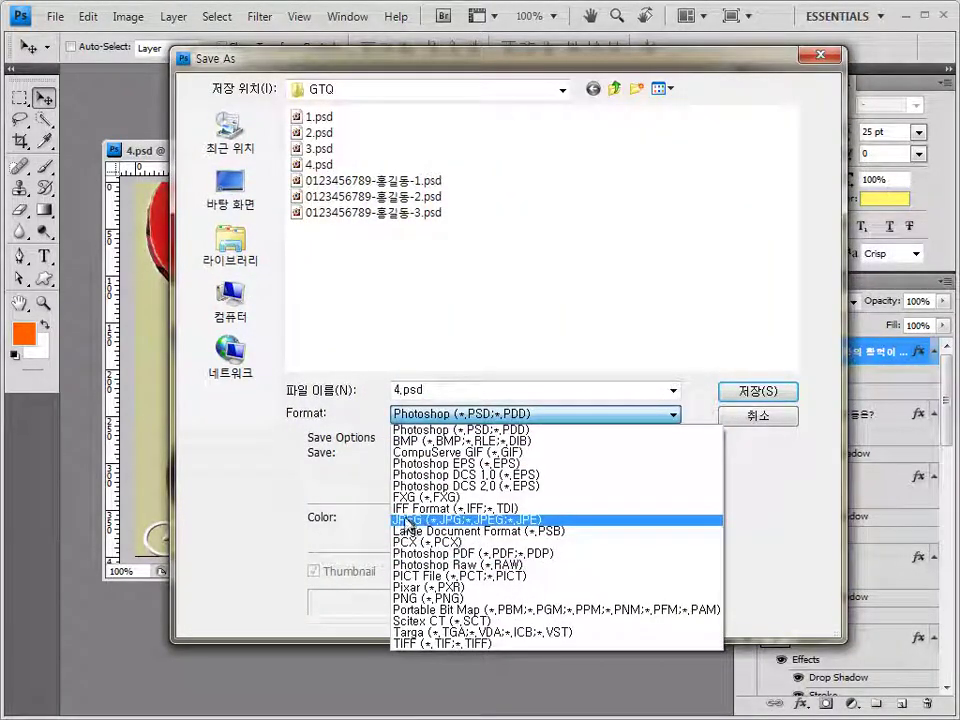
click(399, 520)
click(425, 149)
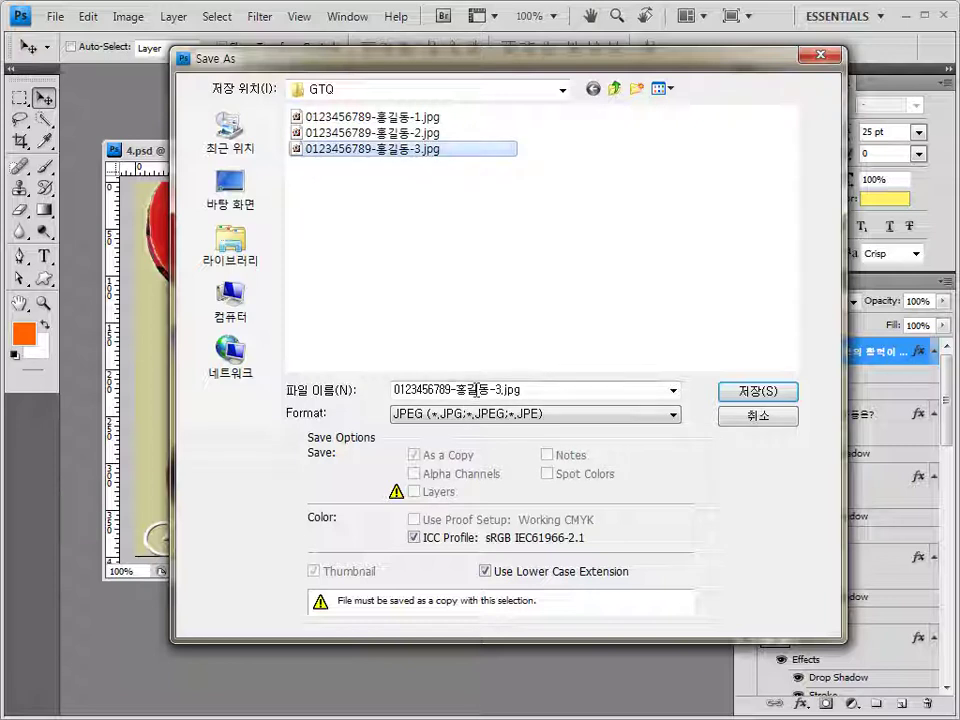
double_click(503, 389)
click(501, 389)
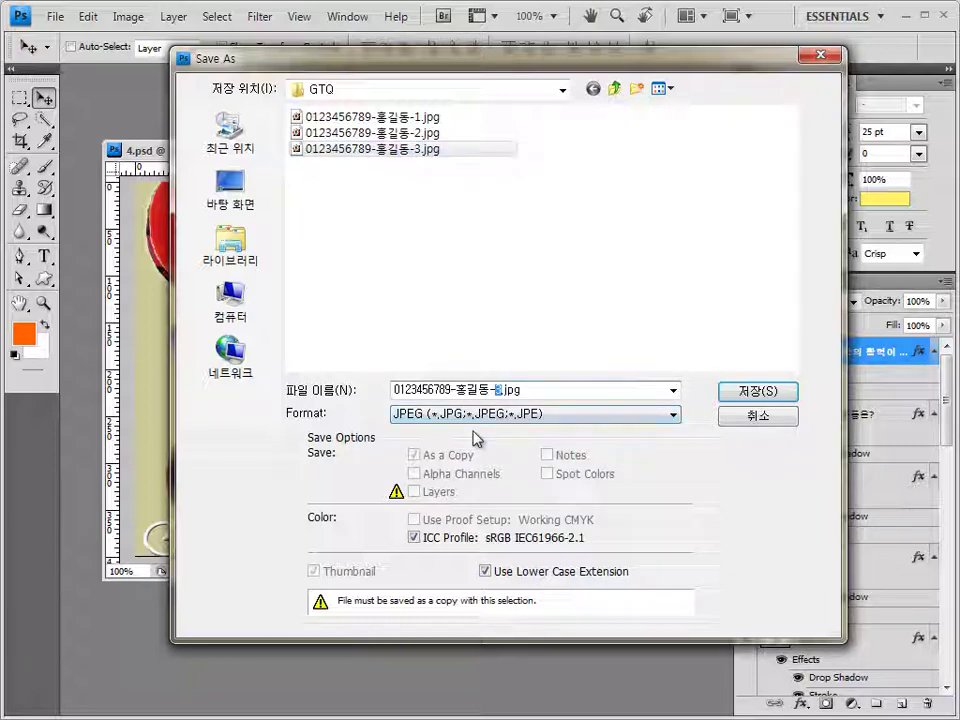
text(4)
key(Return)
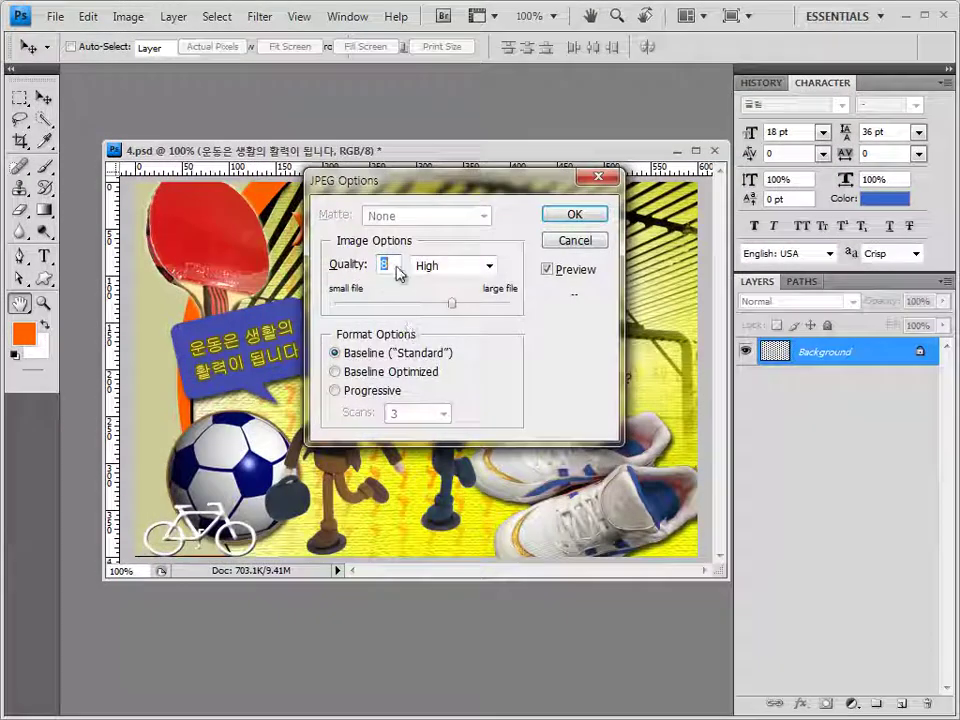
click(585, 219)
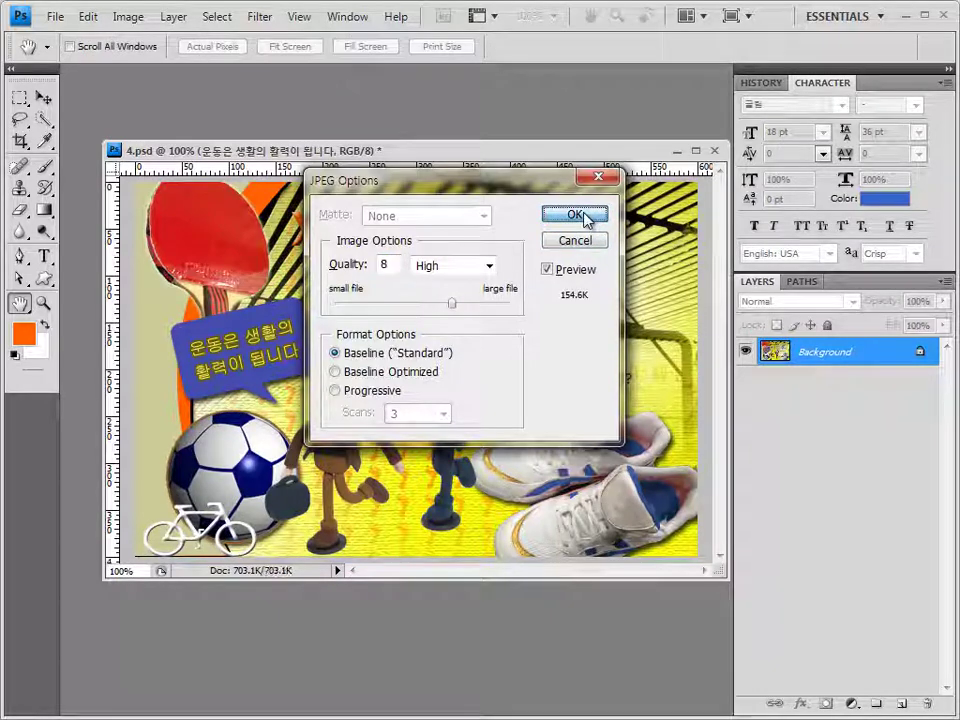
Resize the image to 60 pixels wide with constrained proportions.
click(136, 17)
click(176, 152)
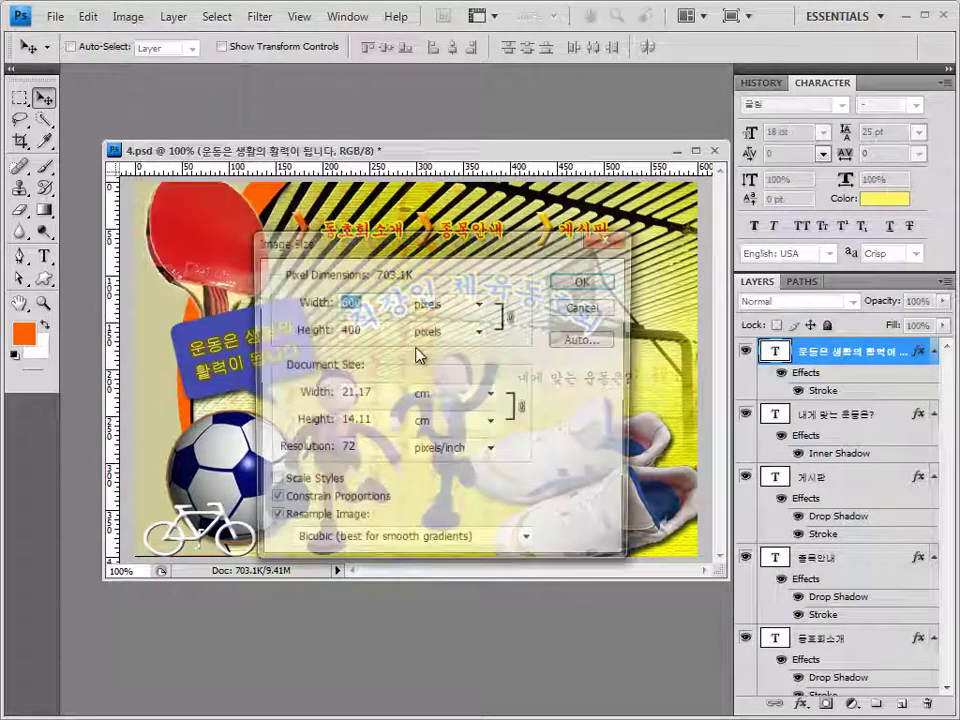
text(60)
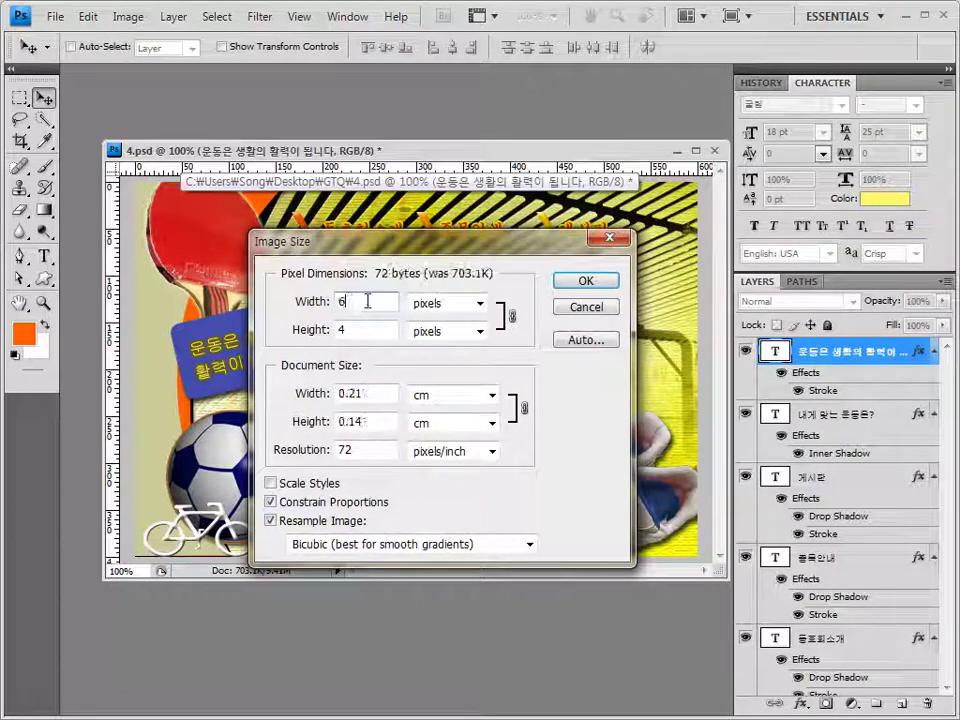
click(586, 281)
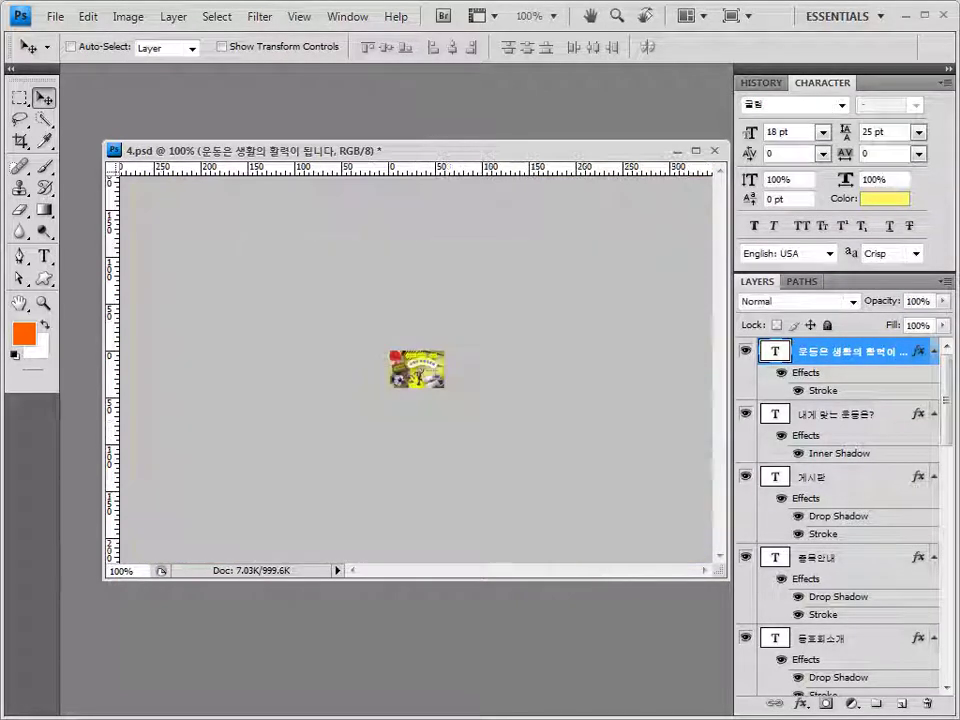
Save the reduced image as a layered PSD in the GTQ folder, named like the existing exam files but ending in -4, and close it.
click(55, 17)
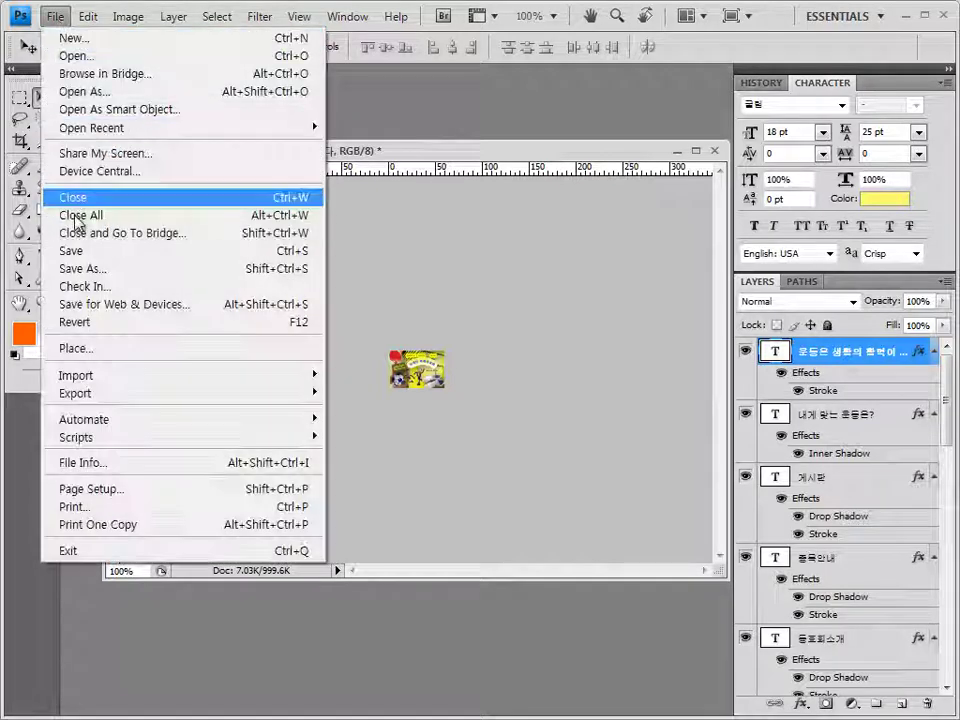
click(75, 268)
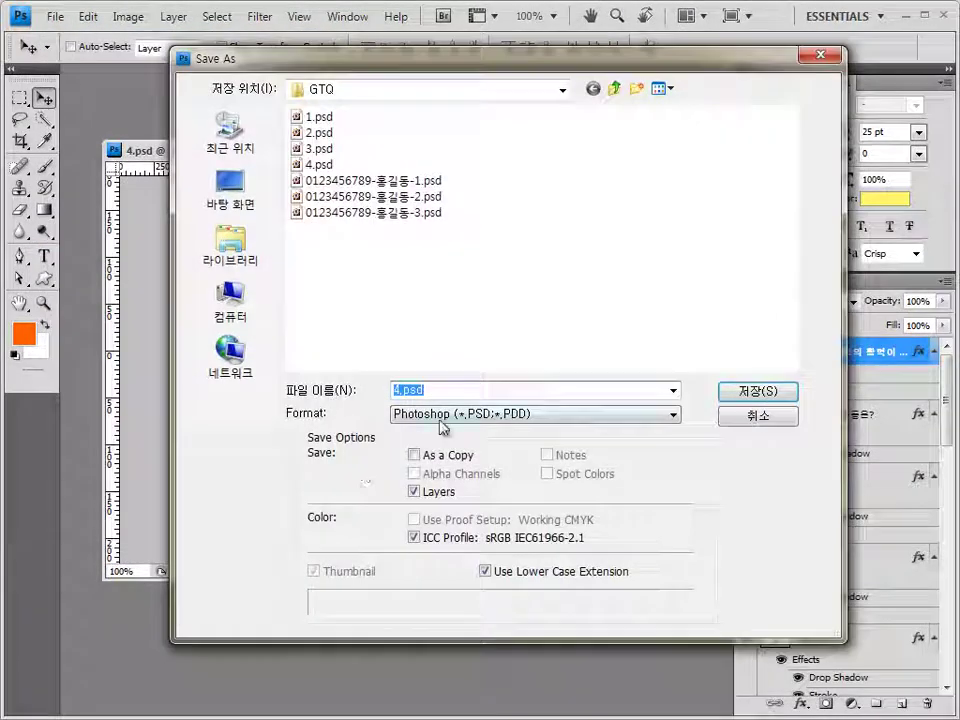
click(429, 213)
double_click(495, 390)
click(497, 390)
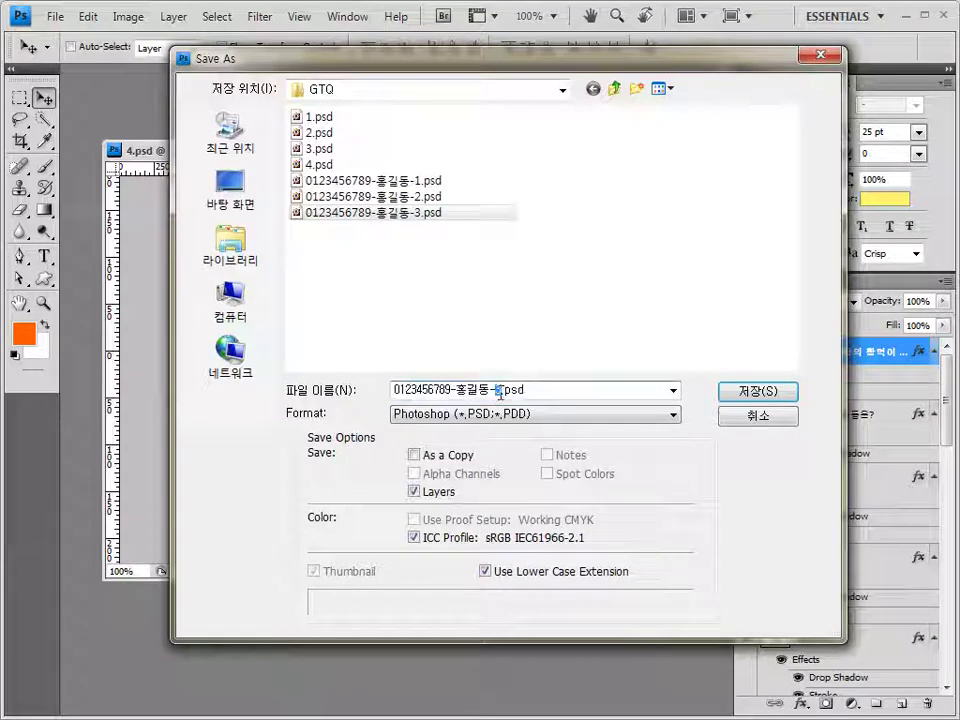
key(BackSpace)
text(4)
key(Return)
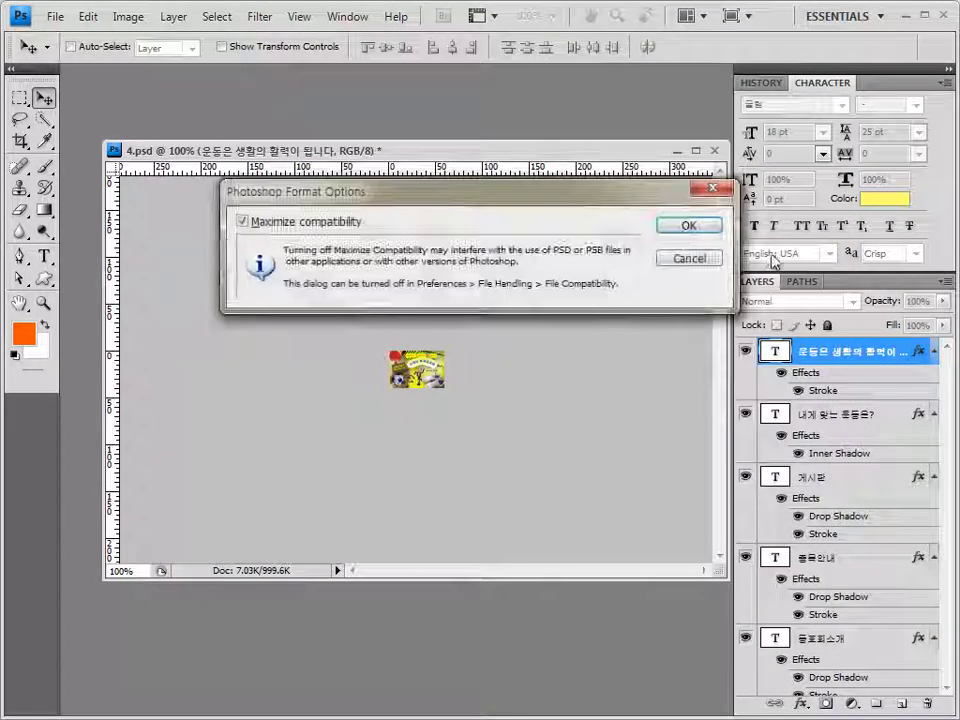
click(710, 228)
click(714, 152)
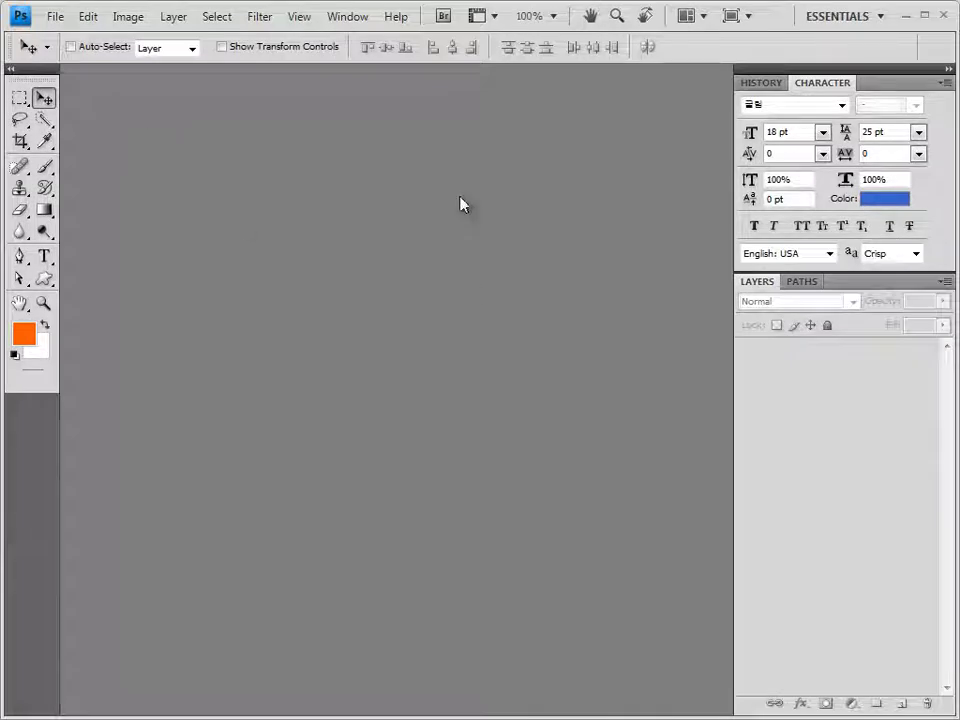
Check the GTQ folder for the JPEG and PSD exam files numbered -1 to -4 without opening any.
key(ctrl+o)
drag(451, 323, 398, 189)
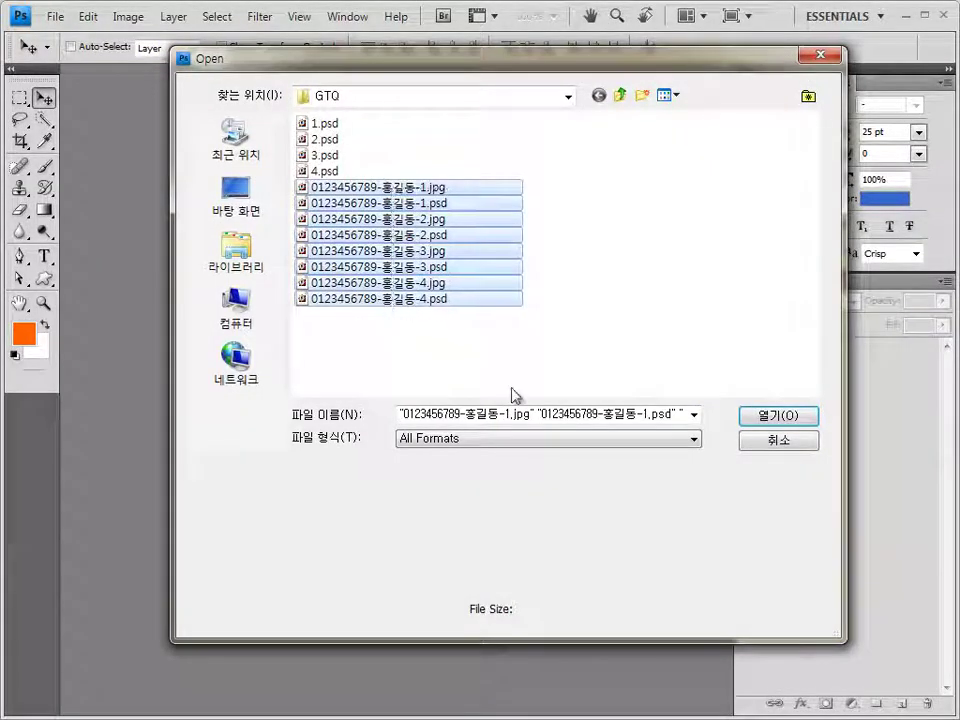
click(779, 444)
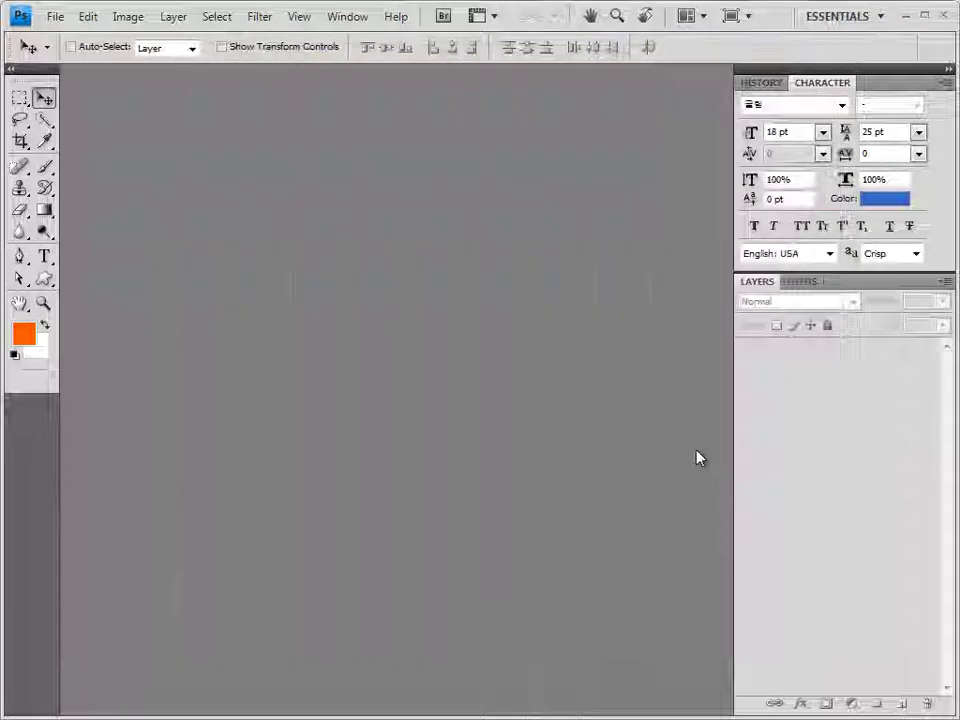